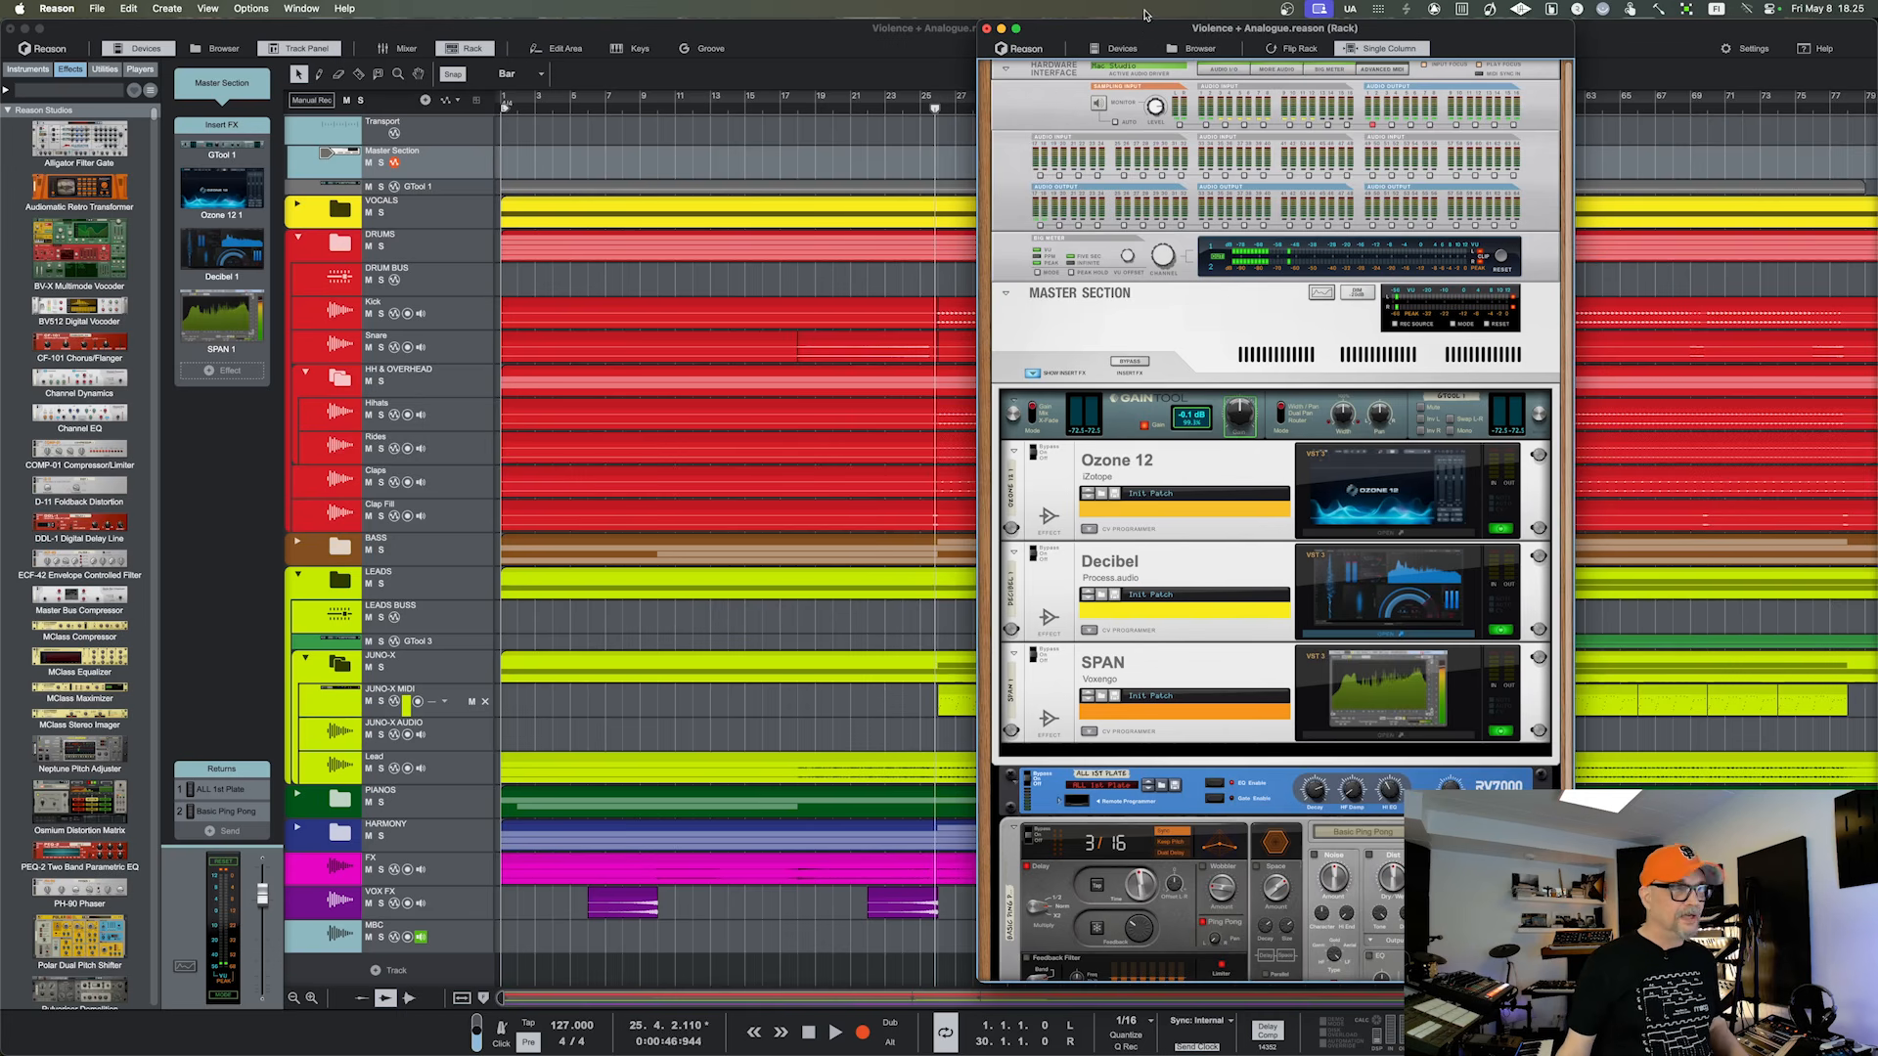
Move the rack window clear of the track list and expand the BASS, PIANOS, HARMONY and MINIMOOG track folders
{"action": "left_click_drag", "start_coordinate": [1147, 27], "coordinate": [1172, 27]}
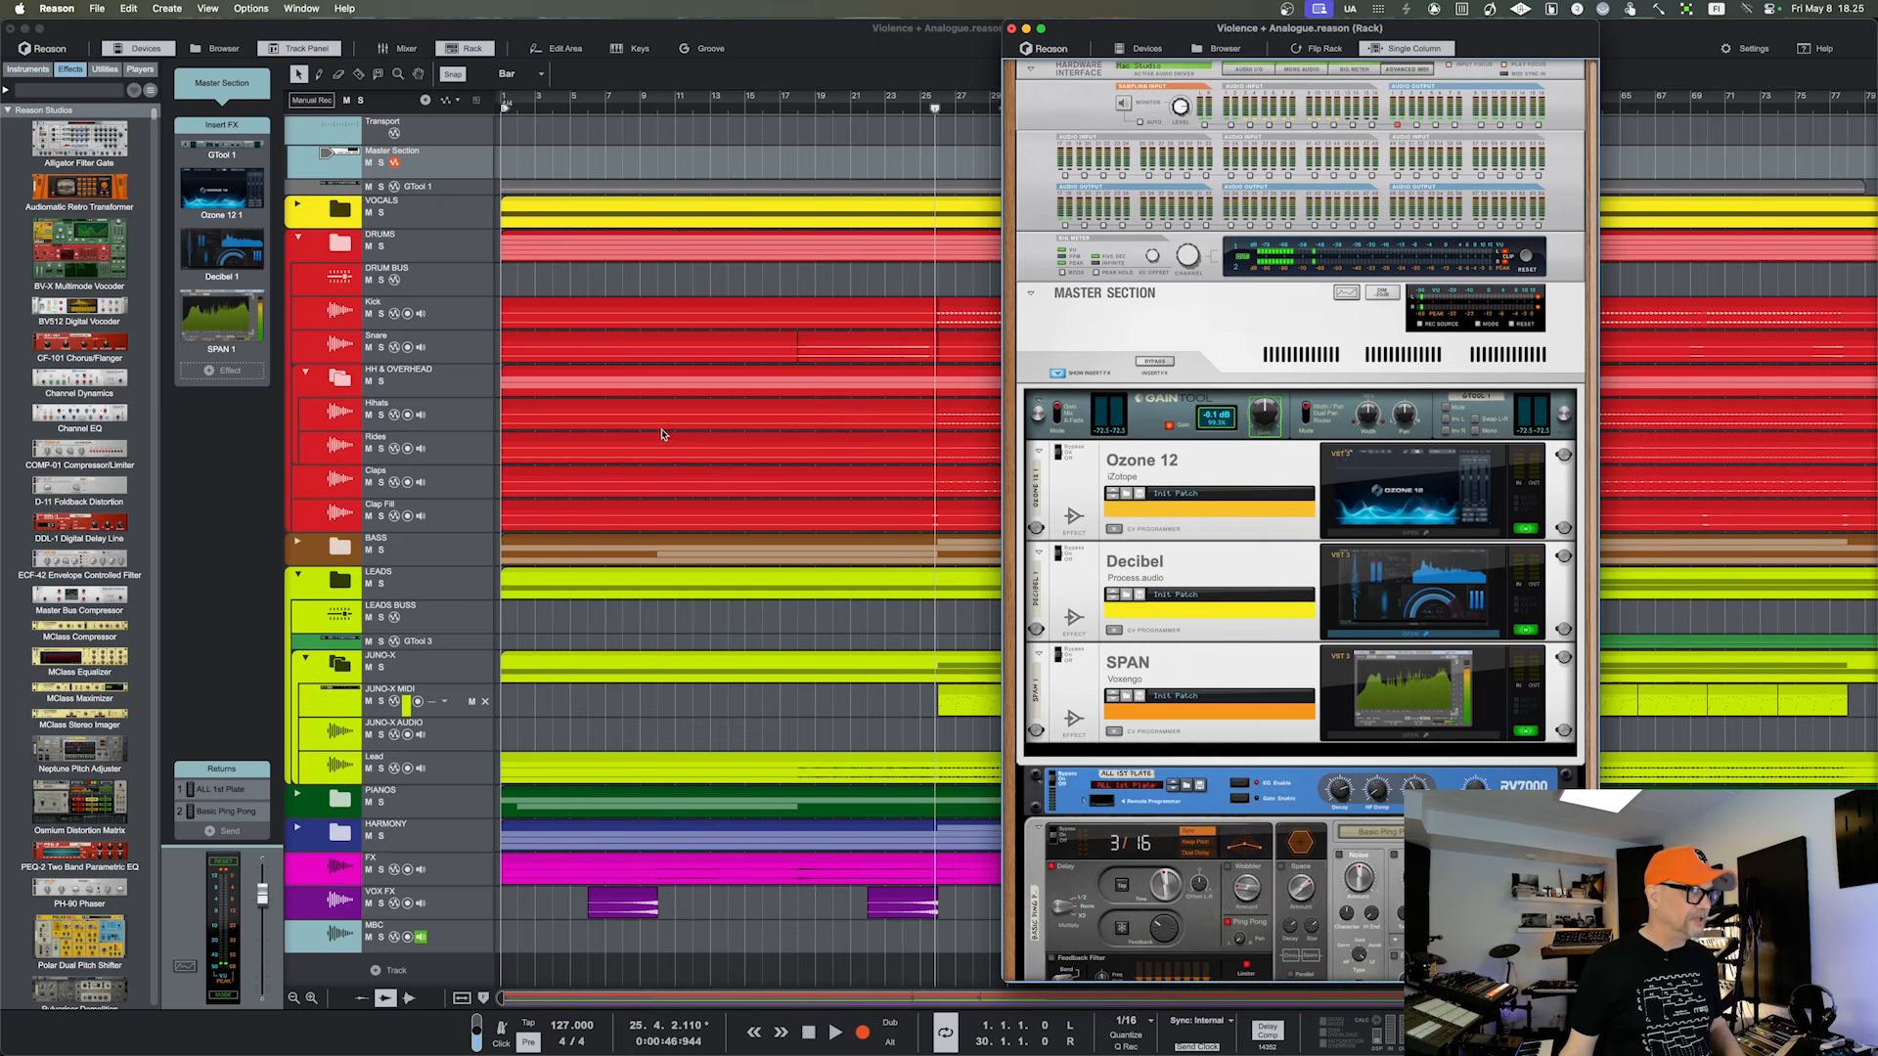
{"action": "left_click_drag", "start_coordinate": [1069, 36], "coordinate": [1214, 33]}
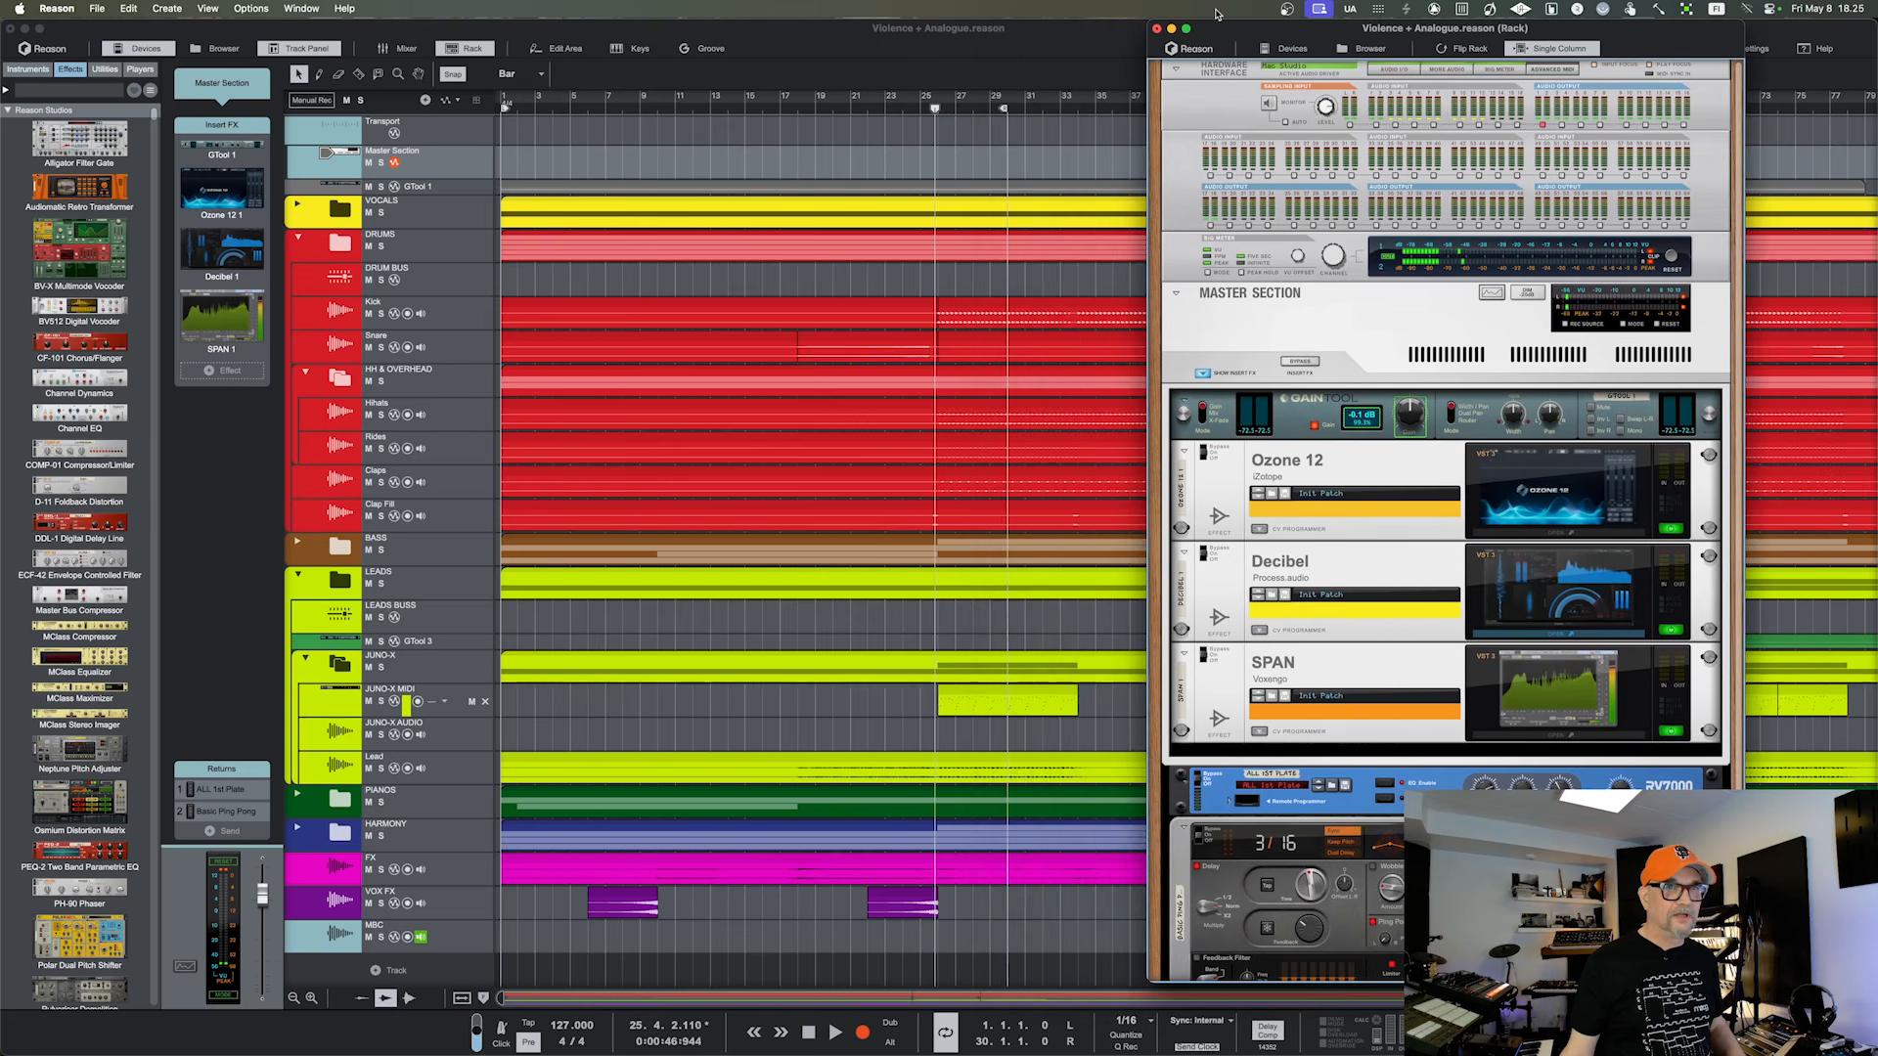
{"action": "left_click", "coordinate": [297, 541]}
{"action": "scroll", "coordinate": [298, 545], "scroll_direction": "down", "scroll_amount": 5}
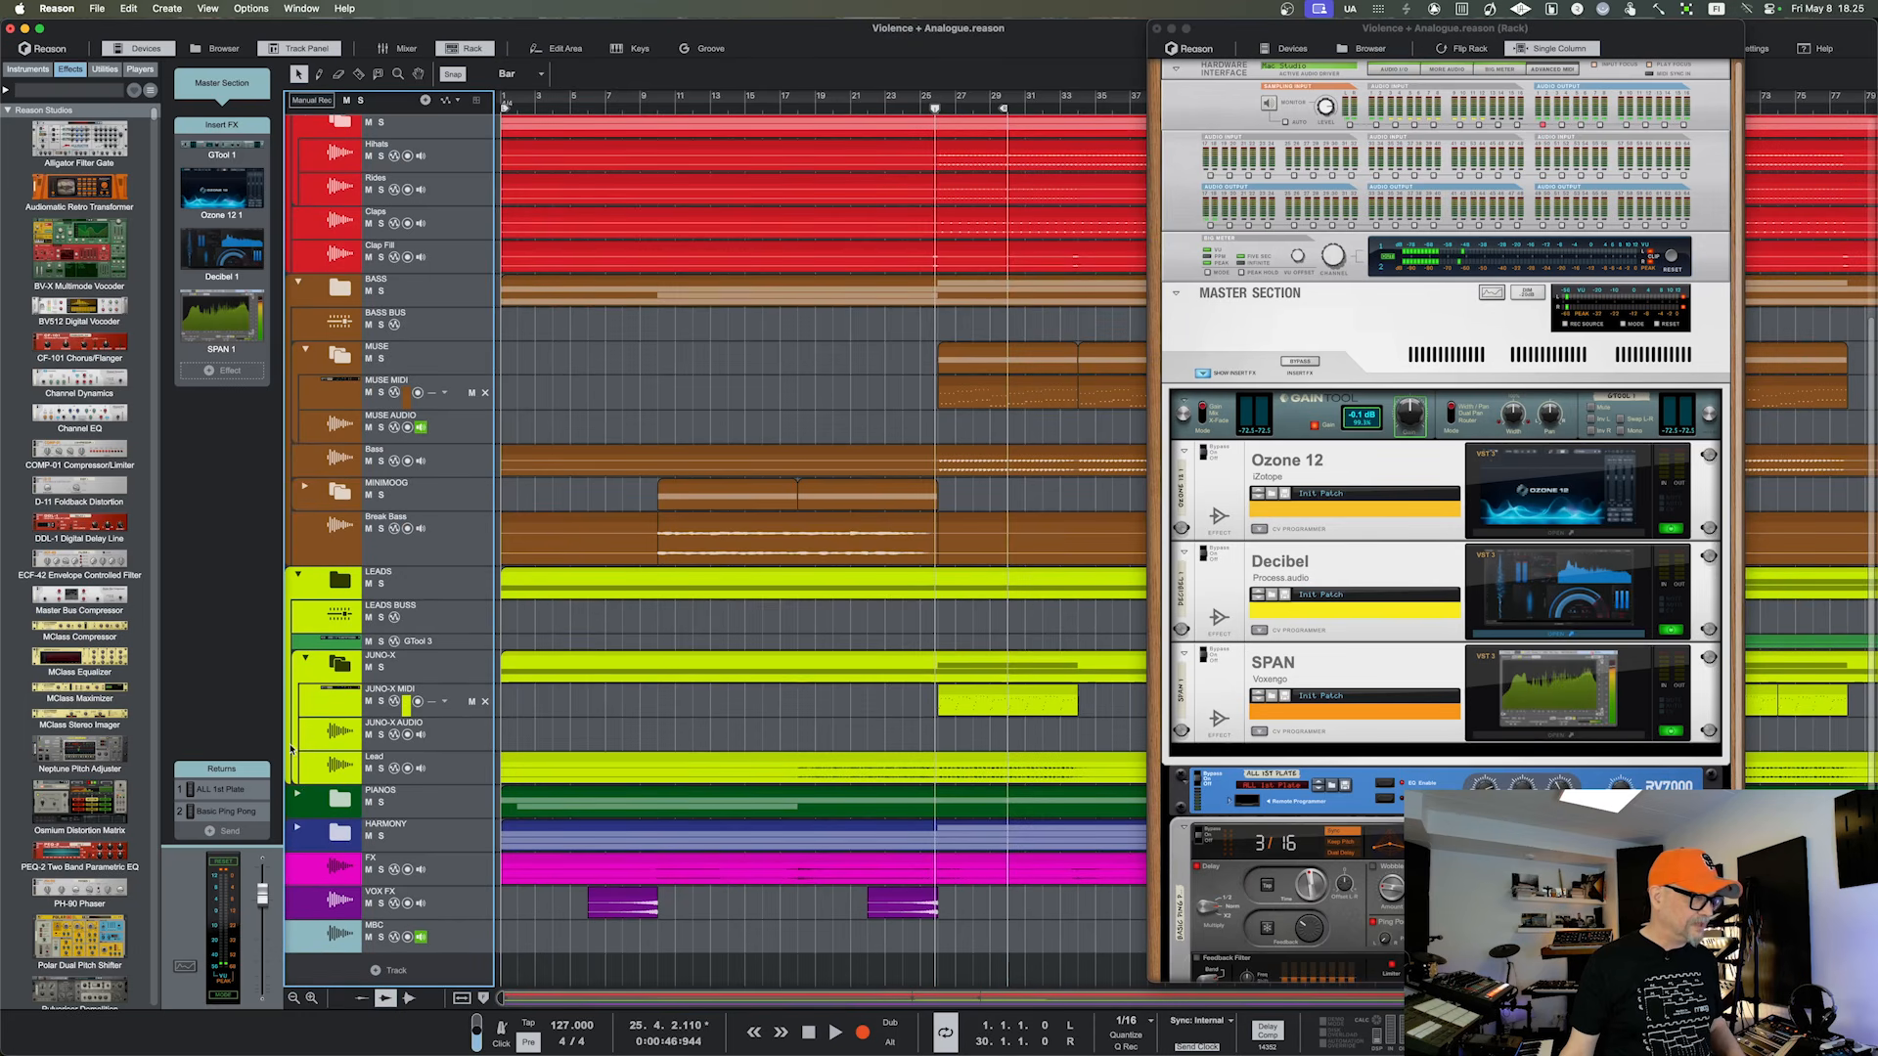
{"action": "left_click", "coordinate": [298, 795]}
{"action": "scroll", "coordinate": [298, 799], "scroll_direction": "down", "scroll_amount": 2}
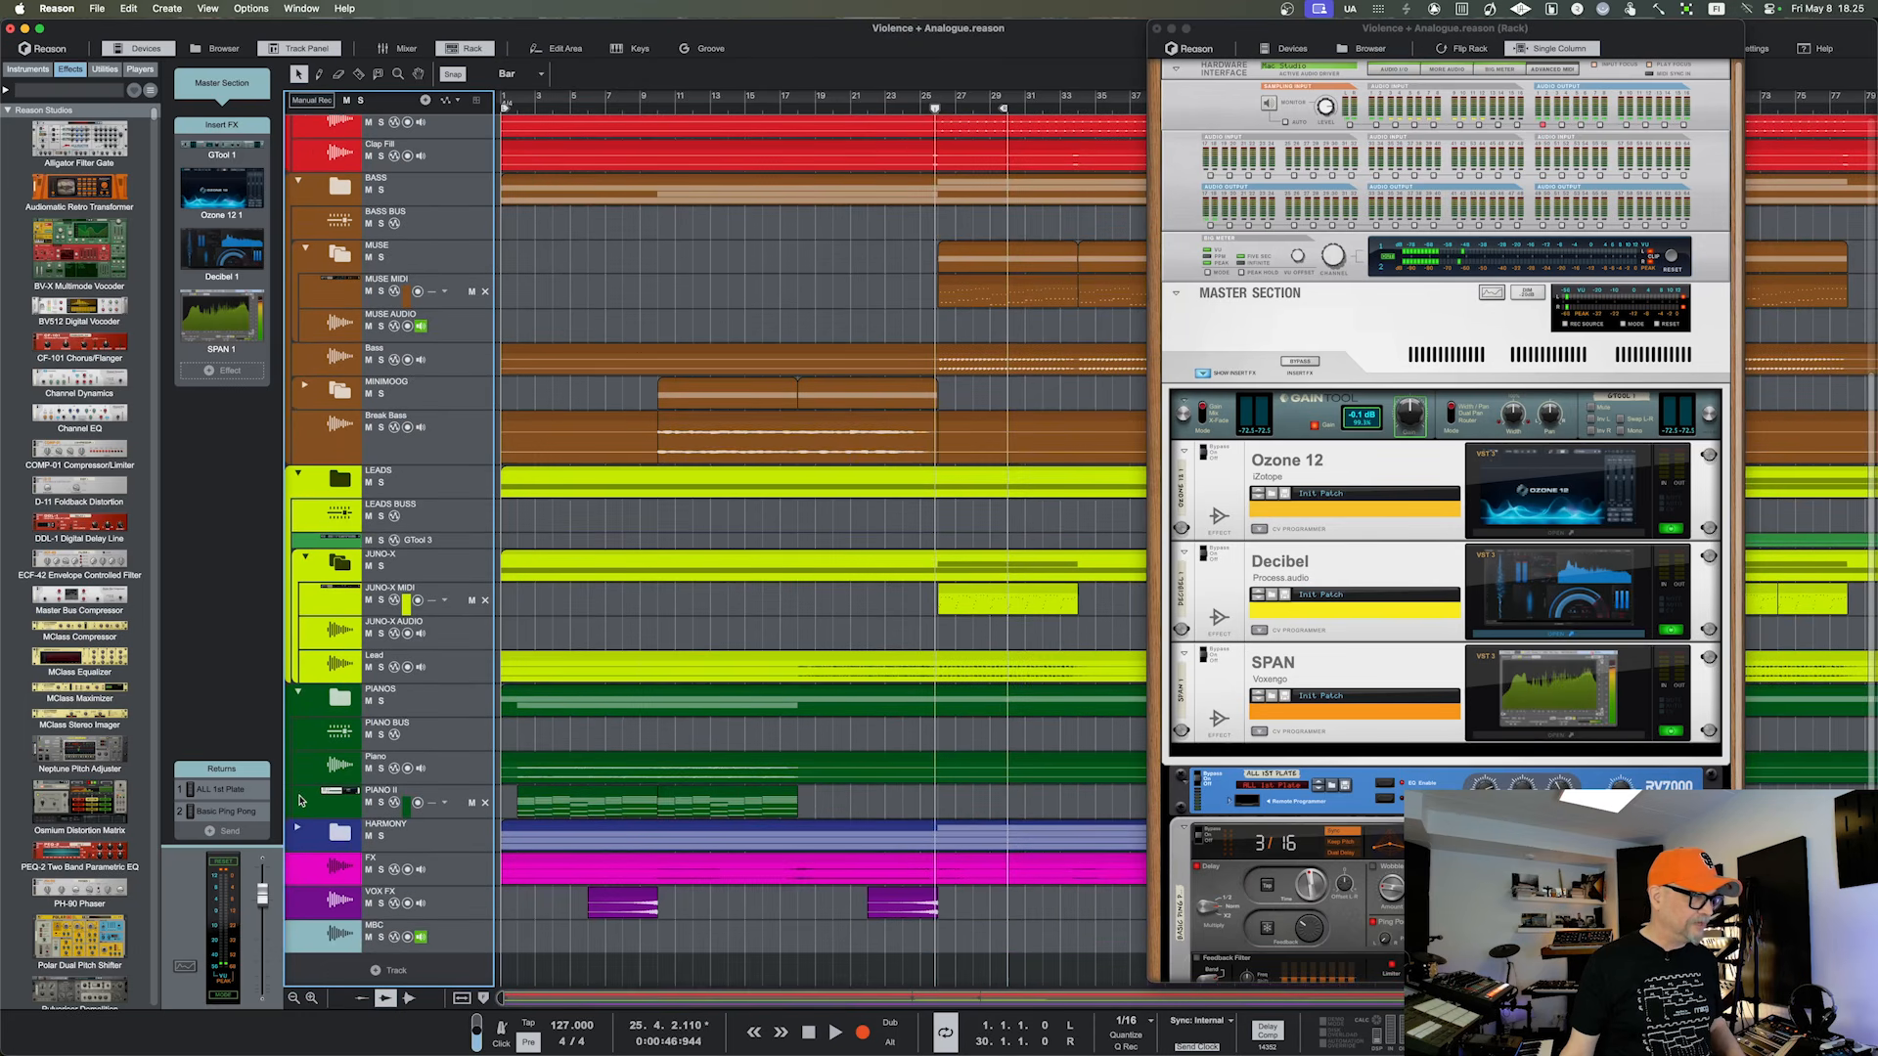
{"action": "left_click", "coordinate": [298, 830]}
{"action": "scroll", "coordinate": [298, 832], "scroll_direction": "down", "scroll_amount": 4}
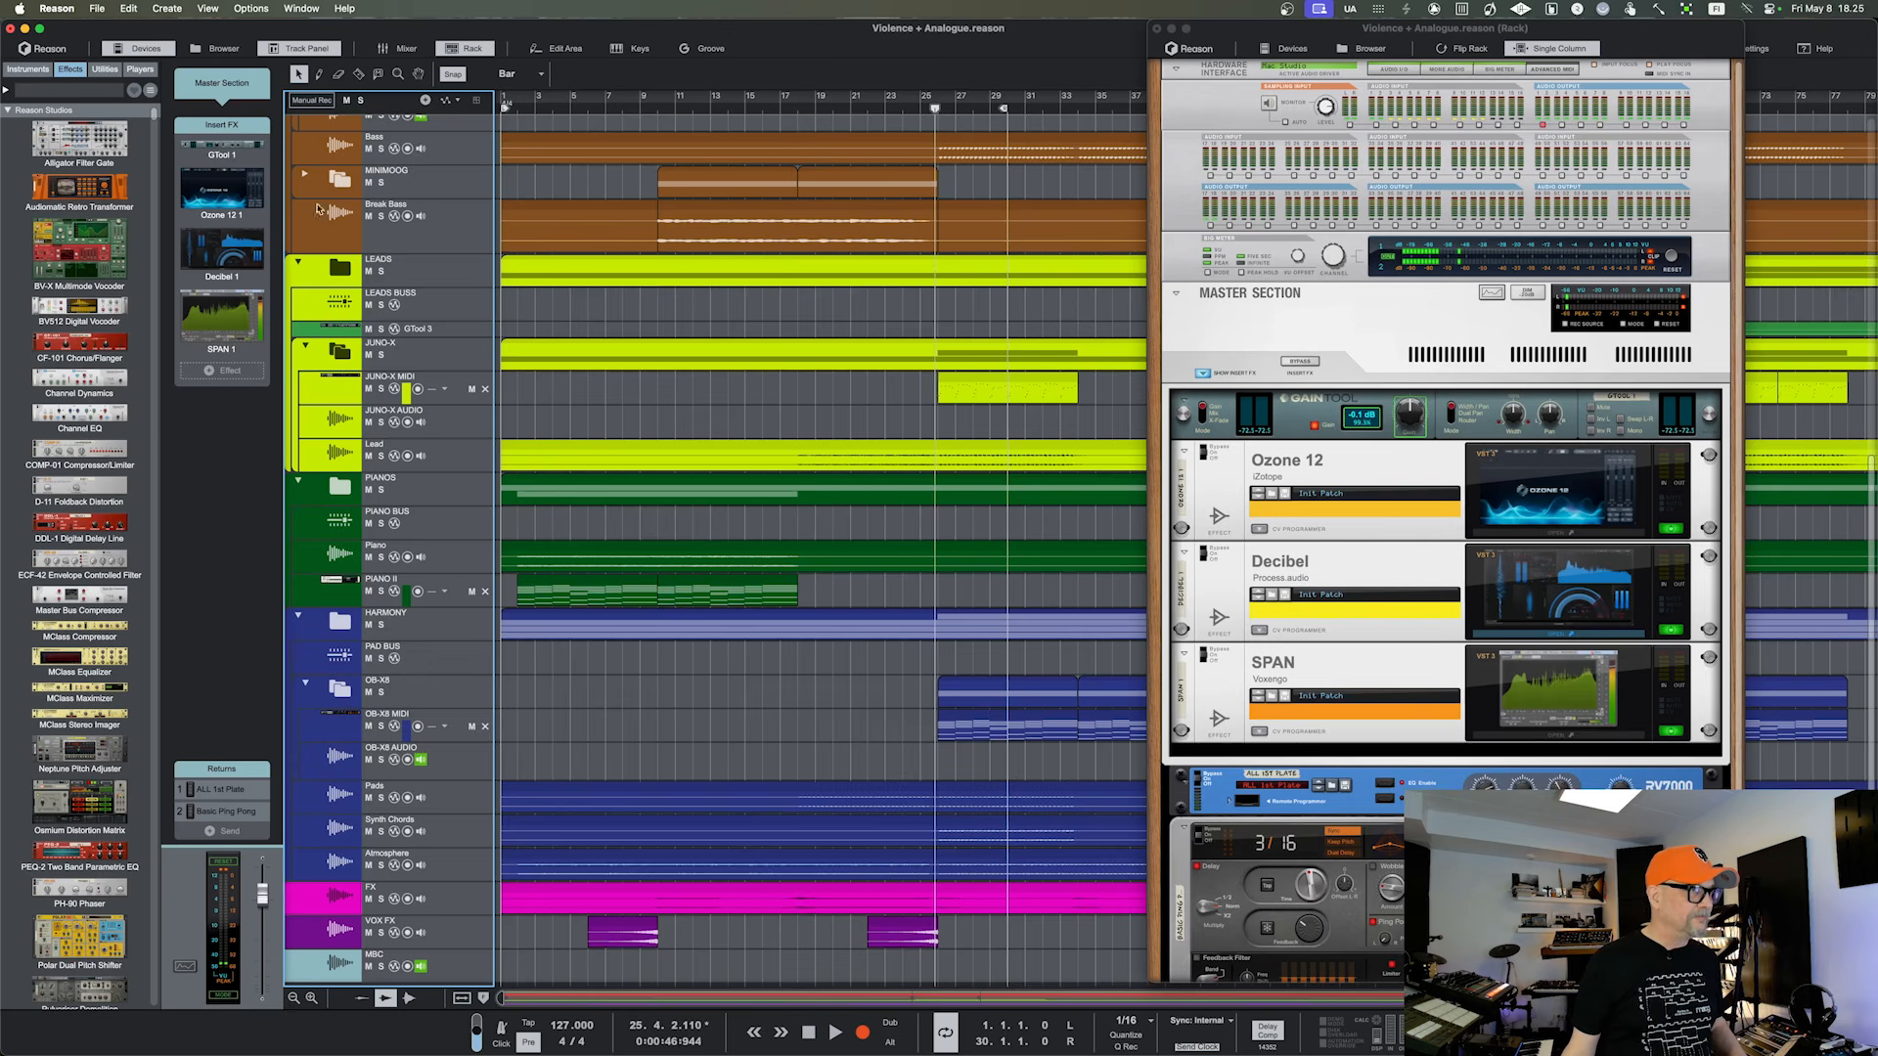
{"action": "left_click", "coordinate": [304, 174]}
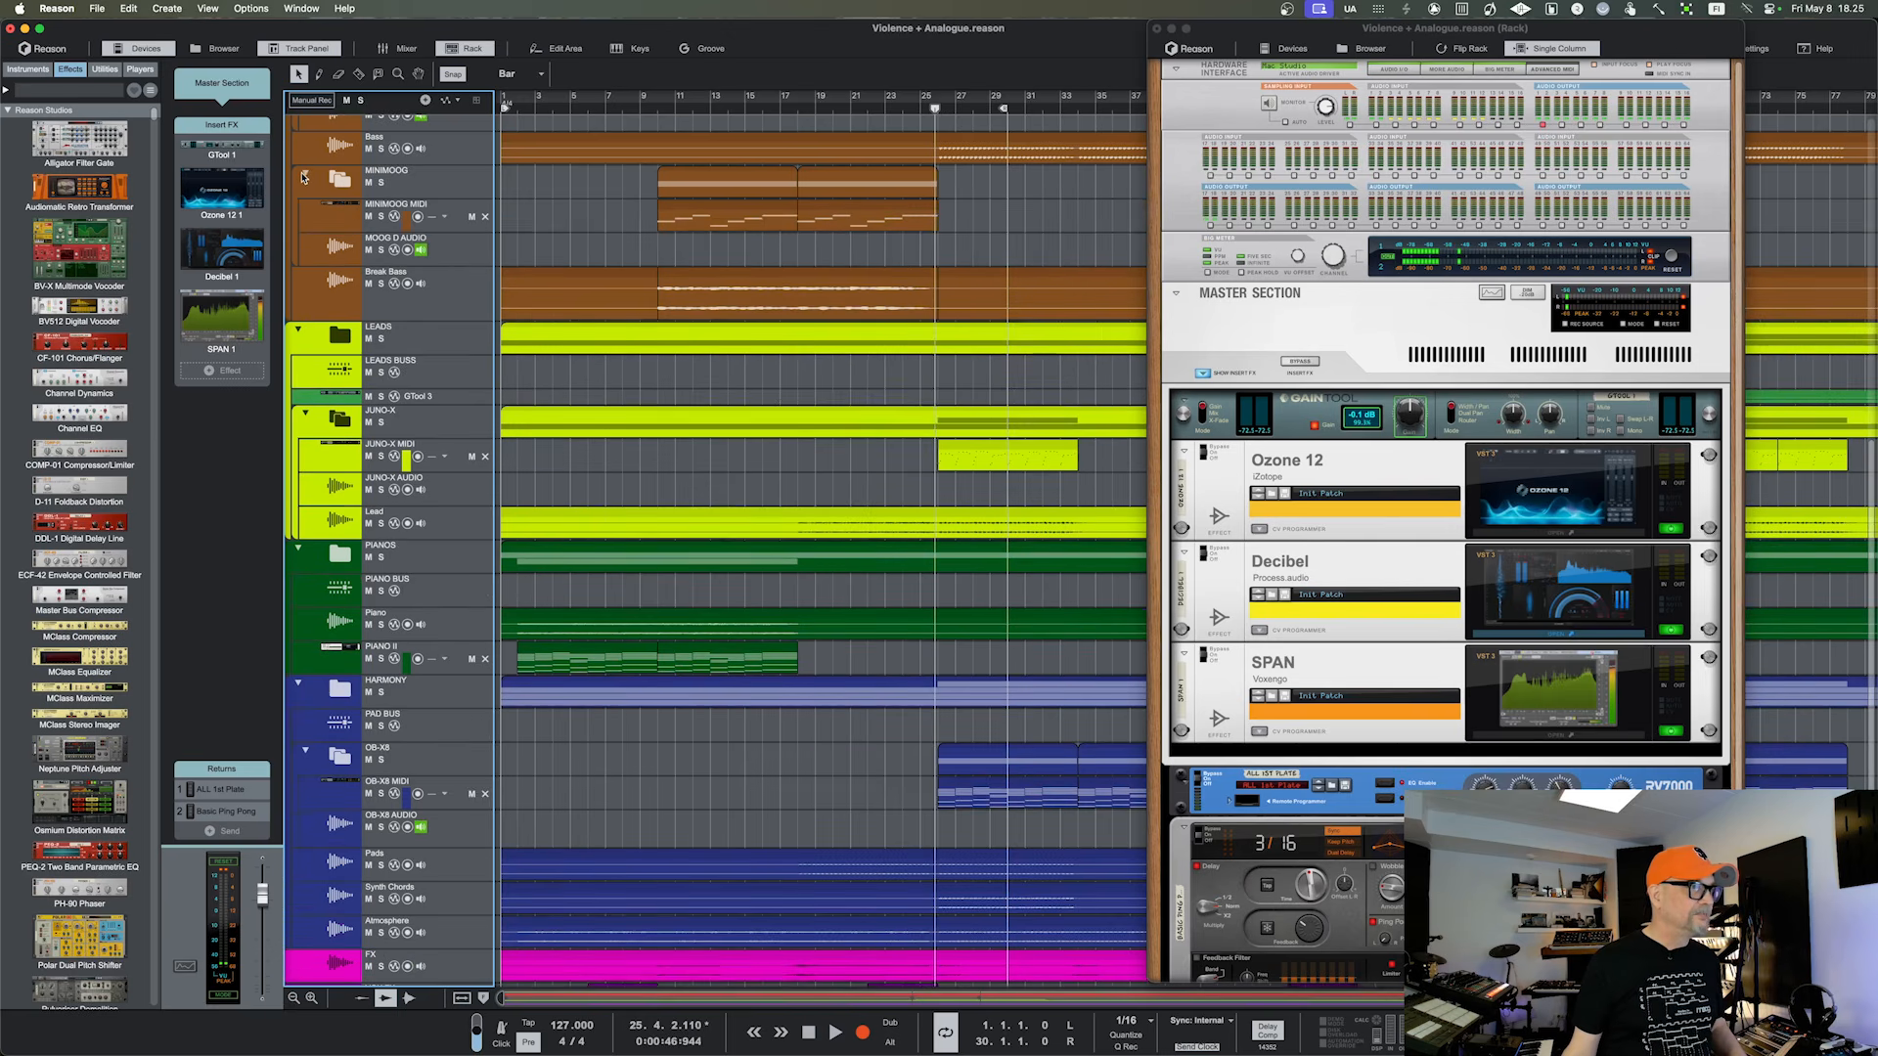
Inspect the rack devices of the MOOG D AUDIO and MINIMOOG MIDI tracks, toggling the rack window off and on
{"action": "left_click", "coordinate": [409, 190]}
{"action": "left_click", "coordinate": [333, 180]}
{"action": "left_click", "coordinate": [332, 180]}
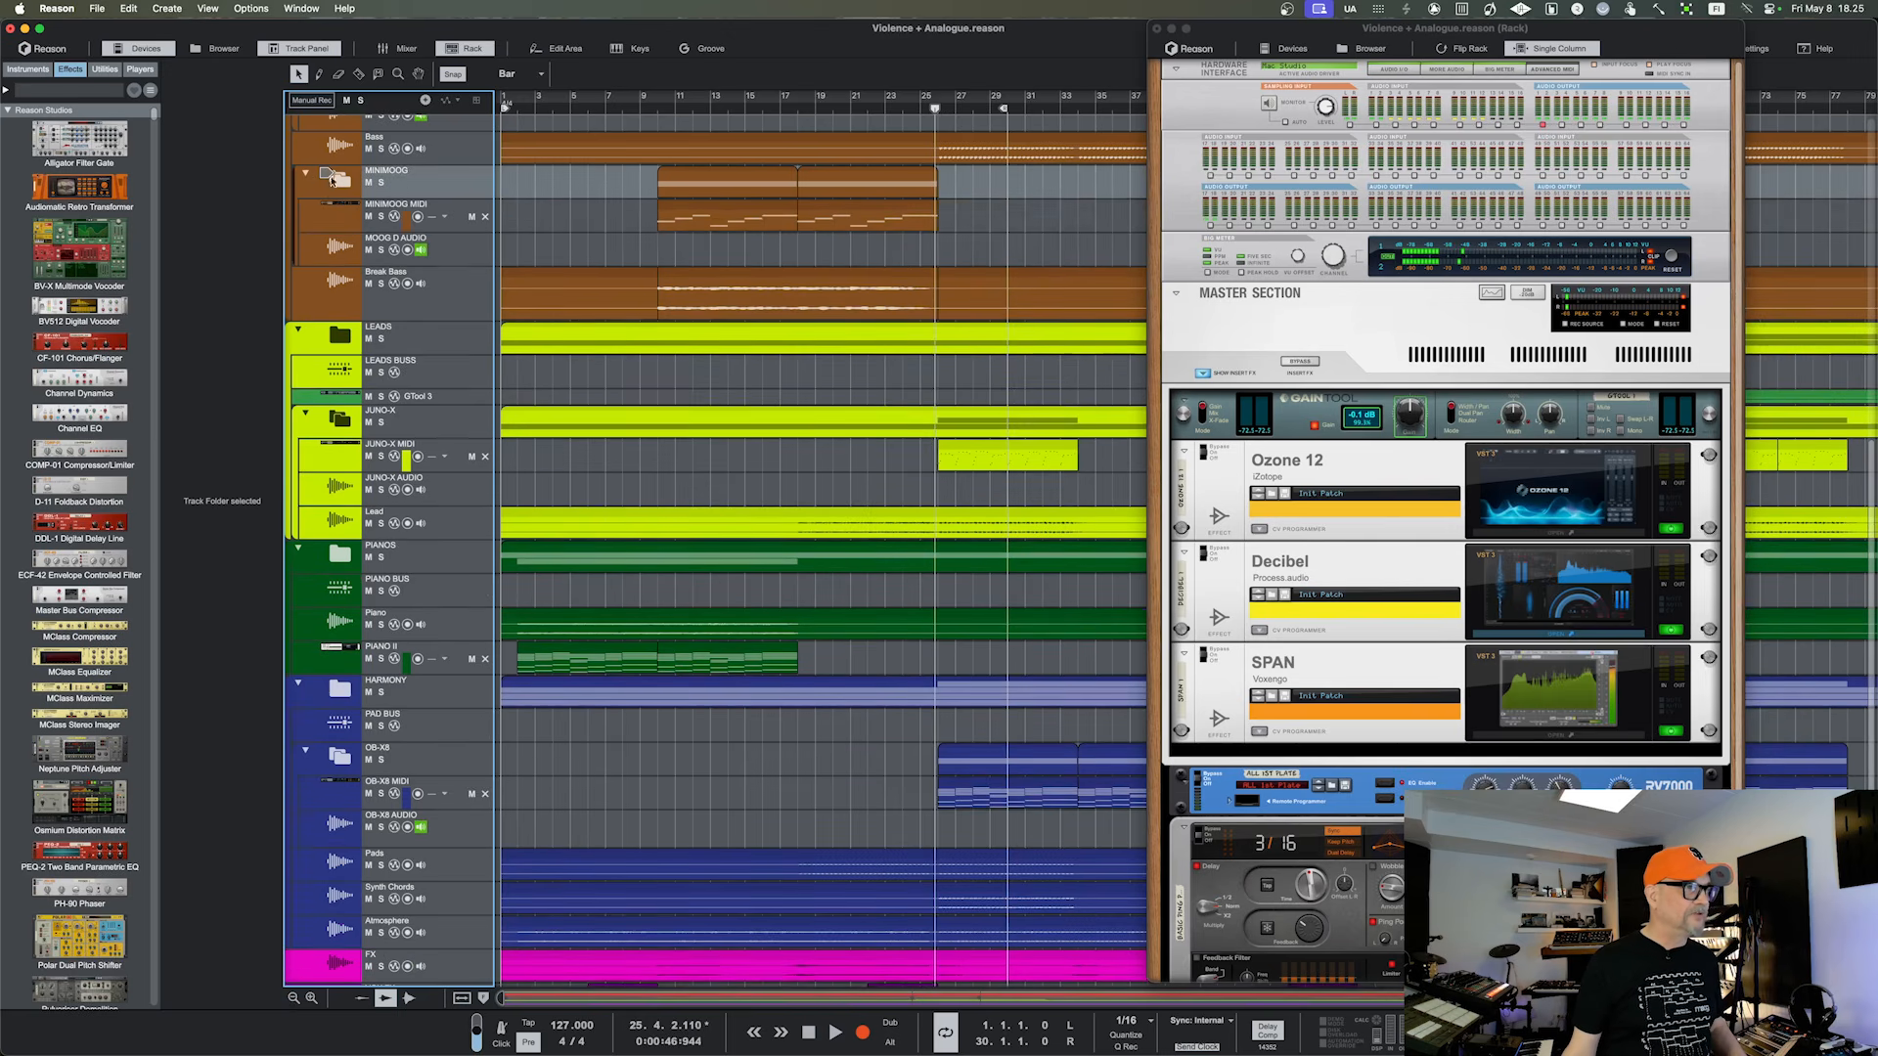
{"action": "left_click", "coordinate": [326, 244]}
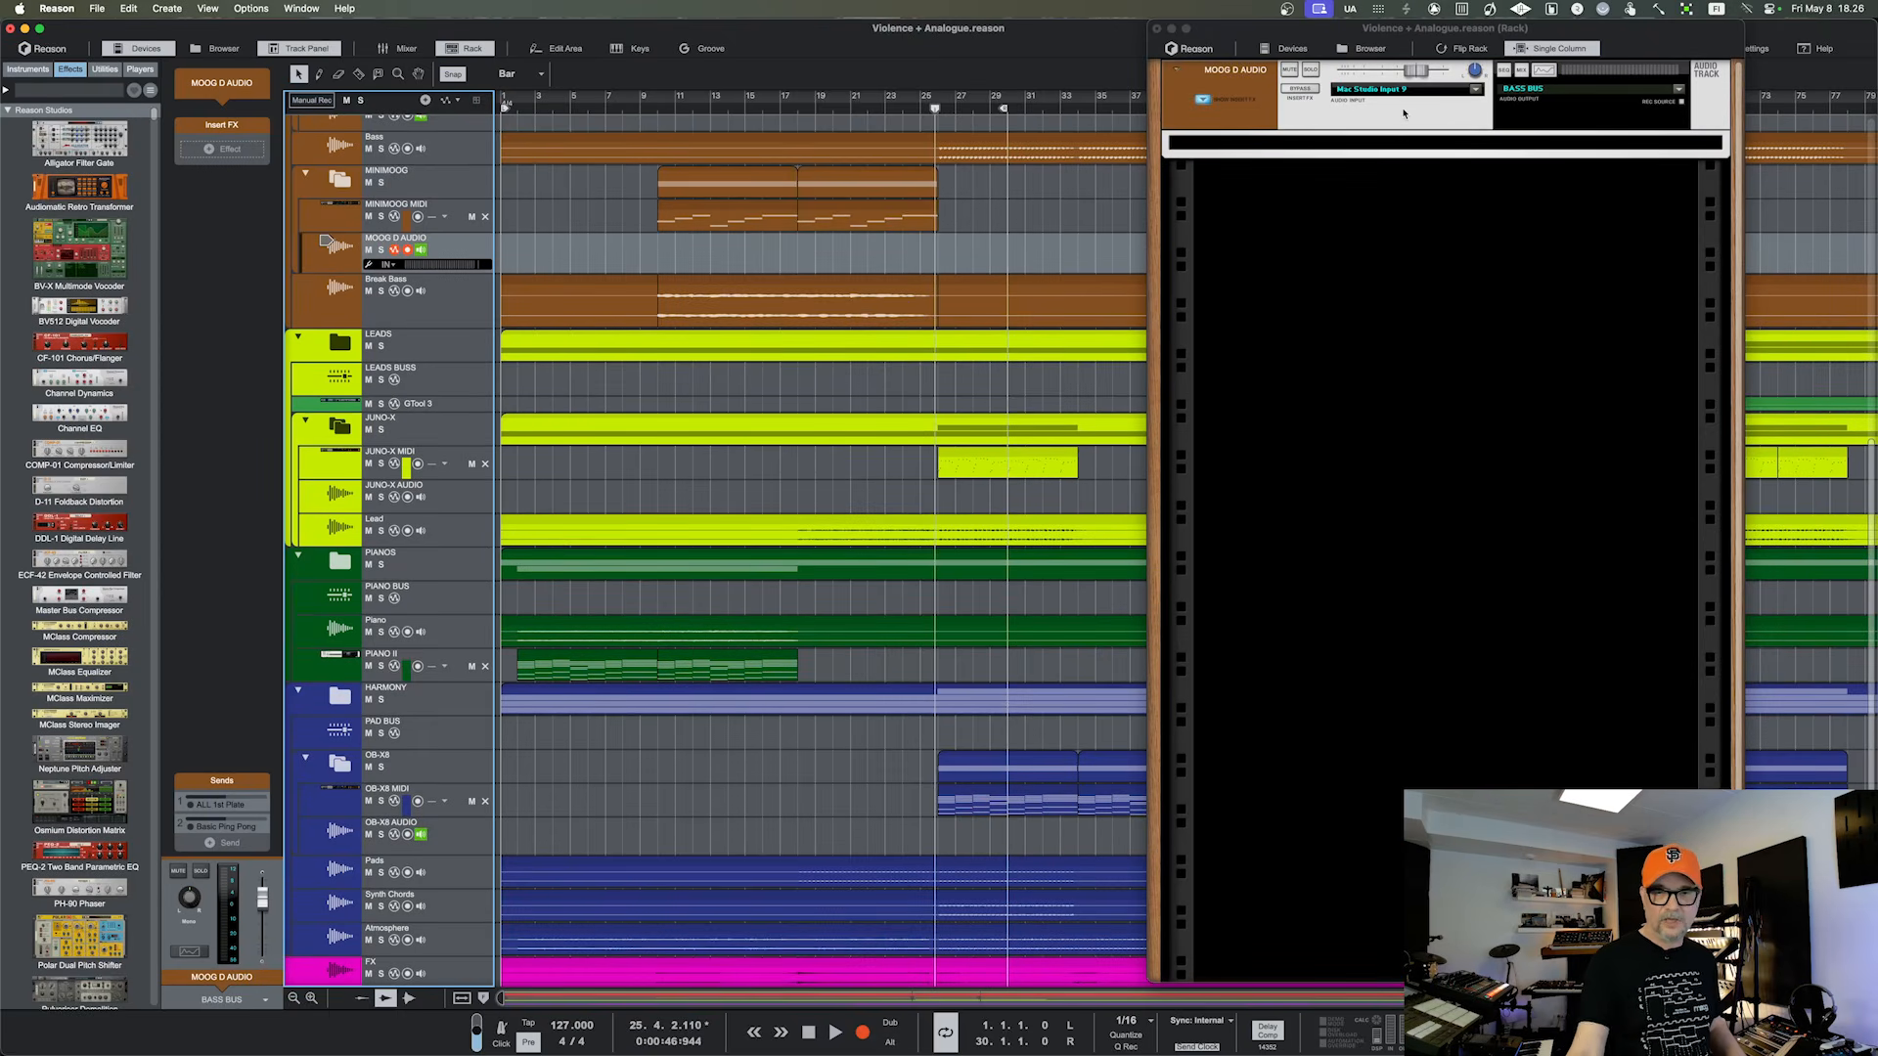
{"action": "key", "text": "F6"}
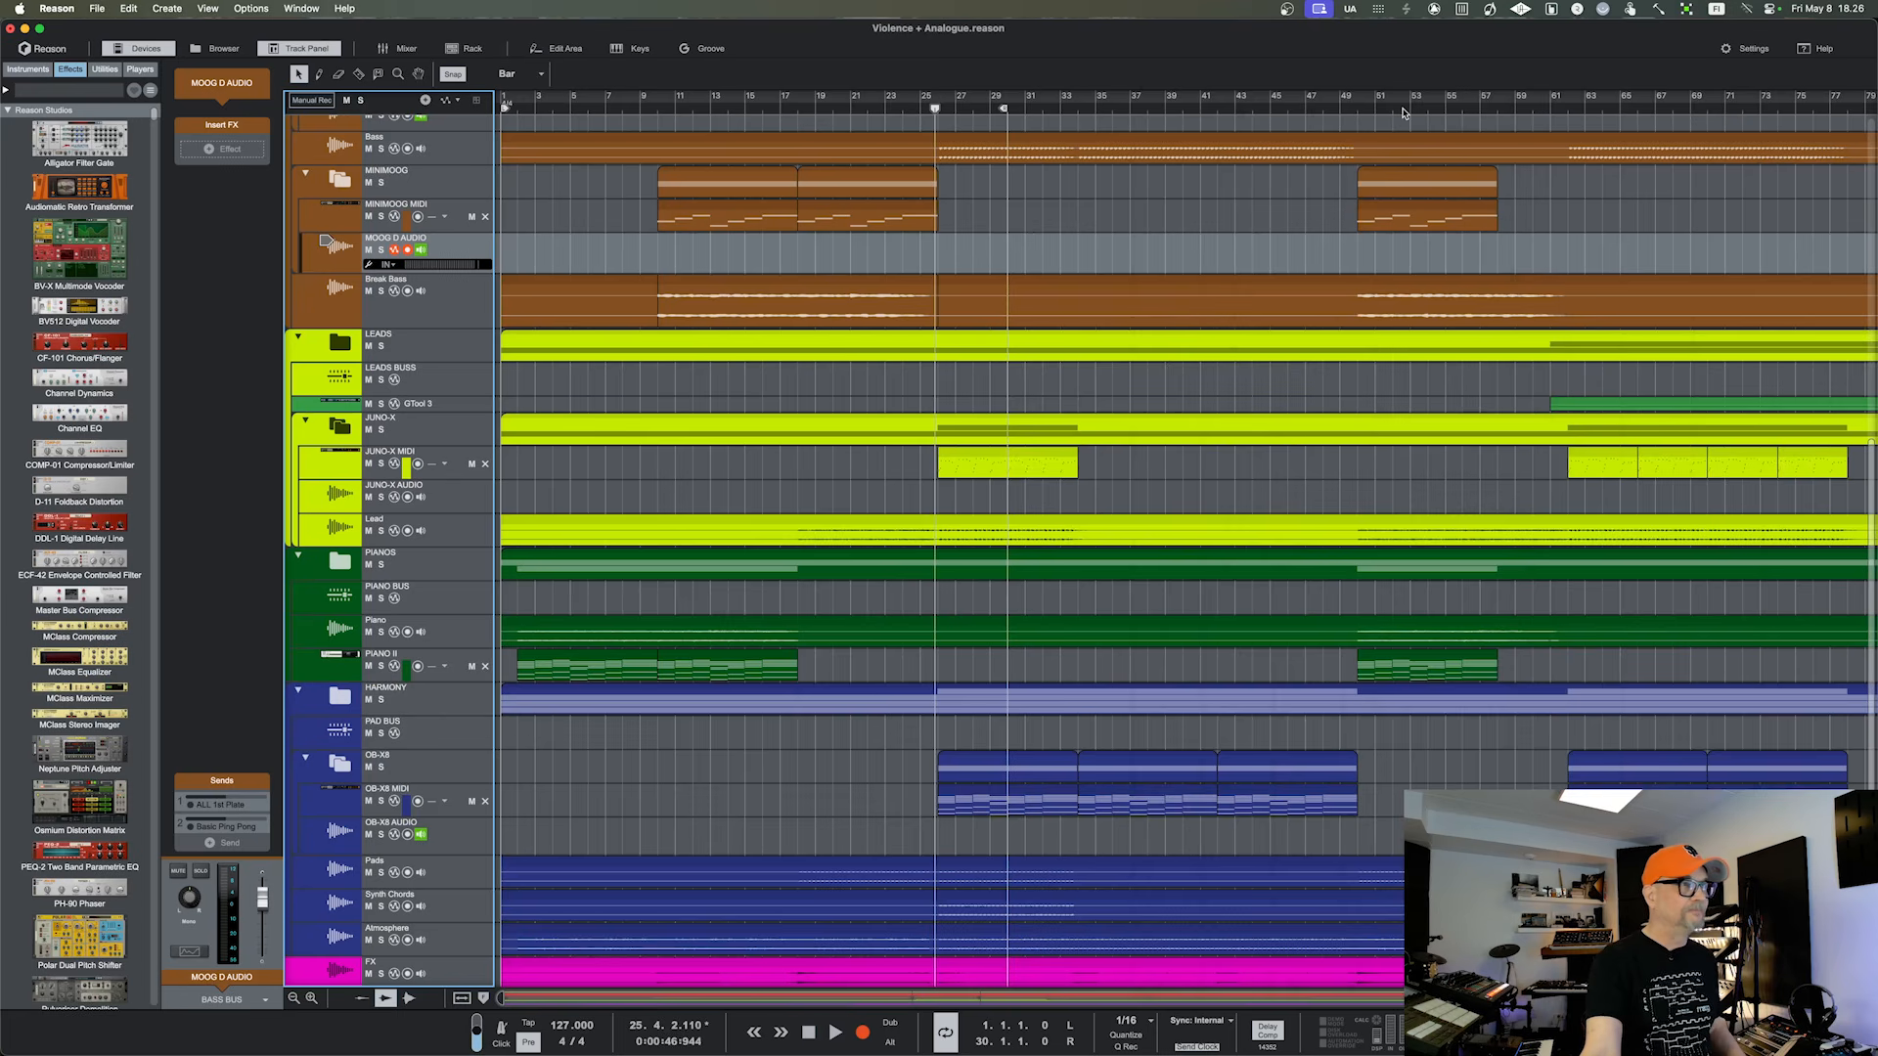
{"action": "key", "text": "F6"}
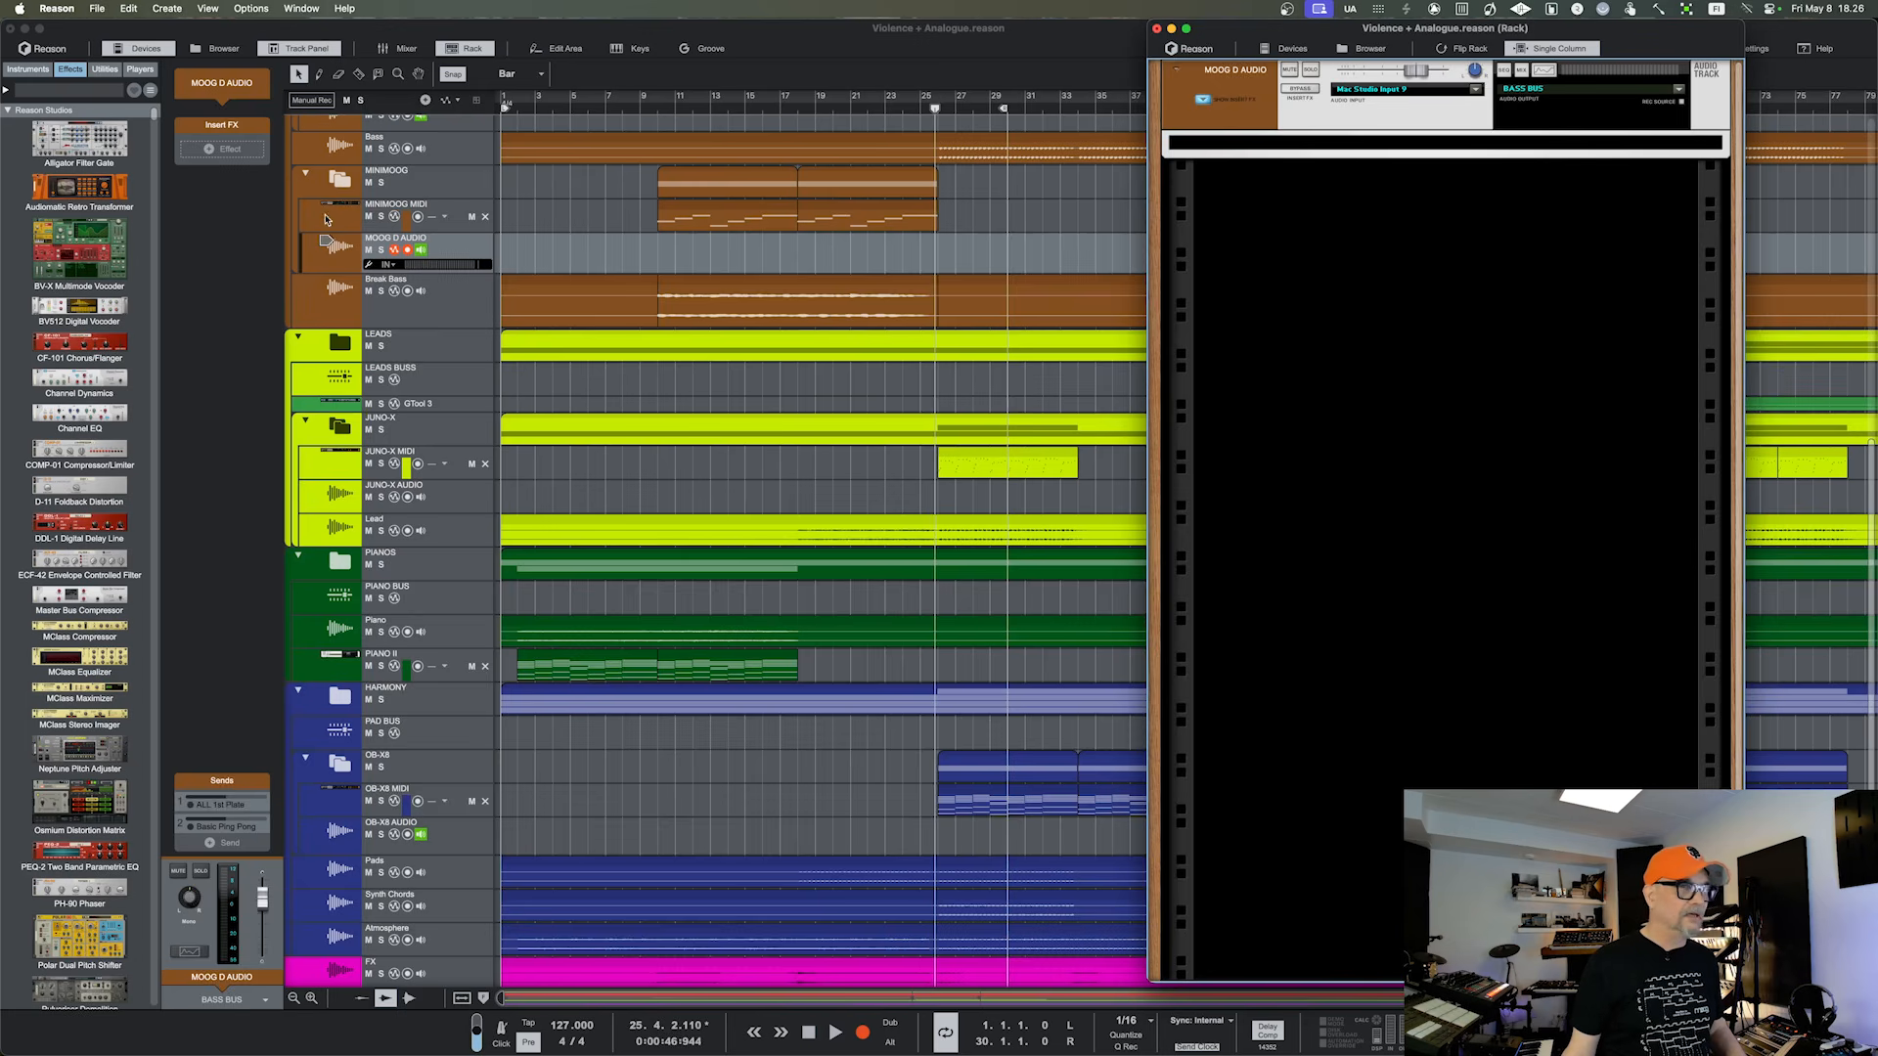
{"action": "left_click", "coordinate": [362, 226]}
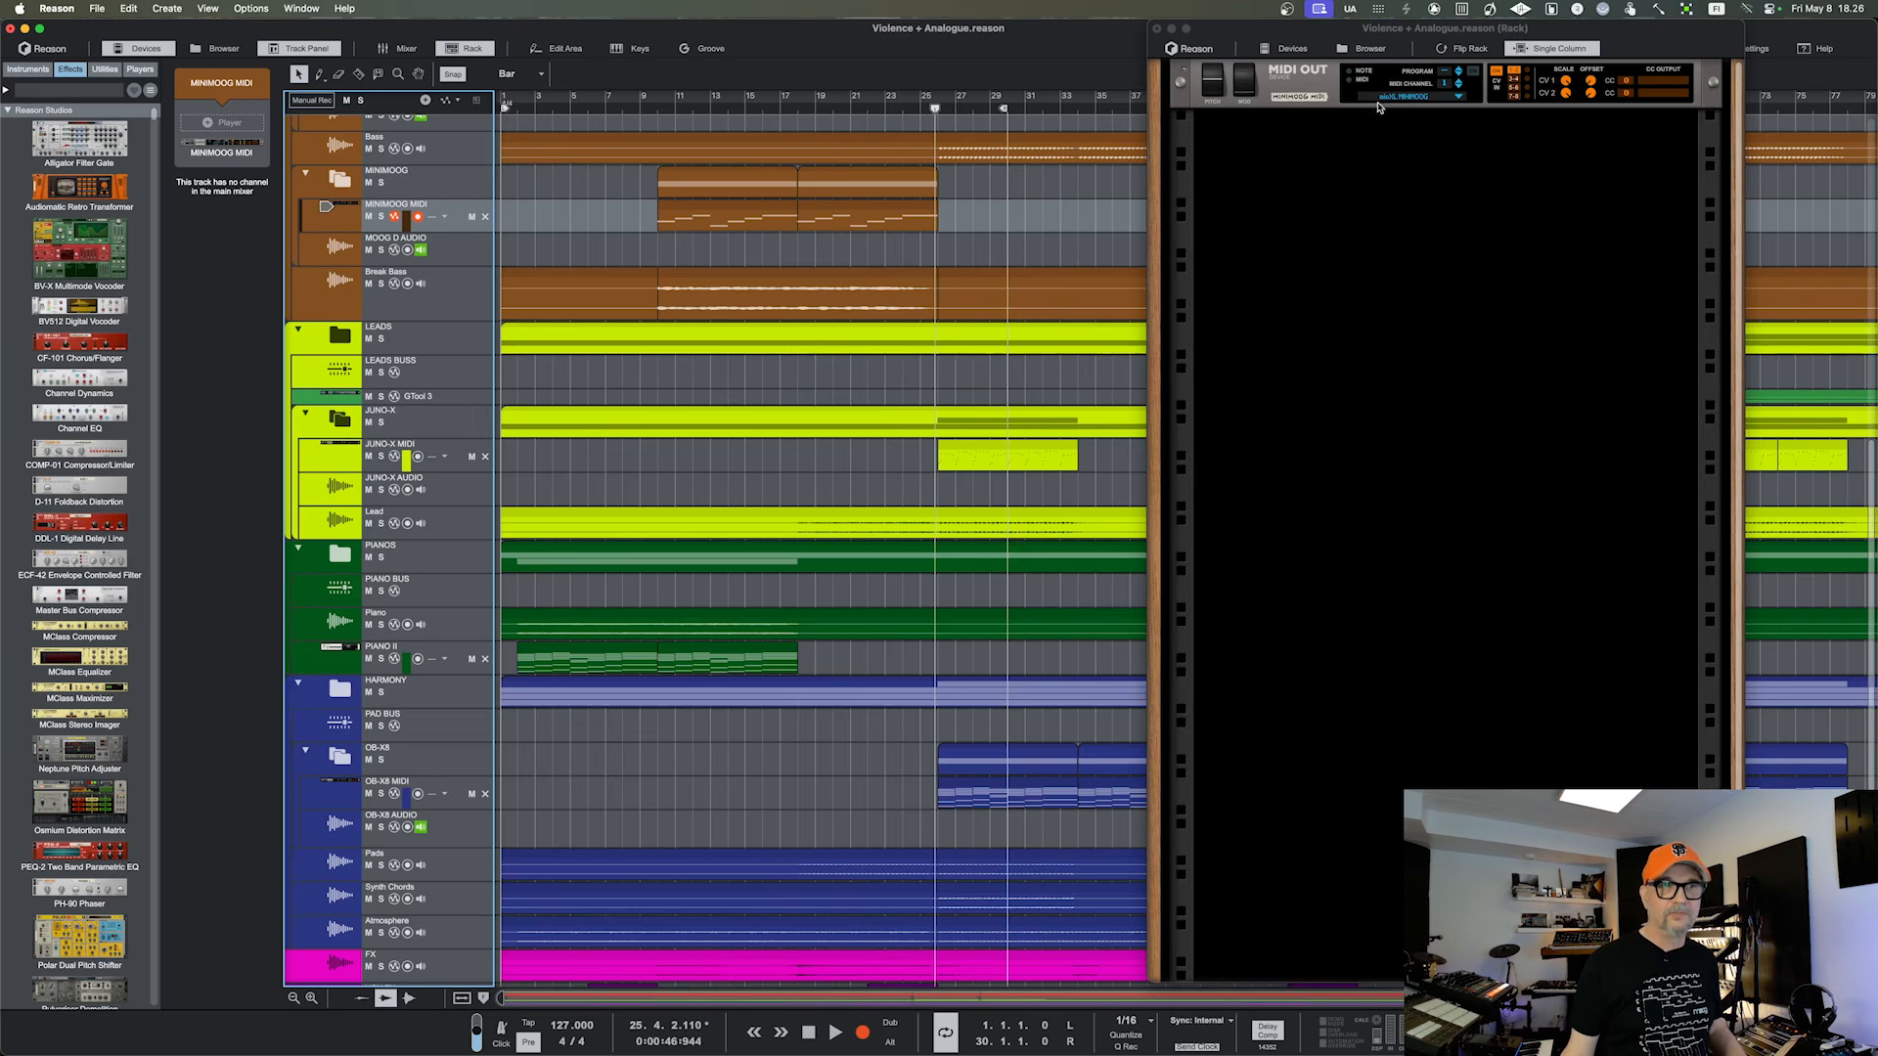
{"action": "left_click", "coordinate": [346, 239]}
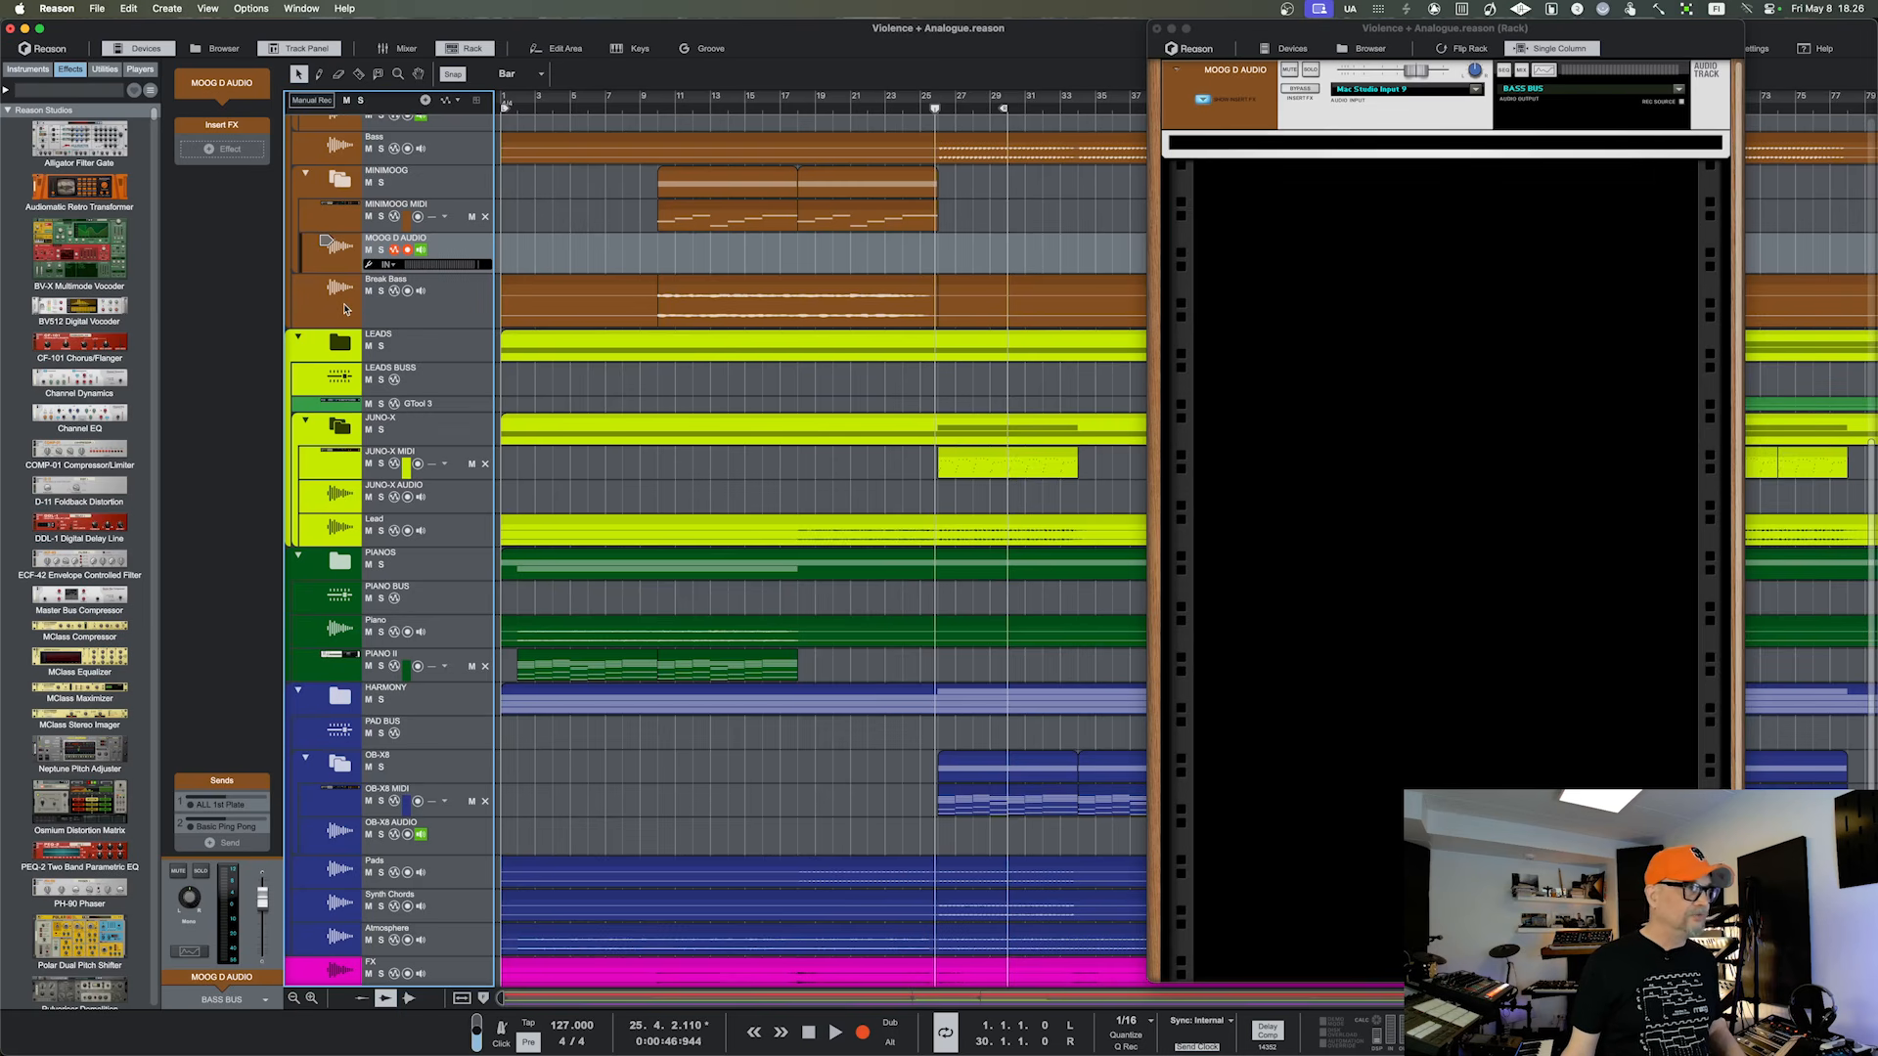
Loop and play the second MINIMOOG MIDI clip, spanning bars 18 to 26
{"action": "scroll", "coordinate": [306, 183], "scroll_direction": "up", "scroll_amount": 4}
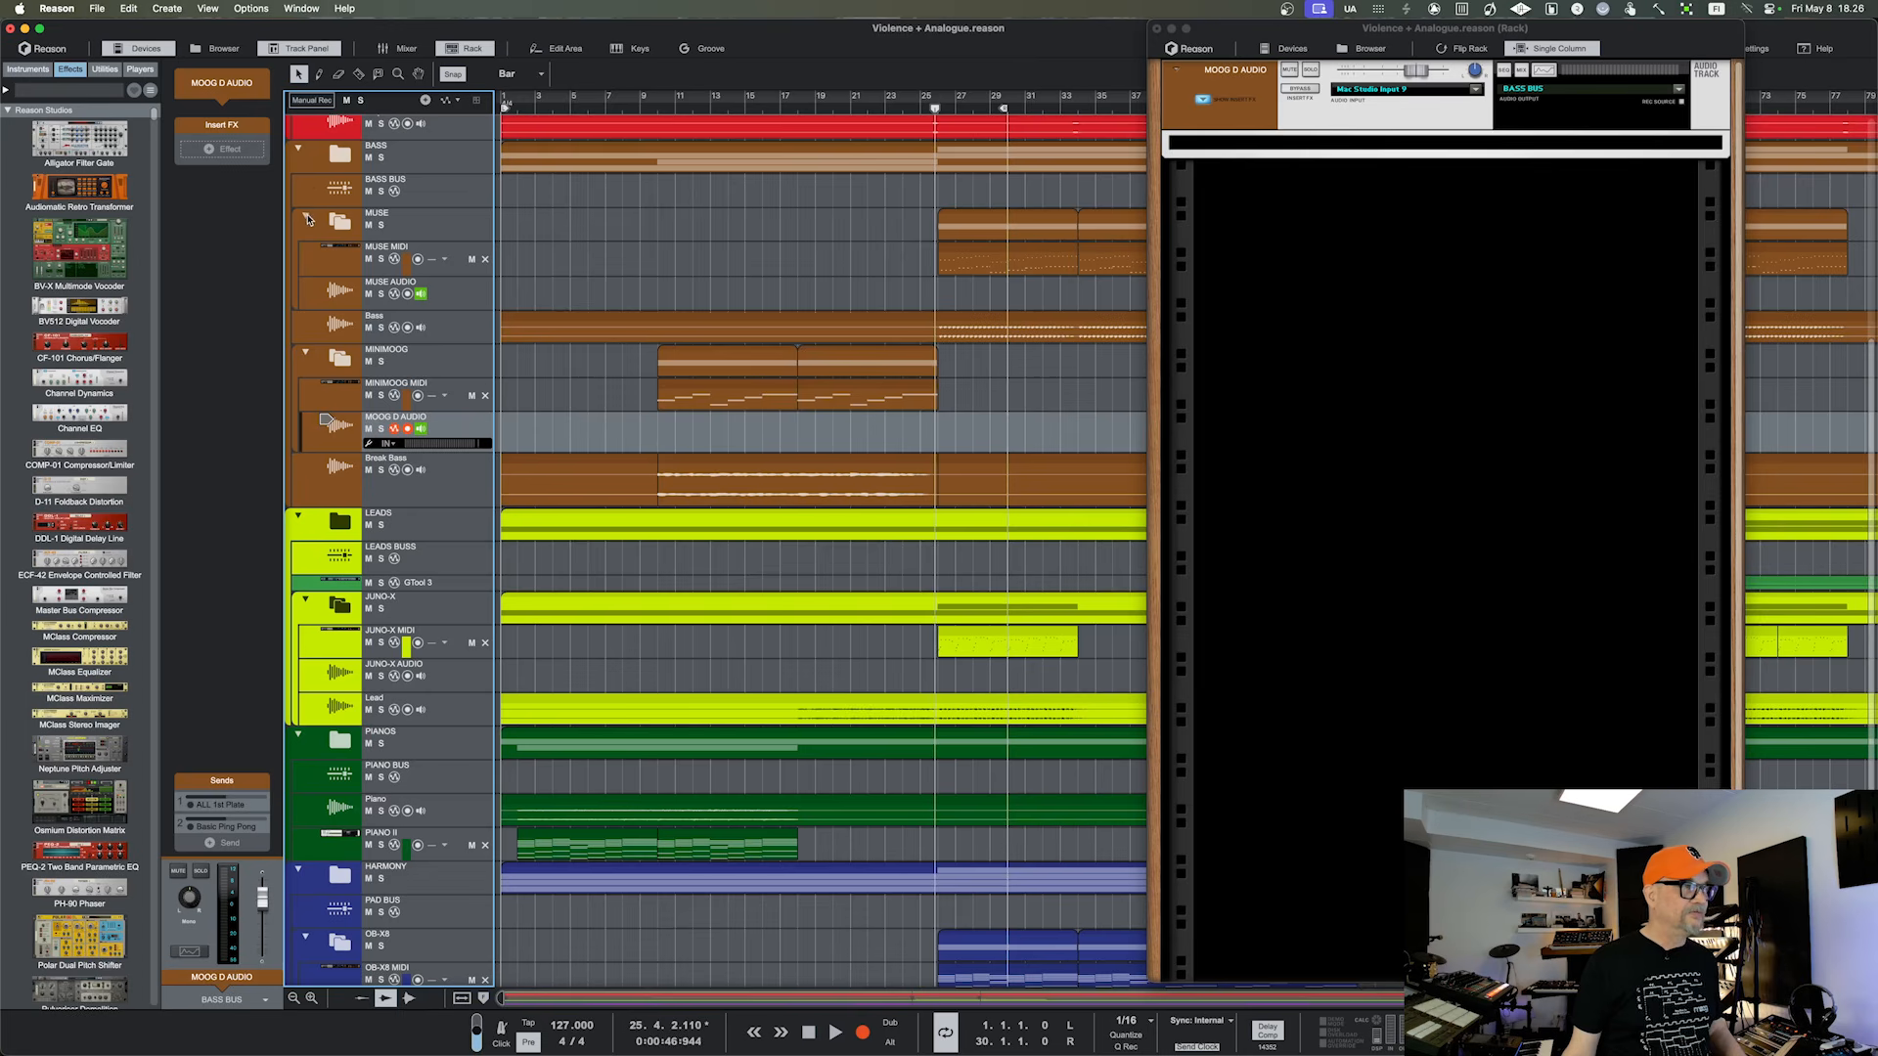
{"action": "scroll", "coordinate": [308, 166], "scroll_direction": "up", "scroll_amount": 1}
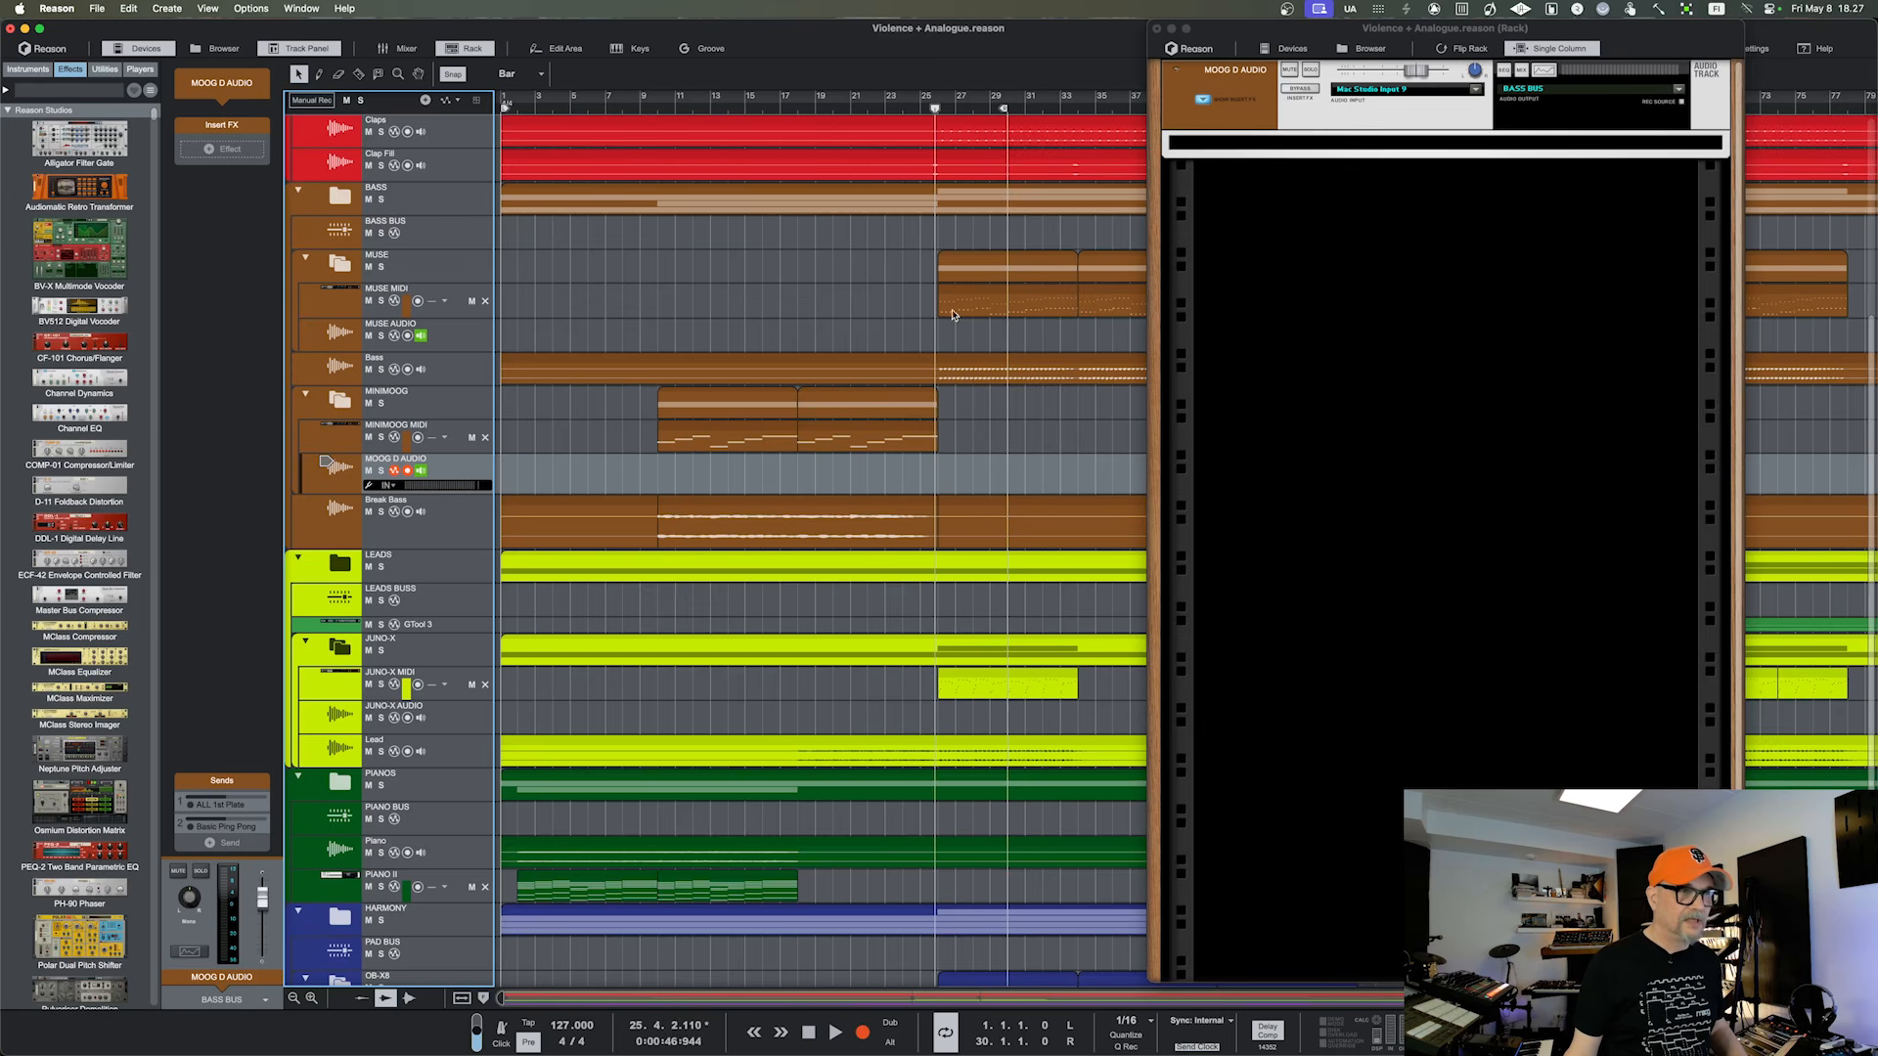
{"action": "left_click", "coordinate": [864, 431]}
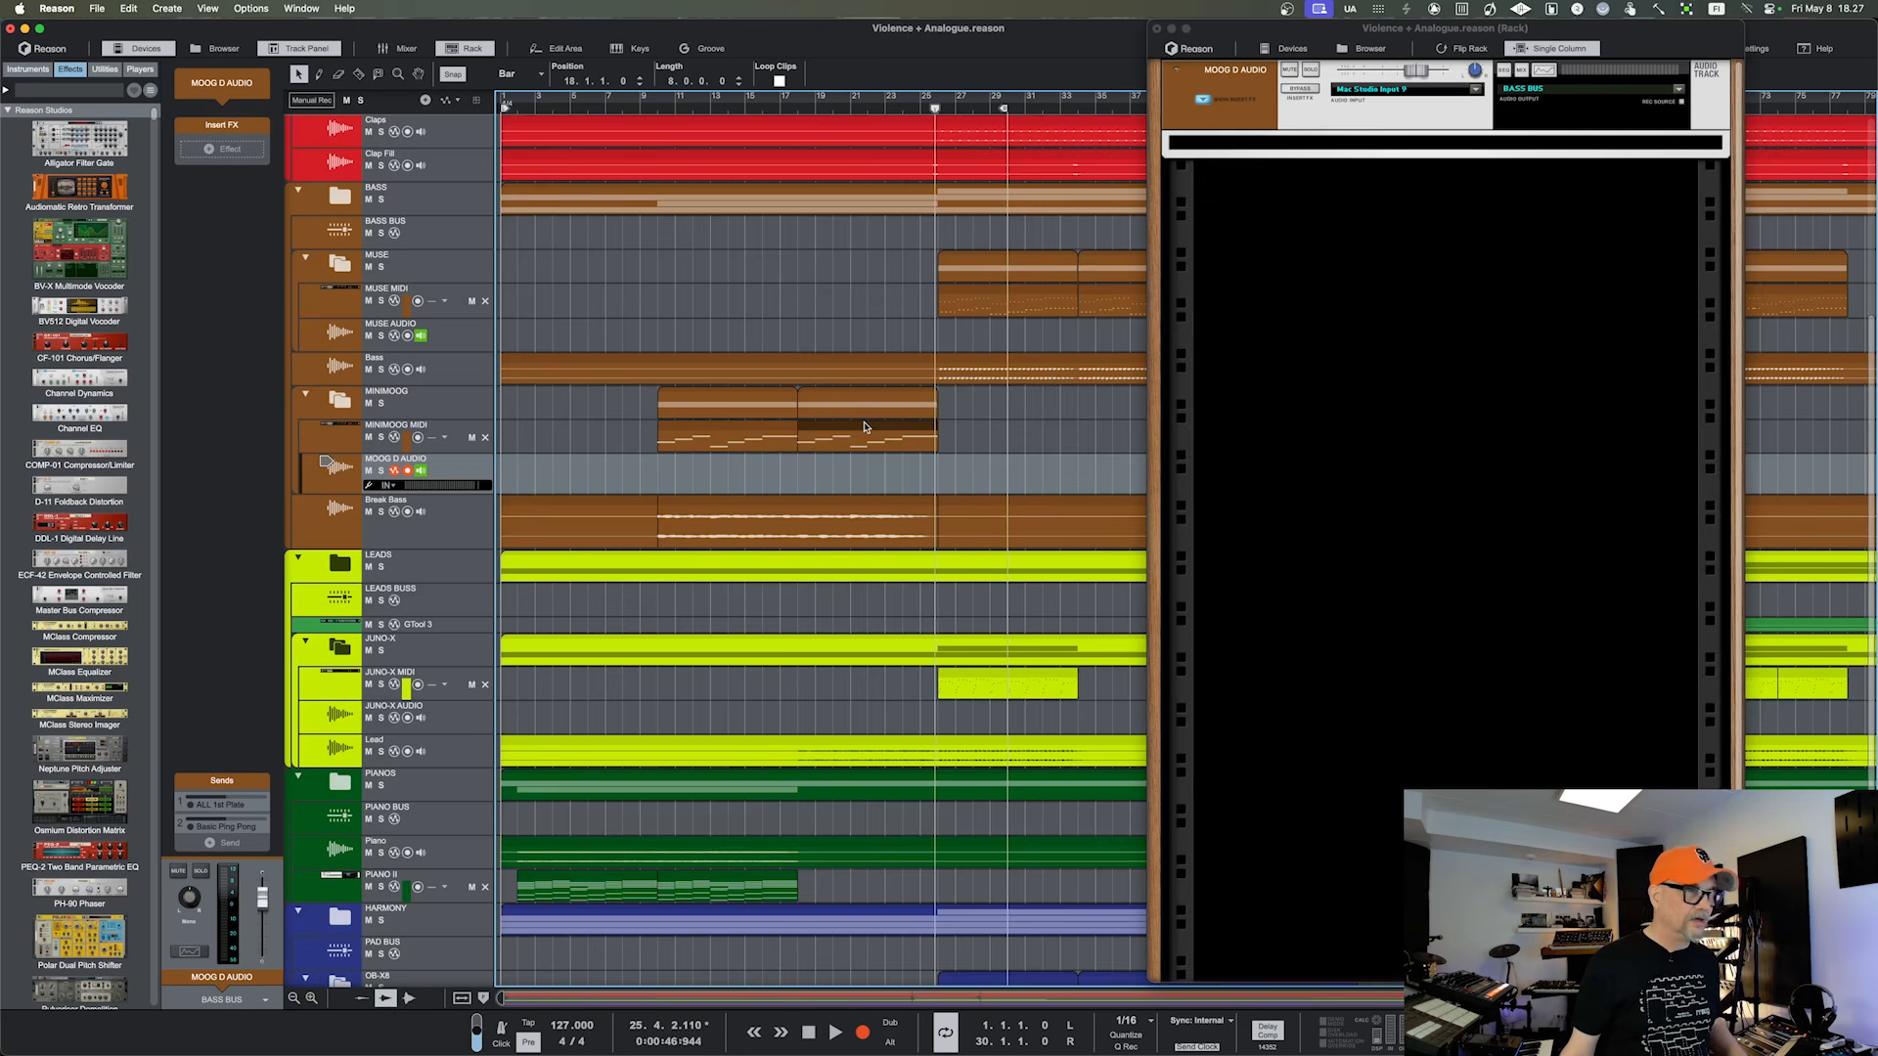
{"action": "key", "text": "p"}
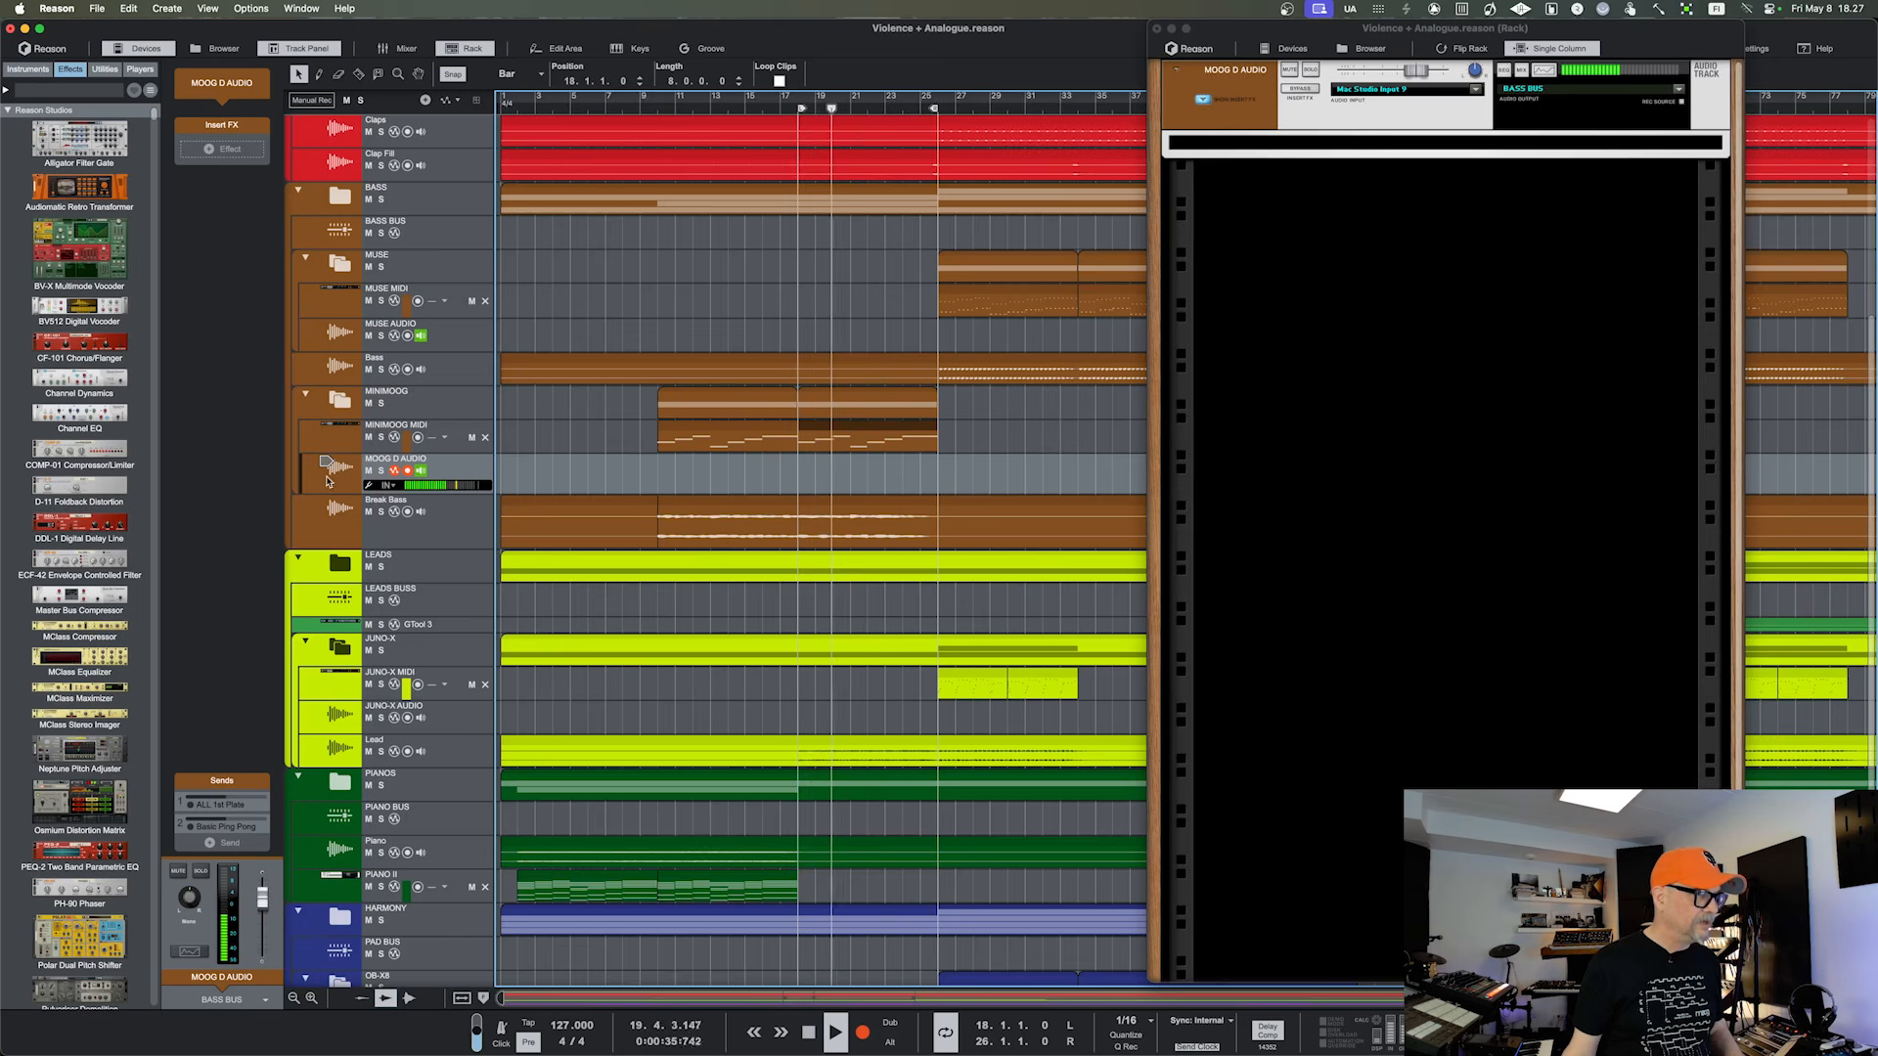
Solo the MOOG D AUDIO channel, check it in the mixer view, and stop playback back in the sequencer
{"action": "left_click", "coordinate": [199, 871]}
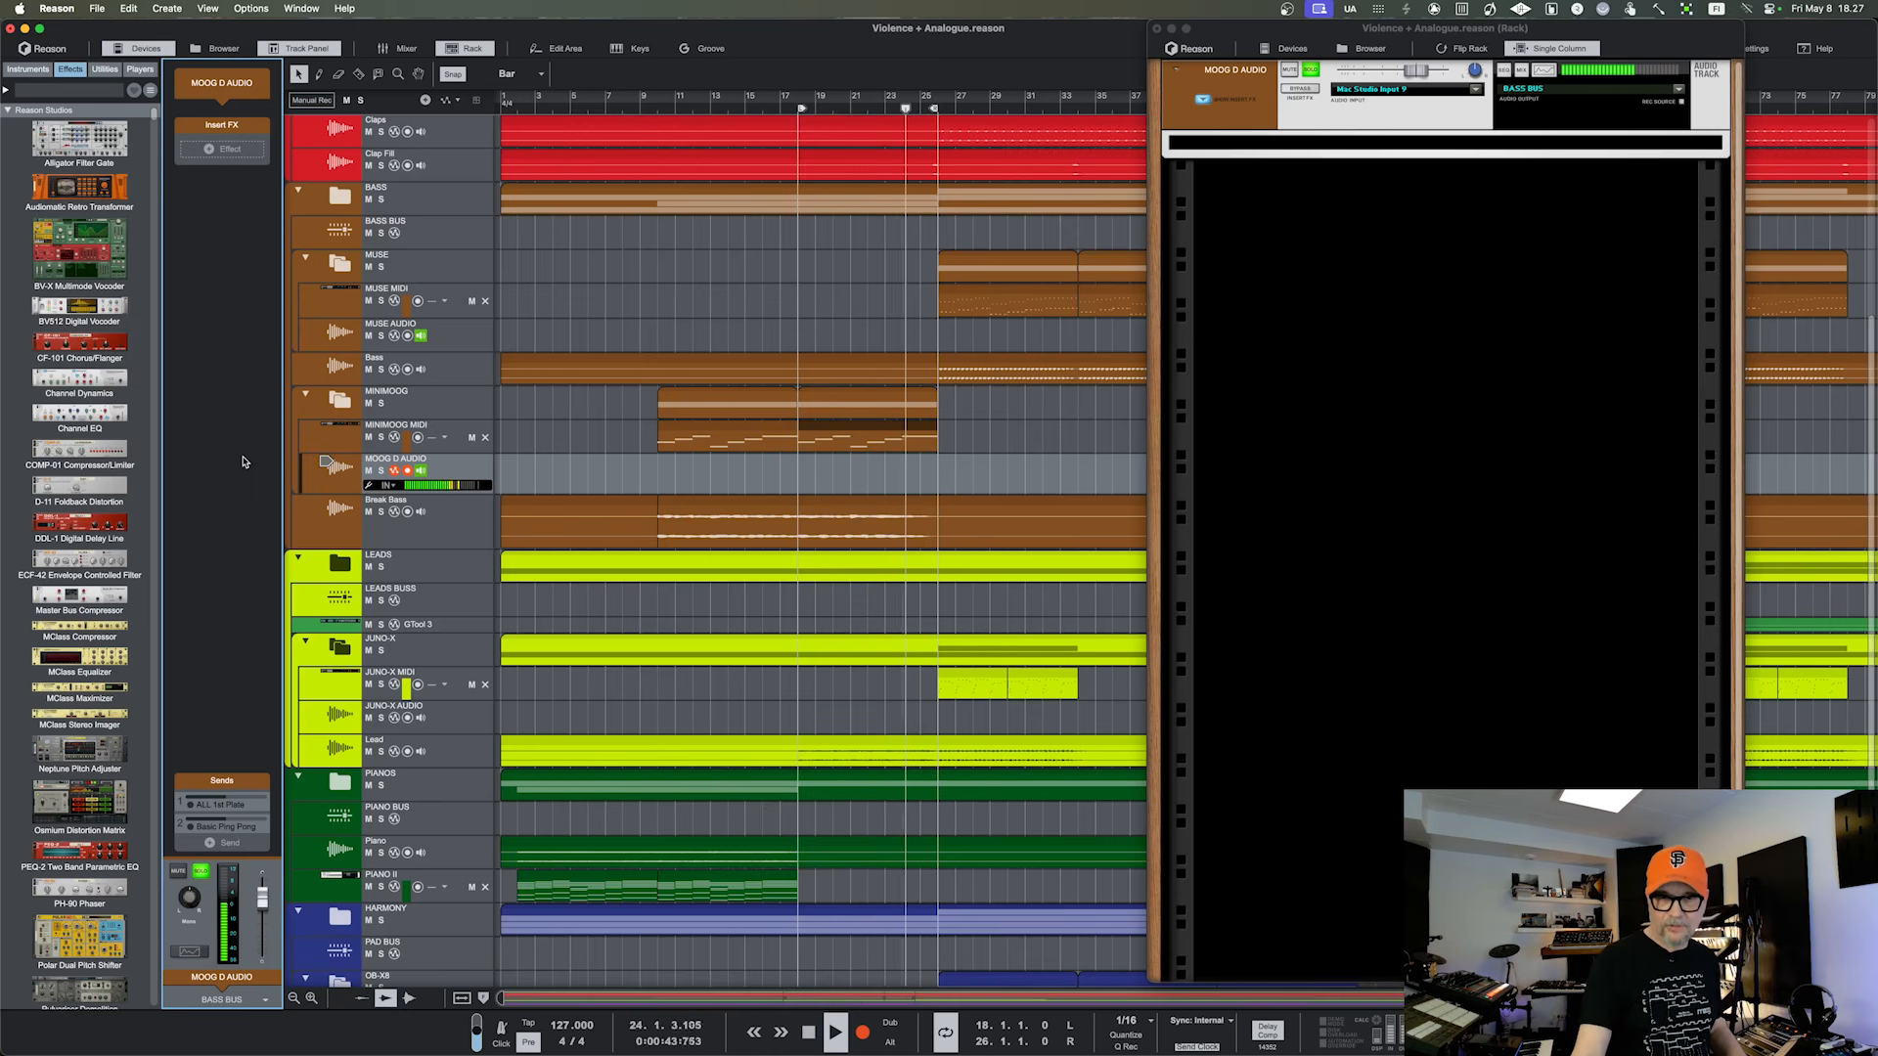
{"action": "key", "text": "F5"}
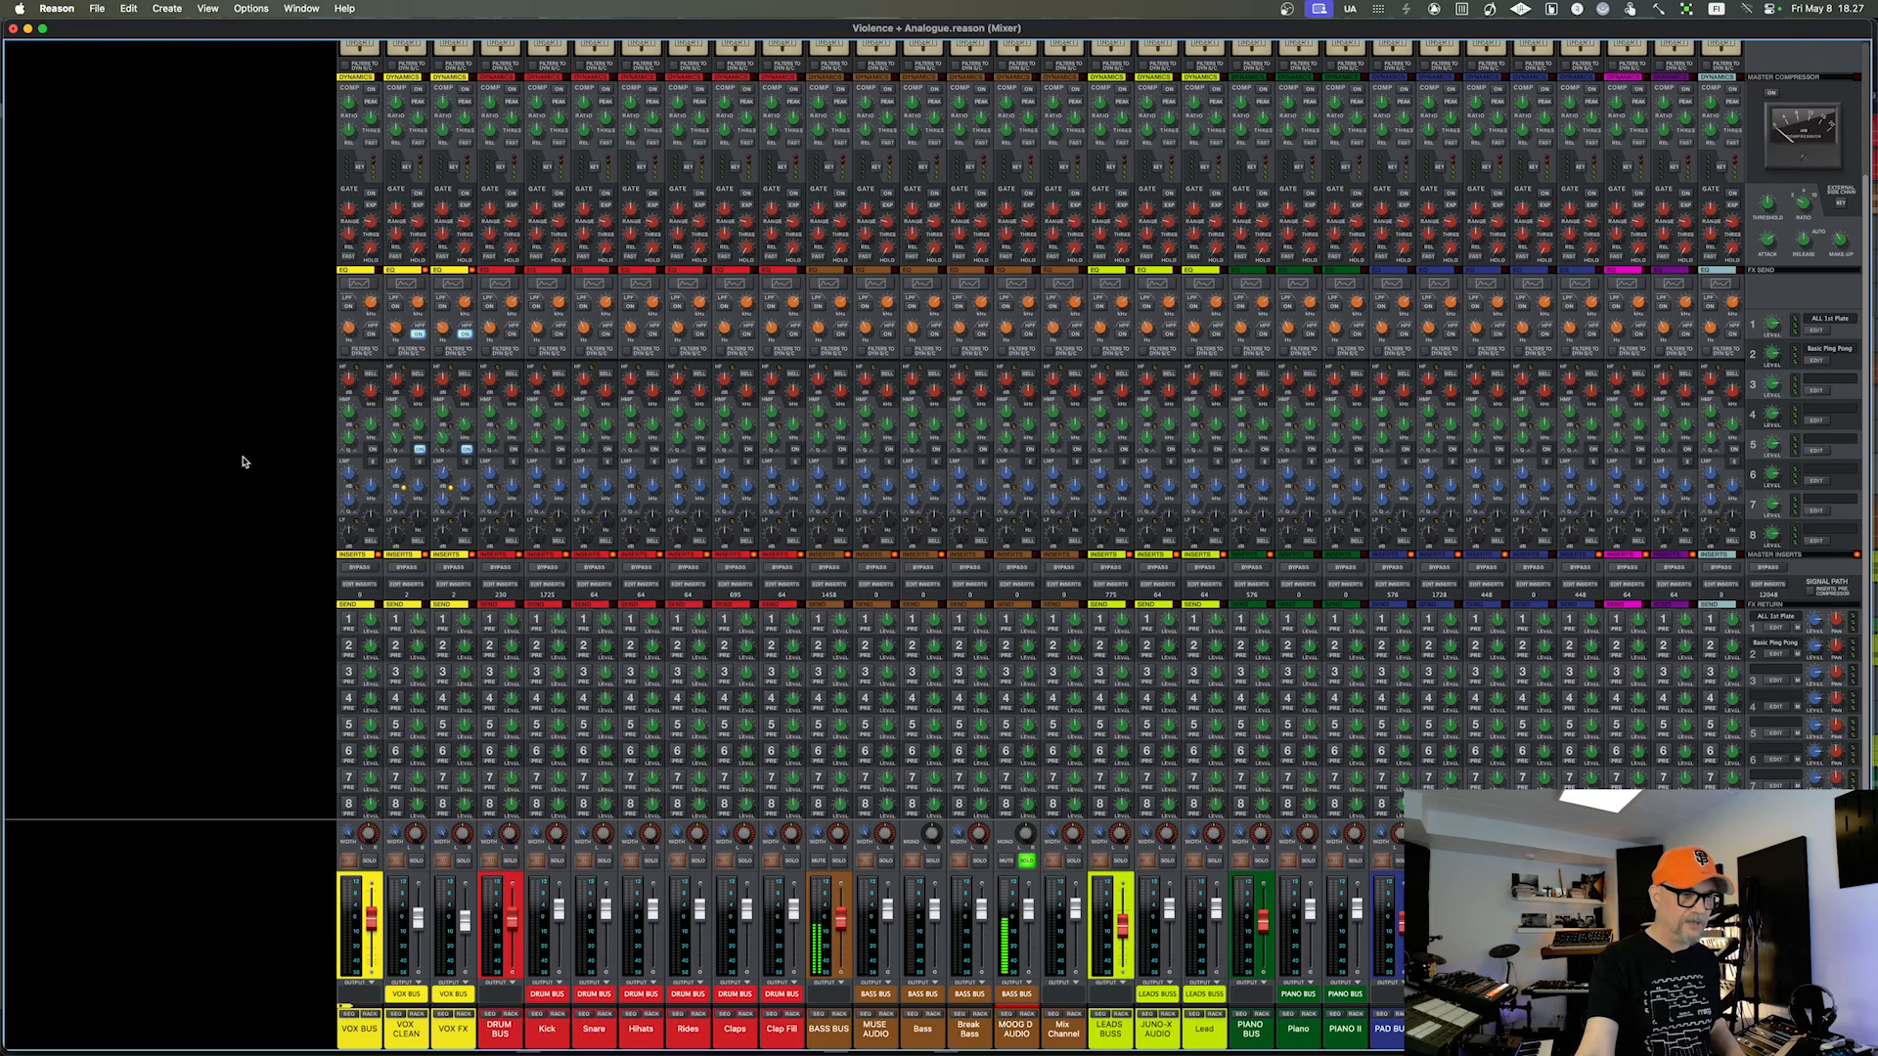
{"action": "key", "text": "F5"}
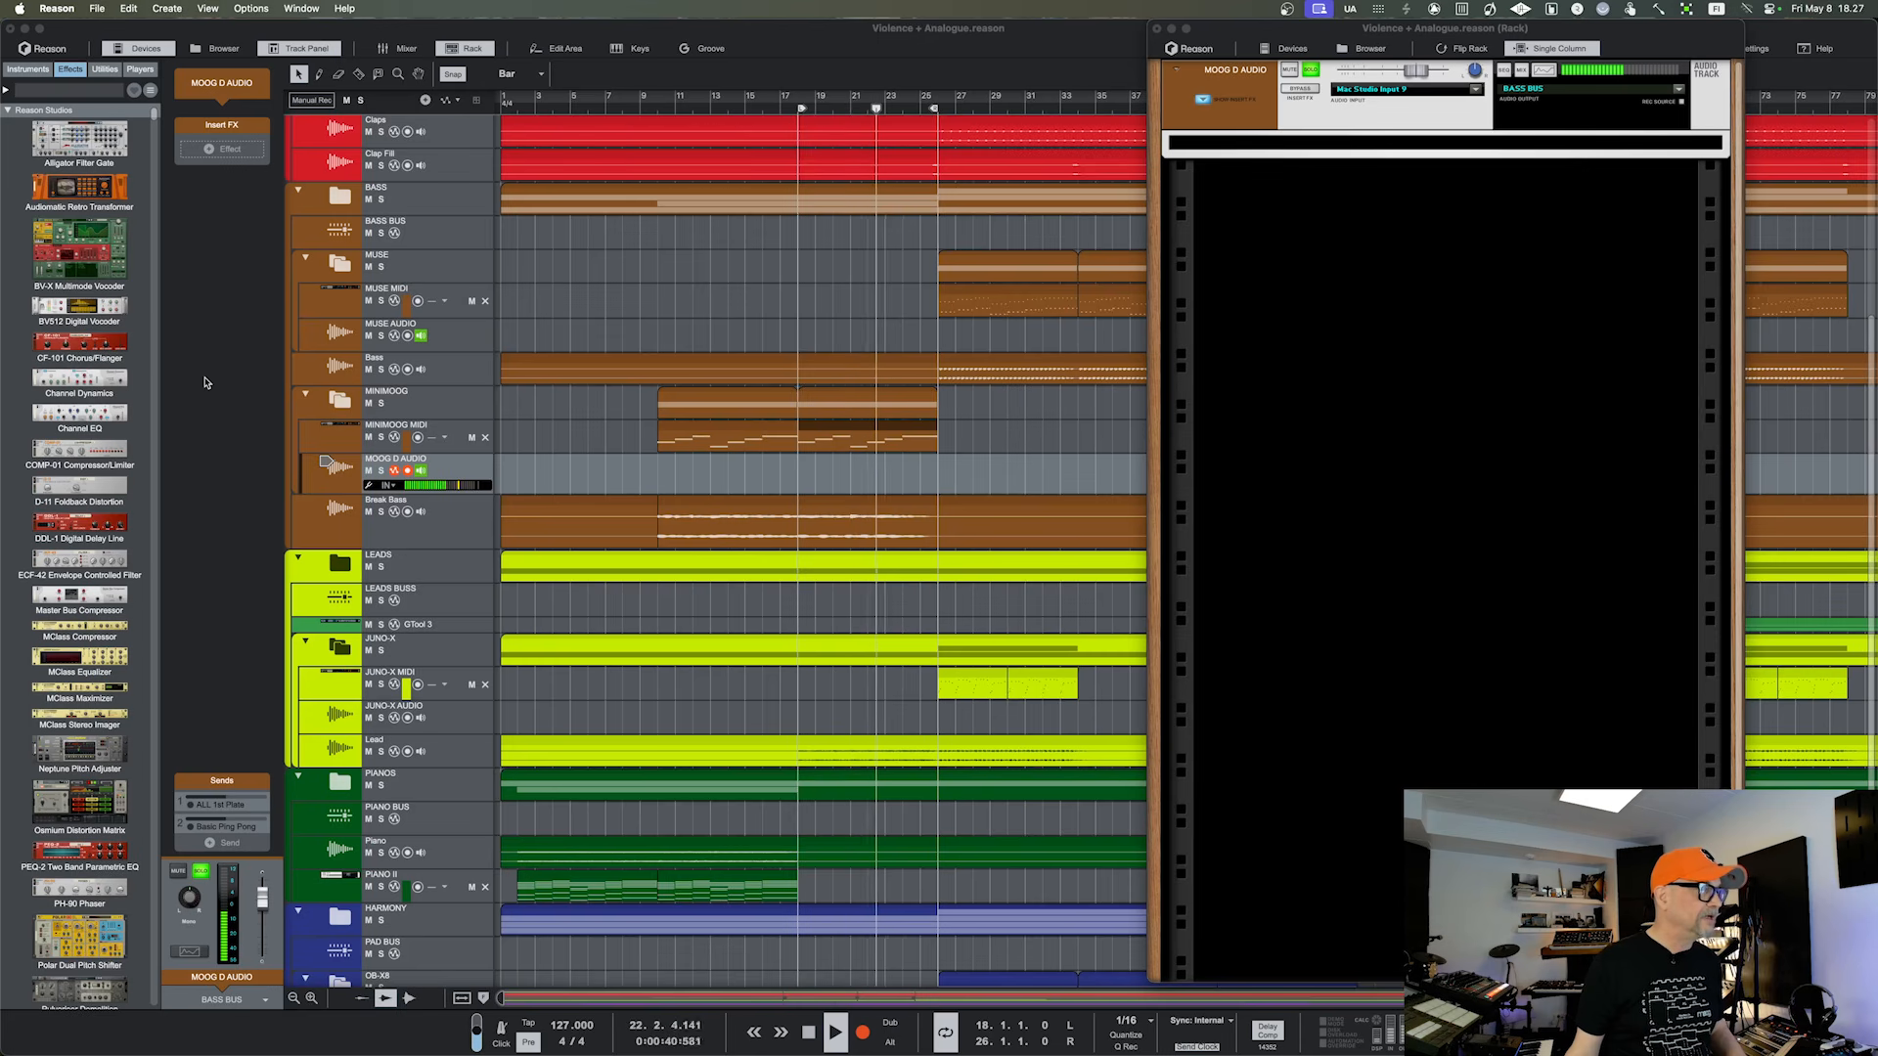
{"action": "left_click", "coordinate": [206, 336]}
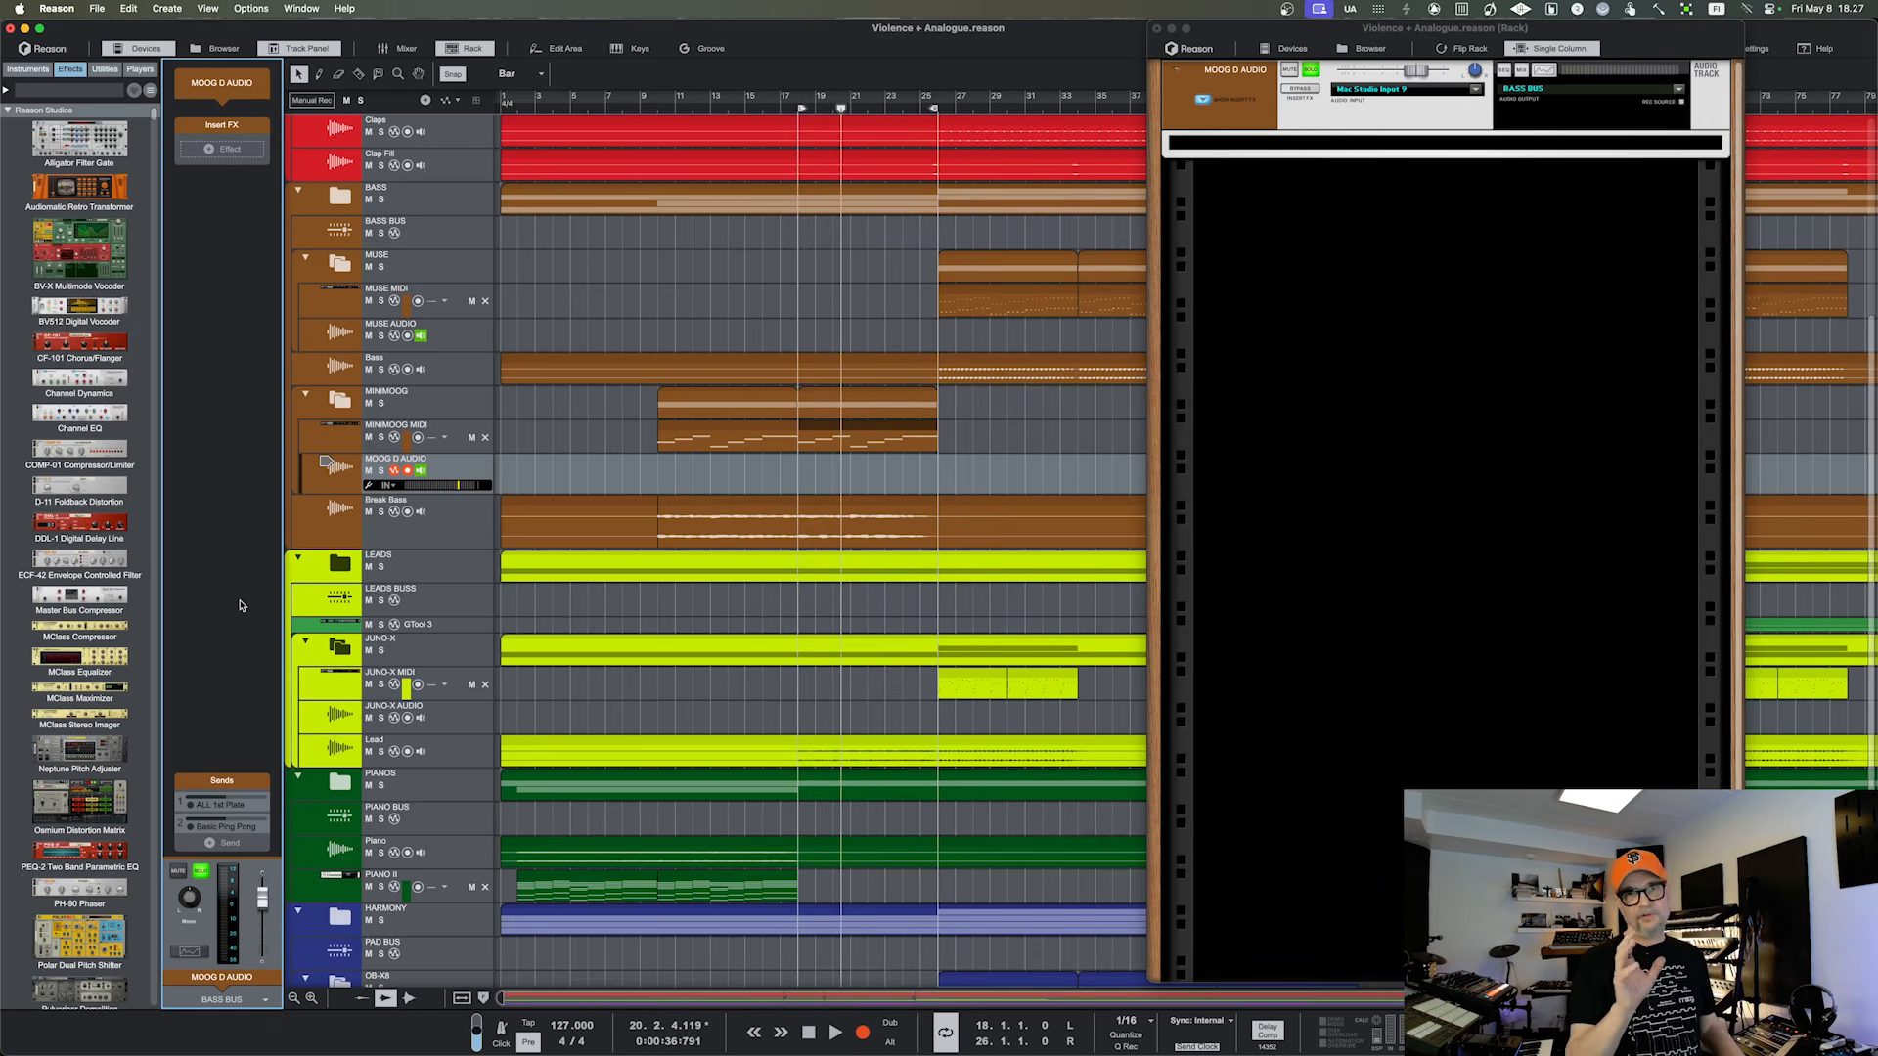
Select the LEADS BUSS track and view its insert effects in the rack, toggling the rack window off and on
{"action": "left_click", "coordinate": [326, 605]}
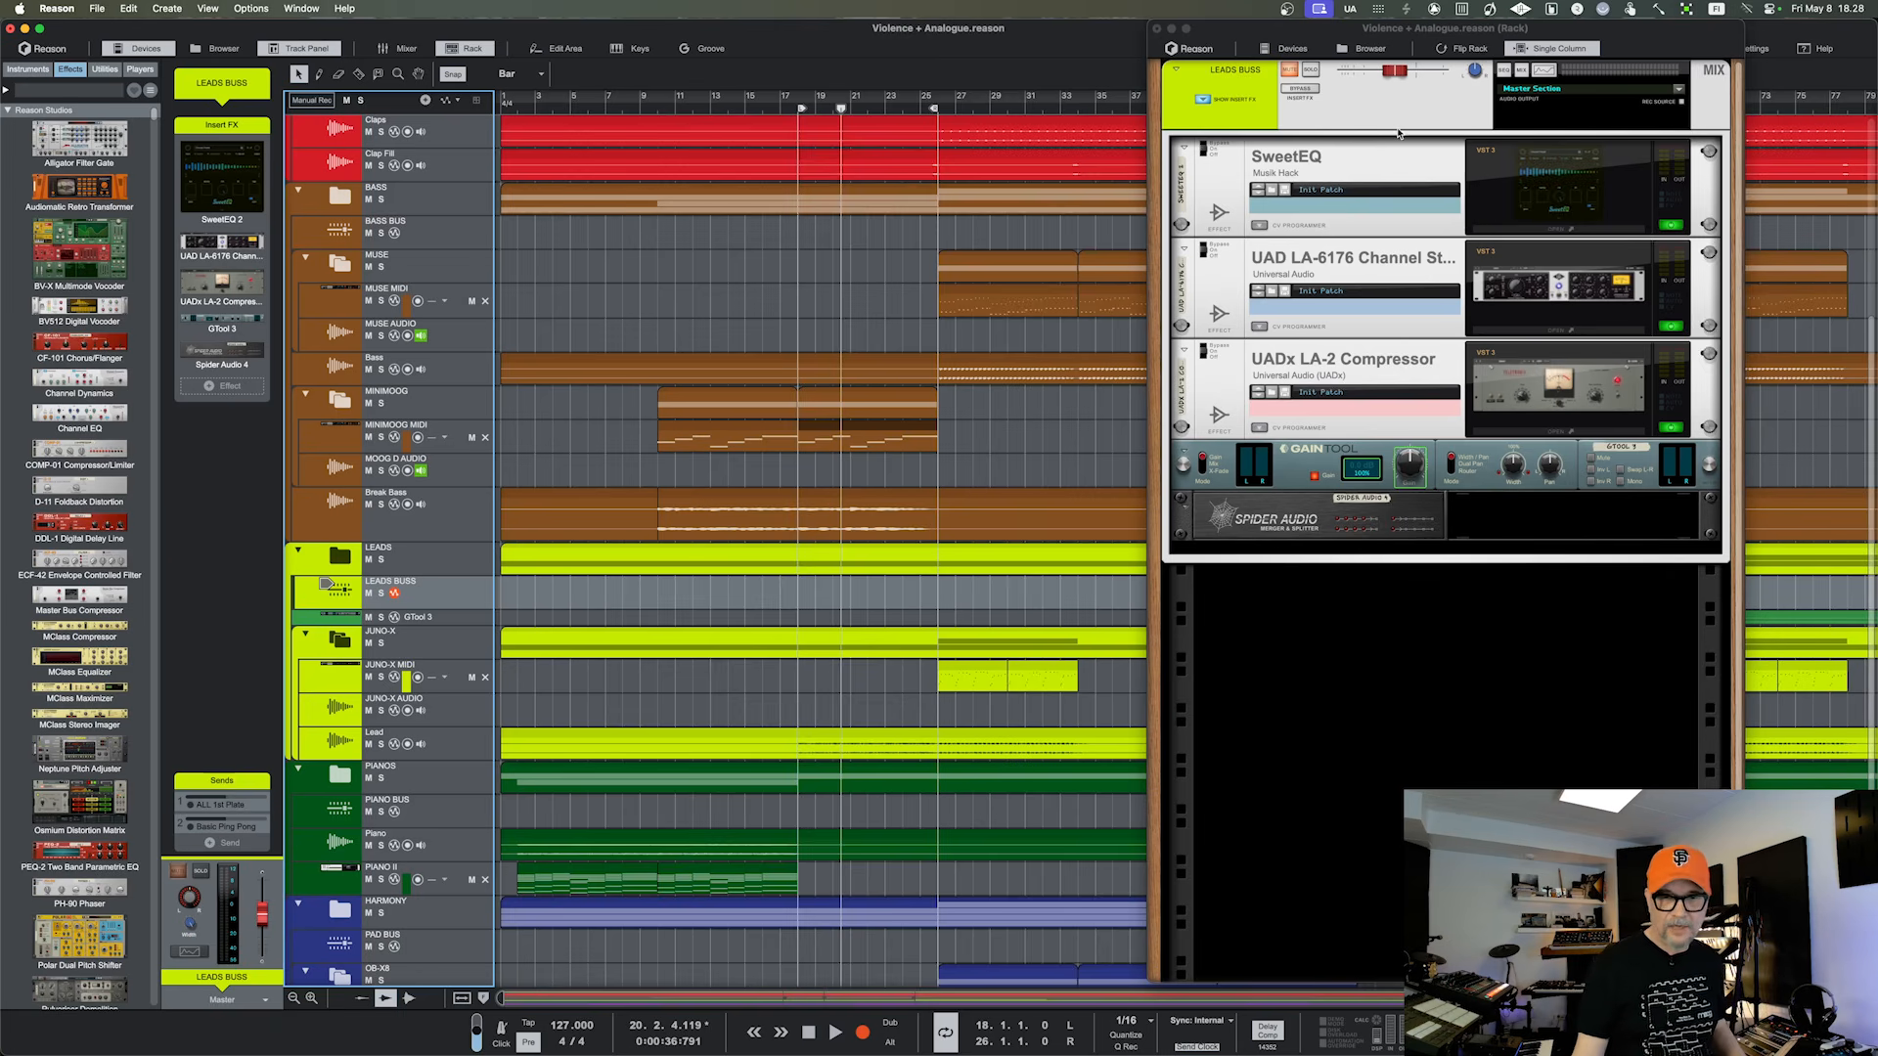
{"action": "key", "text": "F6"}
{"action": "key", "text": "F6"}
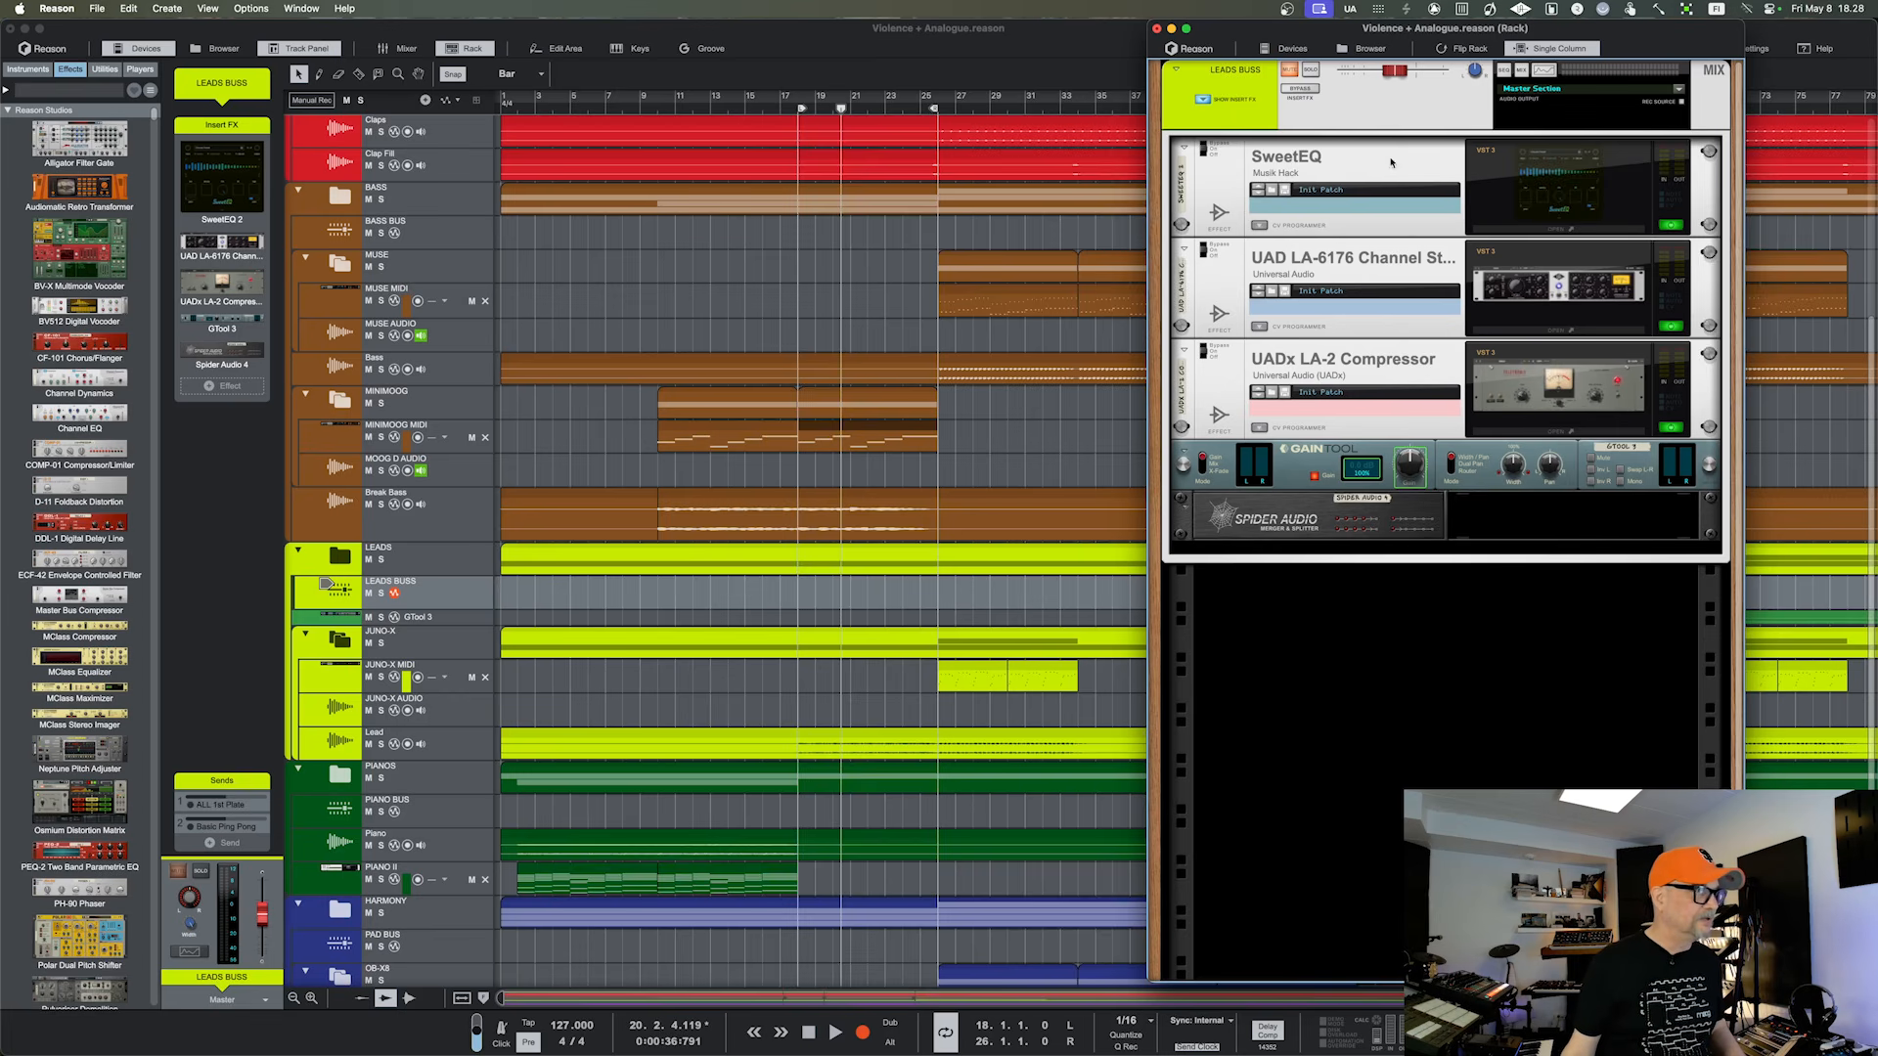
Move the UADx LA-2 Compressor above the UAD LA-6176 Channel Strip in the LEADS BUSS inserts and inspect the rear cabling
{"action": "mouse_move", "coordinate": [230, 302]}
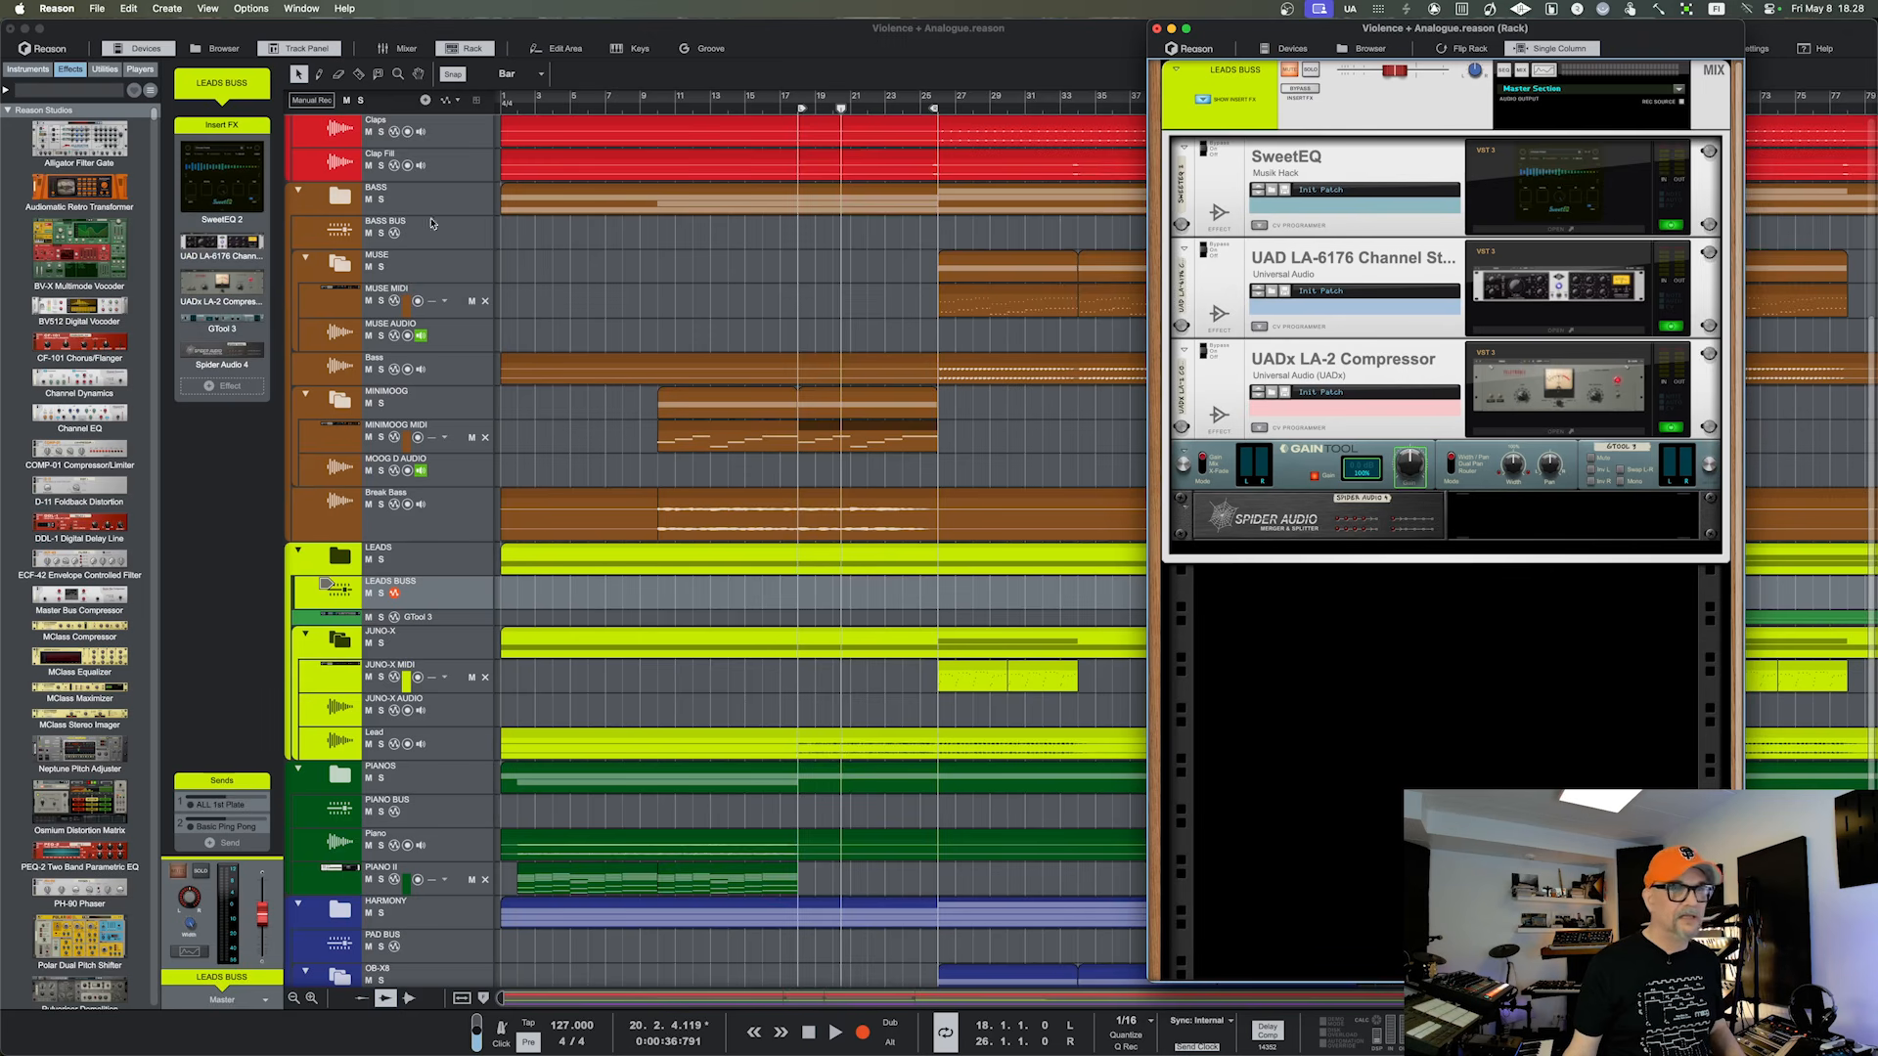
{"action": "mouse_move", "coordinate": [219, 222]}
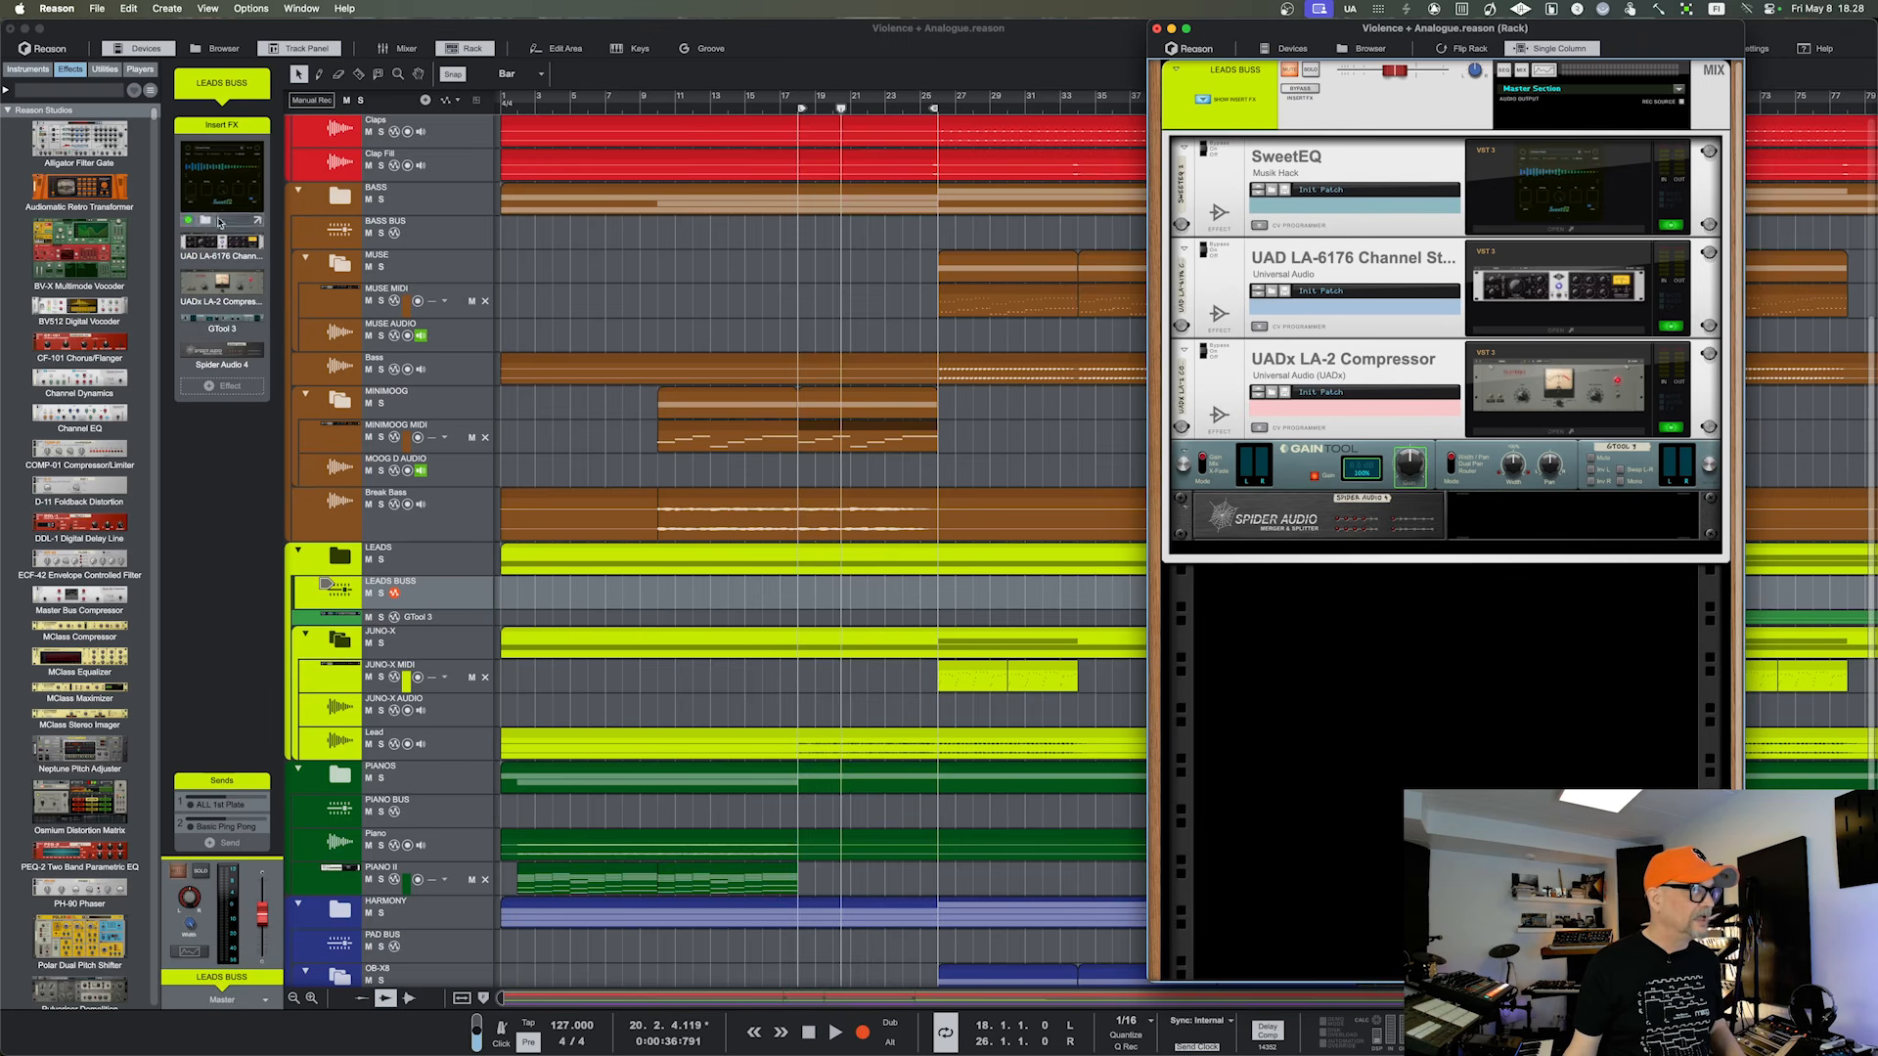
{"action": "left_click_drag", "start_coordinate": [223, 287], "coordinate": [224, 236]}
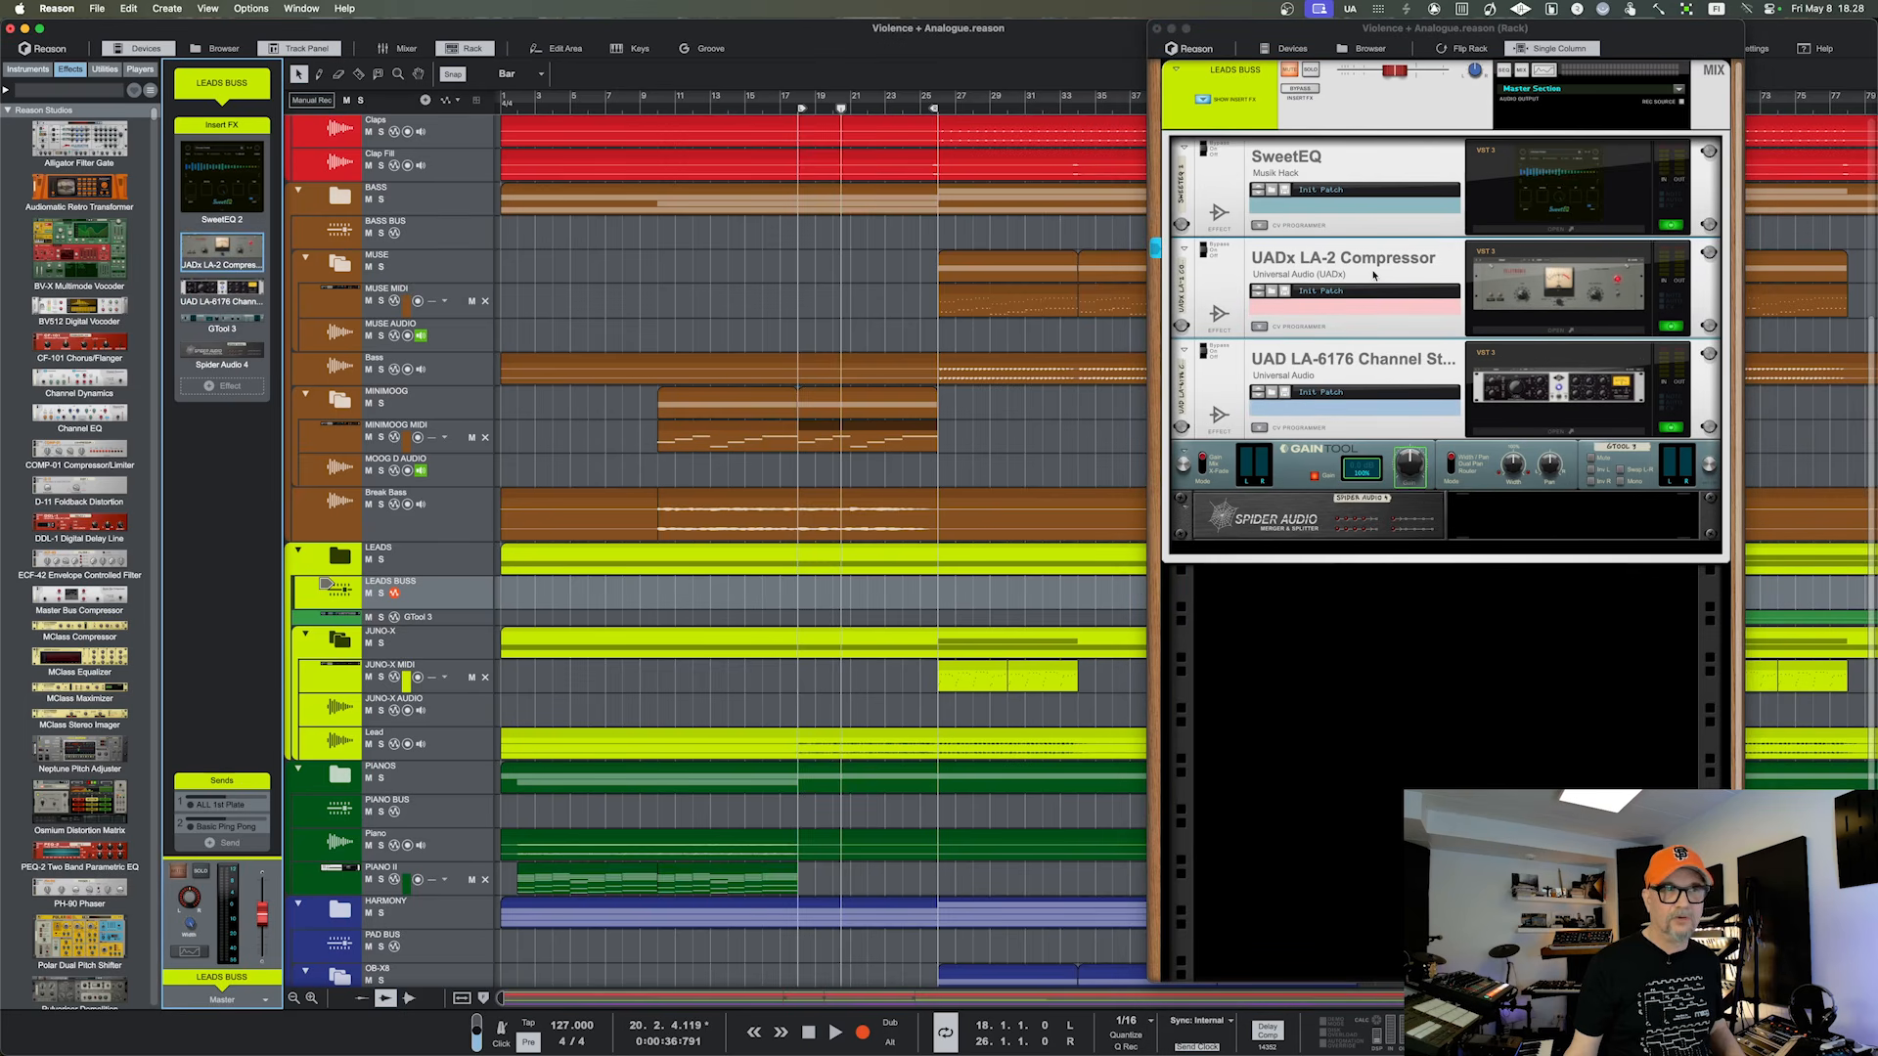
{"action": "key", "text": "Tab"}
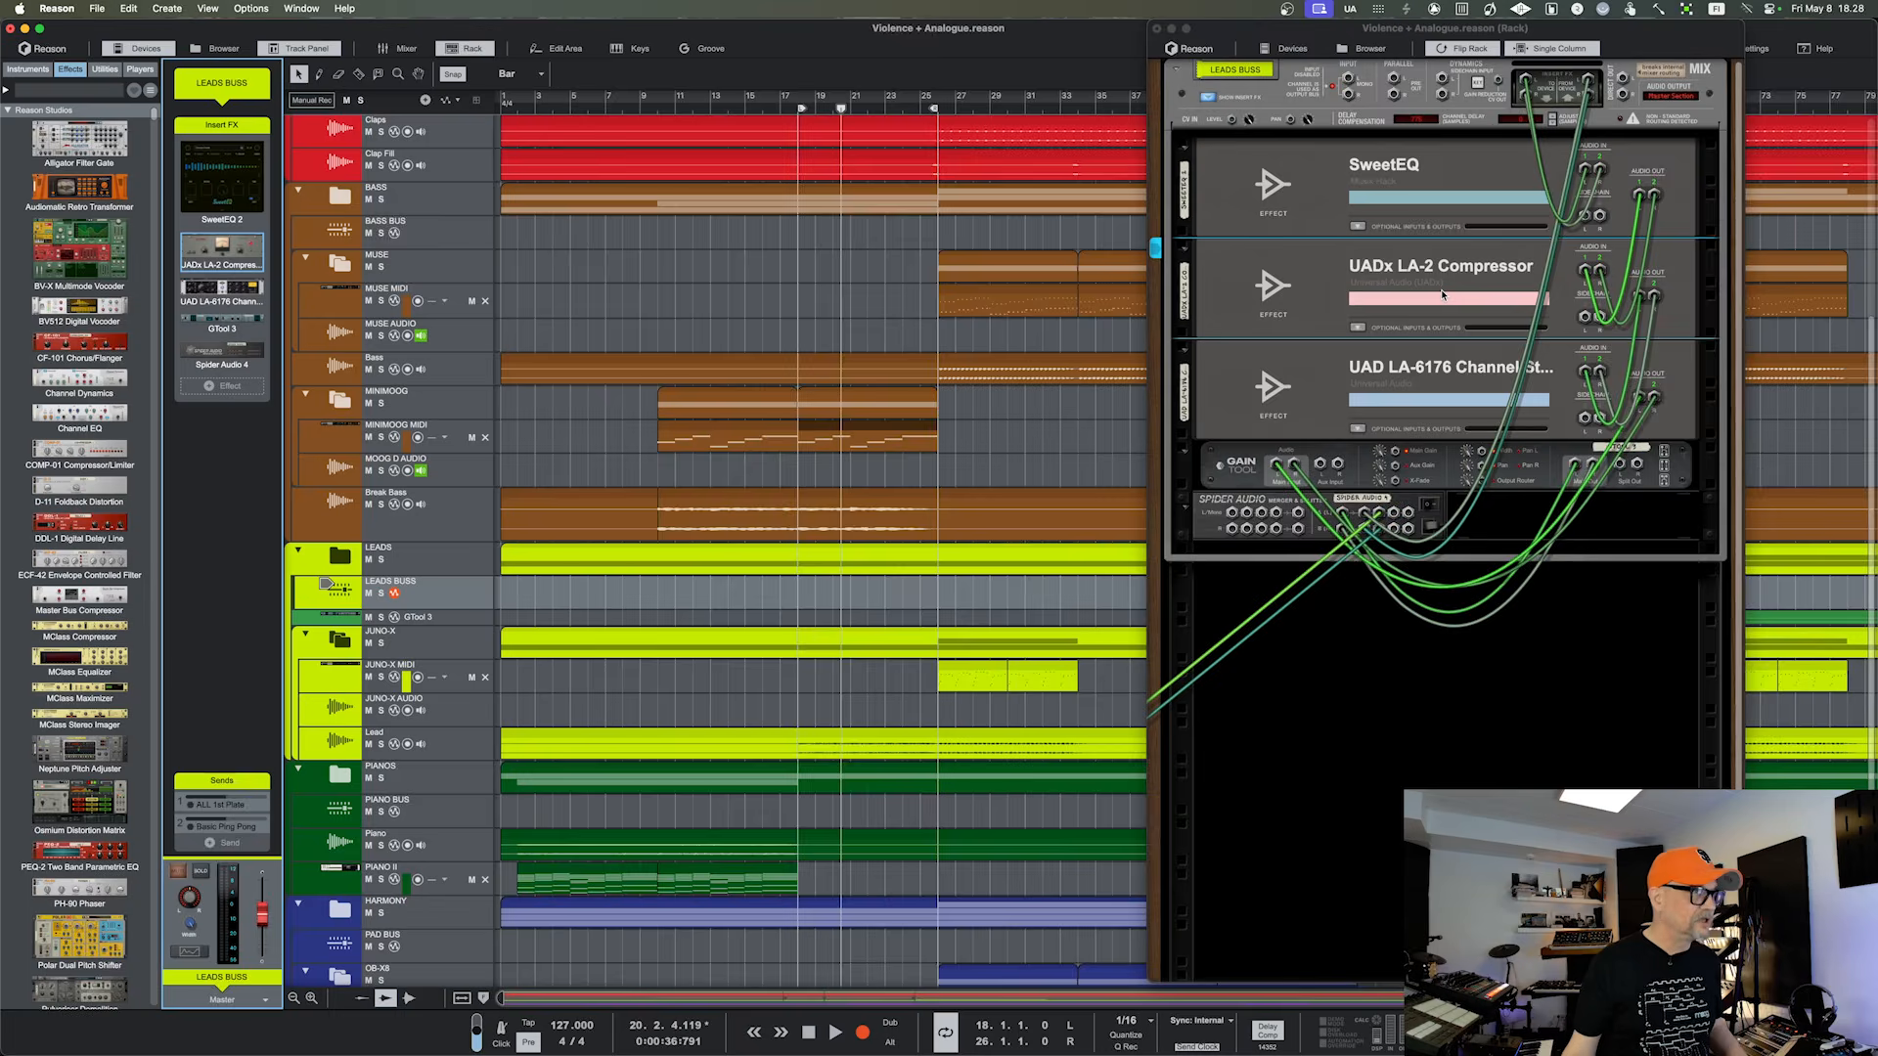
{"action": "key", "text": "Tab"}
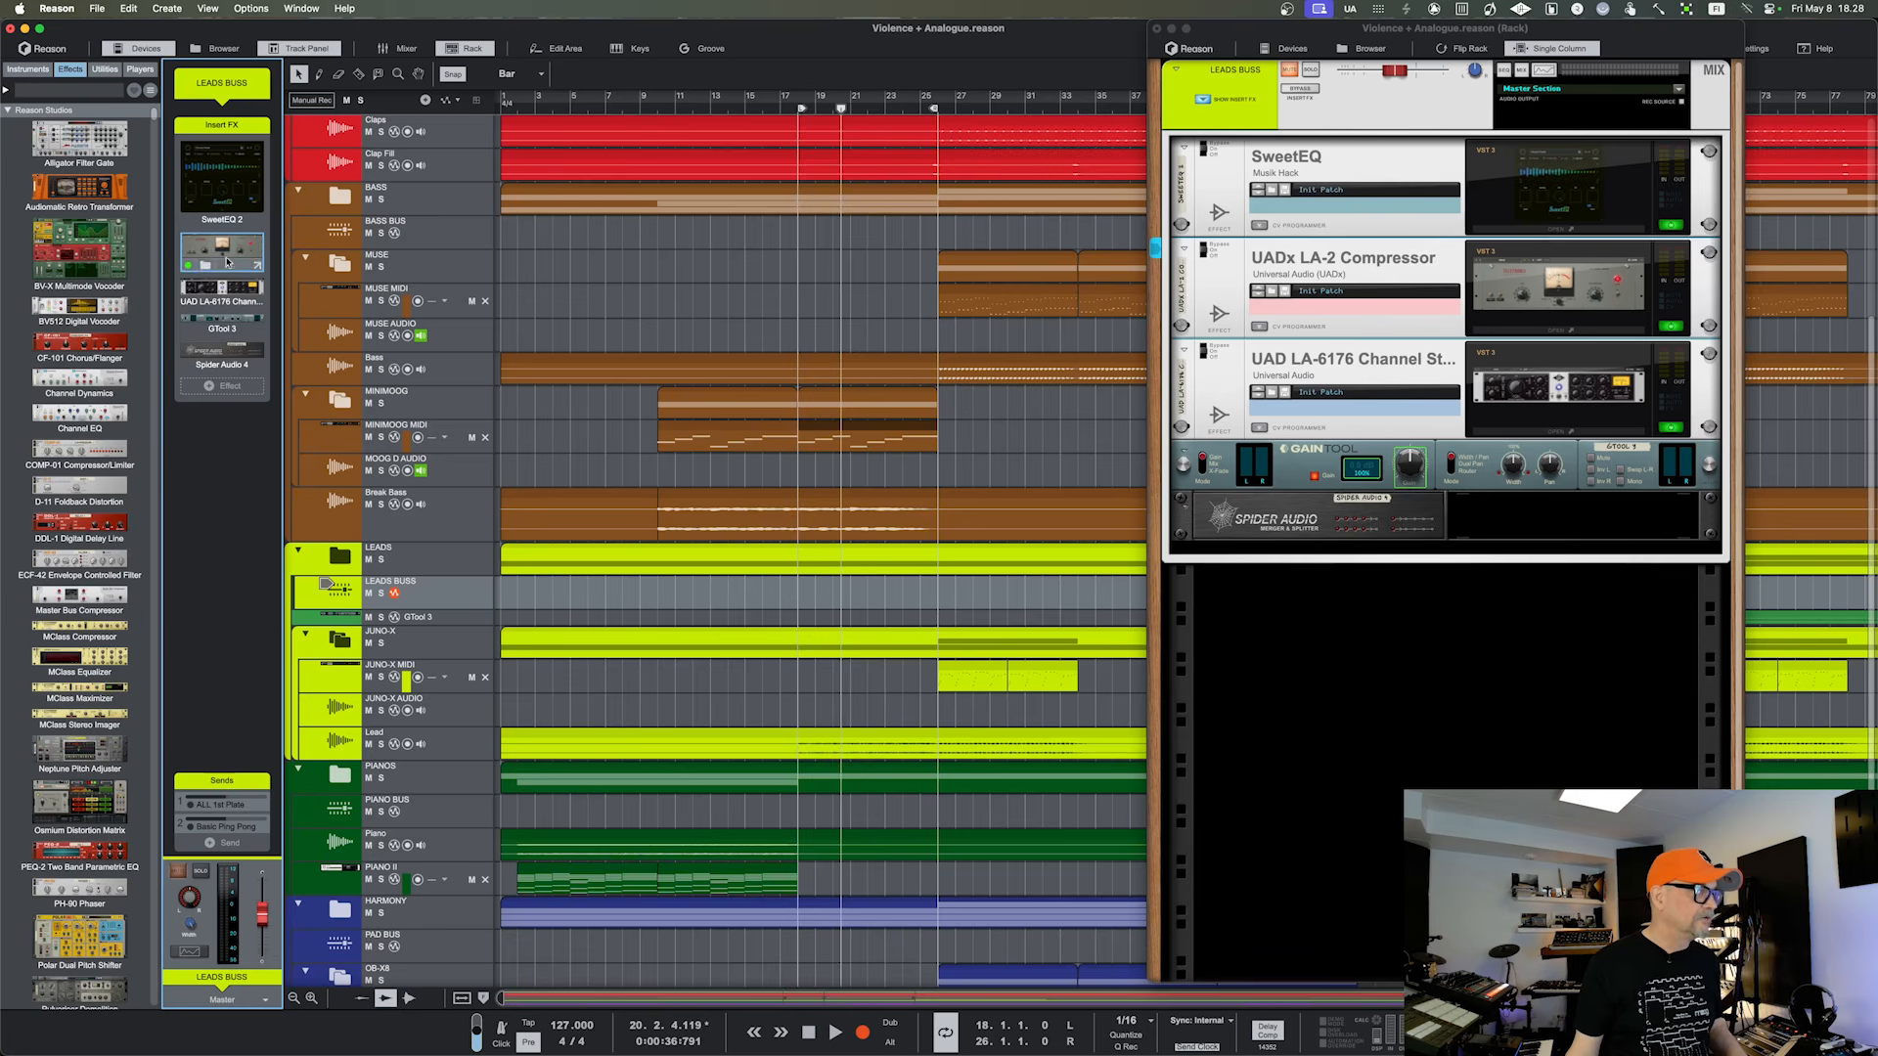
Move the UAD LA-6176 Channel Strip back above the UADx LA-2 Compressor and check the cabling on the rack's rear
{"action": "mouse_move", "coordinate": [214, 289]}
{"action": "left_click_drag", "start_coordinate": [214, 289], "coordinate": [217, 233]}
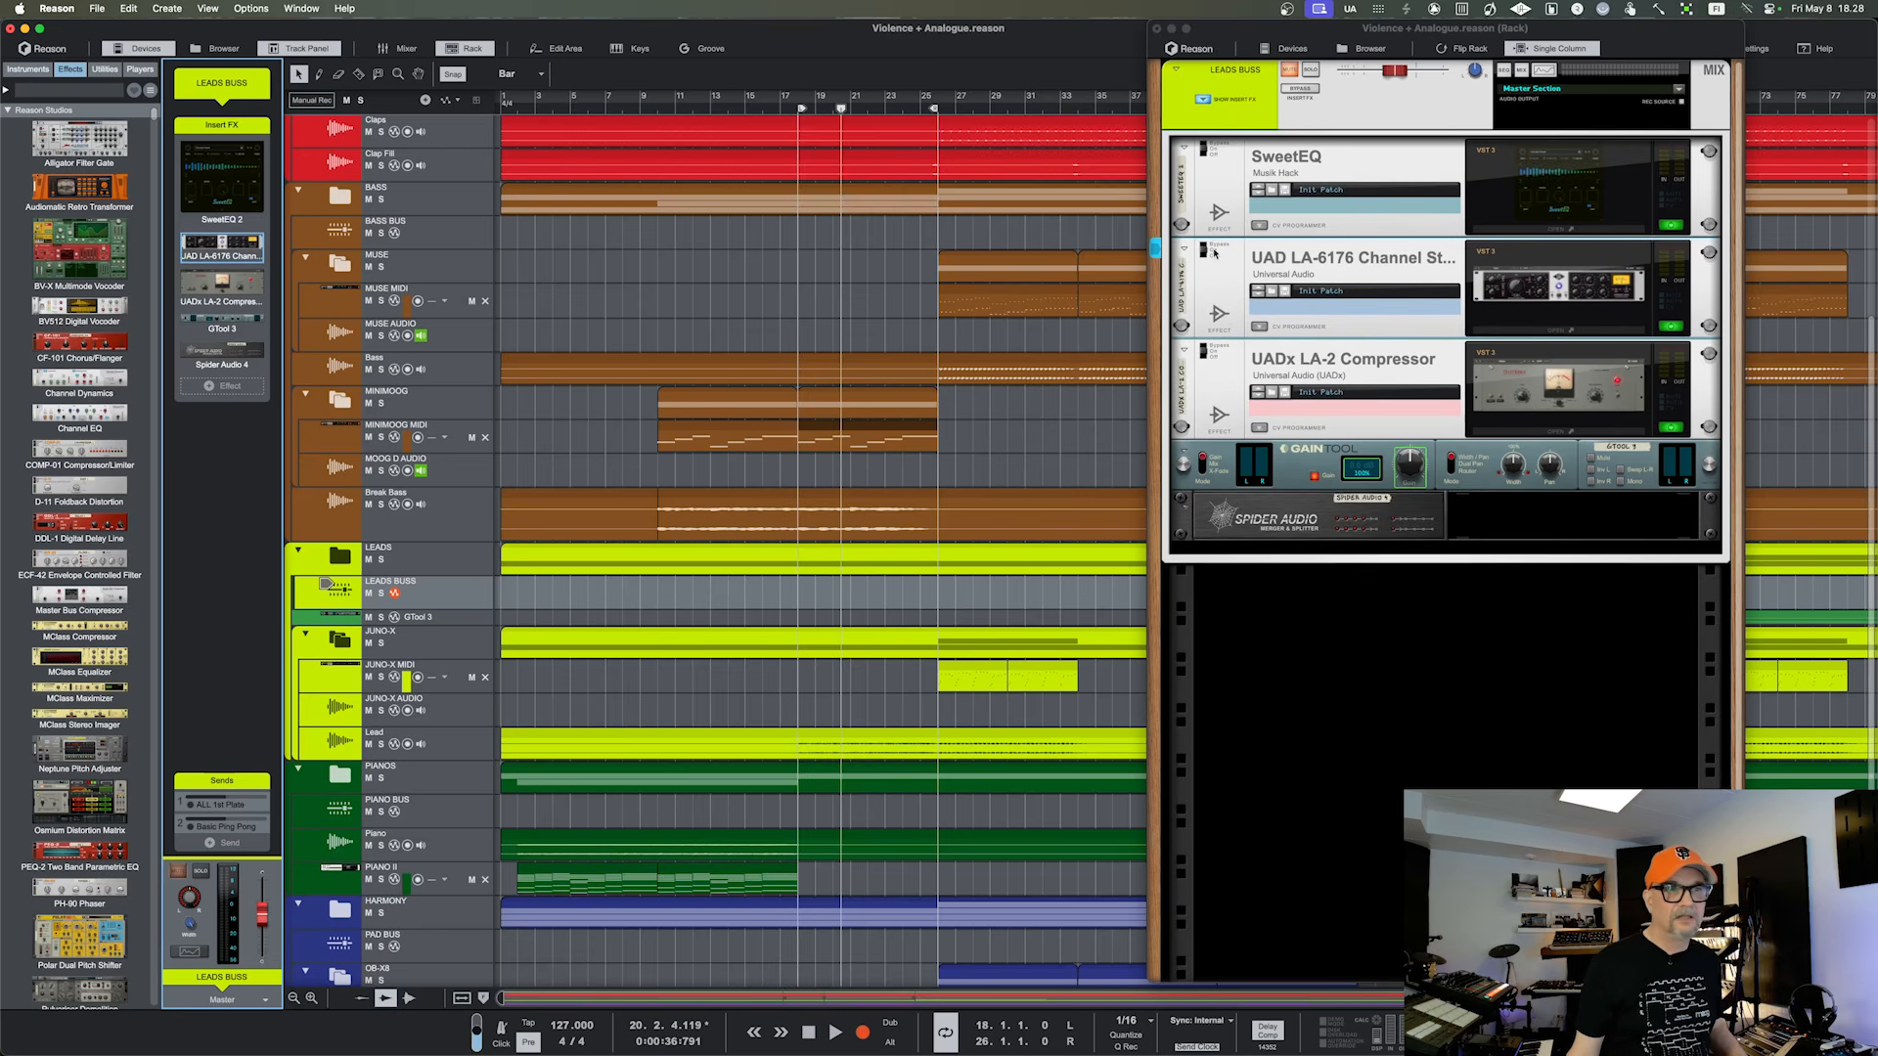
{"action": "key", "text": "Tab"}
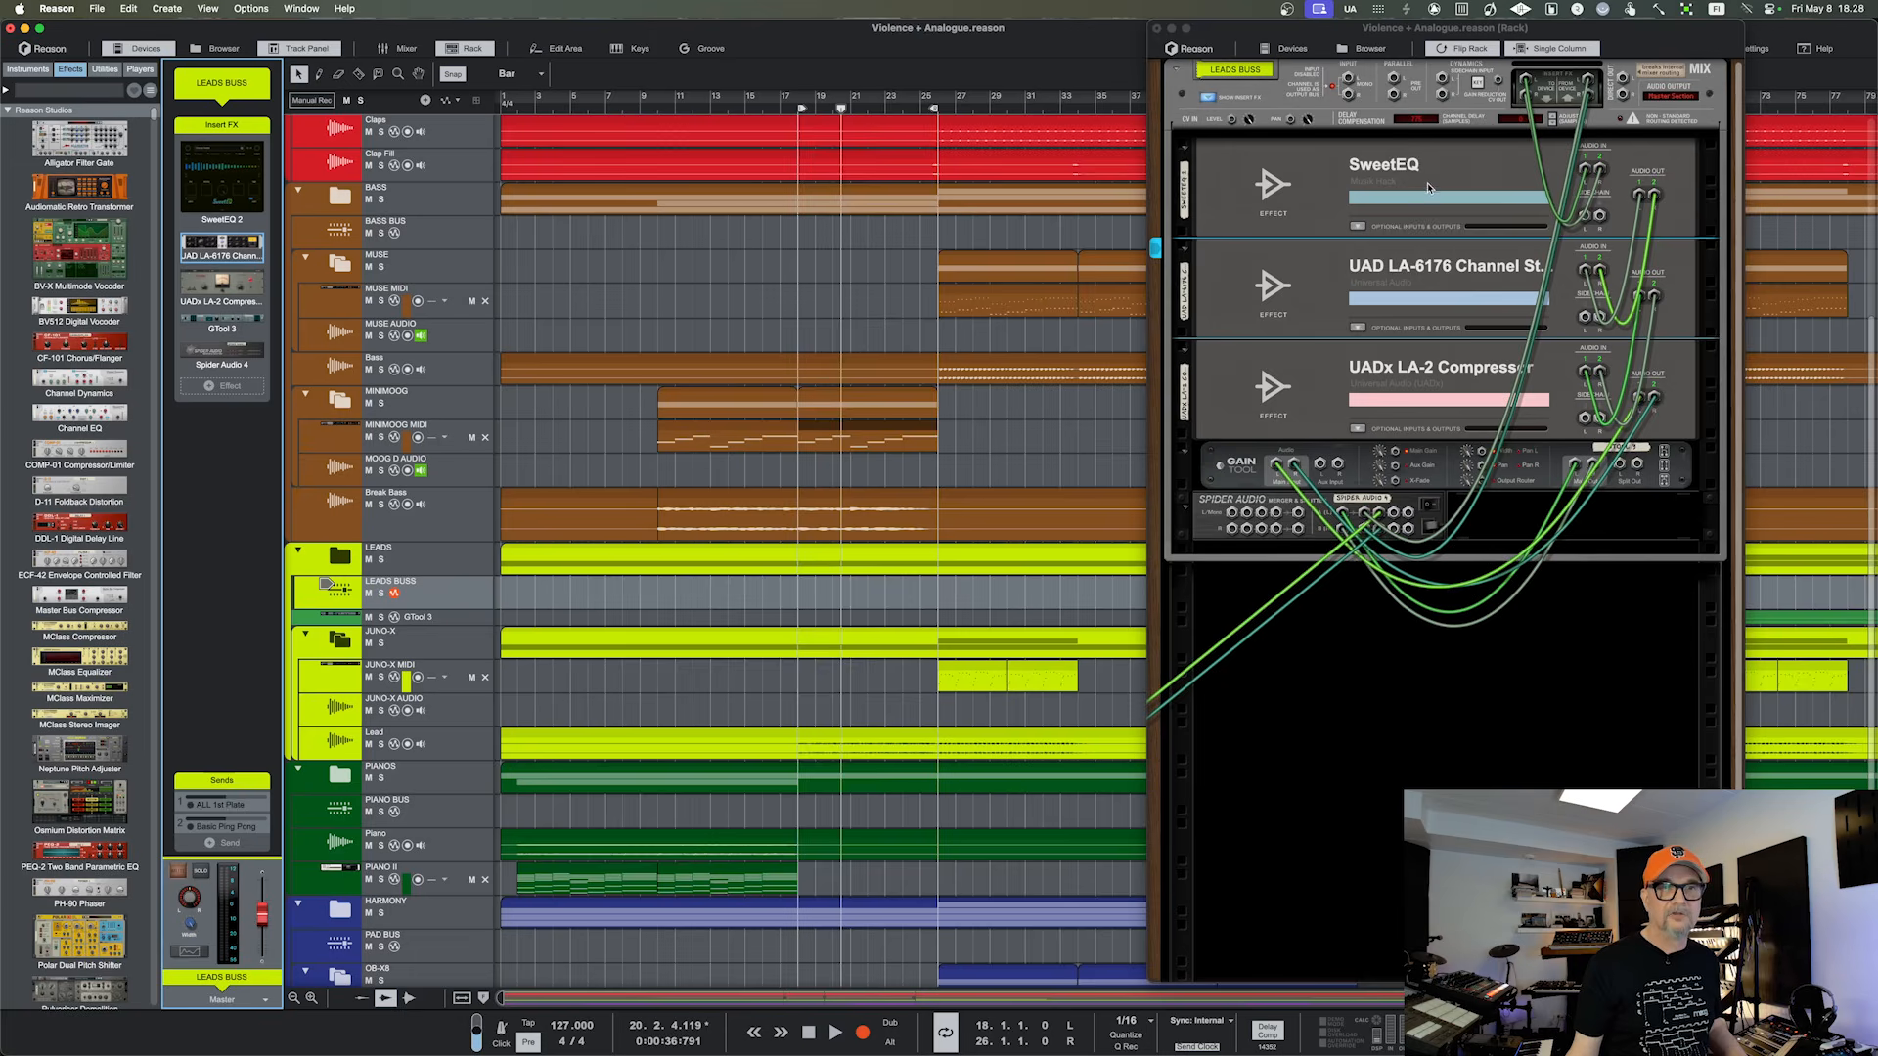
{"action": "key", "text": "Tab"}
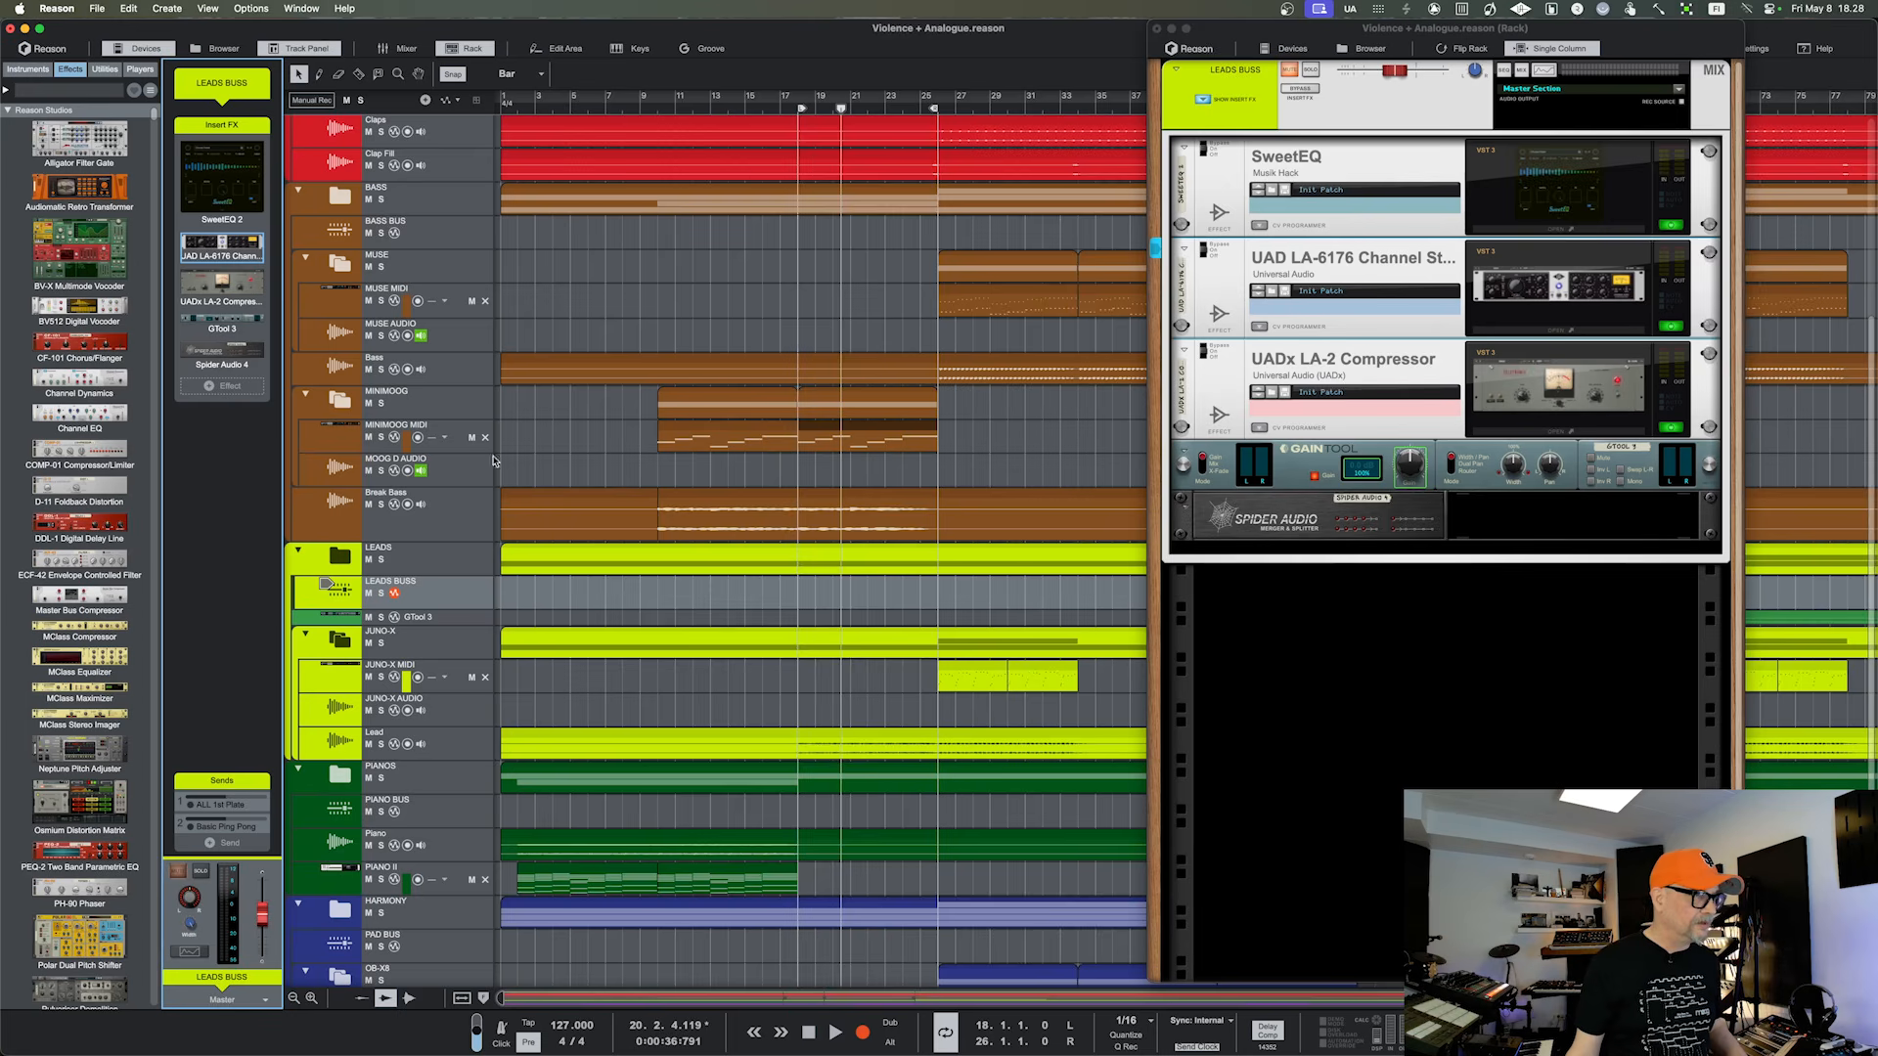
Turn off solo on the MOOG D AUDIO channel
{"action": "left_click", "coordinate": [464, 467]}
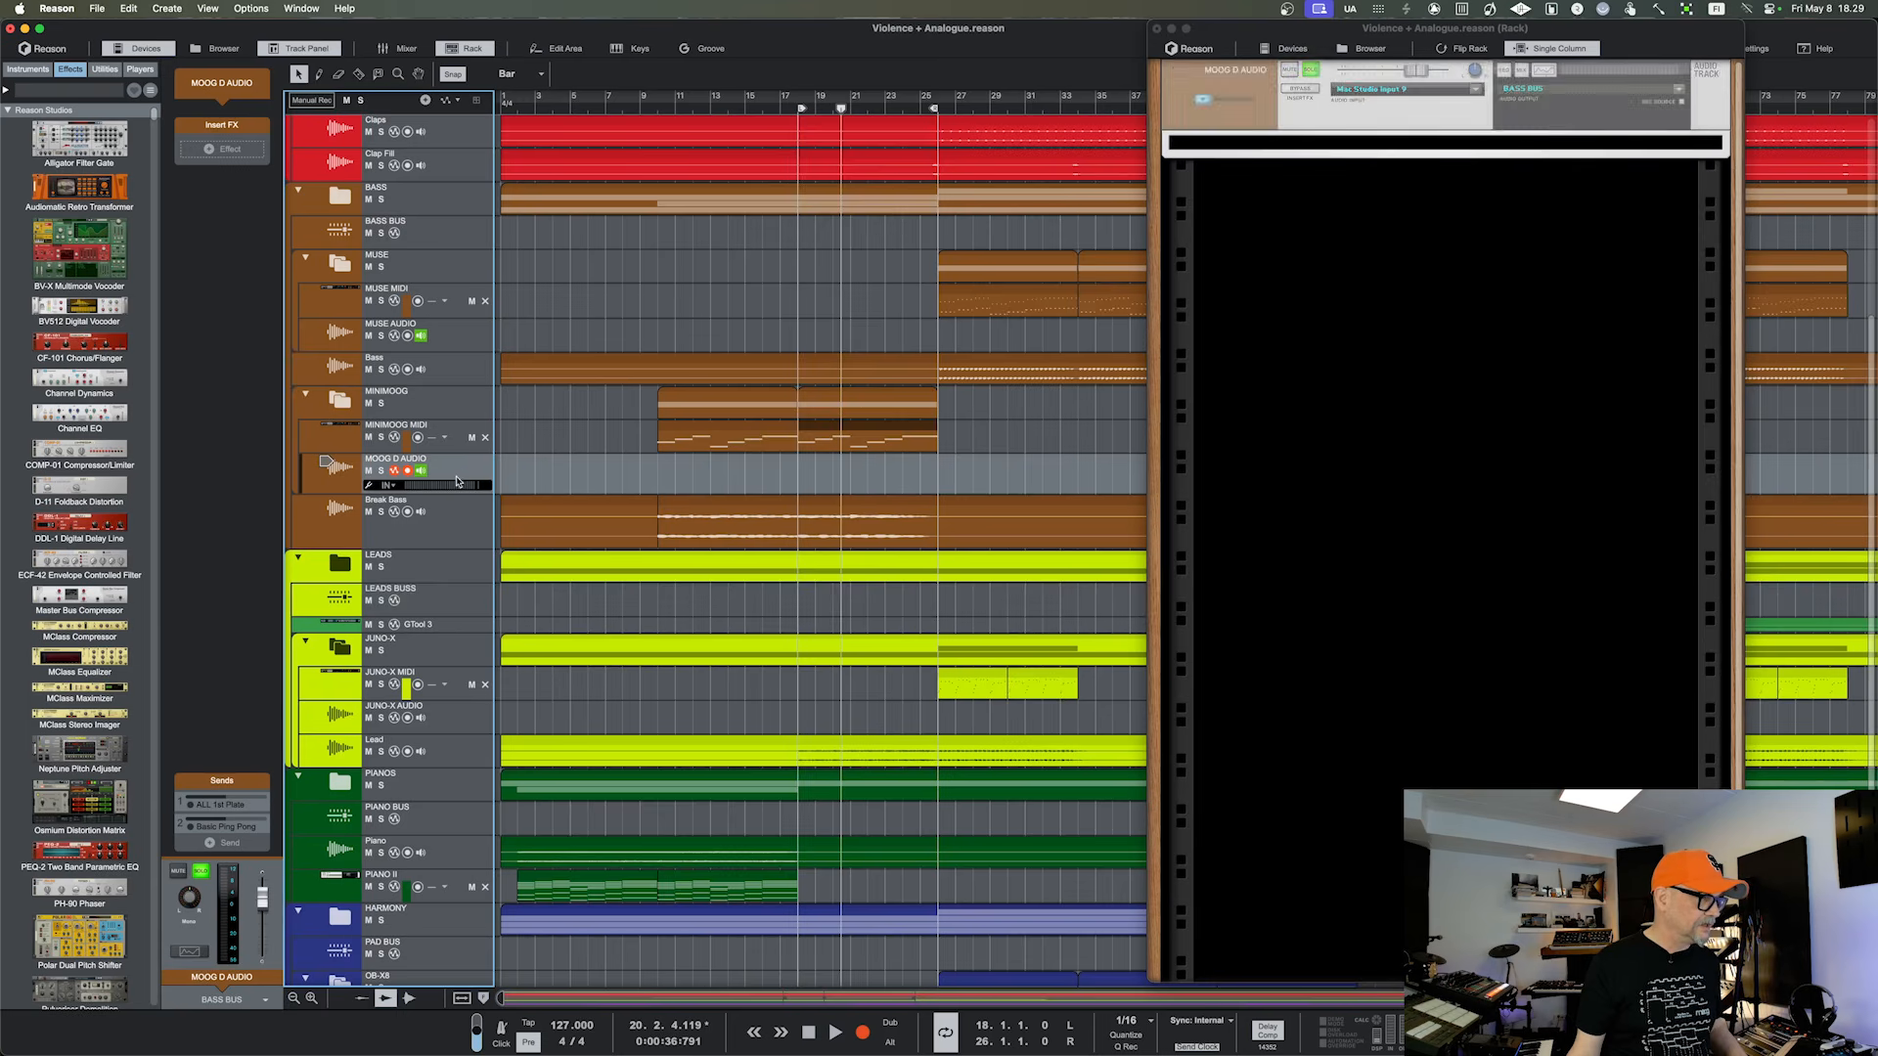
{"action": "left_click", "coordinate": [202, 872]}
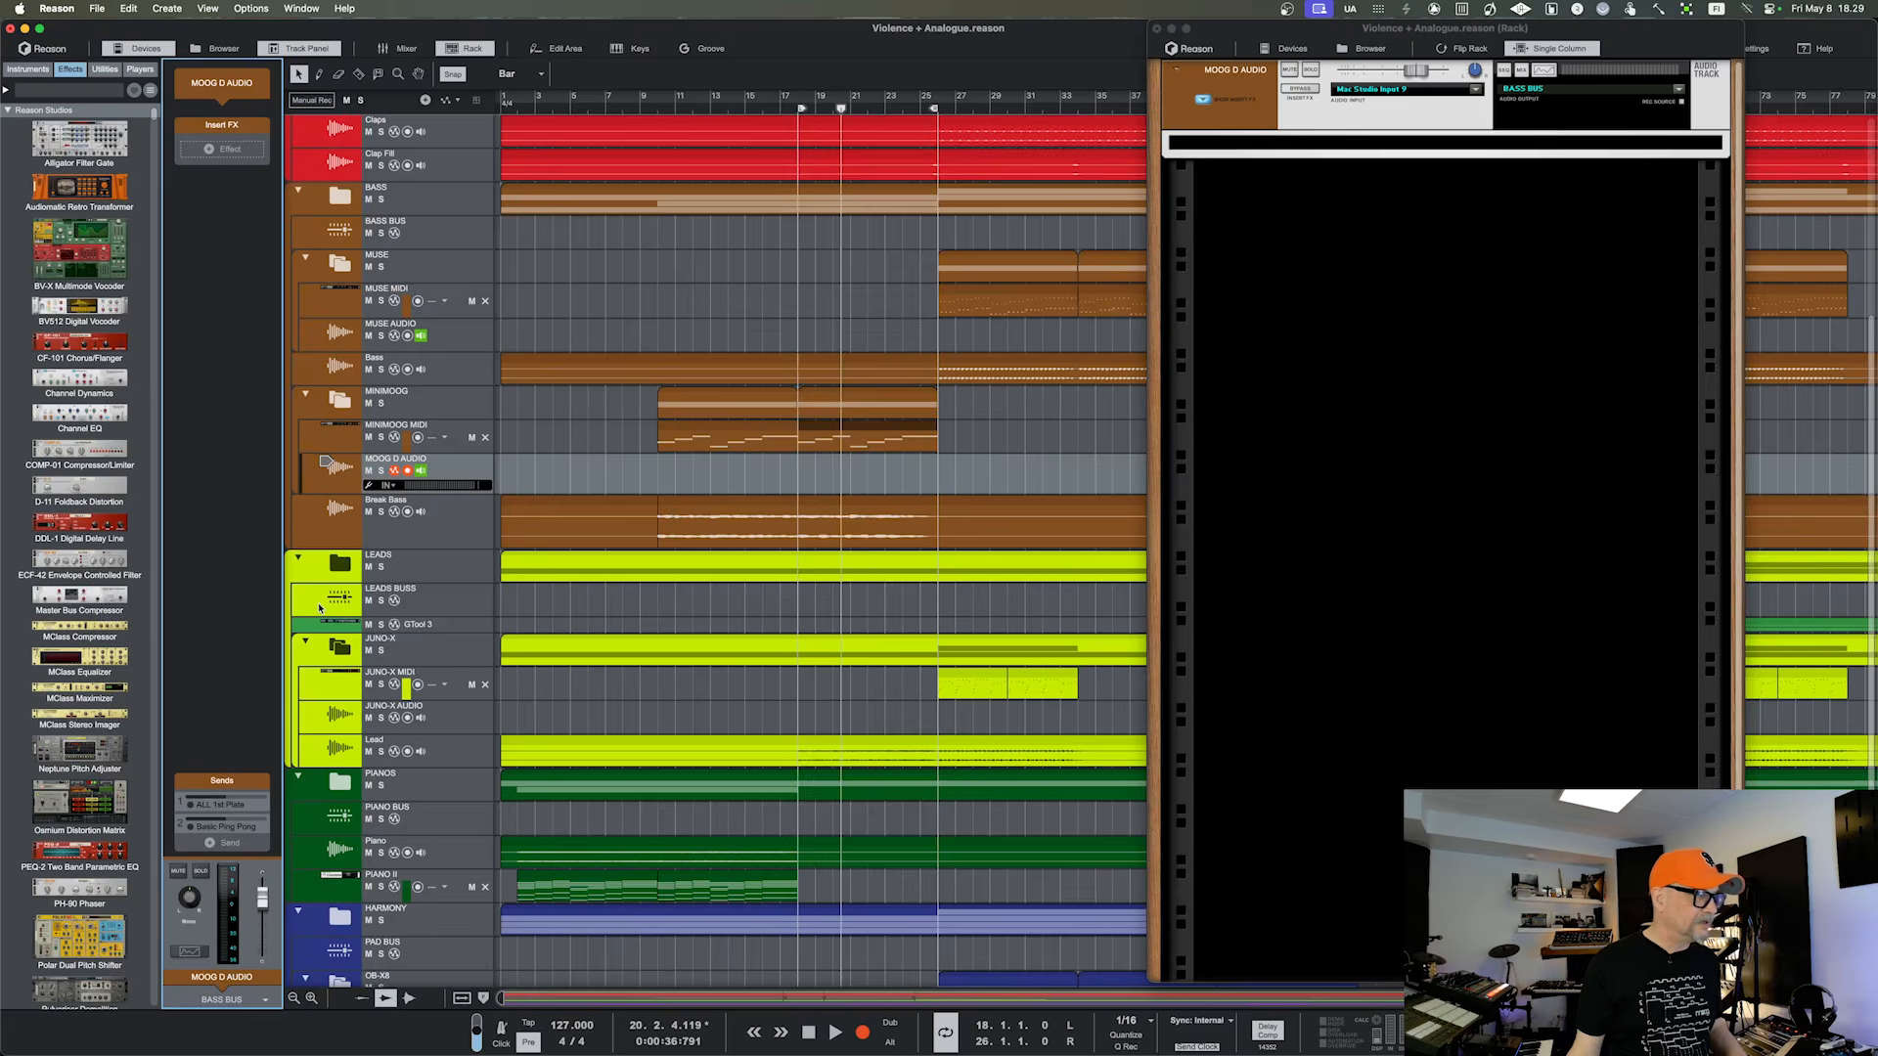
Open the UAD LA-6176 Channel Strip plug-in window from the LEADS BUSS inserts and reposition it over the arrangement
{"action": "left_click", "coordinate": [319, 606]}
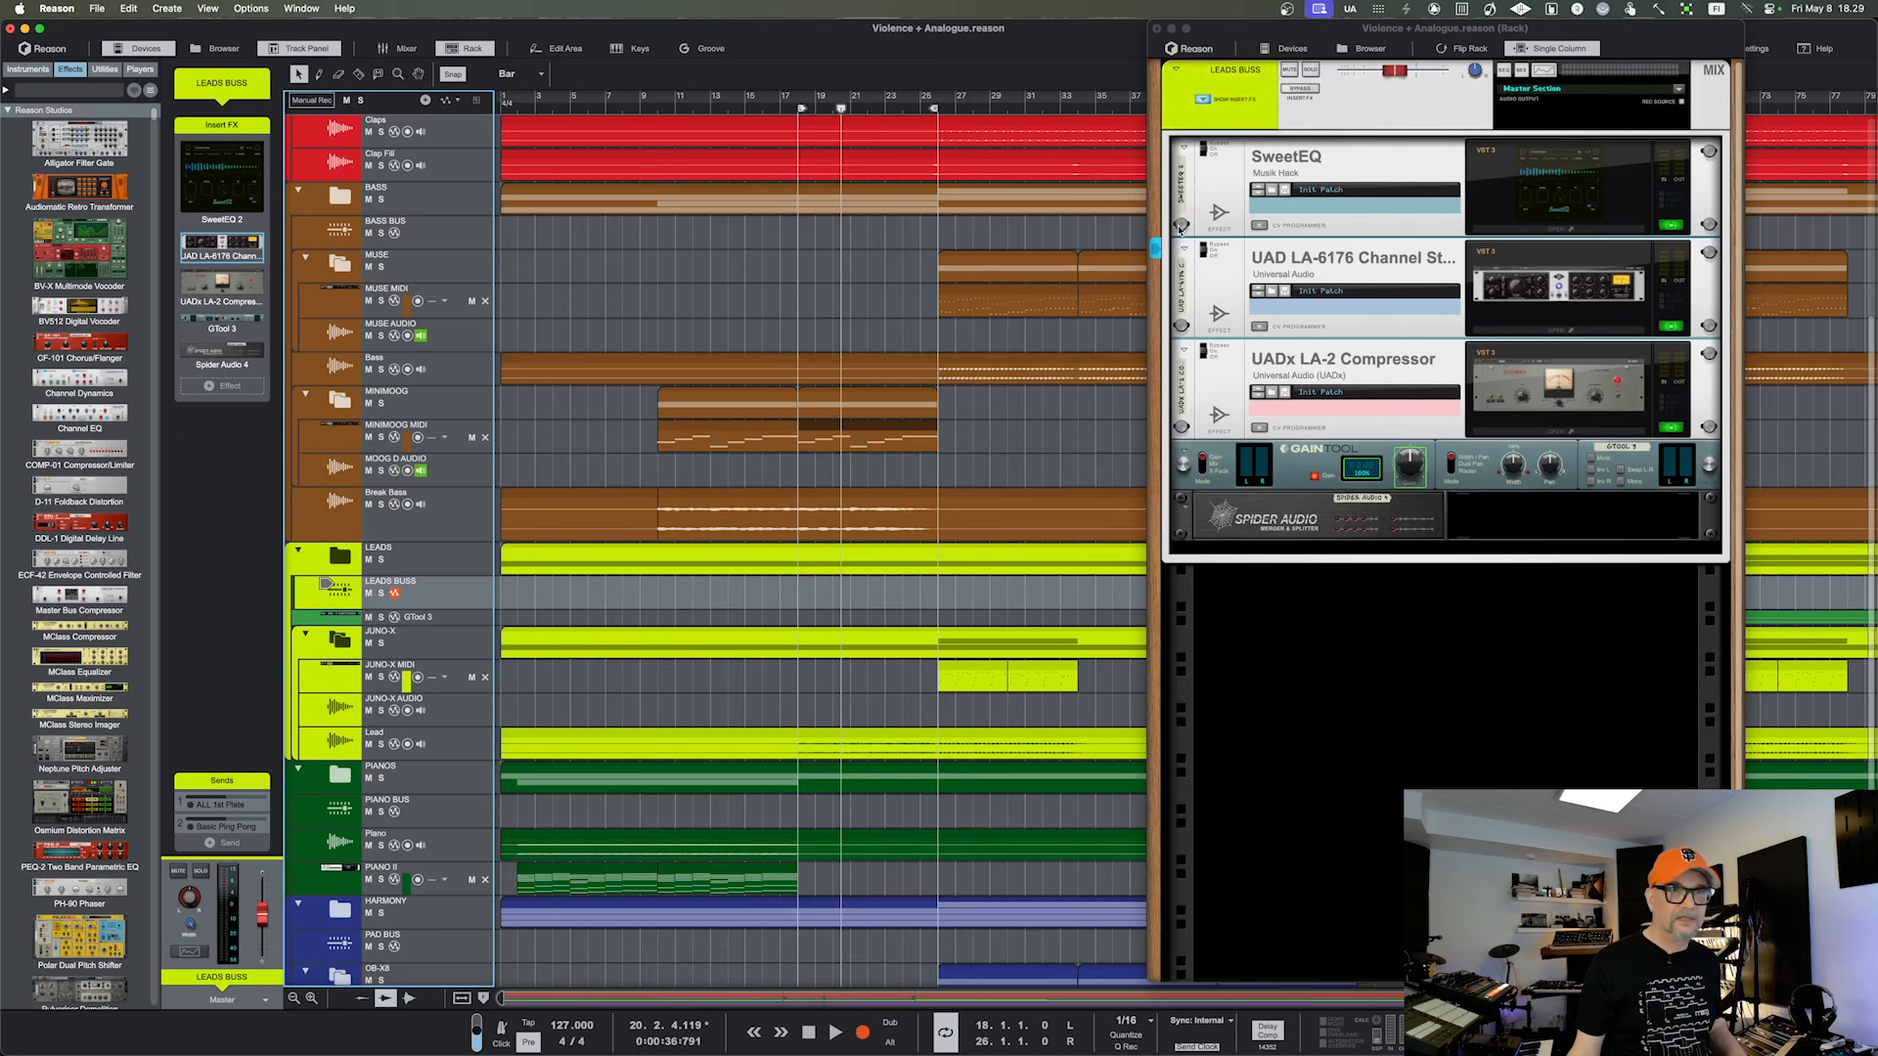
{"action": "left_click", "coordinate": [1546, 288]}
{"action": "double_click", "coordinate": [1546, 289]}
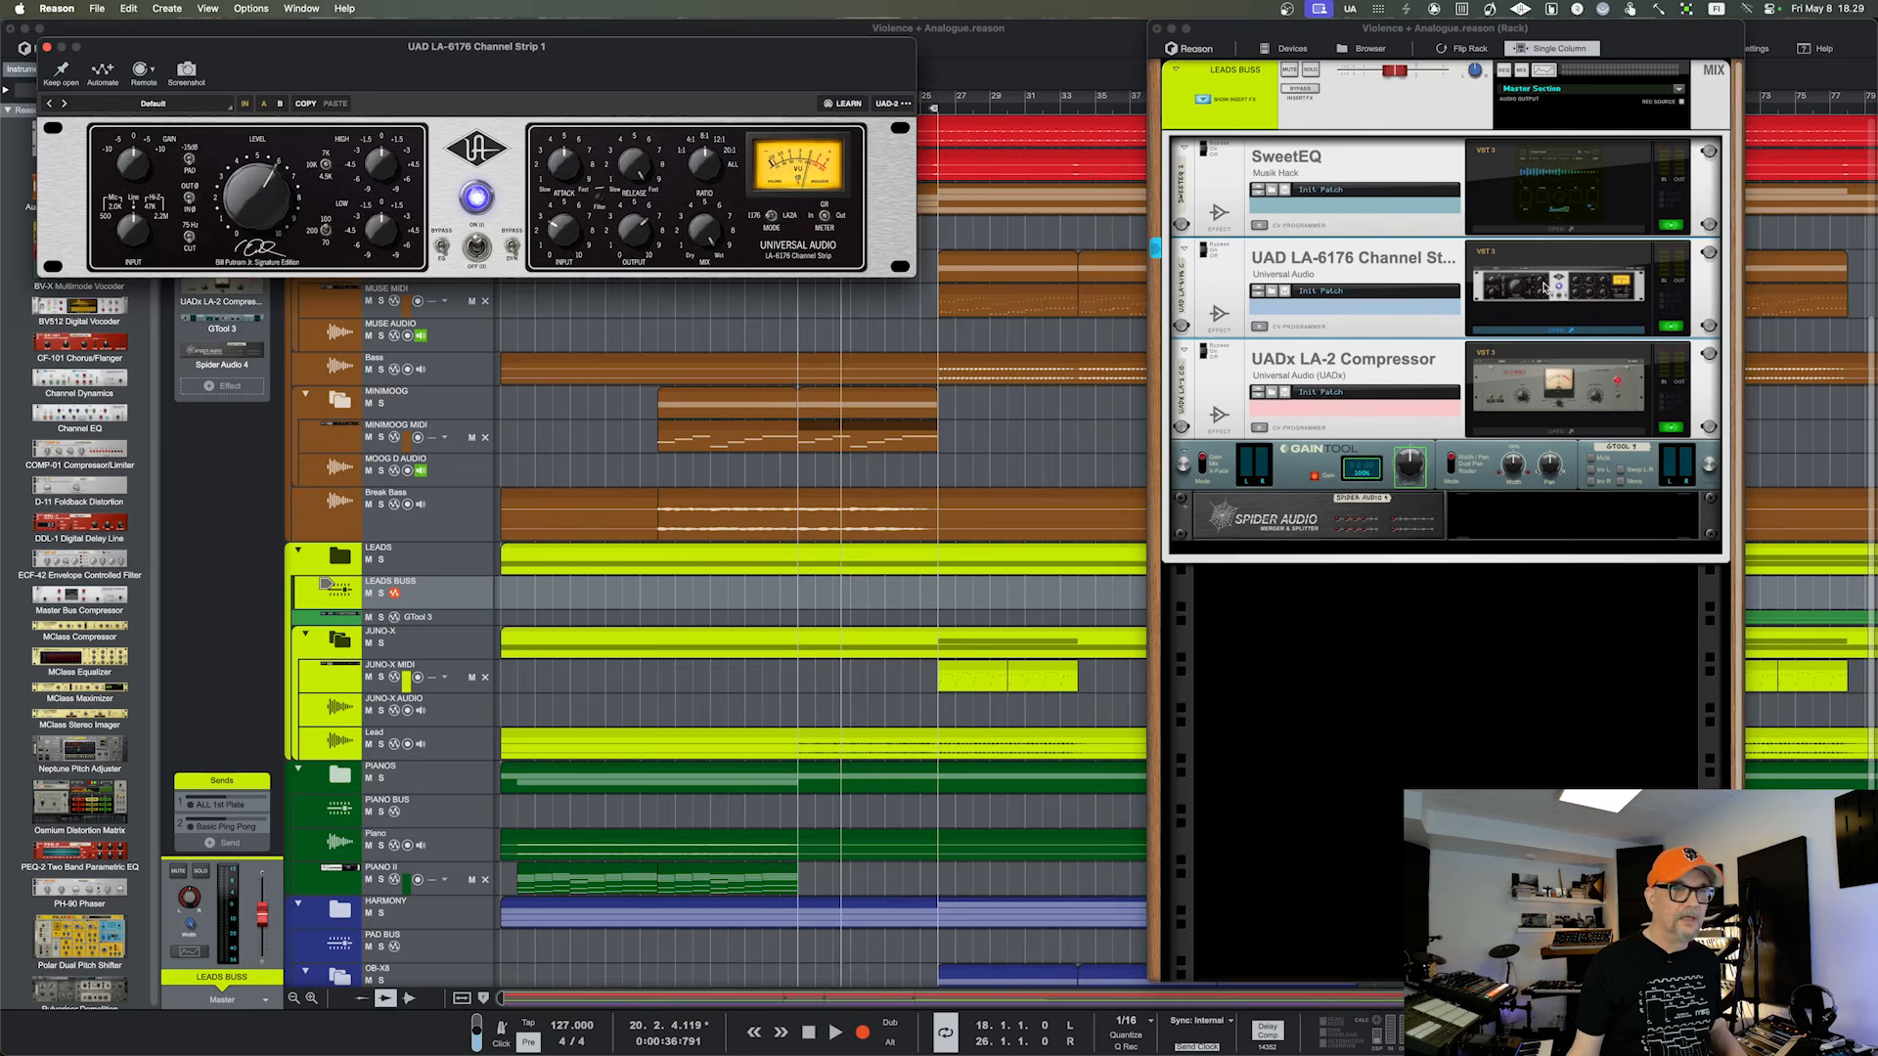
{"action": "left_click_drag", "start_coordinate": [577, 55], "coordinate": [792, 133]}
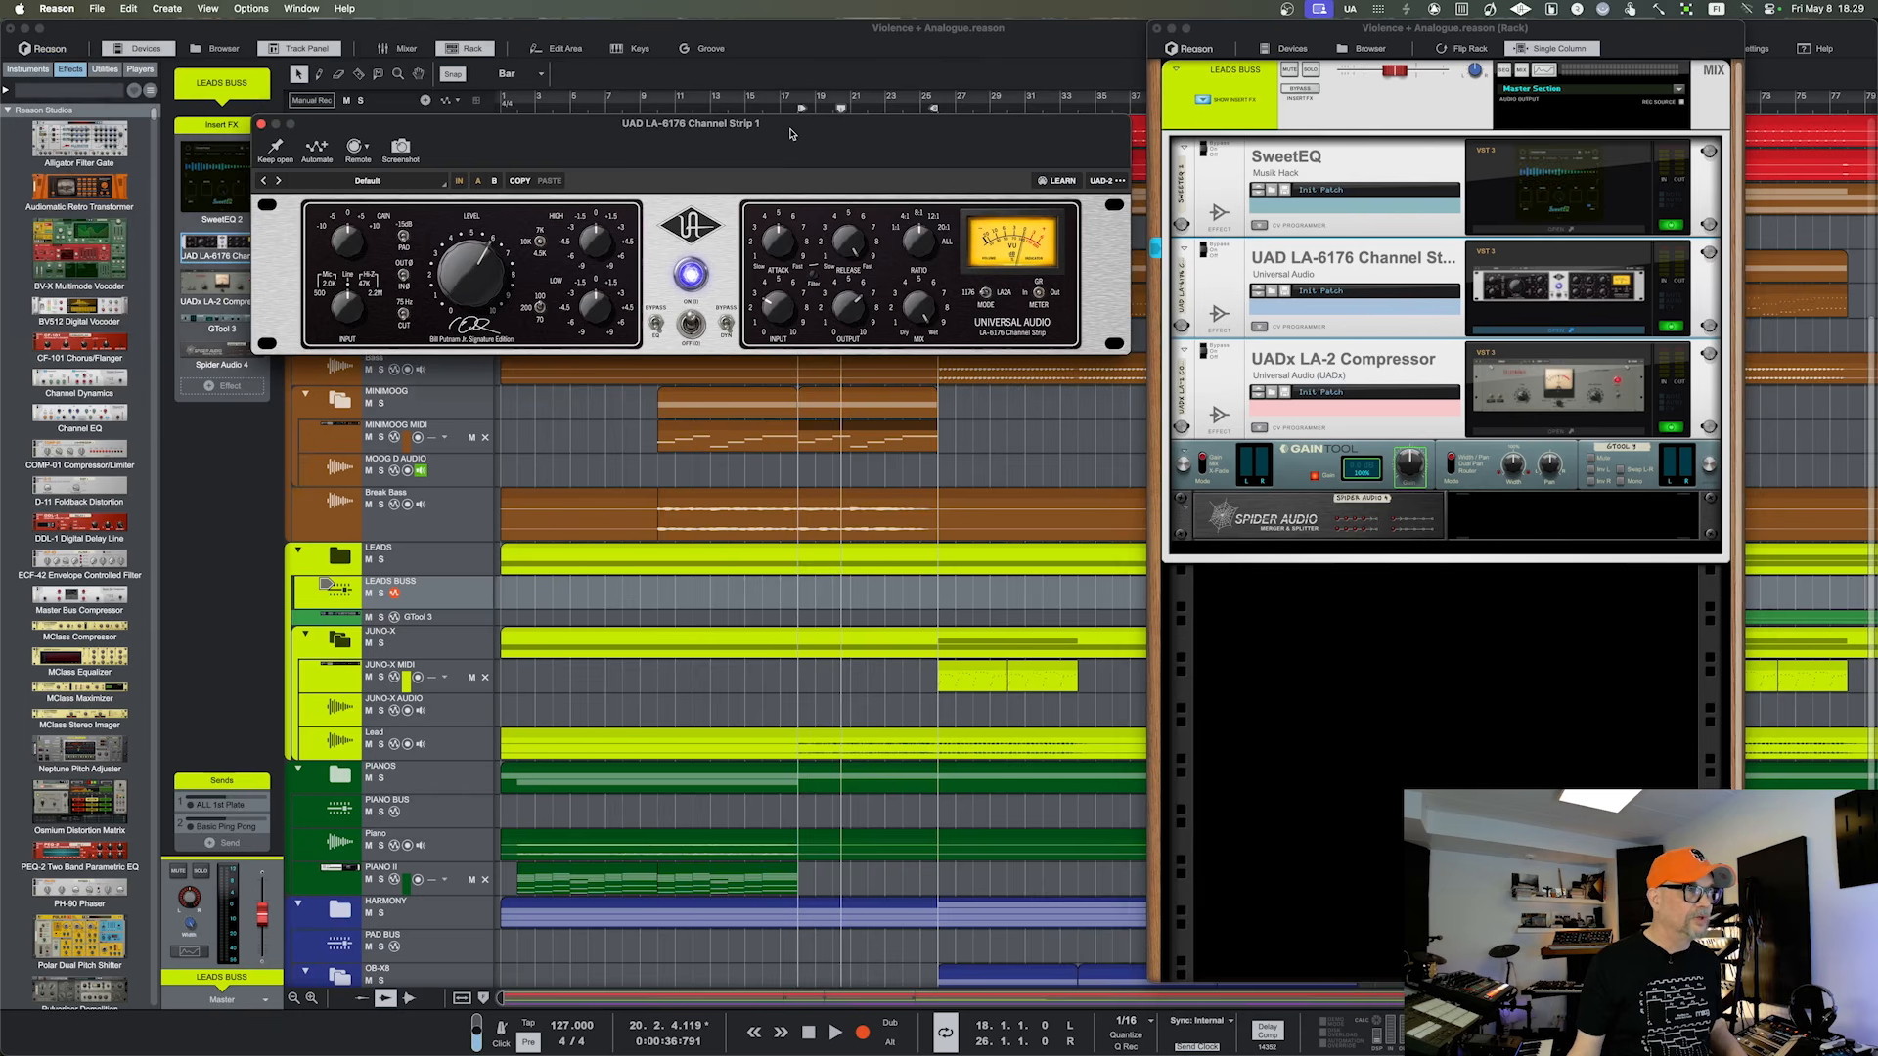
Close the UAD LA-6176 Channel Strip window, reopen it from the LEADS BUSS inserts, reposition it and close it again
{"action": "left_click", "coordinate": [261, 124]}
{"action": "mouse_move", "coordinate": [243, 259]}
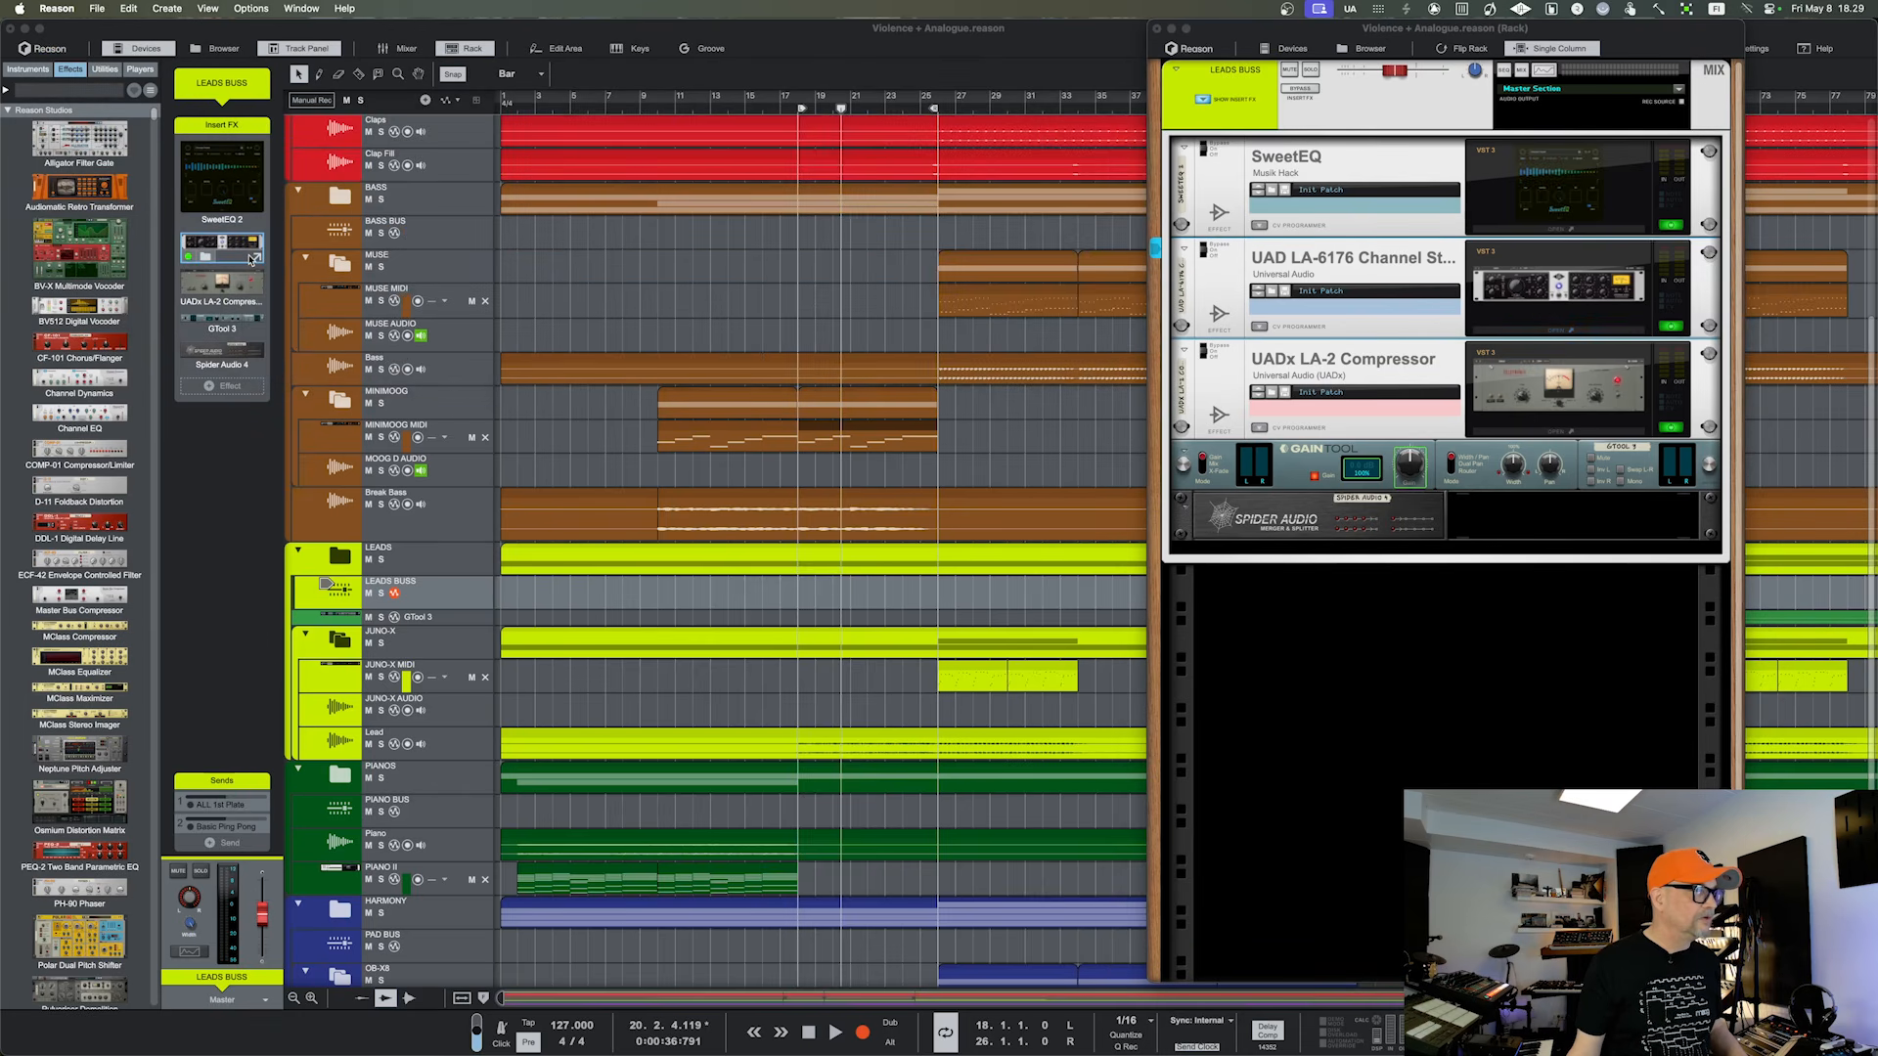
{"action": "left_click", "coordinate": [251, 258]}
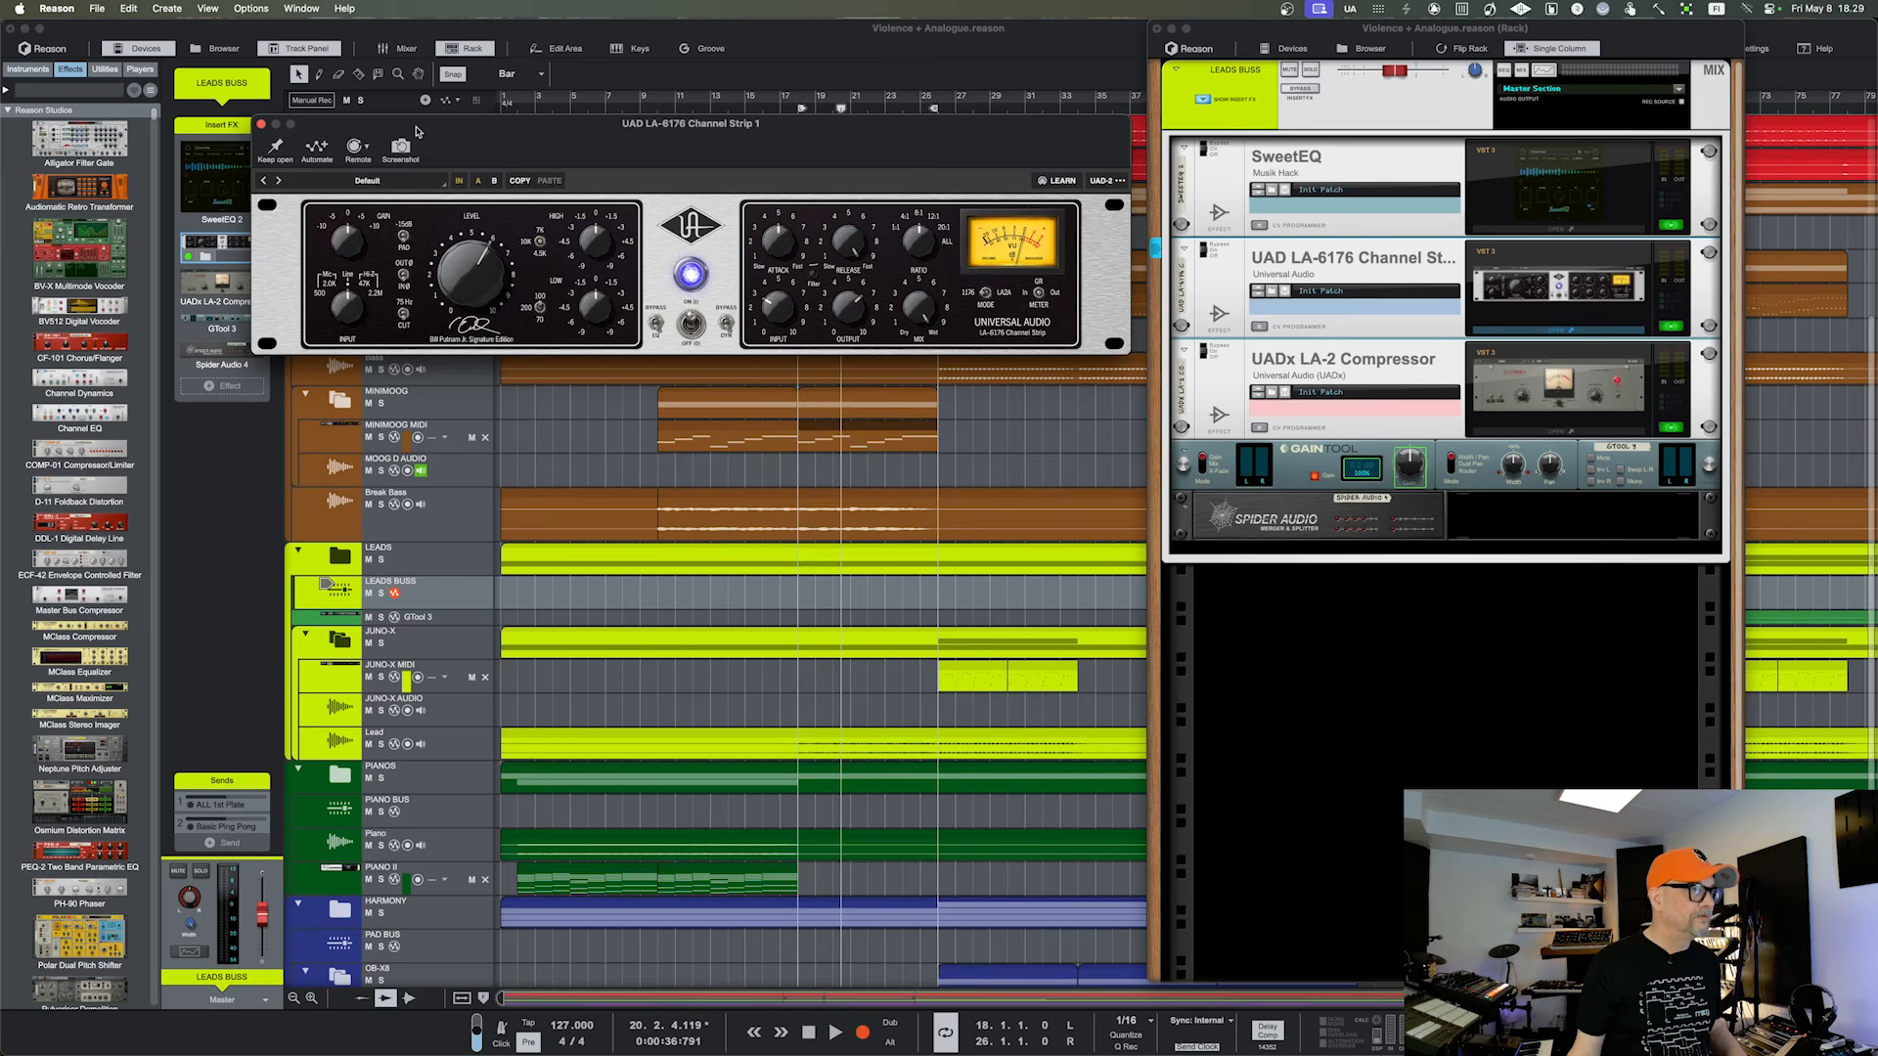
{"action": "left_click_drag", "start_coordinate": [415, 127], "coordinate": [484, 193]}
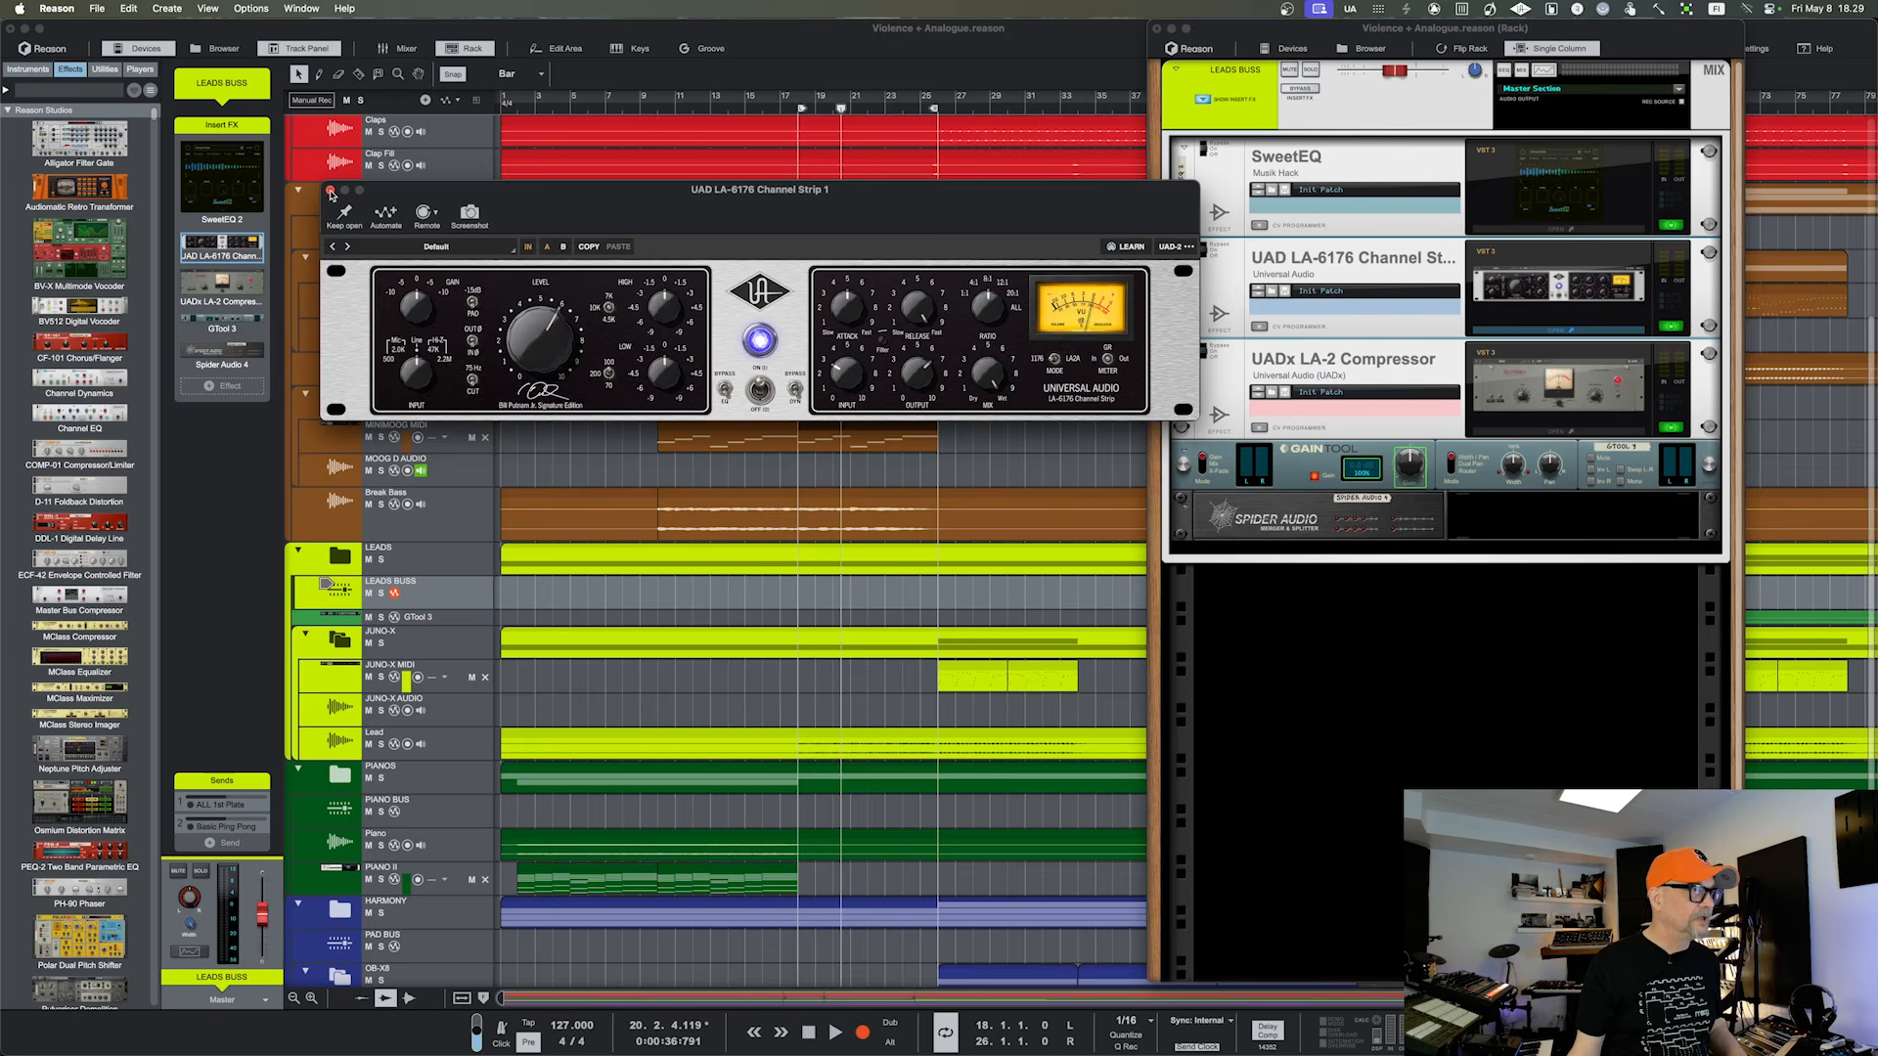
{"action": "left_click", "coordinate": [331, 191]}
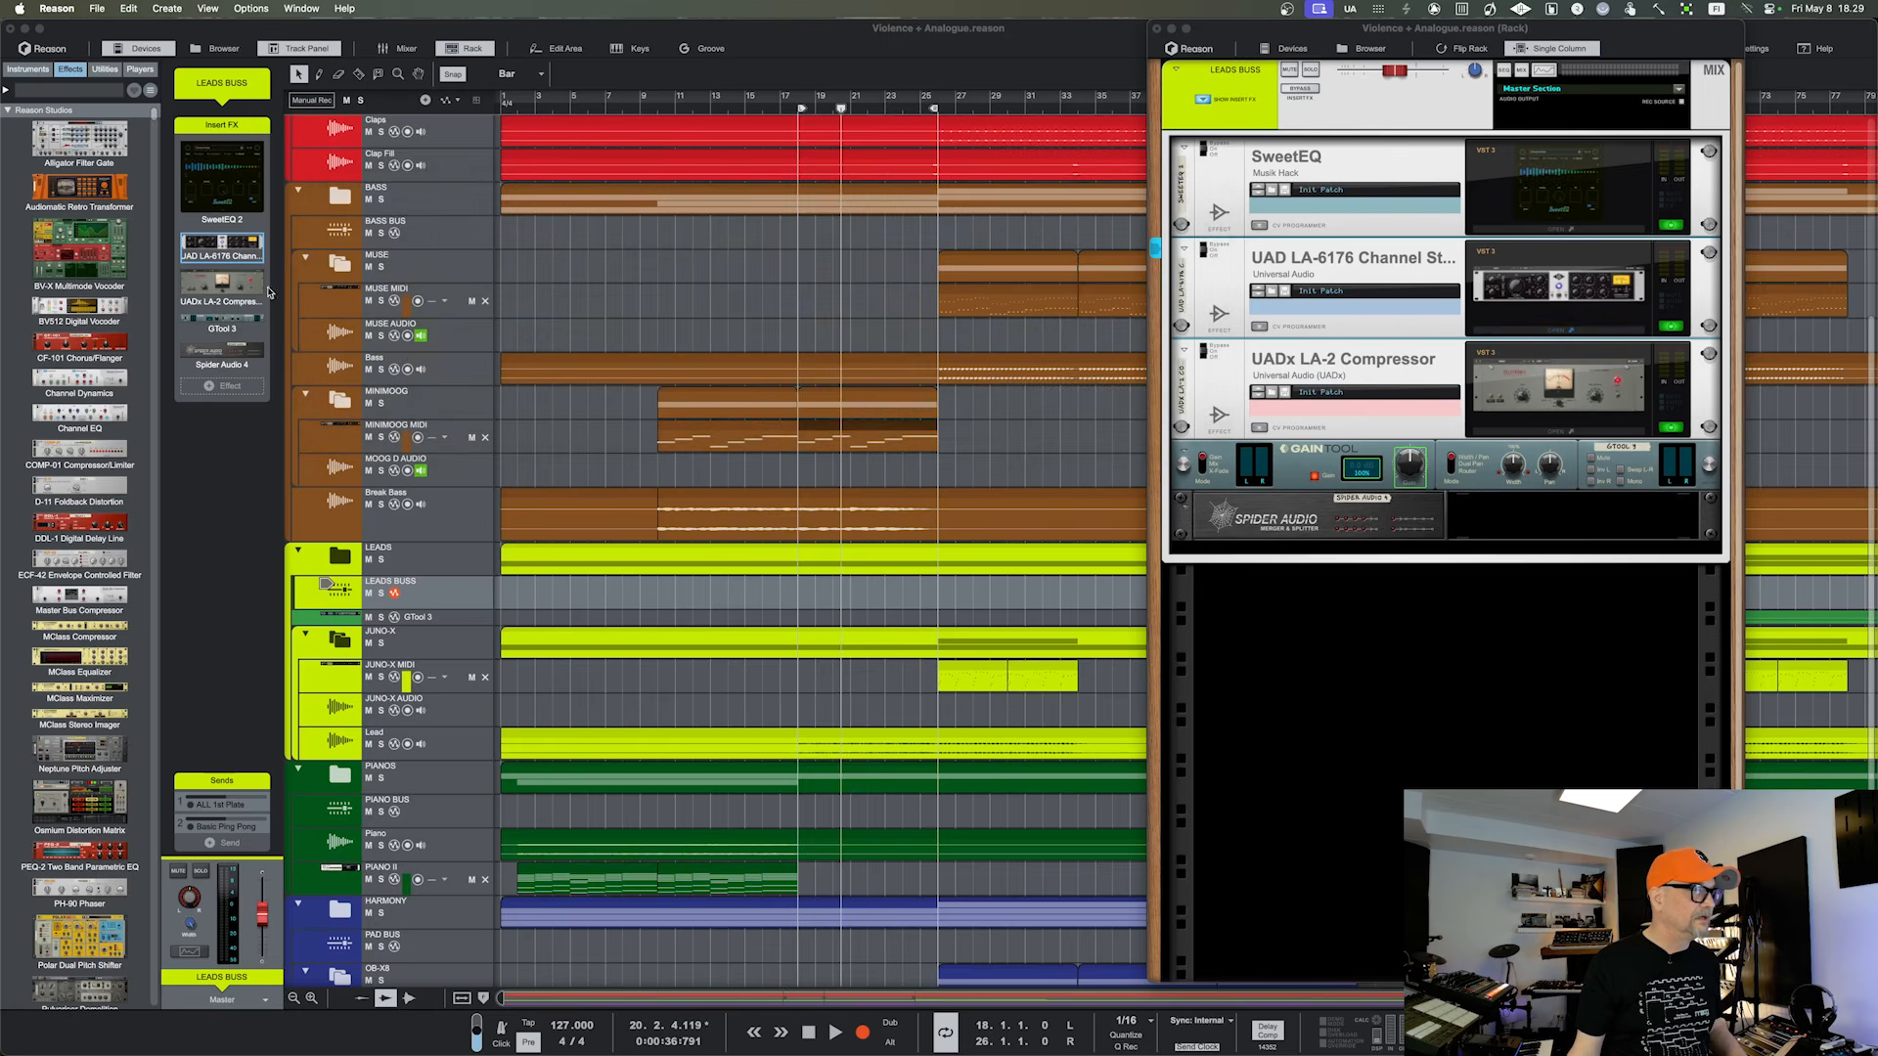
Open the patch browser for the UAD LA-6176 Channel Strip insert, reposition it and close it without choosing a patch
{"action": "left_click", "coordinate": [205, 257]}
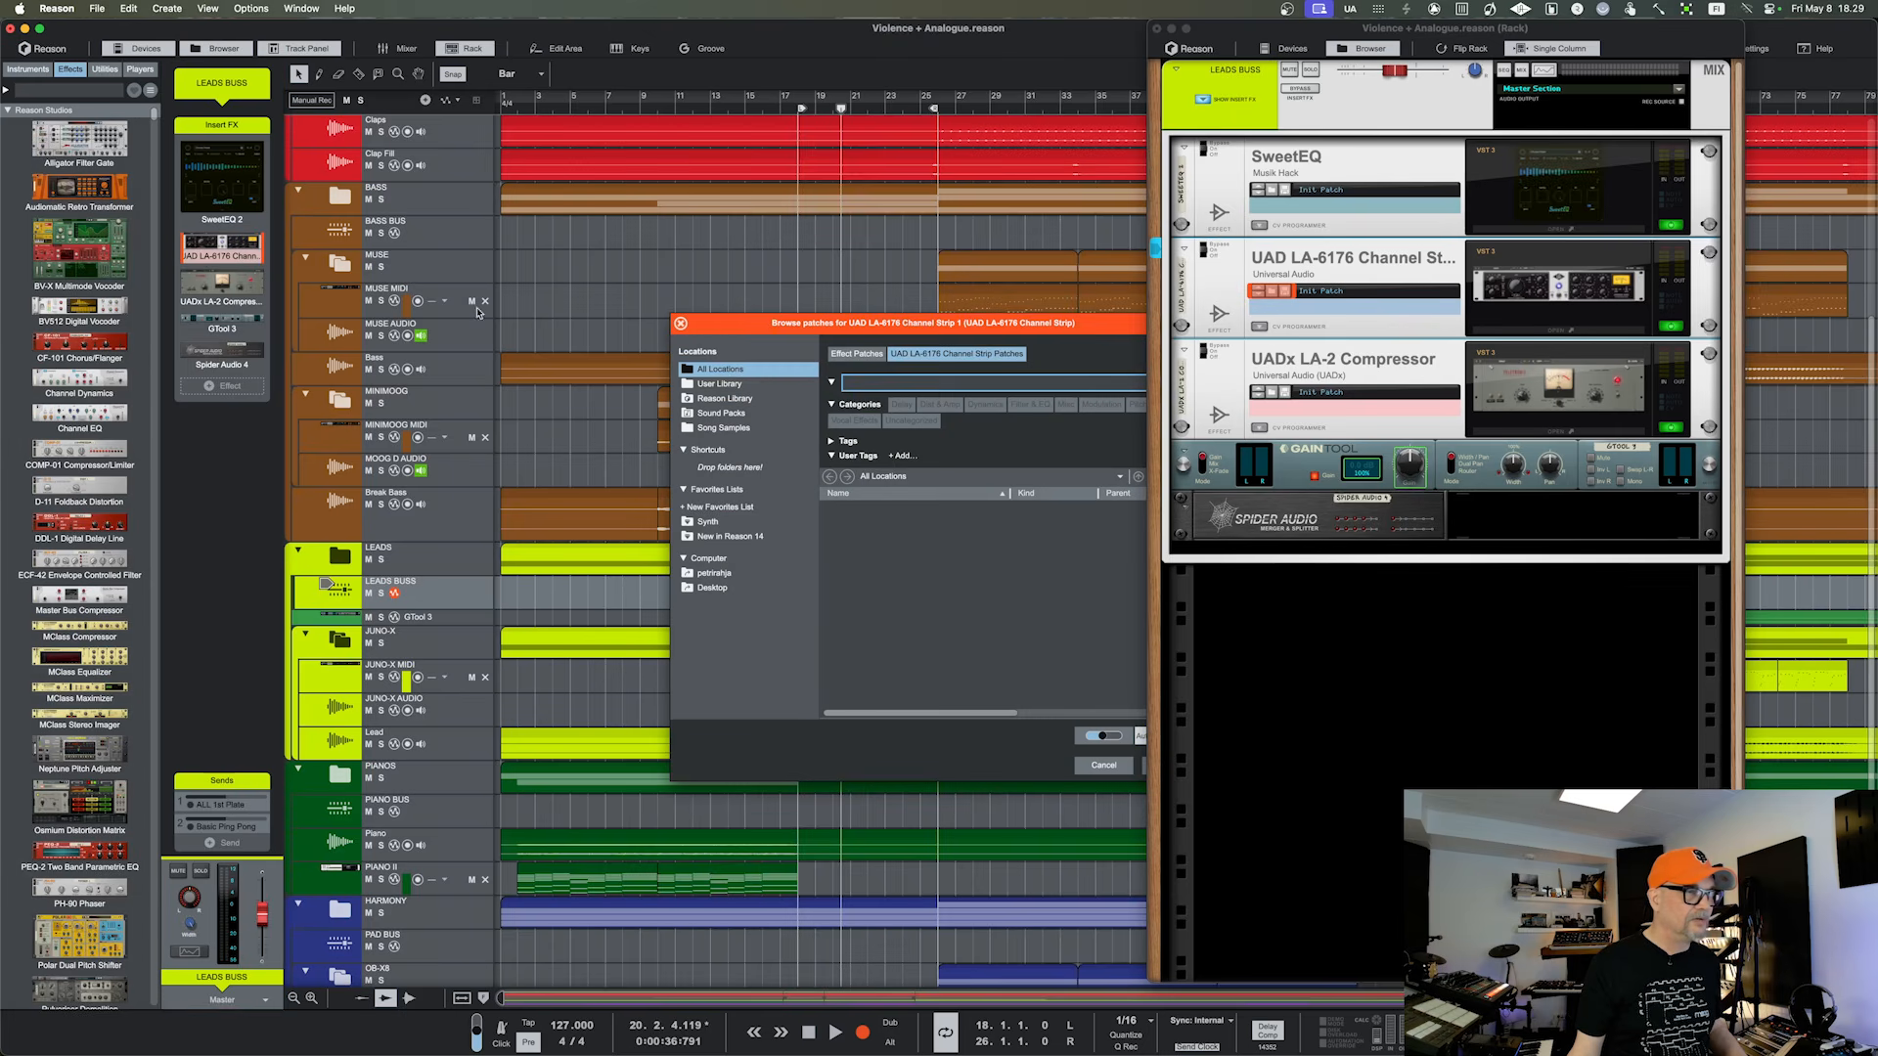
{"action": "left_click_drag", "start_coordinate": [732, 319], "coordinate": [650, 320]}
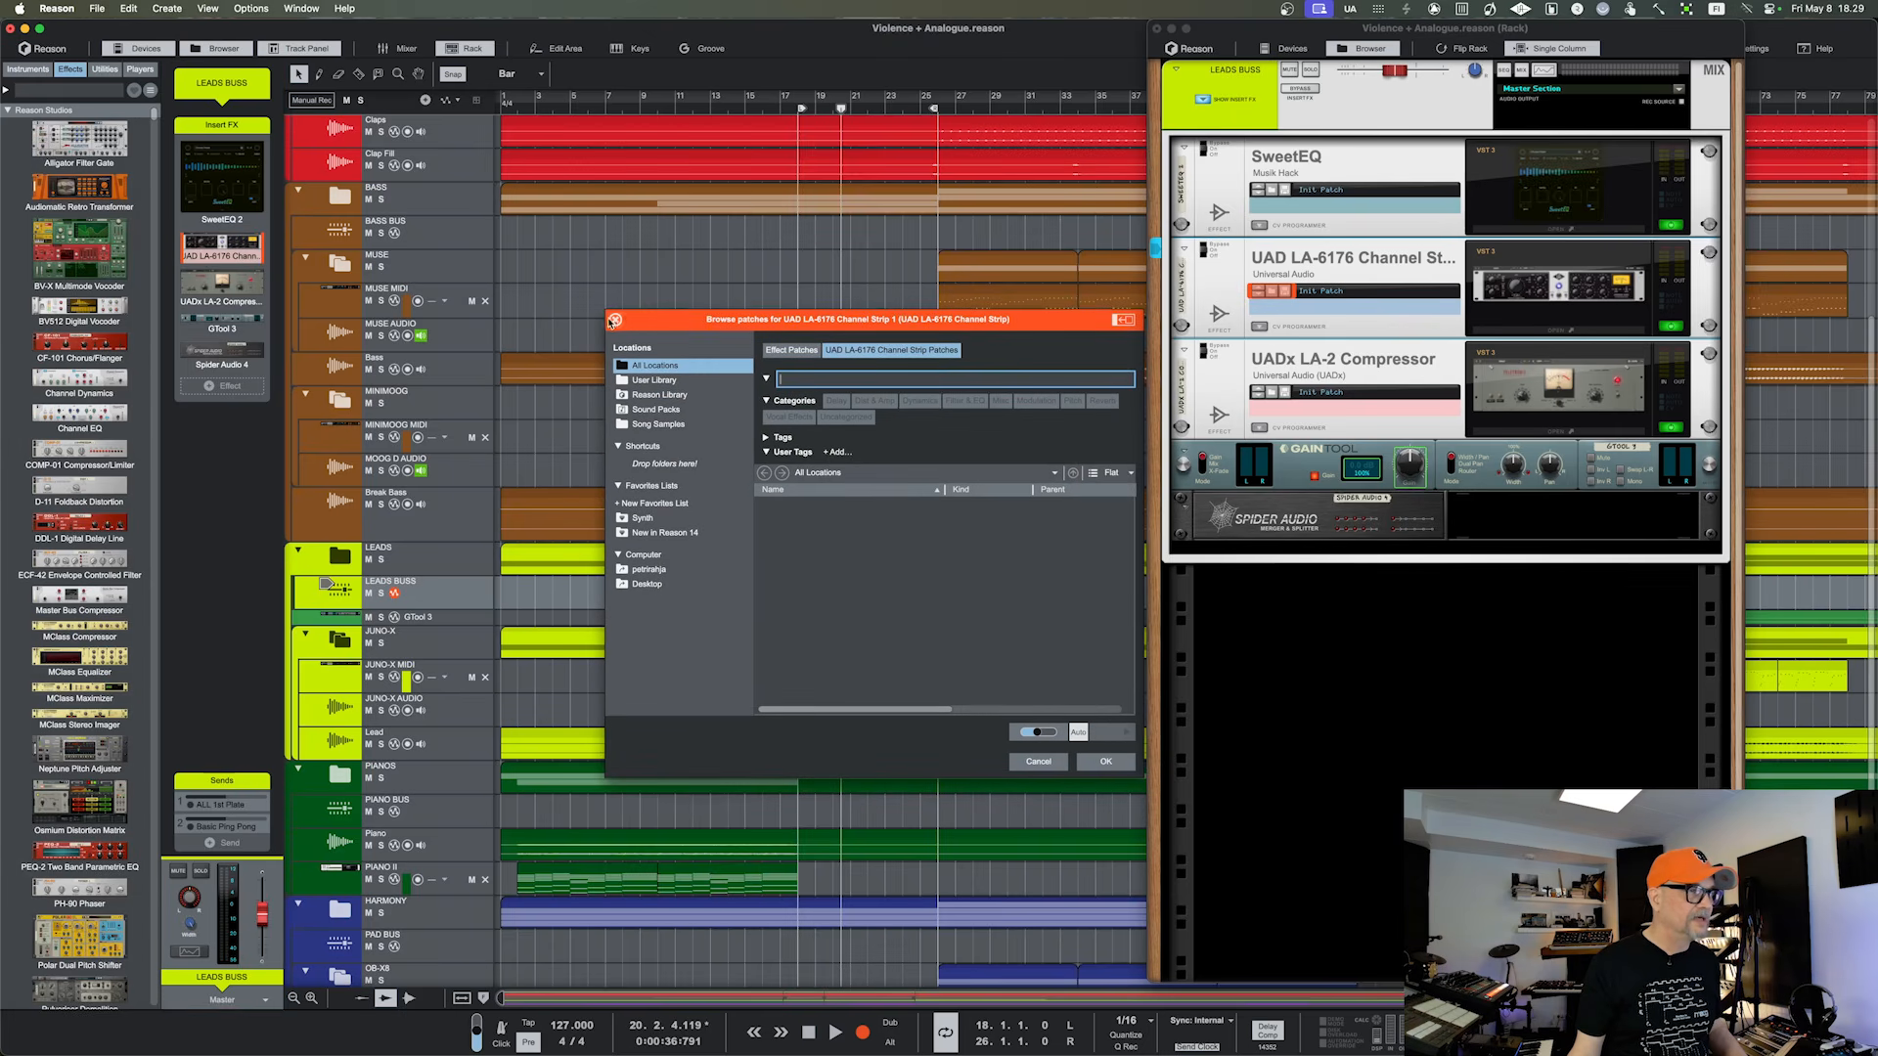
{"action": "left_click", "coordinate": [615, 320]}
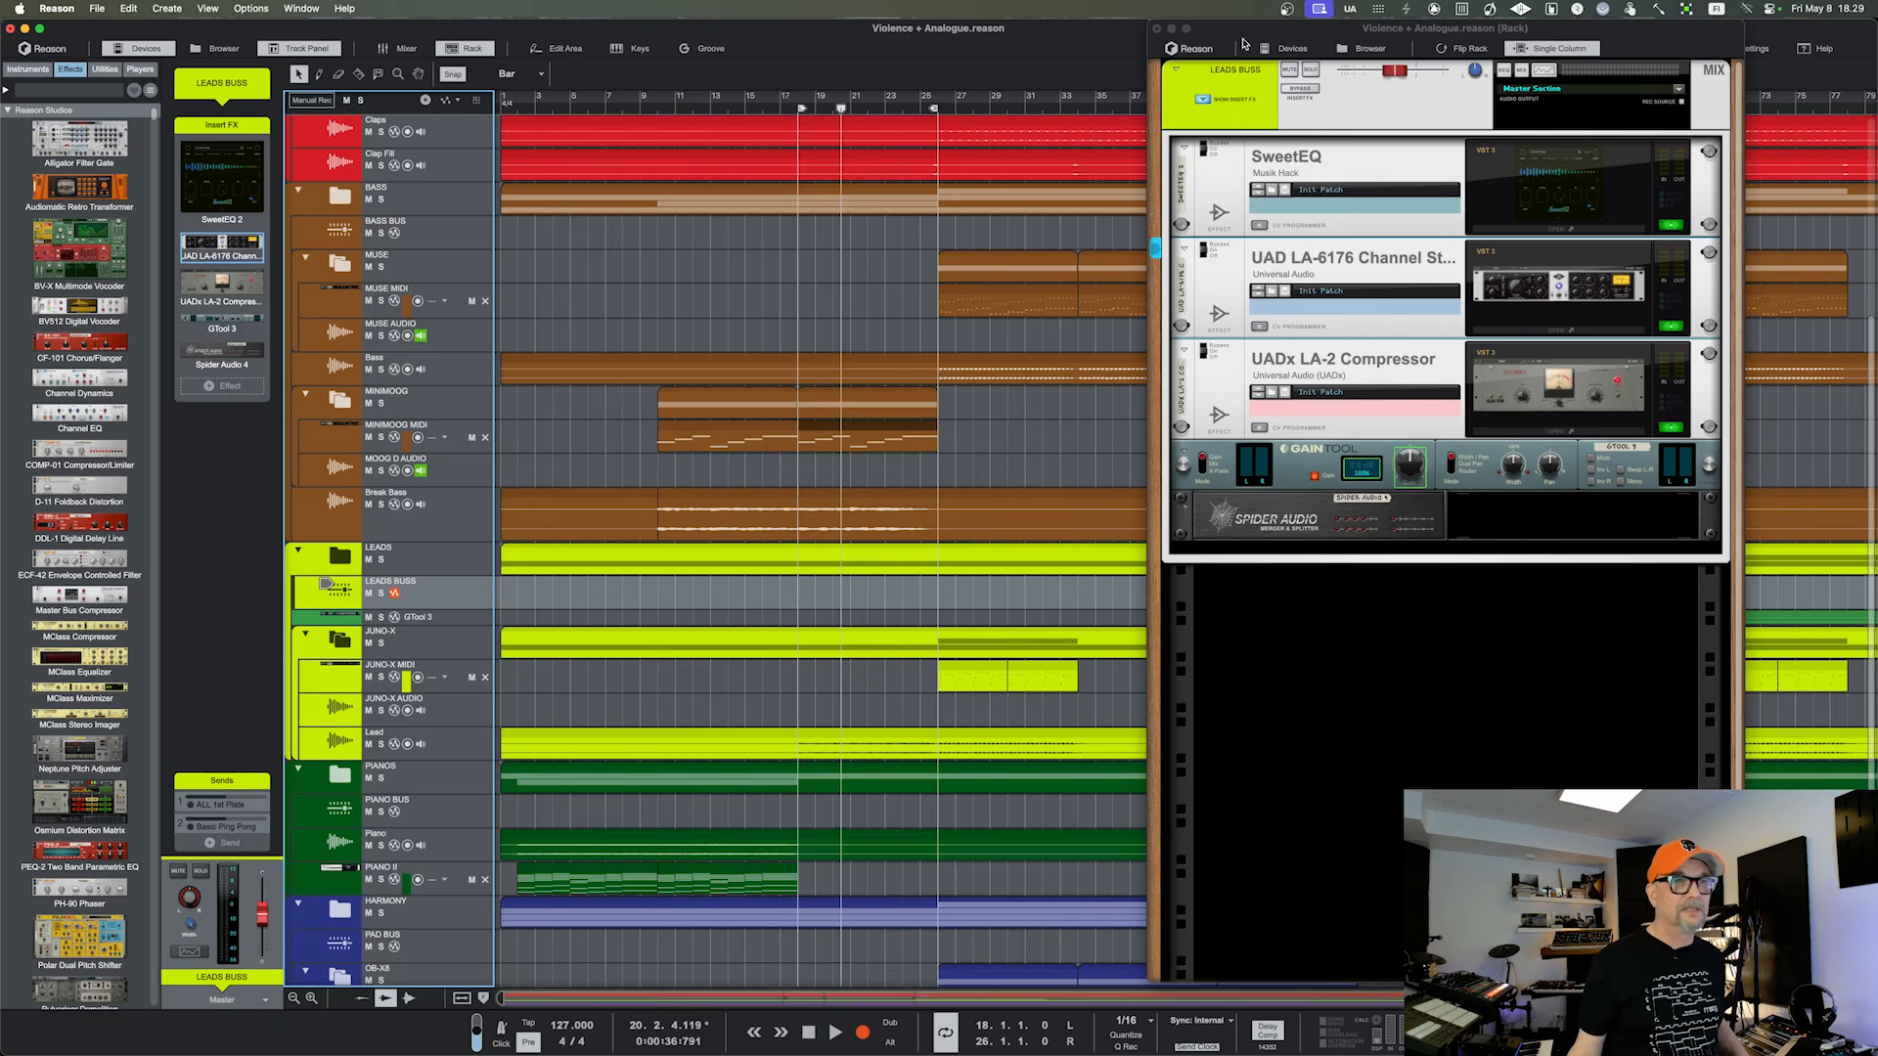
Reposition and hide the detached rack window, and collapse the BASS folder in the track list
{"action": "left_click_drag", "start_coordinate": [1244, 37], "coordinate": [1117, 43]}
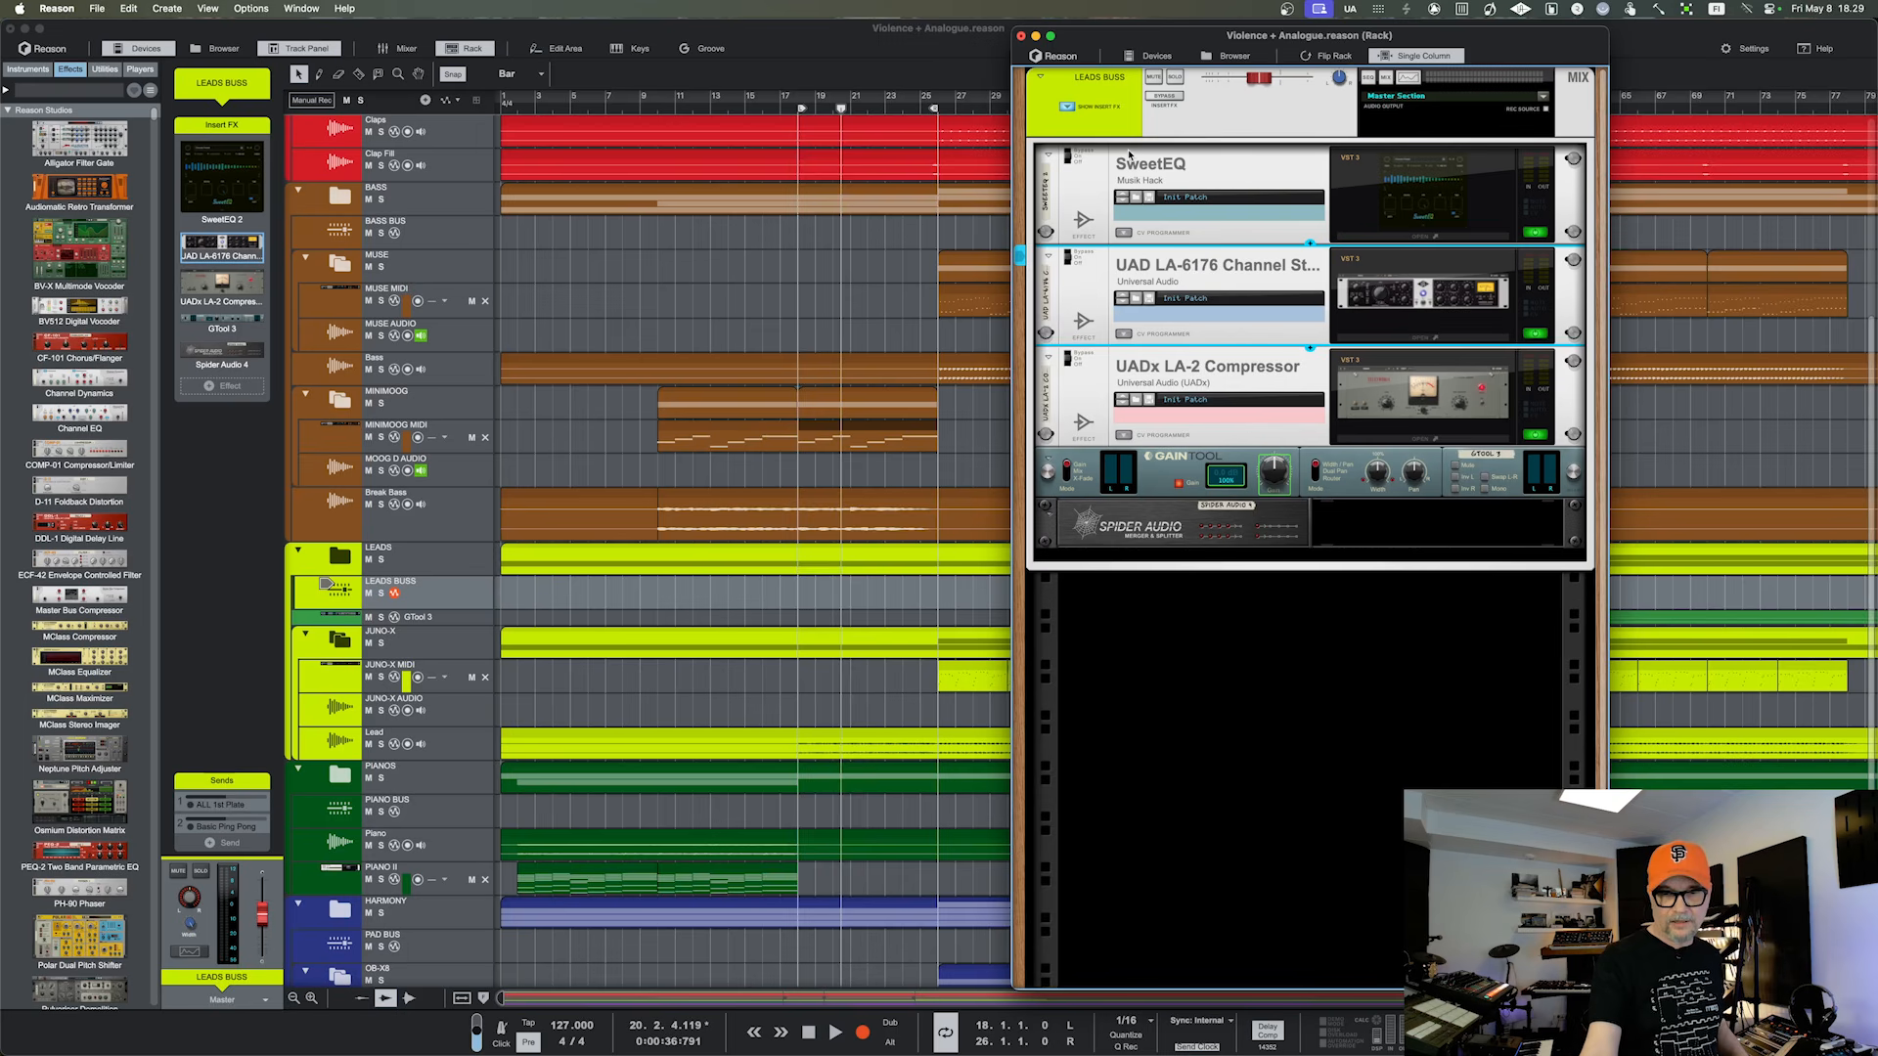
{"action": "key", "text": "F6"}
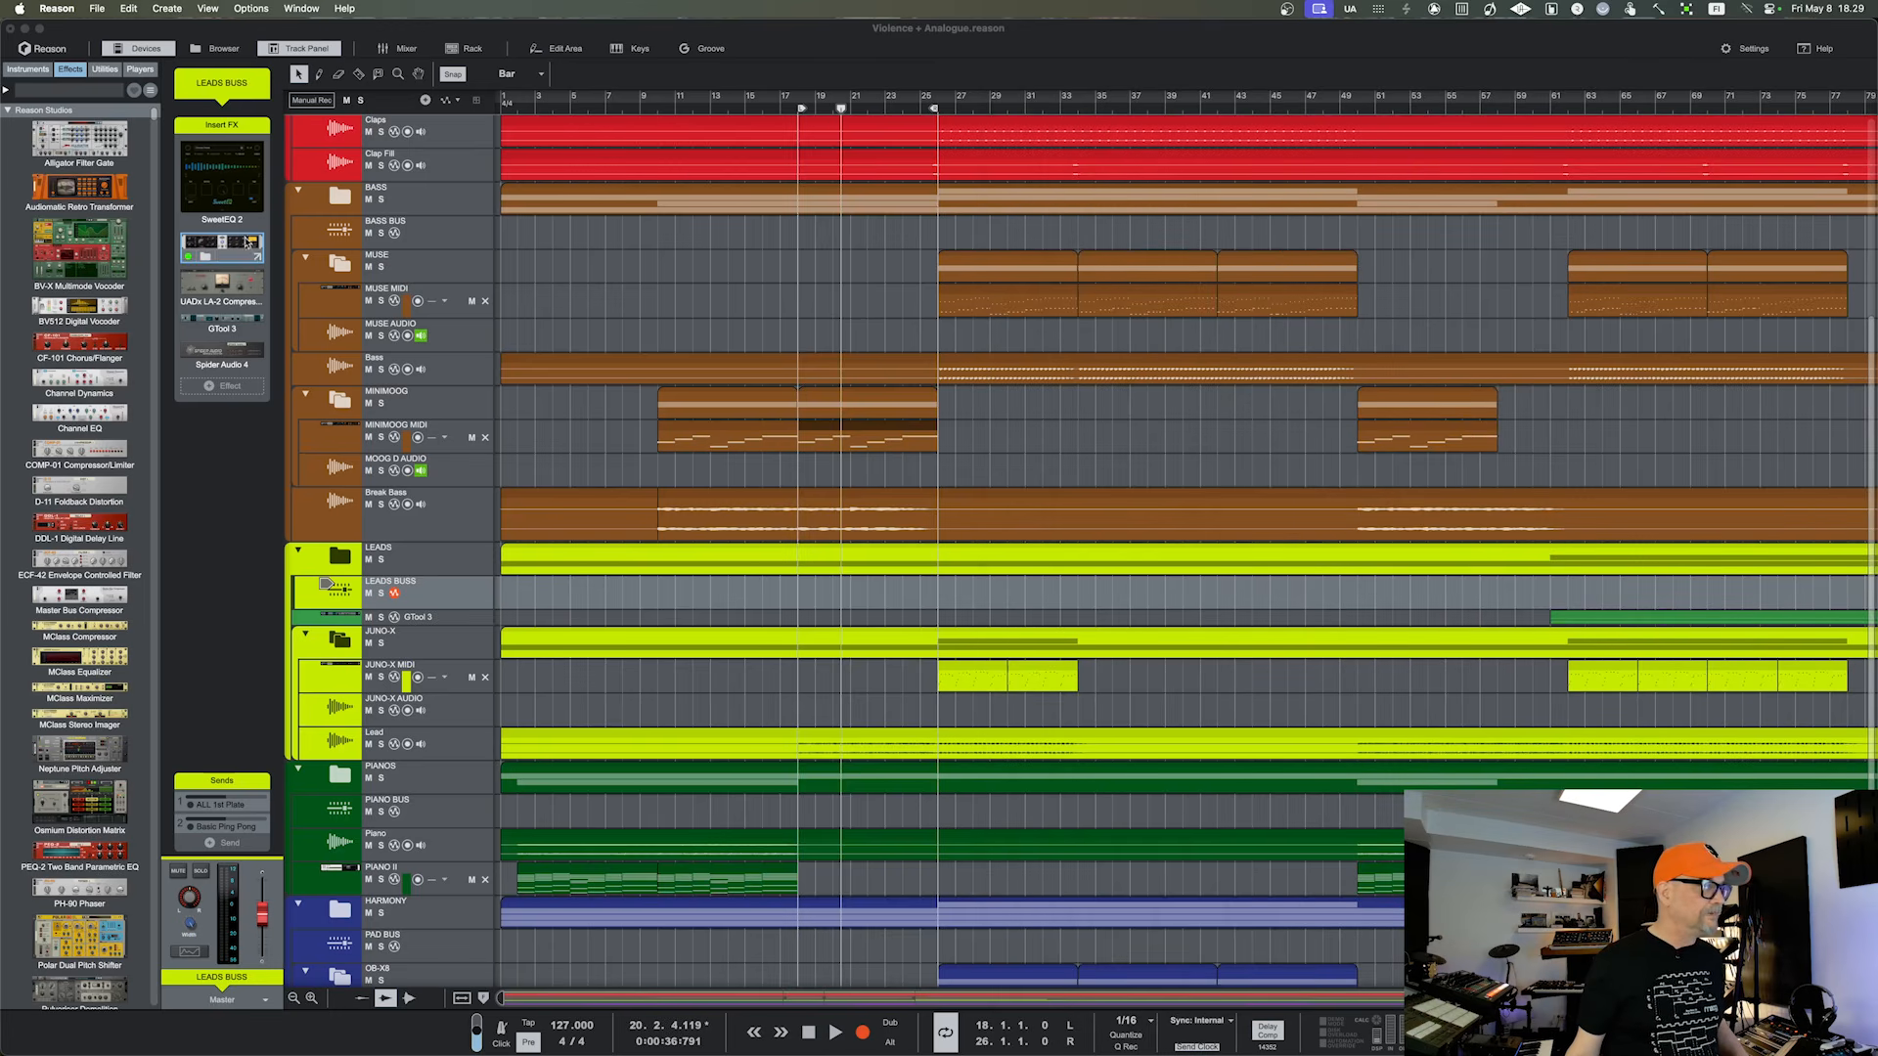
{"action": "mouse_move", "coordinate": [259, 222]}
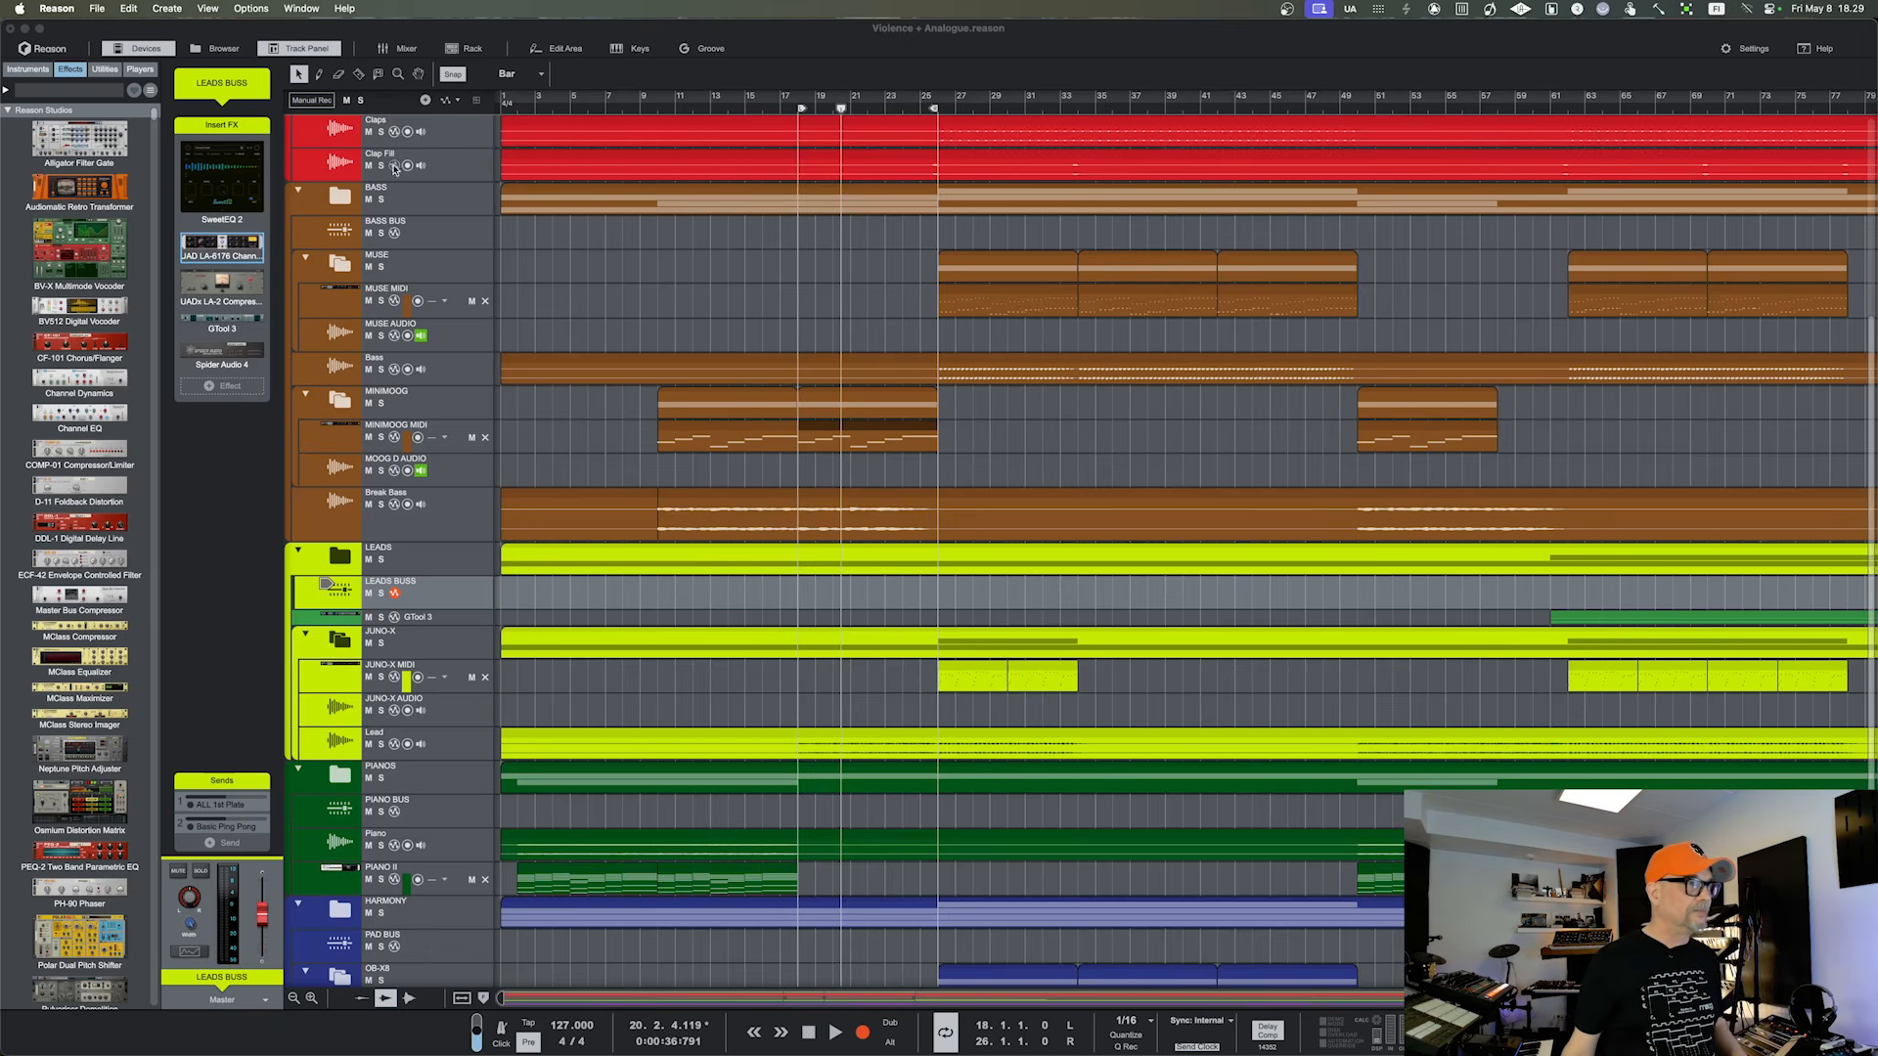
{"action": "left_click", "coordinate": [298, 188]}
{"action": "left_click", "coordinate": [220, 510]}
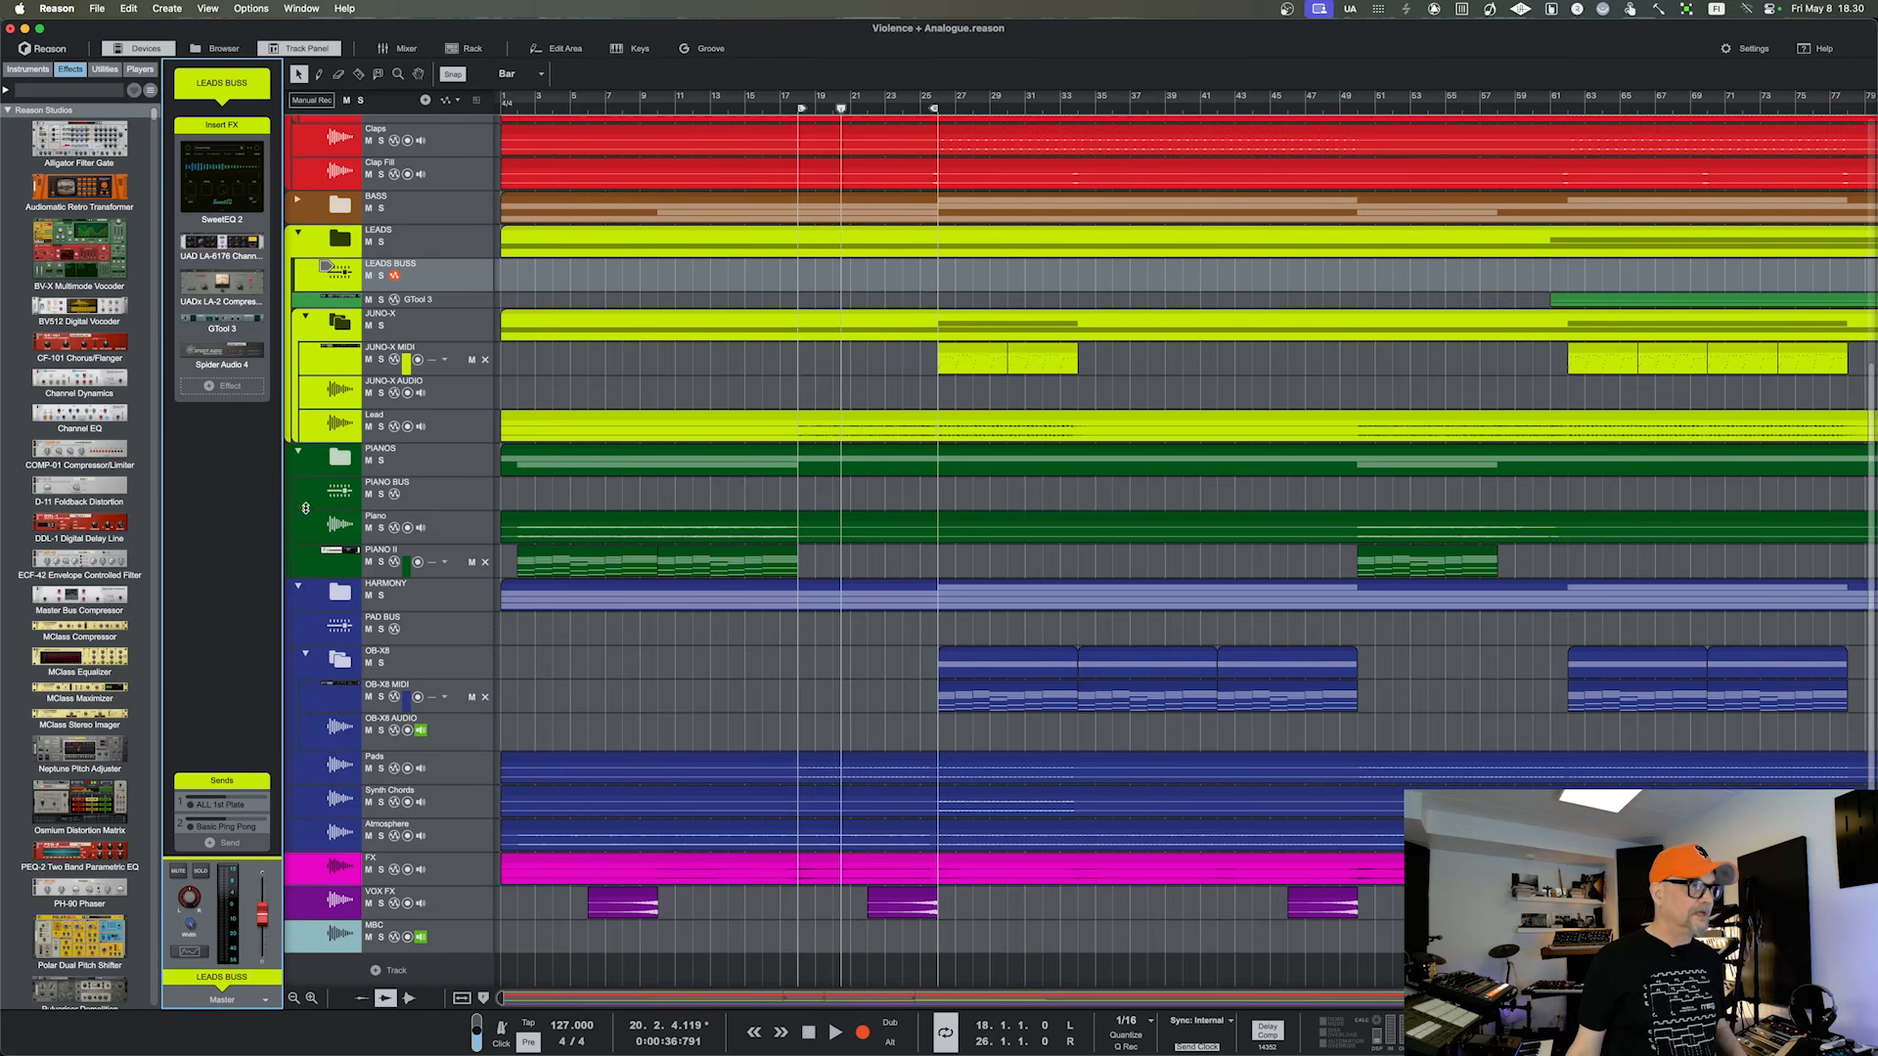
Select the PIANO BUS track, show its devices in the detached rack window and shift that window aside
{"action": "left_click", "coordinate": [333, 497]}
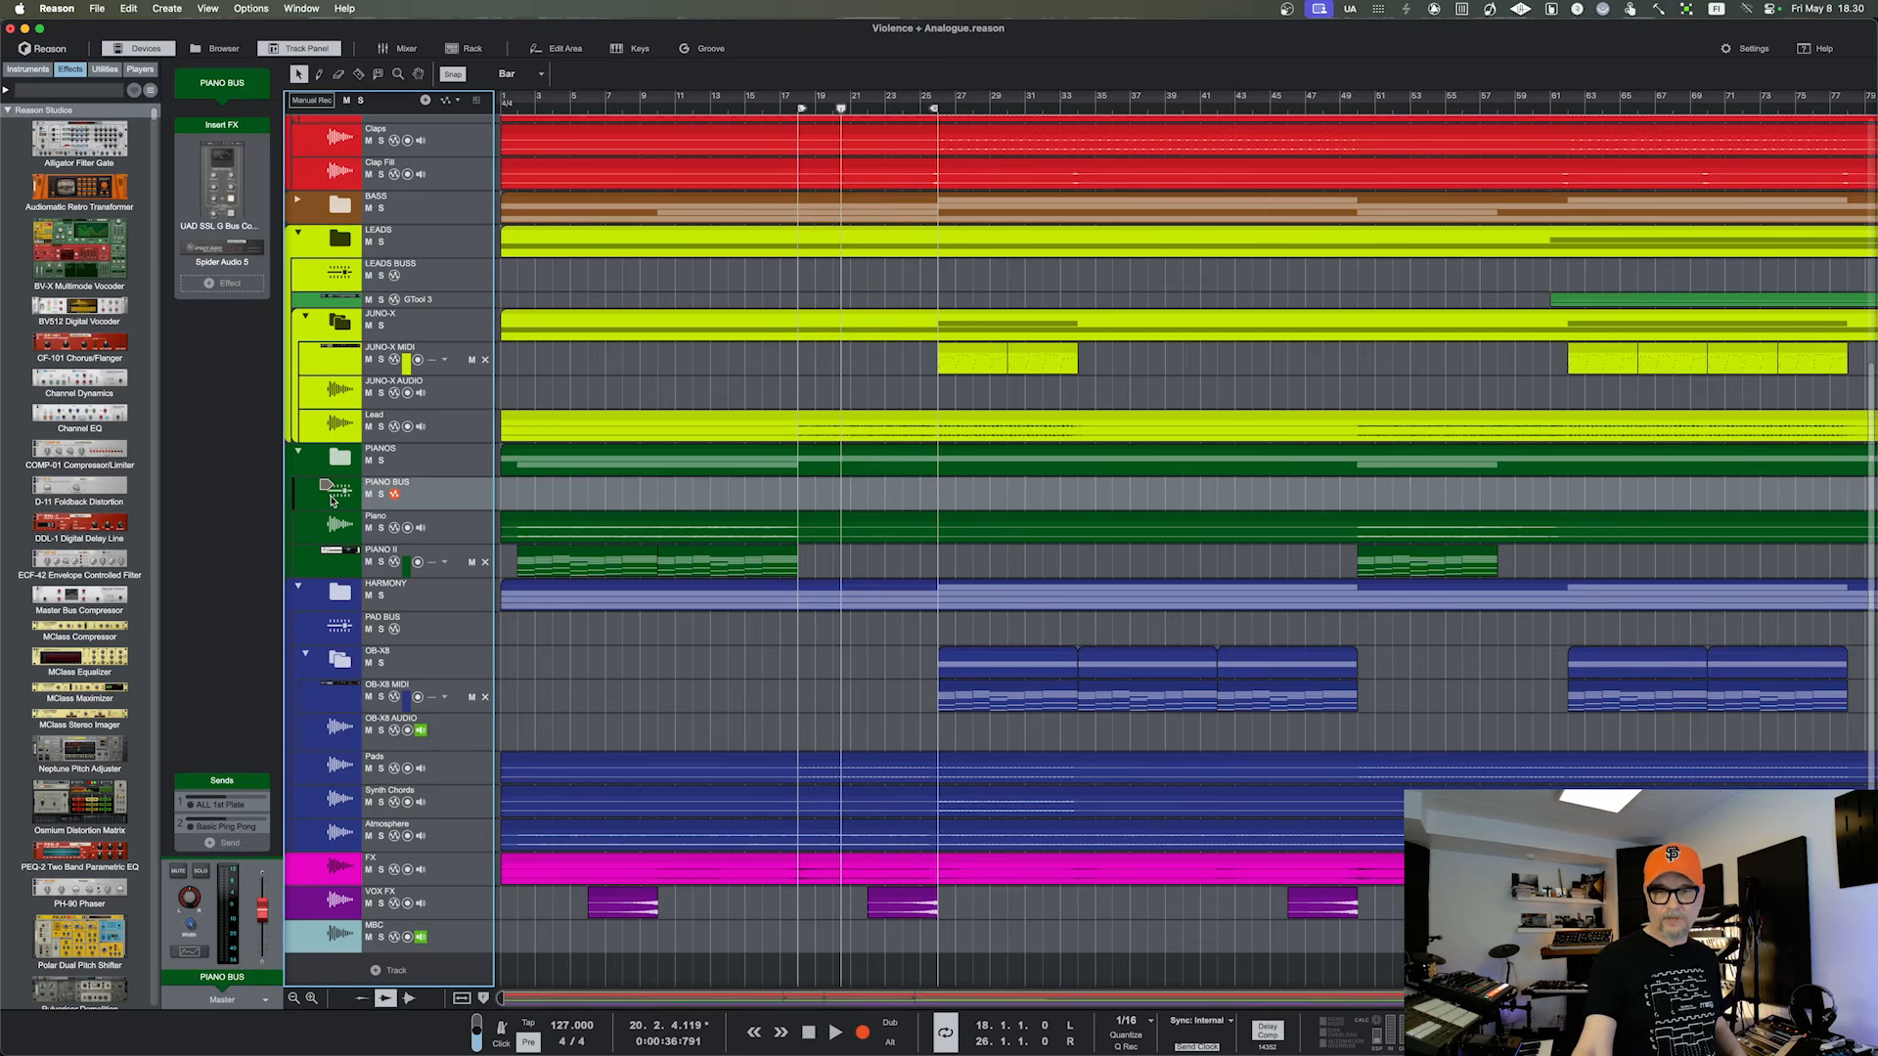
{"action": "key", "text": "F6"}
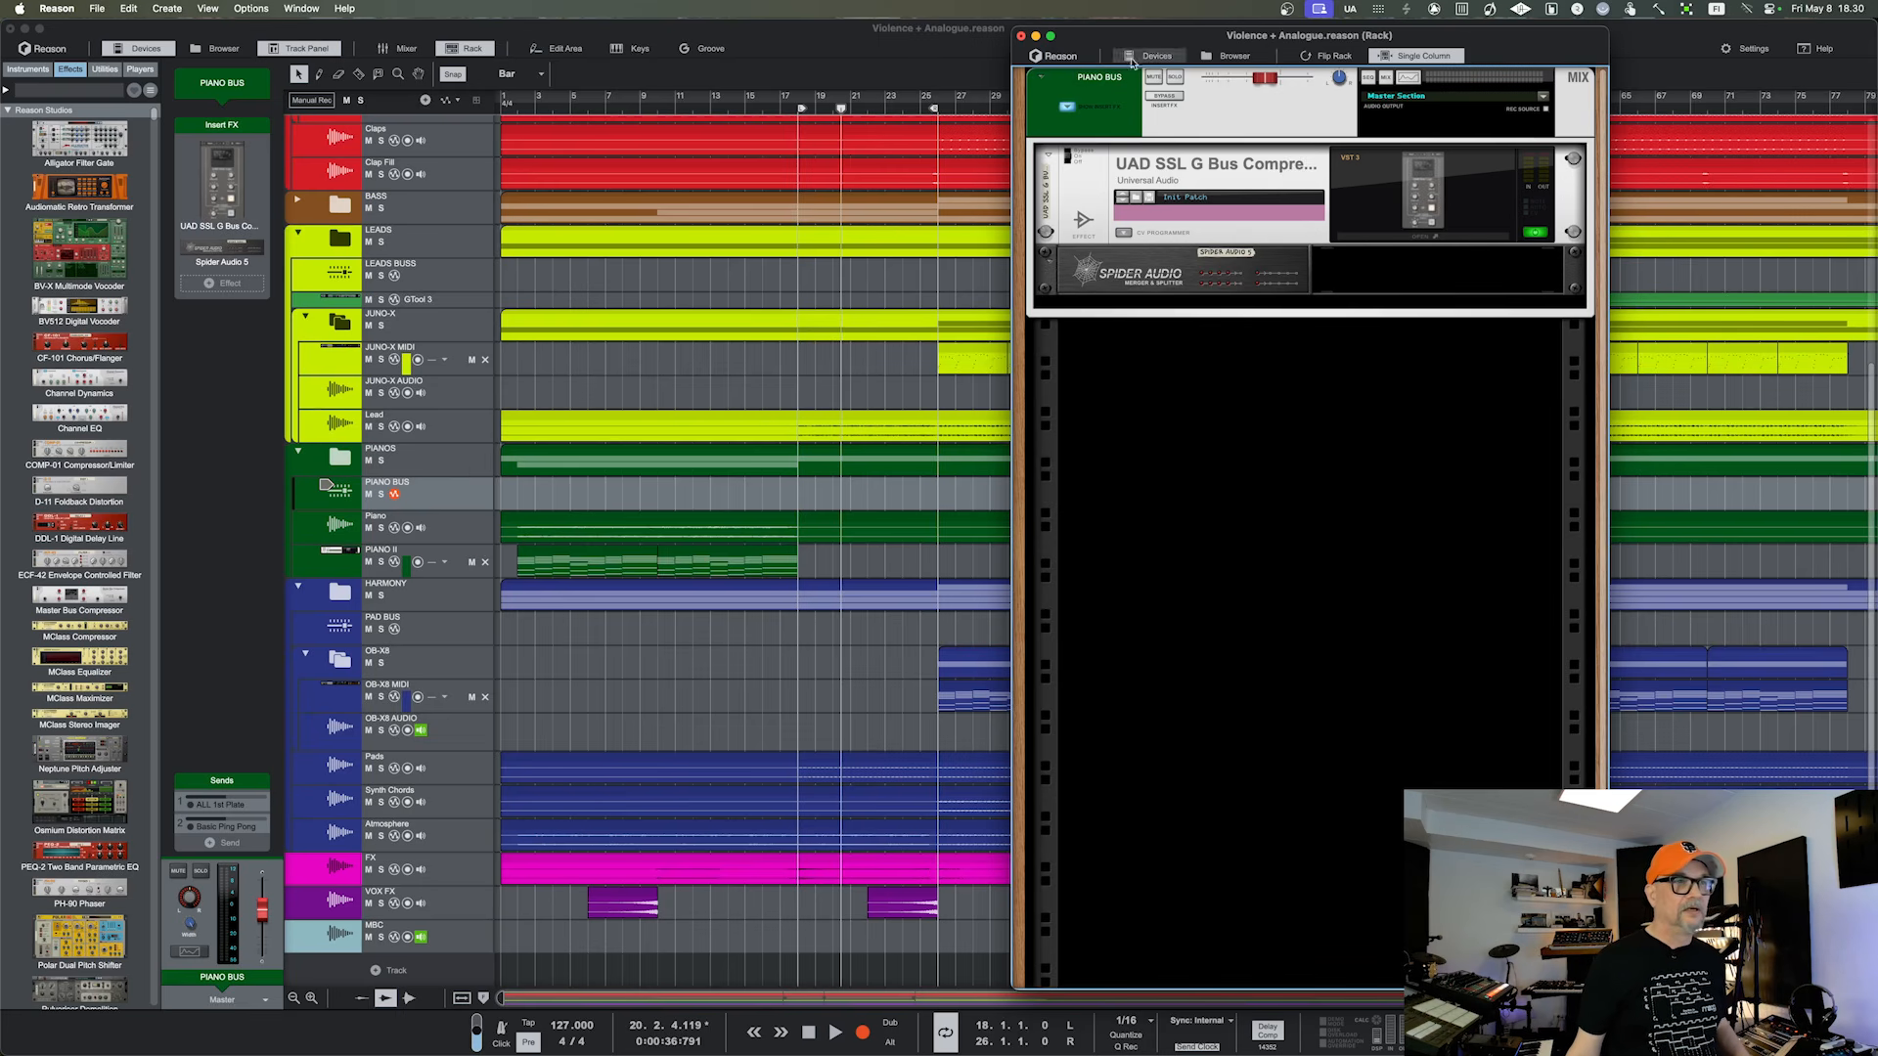
{"action": "left_click_drag", "start_coordinate": [1141, 39], "coordinate": [1185, 39]}
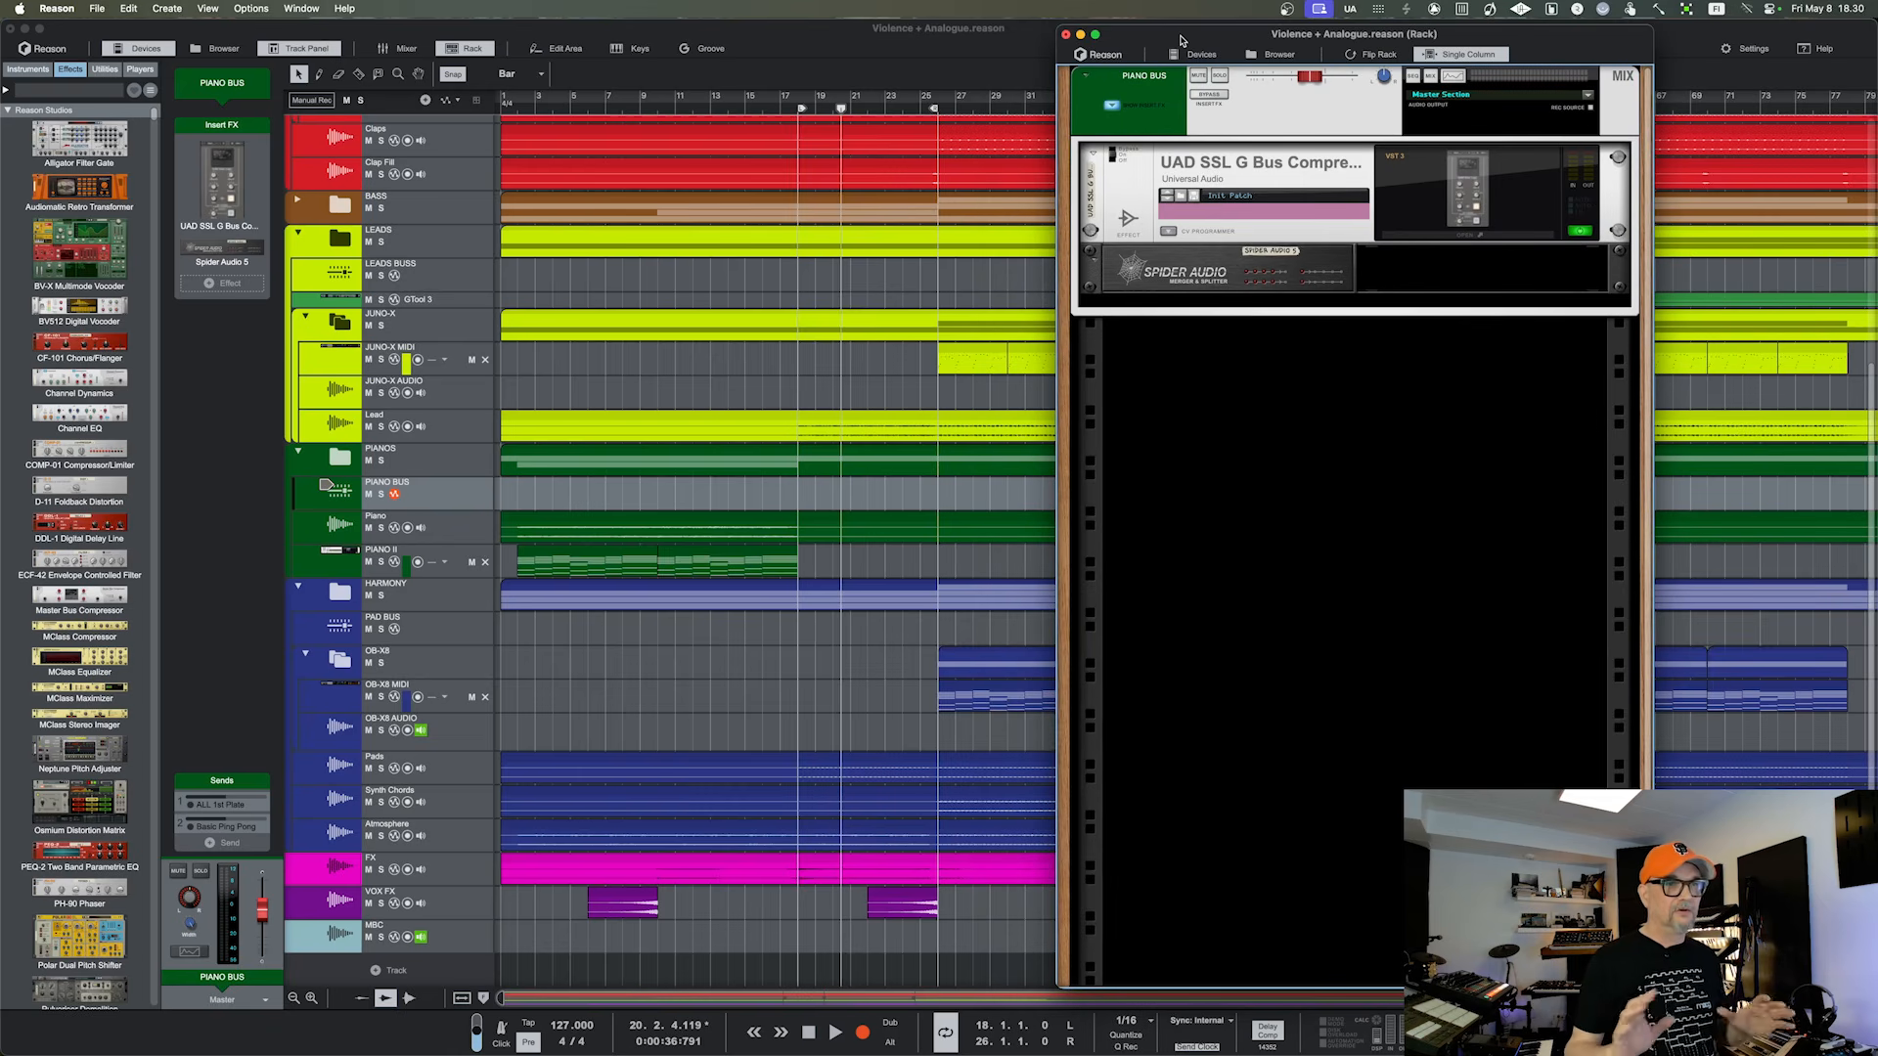
Select the PIANO II track, open its Komplete Kontrol plug-in window from the rack, reposition it and close it
{"action": "left_click", "coordinate": [319, 560]}
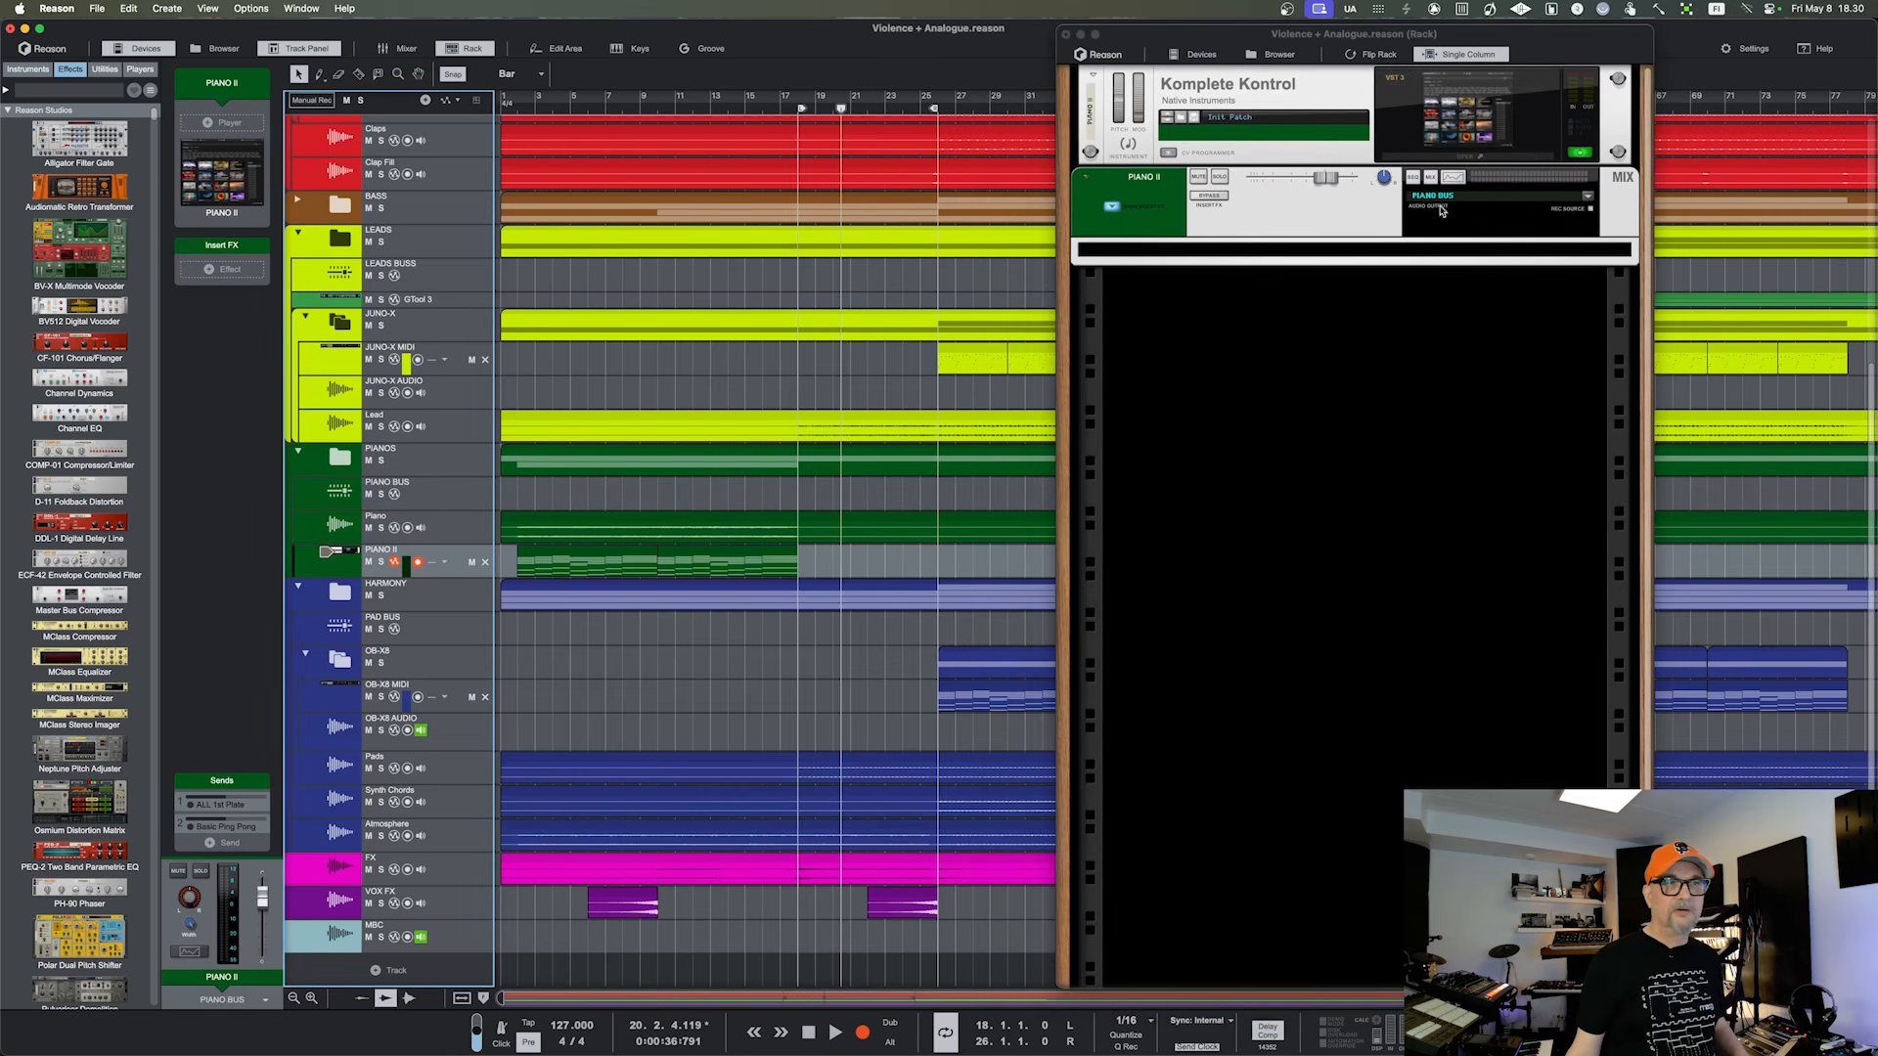
{"action": "left_click", "coordinate": [1488, 115]}
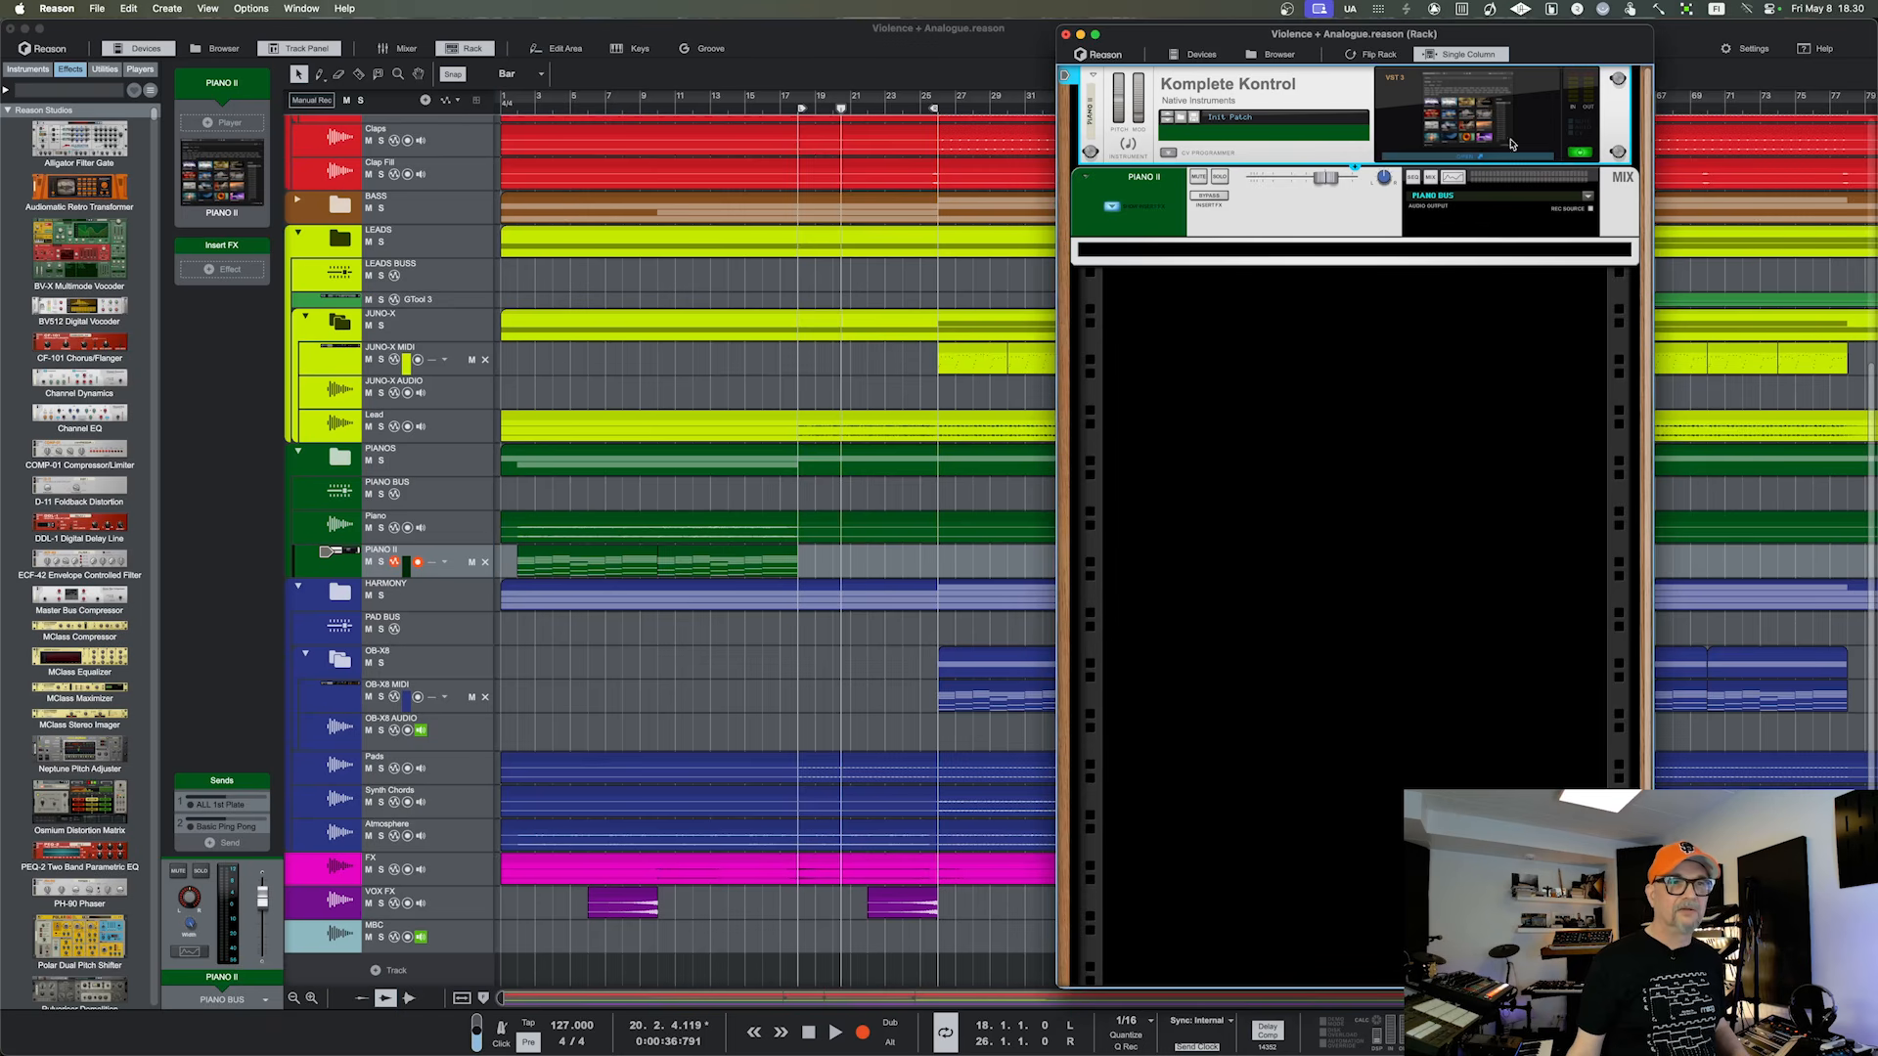
{"action": "left_click", "coordinate": [1482, 149]}
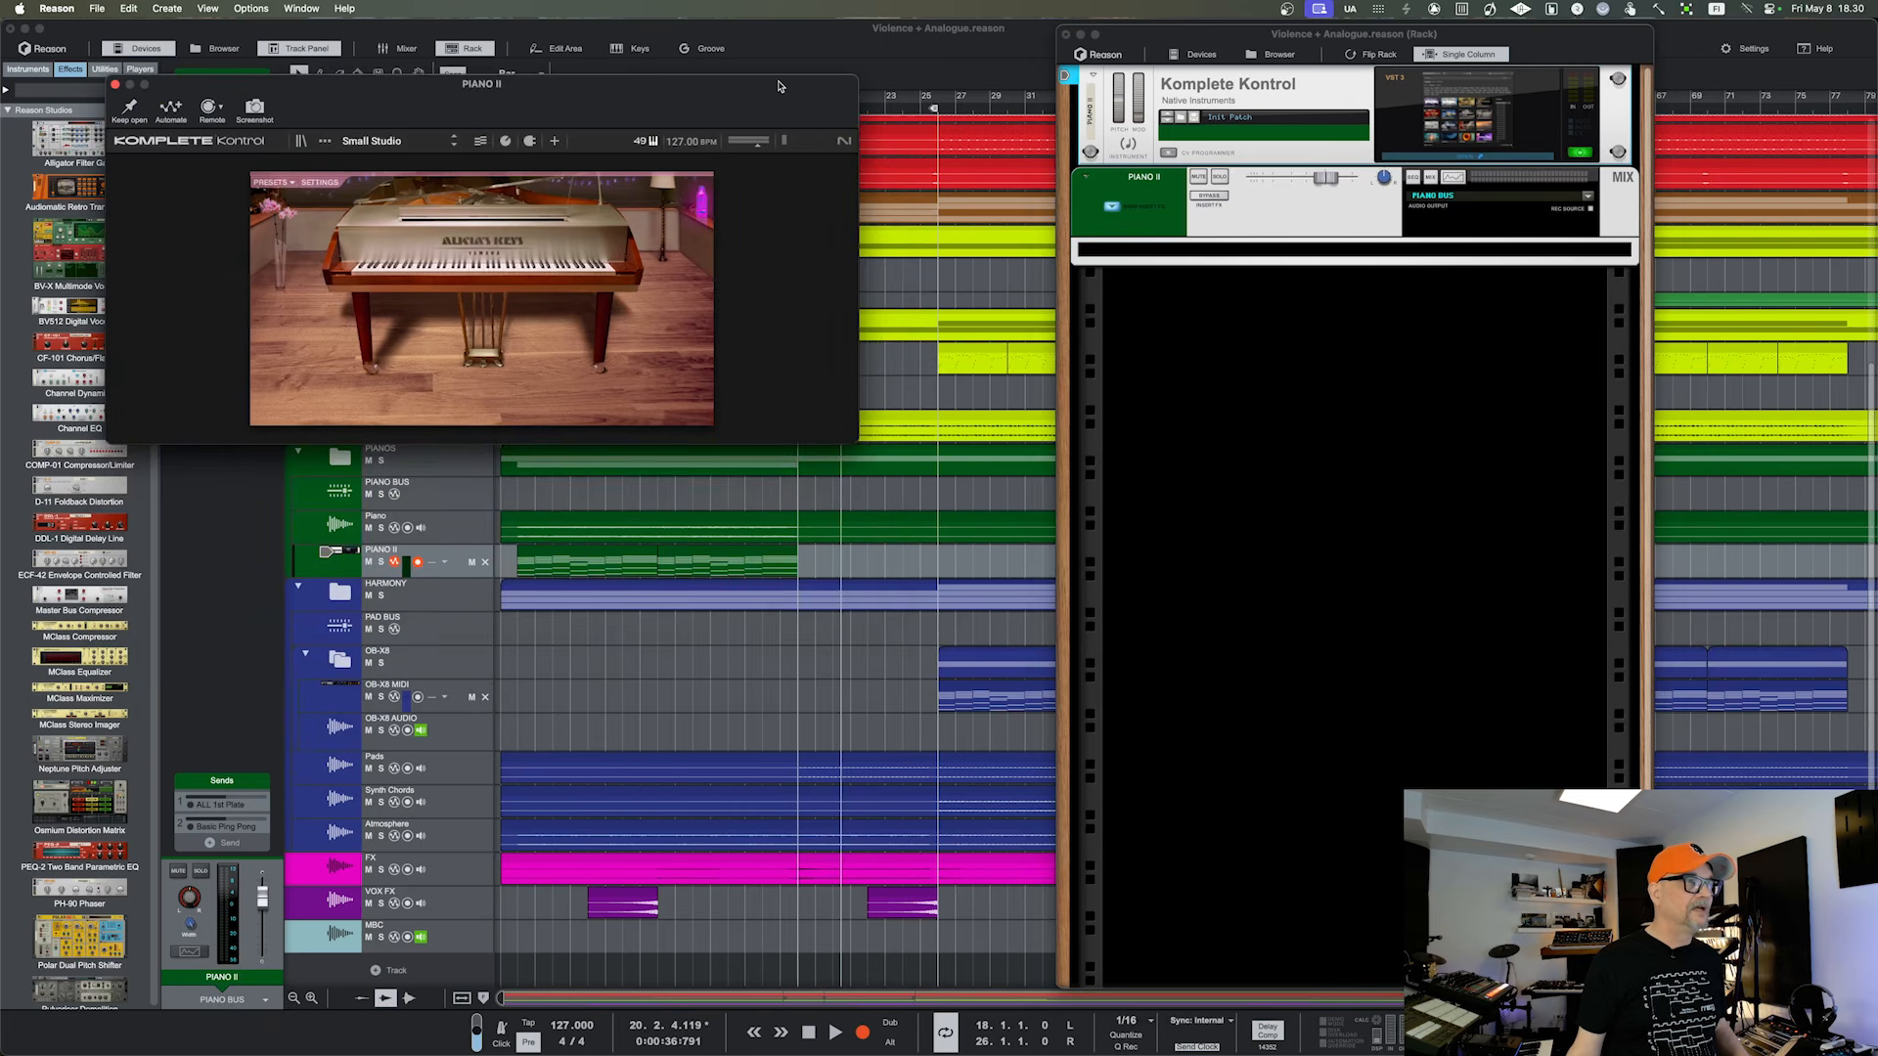
{"action": "left_click_drag", "start_coordinate": [793, 85], "coordinate": [954, 162]}
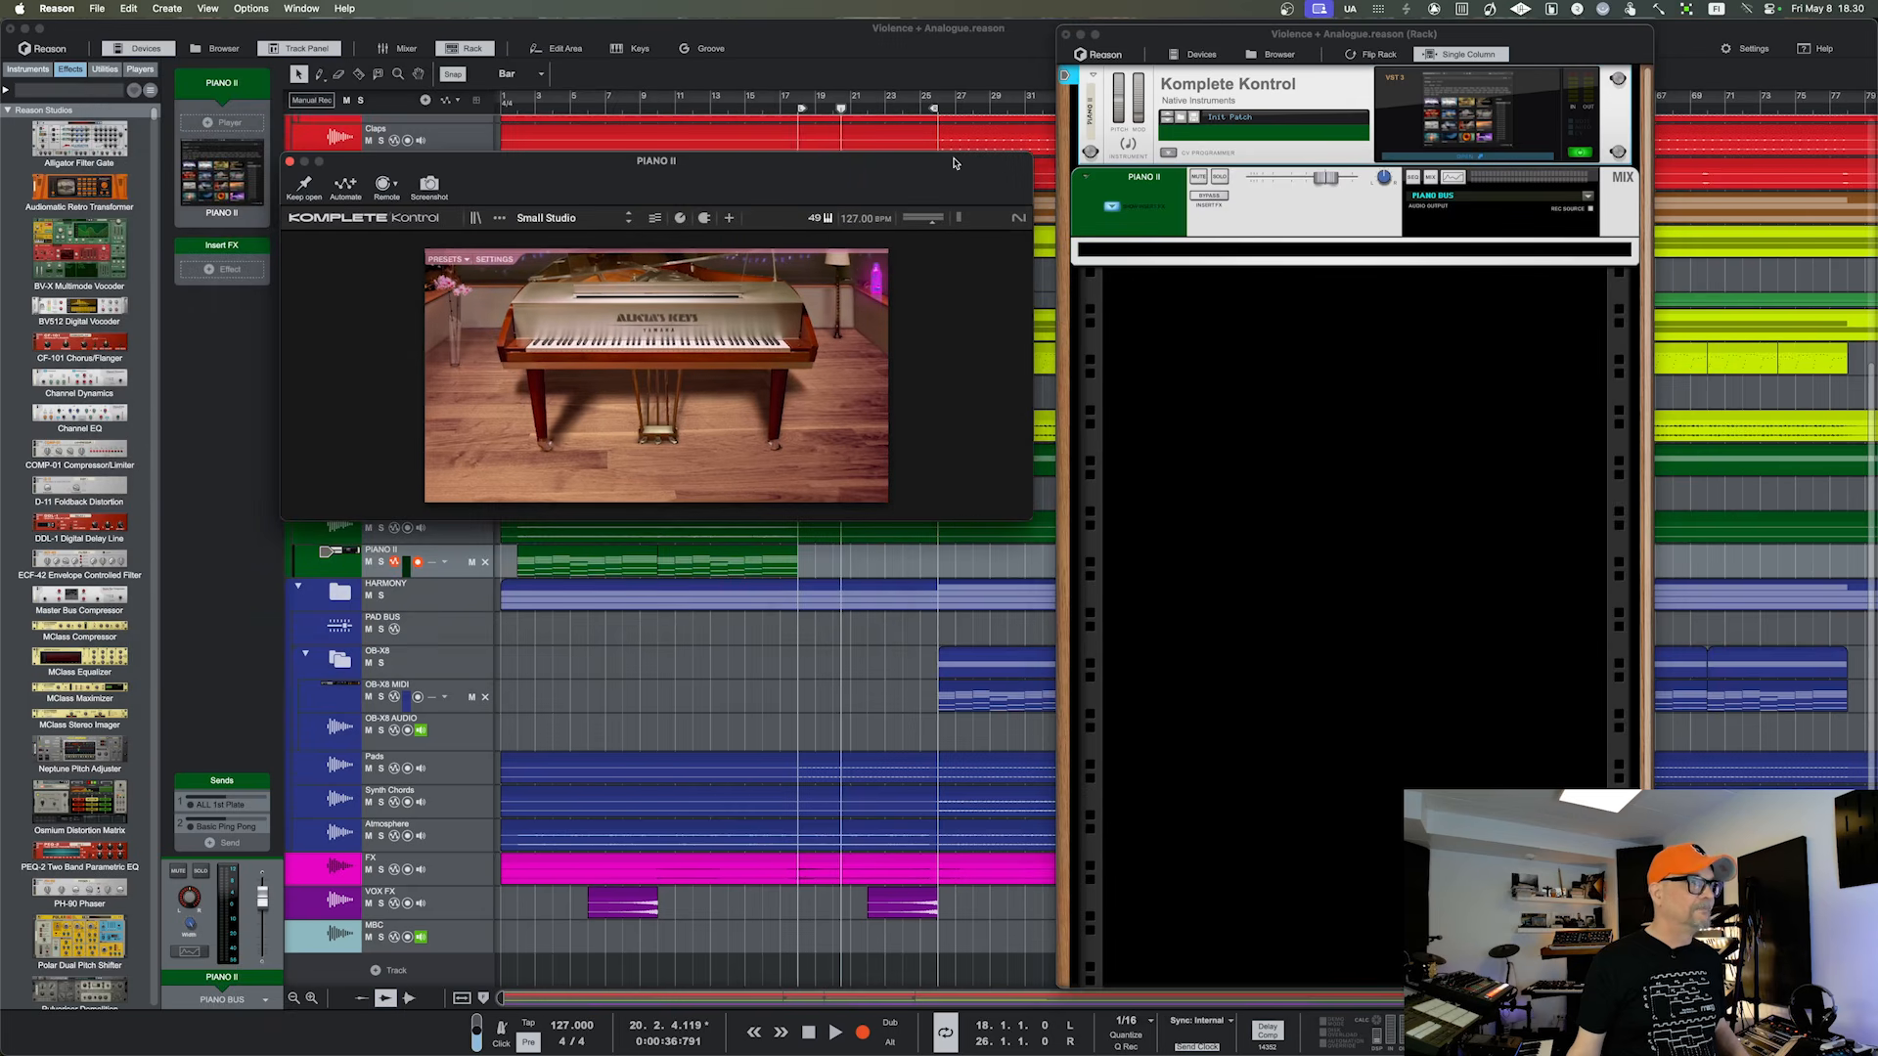
{"action": "left_click", "coordinate": [290, 163]}
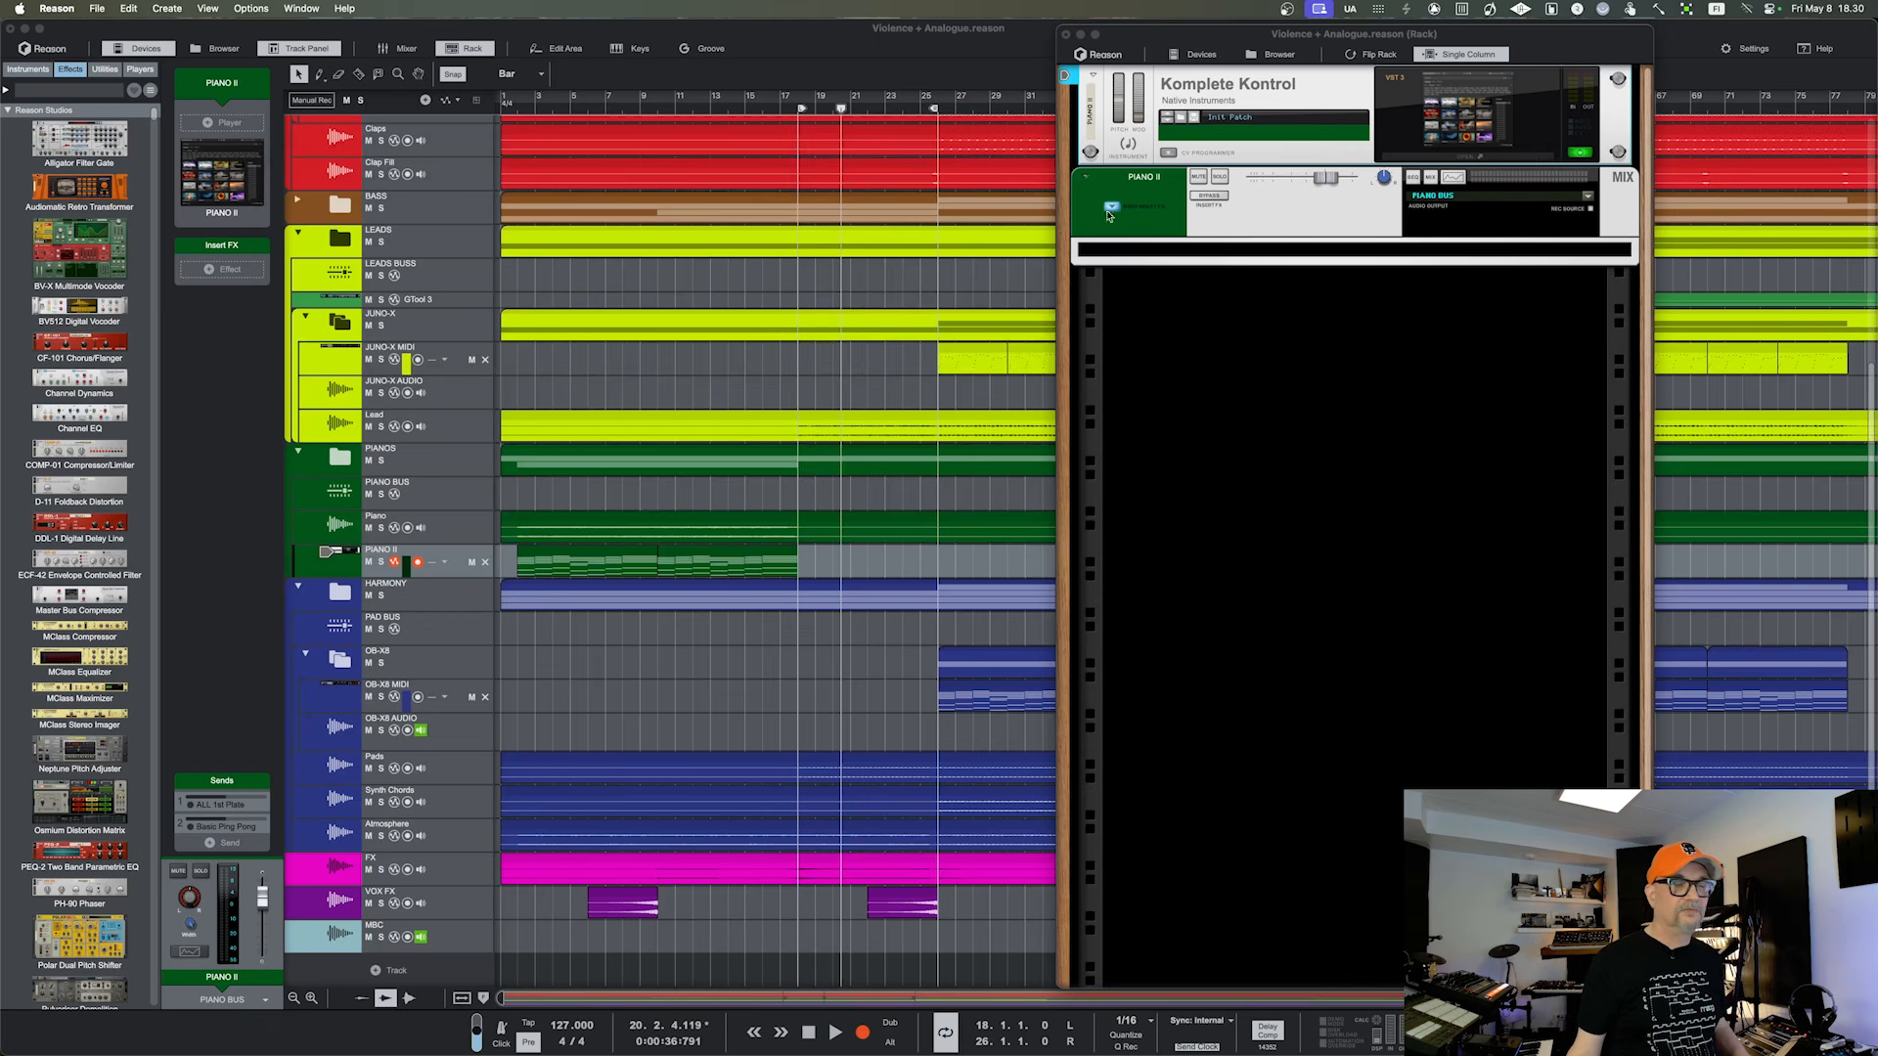
Select the PAD BUS and the OB-X8 AUDIO track, and check the rear cabling of the OB-X8 AUDIO insert effects
{"action": "left_click", "coordinate": [325, 624]}
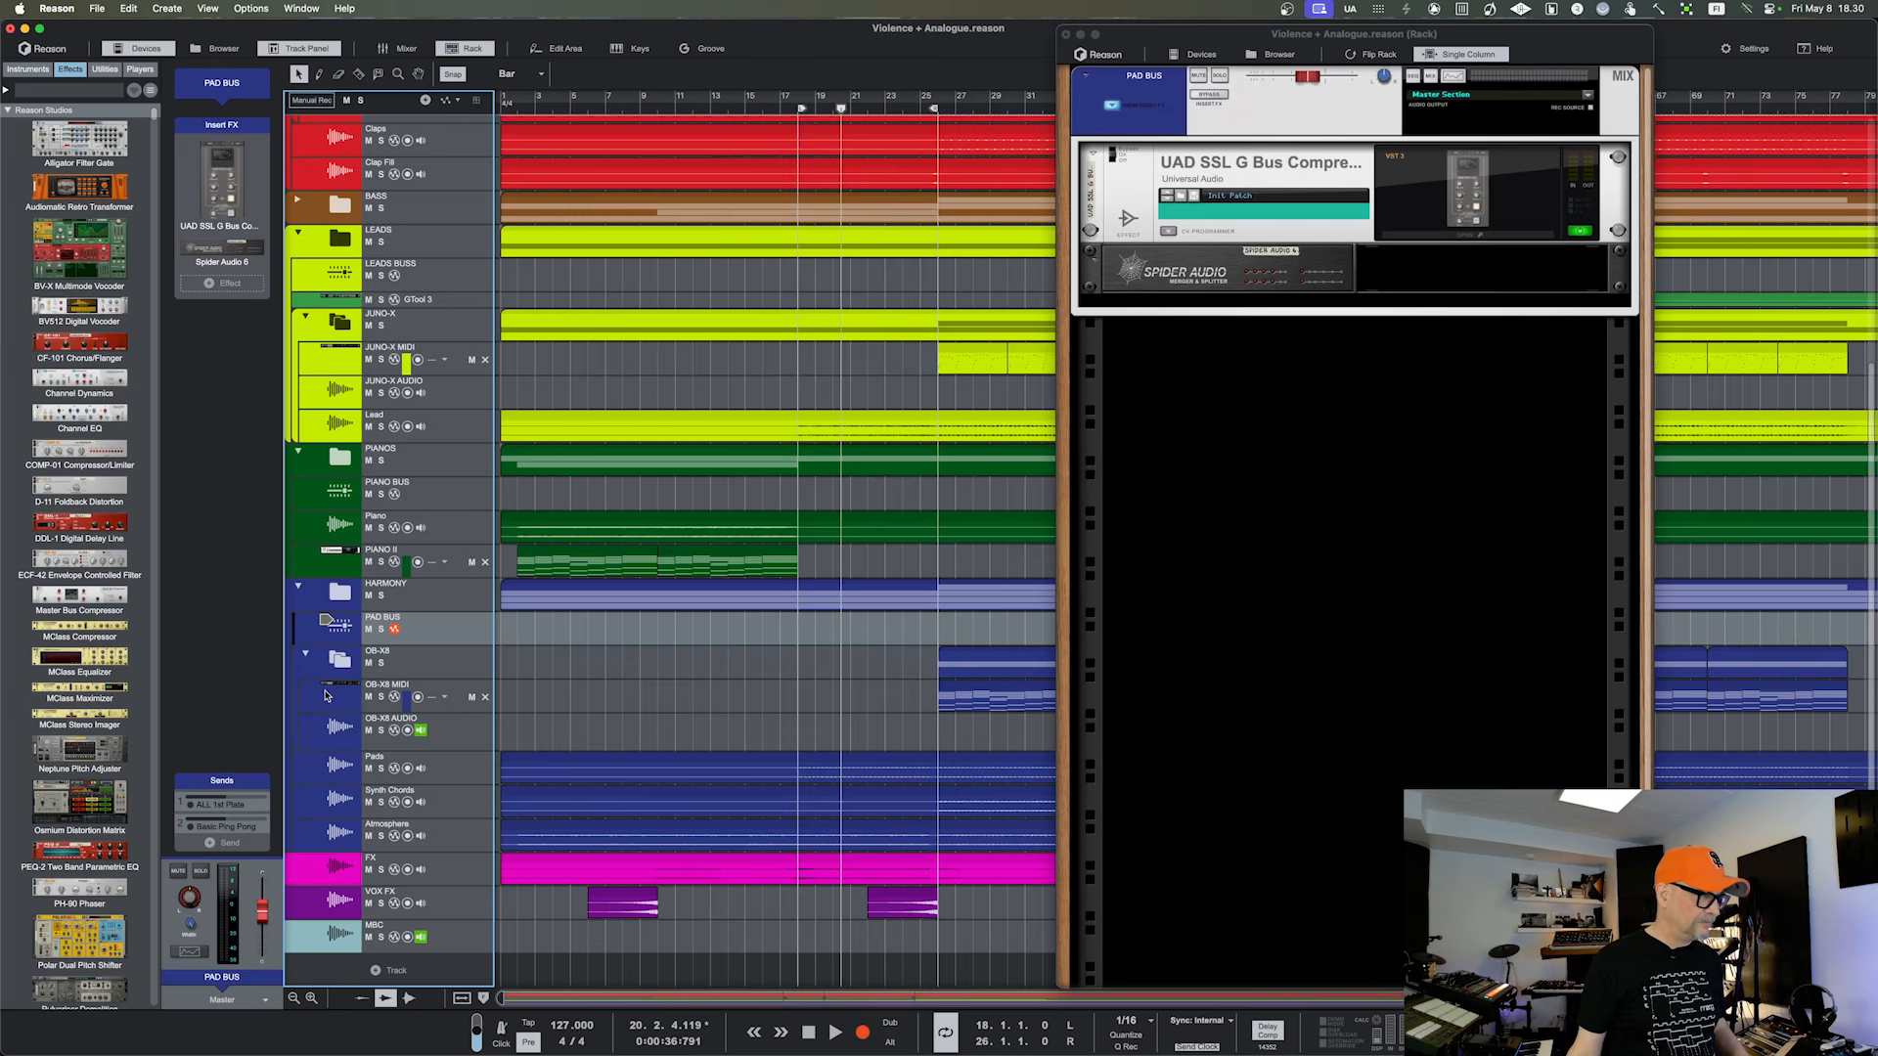
{"action": "left_click", "coordinate": [329, 726]}
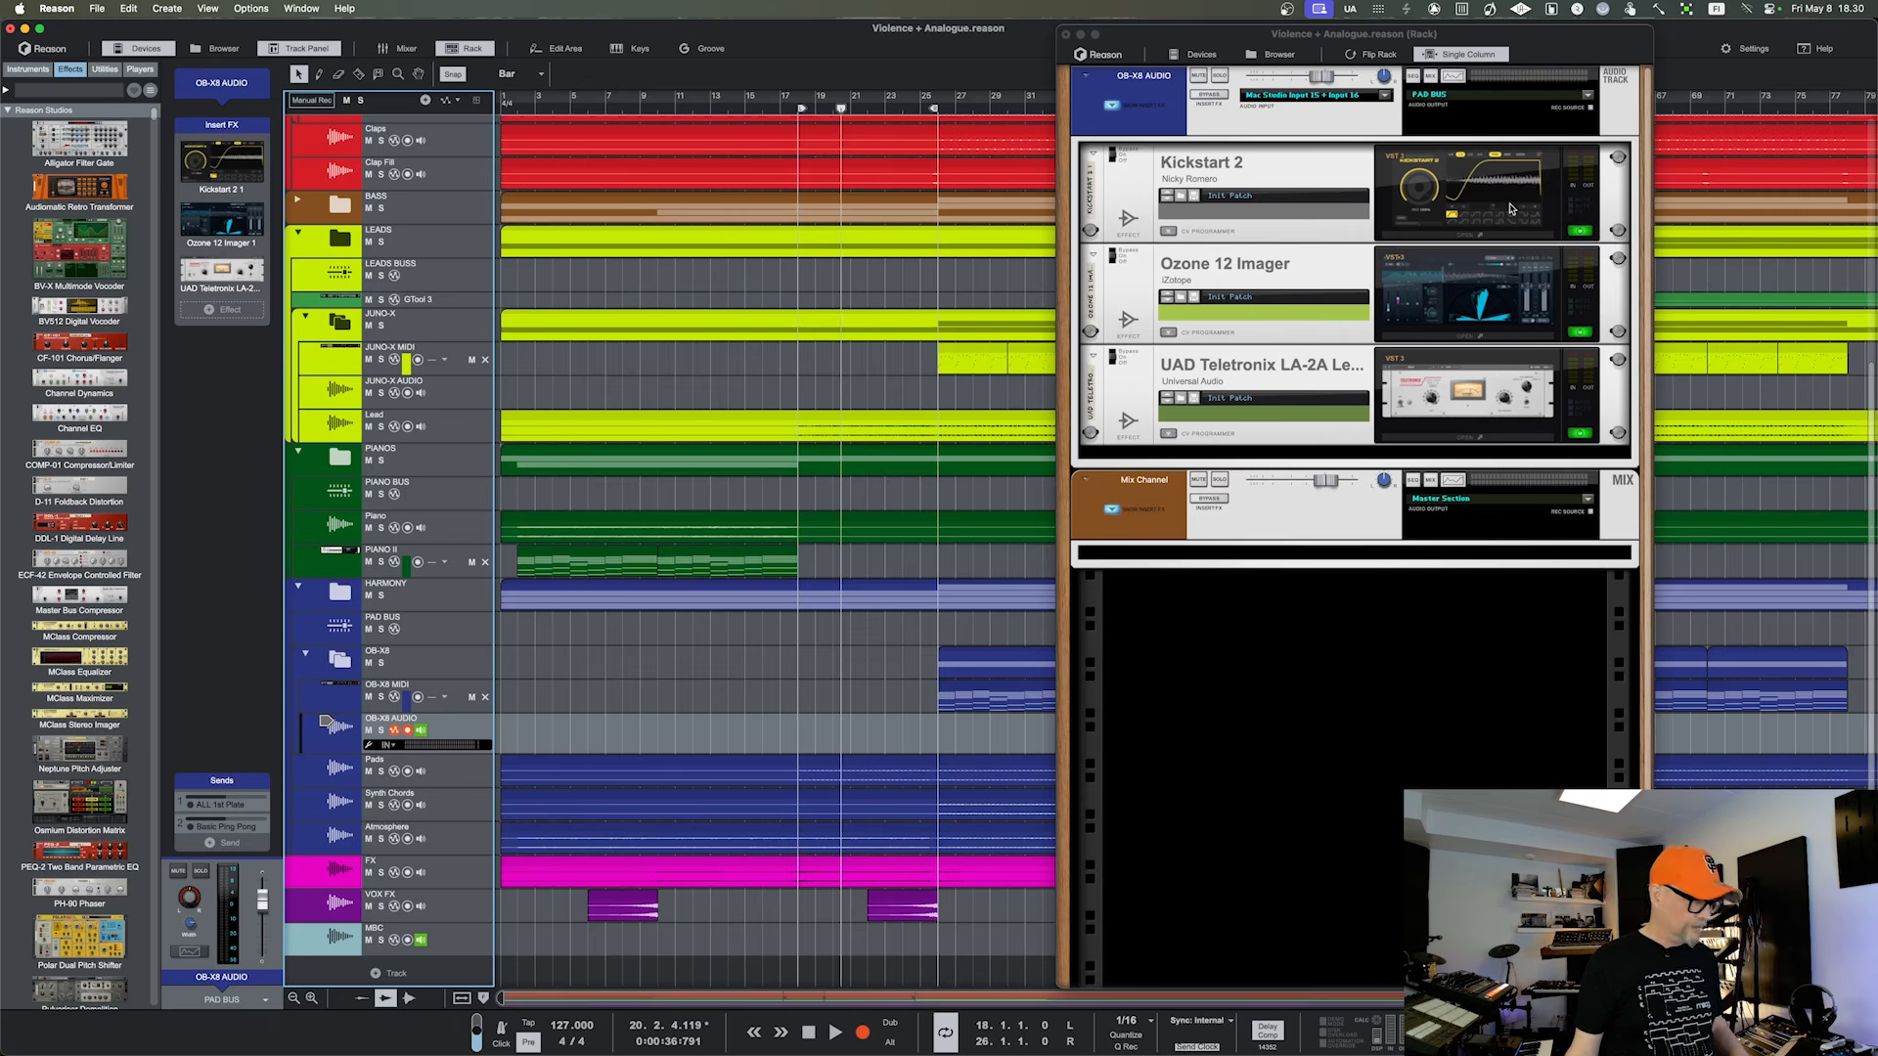
{"action": "key", "text": "Tab"}
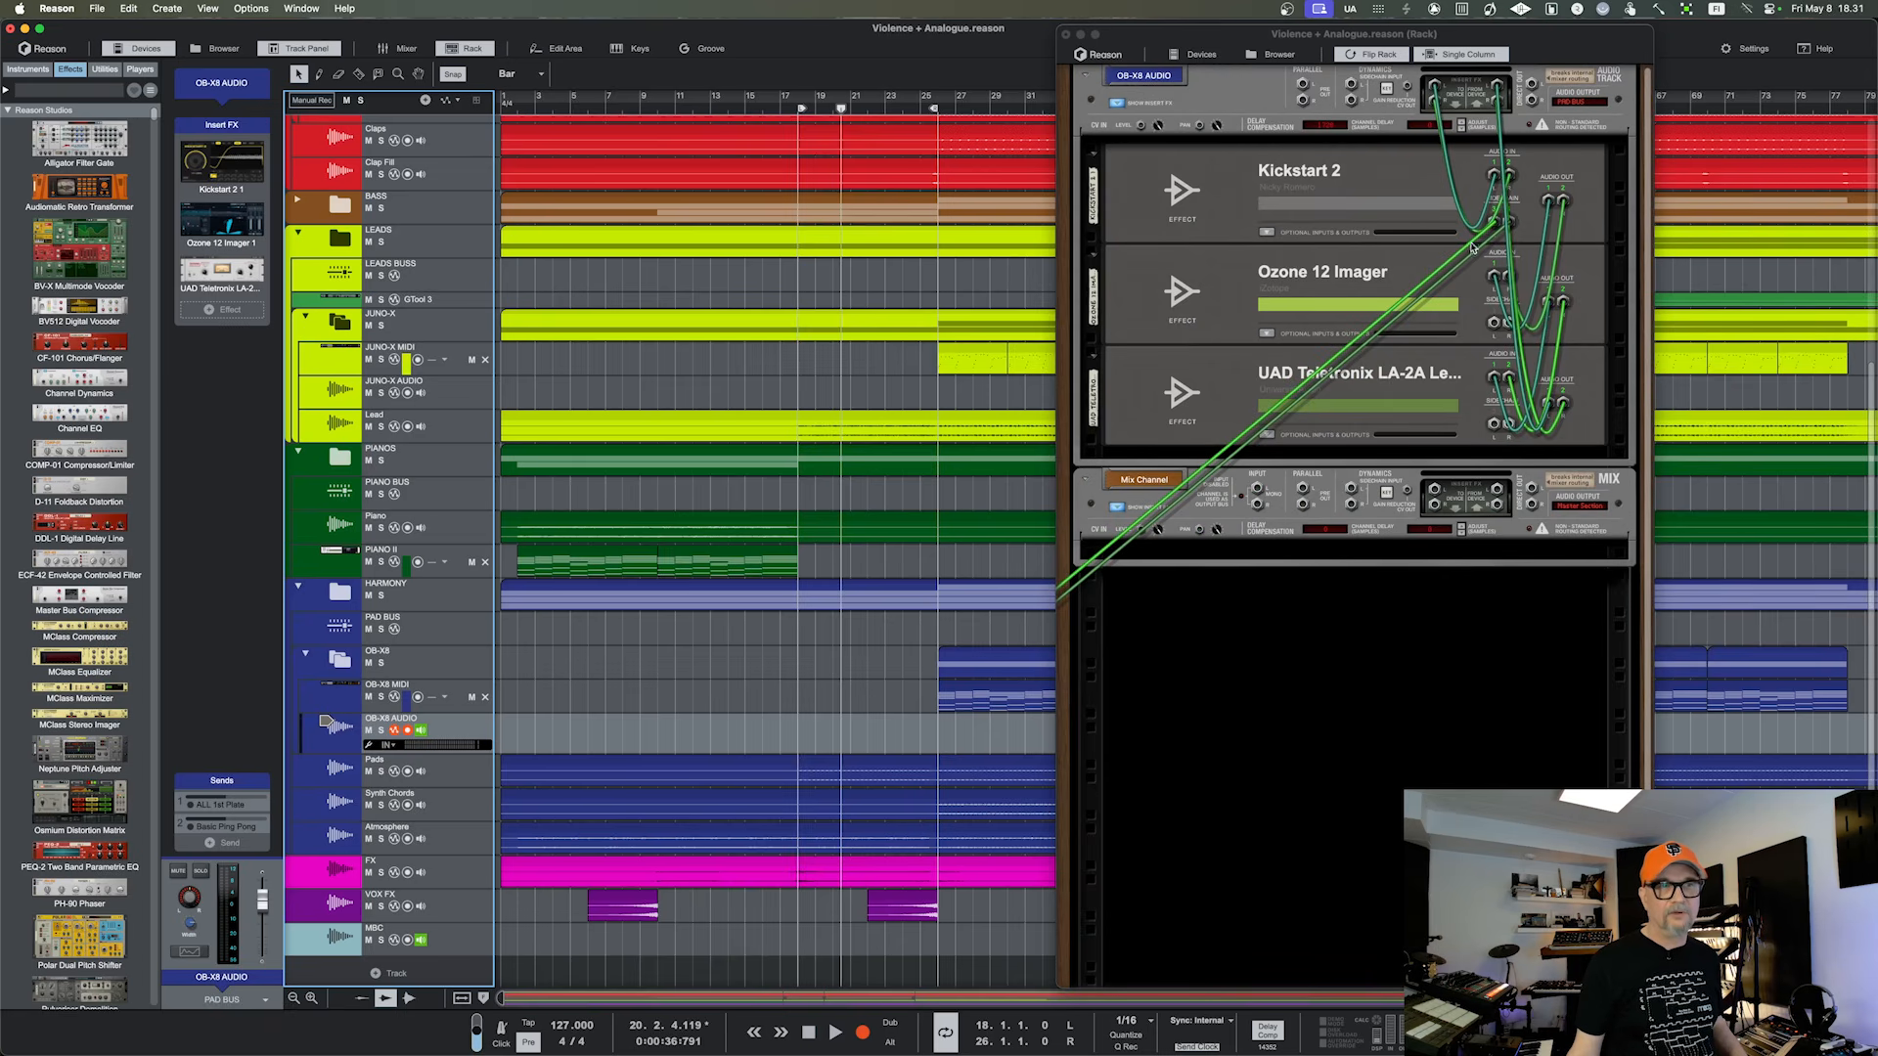
{"action": "key", "text": "Tab"}
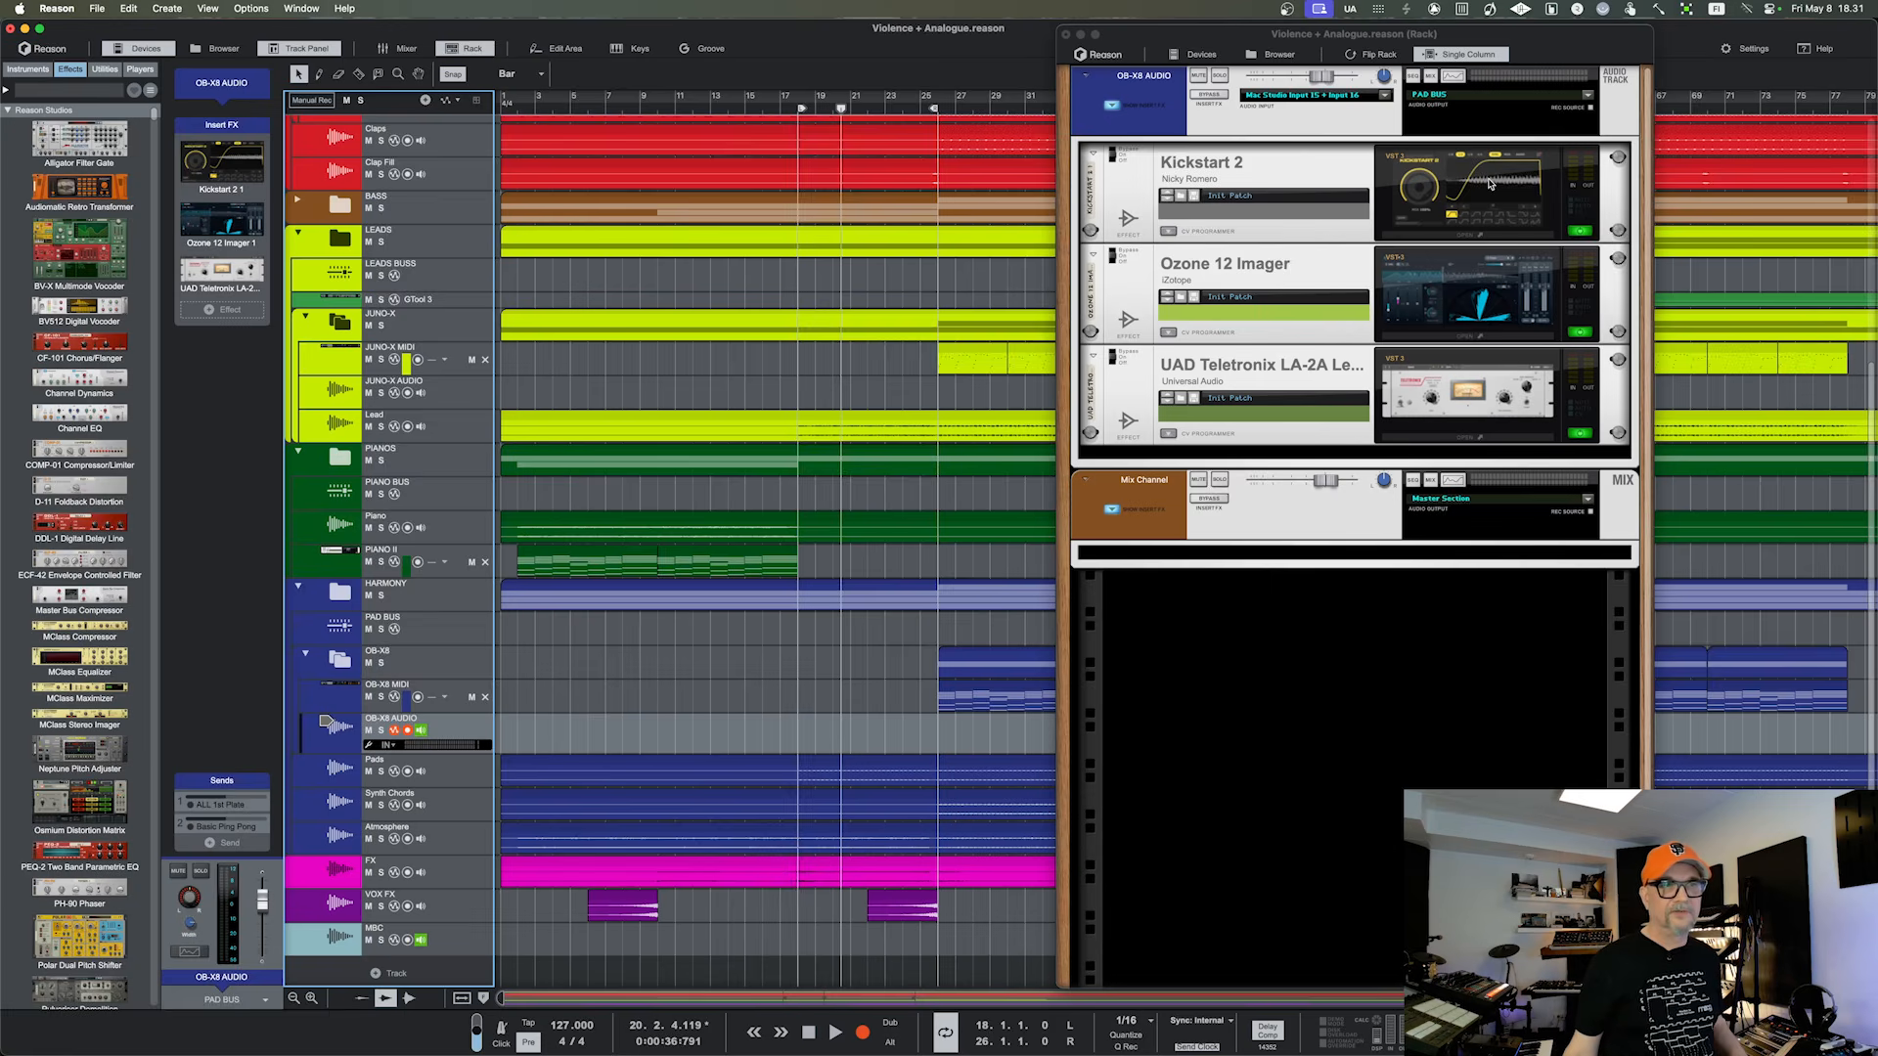
View the Kickstart 2 plug-in window of the OB-X8 AUDIO track, close it and select the device in the rack
{"action": "left_click", "coordinate": [1490, 183]}
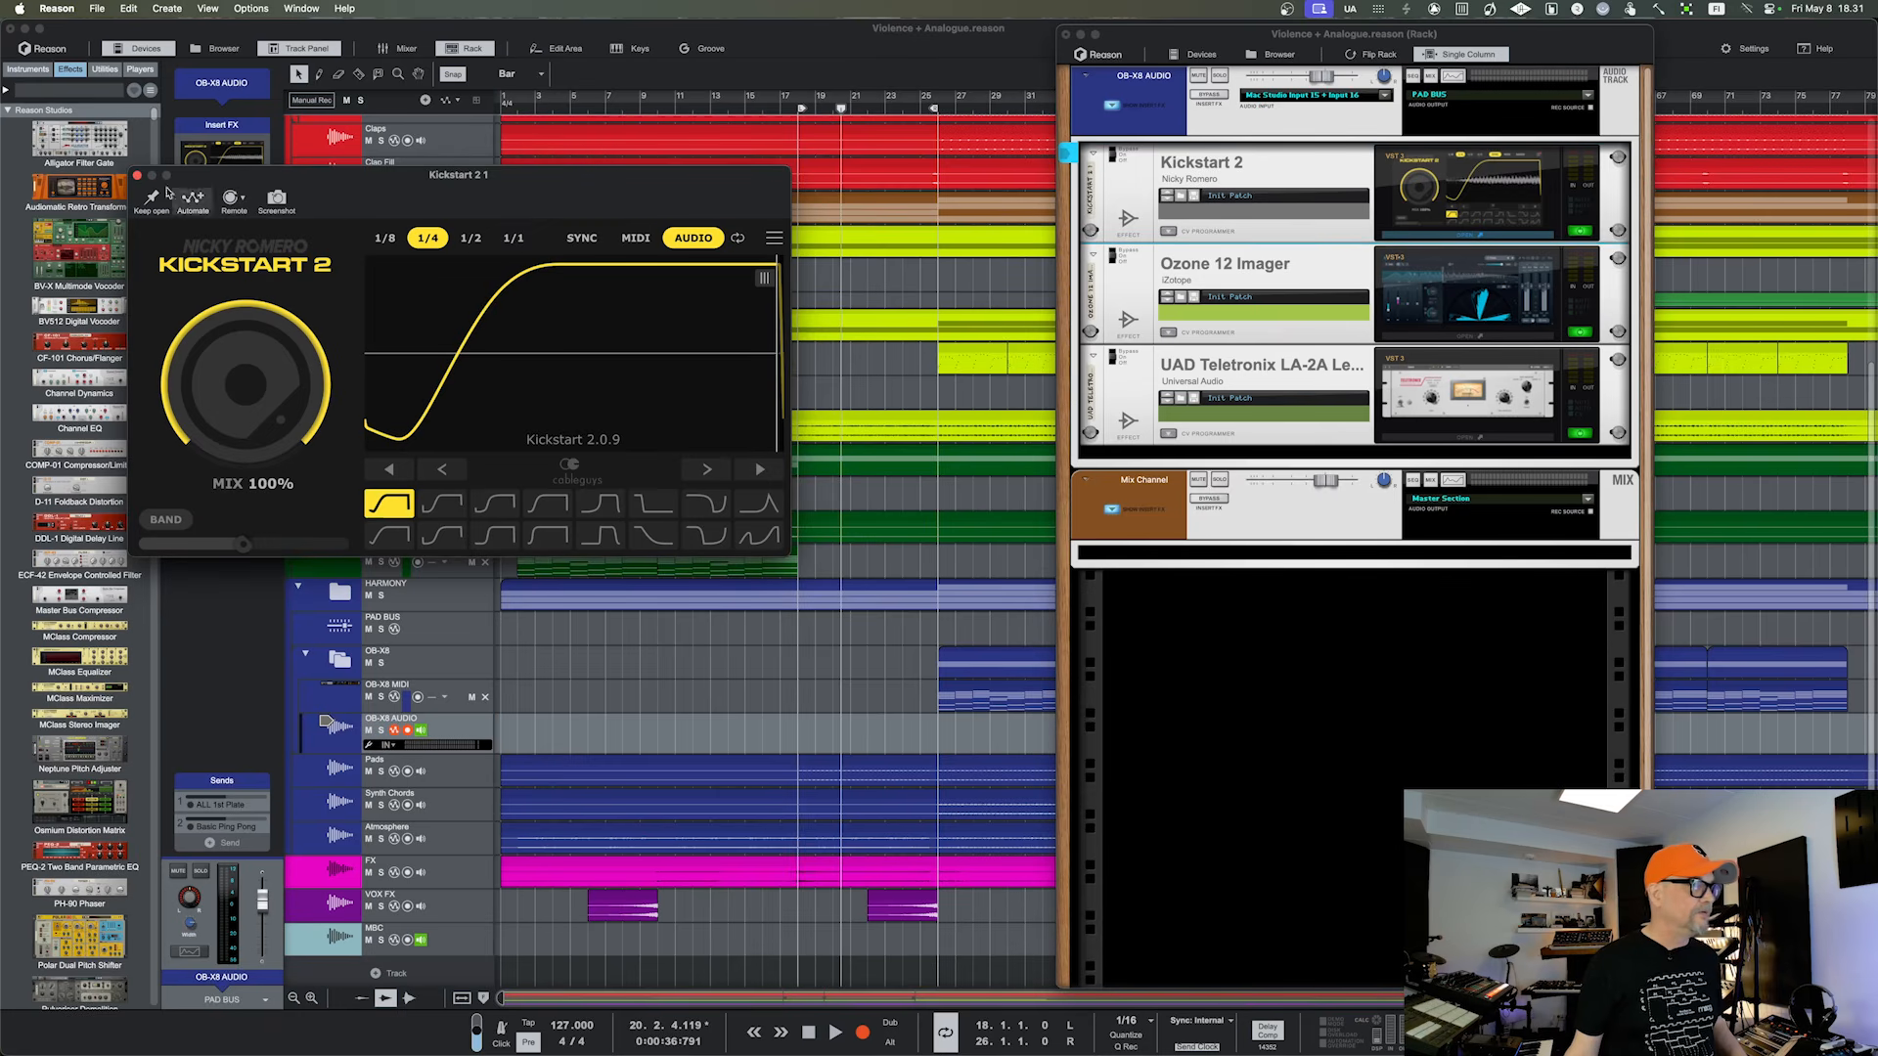
{"action": "left_click", "coordinate": [136, 175]}
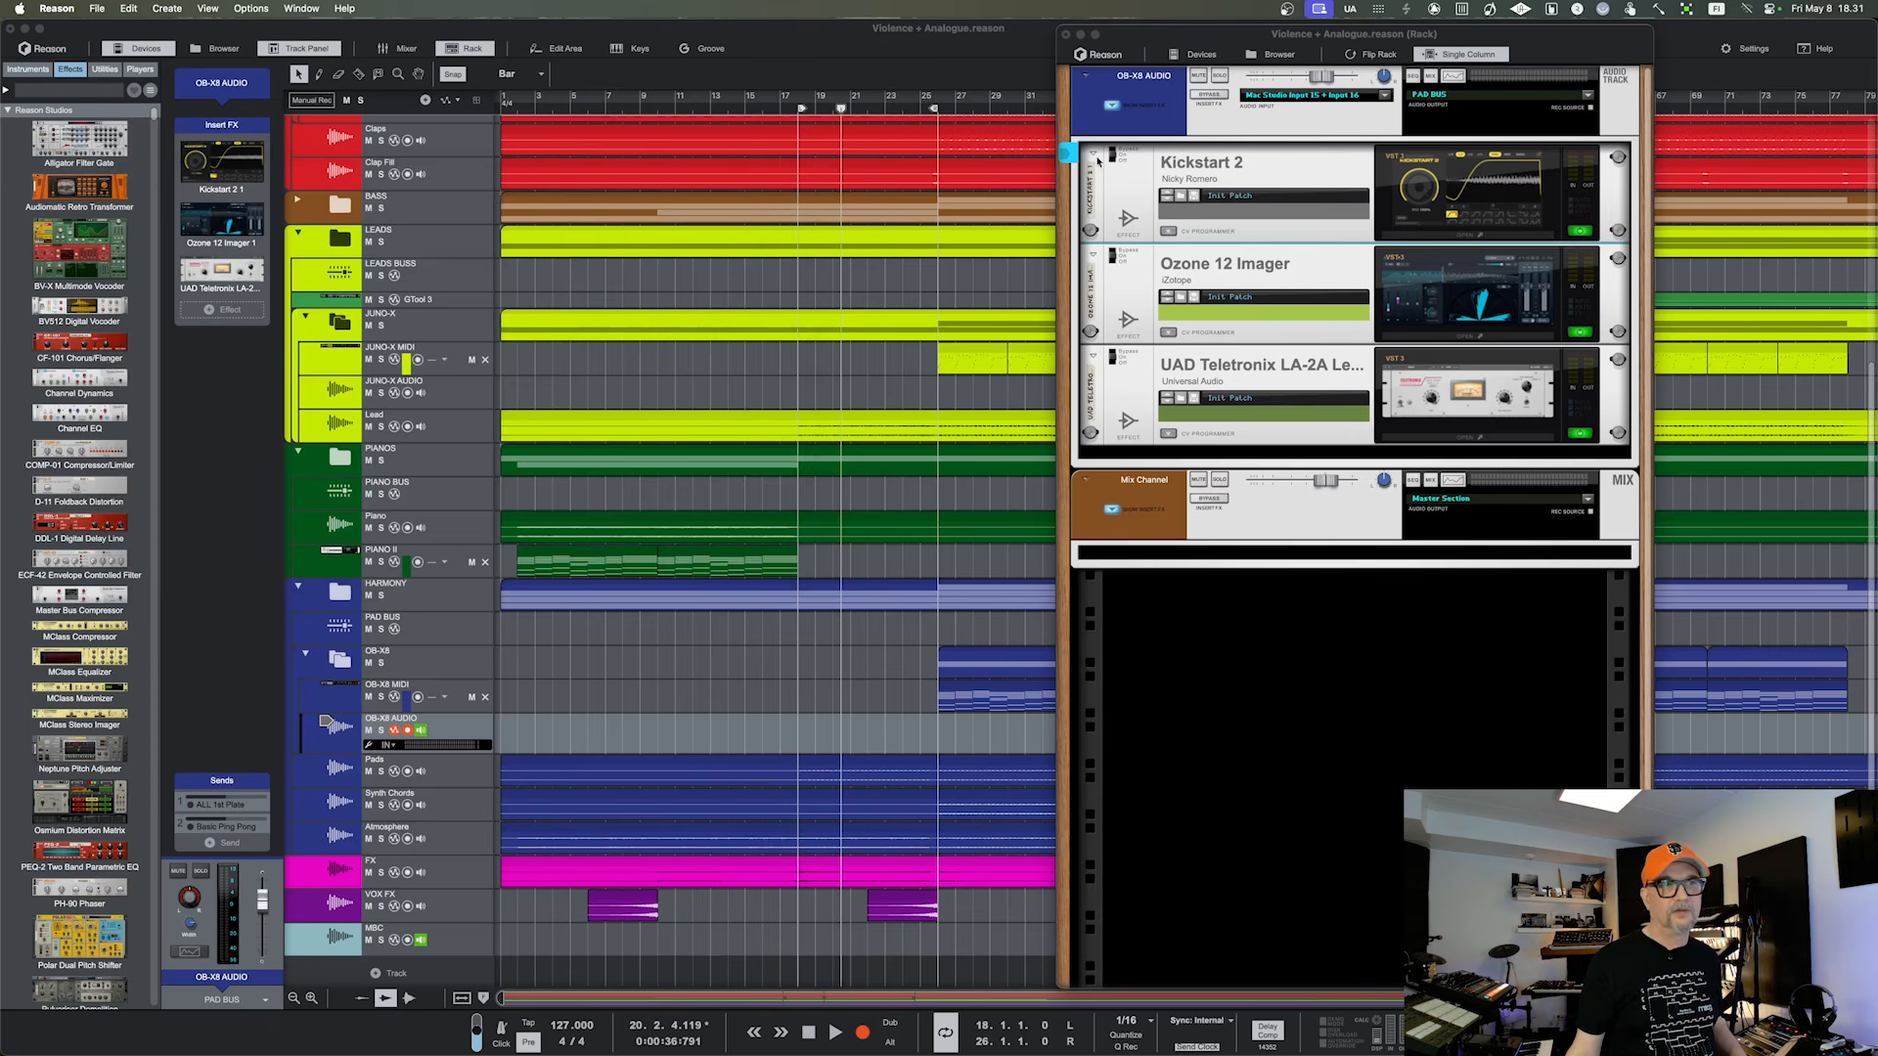
{"action": "left_click", "coordinate": [1164, 183]}
Flip the rack to its rear side and widen the rack window to span several device columns
{"action": "key", "text": "Tab"}
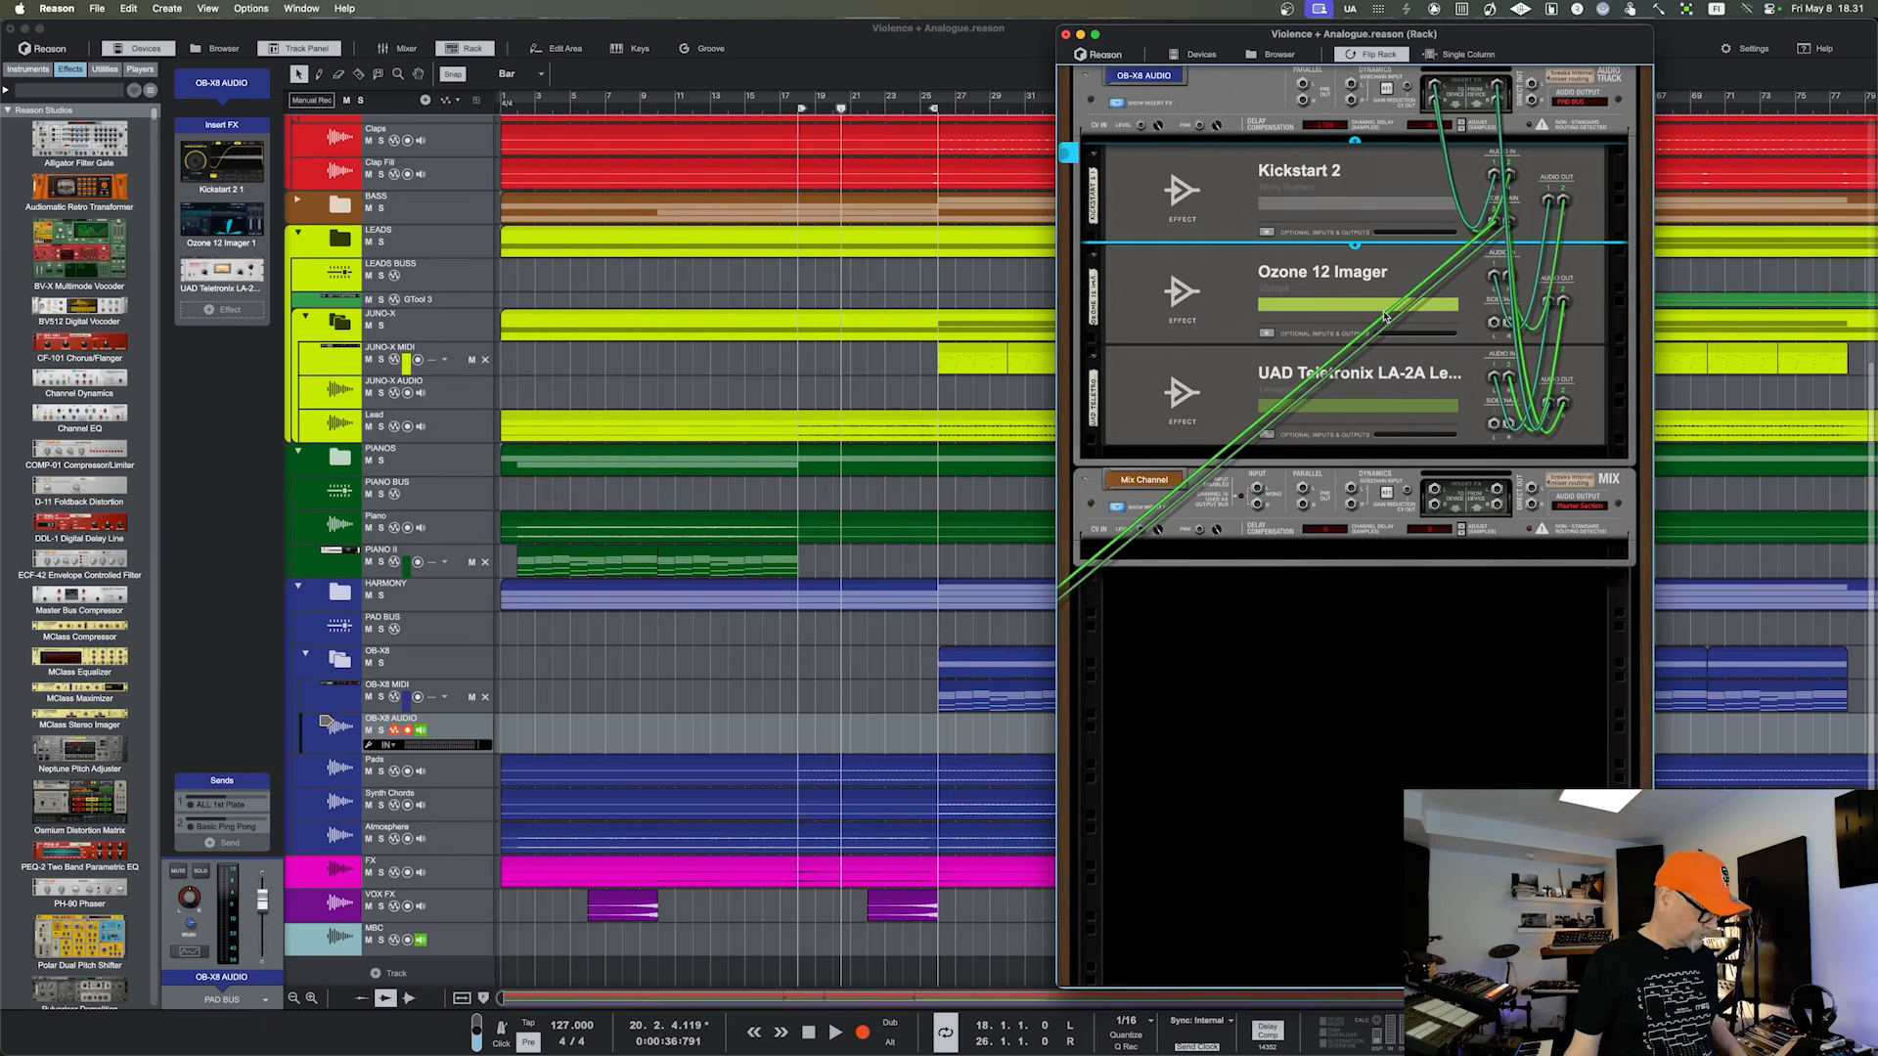
{"action": "scroll", "coordinate": [1384, 316], "scroll_direction": "left", "scroll_amount": 10}
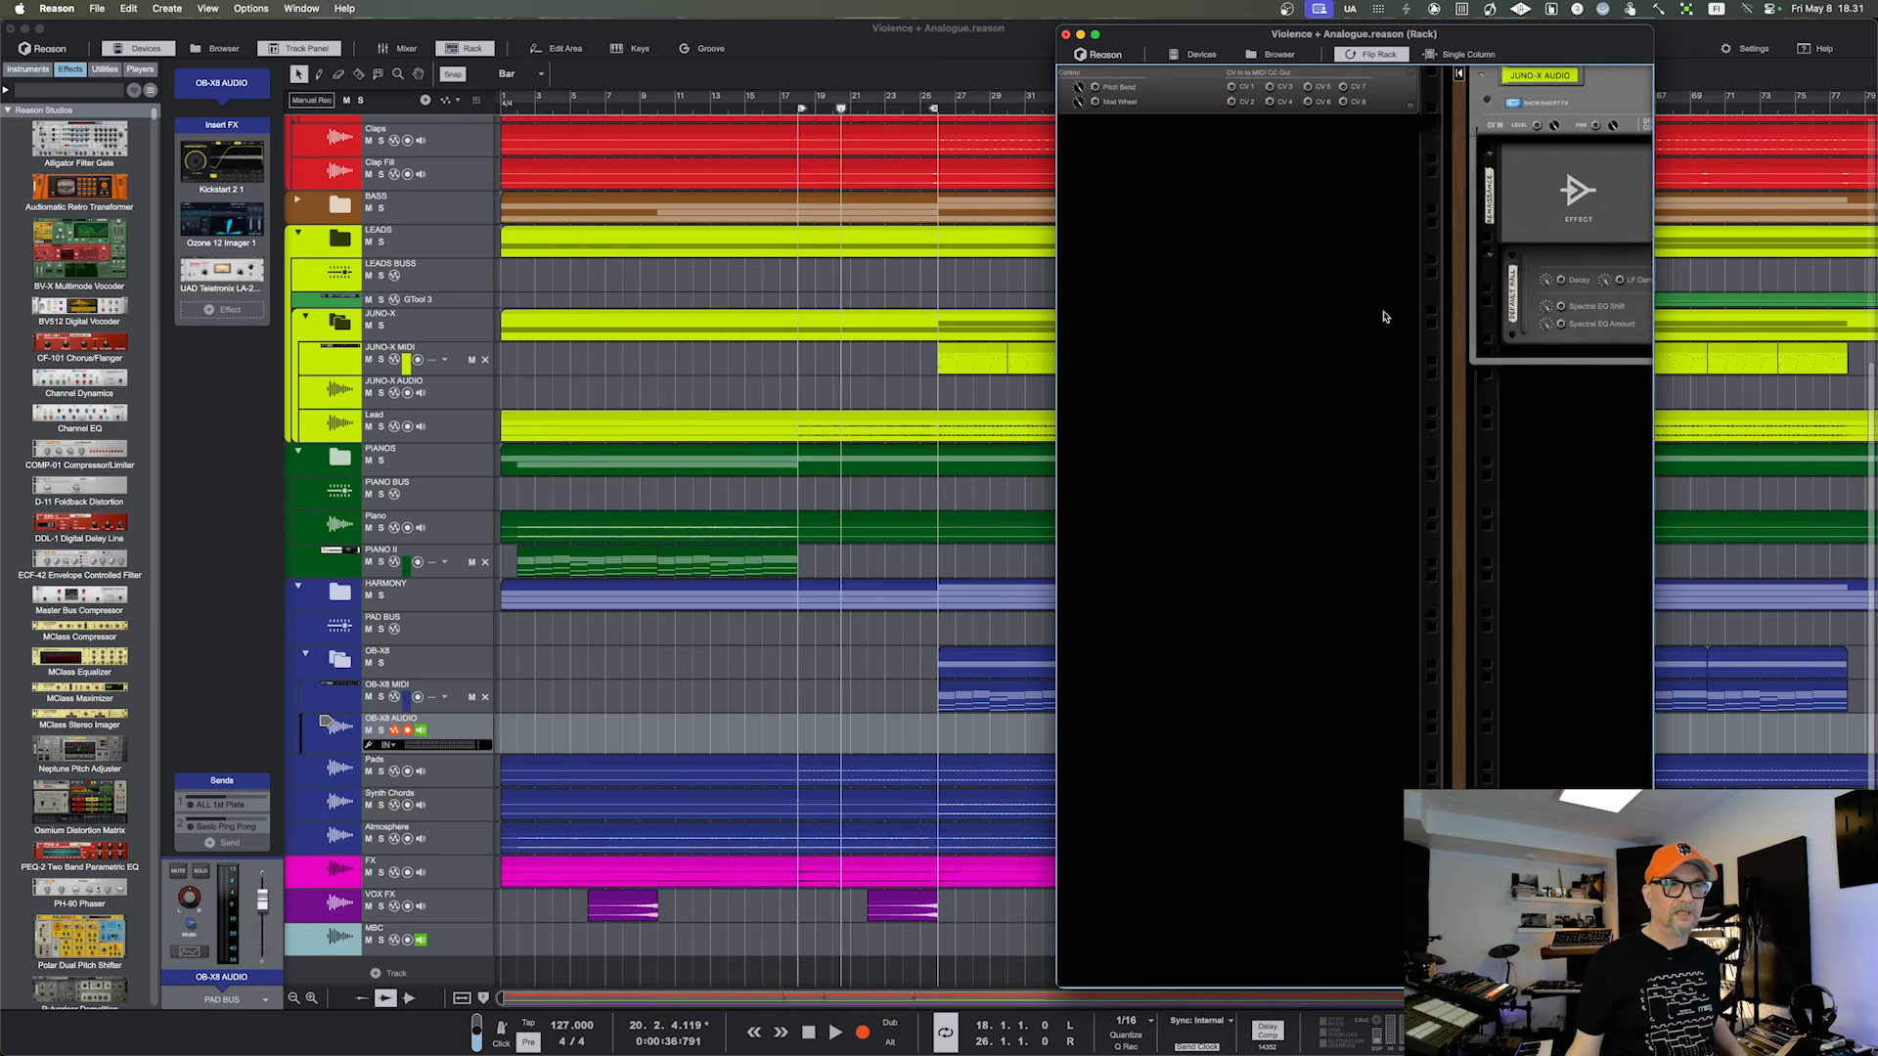
{"action": "left_click_drag", "start_coordinate": [1056, 352], "coordinate": [81, 304]}
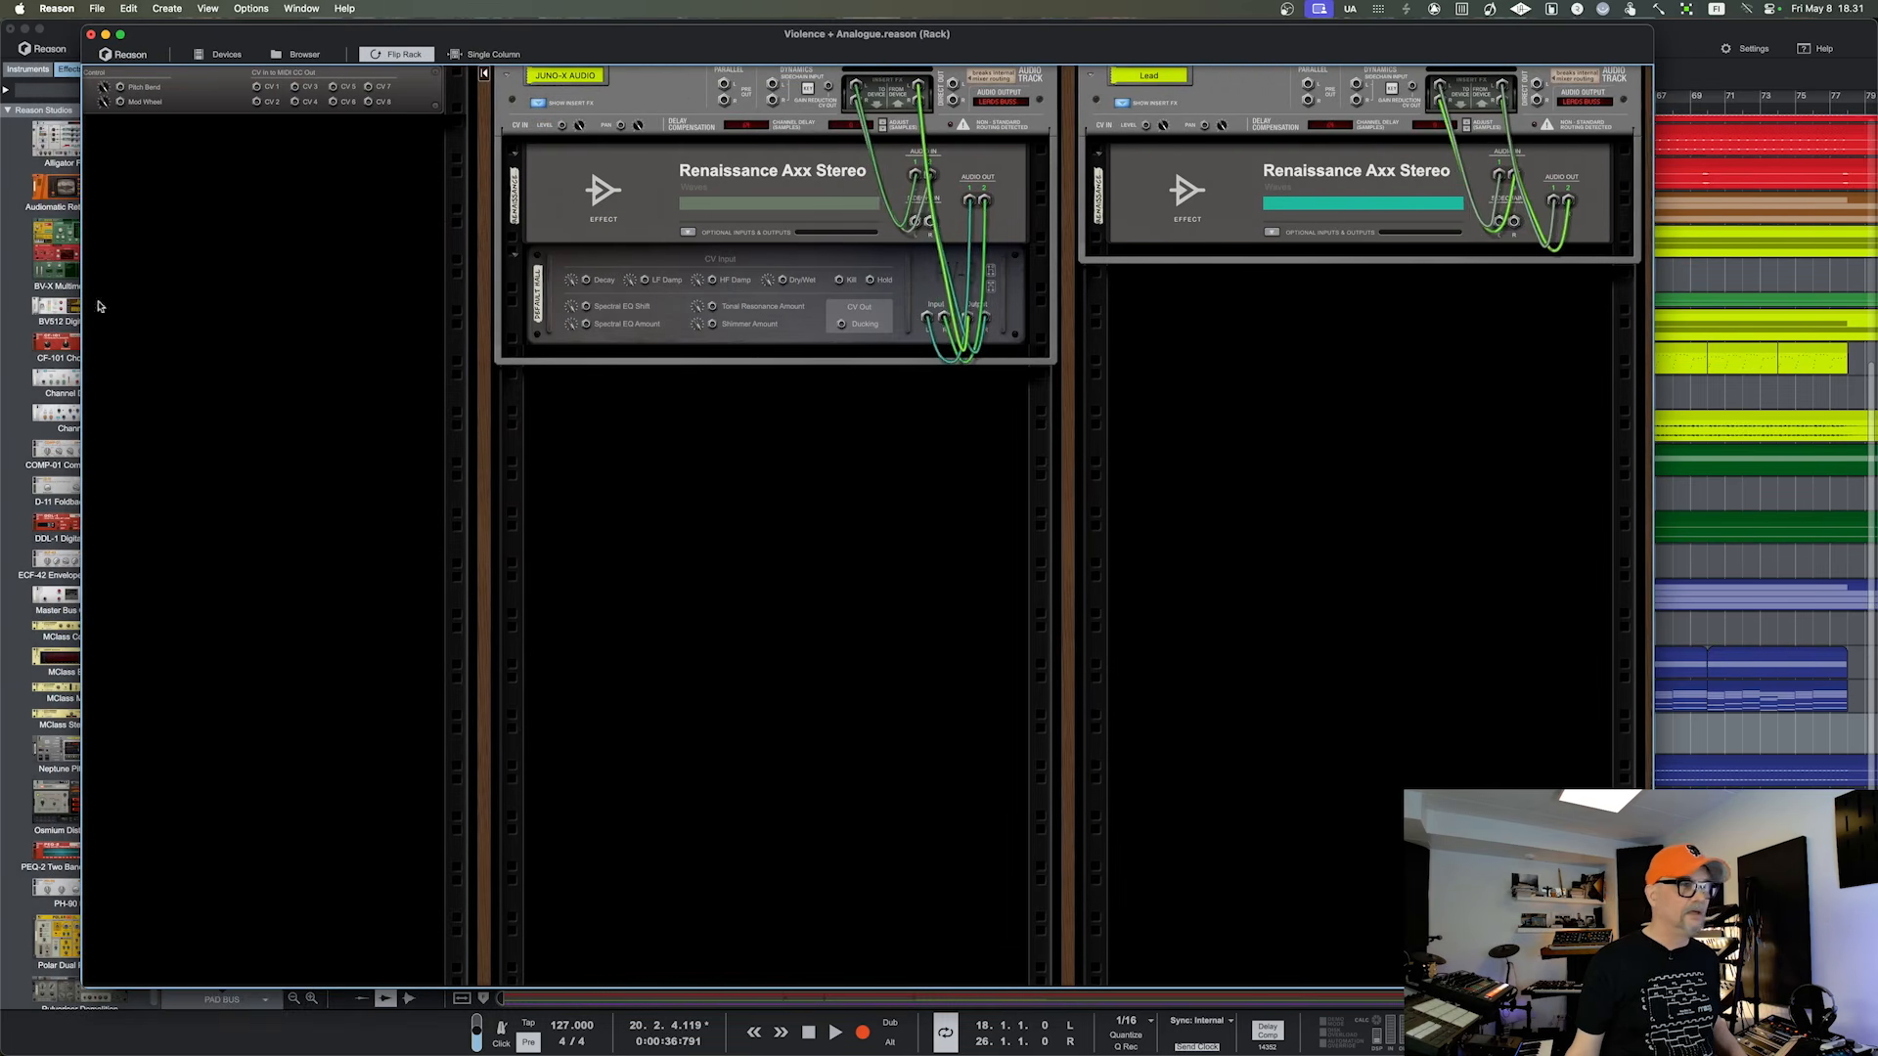
{"action": "left_click_drag", "start_coordinate": [1654, 299], "coordinate": [1807, 307]}
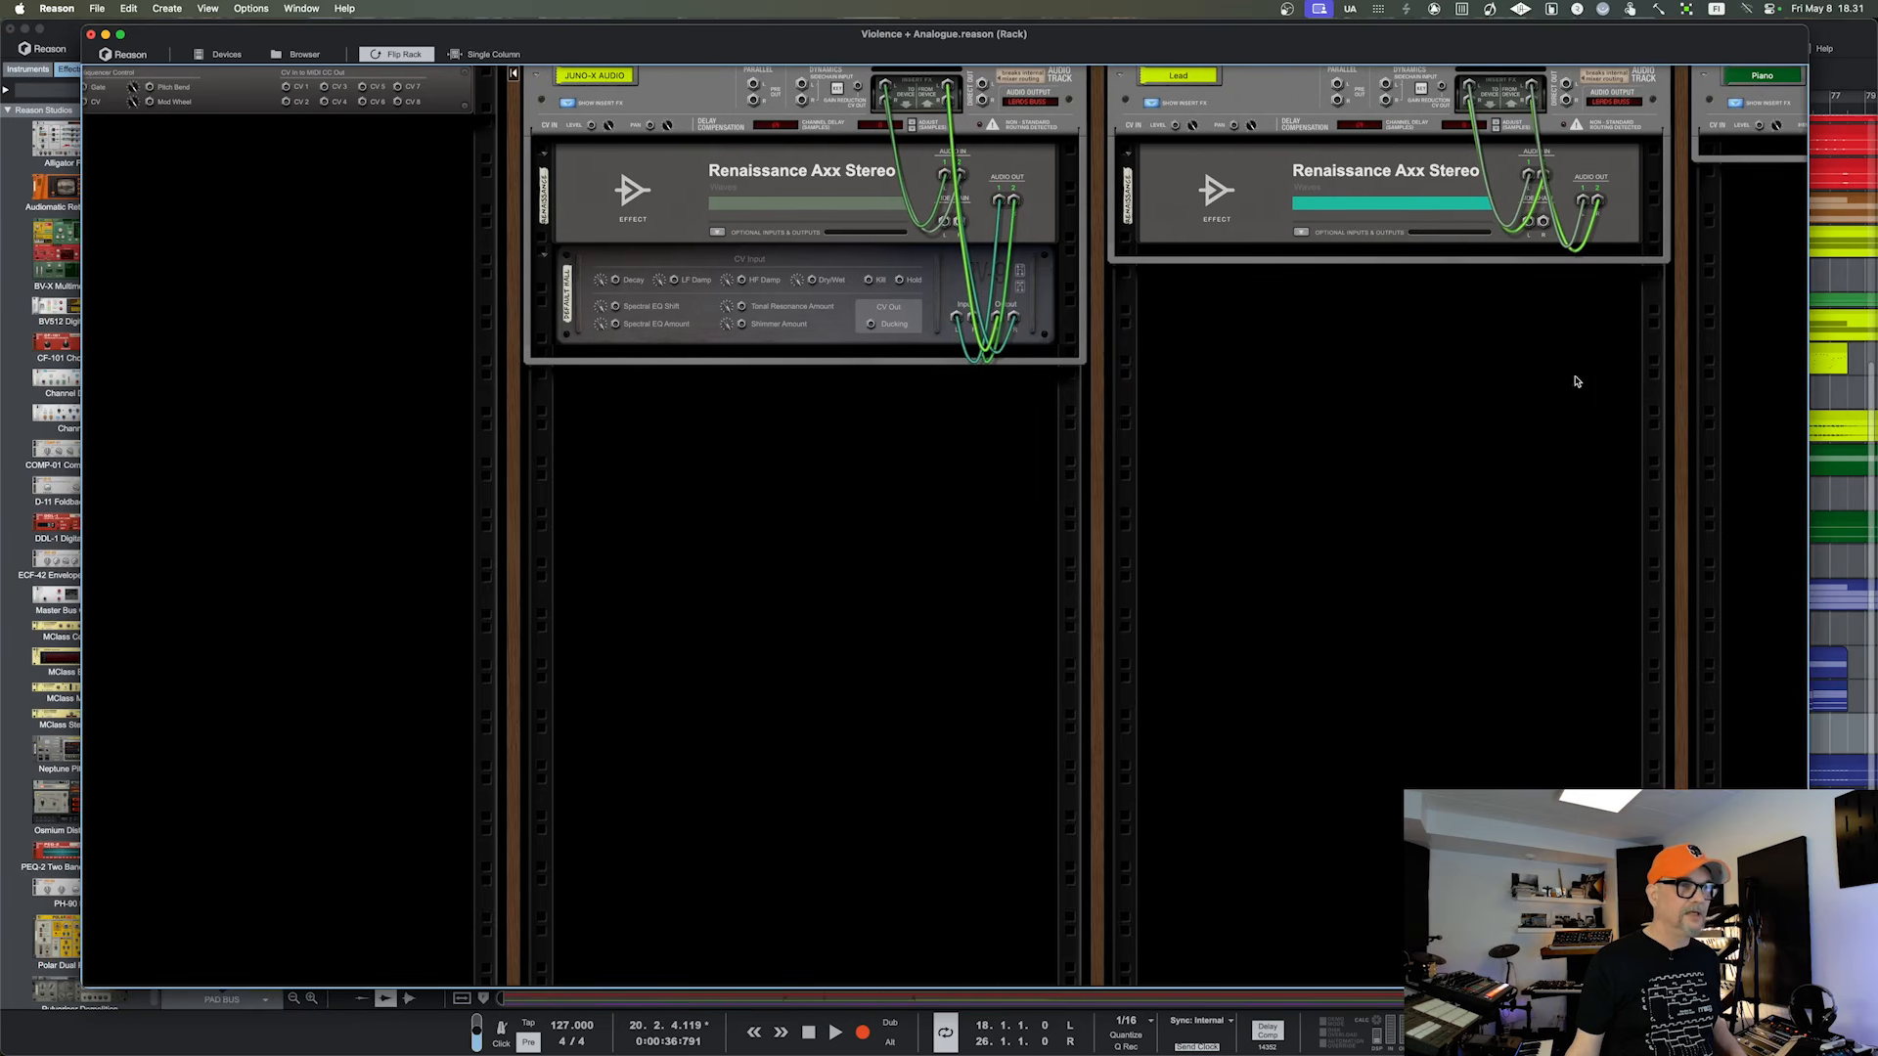
Examine the rear cabling across the rack, from the LEADS BUSS and drum channels to the Master Section and audio interface connections
{"action": "scroll", "coordinate": [1581, 379], "scroll_direction": "left", "scroll_amount": 10}
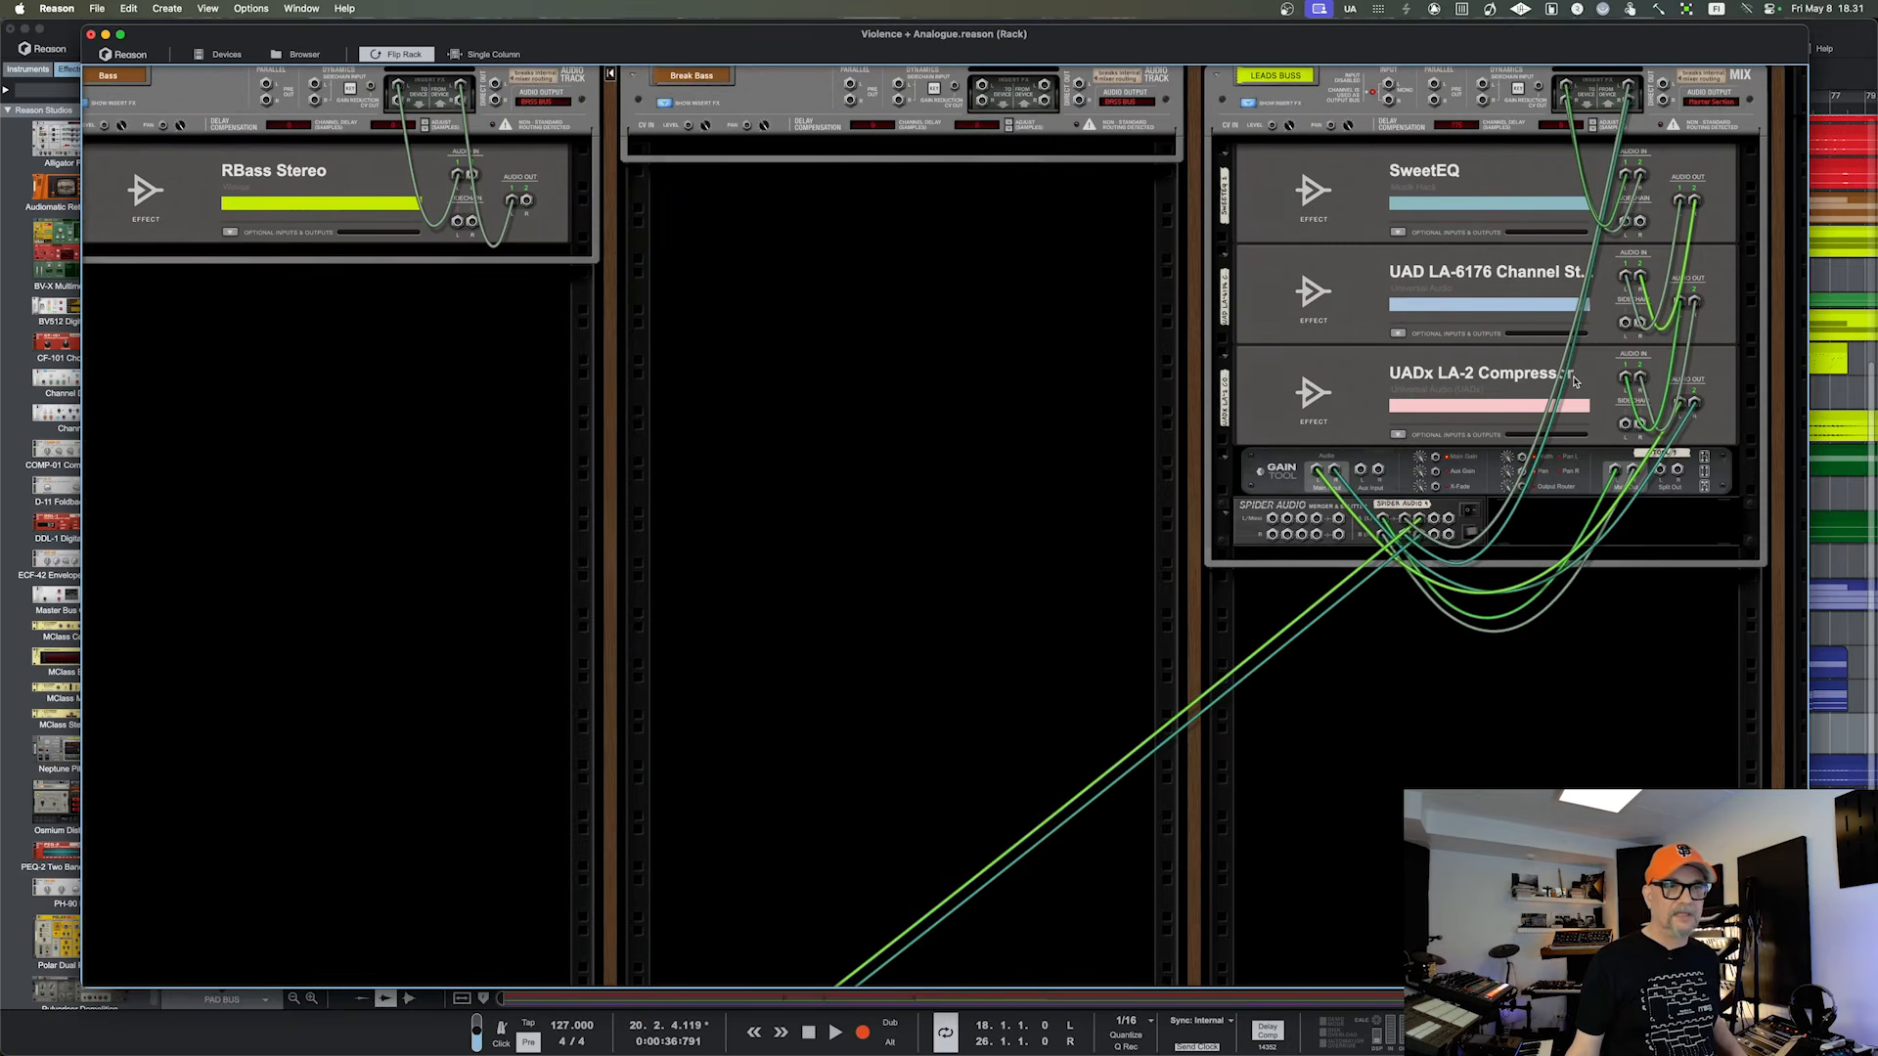
{"action": "scroll", "coordinate": [1574, 382], "scroll_direction": "left", "scroll_amount": 10}
{"action": "scroll", "coordinate": [1574, 381], "scroll_direction": "left", "scroll_amount": 10}
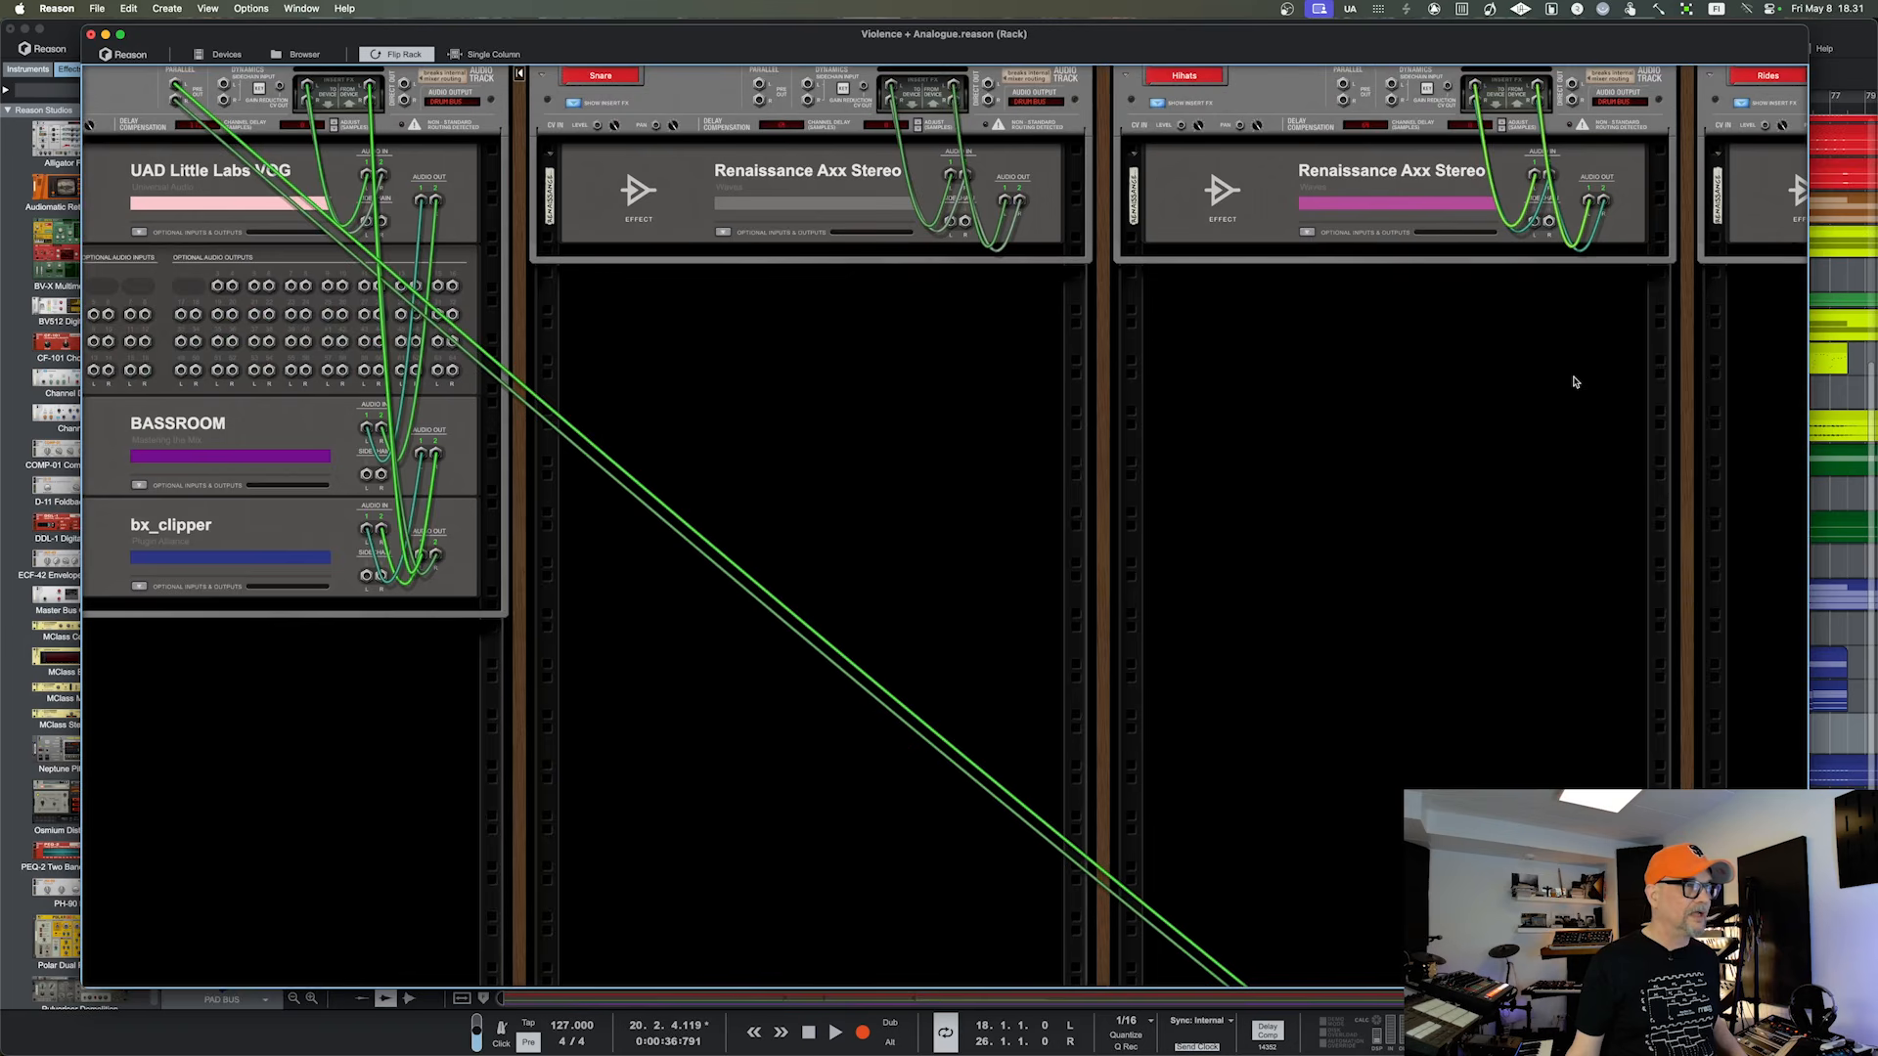
{"action": "scroll", "coordinate": [1575, 382], "scroll_direction": "left", "scroll_amount": 10}
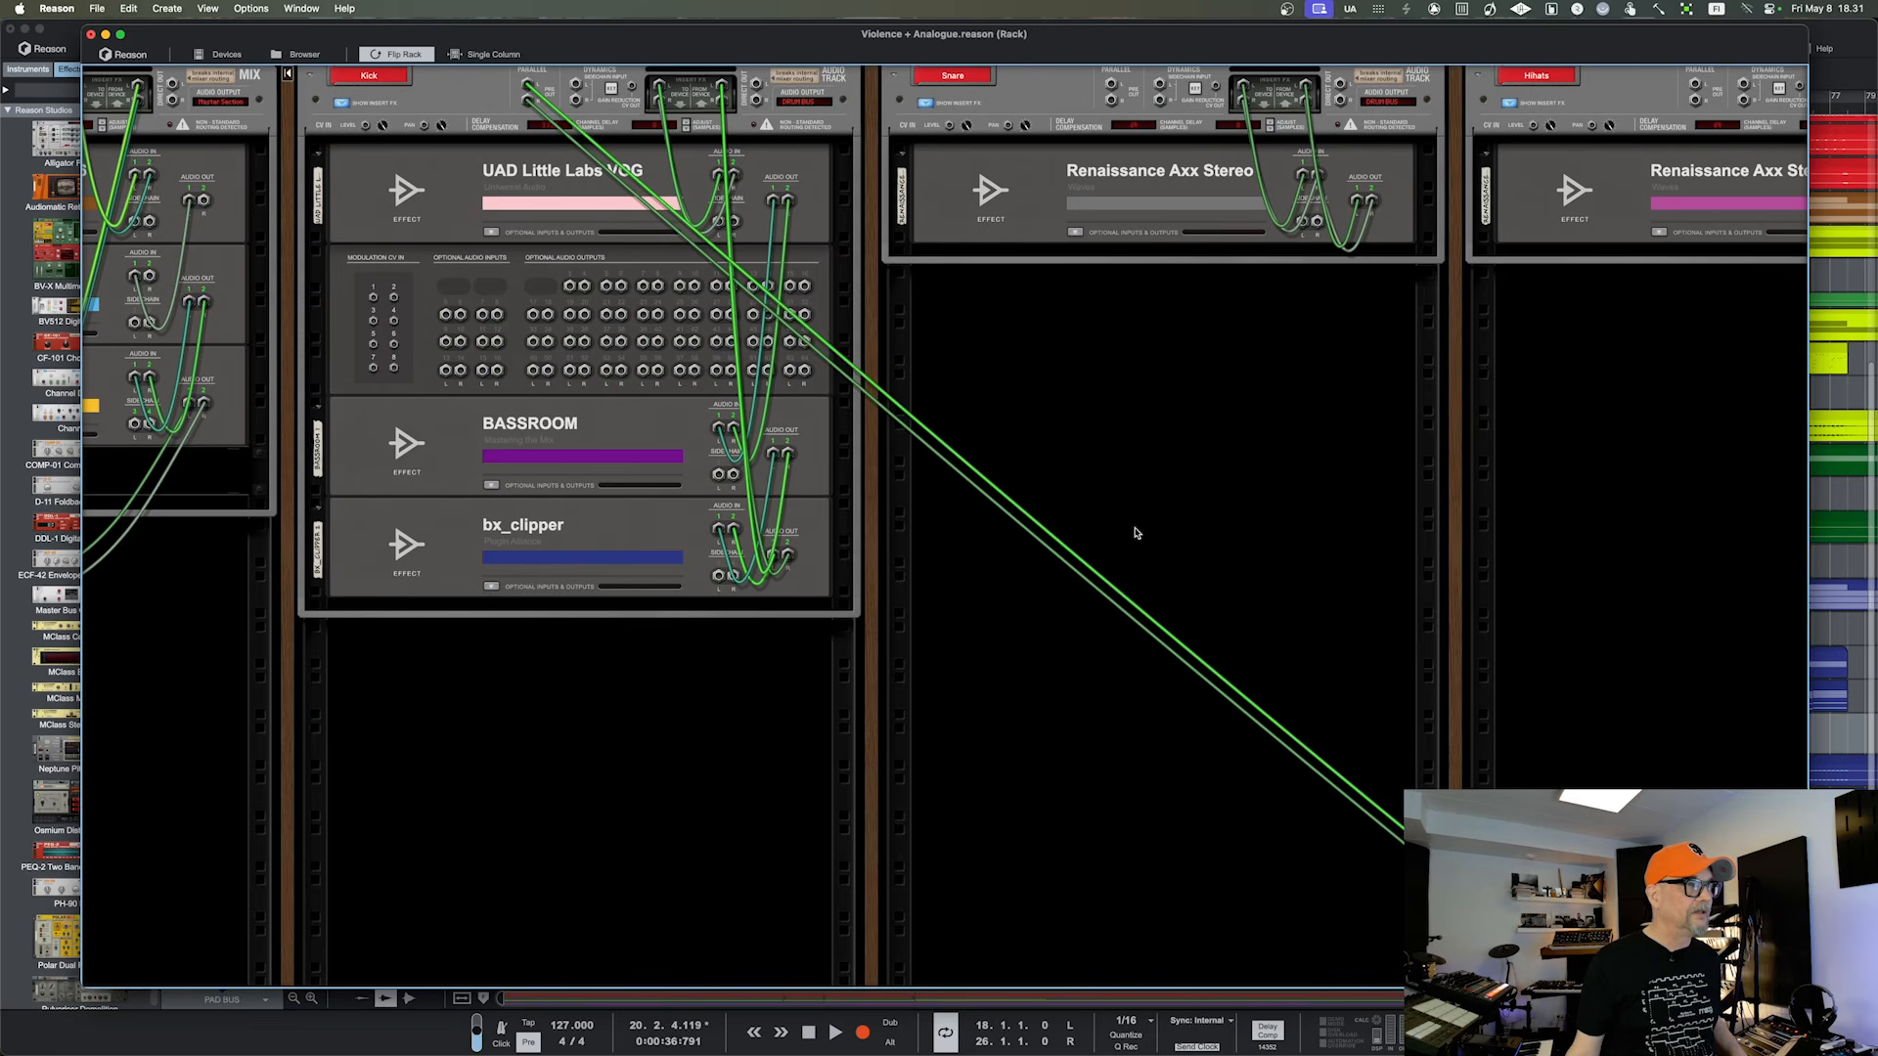
{"action": "scroll", "coordinate": [1119, 533], "scroll_direction": "left", "scroll_amount": 10}
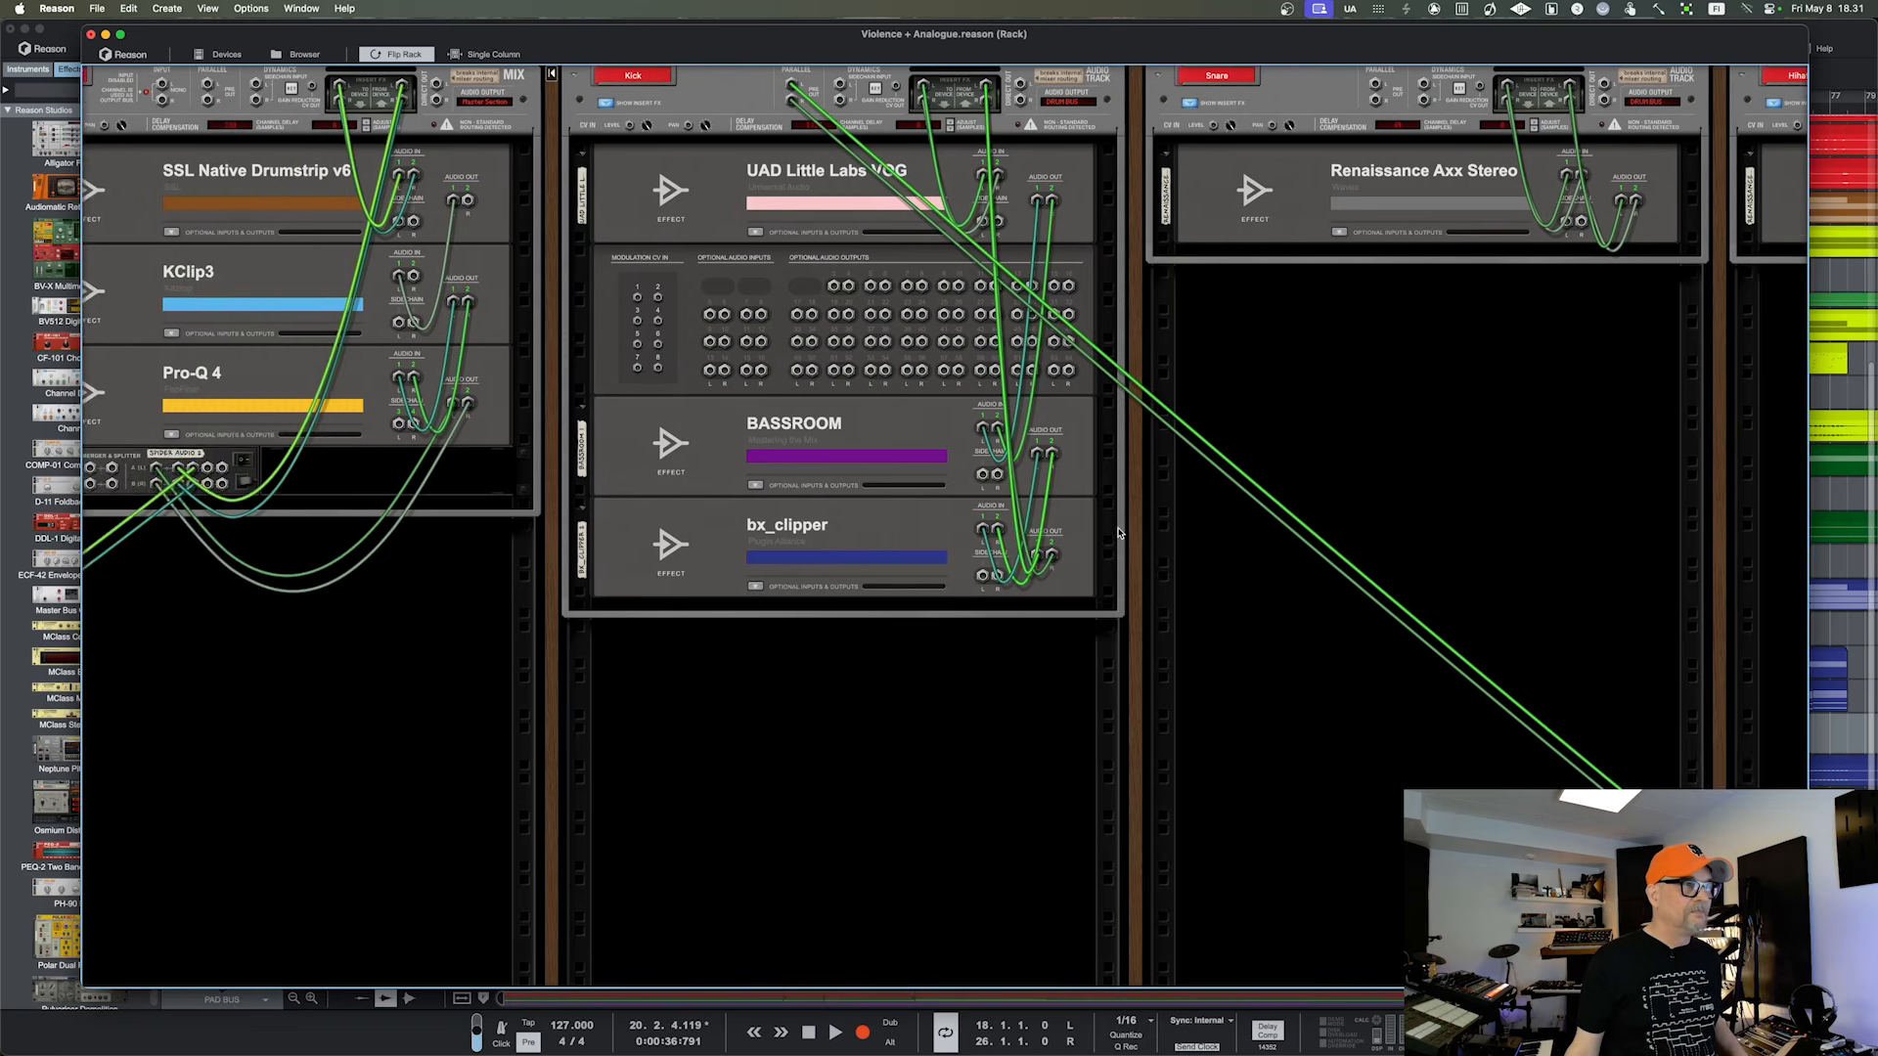
{"action": "scroll", "coordinate": [1120, 533], "scroll_direction": "left", "scroll_amount": 10}
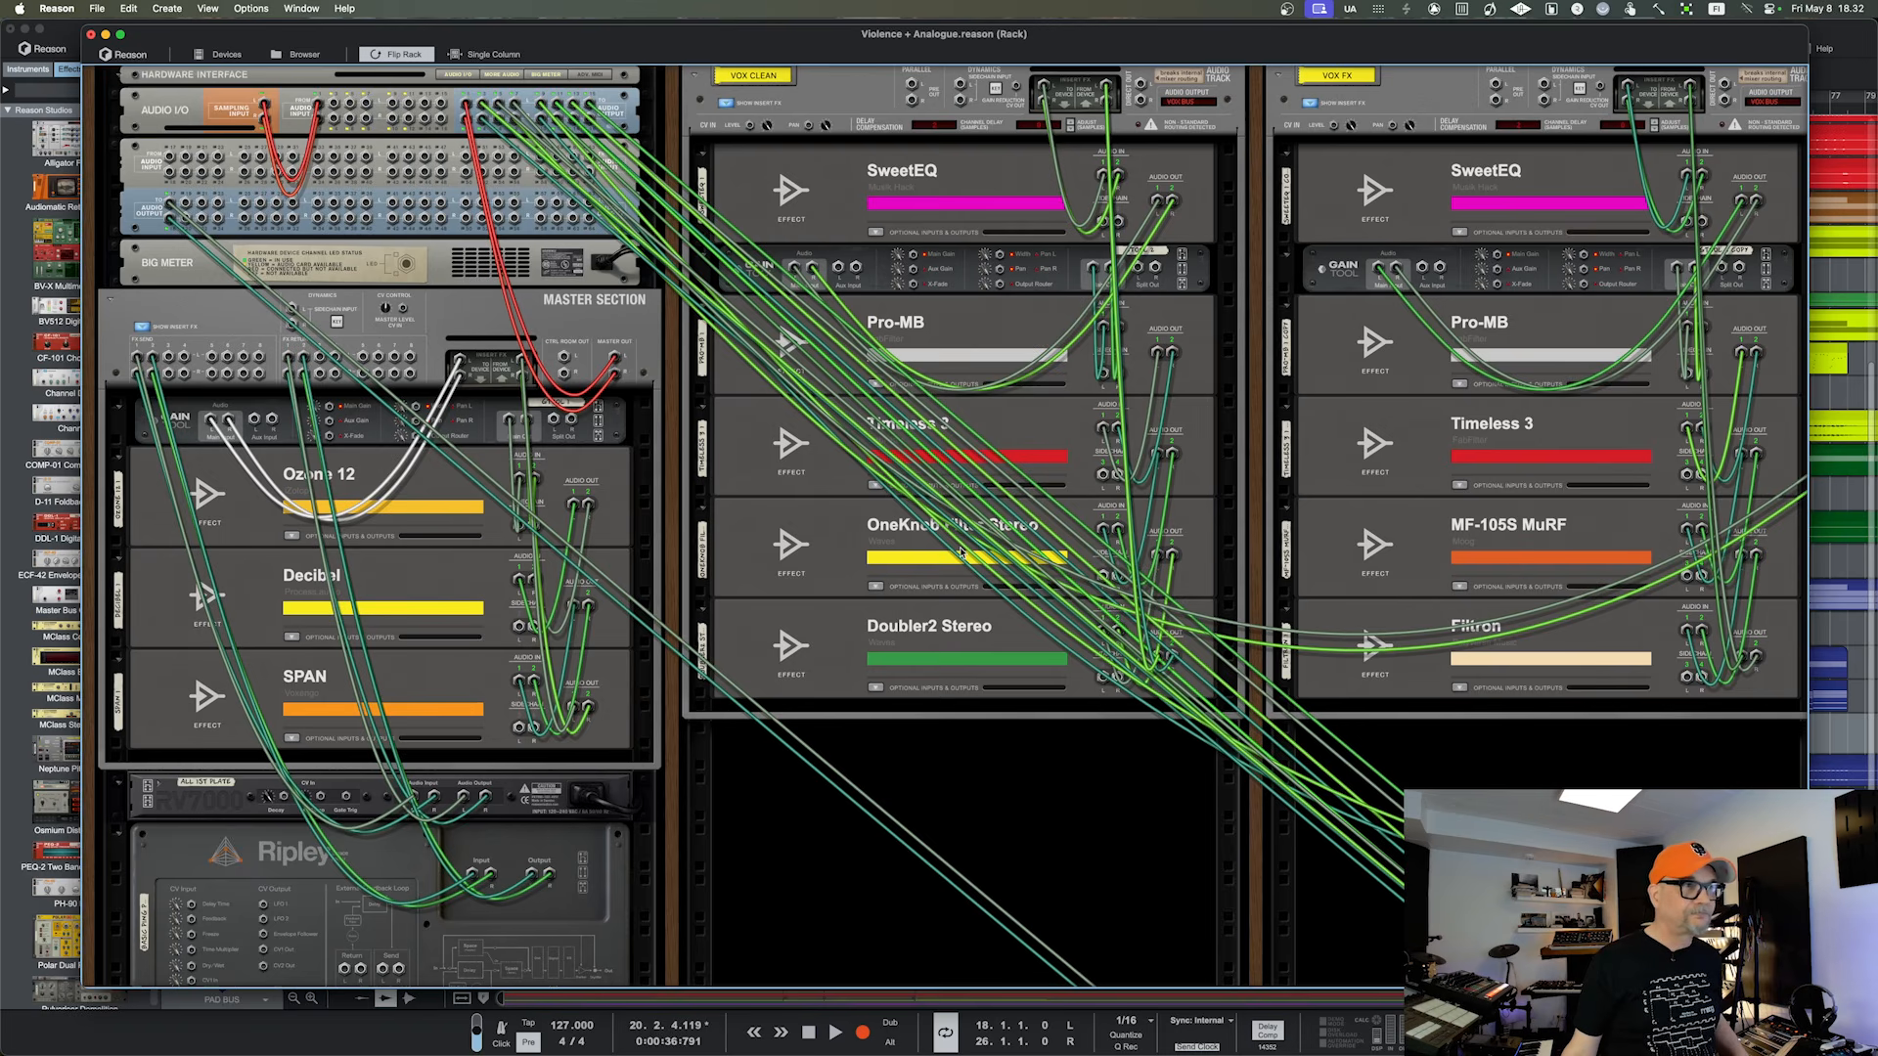
{"action": "scroll", "coordinate": [957, 550], "scroll_direction": "right", "scroll_amount": 10}
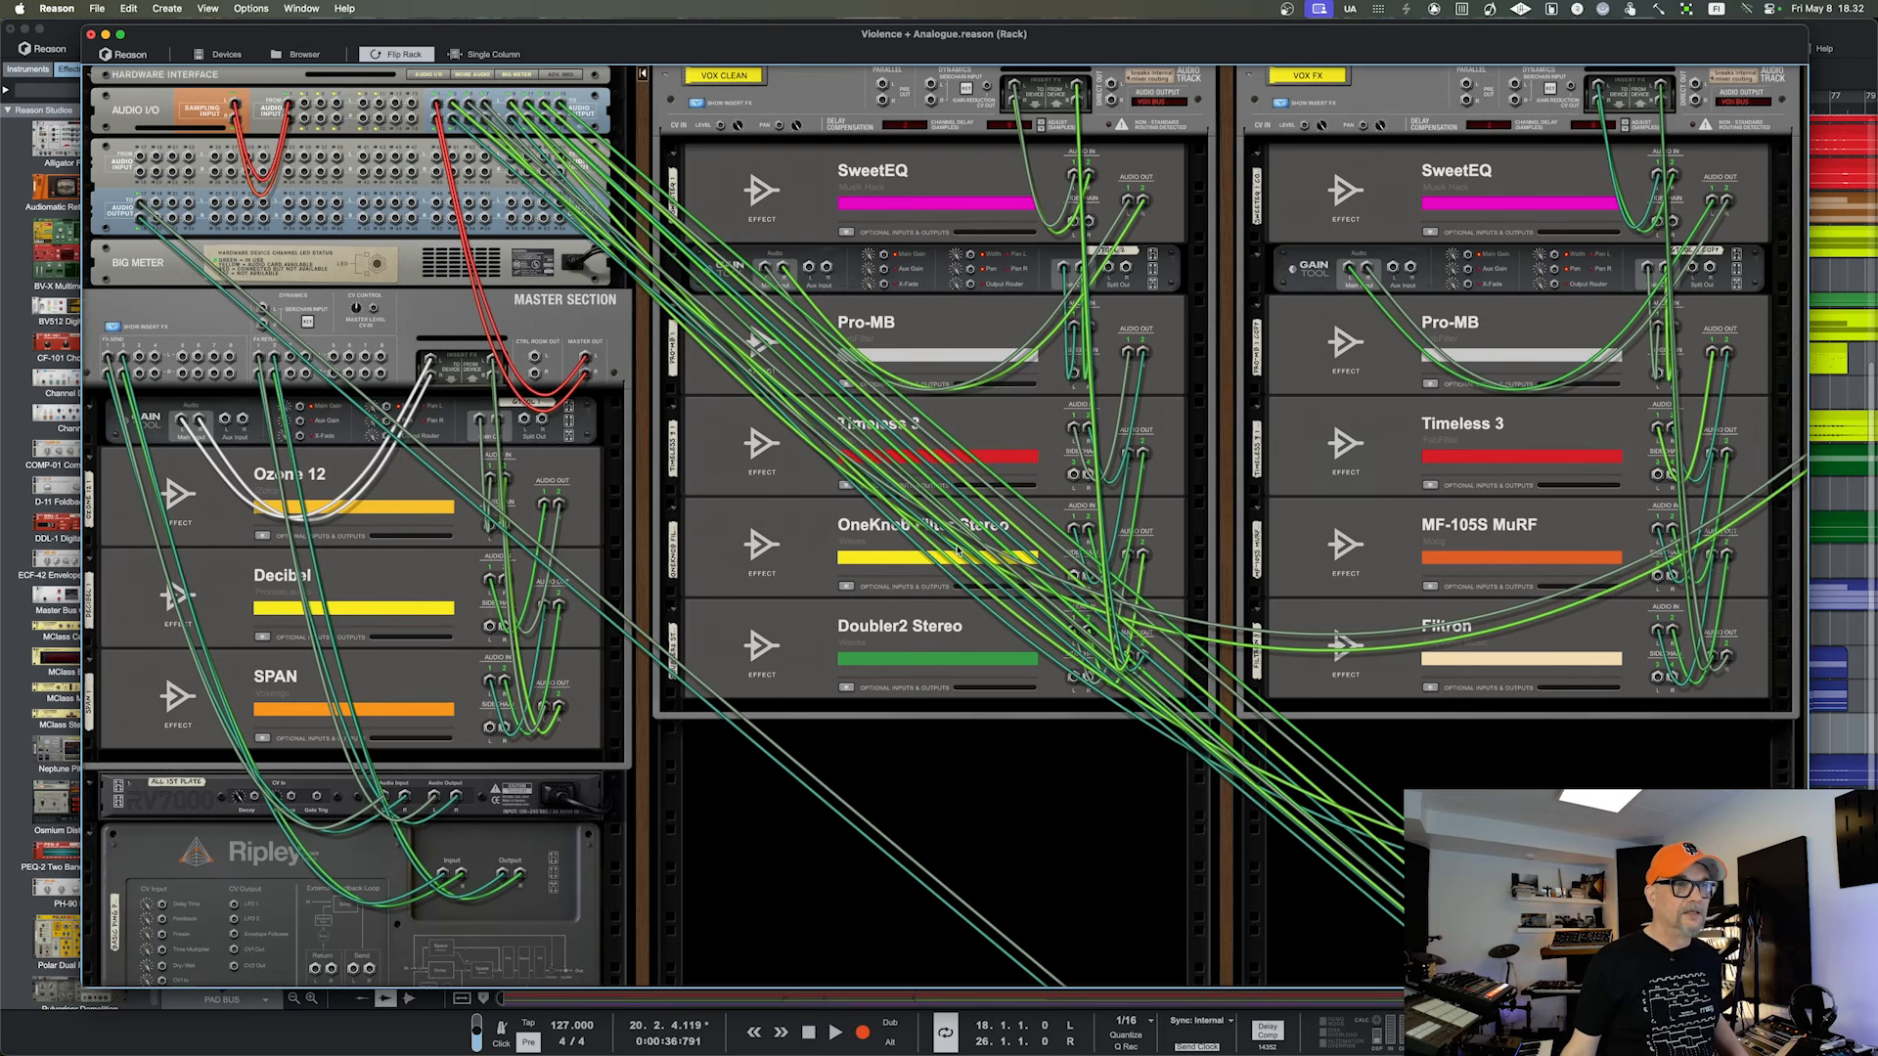
Switch the rack to a single column and flip it to its front side
{"action": "scroll", "coordinate": [956, 549], "scroll_direction": "right", "scroll_amount": 10}
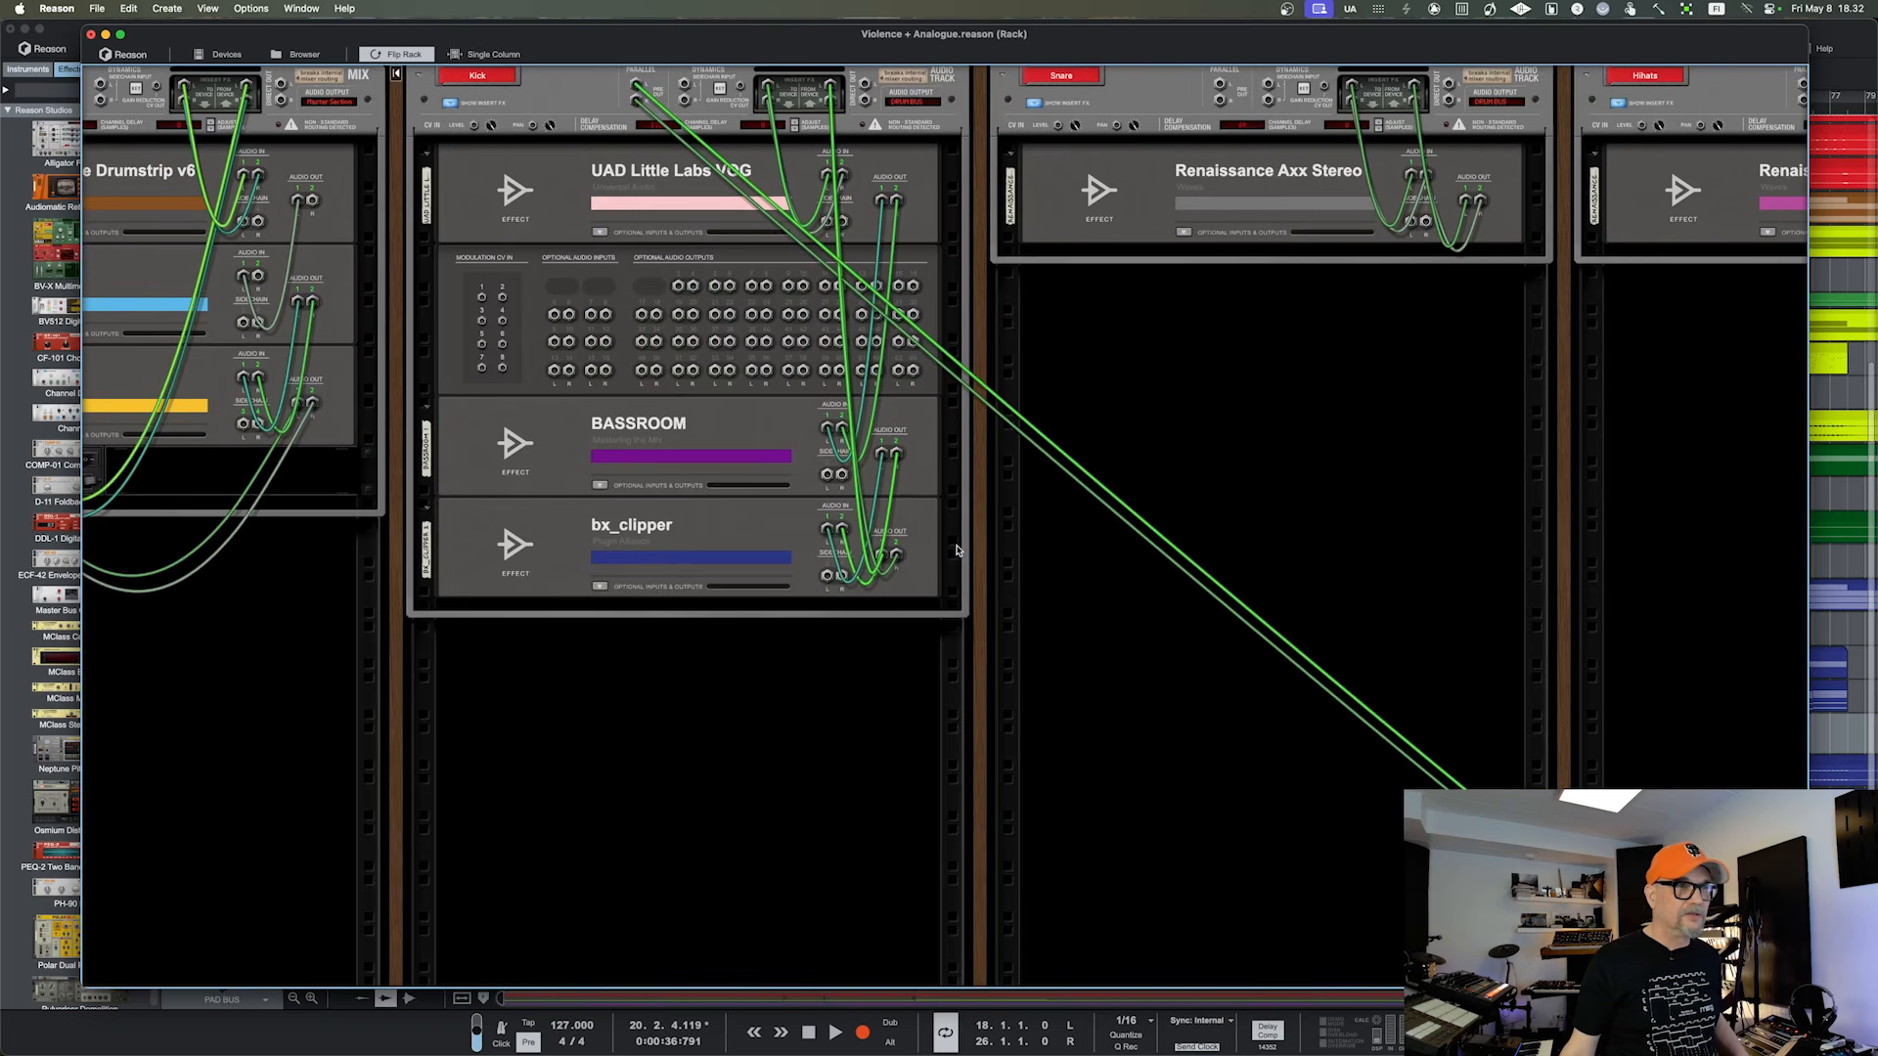
{"action": "left_click", "coordinate": [485, 54]}
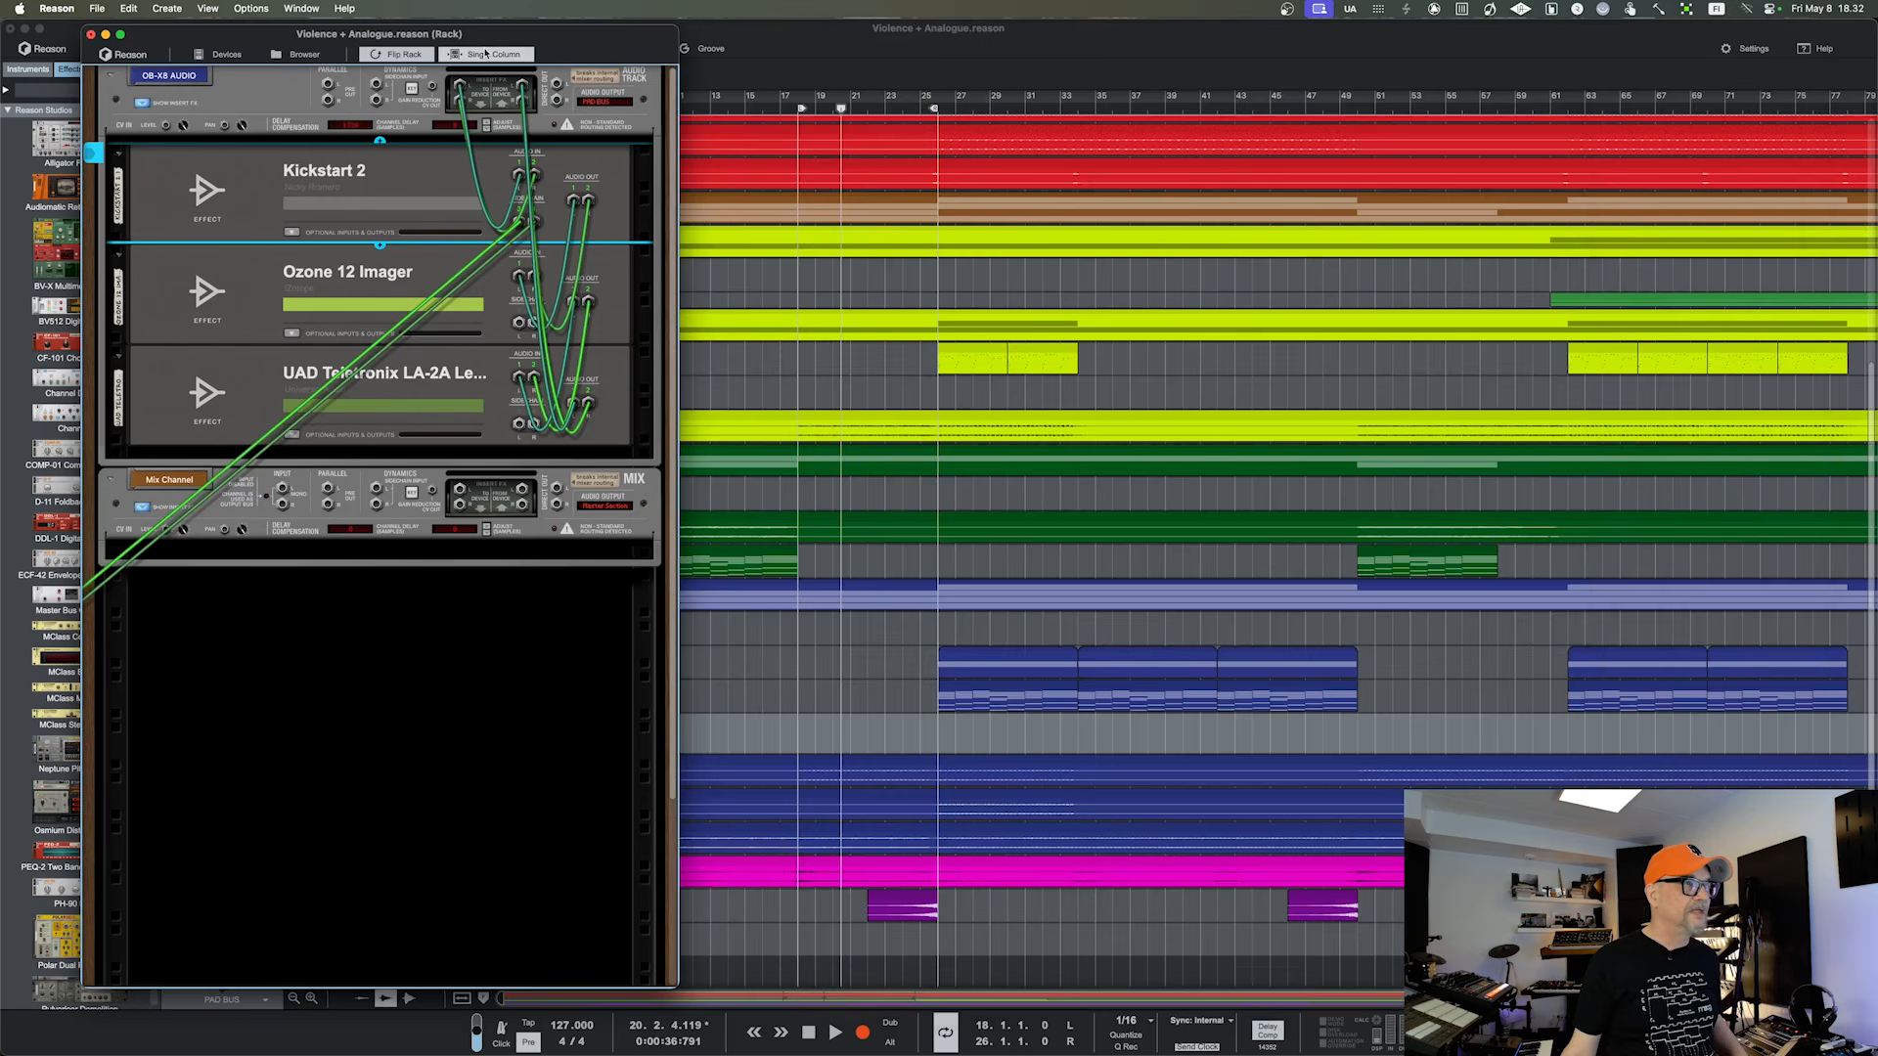
{"action": "left_click", "coordinate": [401, 54]}
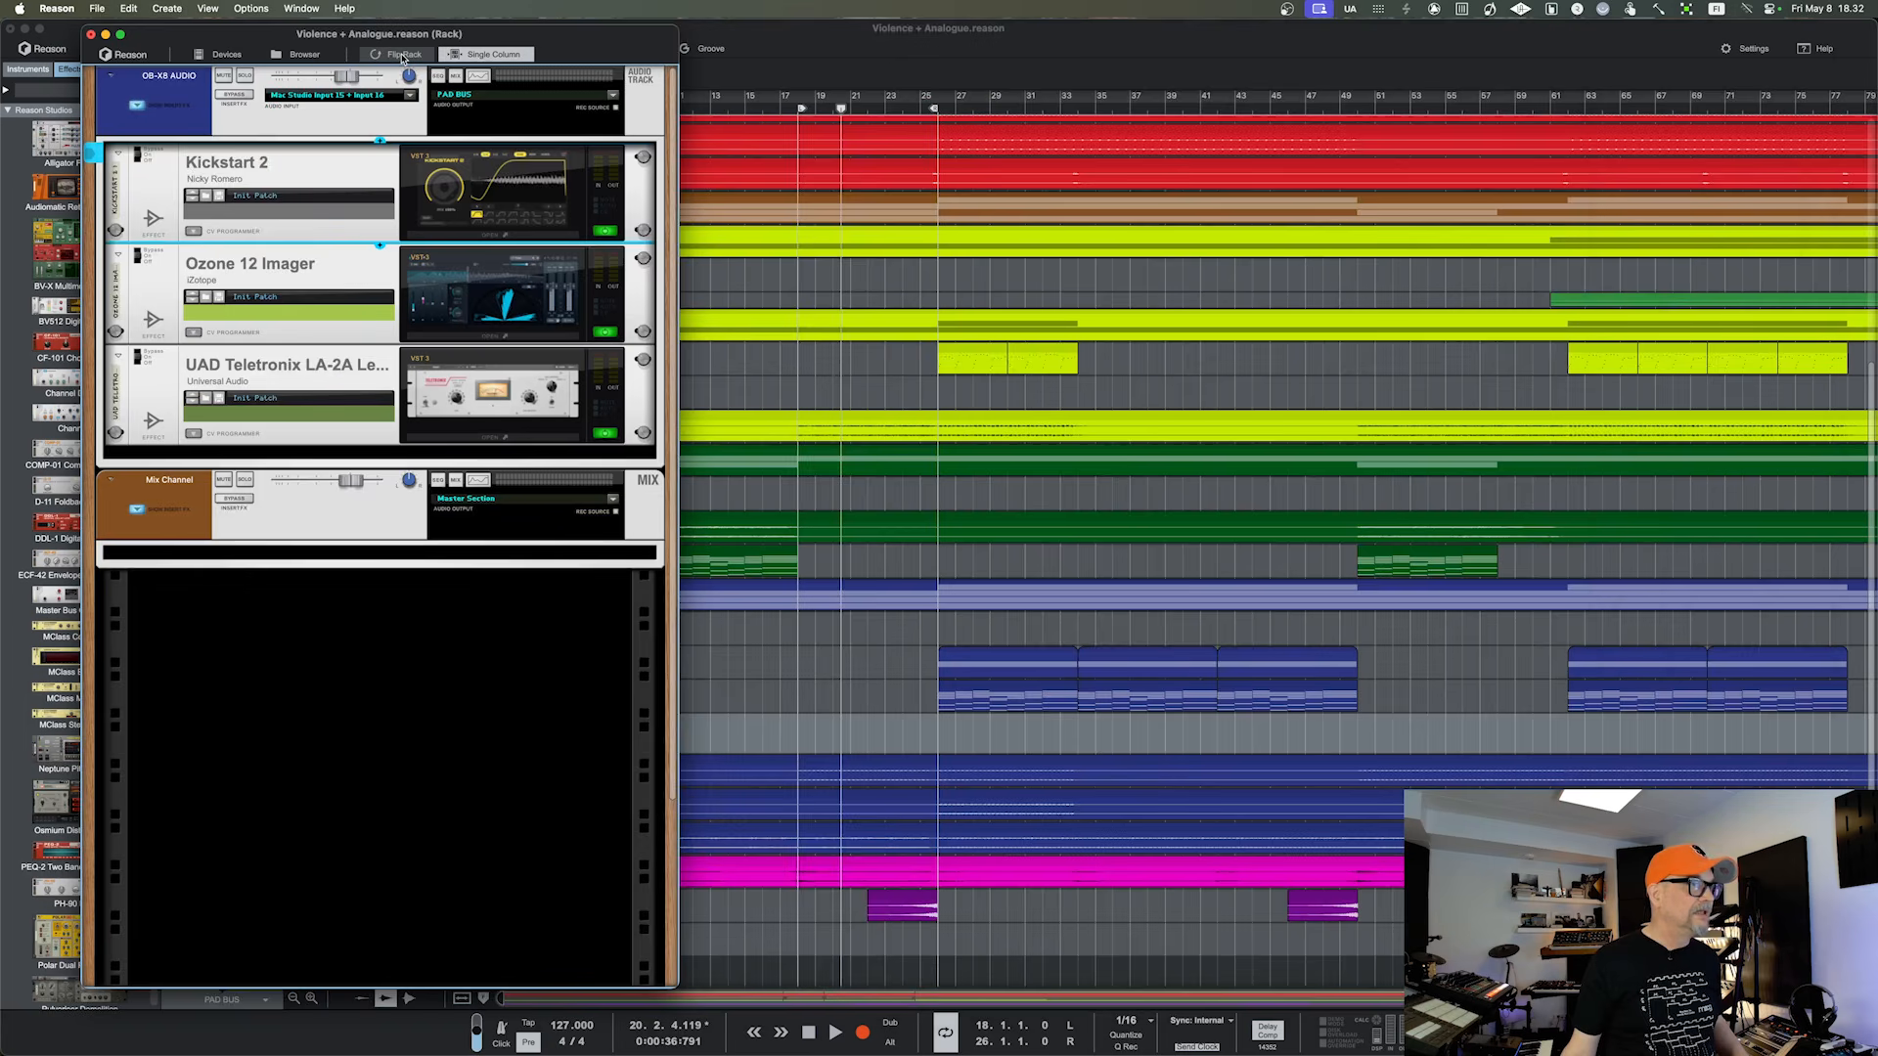
Move the detached rack window clear of the track list and channel-strip panel, over the later bars of the arrangement
{"action": "left_click_drag", "start_coordinate": [399, 32], "coordinate": [1428, 22]}
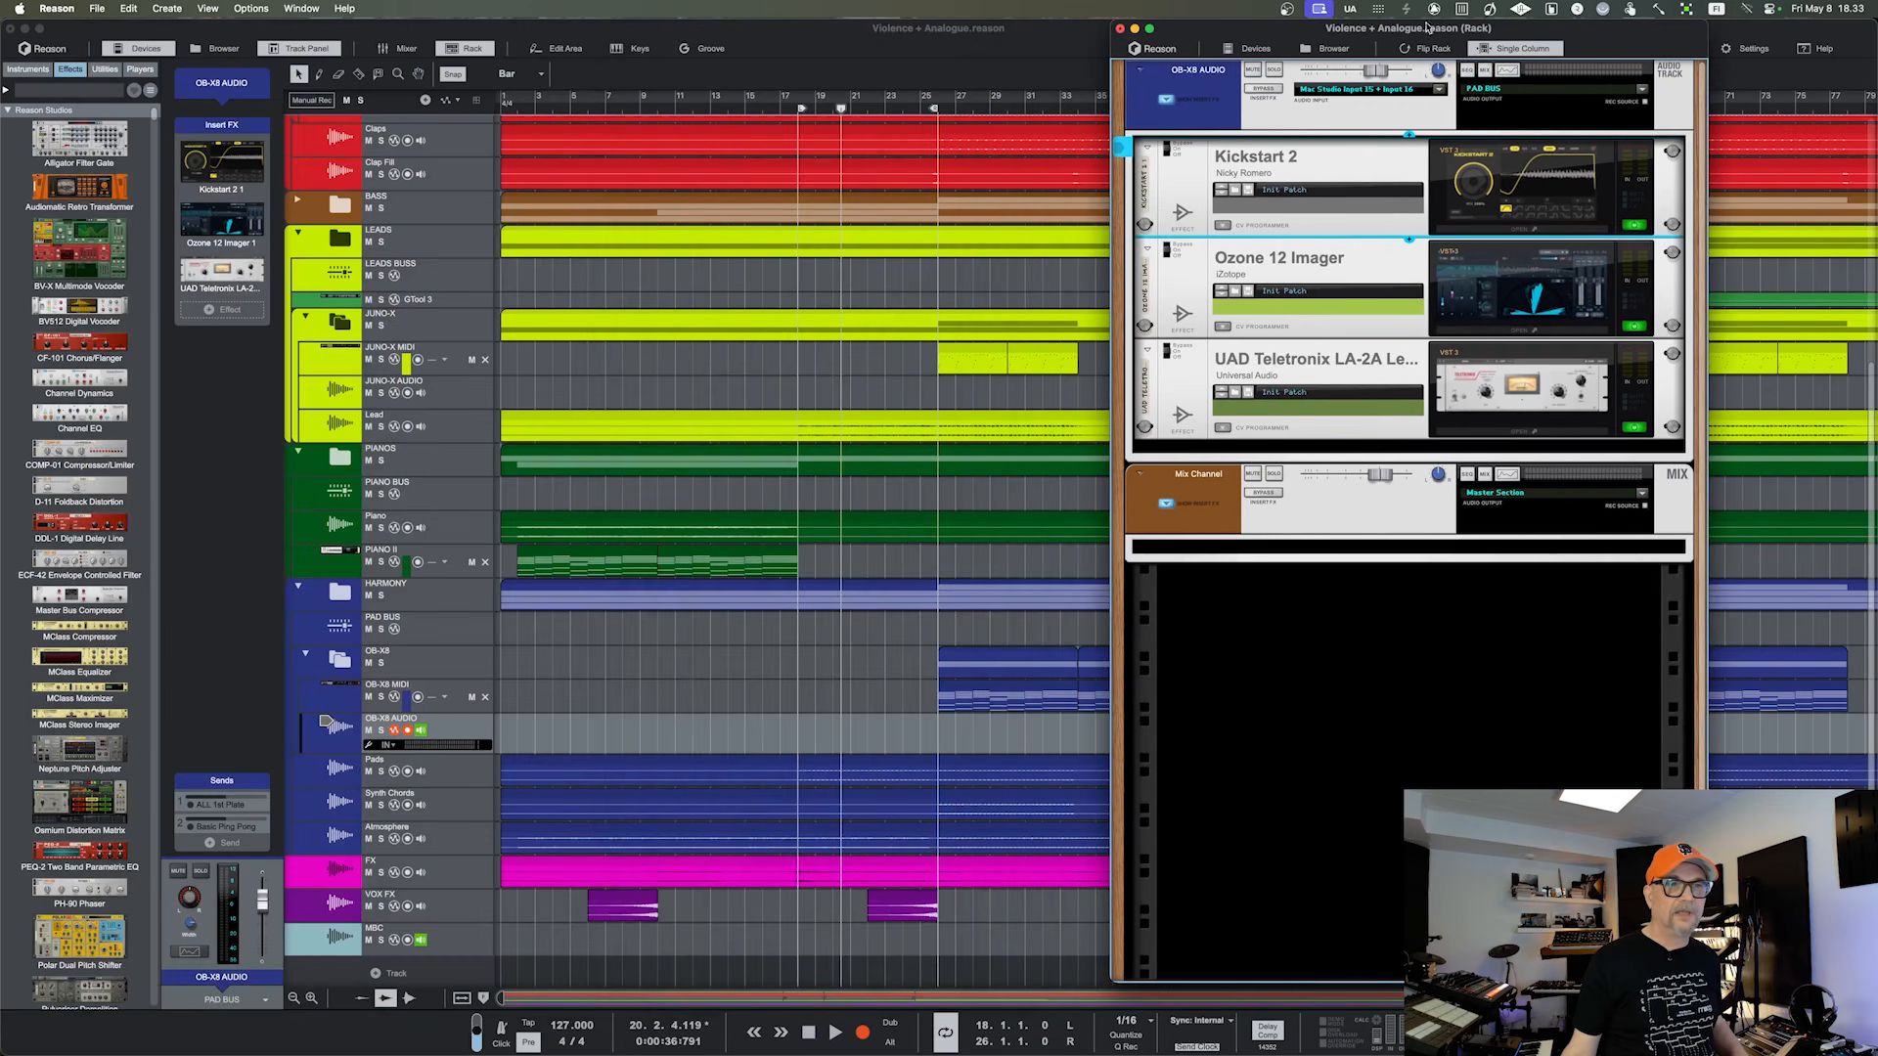
{"action": "left_click", "coordinate": [1519, 53]}
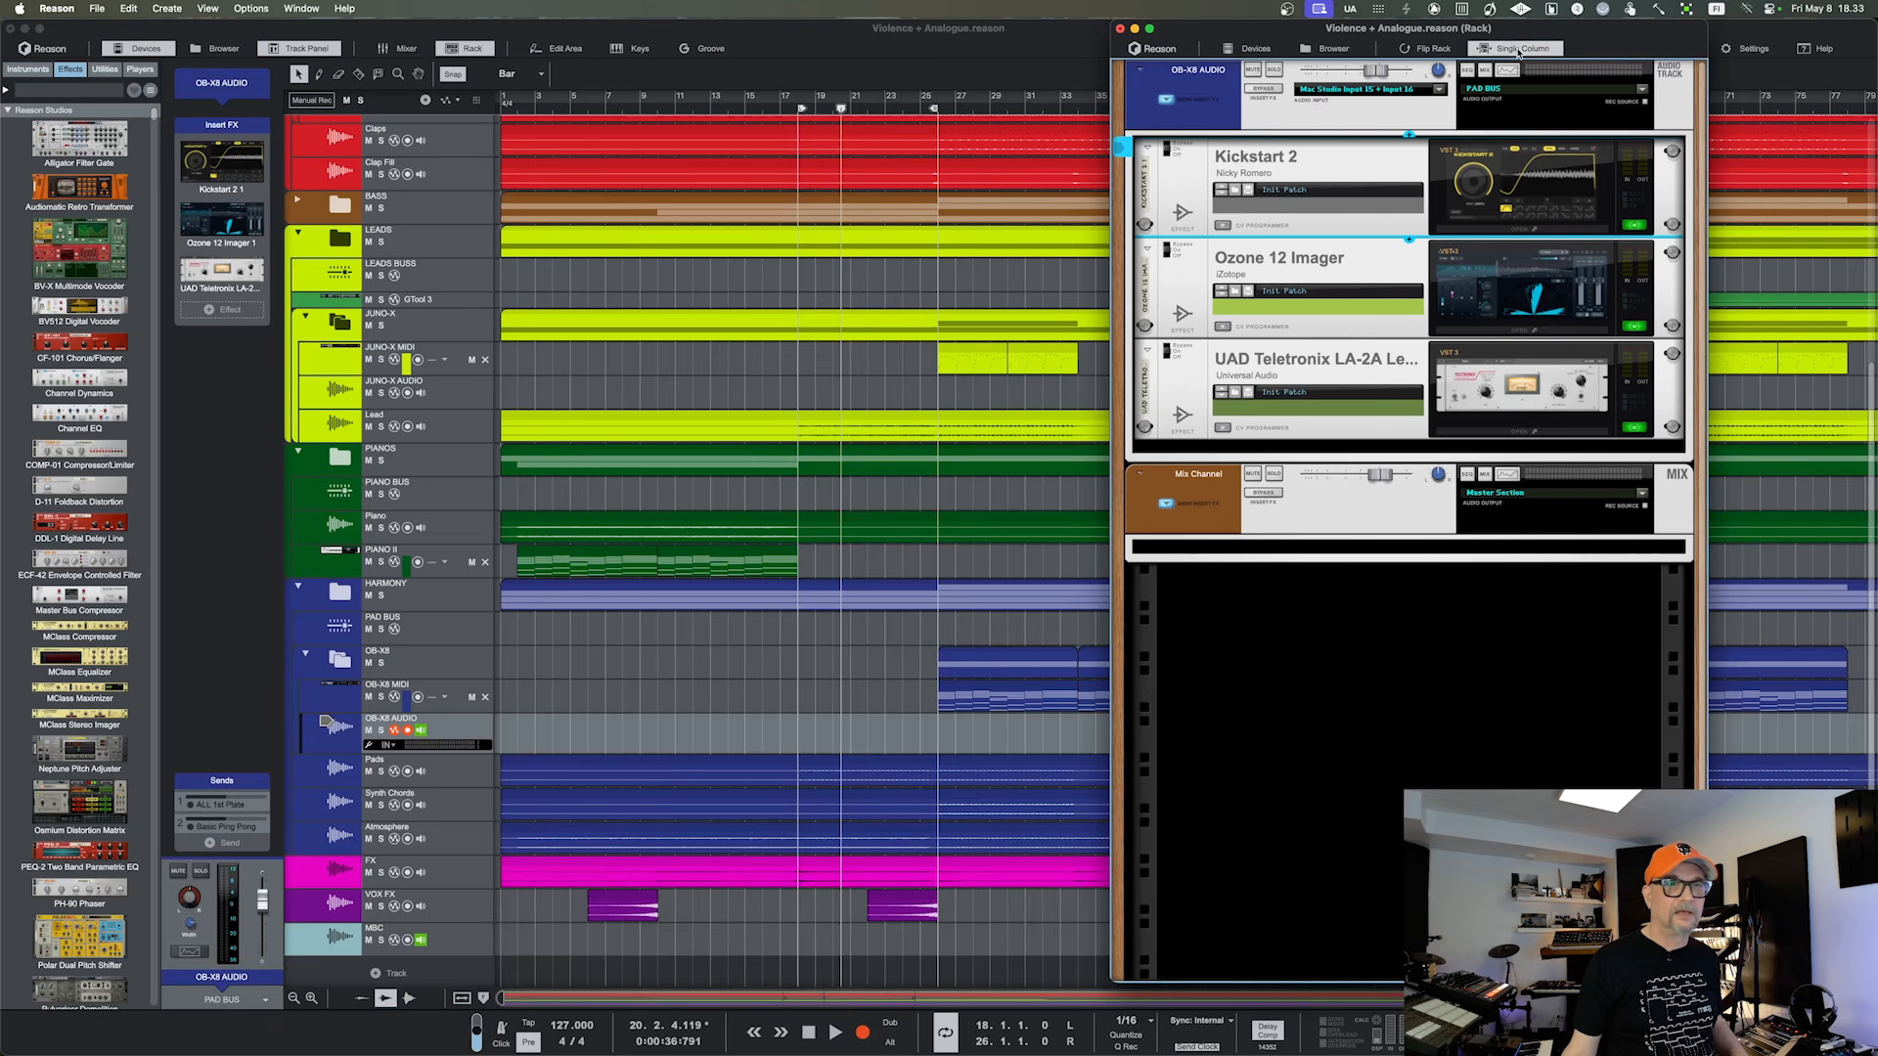
{"action": "left_click_drag", "start_coordinate": [1497, 35], "coordinate": [1519, 34]}
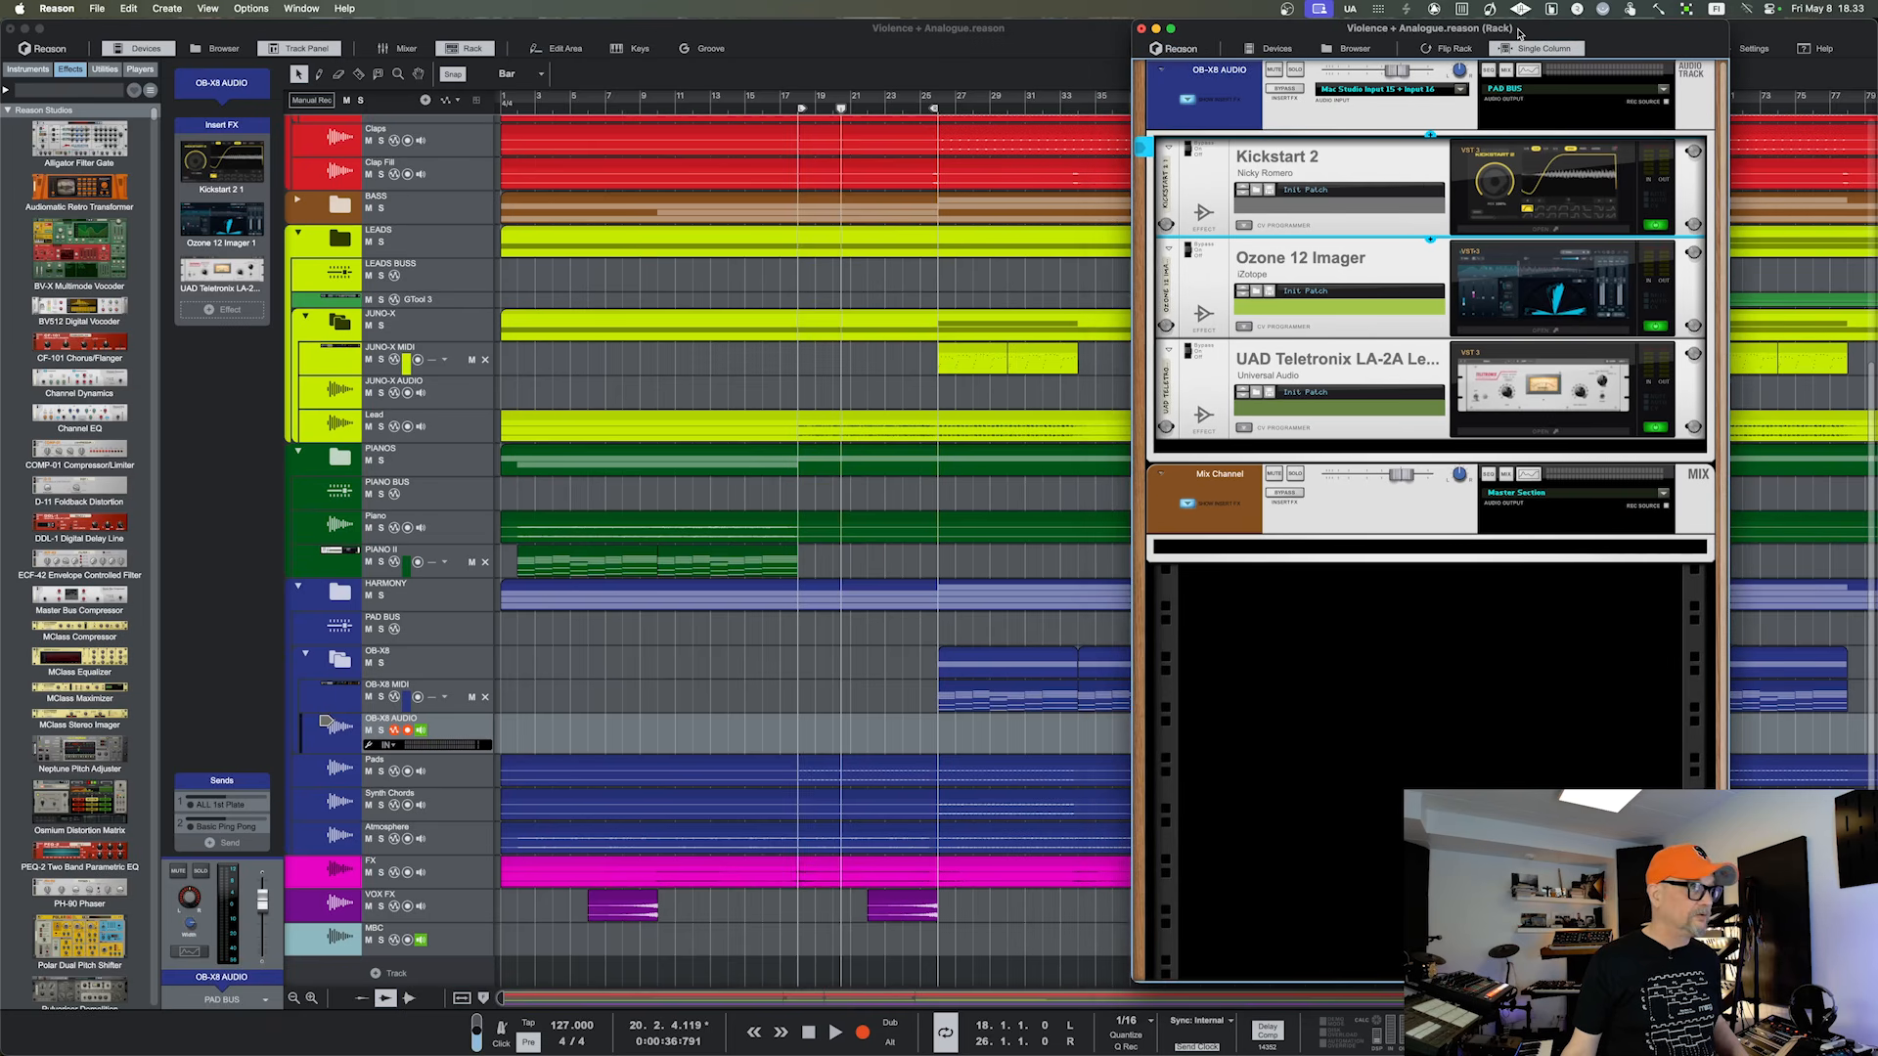
{"action": "left_click_drag", "start_coordinate": [1405, 30], "coordinate": [1406, 40]}
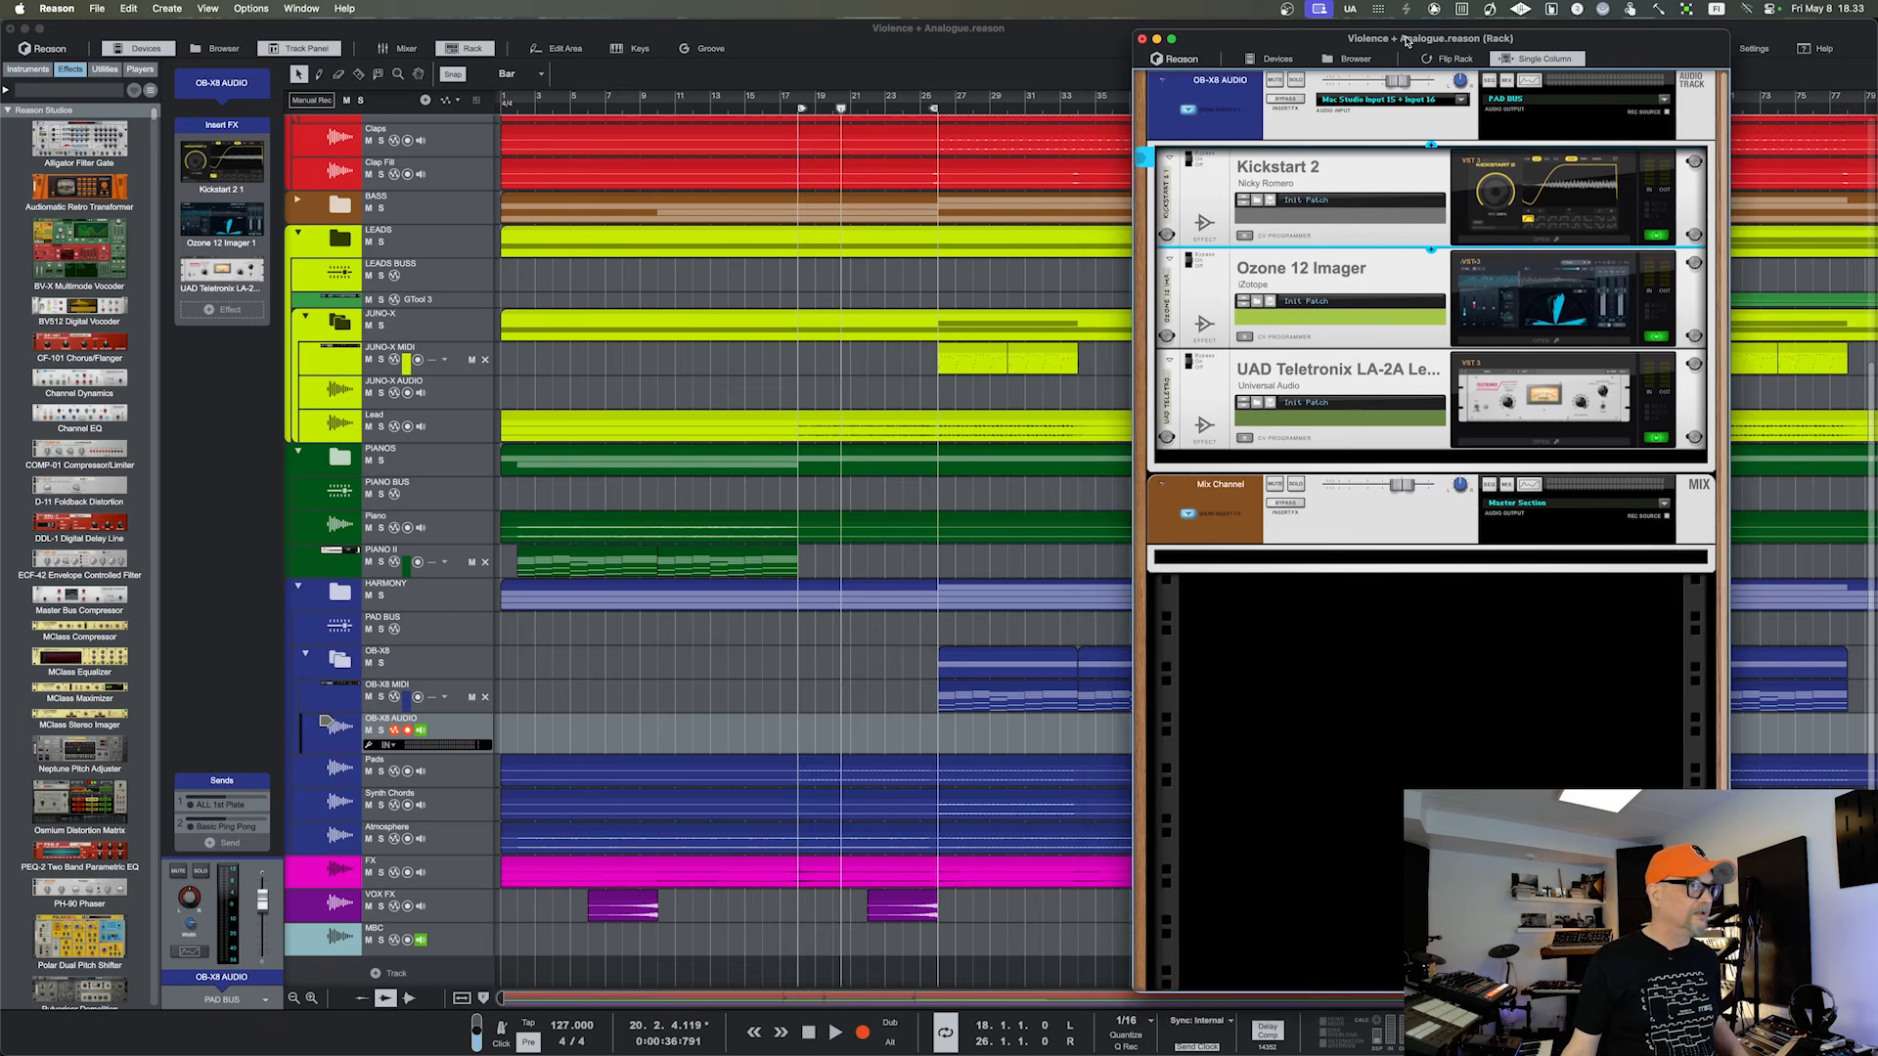
{"action": "scroll", "coordinate": [399, 525], "scroll_direction": "down", "scroll_amount": 1}
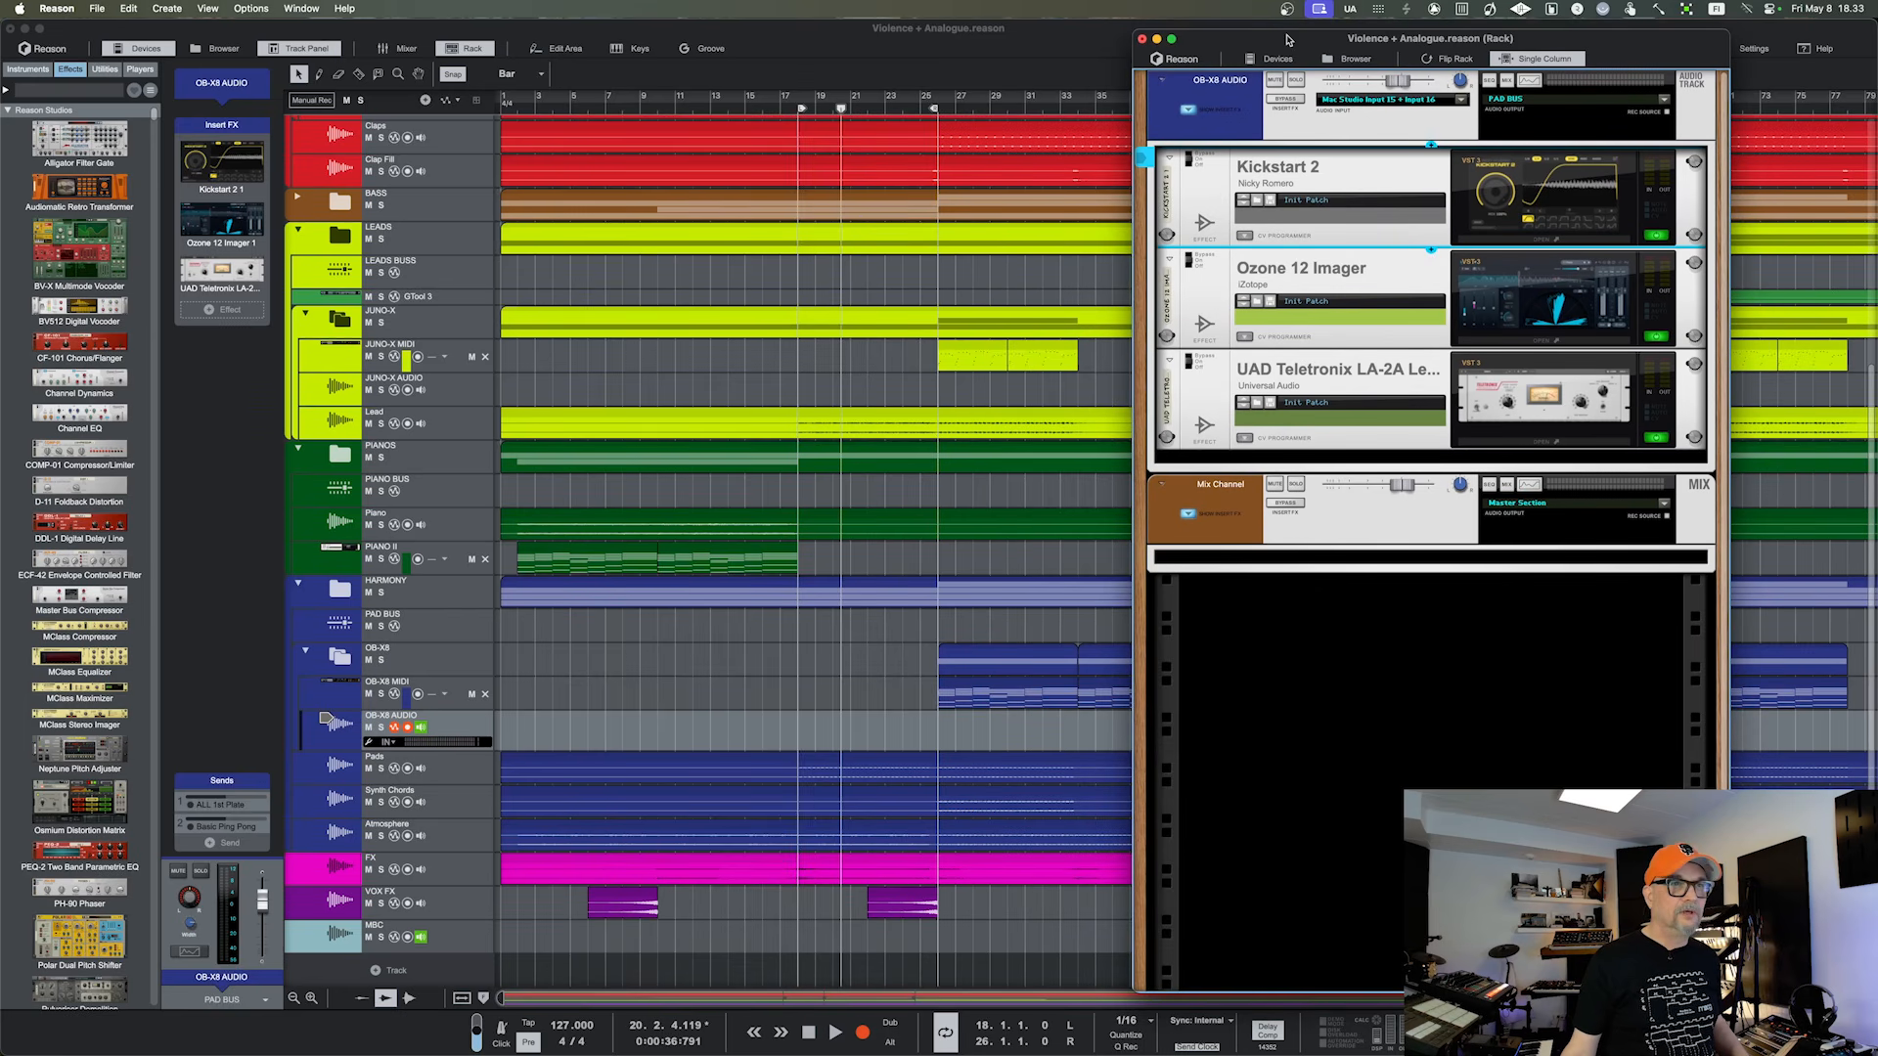
{"action": "left_click_drag", "start_coordinate": [1288, 39], "coordinate": [1394, 39]}
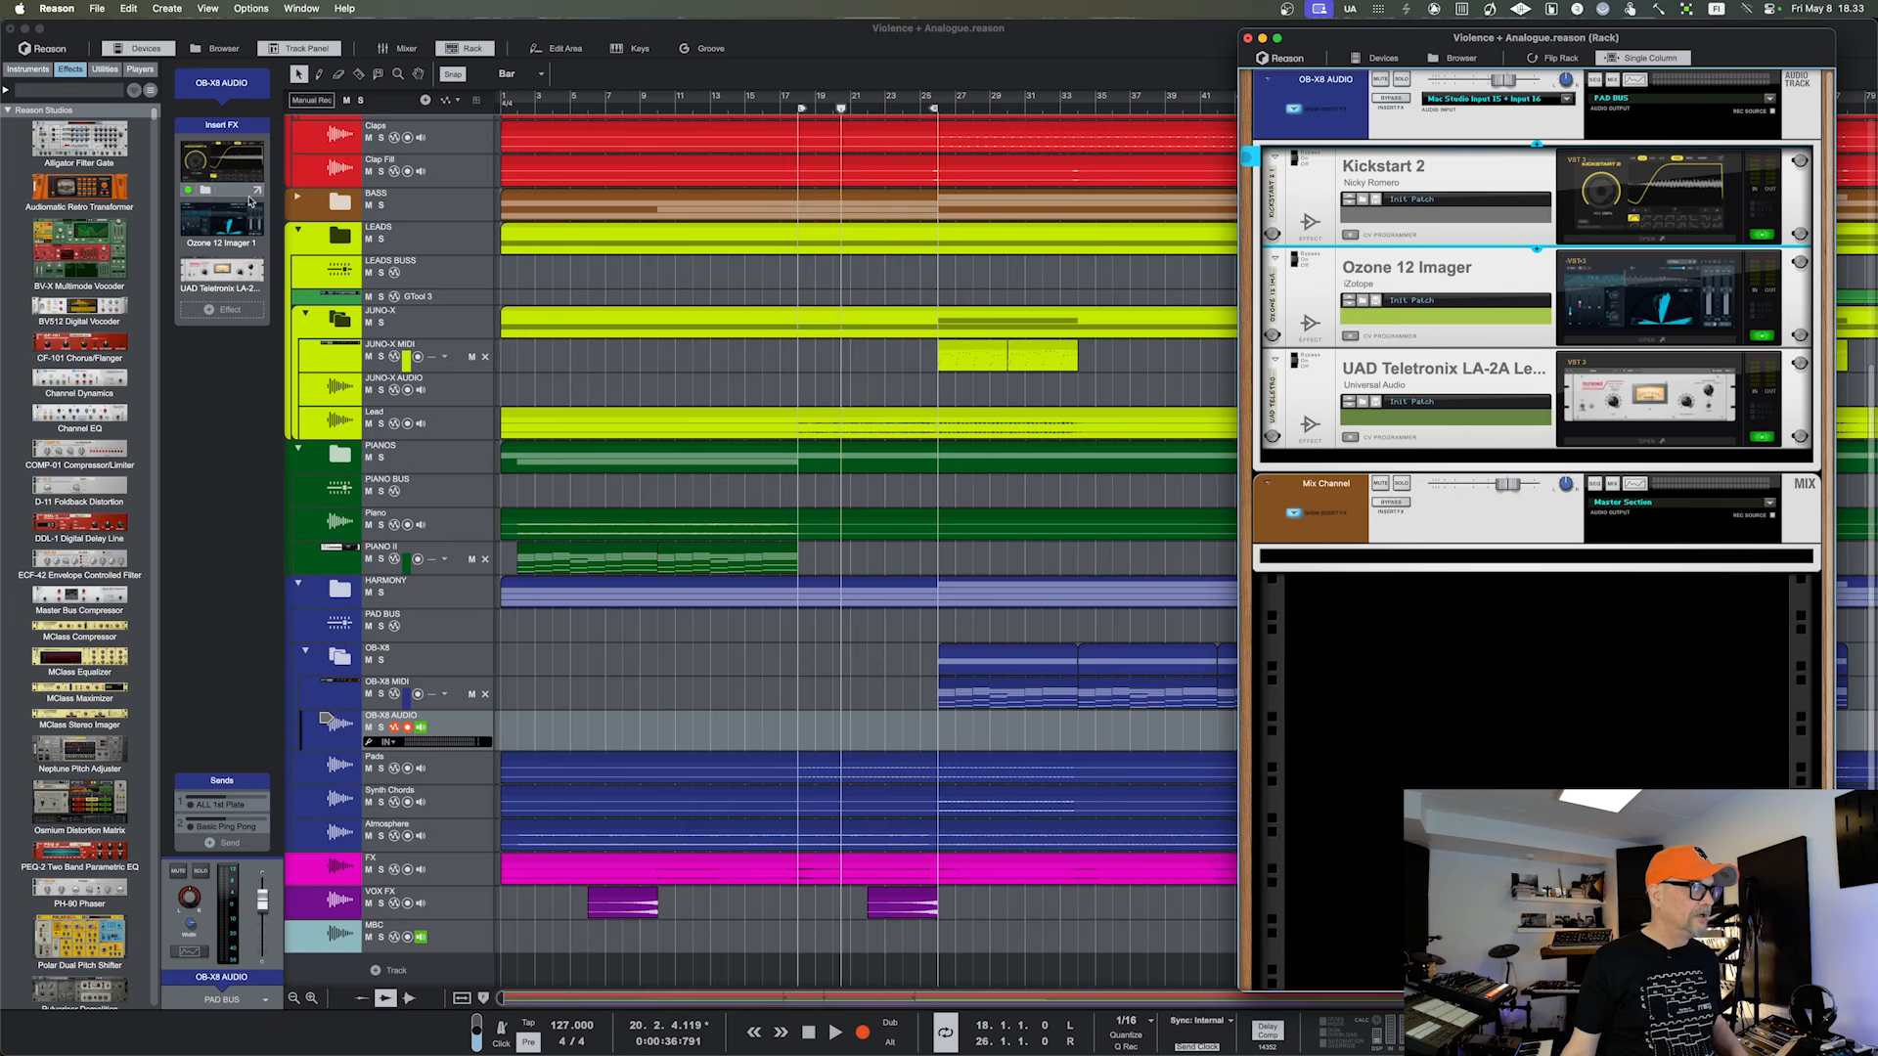
{"action": "left_click_drag", "start_coordinate": [1310, 42], "coordinate": [1274, 32]}
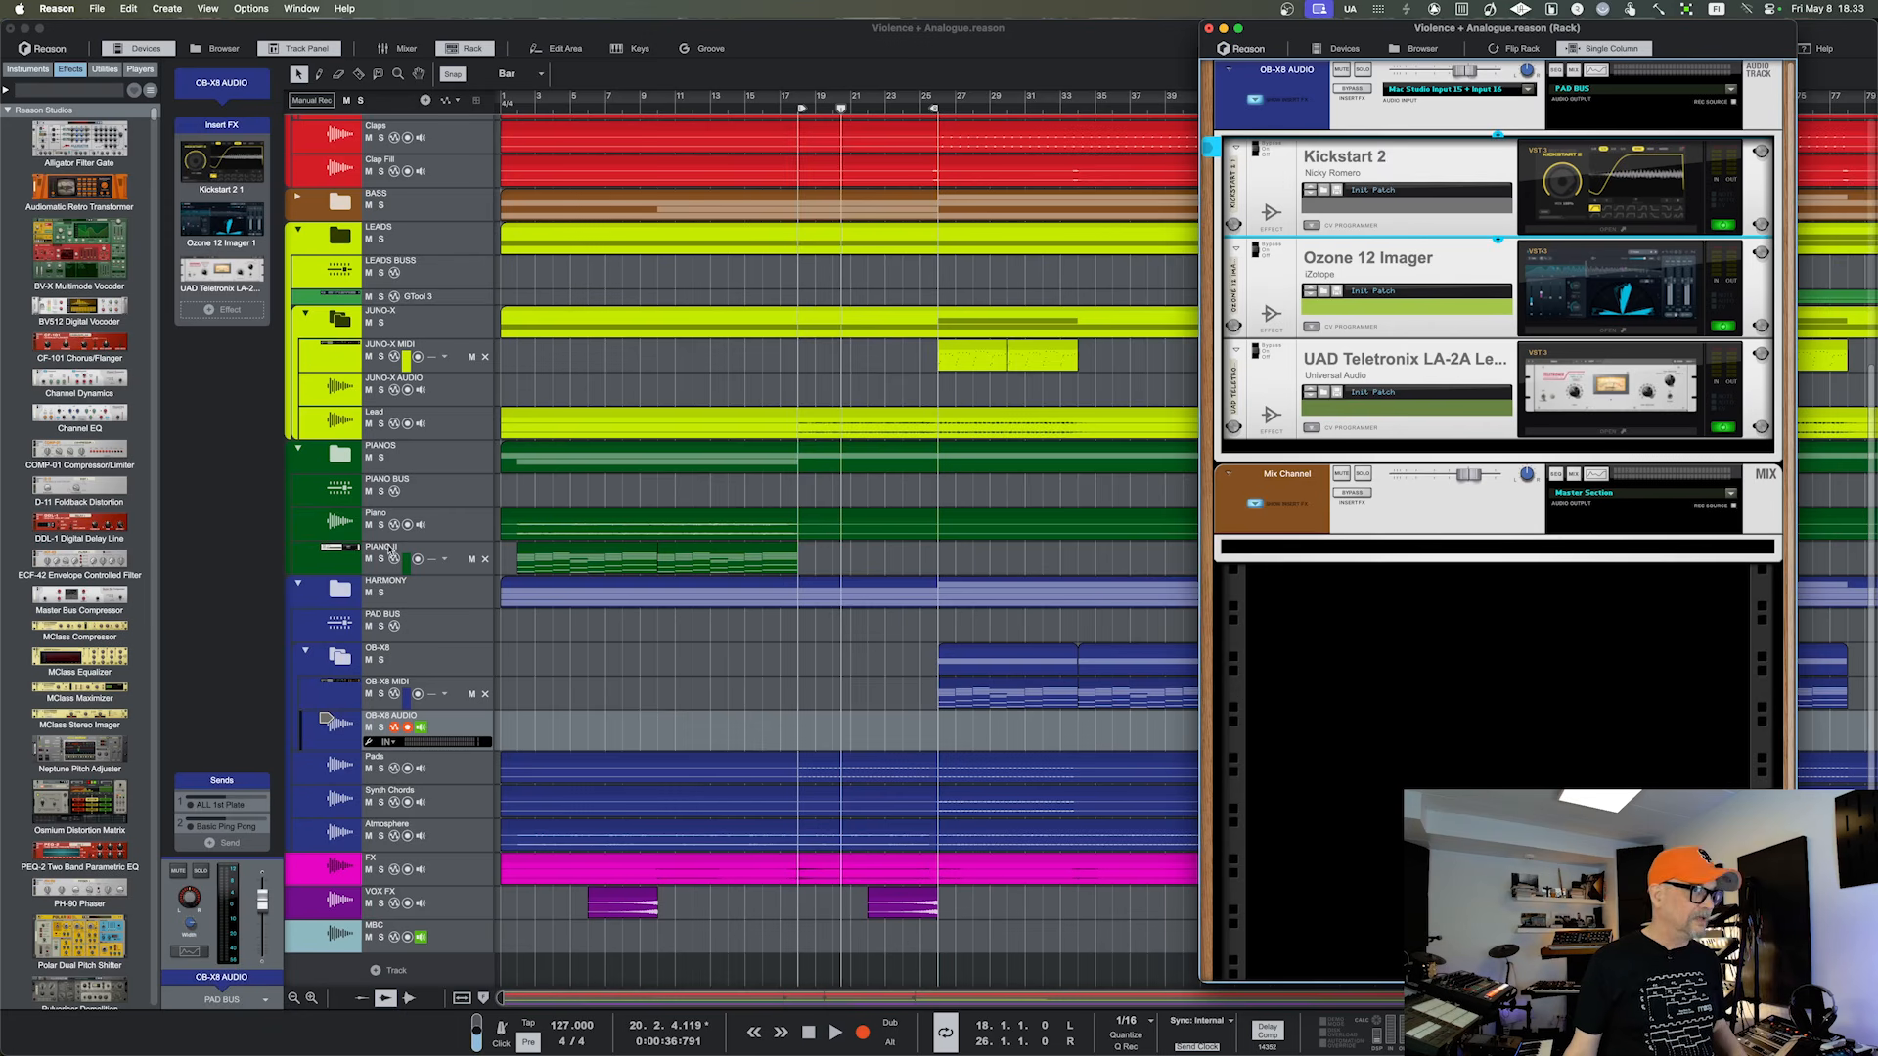
Select the PAD BUS track and collapse the HARMONY, LEADS, DRUMS and PIANOS folders
{"action": "left_click", "coordinate": [319, 627]}
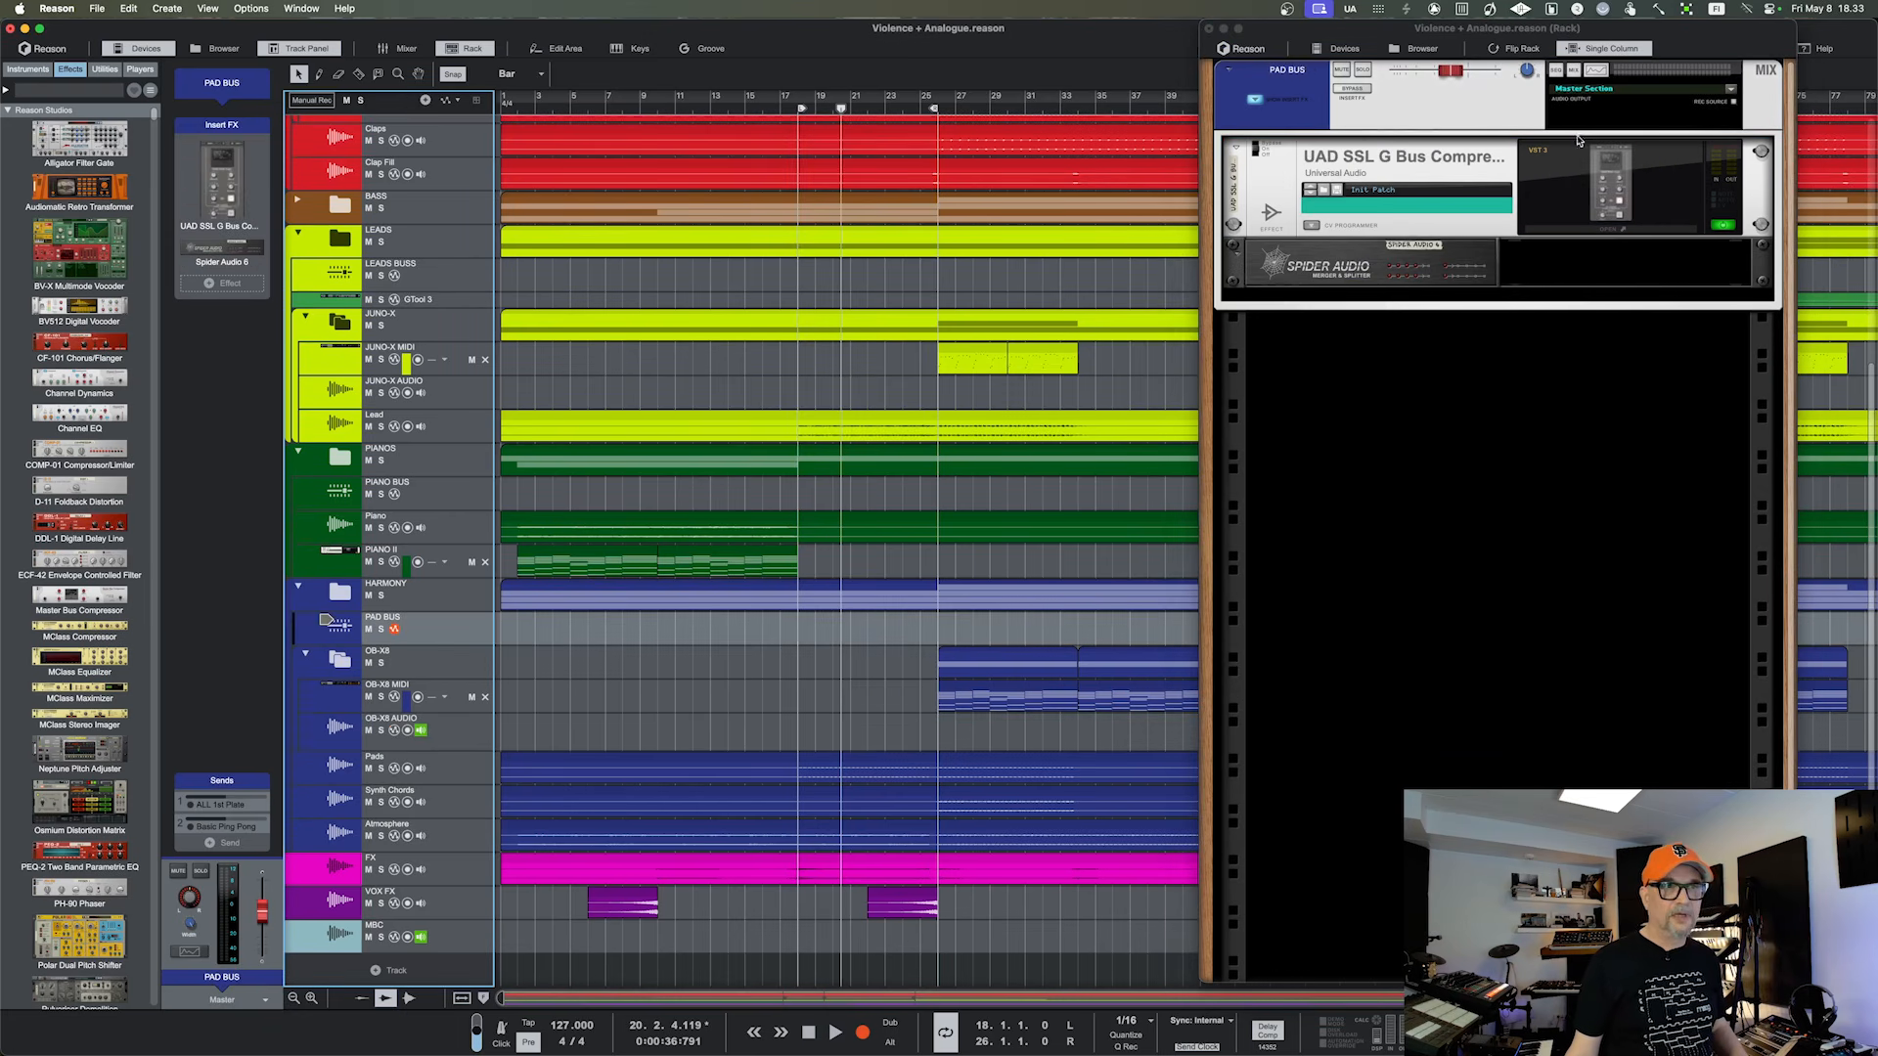
{"action": "left_click", "coordinate": [299, 587]}
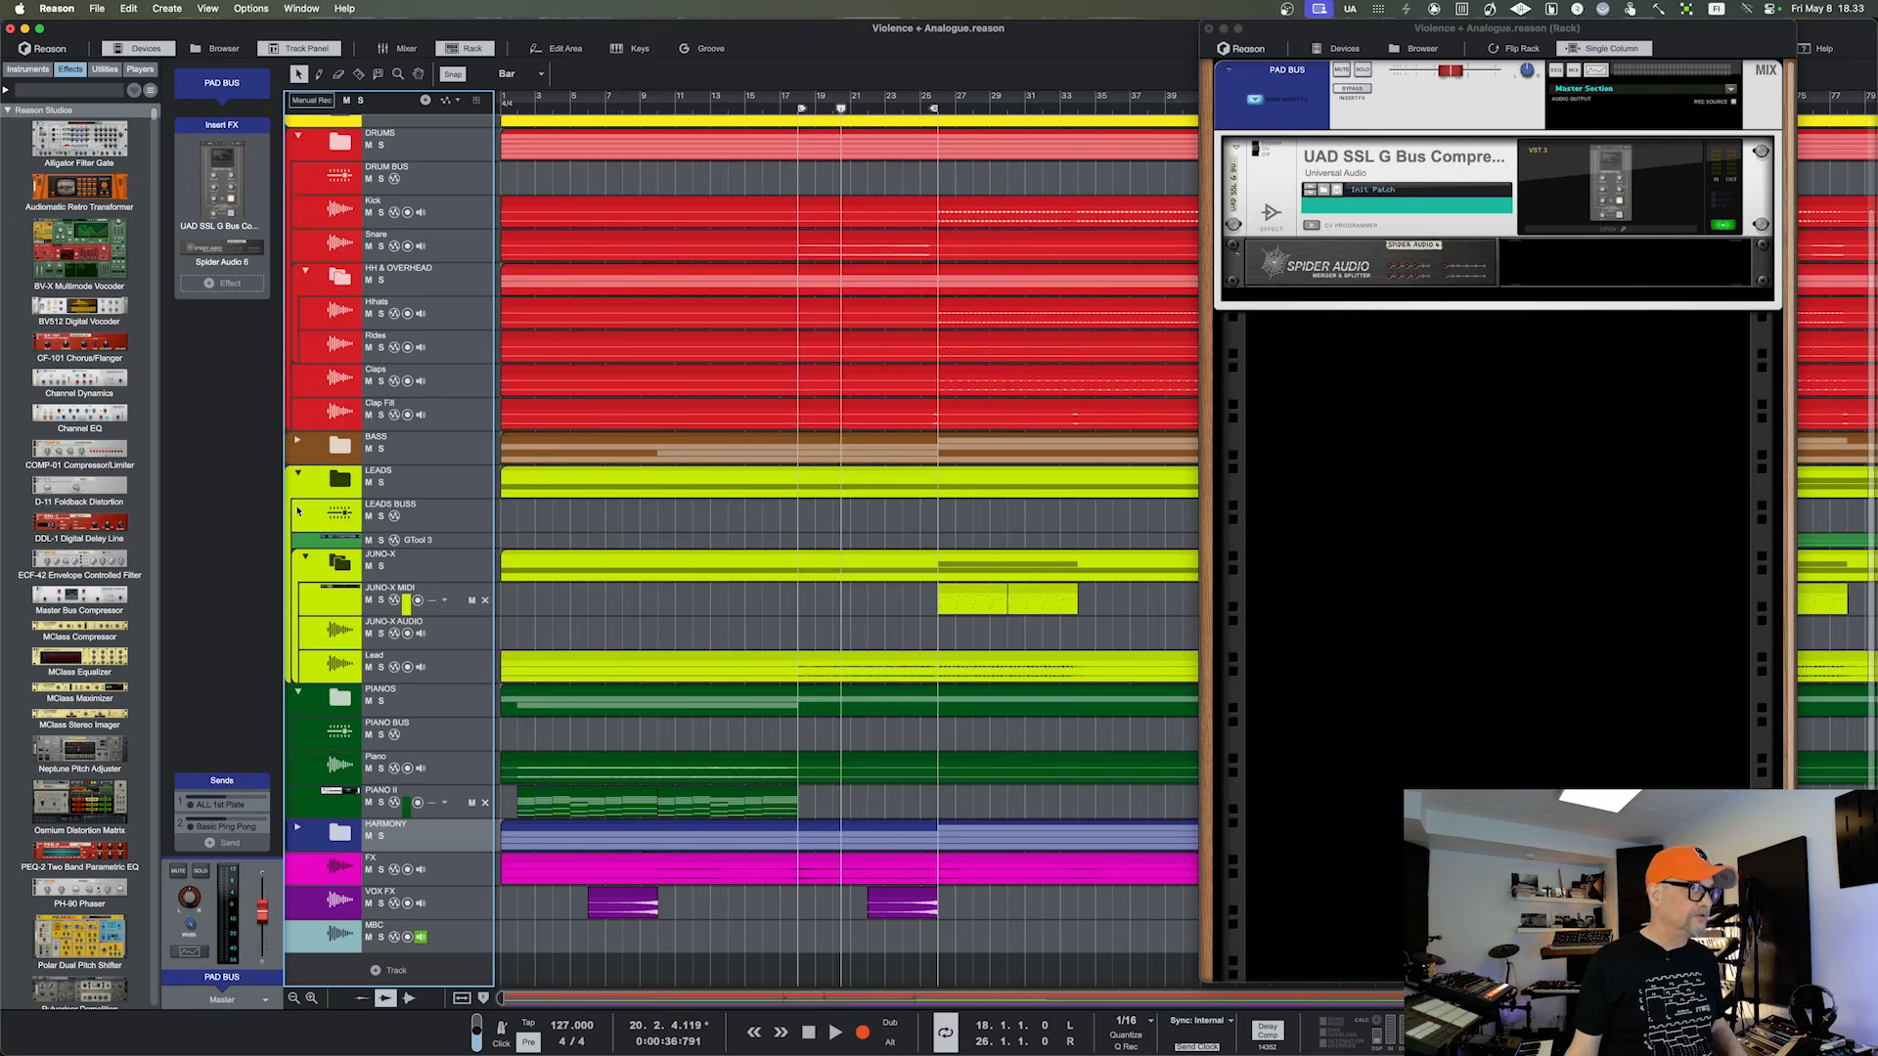
{"action": "left_click", "coordinate": [298, 473]}
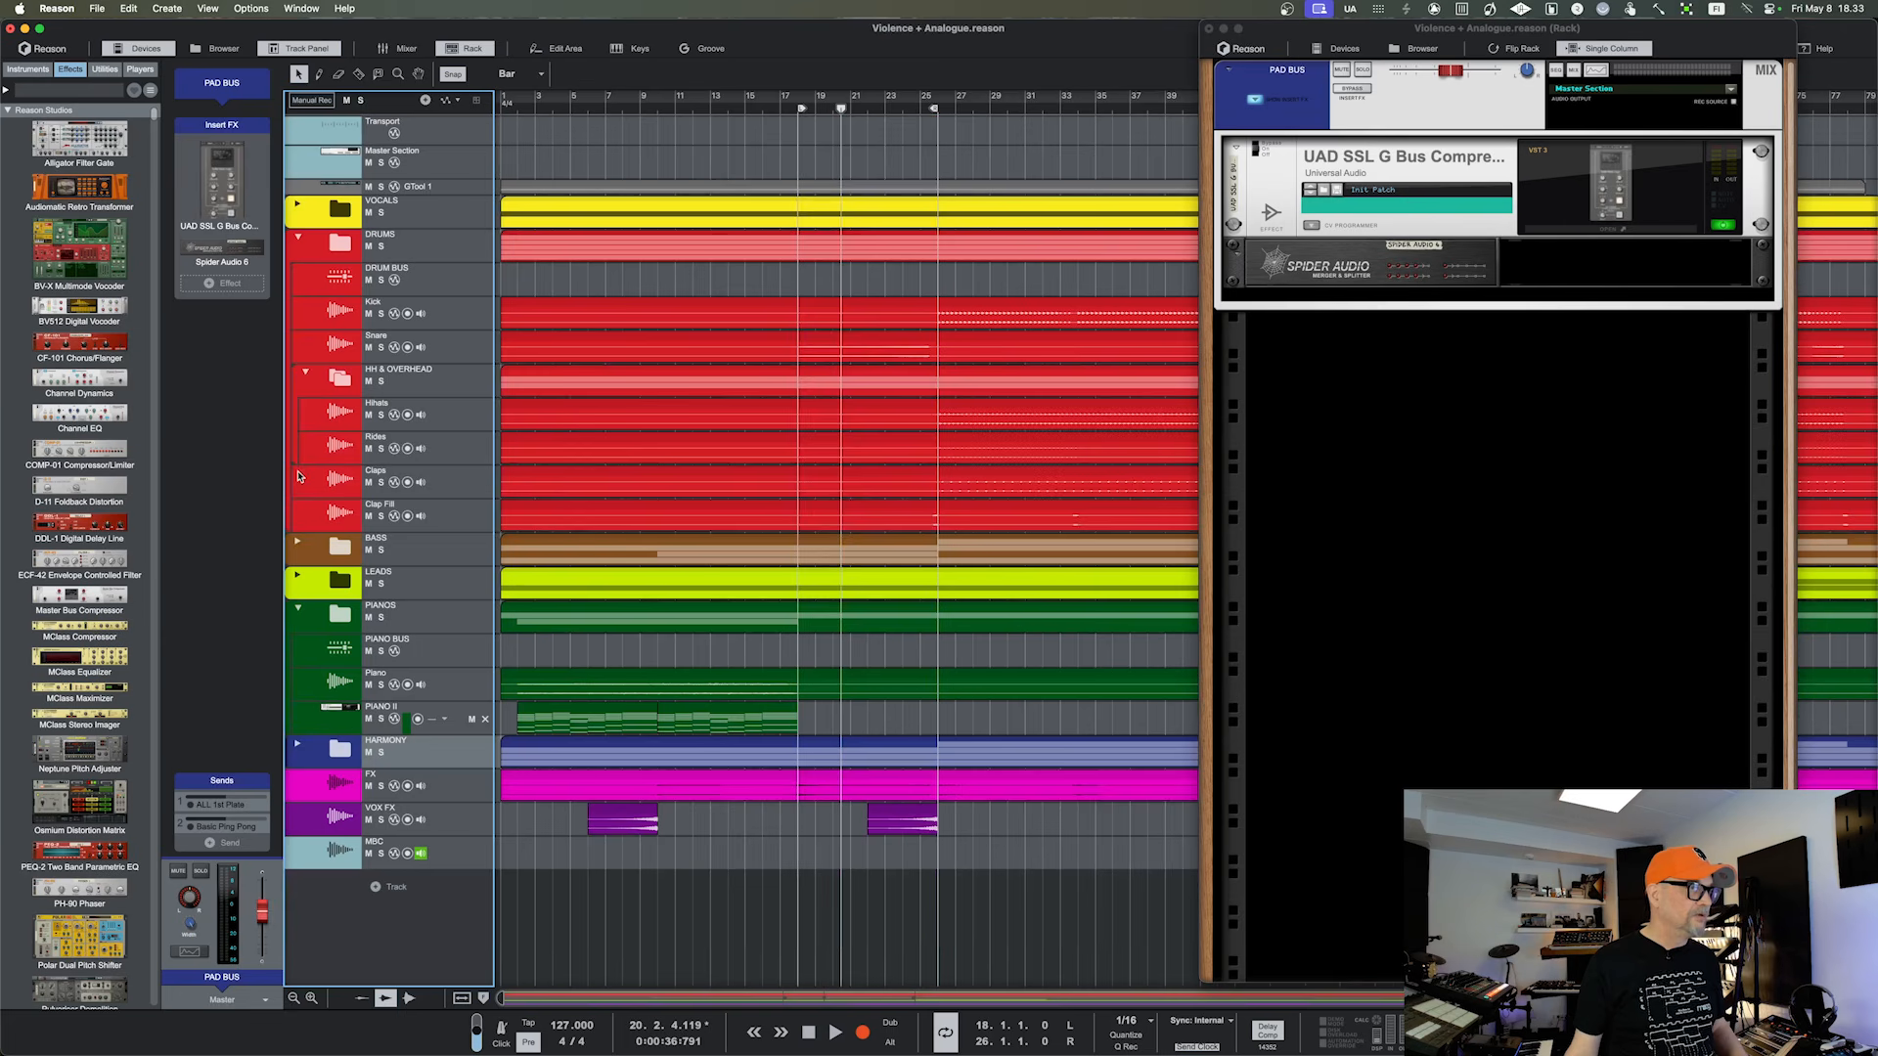
{"action": "left_click", "coordinate": [298, 237]}
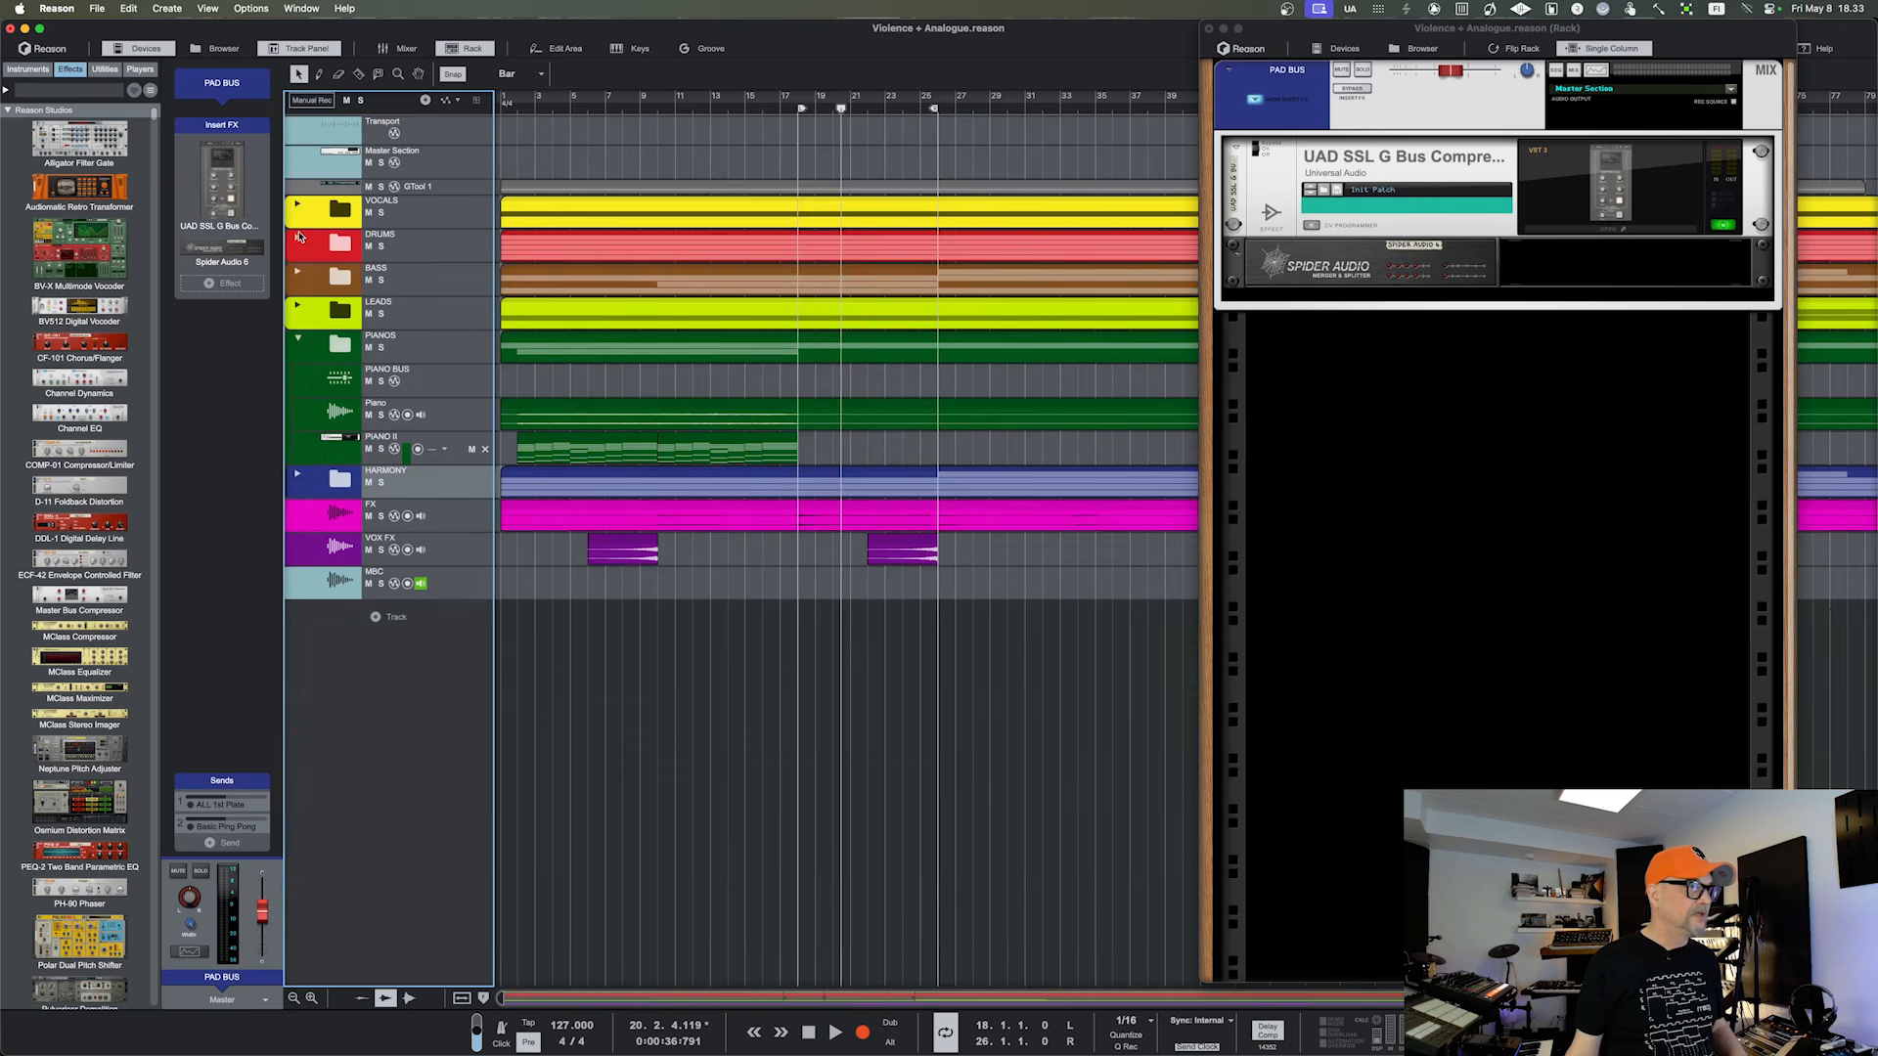
{"action": "left_click", "coordinate": [296, 340]}
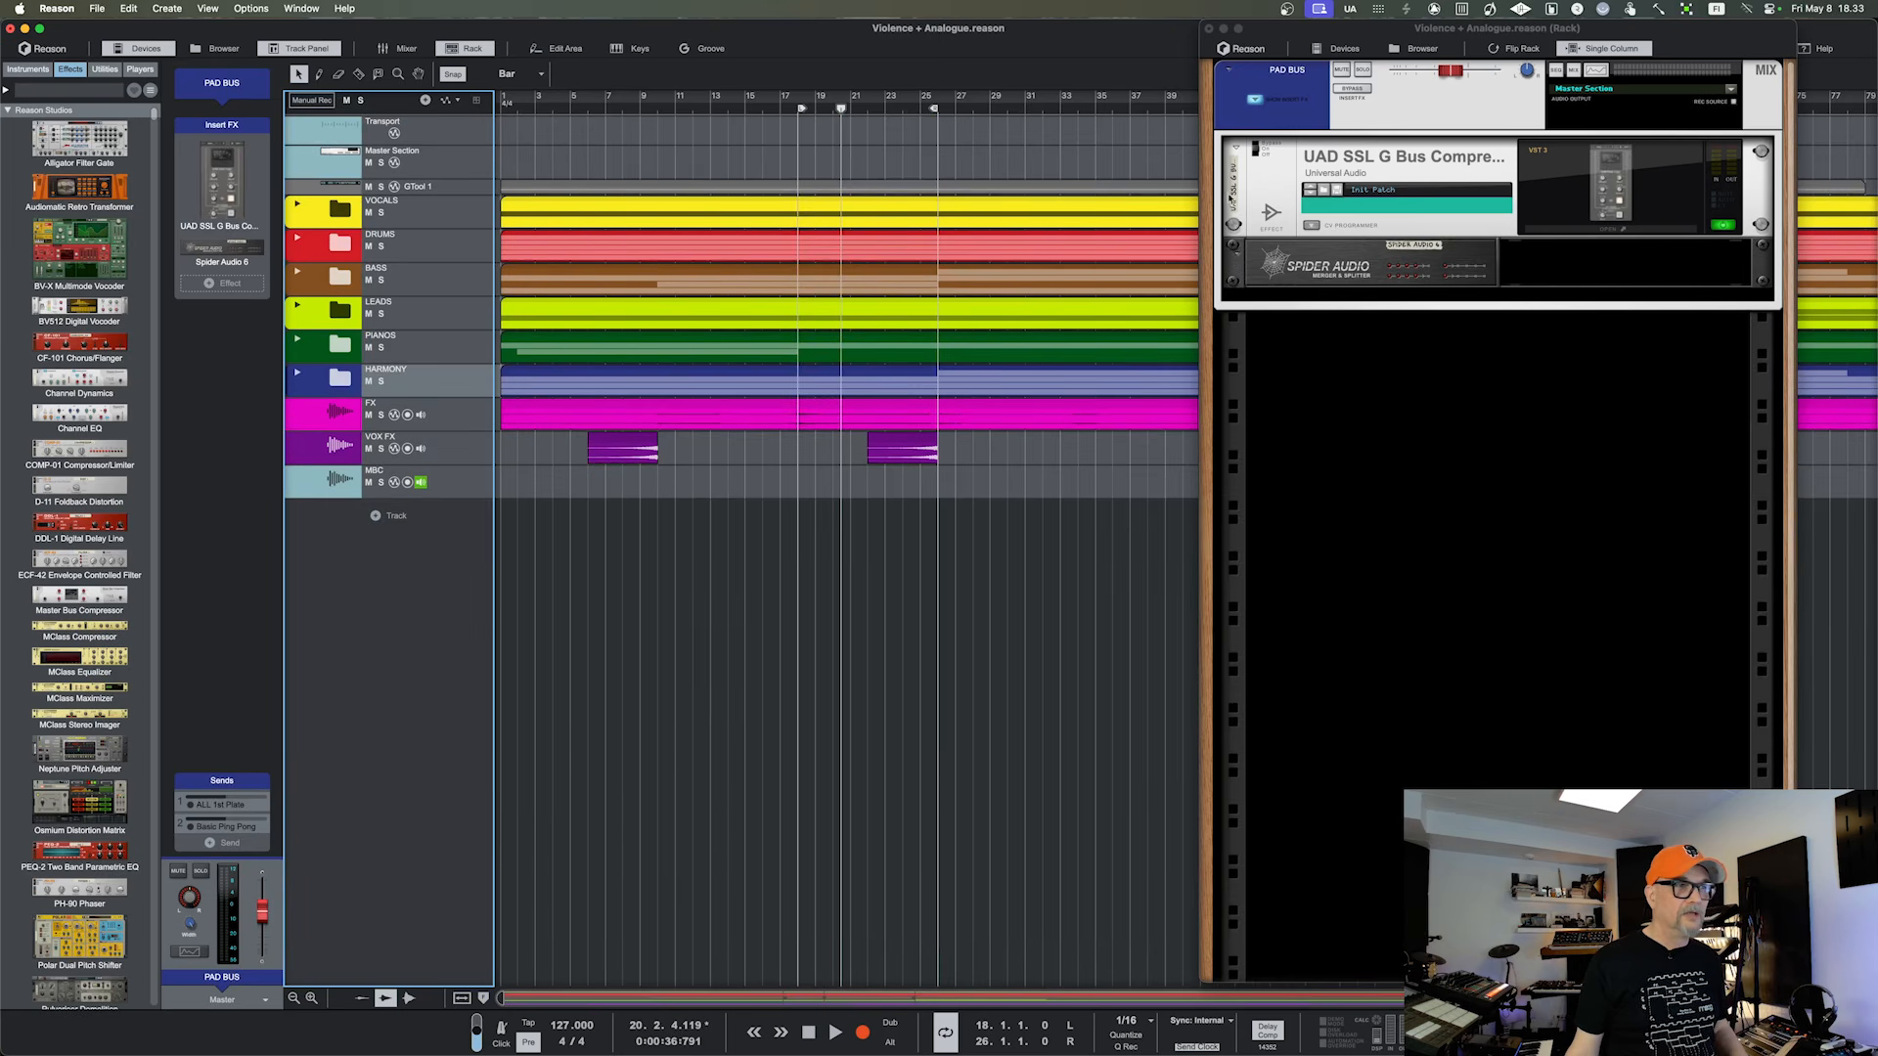
Reposition the detached rack window over the arrangement, and hide it
{"action": "left_click_drag", "start_coordinate": [1403, 36], "coordinate": [1568, 45]}
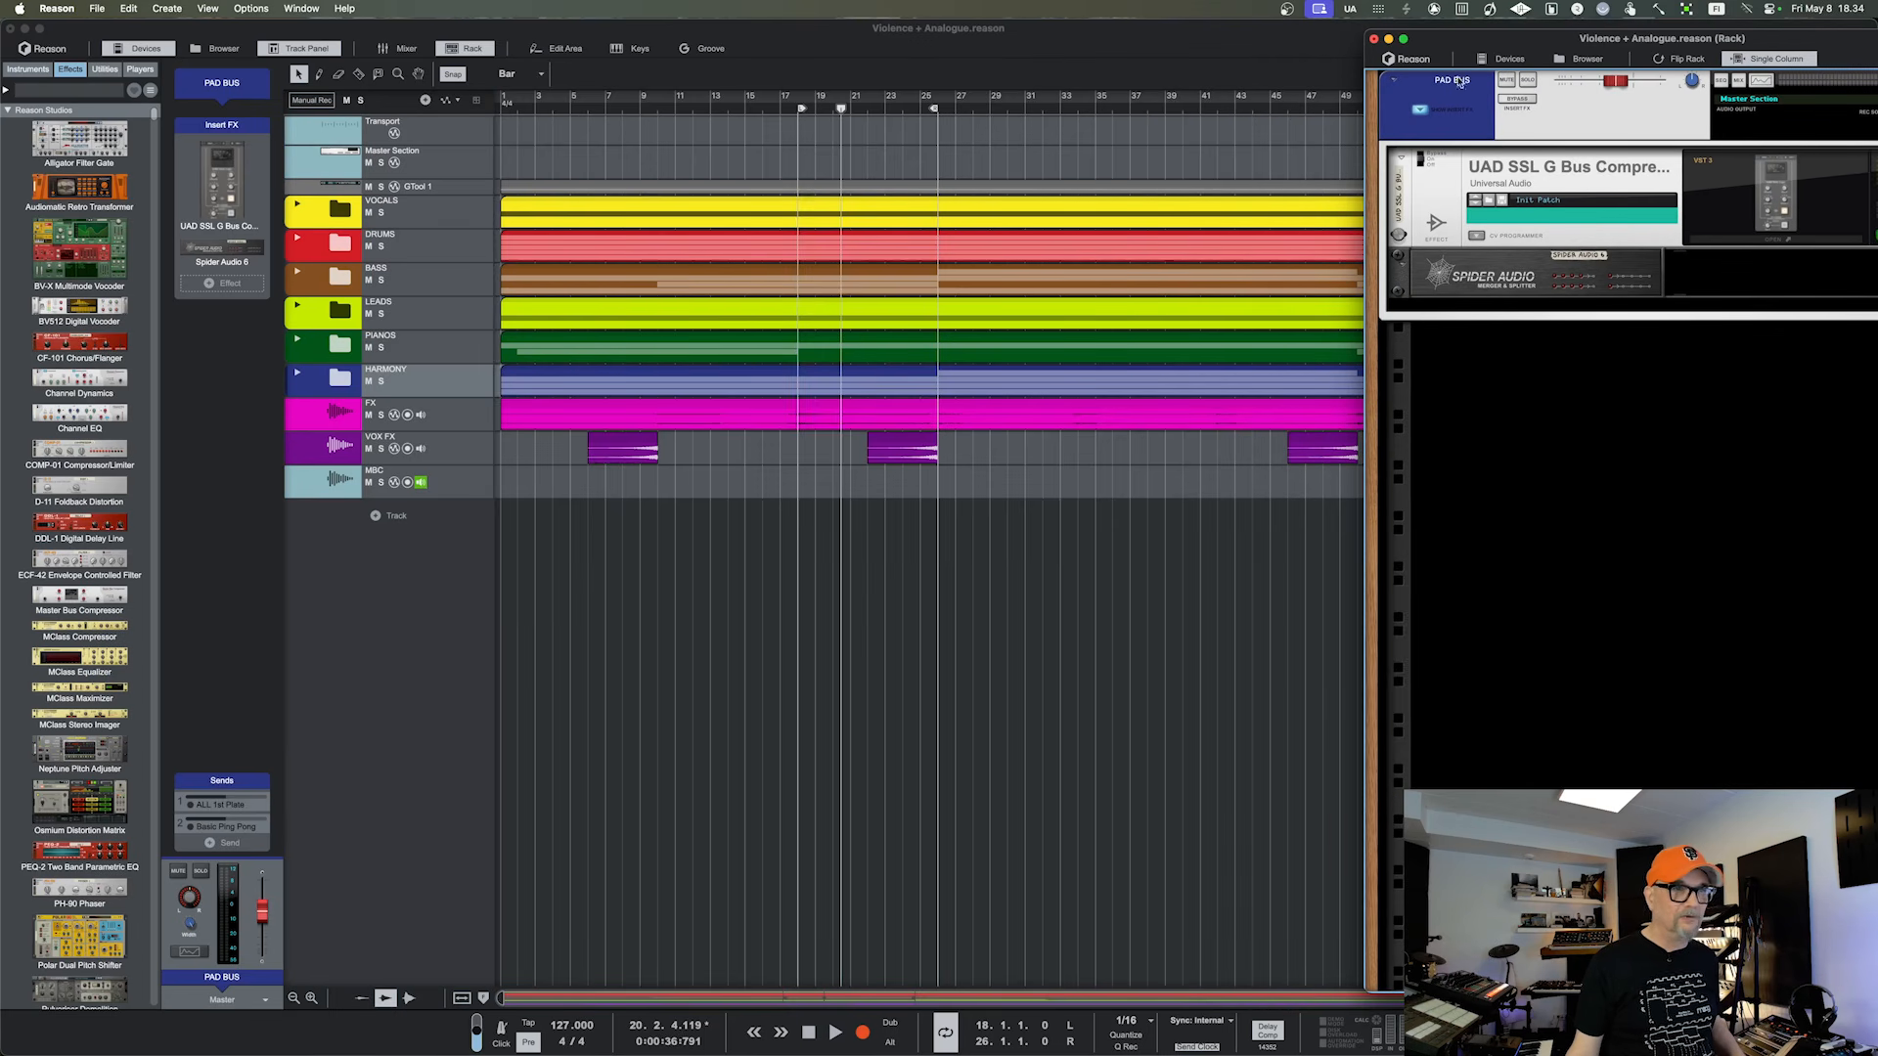
{"action": "left_click_drag", "start_coordinate": [1481, 39], "coordinate": [958, 65]}
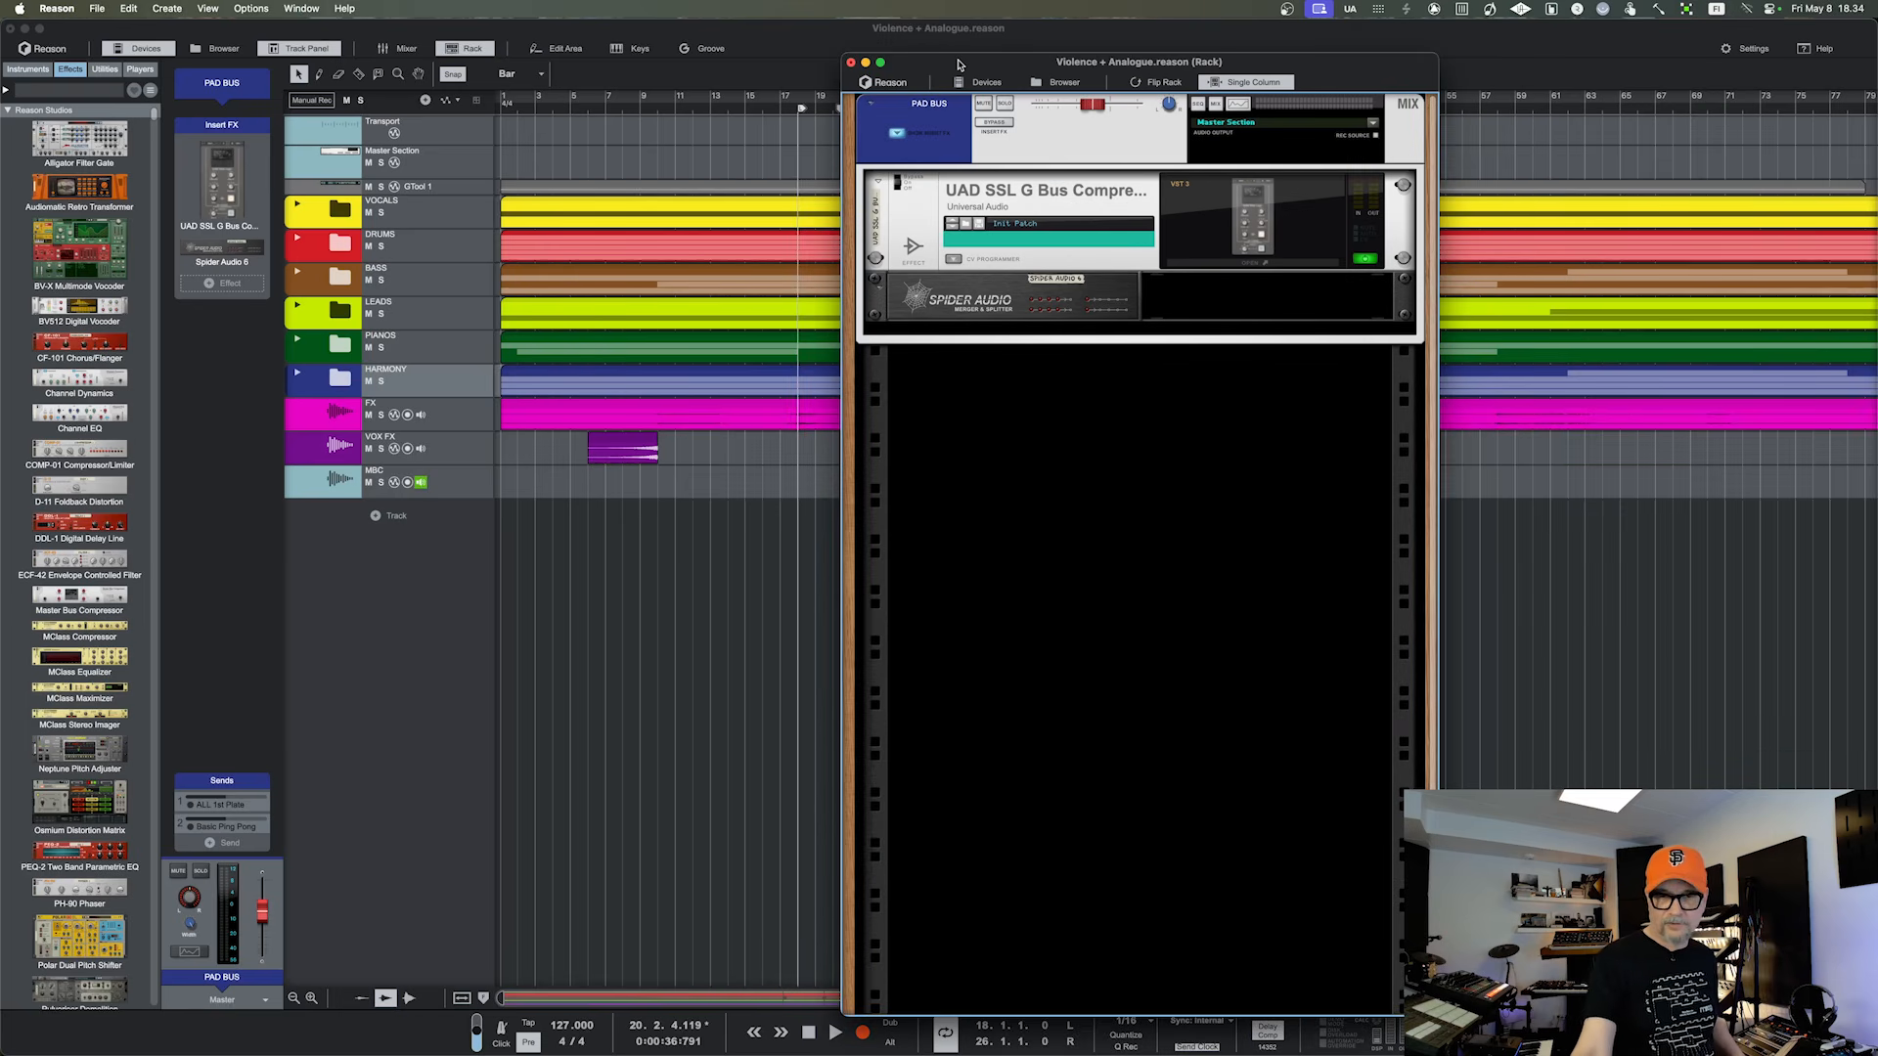
{"action": "key", "text": "F6"}
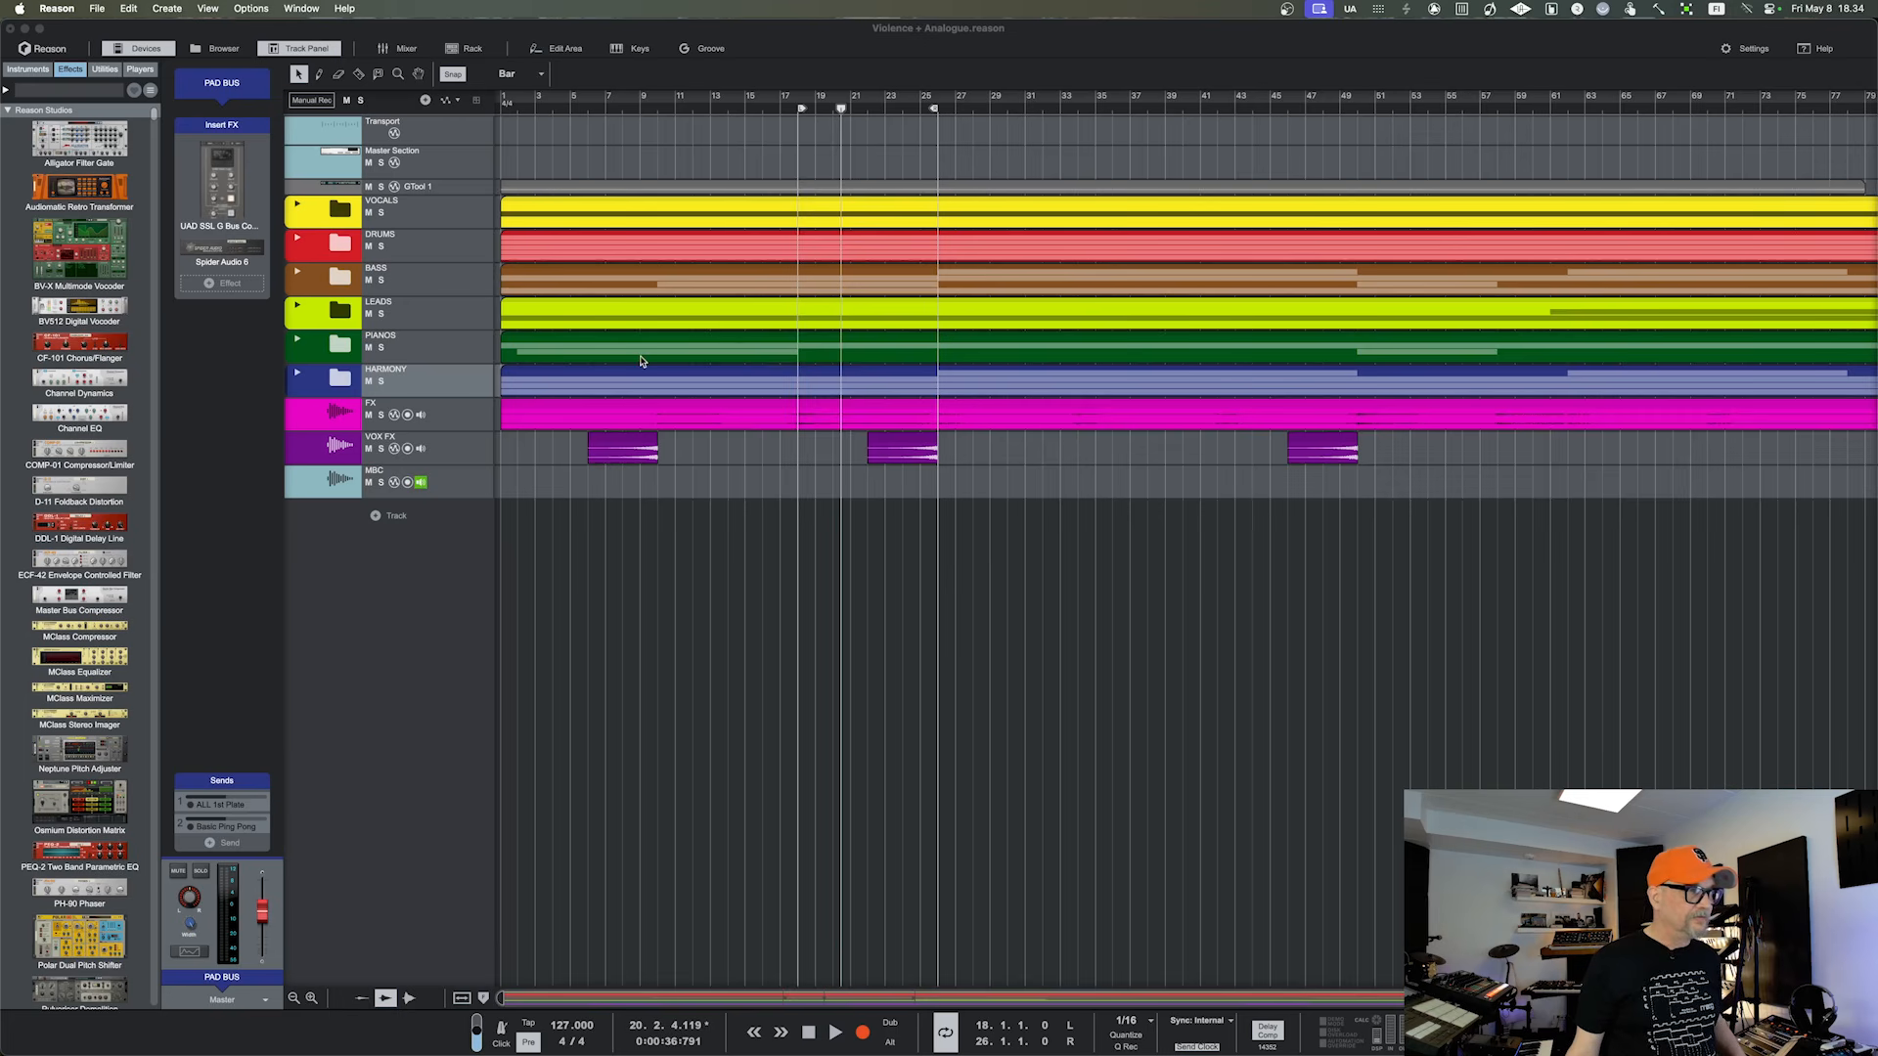
Expand the PIANOS folder and try moving the second PIANO II clip to bar 29 and back to bar 10
{"action": "left_click", "coordinate": [297, 338]}
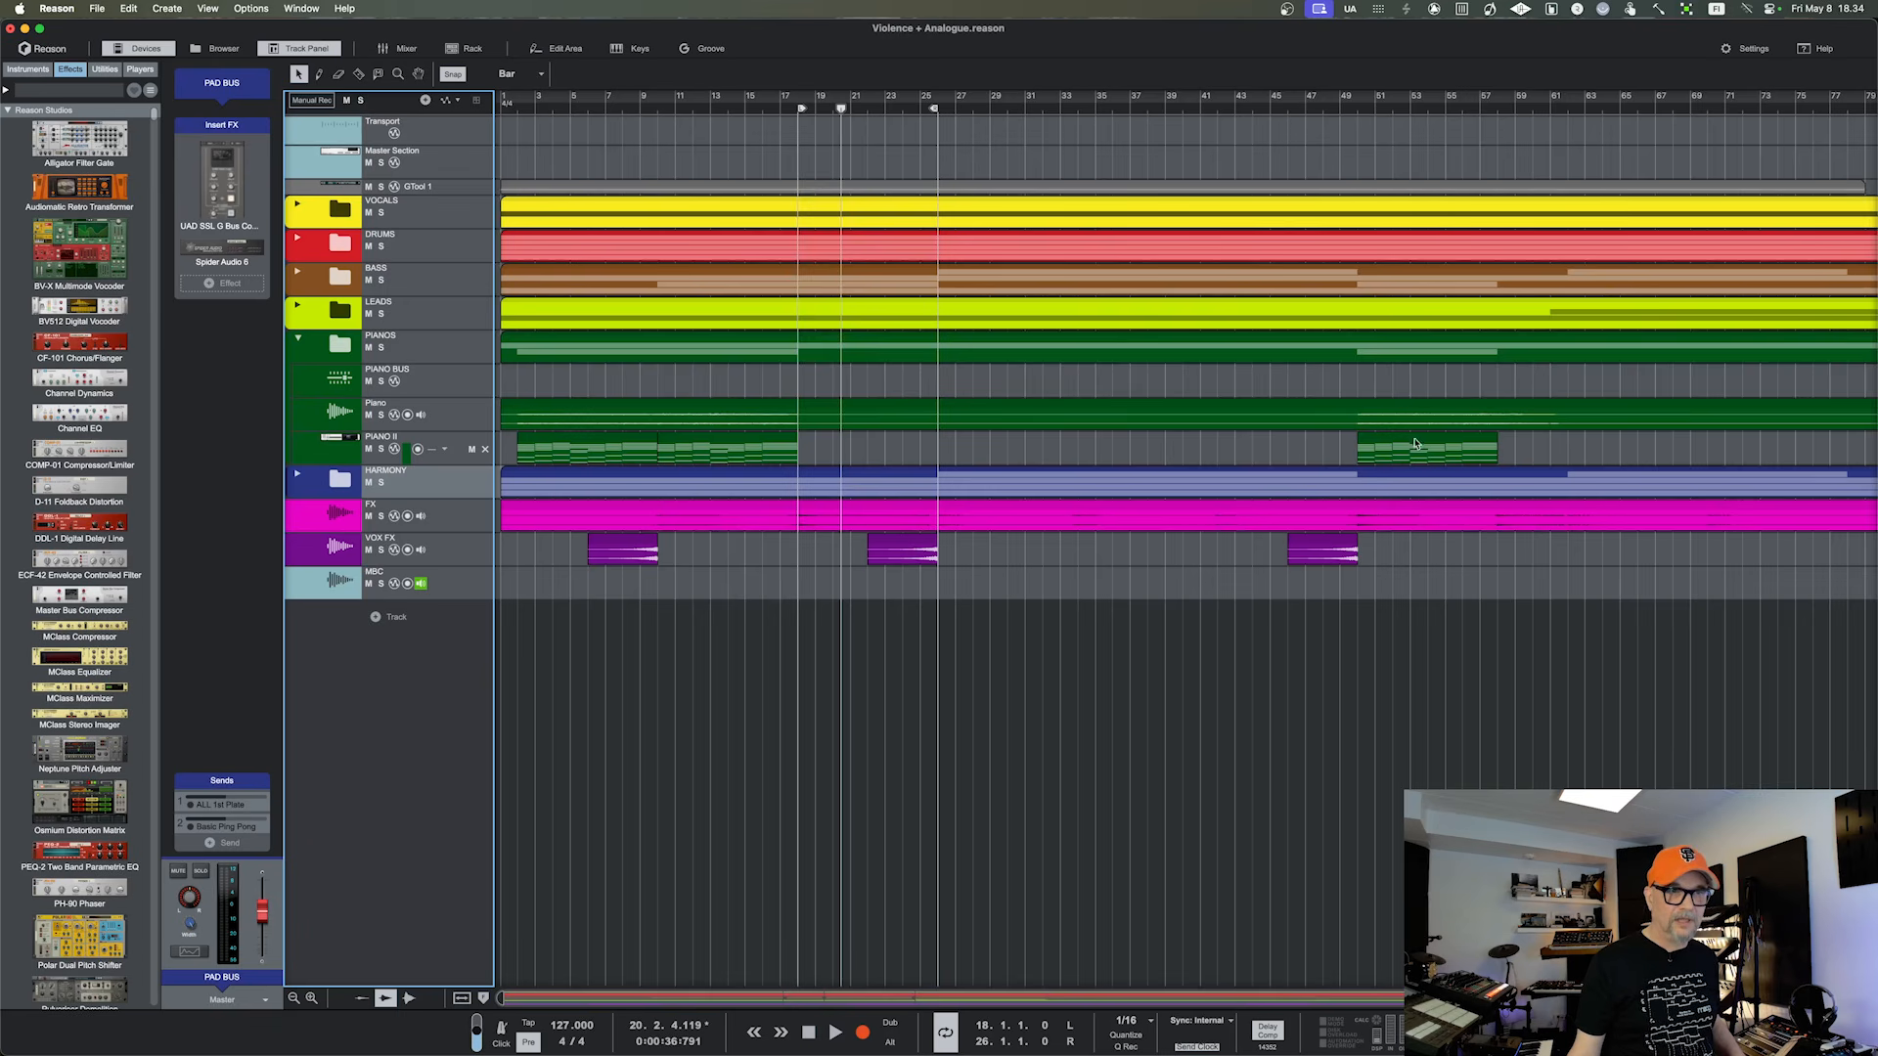
{"action": "left_click", "coordinate": [692, 440]}
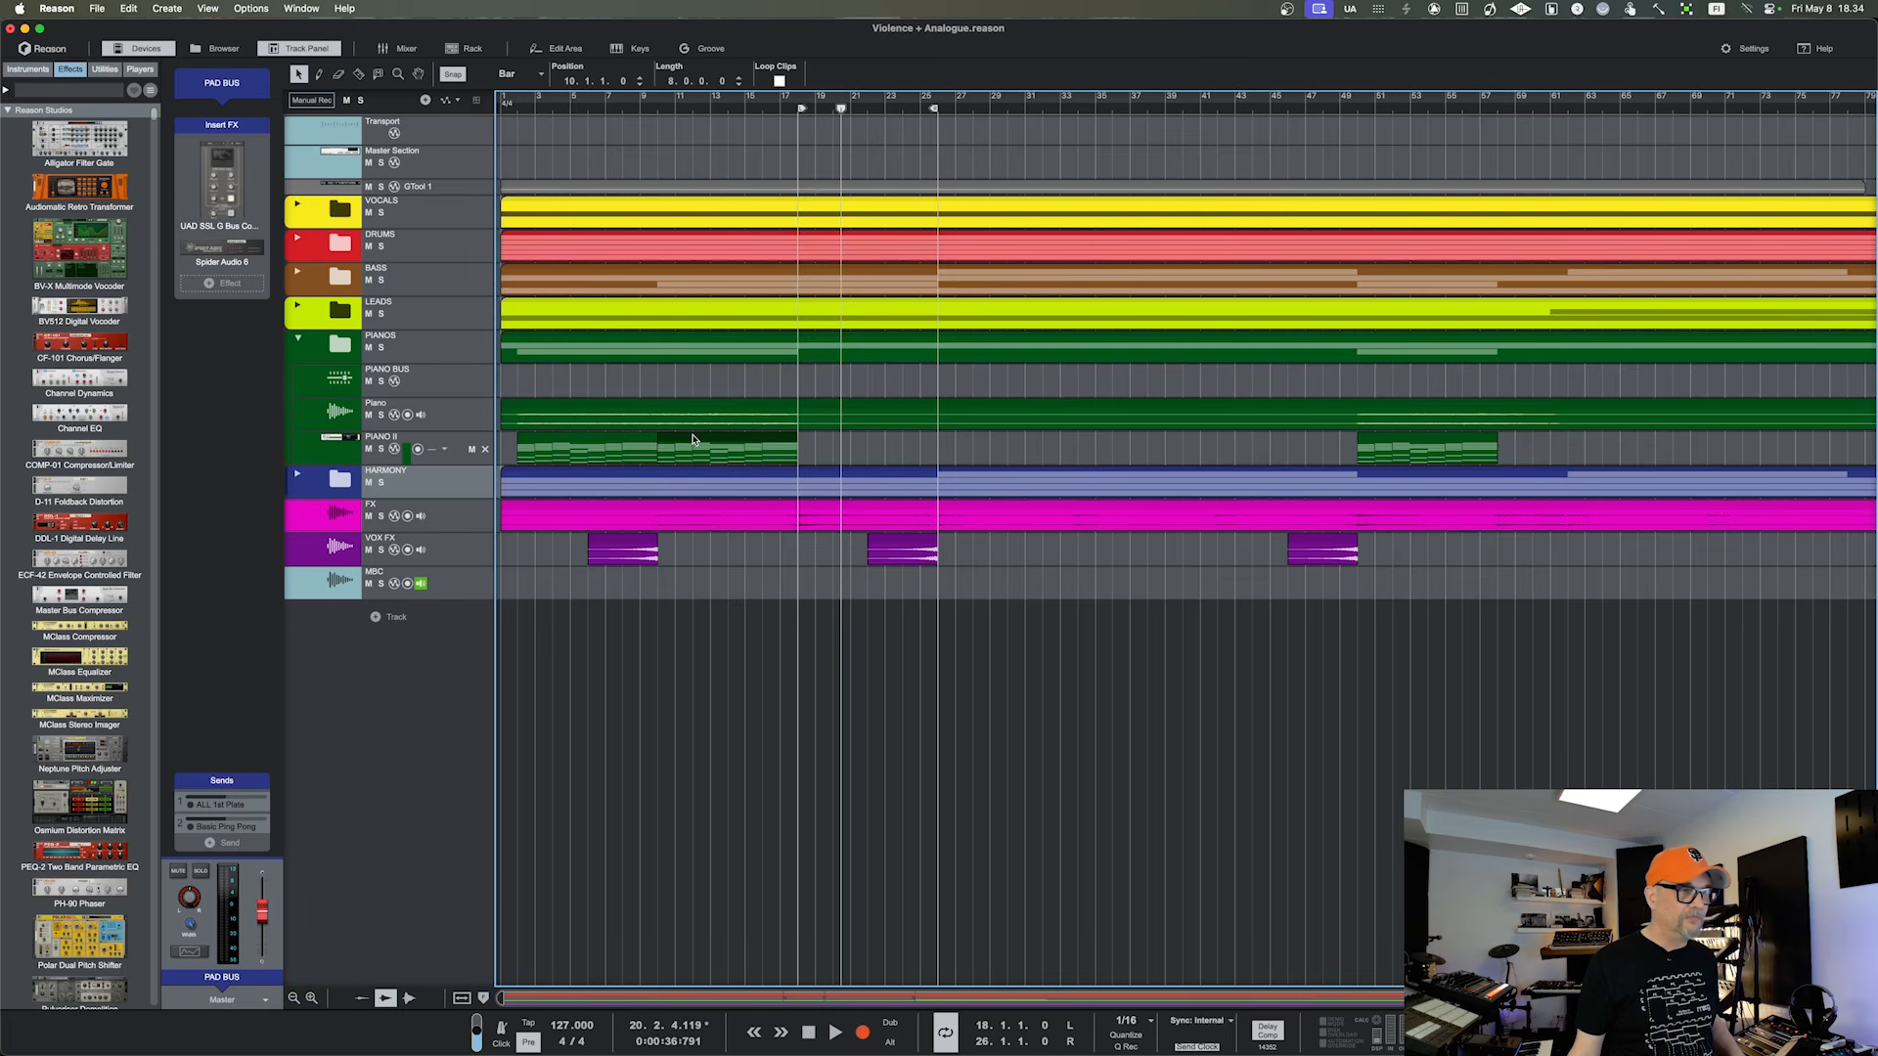
{"action": "left_click_drag", "start_coordinate": [692, 440], "coordinate": [1025, 452]}
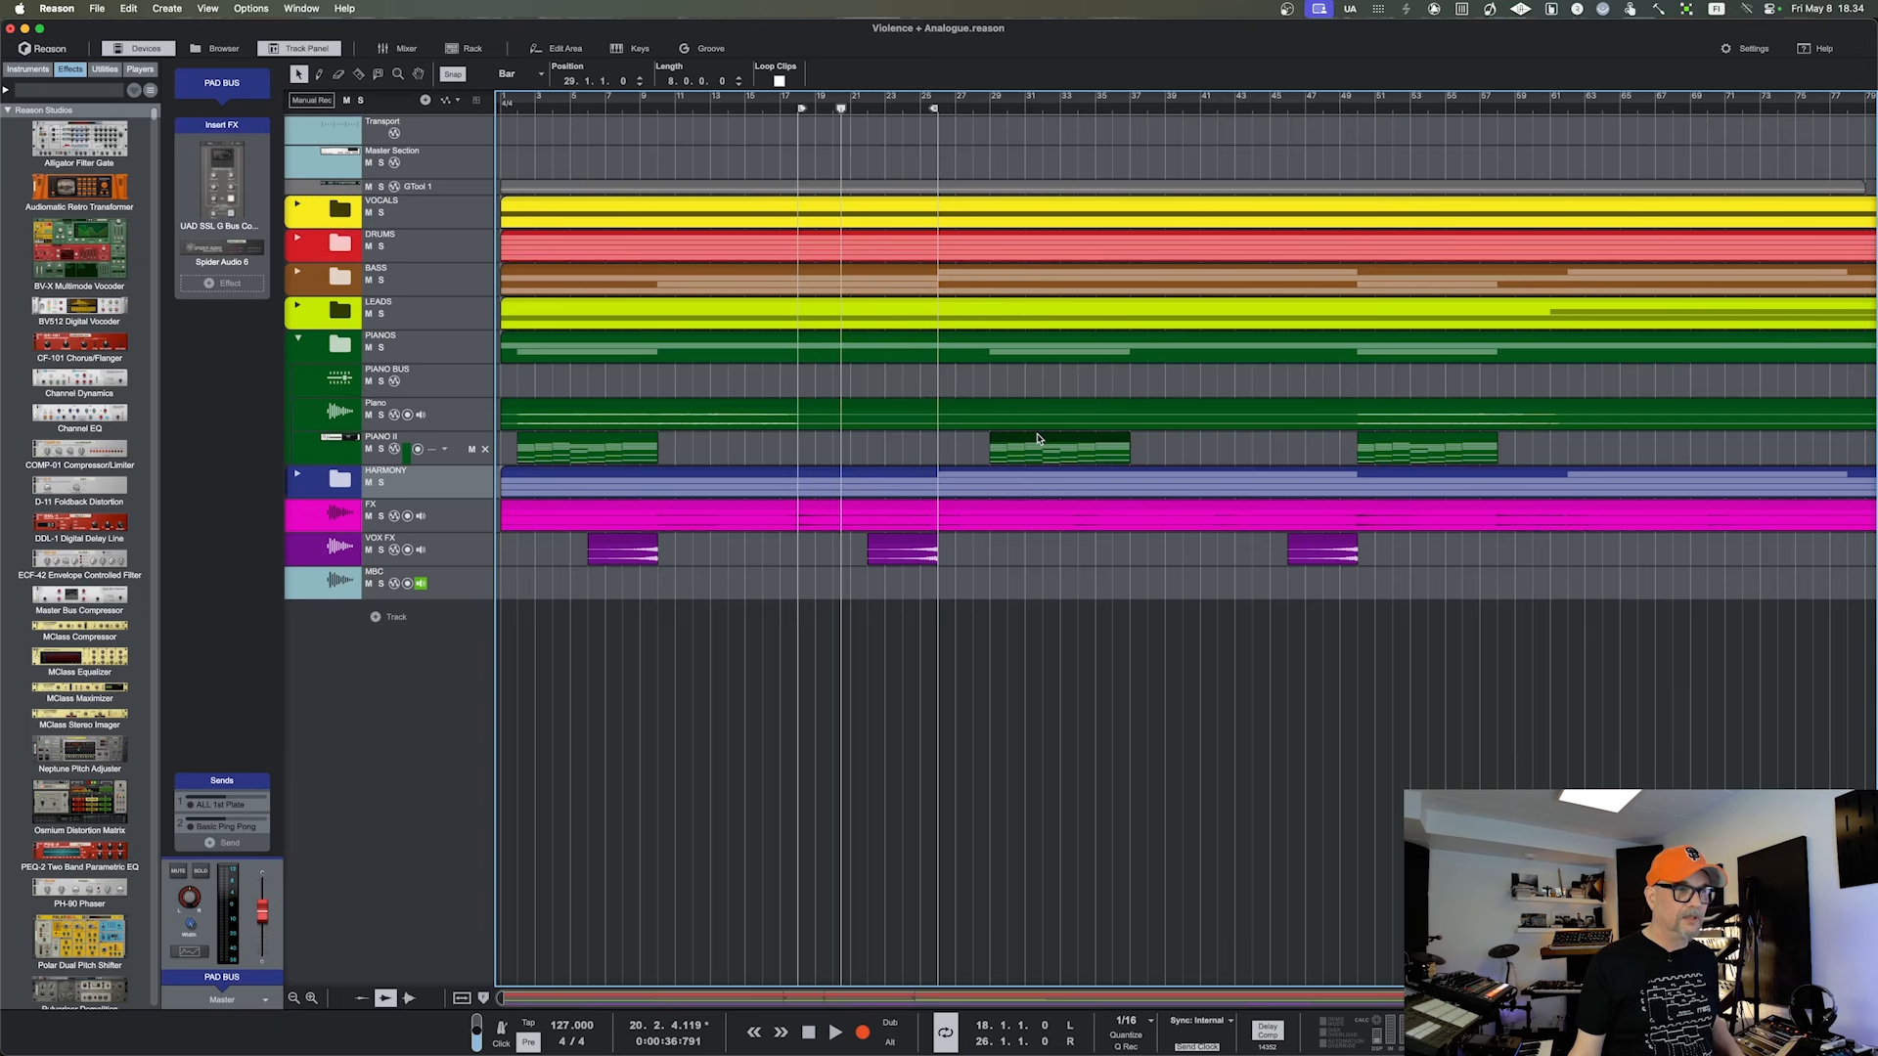
{"action": "left_click_drag", "start_coordinate": [1039, 438], "coordinate": [706, 457]}
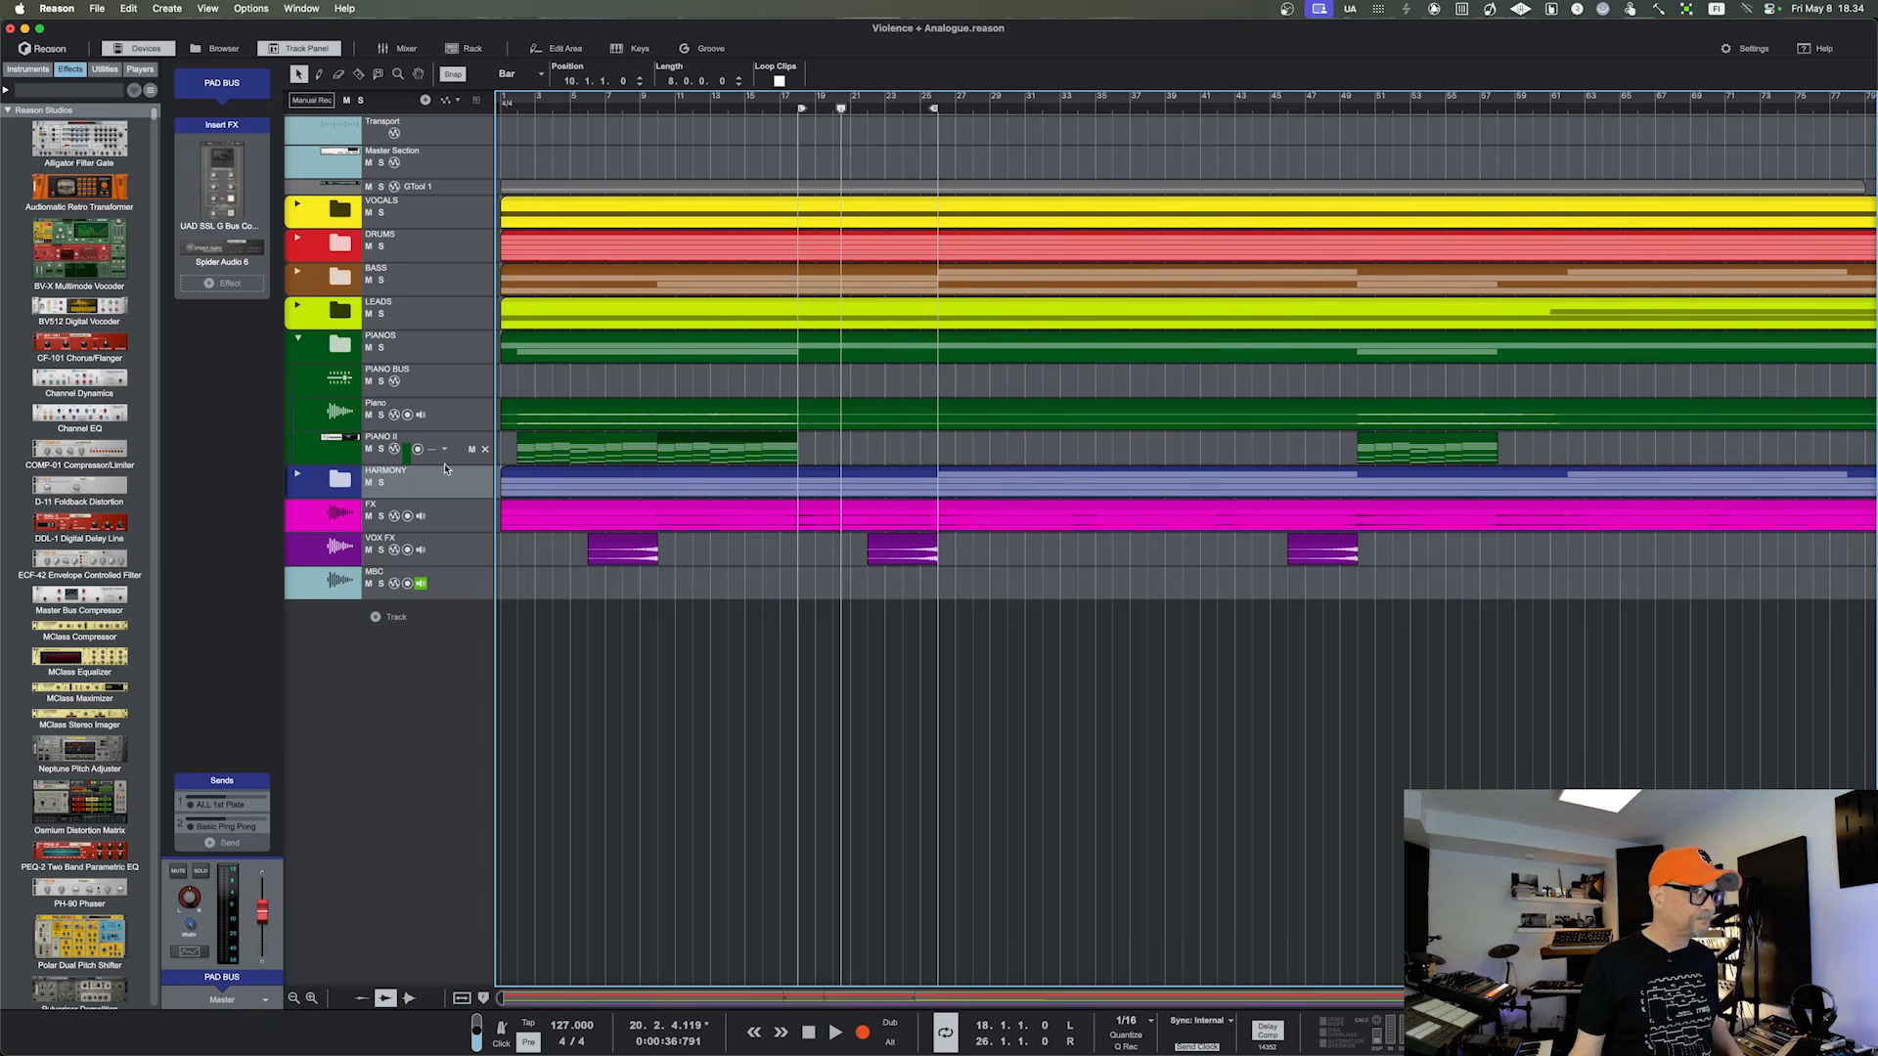
Increase the PIANO II track's height, and duplicate the clip at bar 10 once, undoing the duplicate
{"action": "left_click_drag", "start_coordinate": [448, 462], "coordinate": [450, 494]}
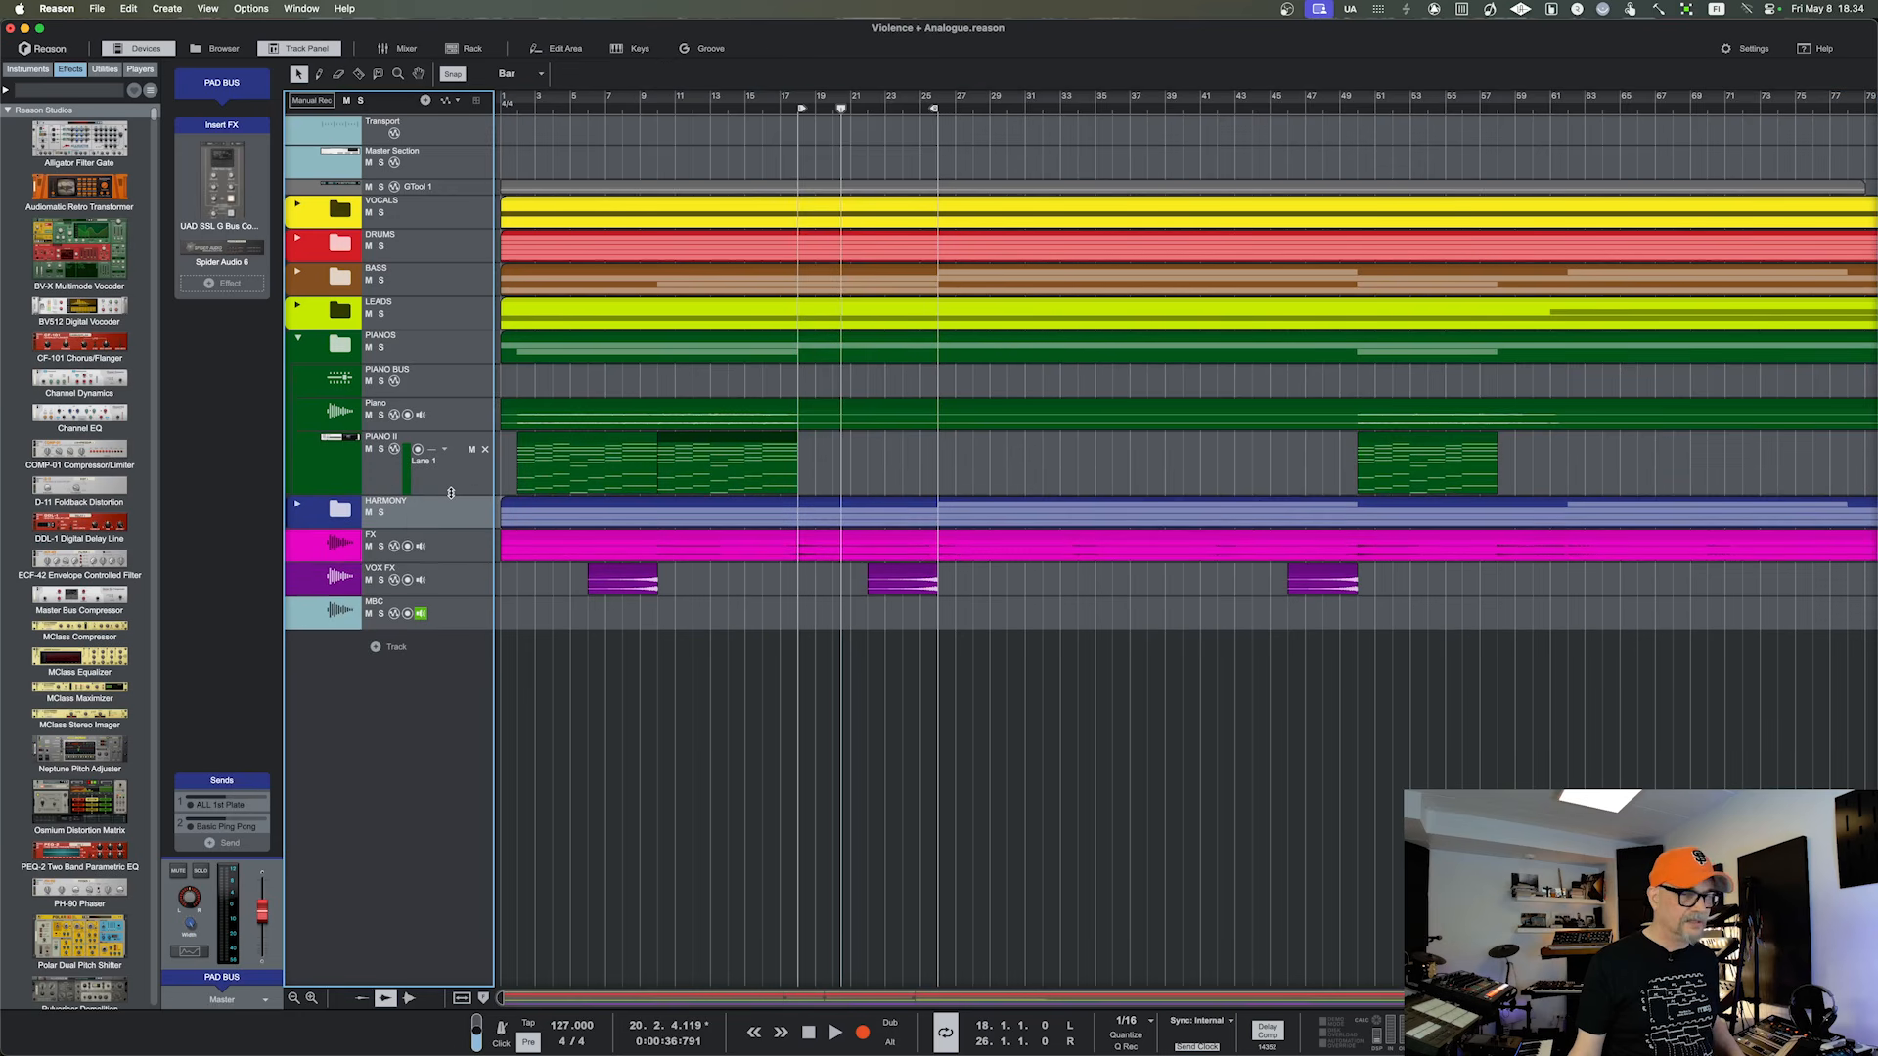
{"action": "left_click", "coordinate": [740, 467]}
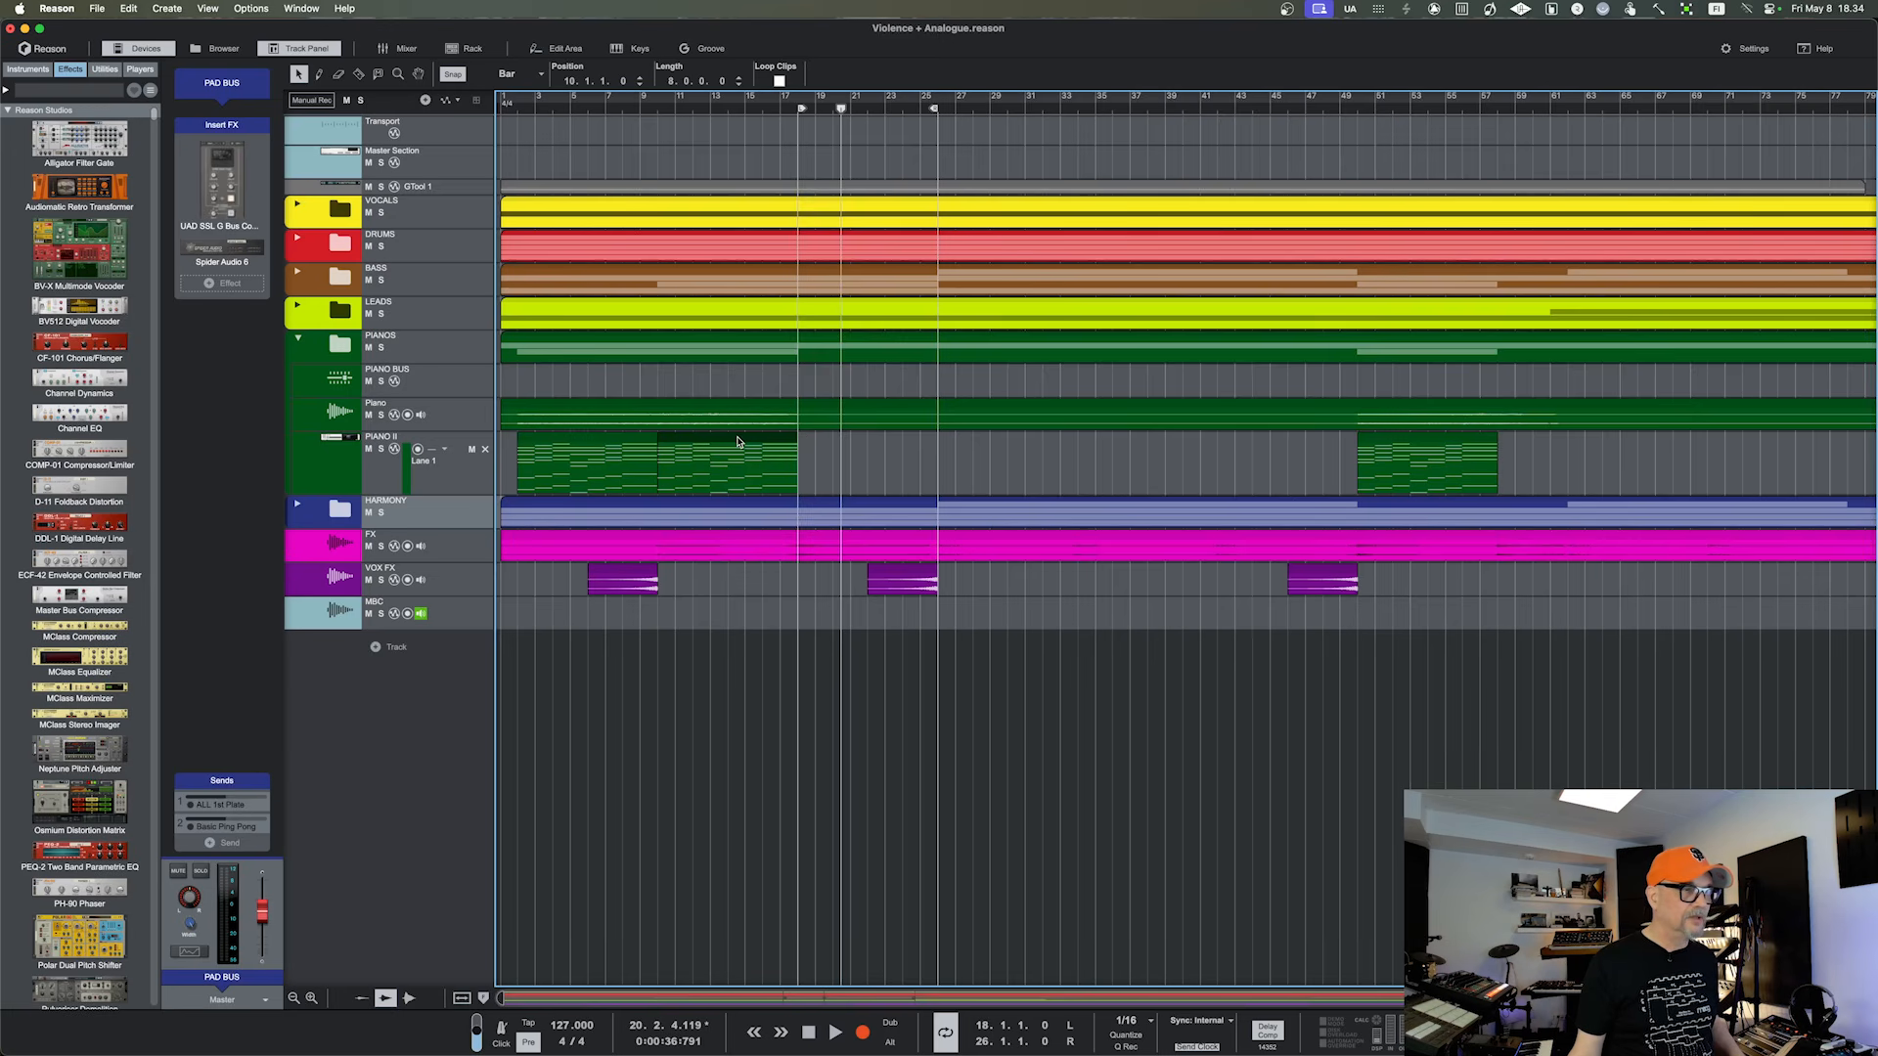
{"action": "key", "text": "super+d"}
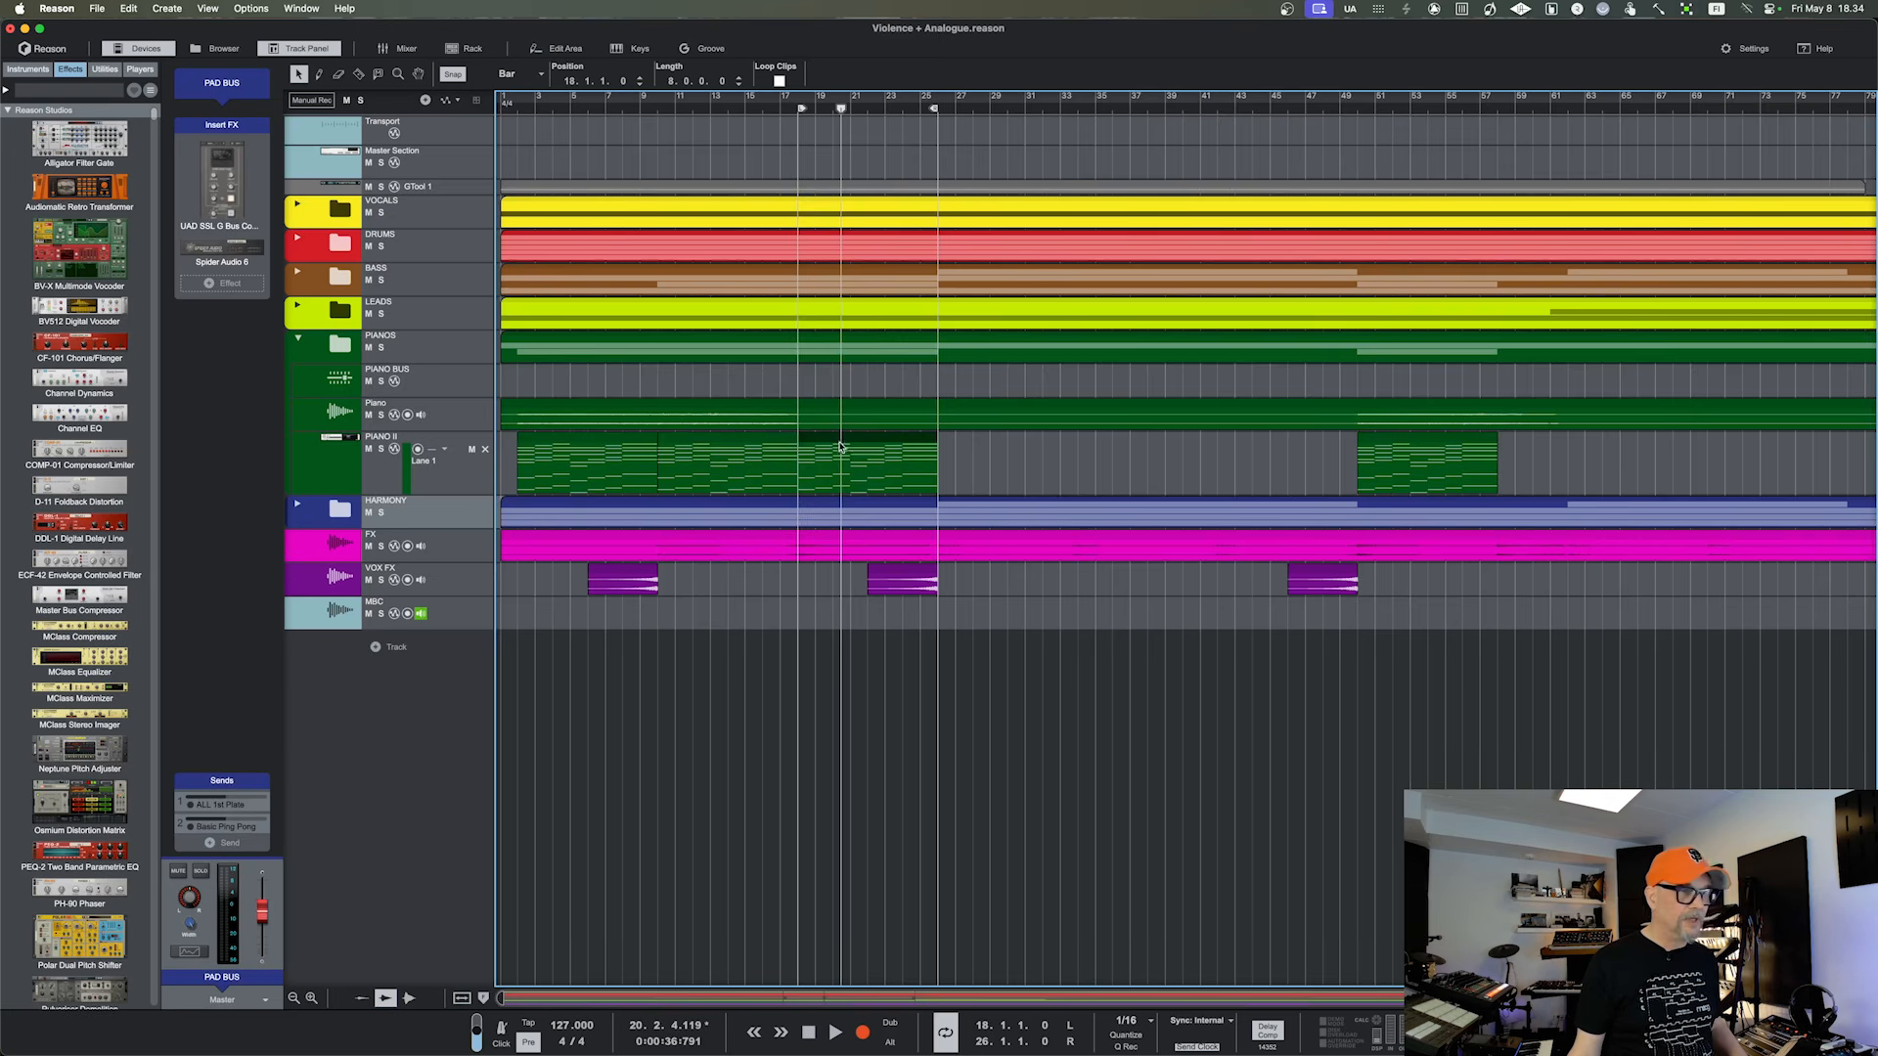
{"action": "key", "text": "super+z"}
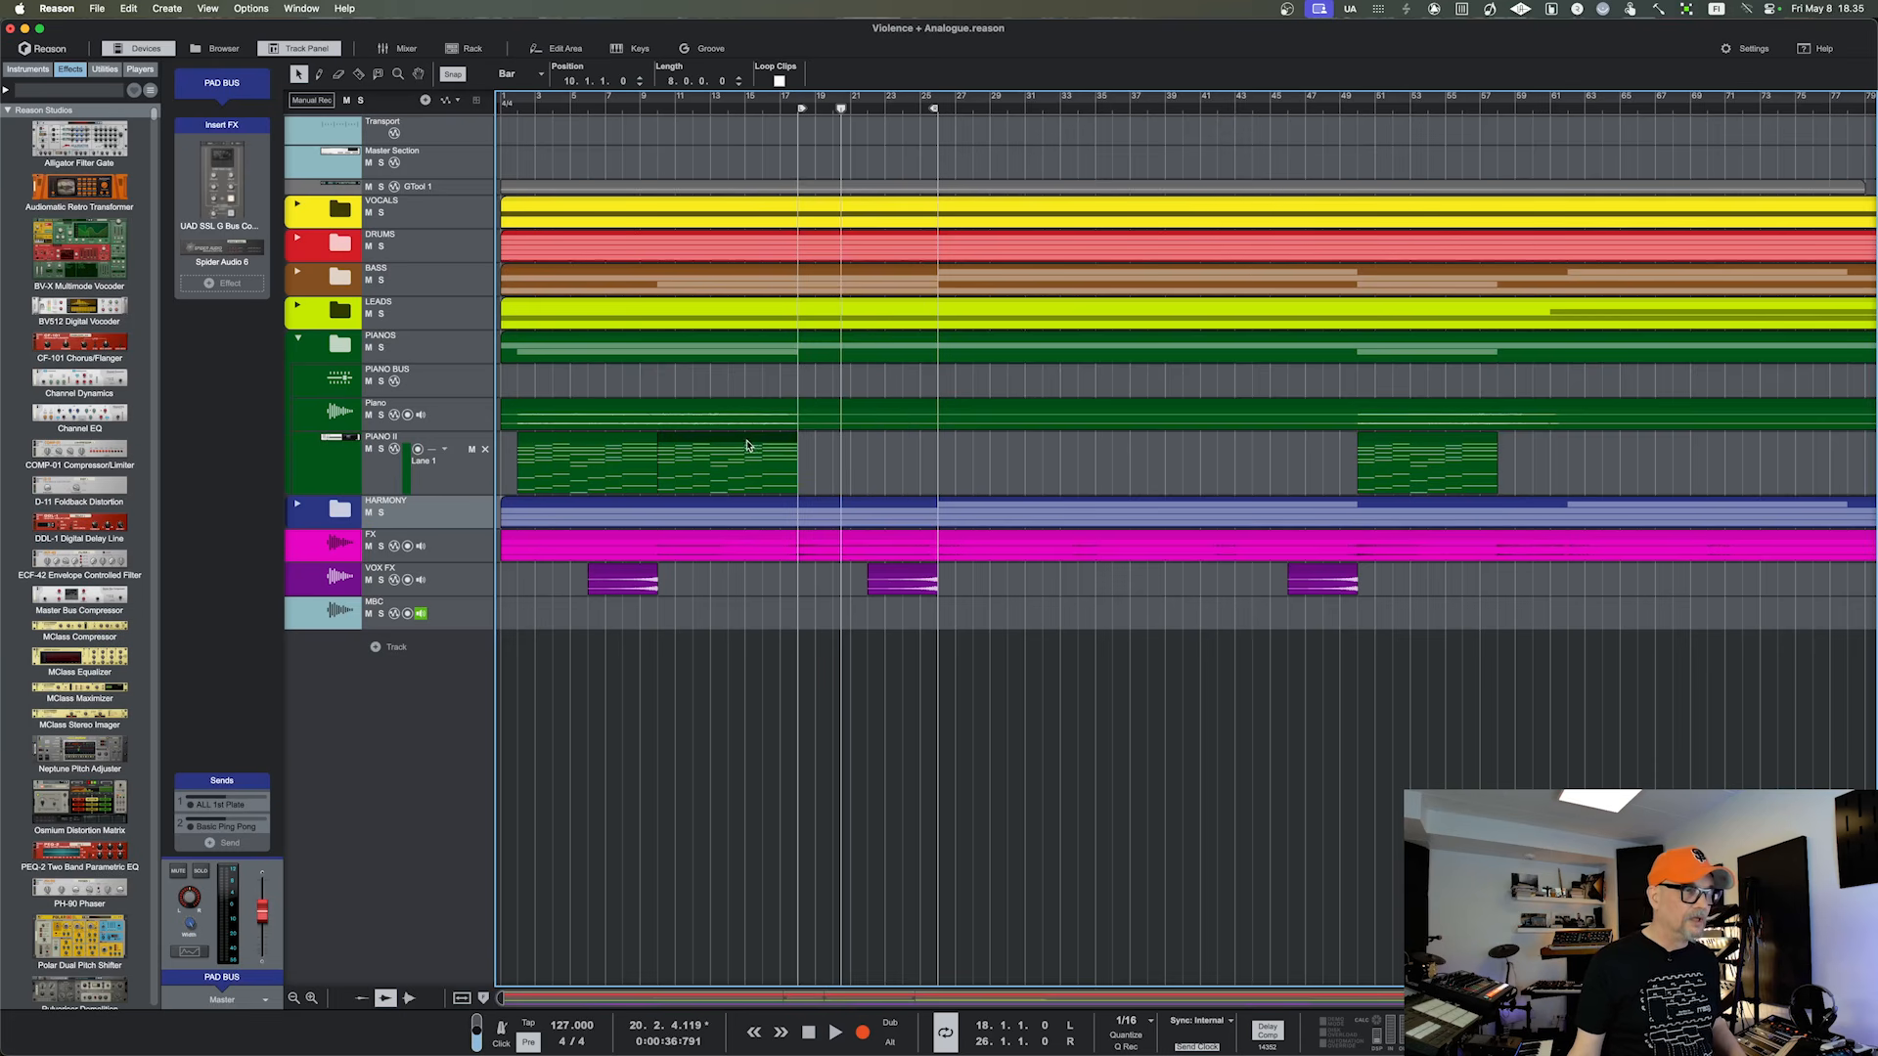
Extend the PIANO II clip at bar 10 as a loop to 32 bars and restore its length to 8 bars
{"action": "left_click_drag", "start_coordinate": [802, 439], "coordinate": [1218, 456]}
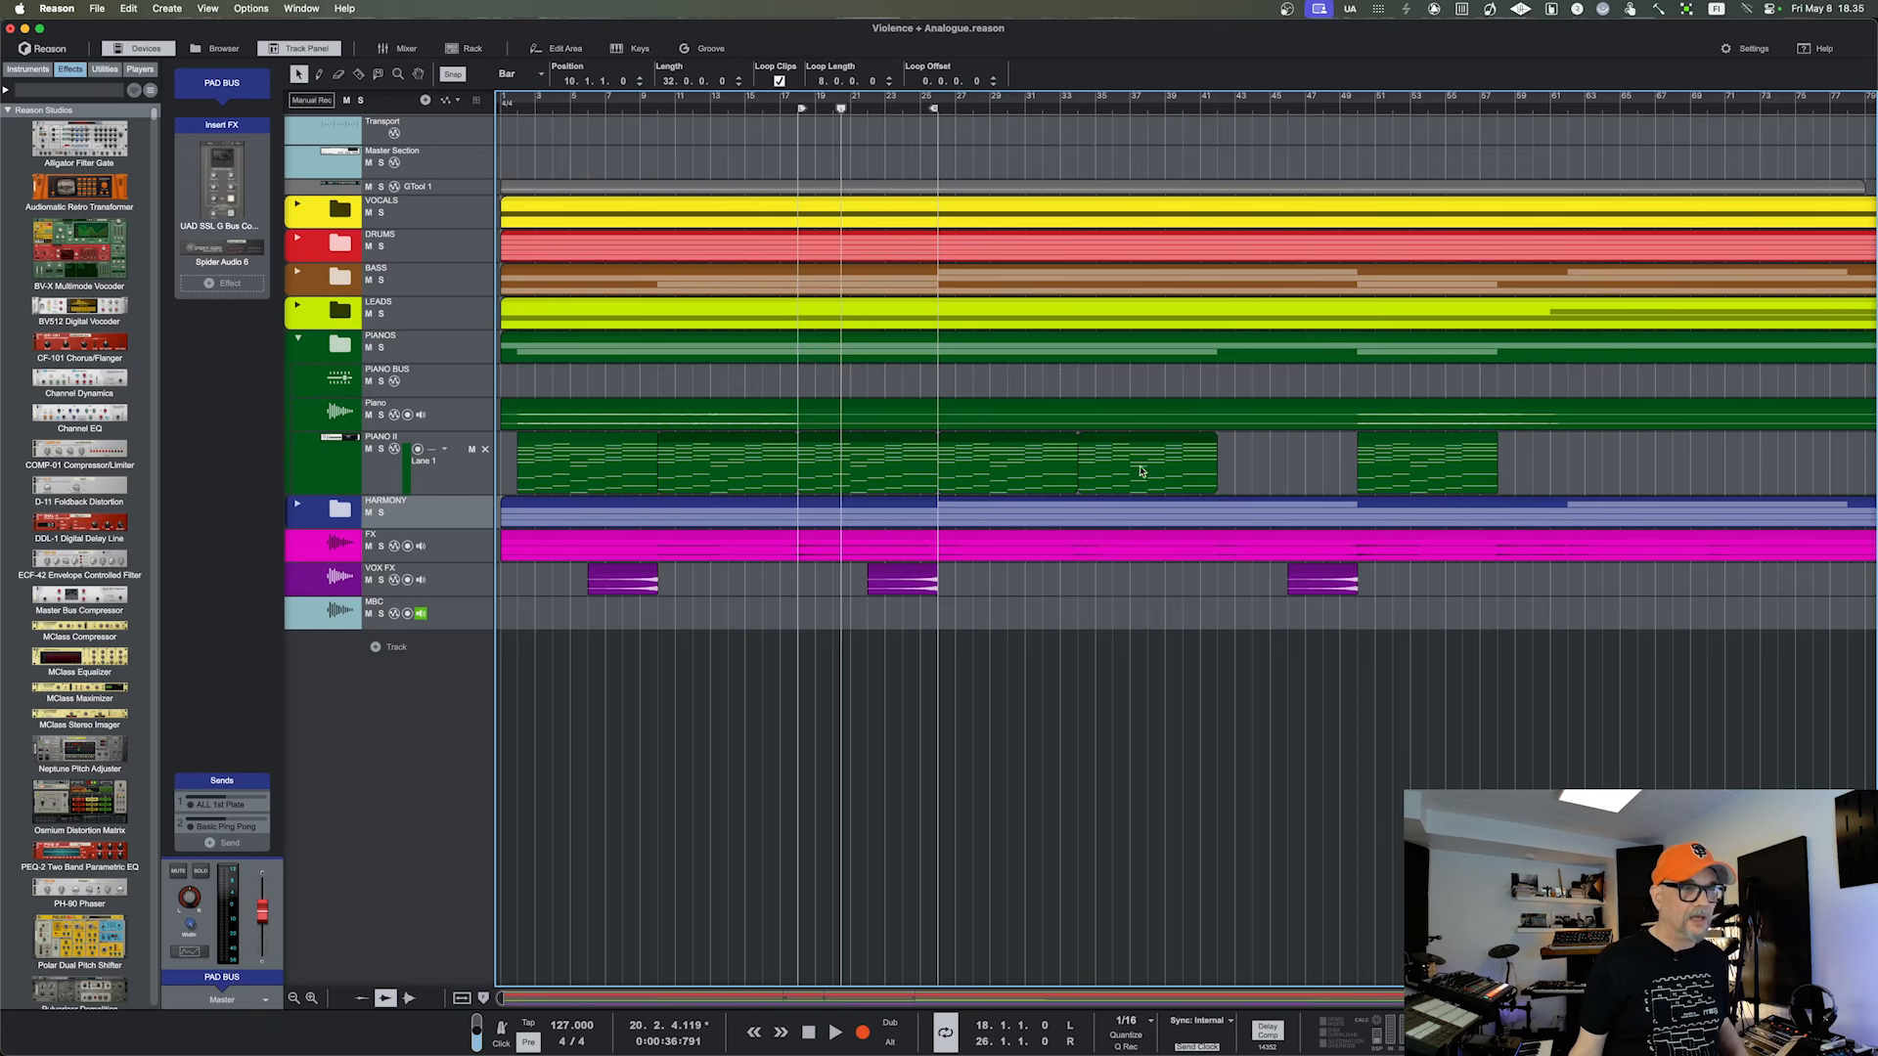
{"action": "left_click_drag", "start_coordinate": [1217, 454], "coordinate": [813, 462]}
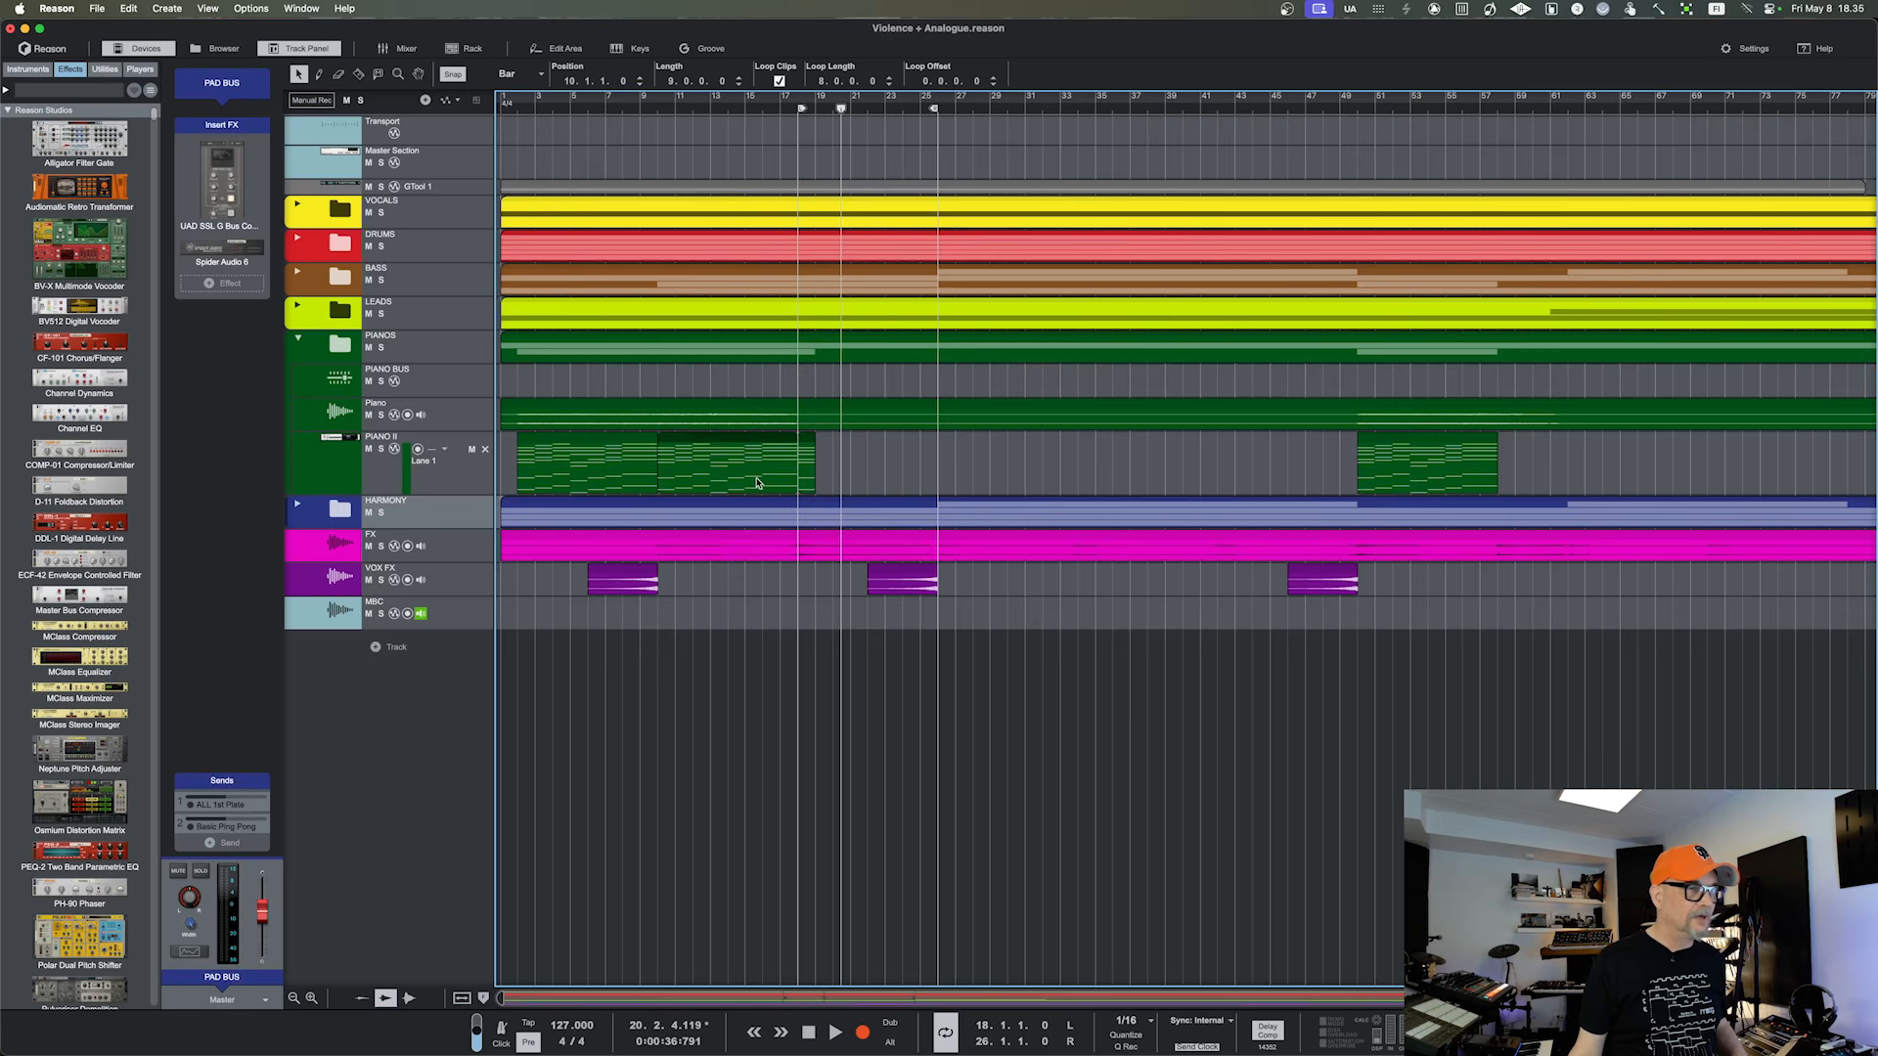
{"action": "left_click_drag", "start_coordinate": [750, 439], "coordinate": [798, 441]}
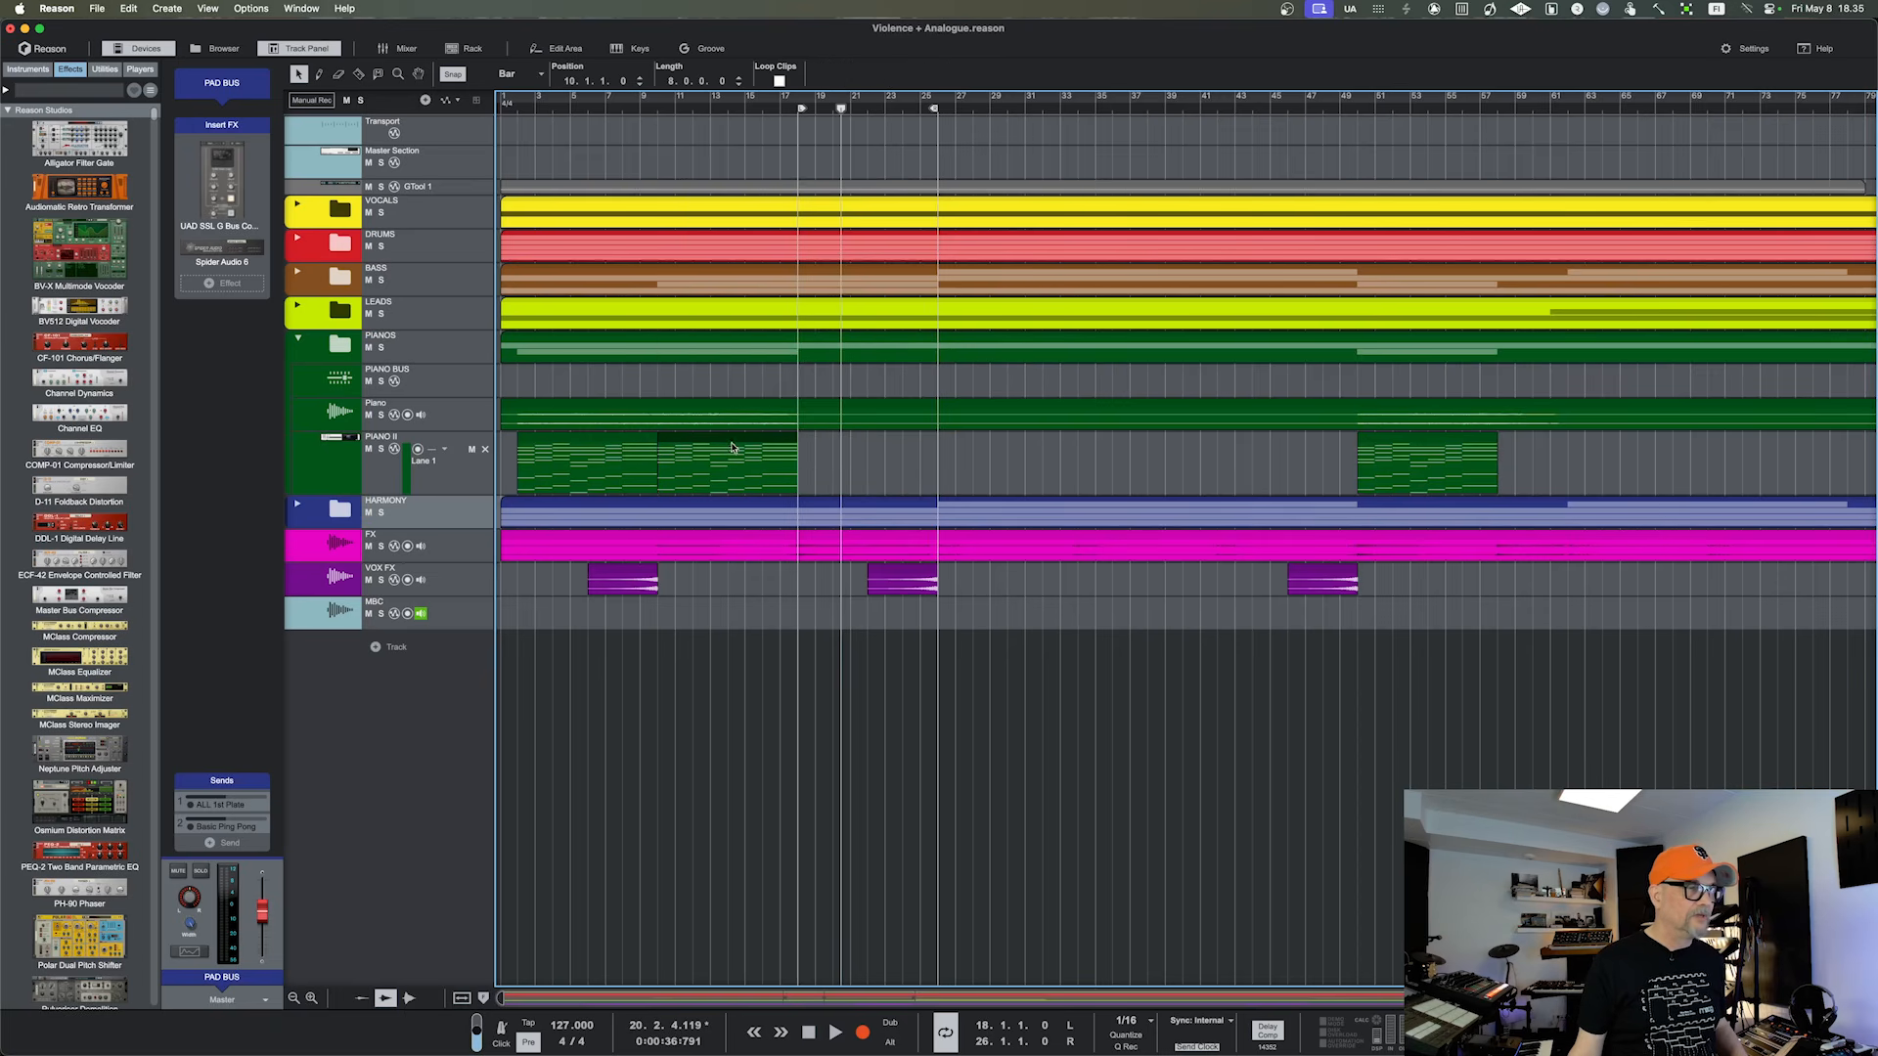
Duplicate the PIANO II clip at bar 10 twice in a row and undo the duplicates
{"action": "key", "text": "super+d"}
{"action": "key", "text": "super+d"}
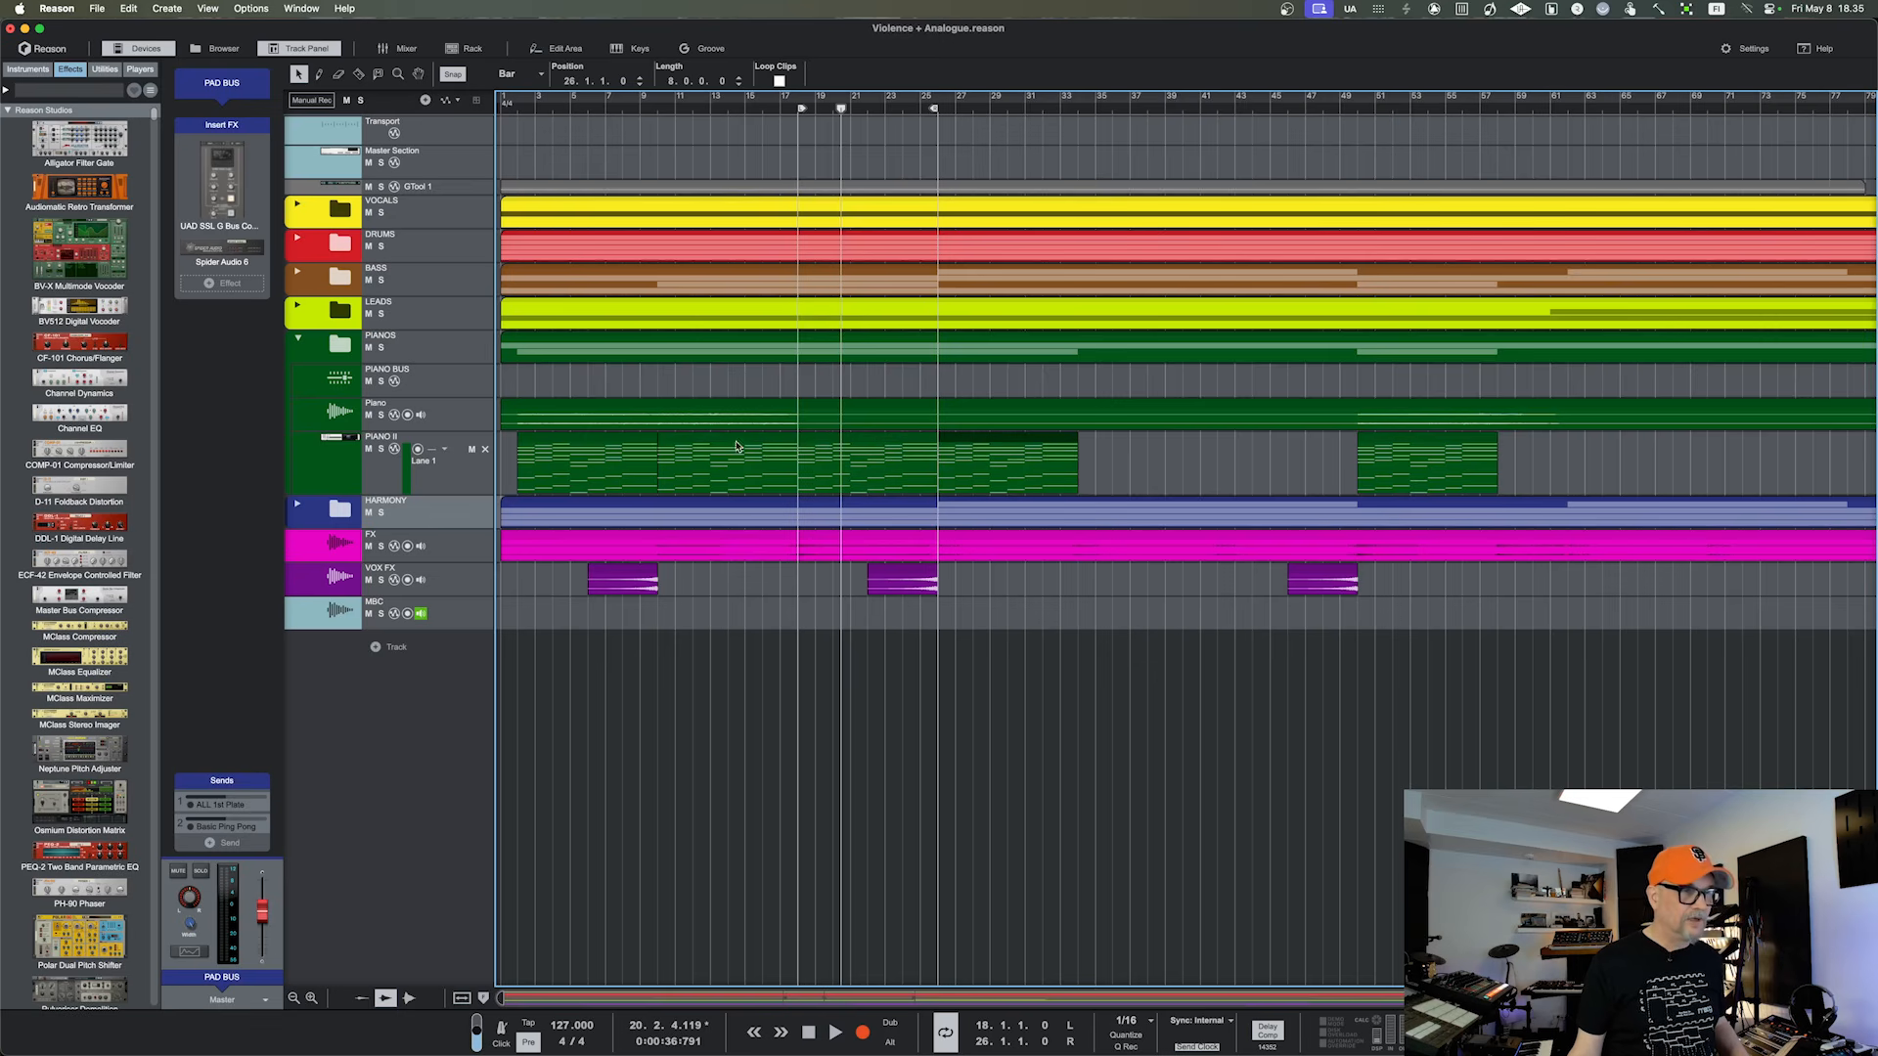
{"action": "key", "text": "super+z"}
{"action": "key", "text": "super+z"}
{"action": "key", "text": "super+z"}
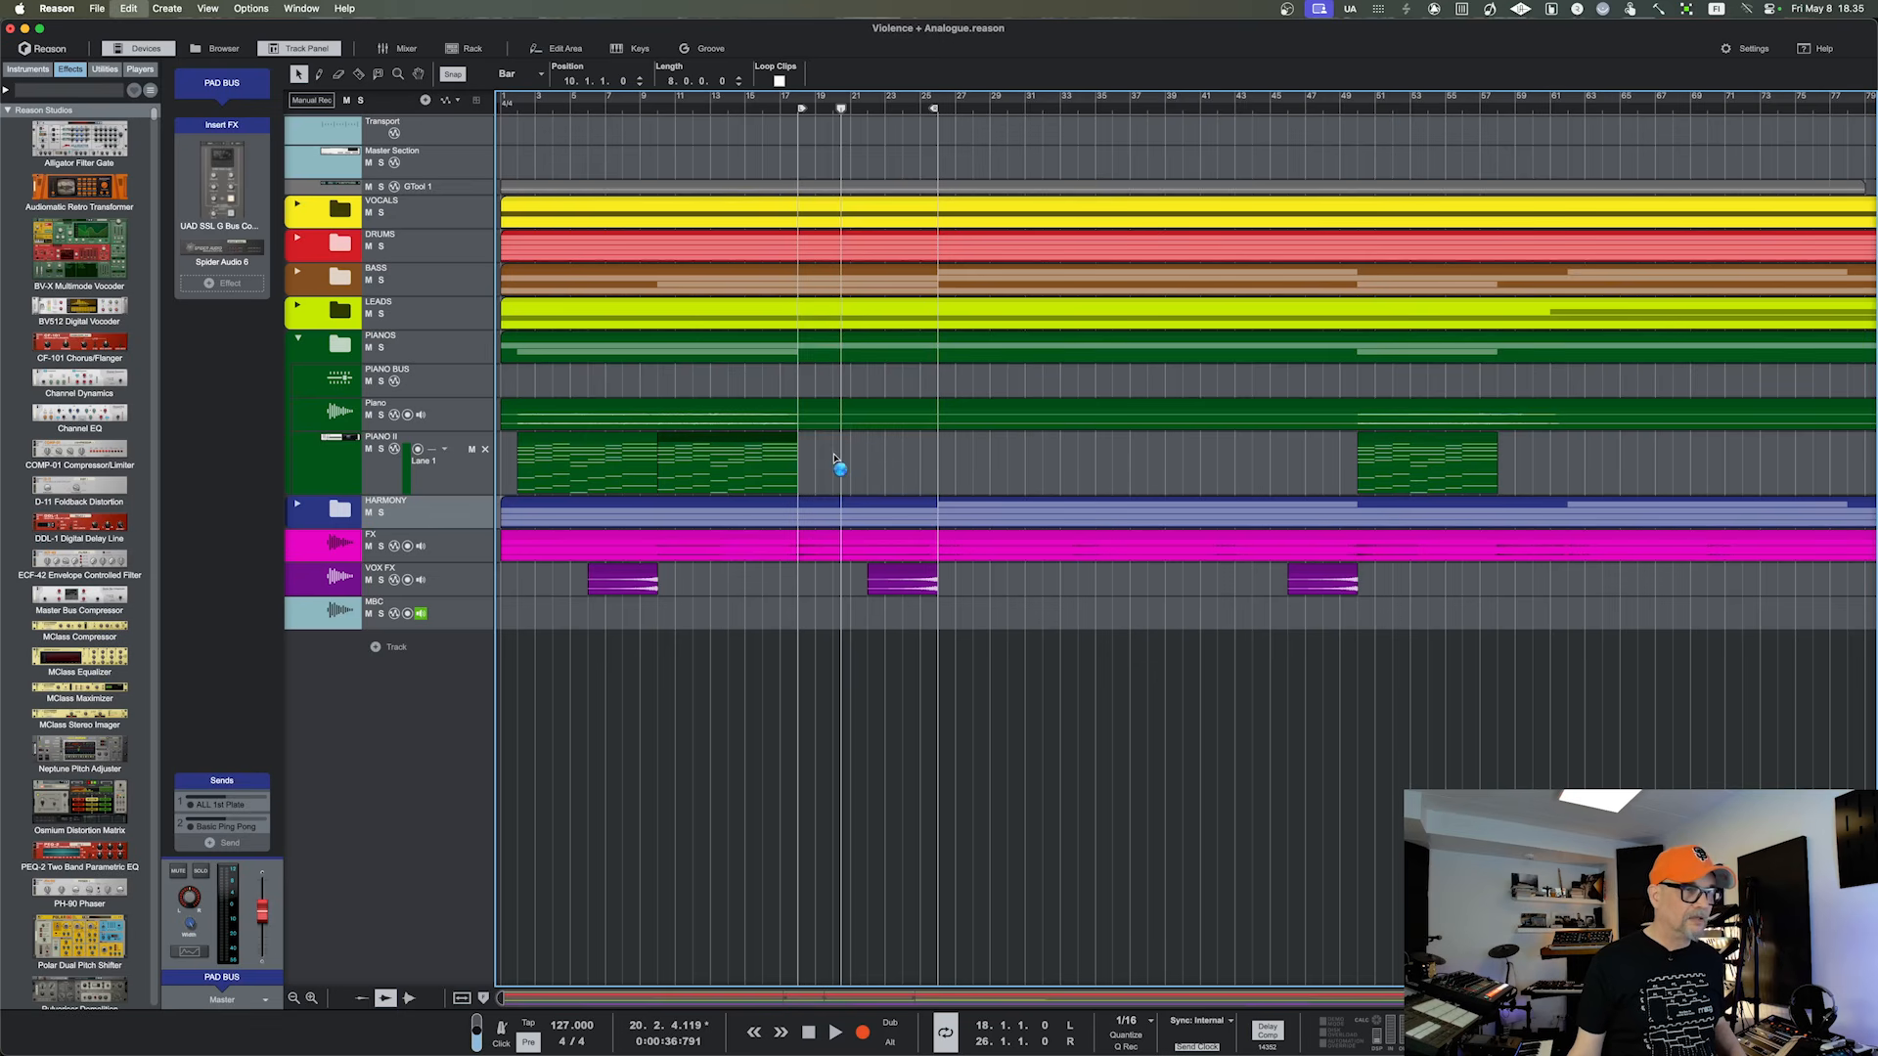
{"action": "key", "text": "super+z"}
{"action": "key", "text": "super+z"}
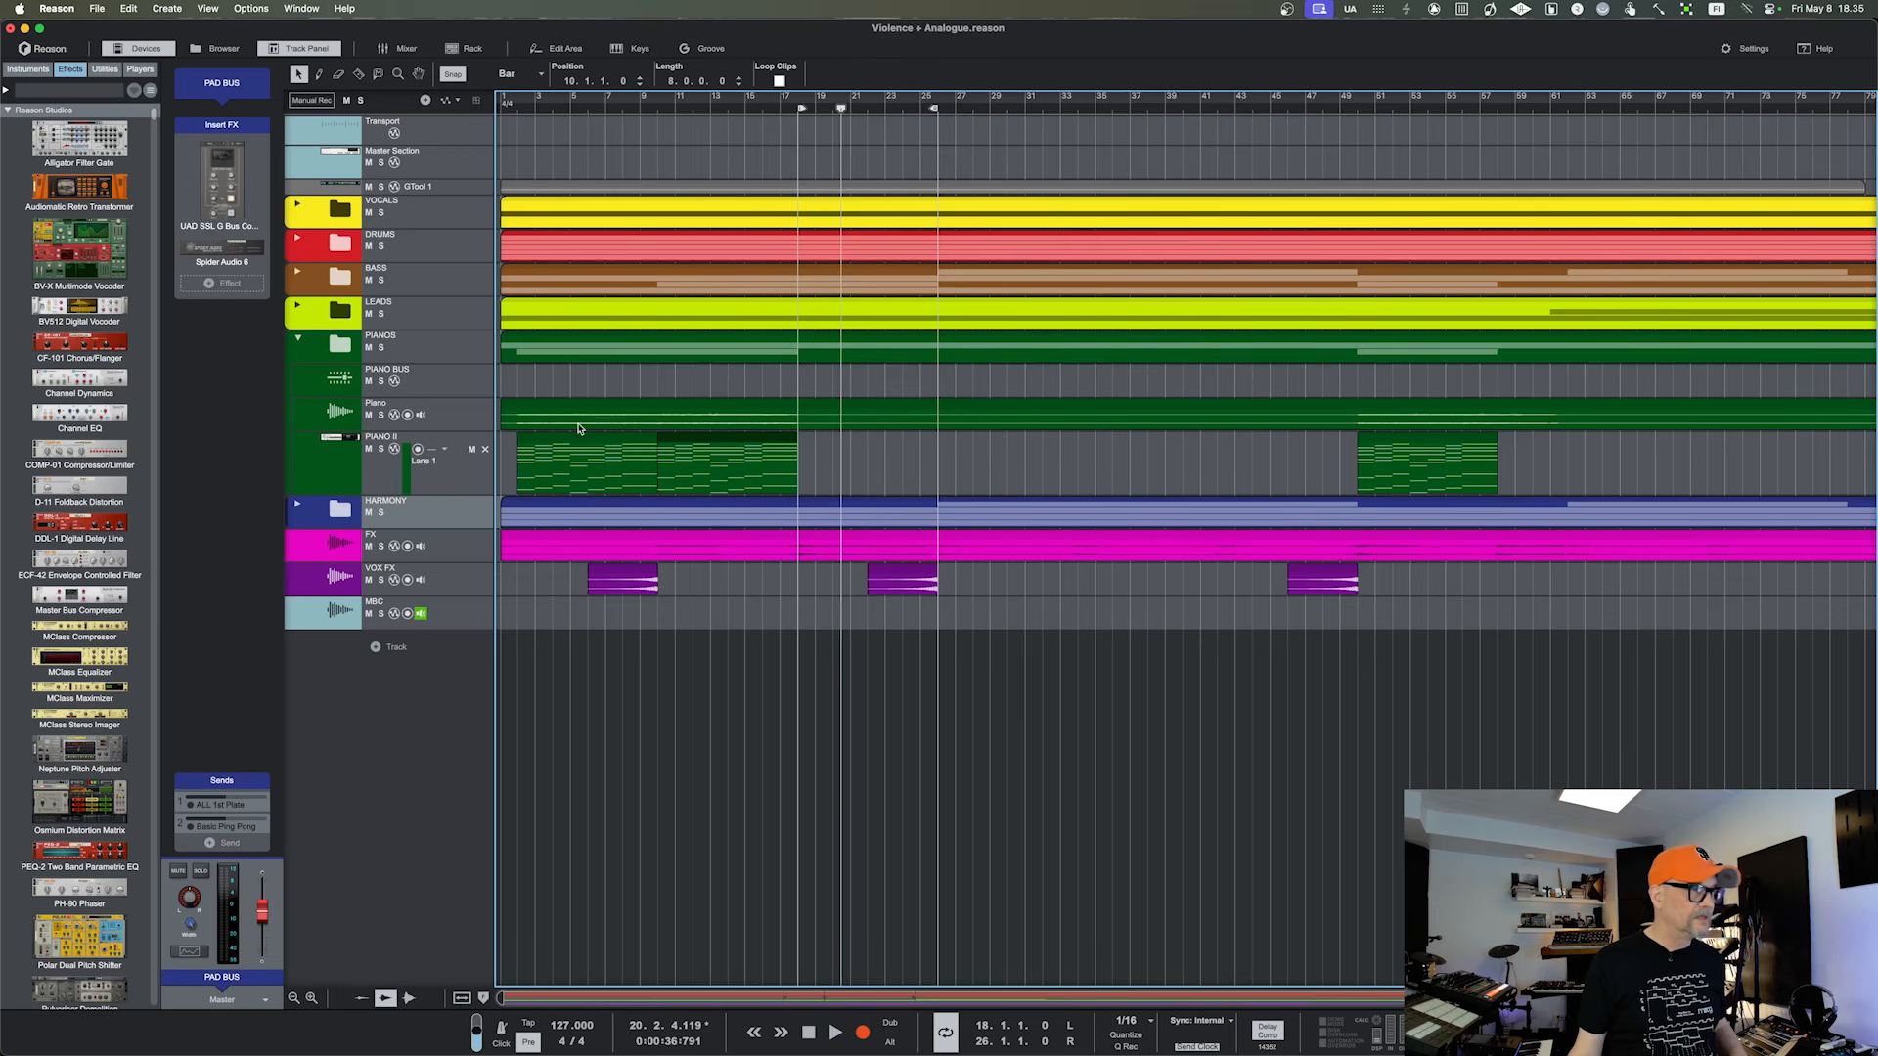
Expand the LEADS folder and enlarge the GTool 3 track to view its whole gain automation curve
{"action": "left_click", "coordinate": [297, 307]}
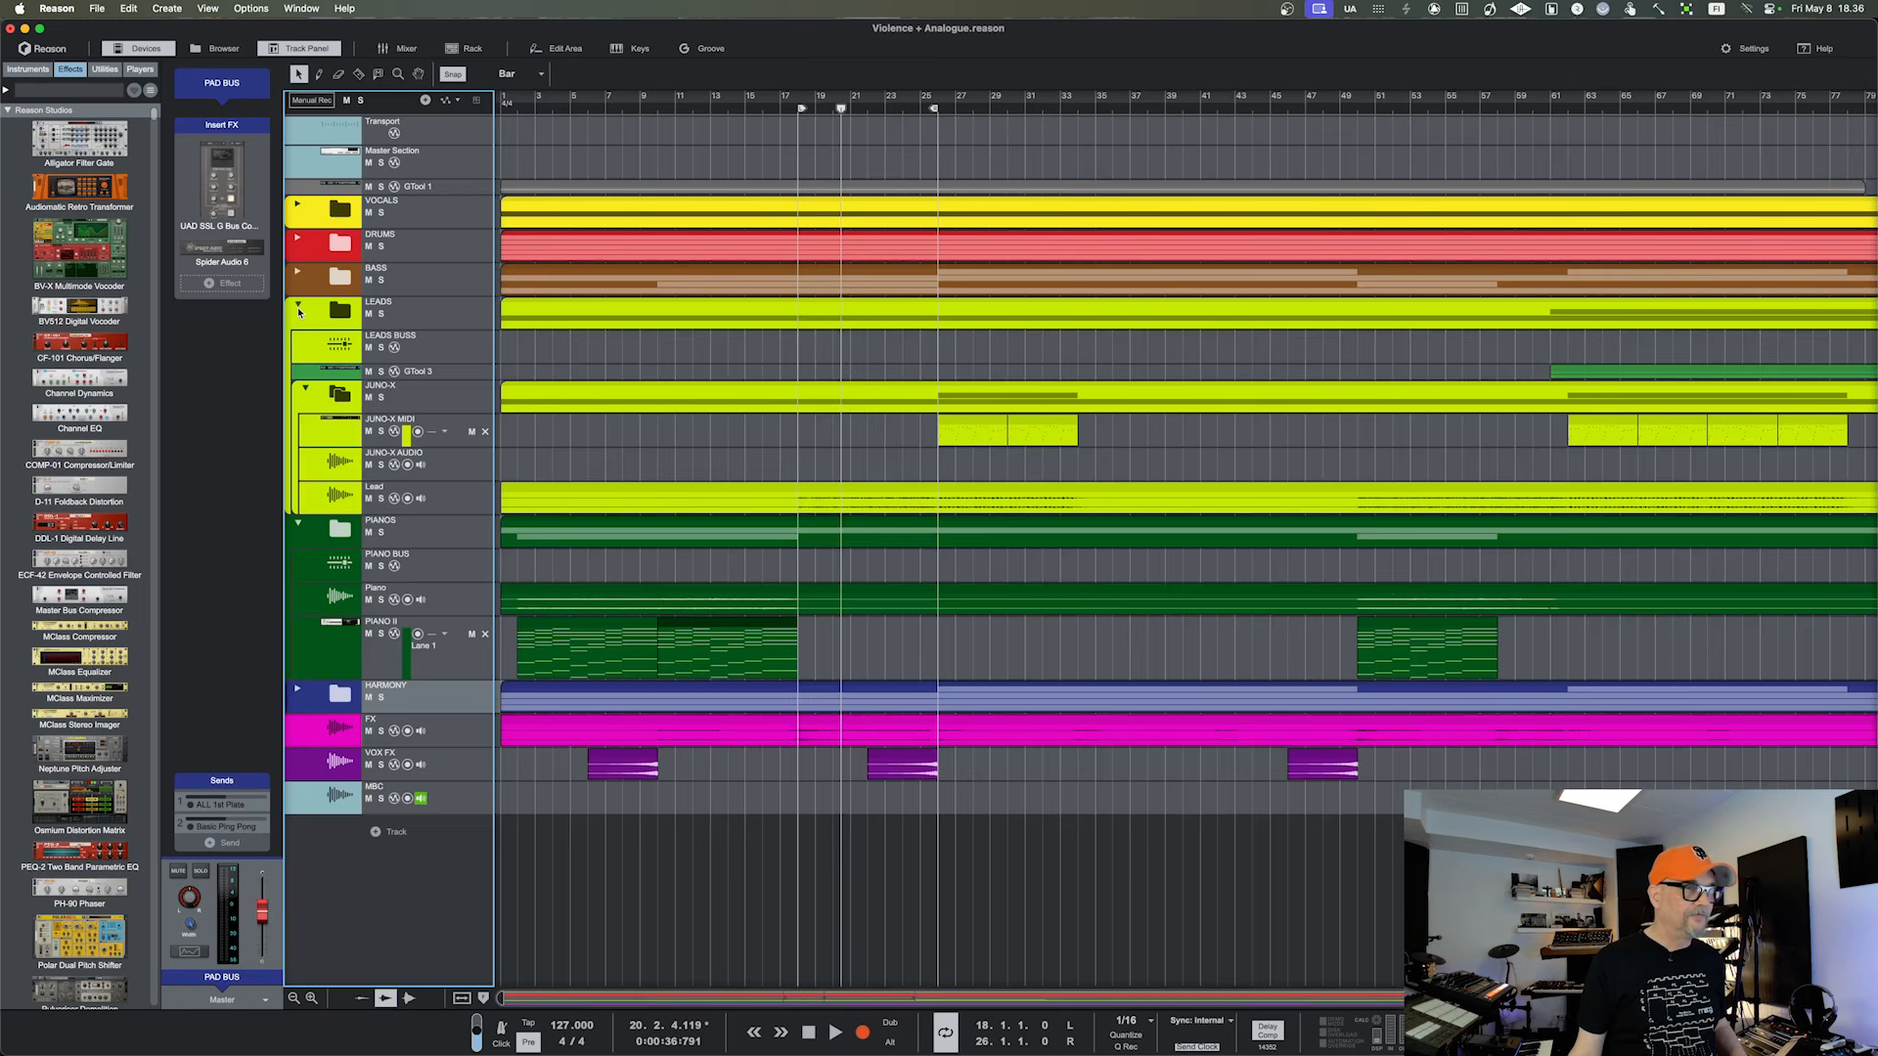
{"action": "left_click", "coordinate": [334, 374]}
{"action": "left_click", "coordinate": [334, 379]}
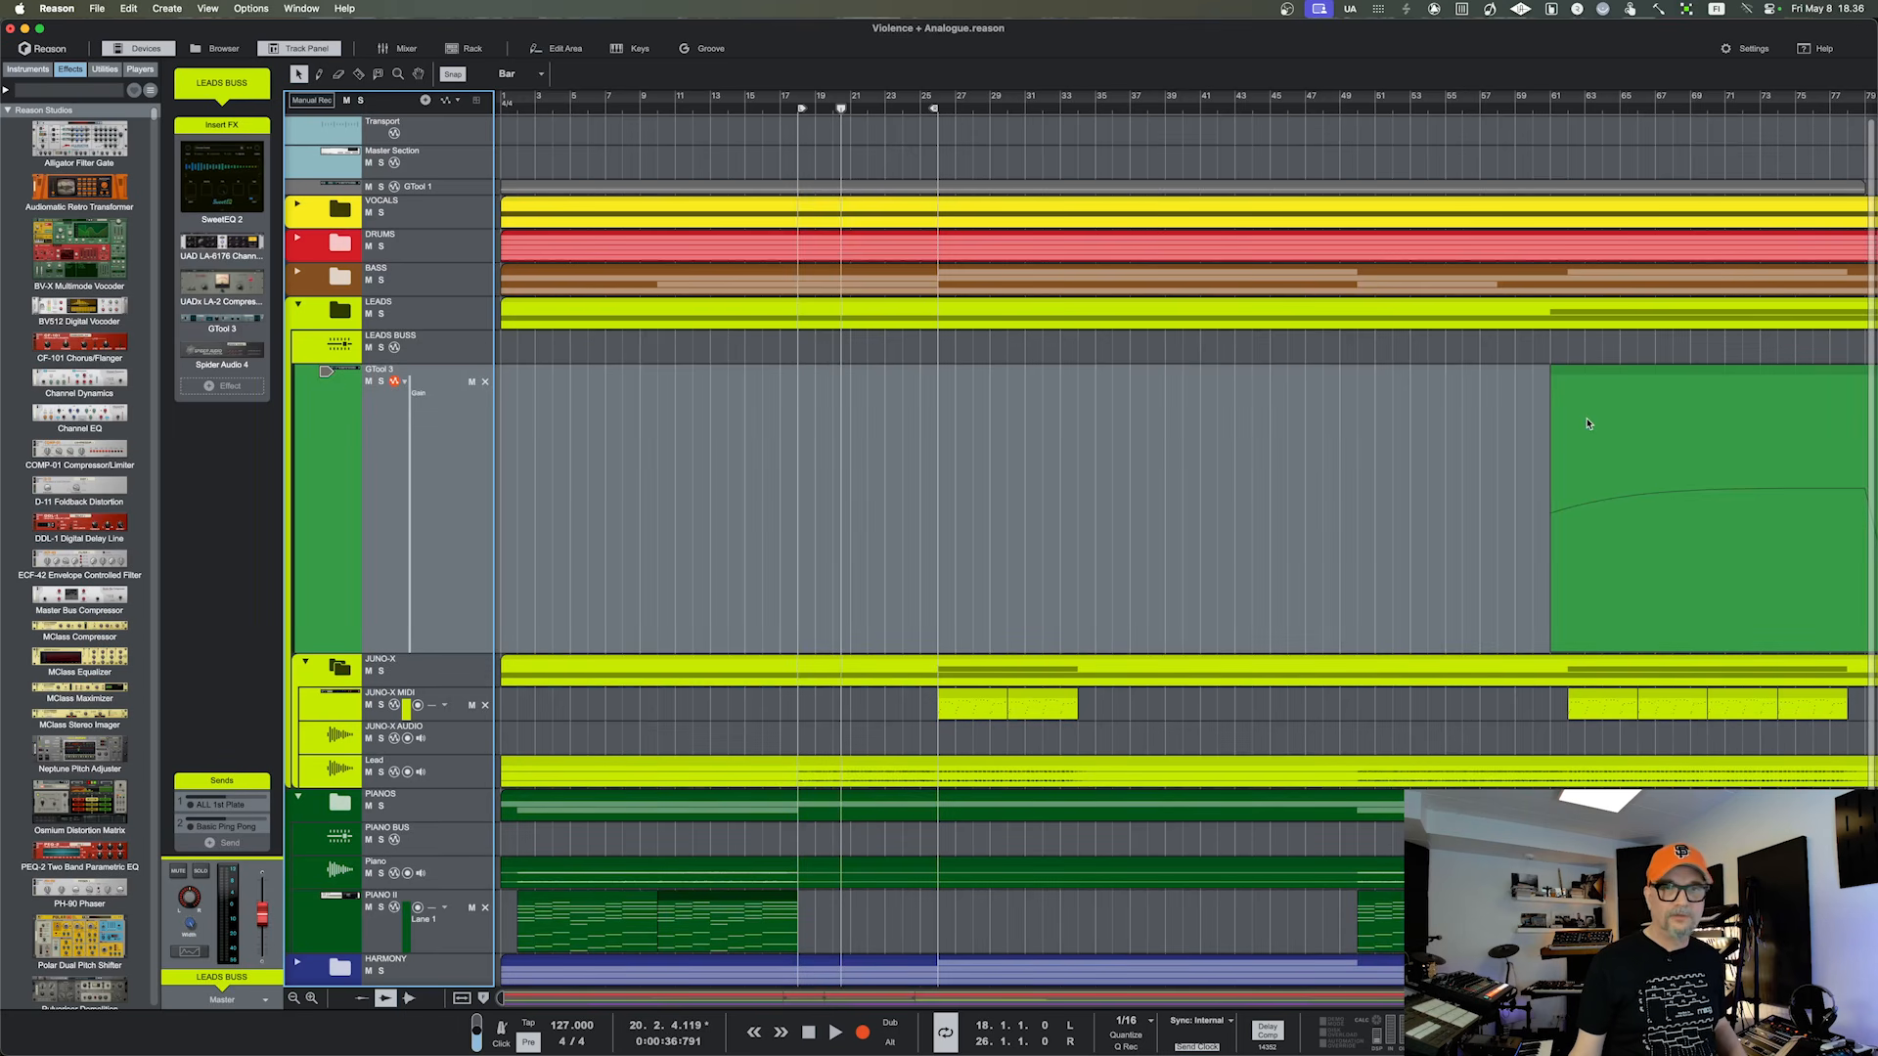
{"action": "scroll", "coordinate": [1587, 423], "scroll_direction": "right", "scroll_amount": 3}
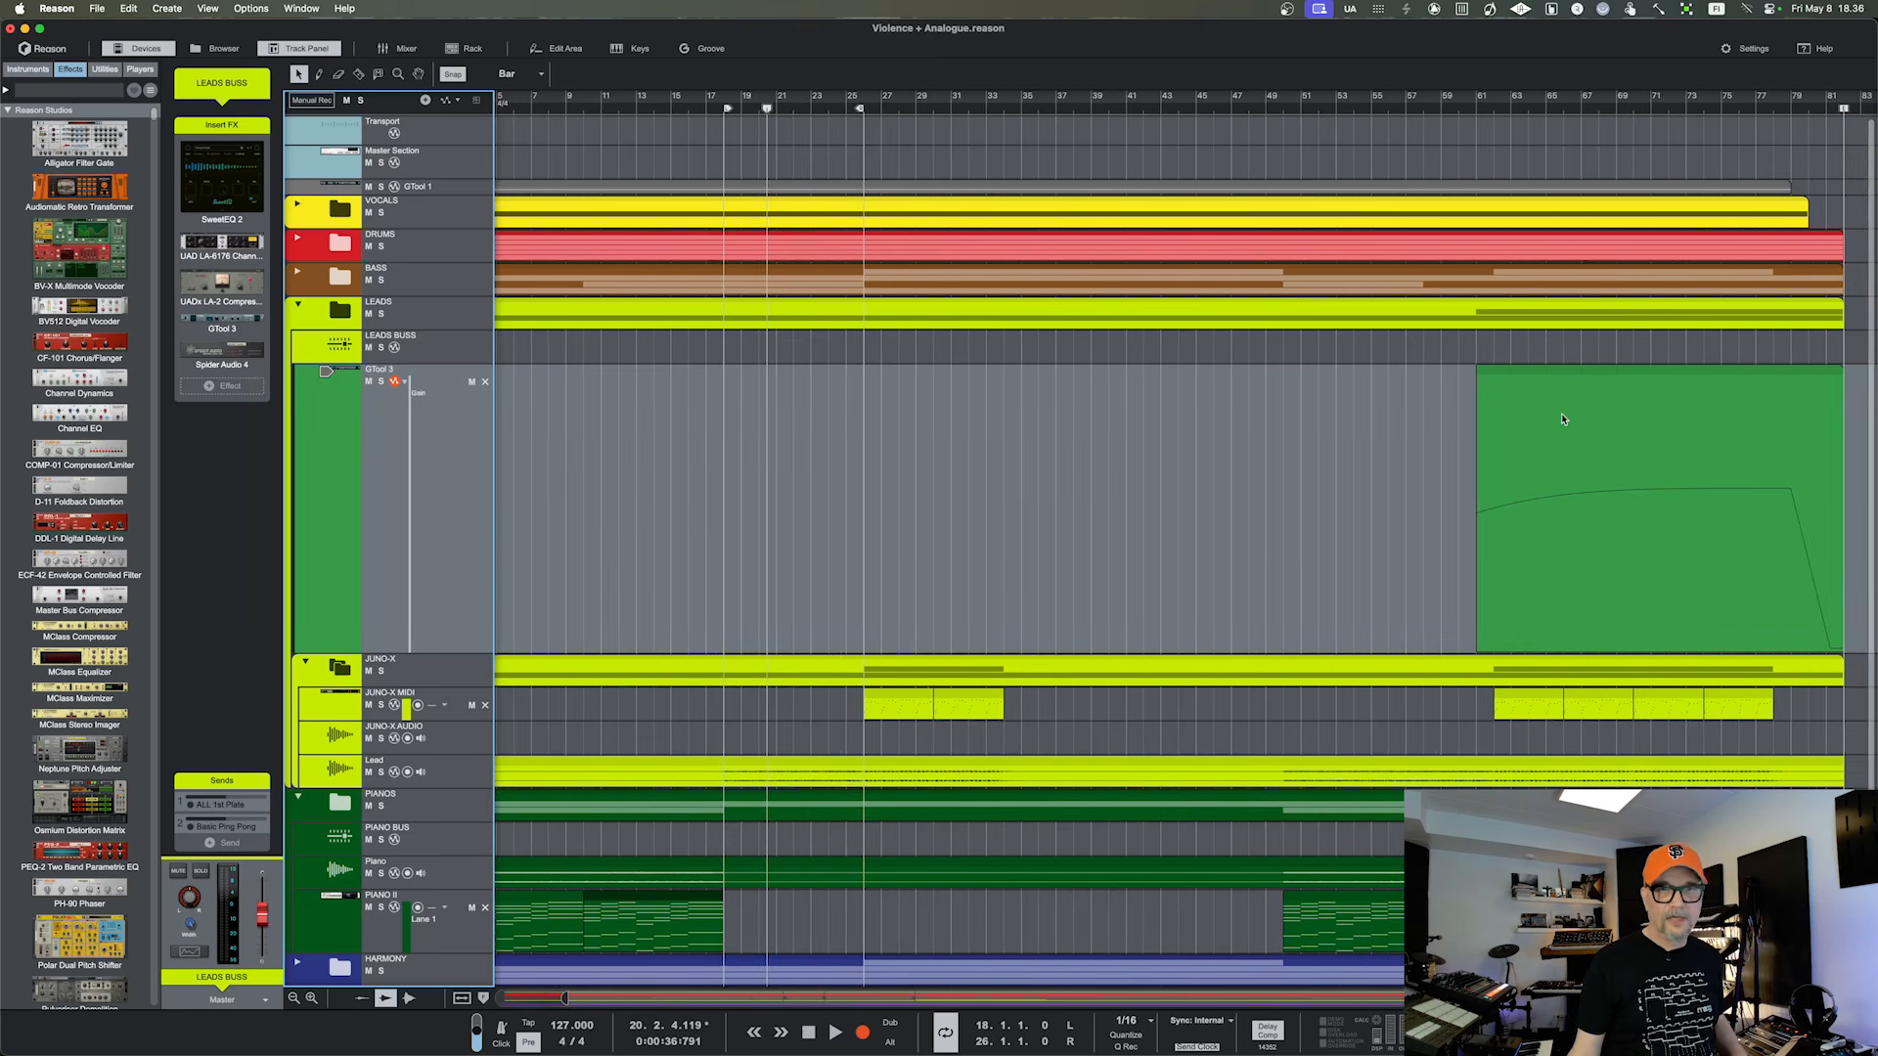
Loop the GTool 3 automation clip backwards from bar 61 to start at bar 19, and undo the extension
{"action": "left_click", "coordinate": [1488, 421]}
{"action": "left_click_drag", "start_coordinate": [1478, 392], "coordinate": [902, 395]}
{"action": "key", "text": "super+z"}
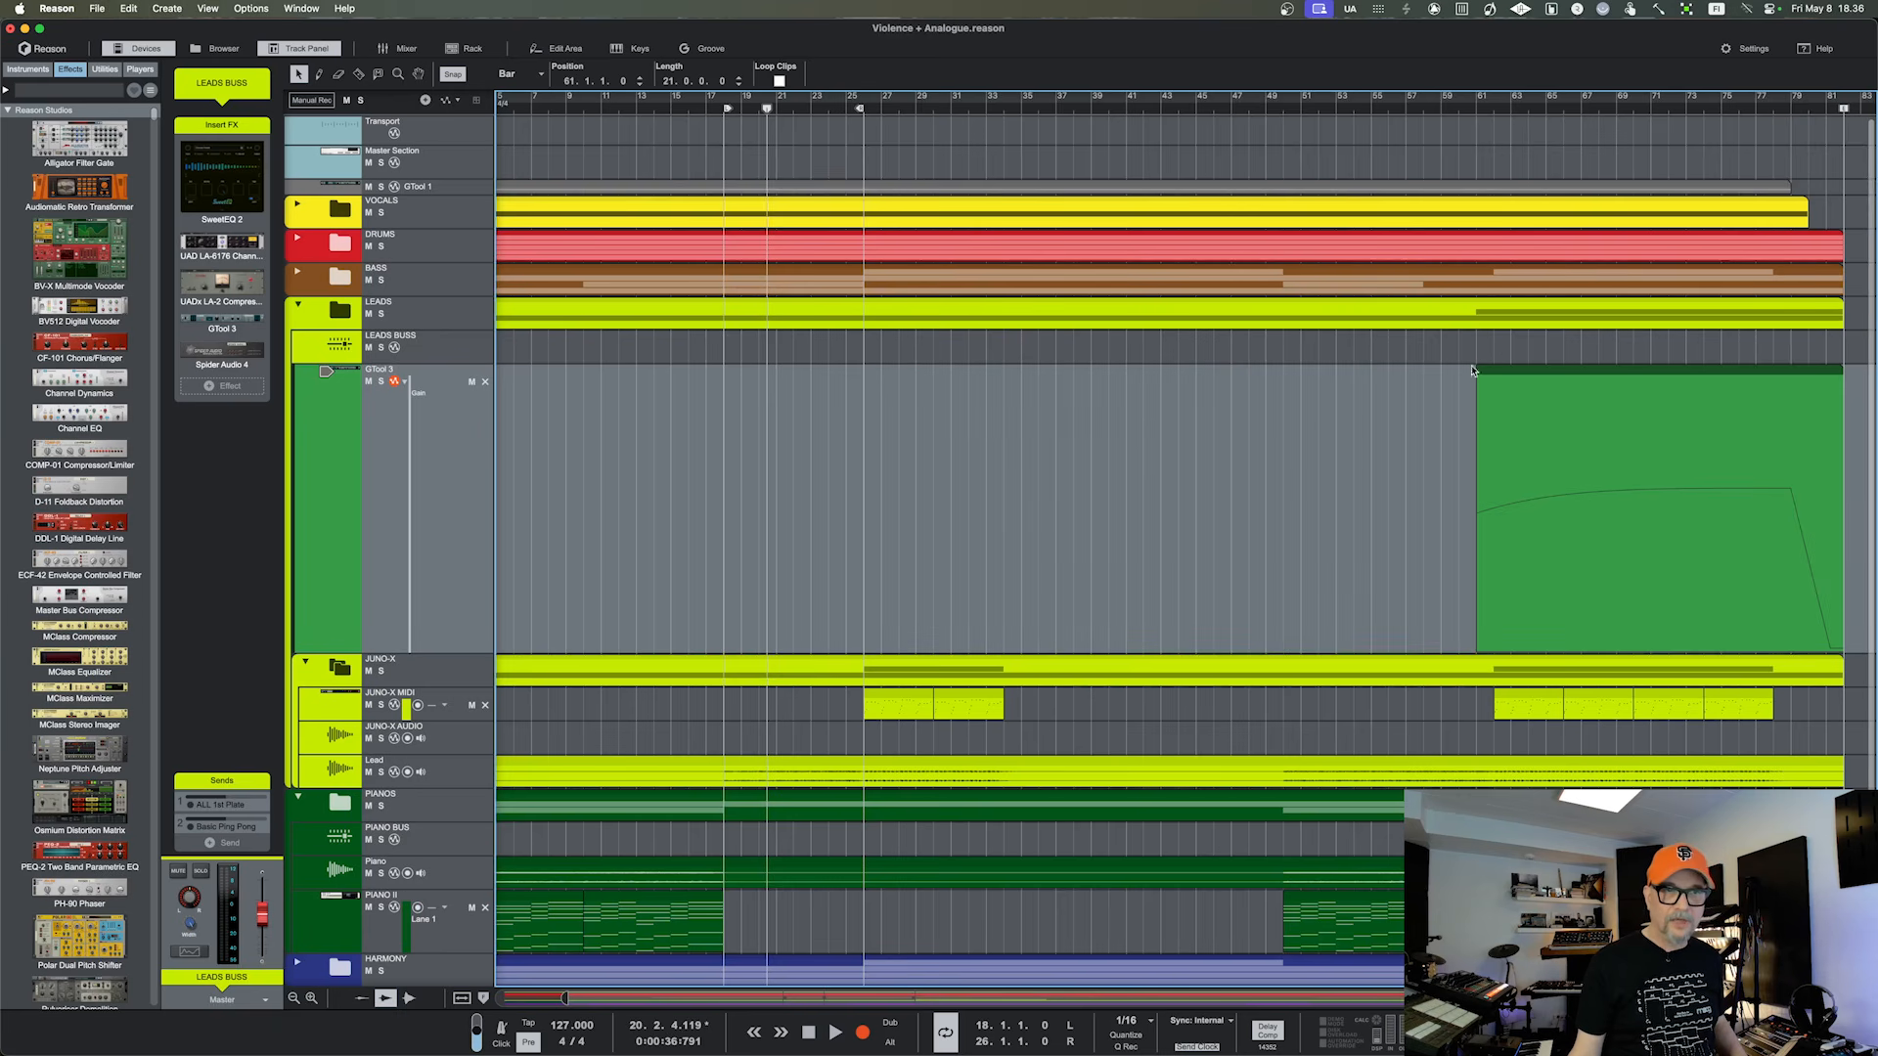
{"action": "left_click_drag", "start_coordinate": [1473, 371], "coordinate": [743, 410]}
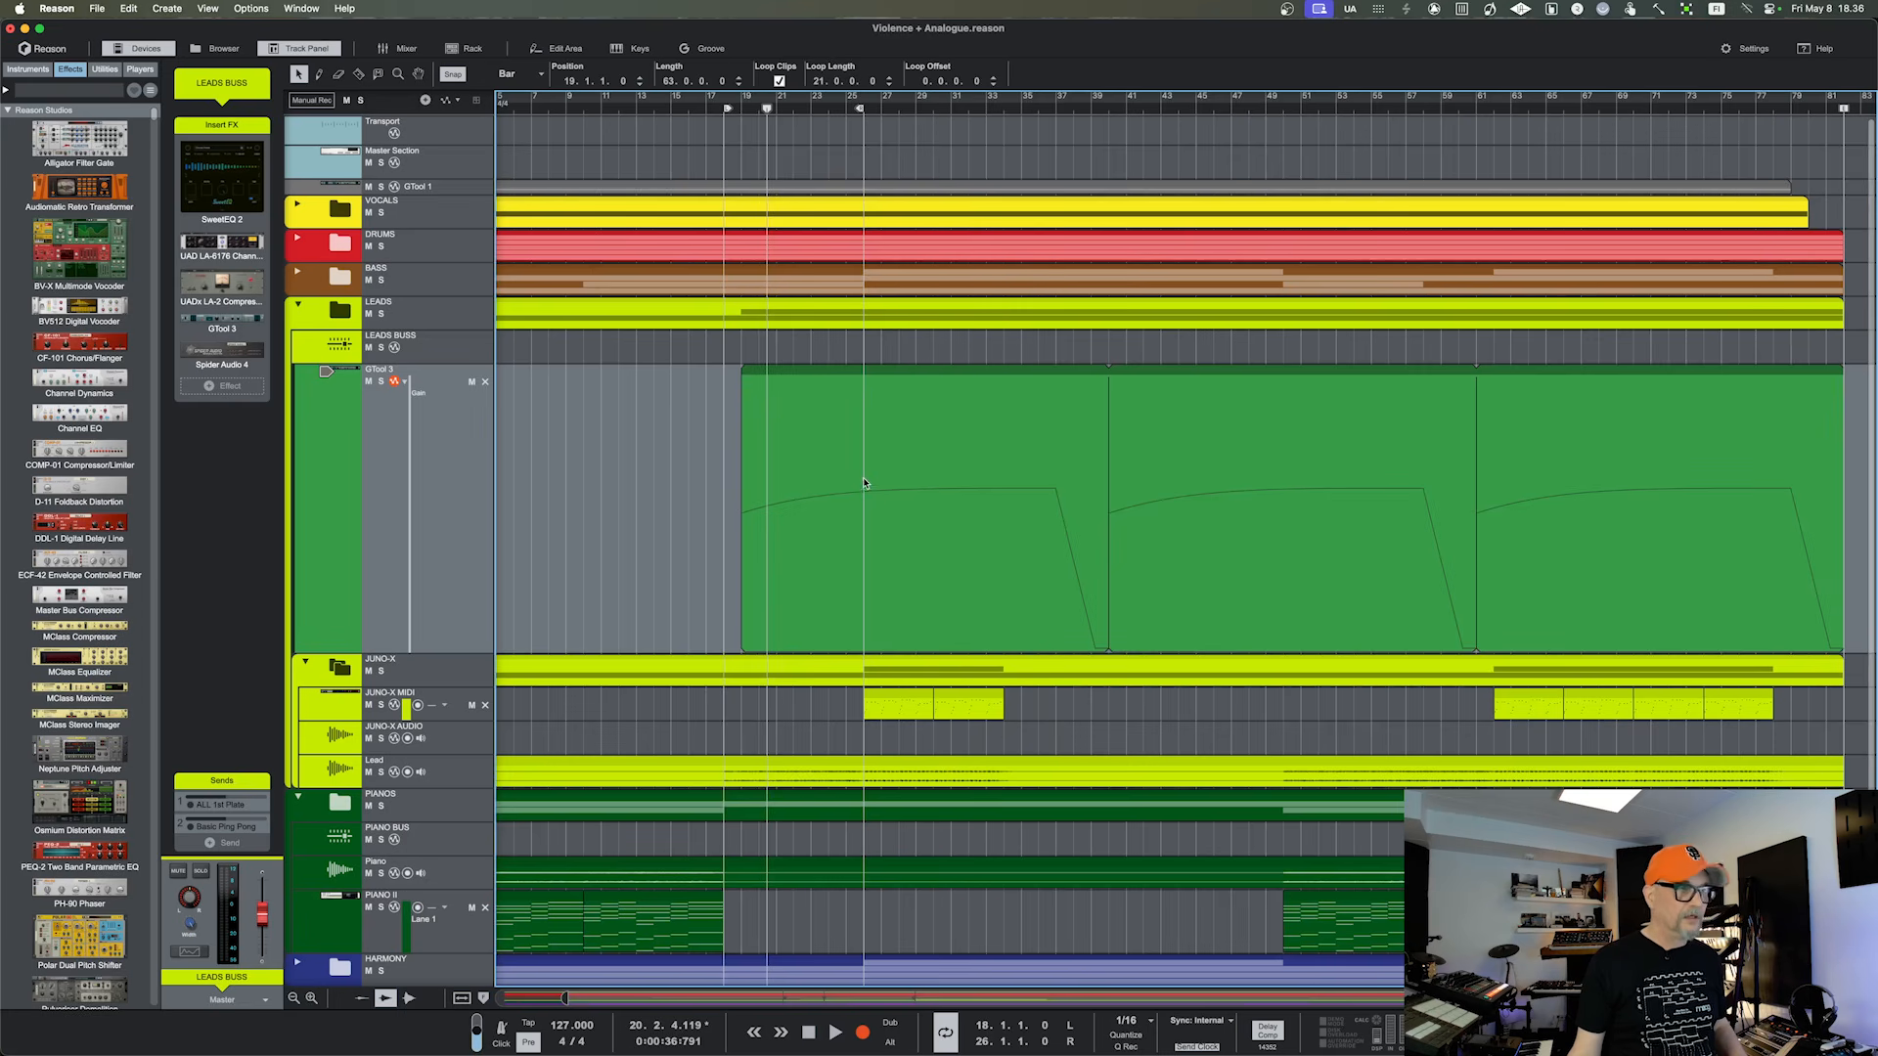
{"action": "key", "text": "super+z"}
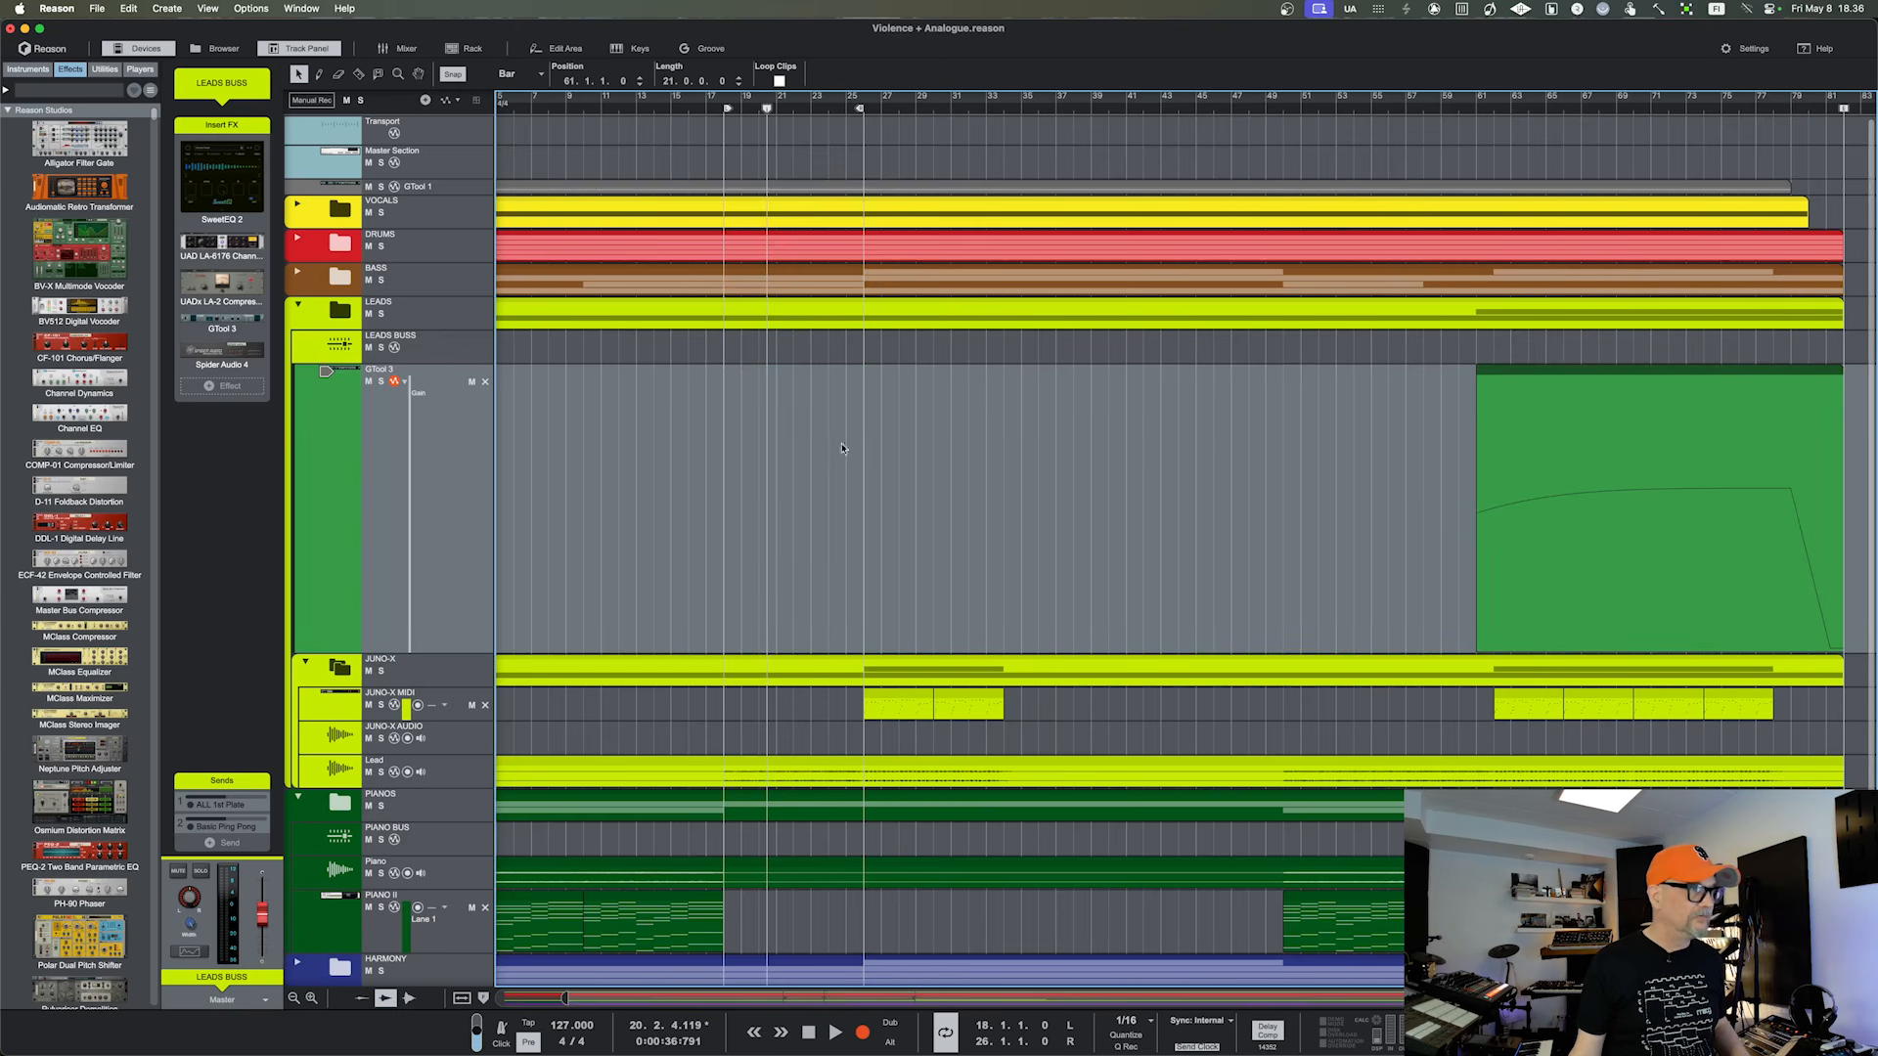
Collapse the GTool 3 track to its compact height and open the JUNO-X MIDI clip at bar 26 in the note editor
{"action": "left_click", "coordinate": [304, 469]}
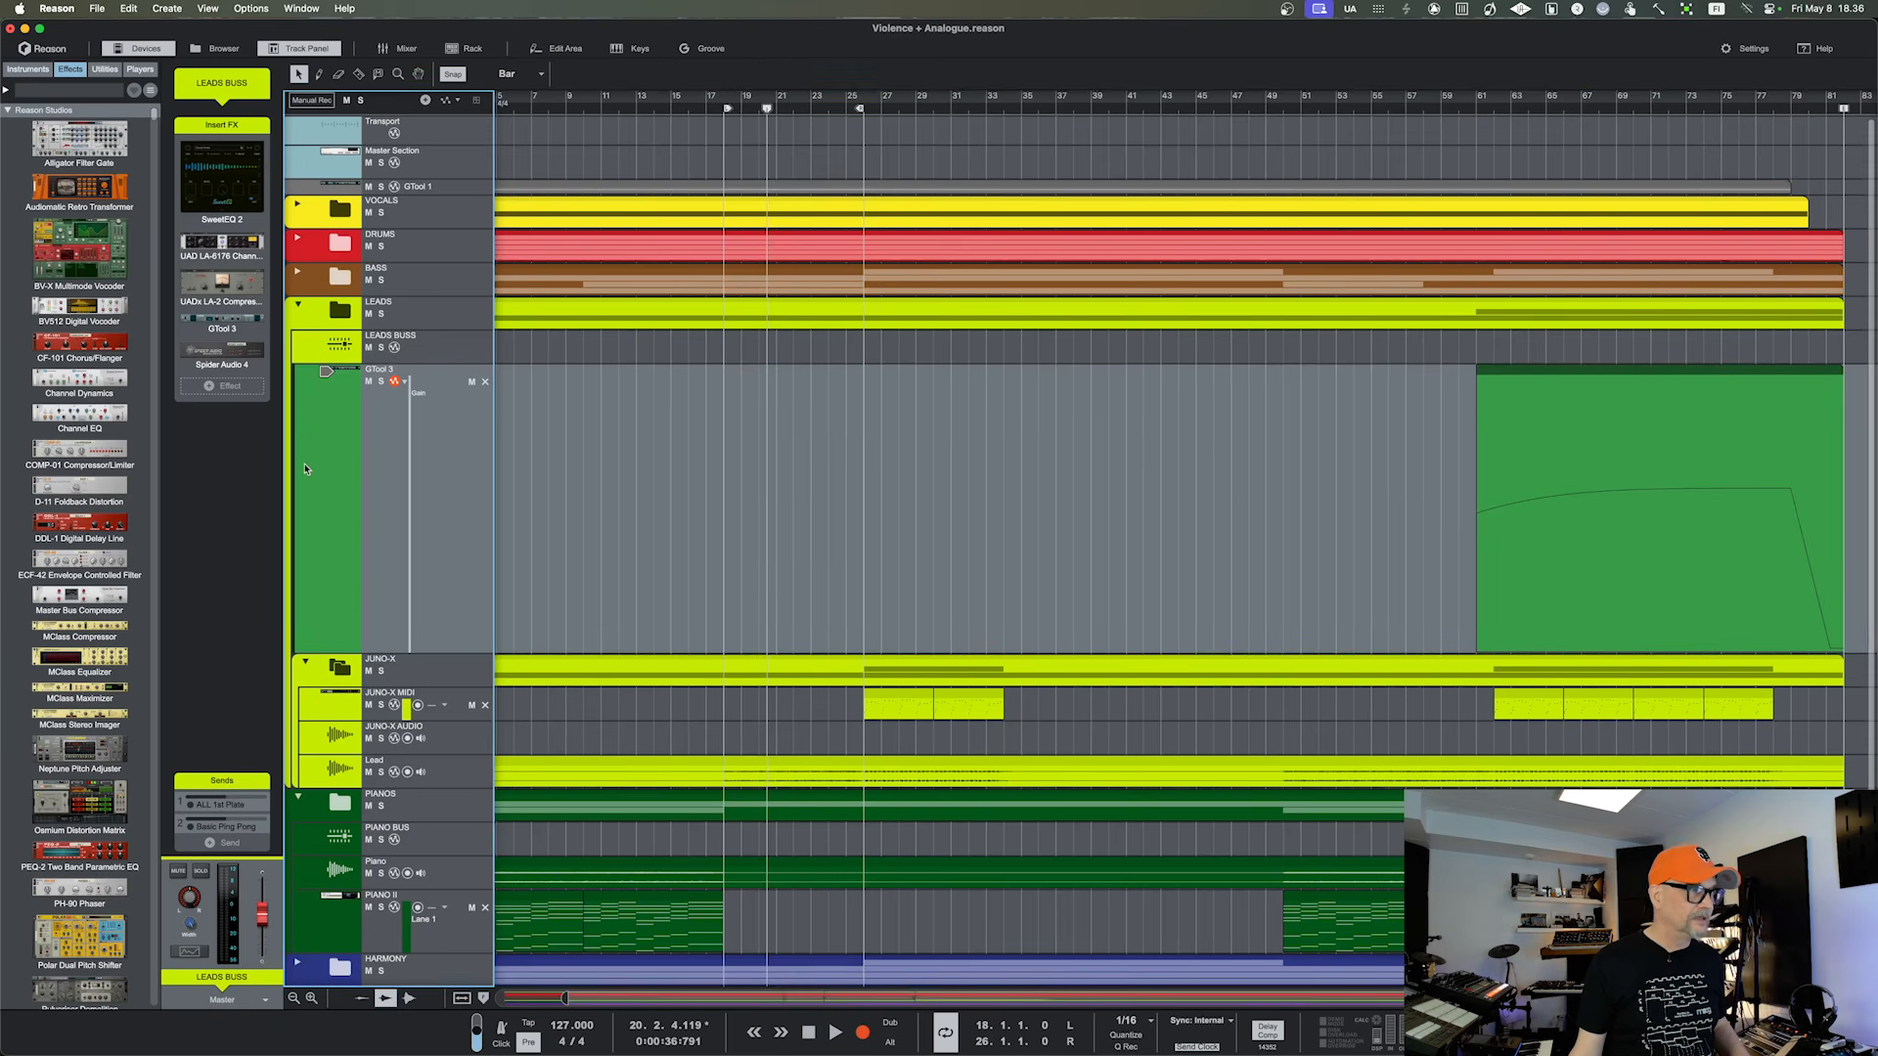
{"action": "key", "text": "super+z"}
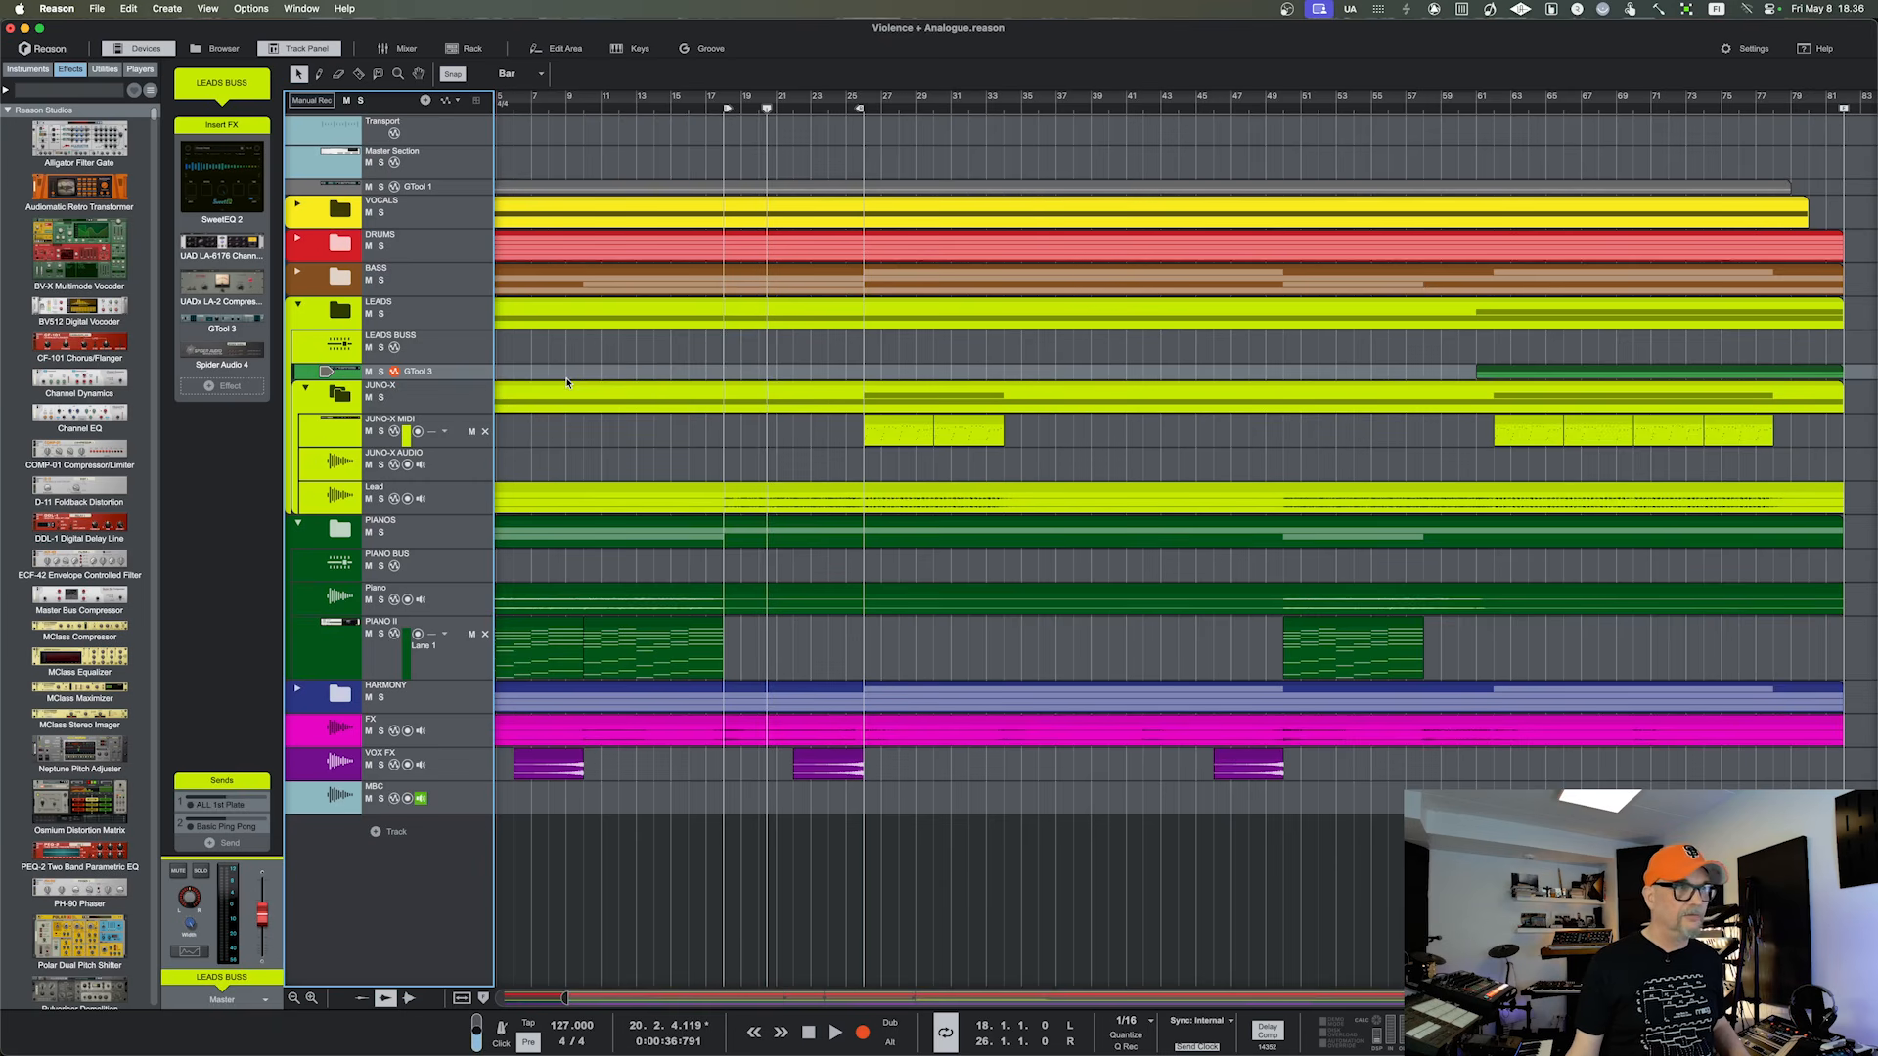
{"action": "left_click", "coordinate": [888, 424]}
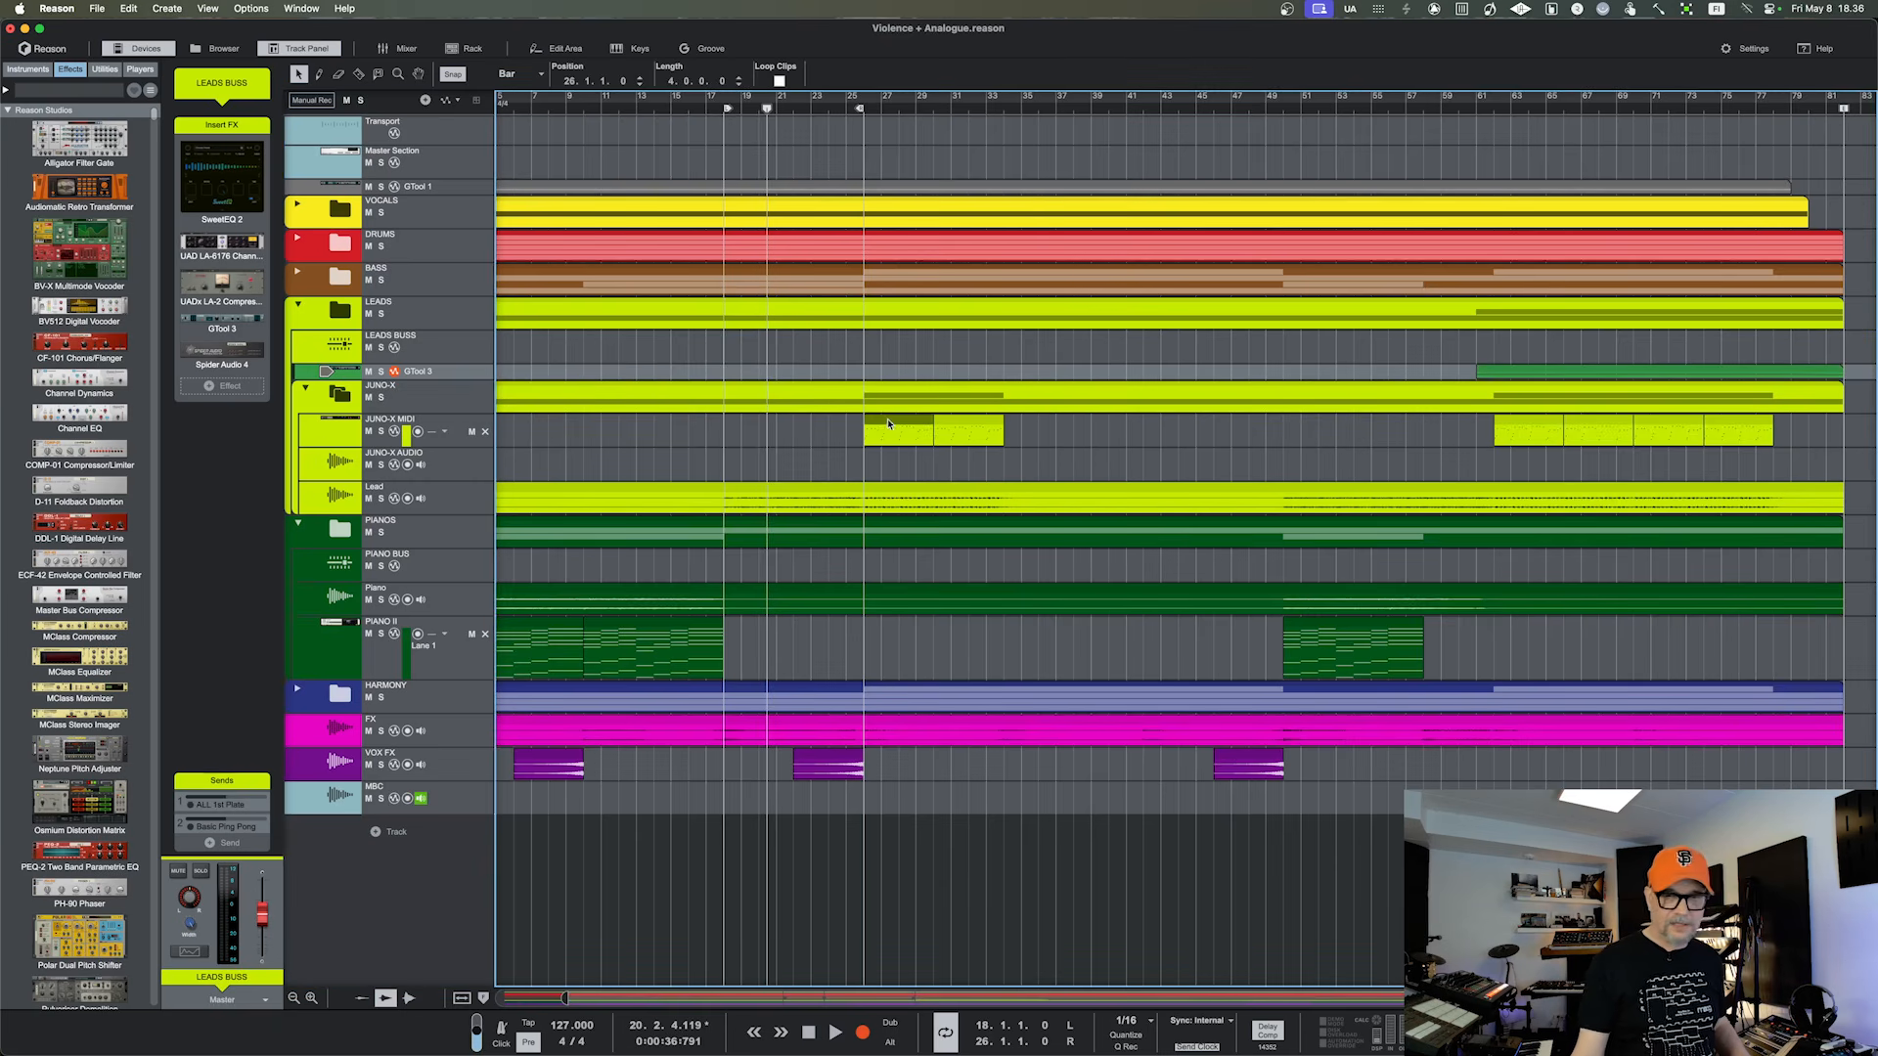
{"action": "double_click", "coordinate": [888, 424]}
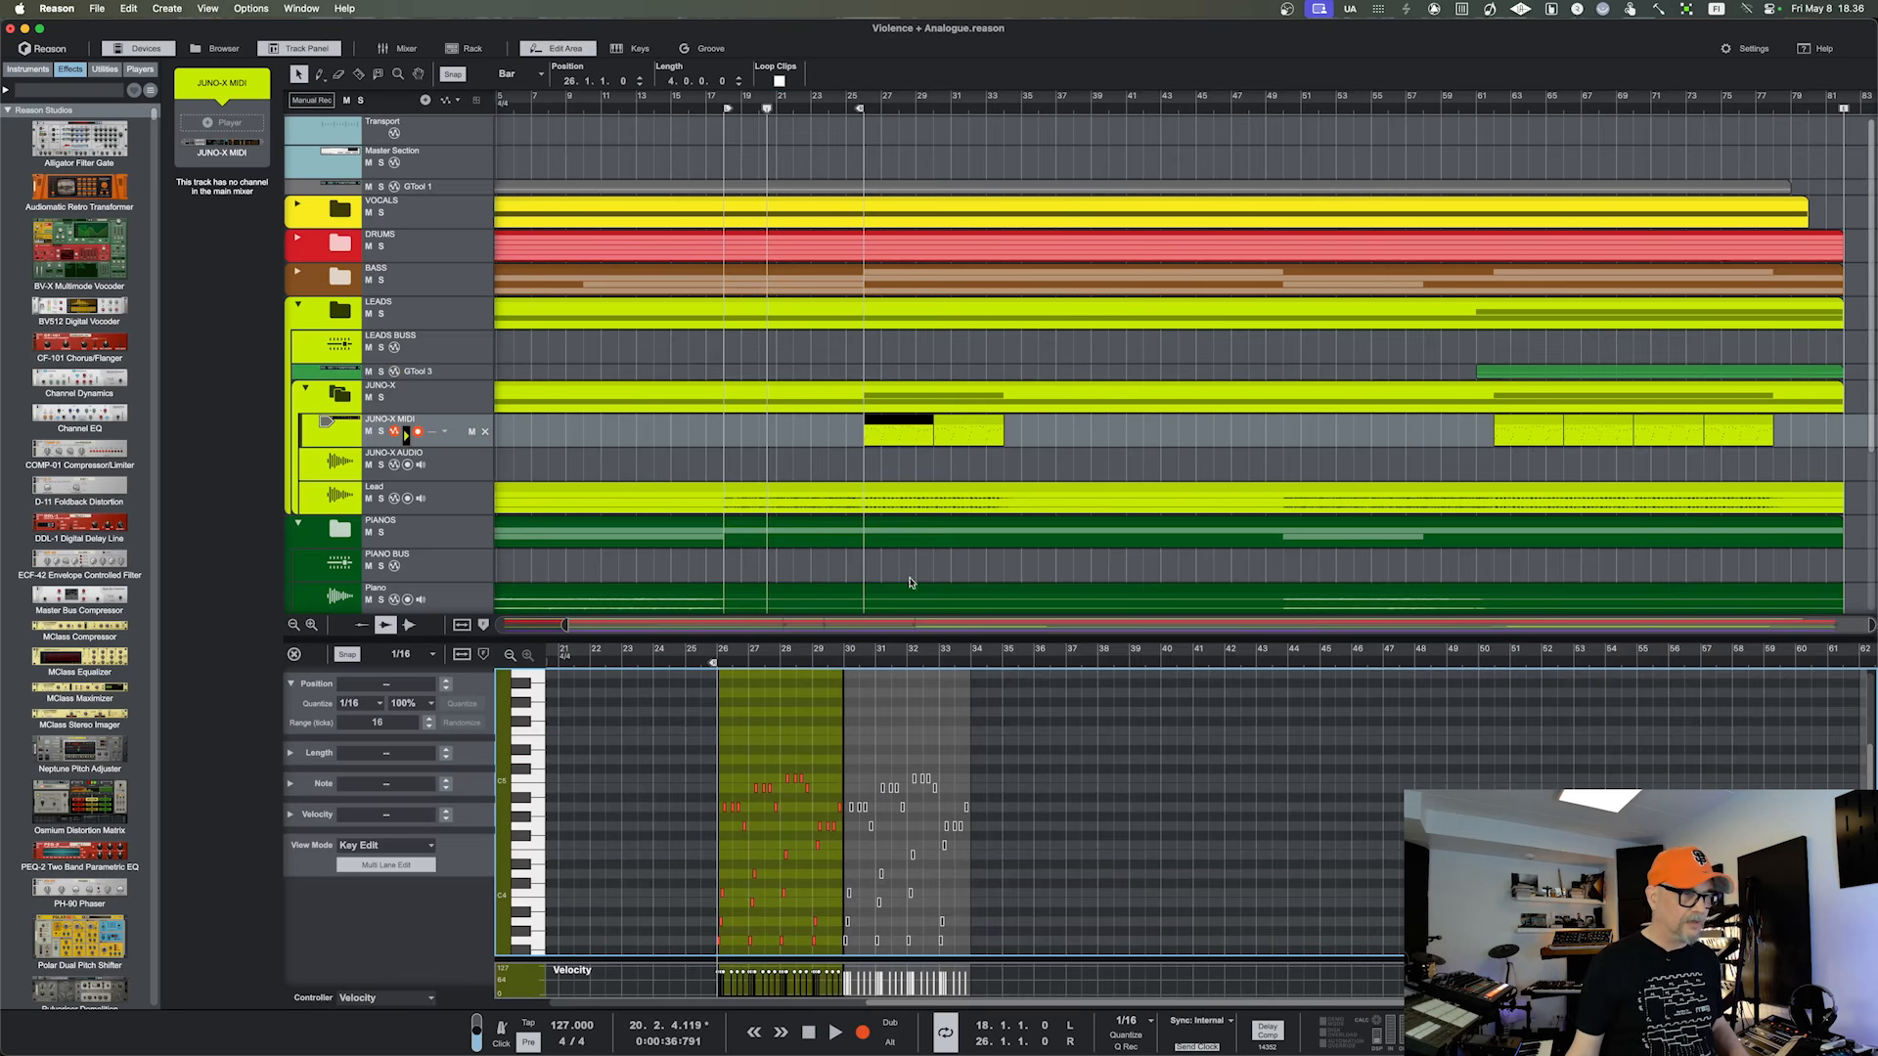
{"action": "left_click_drag", "start_coordinate": [779, 649], "coordinate": [983, 1055]}
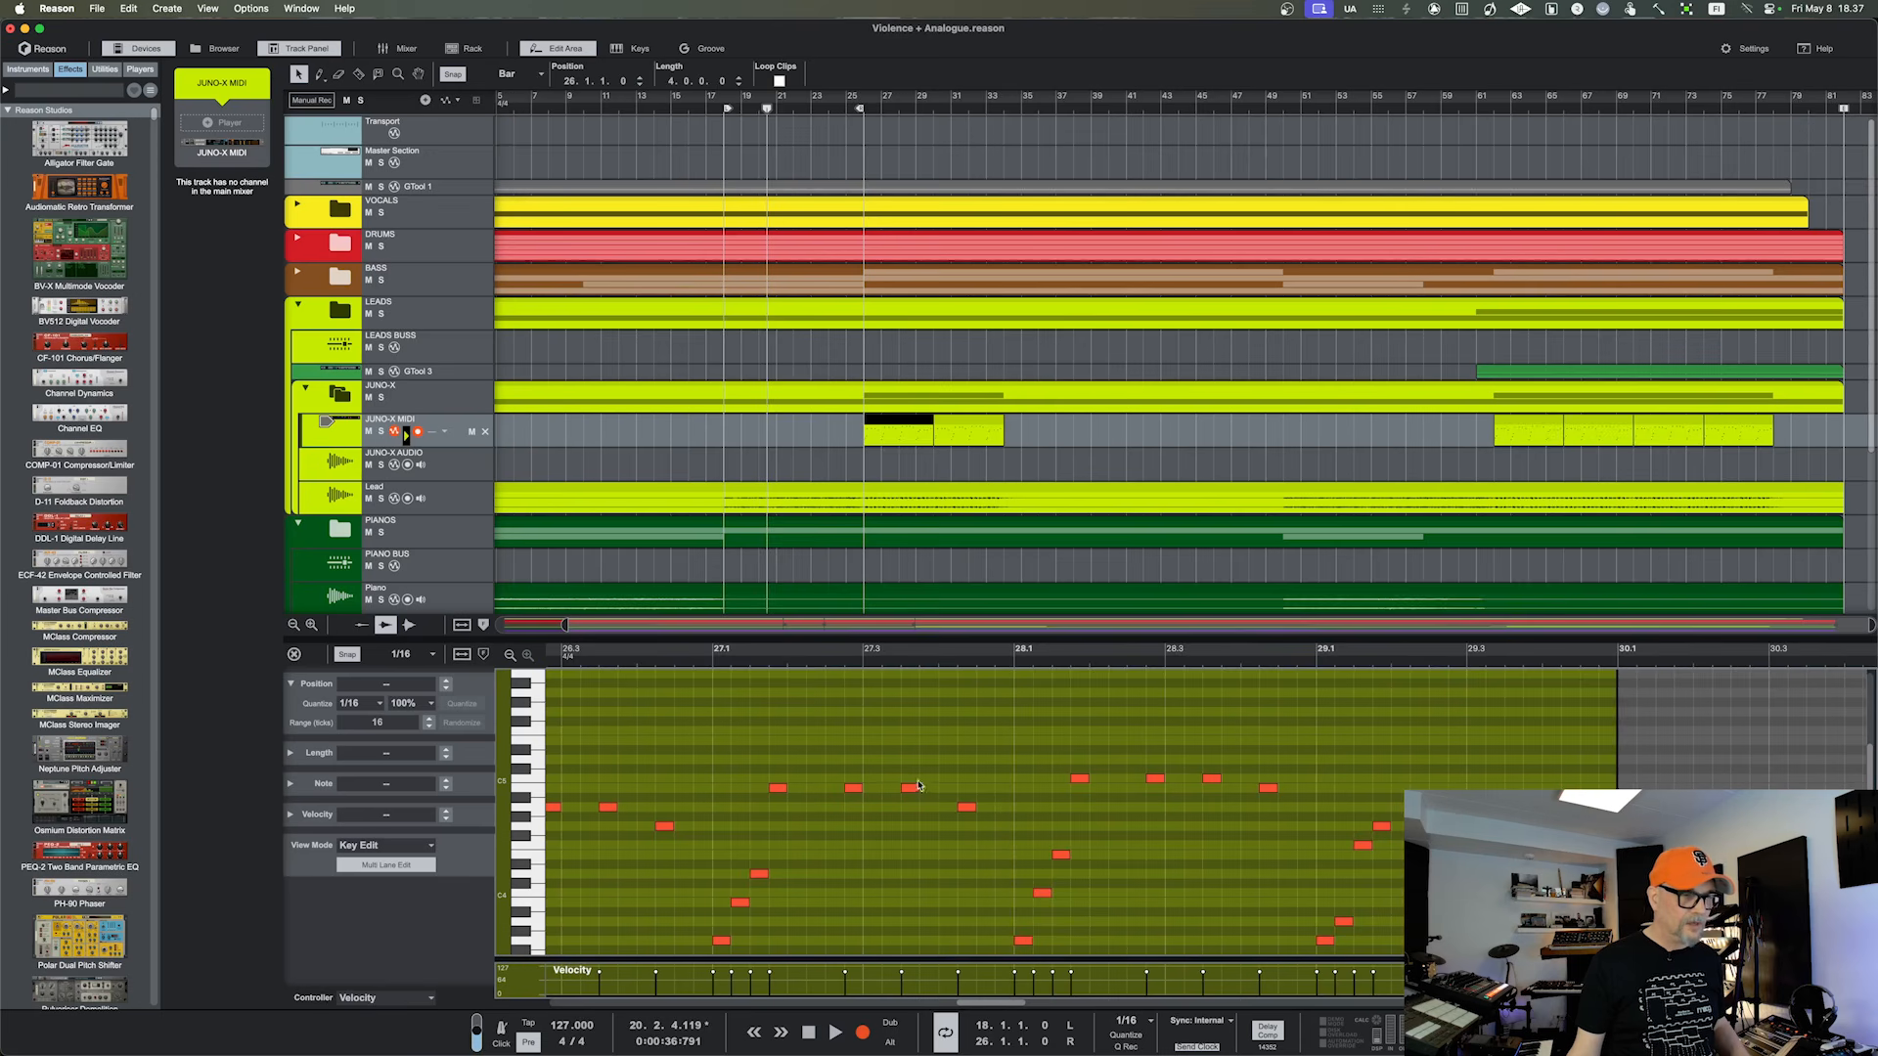
Draw a 1/16 E5 note at 27.3.4 in the JUNO-X MIDI clip and remove it
{"action": "left_click", "coordinate": [927, 747]}
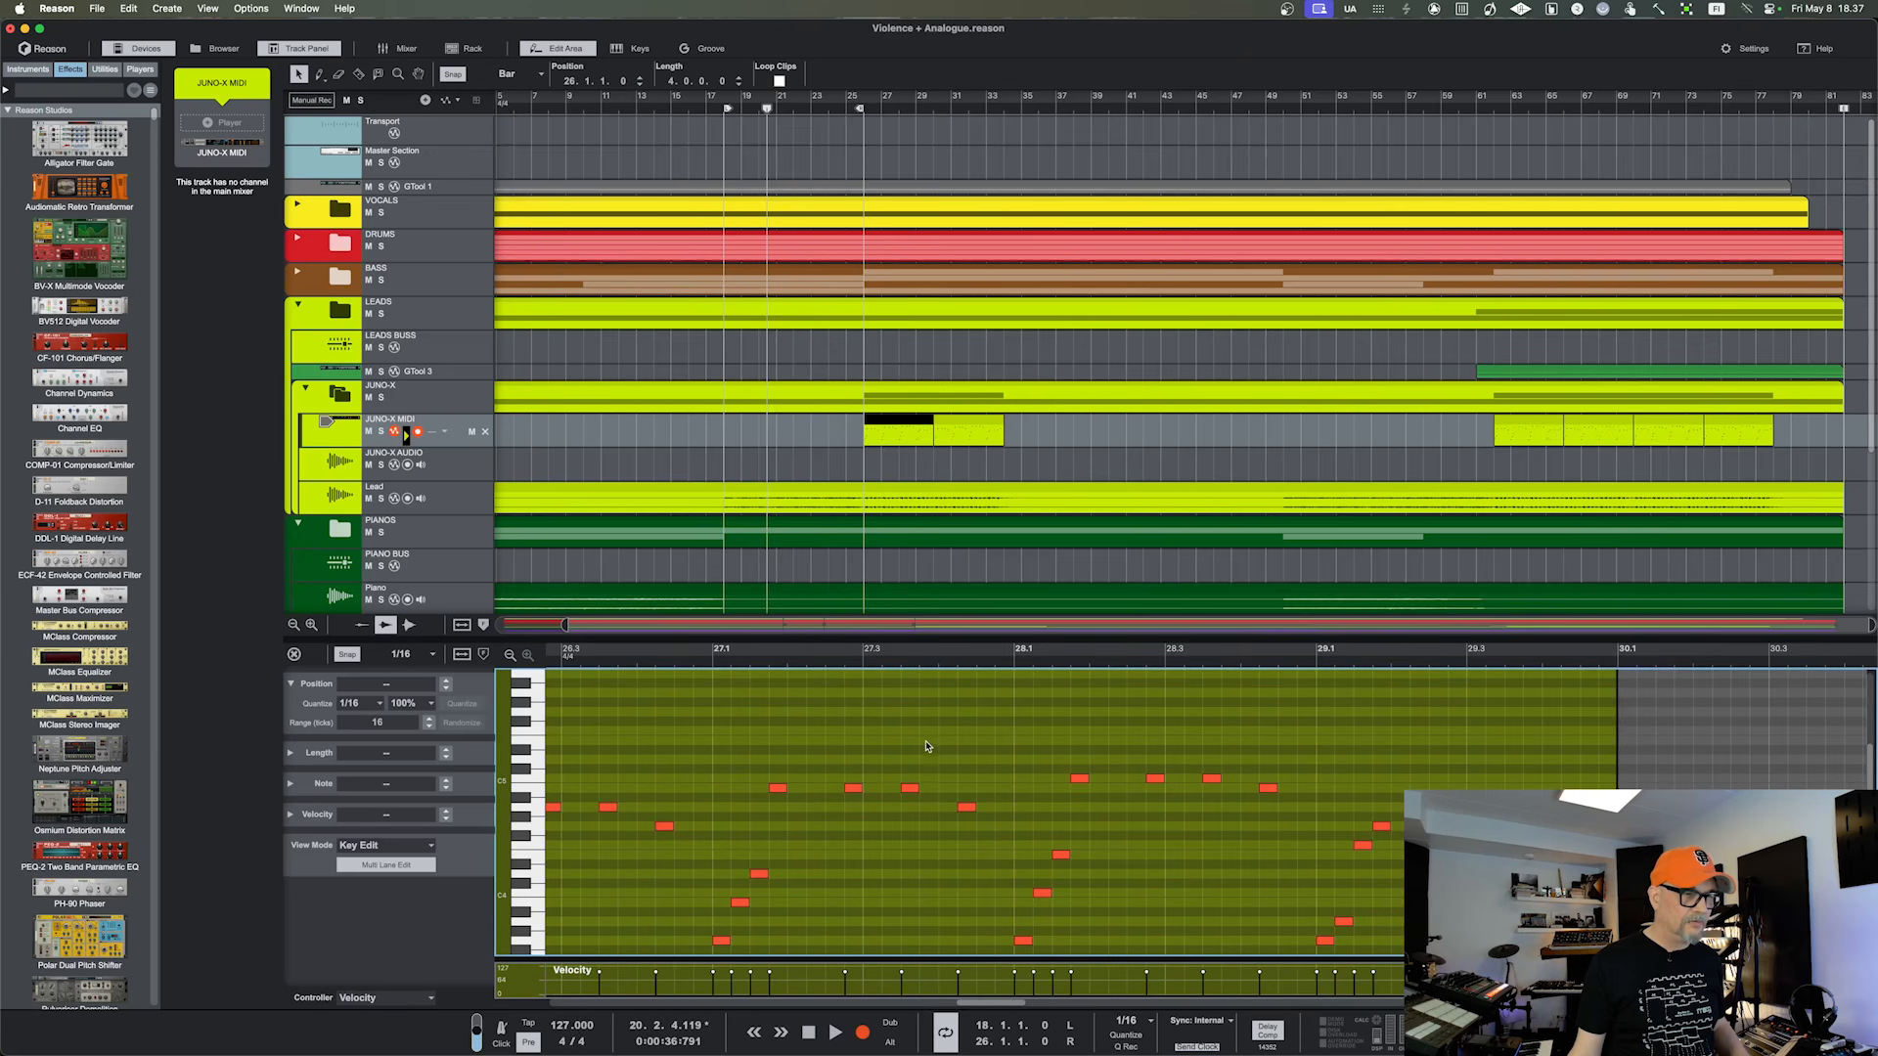
{"action": "left_click", "coordinate": [927, 744]}
{"action": "double_click", "coordinate": [927, 743]}
{"action": "left_click", "coordinate": [931, 743]}
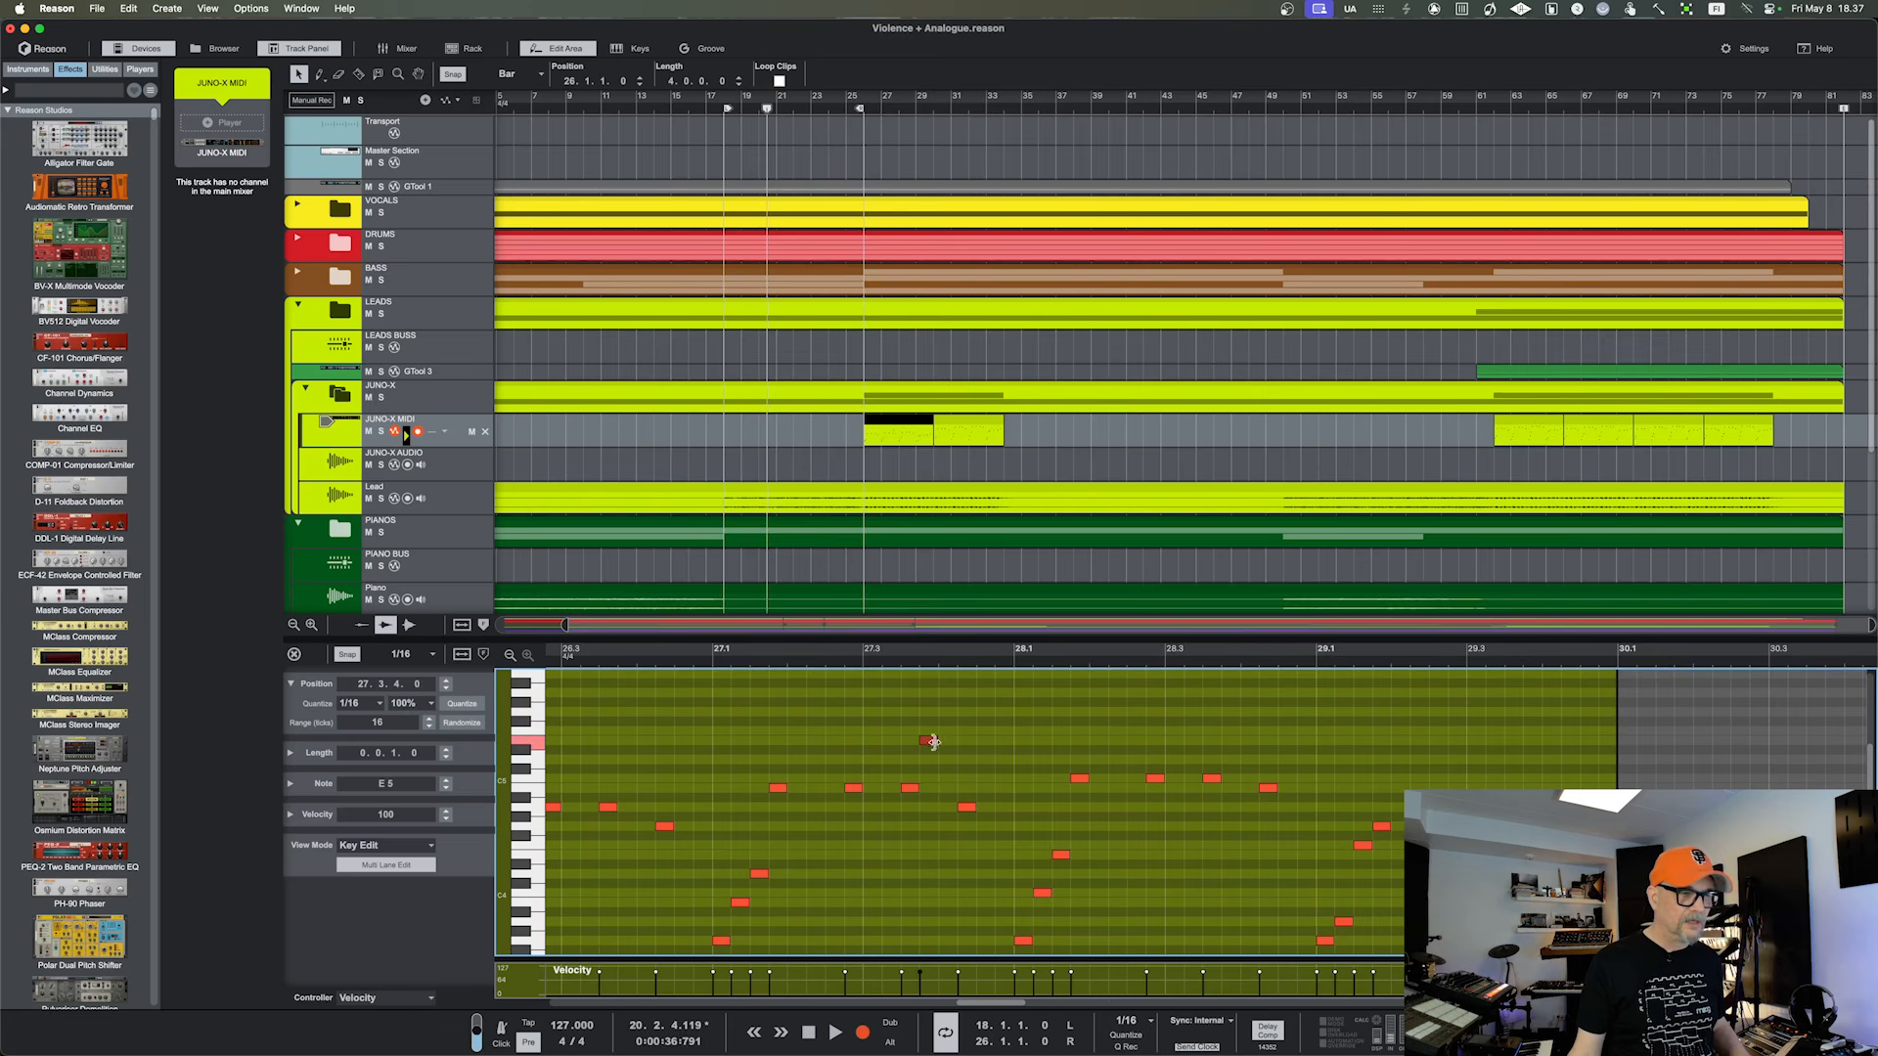
{"action": "double_click", "coordinate": [927, 745]}
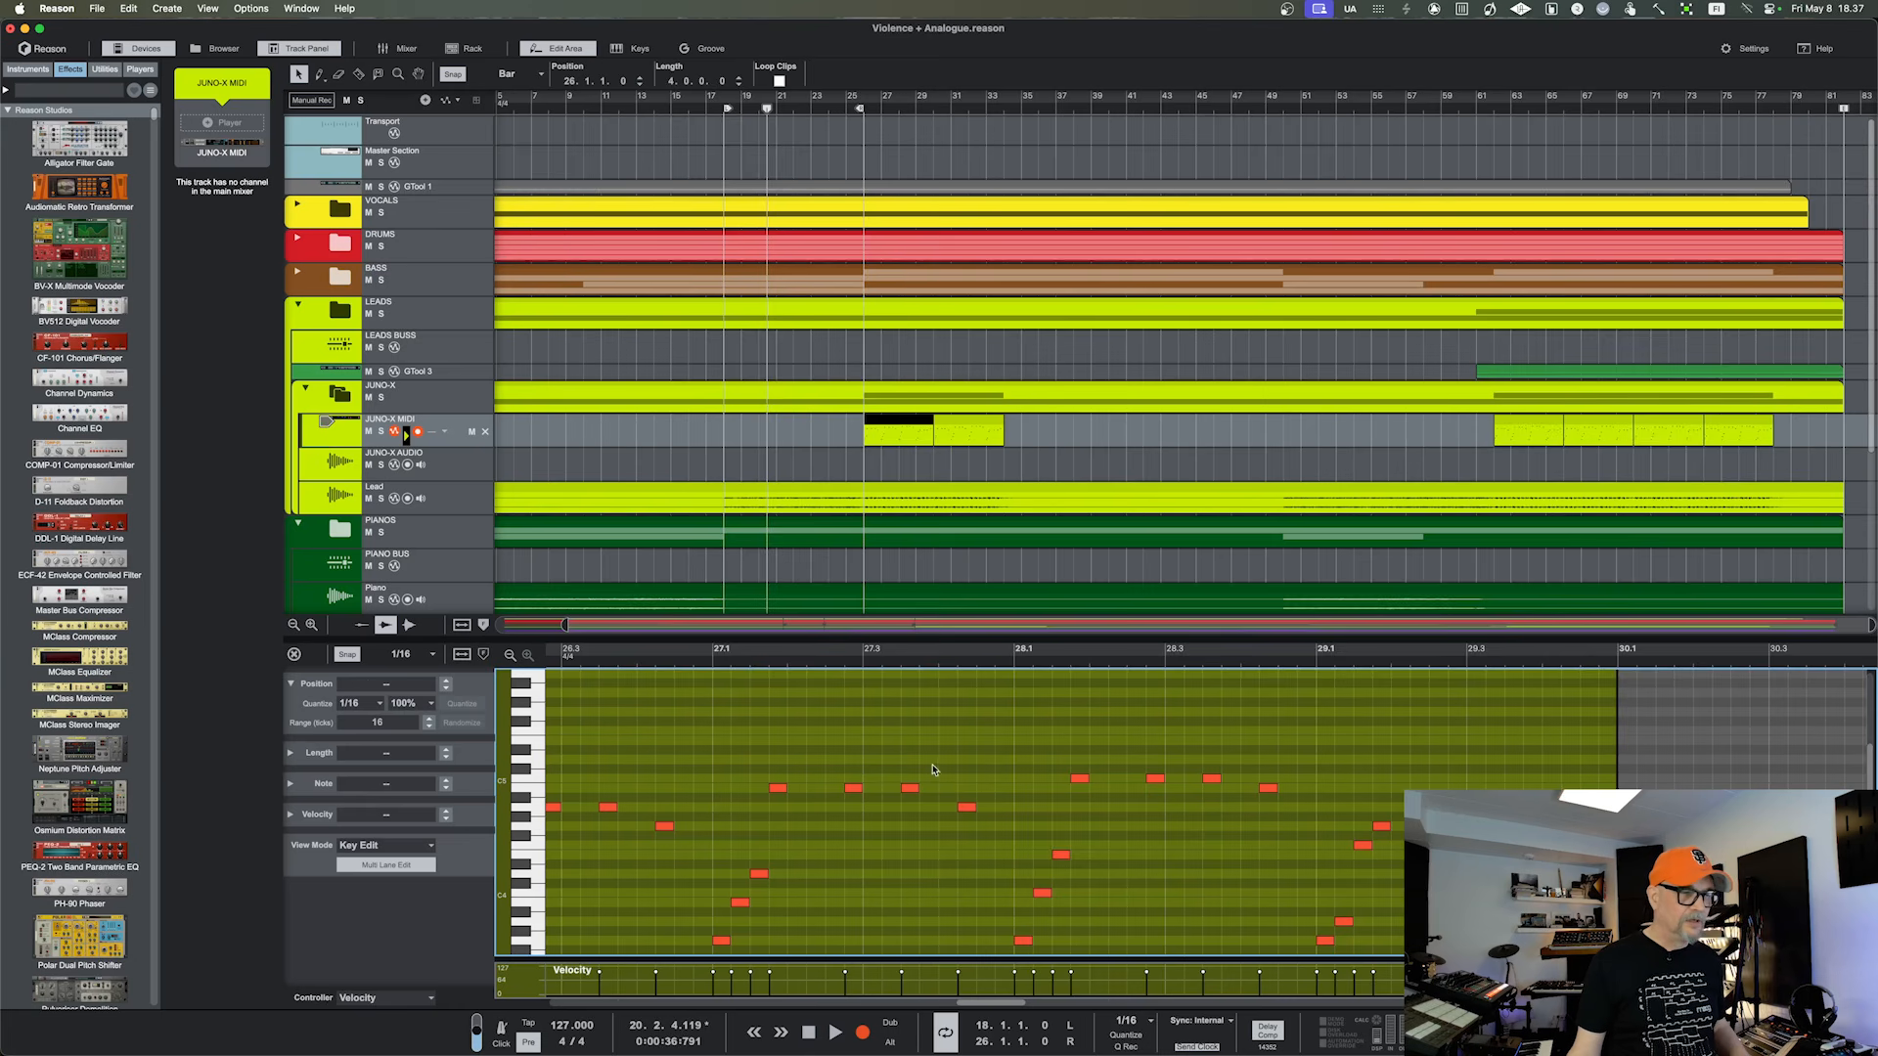
Draw a D5 note at 27.3.4, move it to C#5 at 27.4.1, and delete it
{"action": "left_click", "coordinate": [930, 761]}
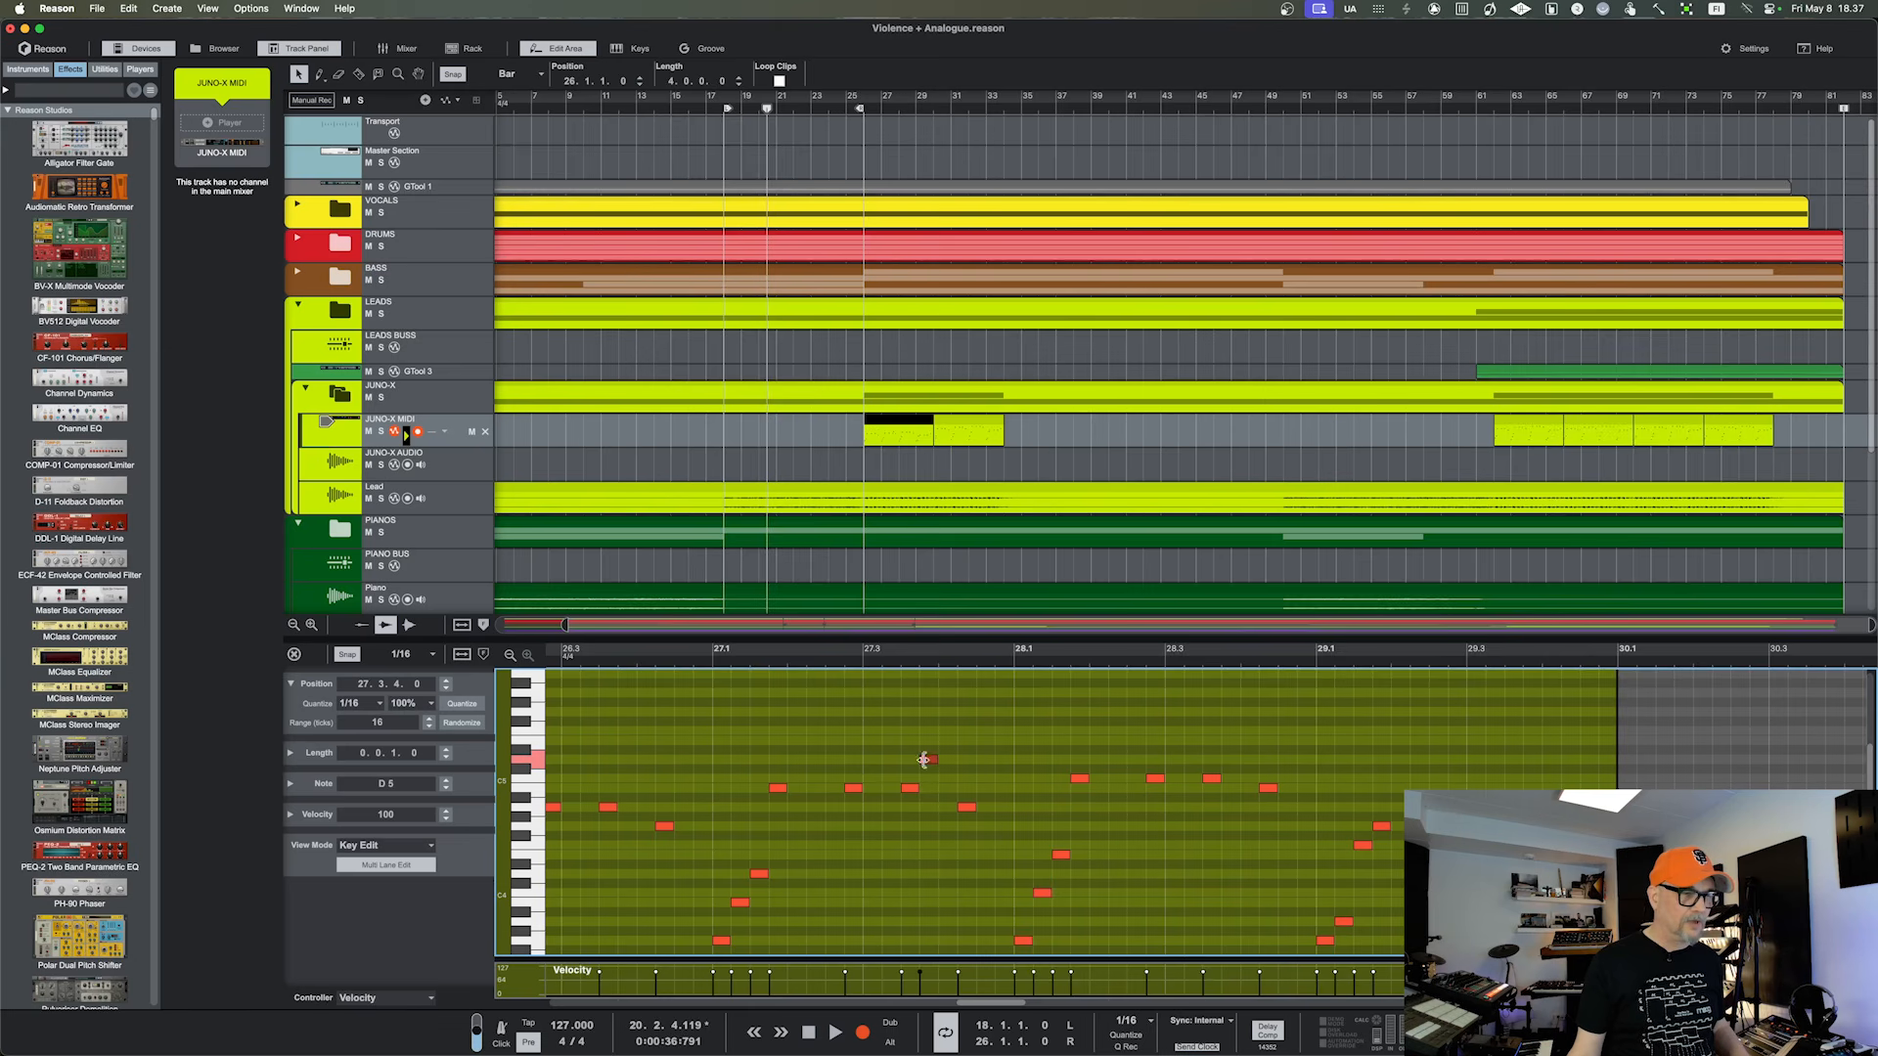
{"action": "left_click_drag", "start_coordinate": [930, 764], "coordinate": [953, 772]}
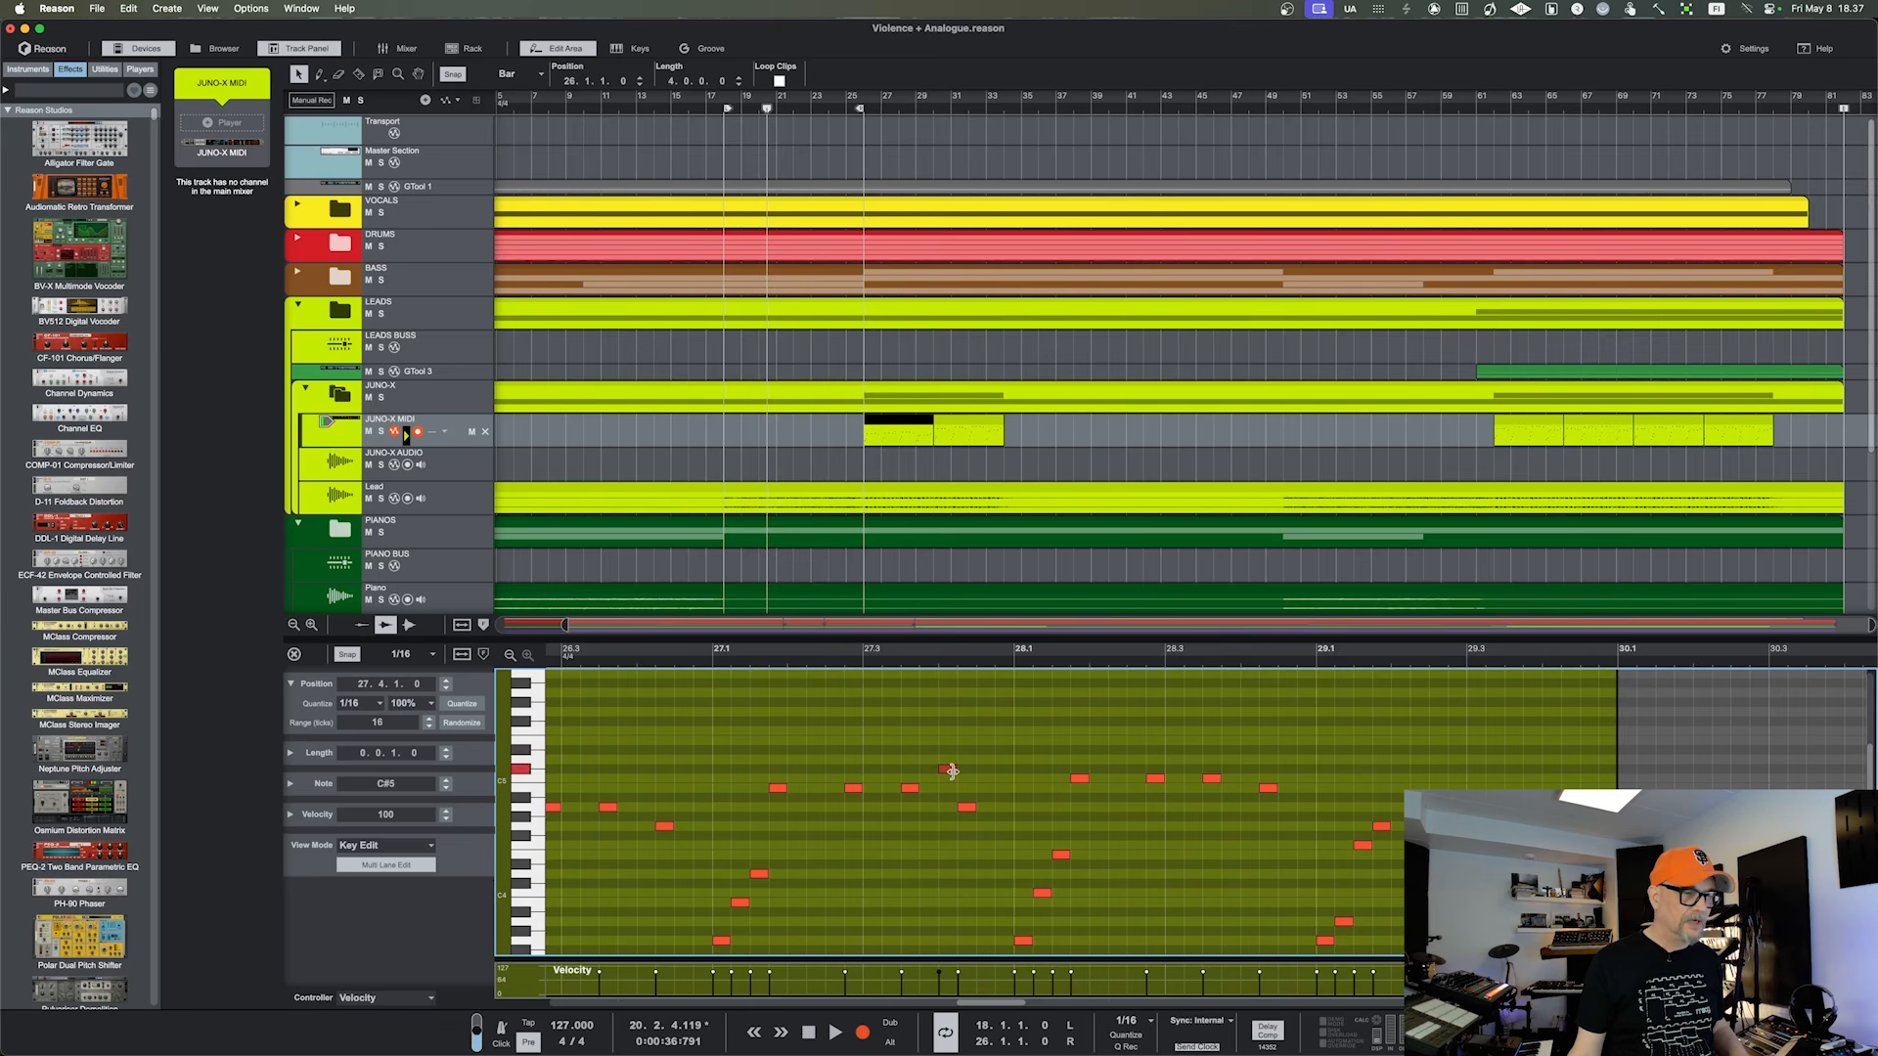
{"action": "key", "text": "BackSpace"}
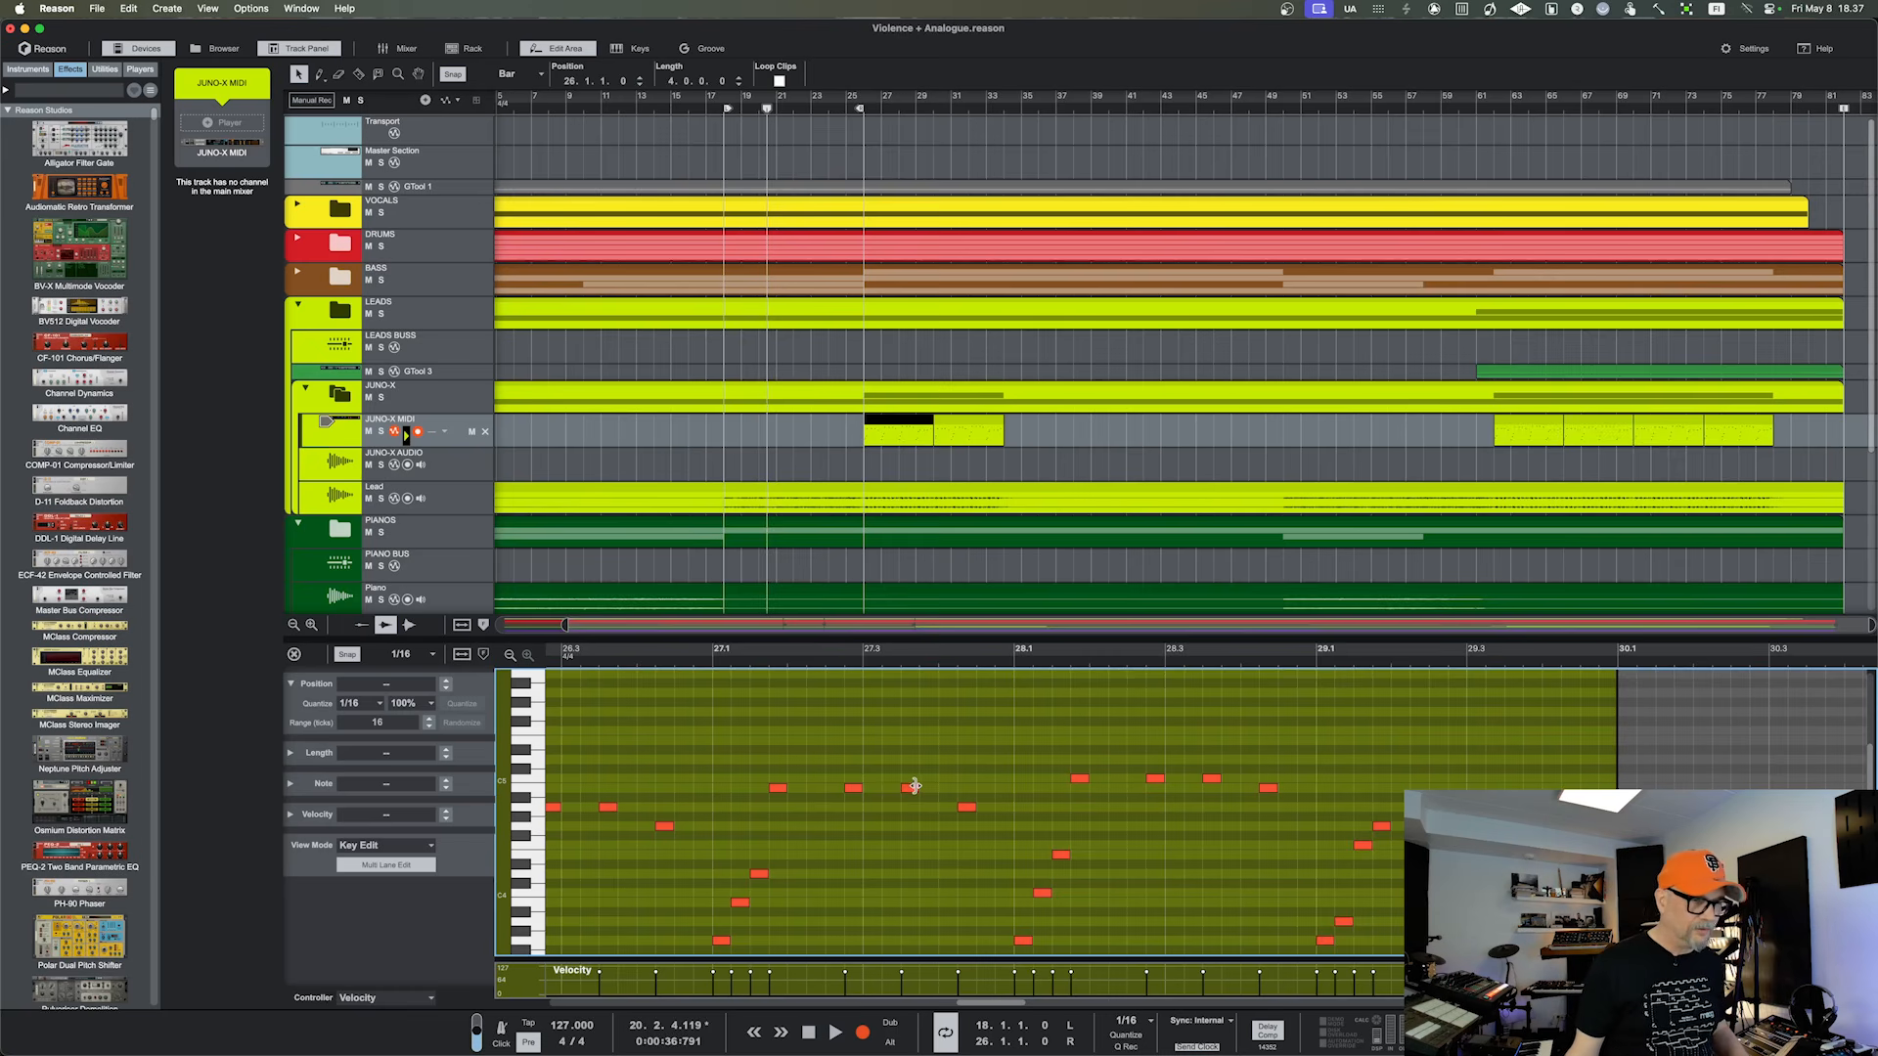
Select the B4 note at 27.3.3 in the JUNO-X MIDI clip
{"action": "mouse_move", "coordinate": [914, 787]}
{"action": "left_mouse_down"}
{"action": "mouse_move", "coordinate": [982, 786]}
{"action": "mouse_move", "coordinate": [915, 785]}
{"action": "left_mouse_up"}
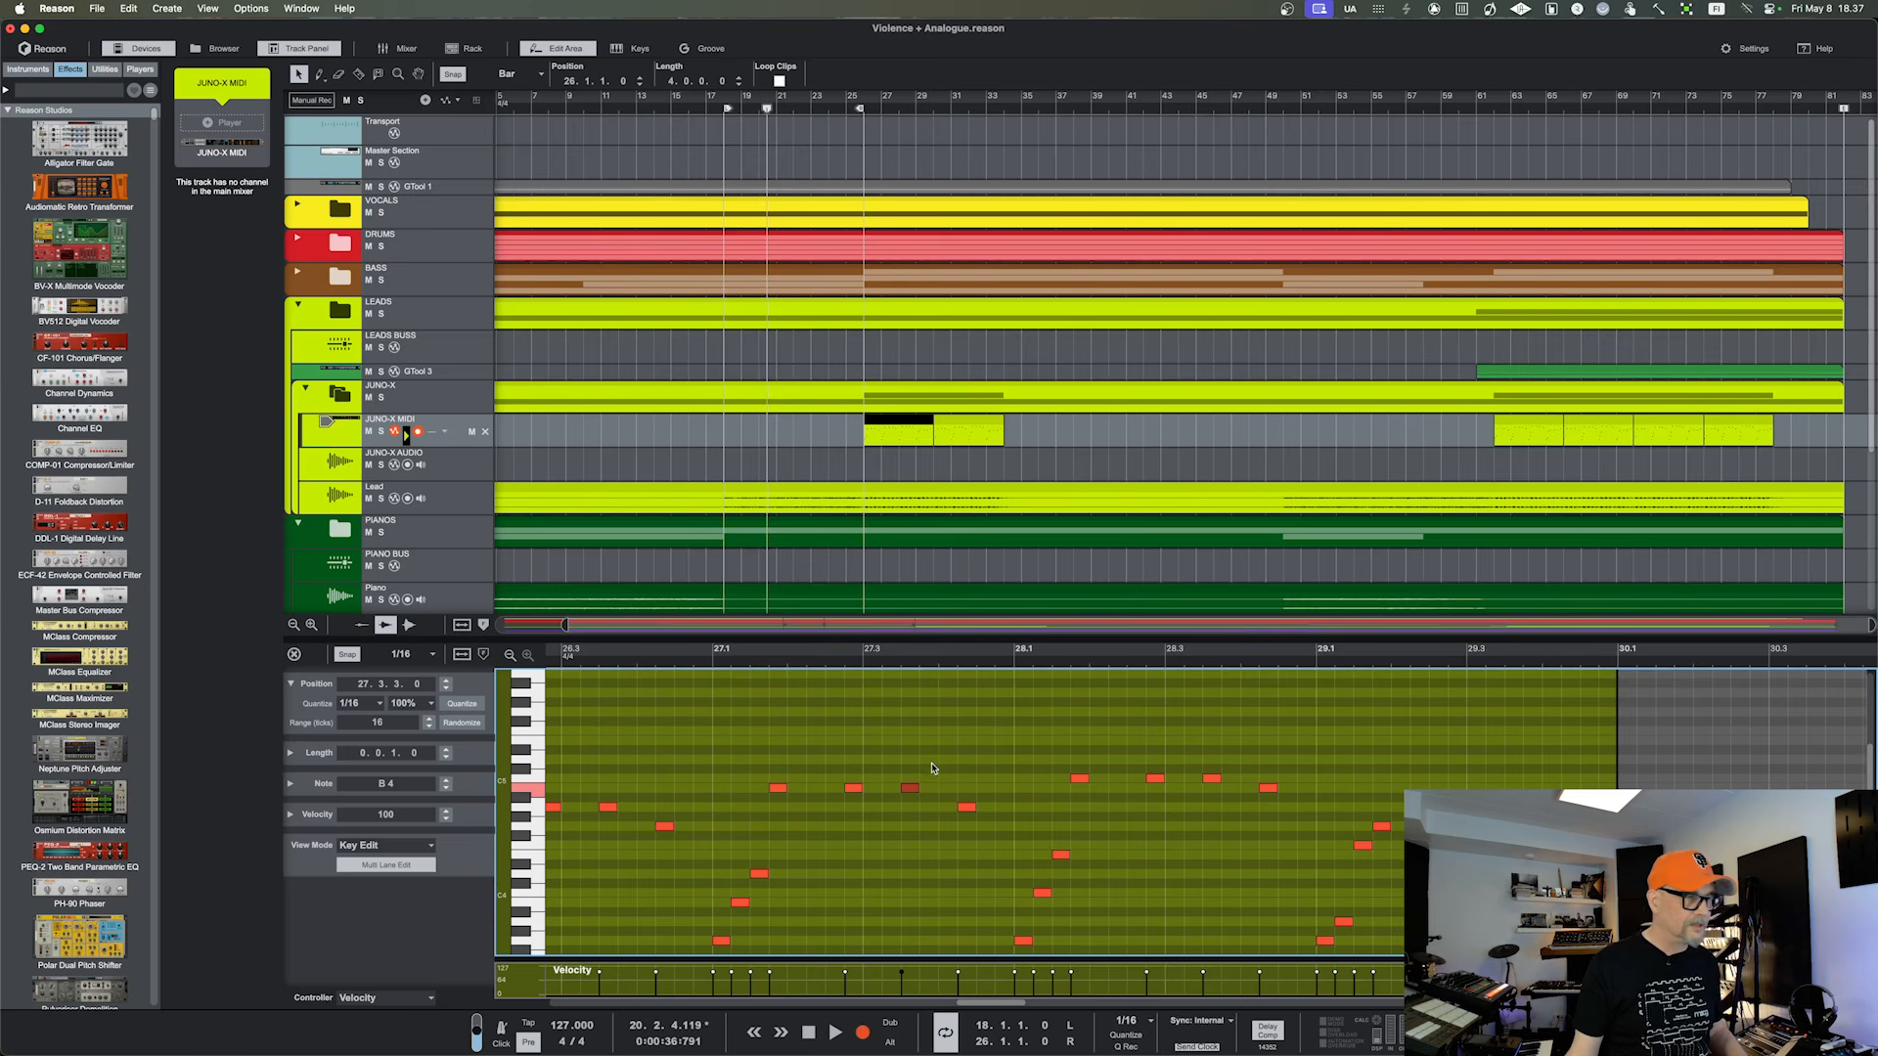
{"action": "scroll", "coordinate": [922, 807], "scroll_direction": "down", "scroll_amount": 1}
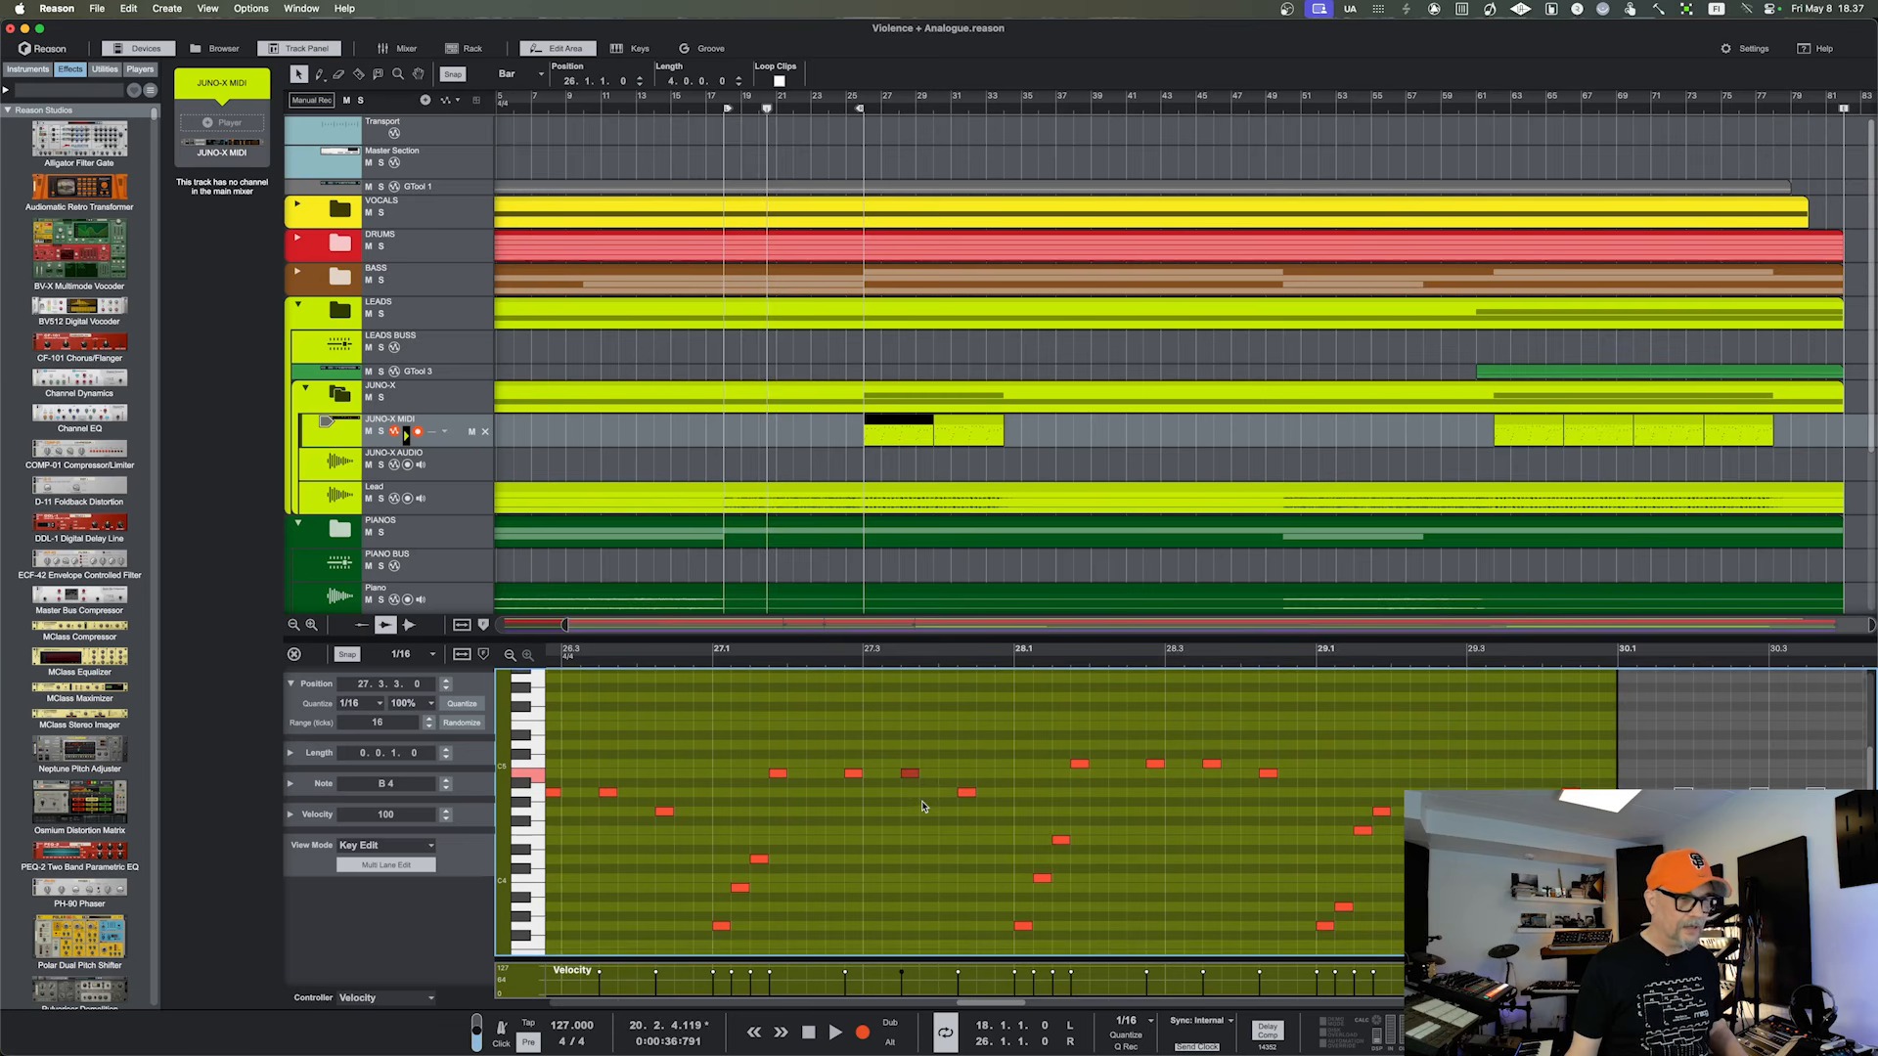
{"action": "scroll", "coordinate": [922, 807], "scroll_direction": "up", "scroll_amount": 1}
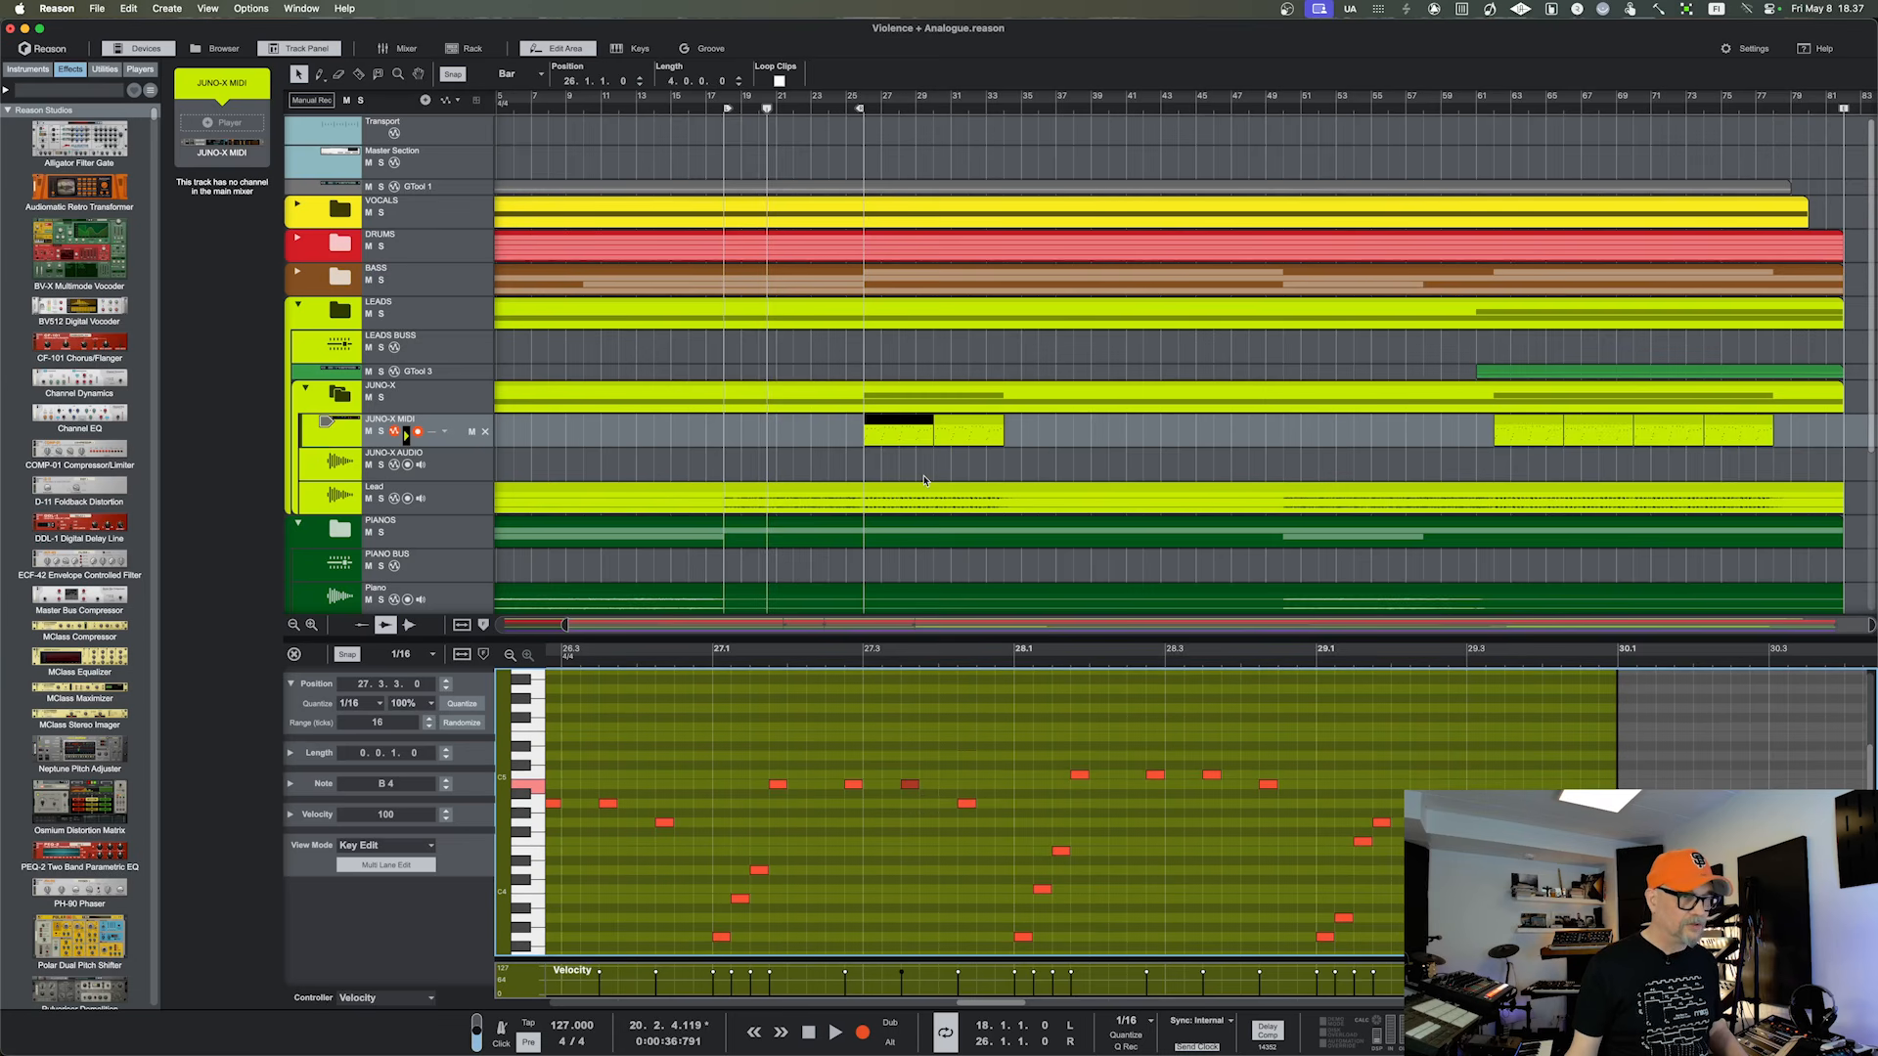
Show the PIANO II clip at bar 10 in the note editor and select the notes of its first chord
{"action": "scroll", "coordinate": [924, 480], "scroll_direction": "down", "scroll_amount": 5}
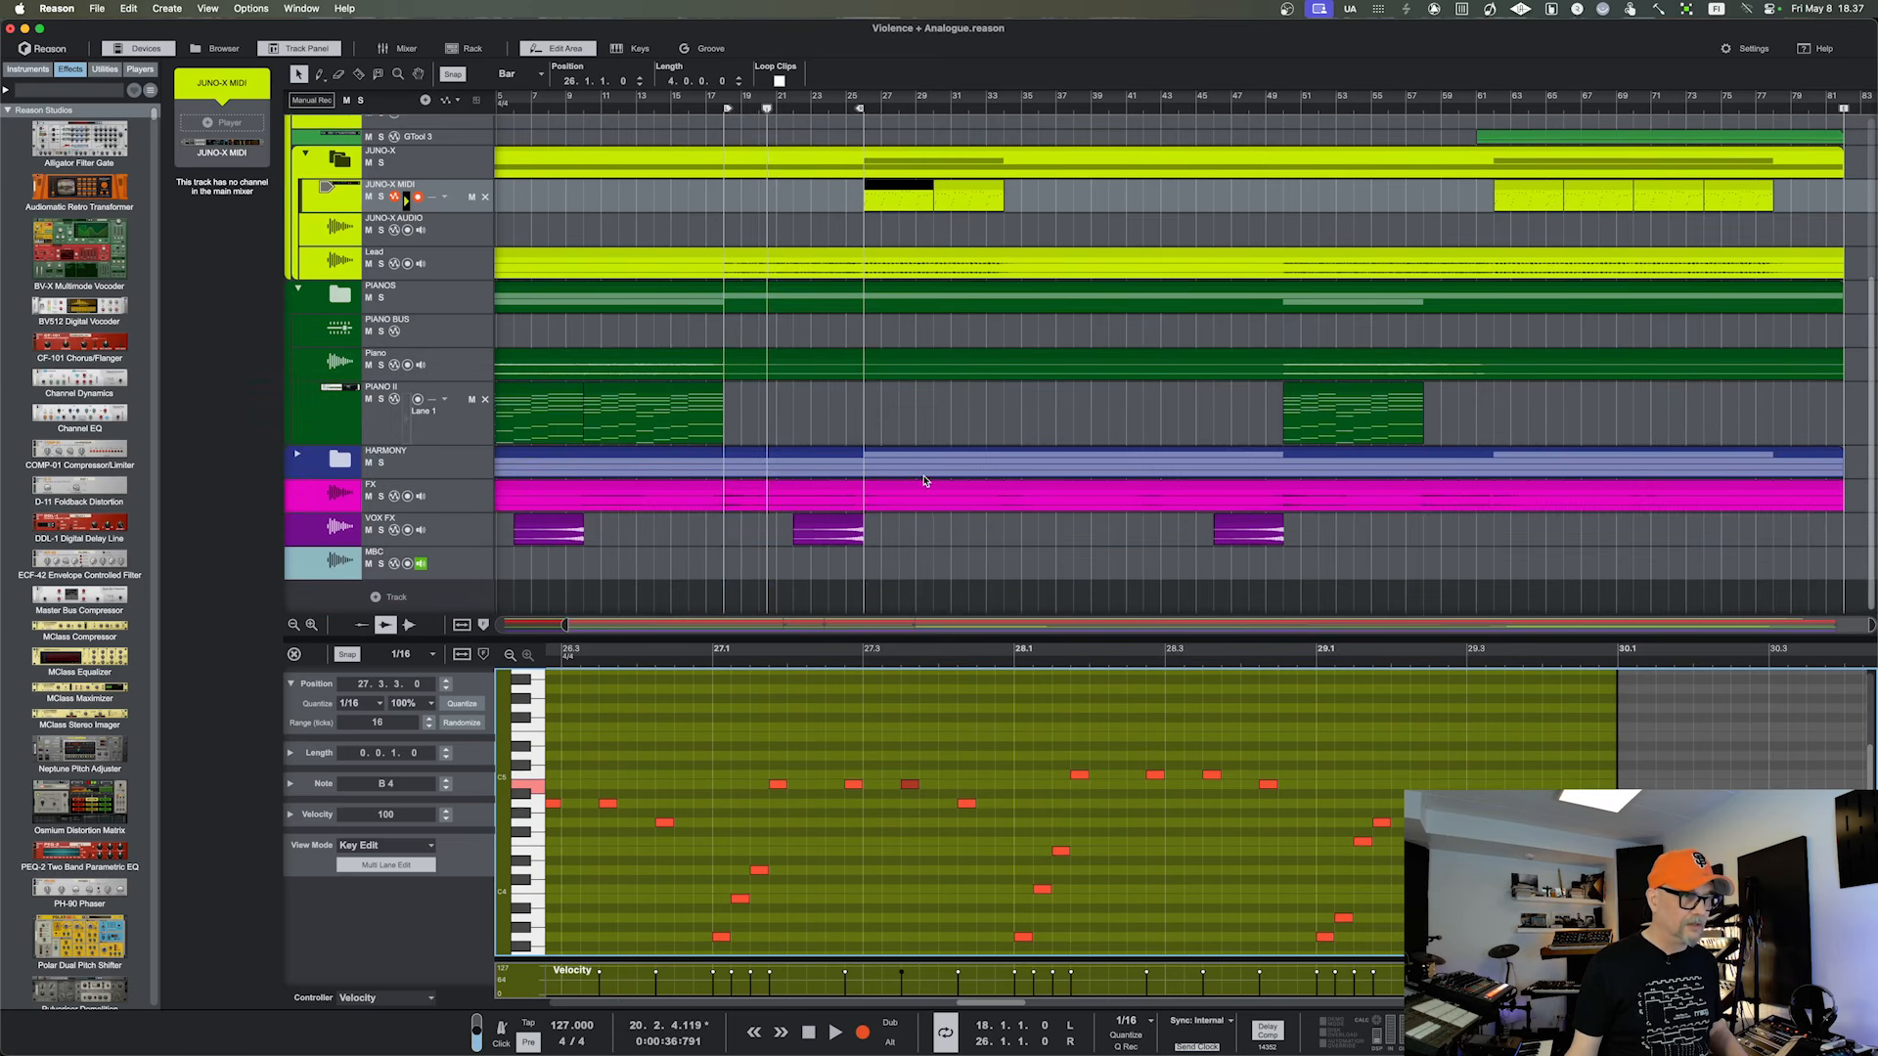
{"action": "left_click", "coordinate": [654, 396]}
{"action": "left_click", "coordinate": [831, 714]}
{"action": "left_click_drag", "start_coordinate": [816, 778], "coordinate": [836, 865]}
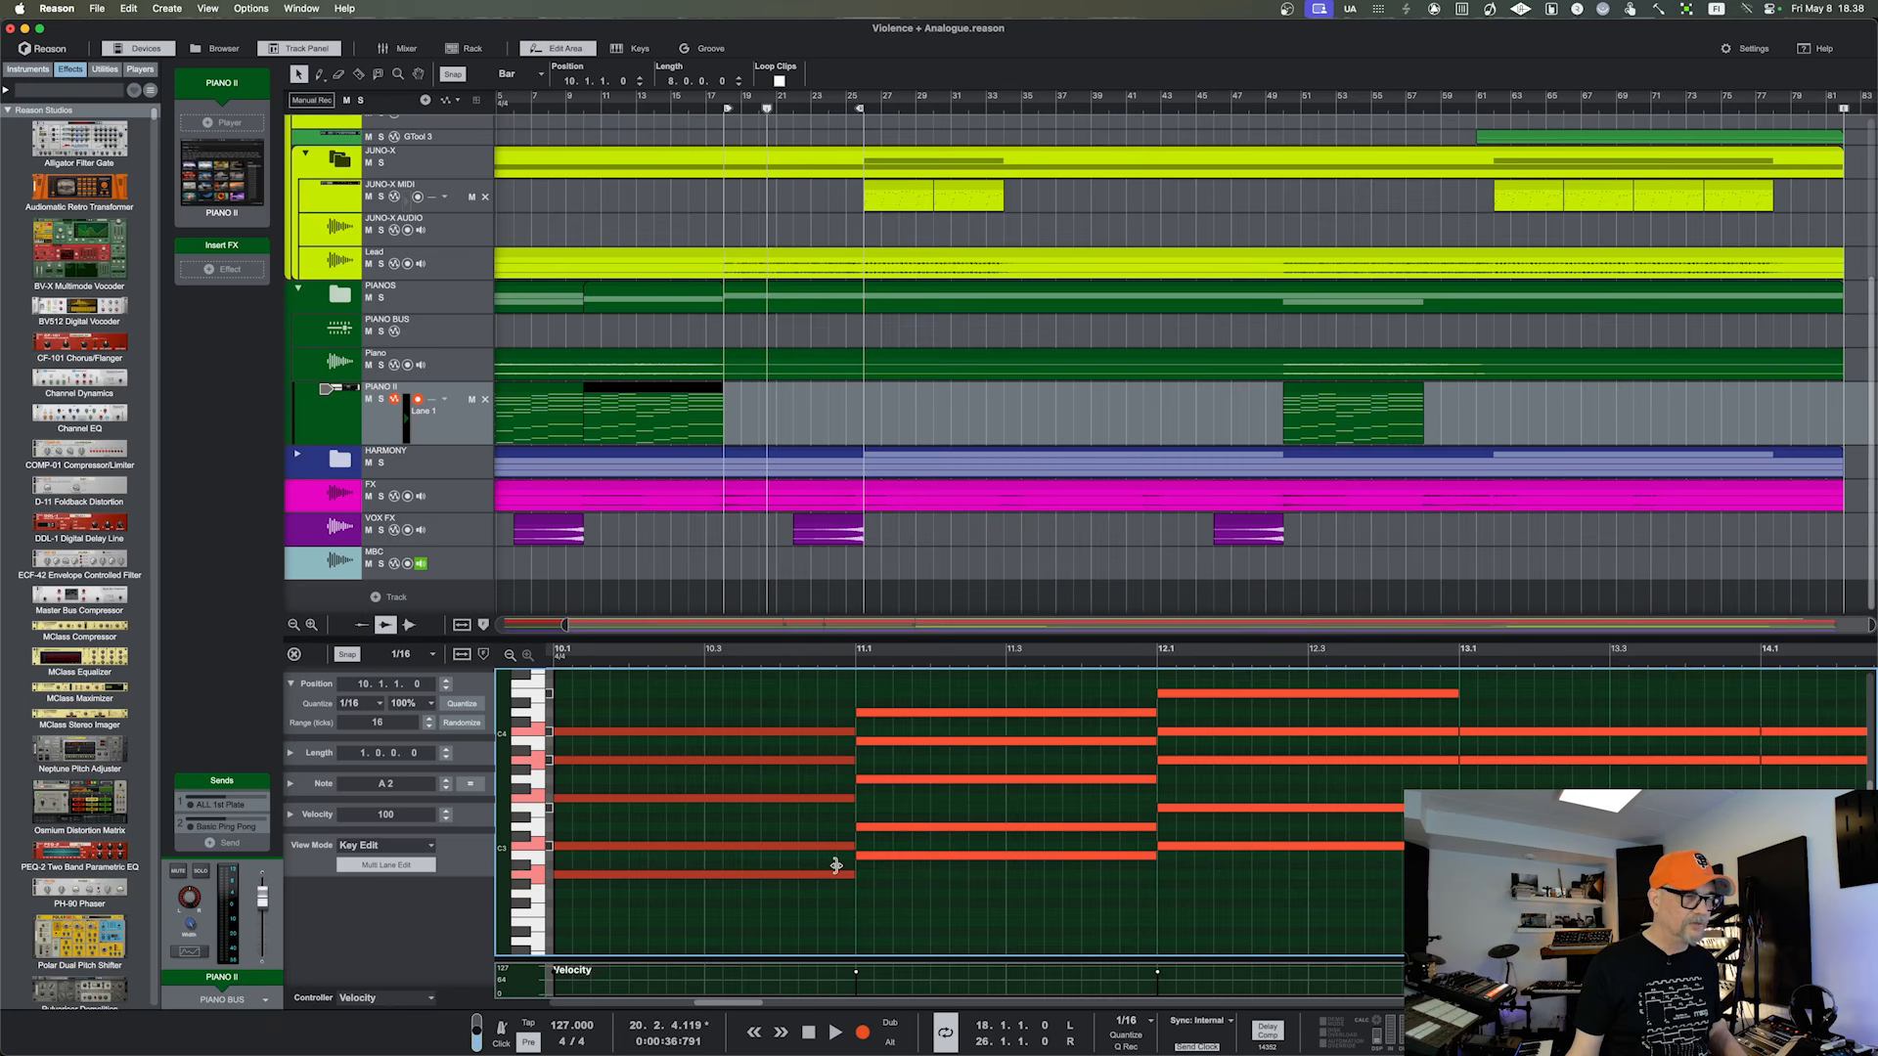
Clear the note selection in the PIANO II clip and close the note editor
{"action": "left_click", "coordinate": [831, 923]}
{"action": "mouse_move", "coordinate": [852, 874]}
{"action": "left_mouse_down"}
{"action": "mouse_move", "coordinate": [690, 889]}
{"action": "mouse_move", "coordinate": [854, 886]}
{"action": "left_mouse_up"}
{"action": "left_click", "coordinate": [919, 892]}
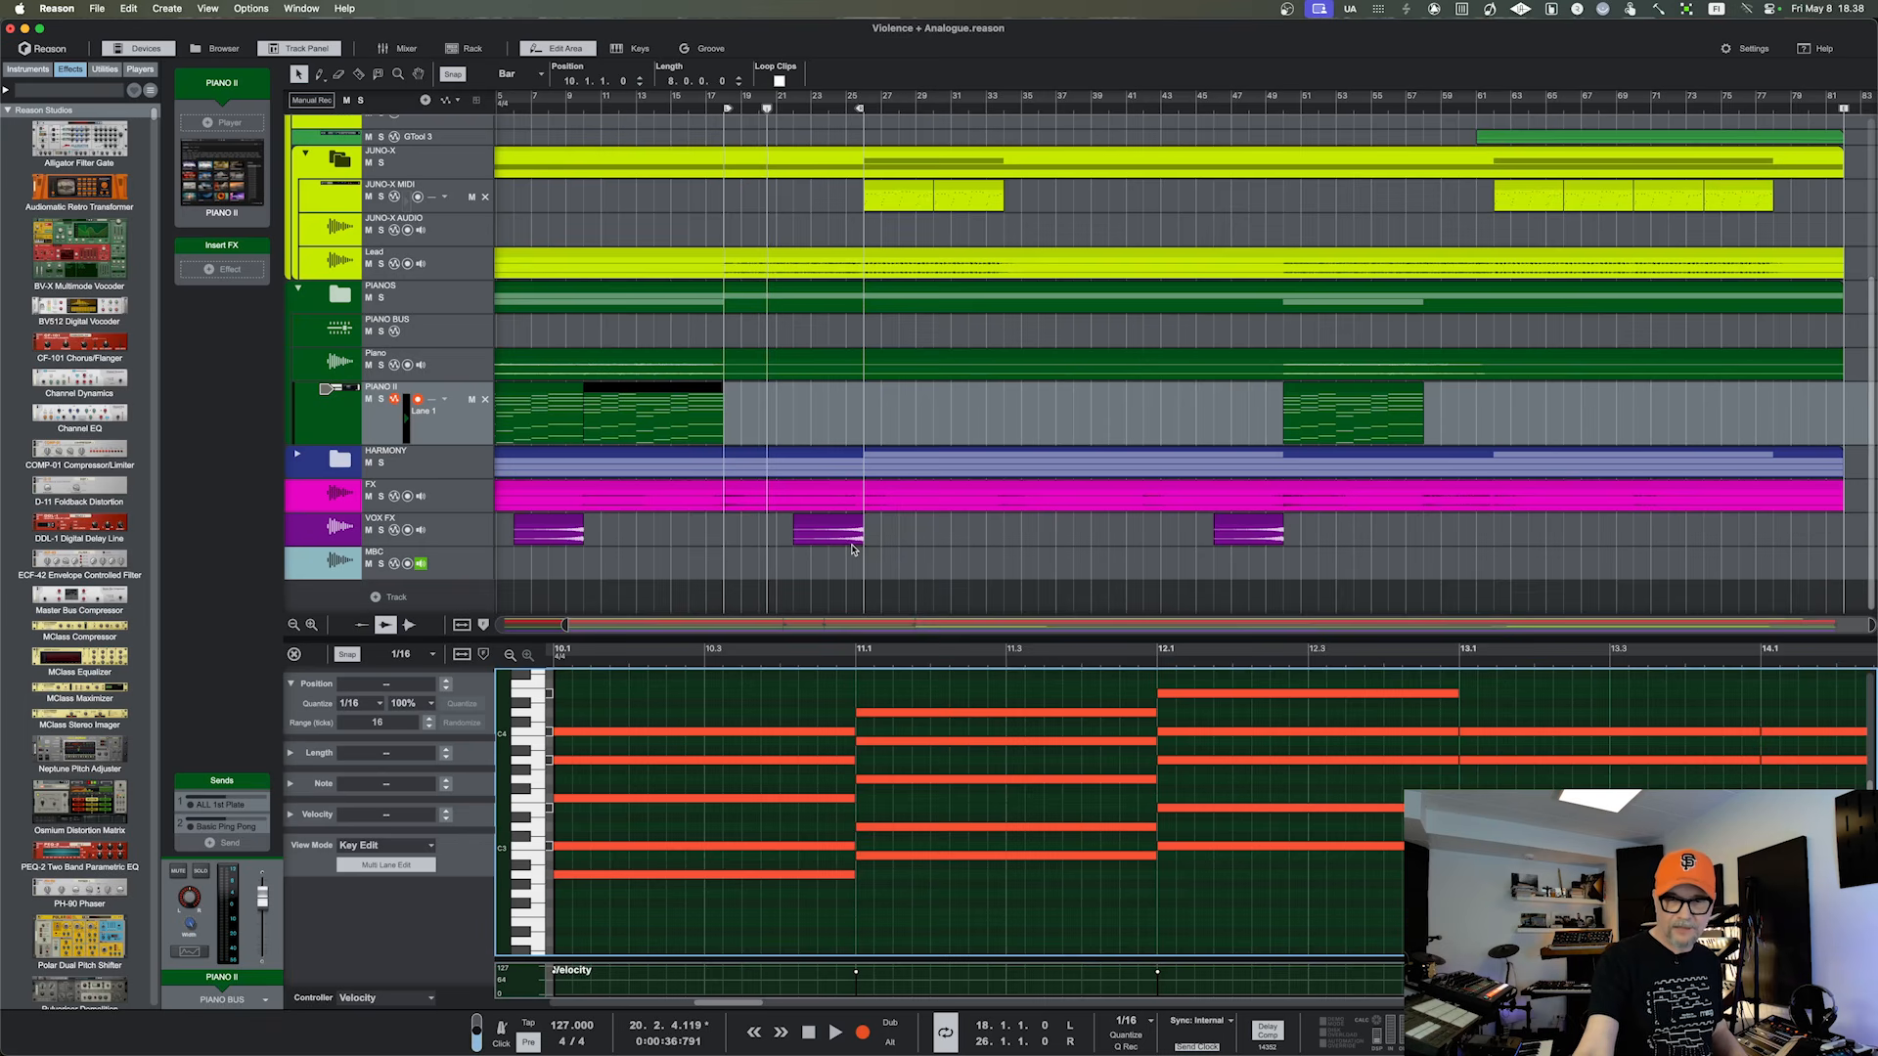
{"action": "key", "text": "super+e"}
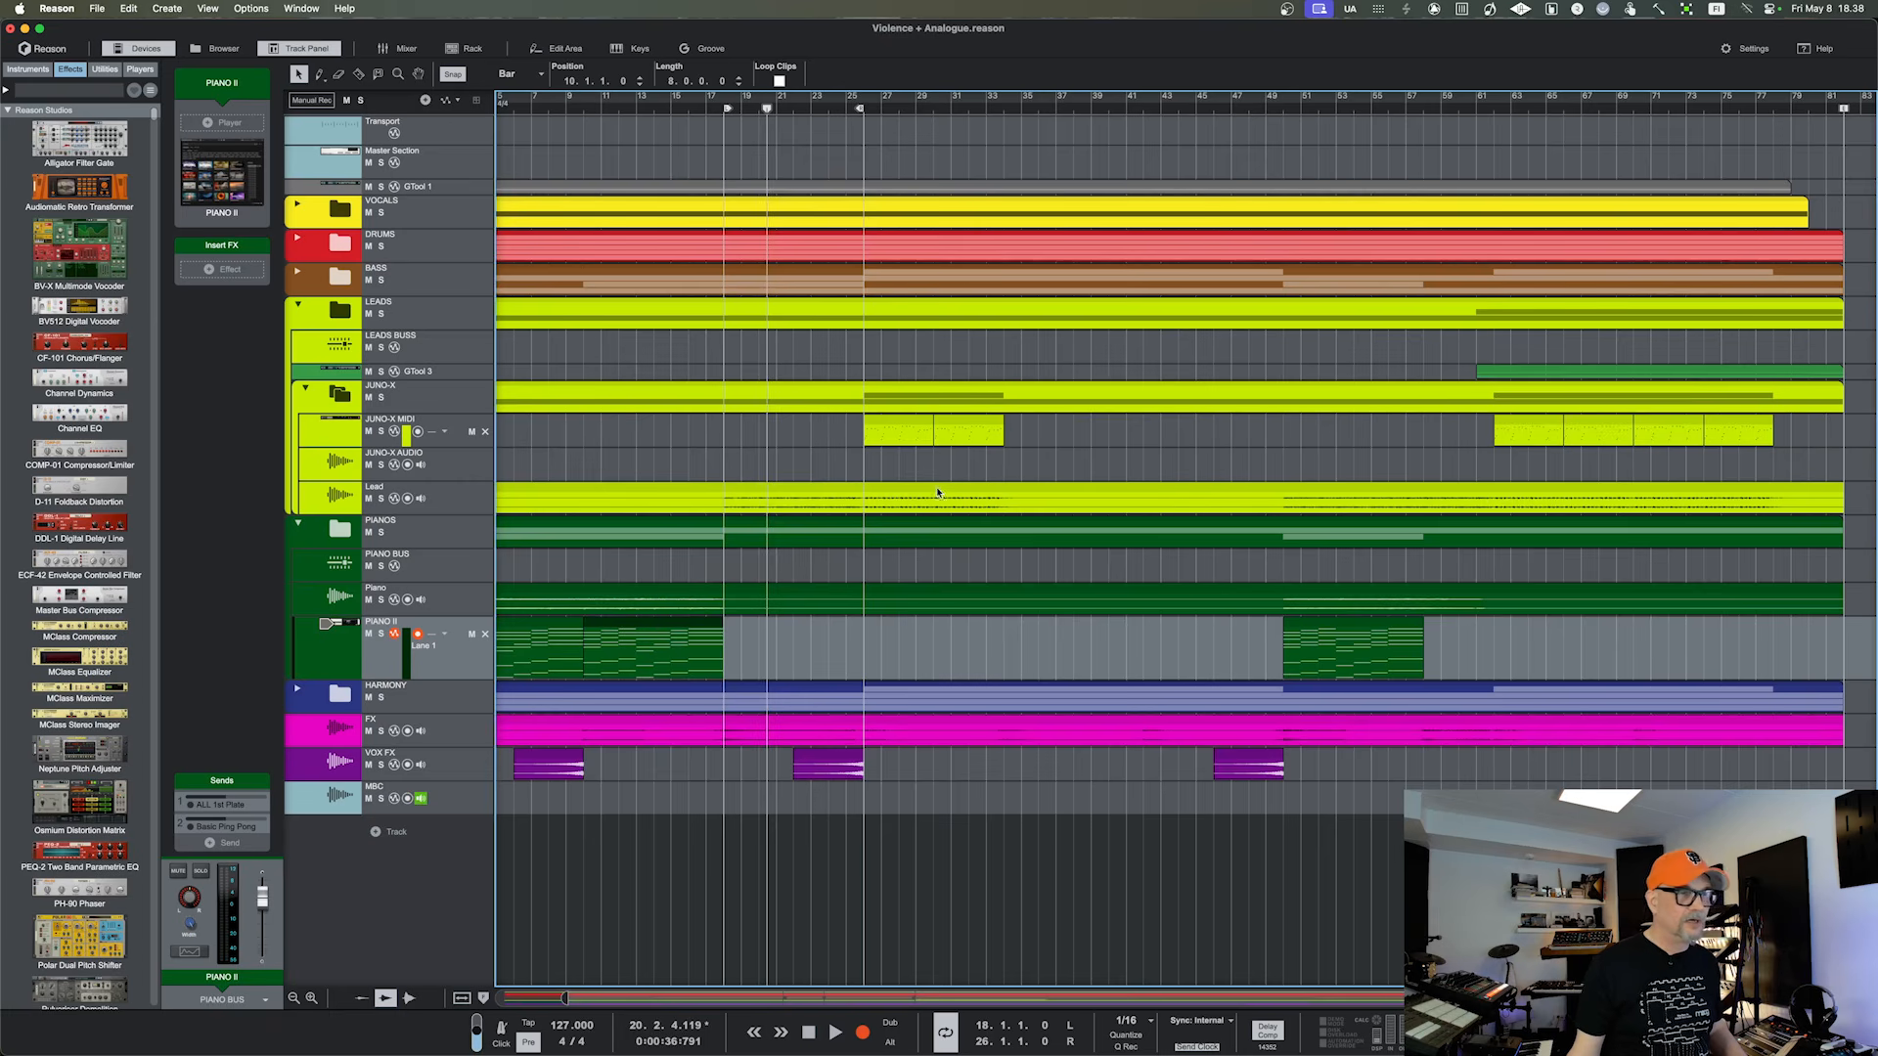
{"action": "right_click", "coordinate": [660, 625]}
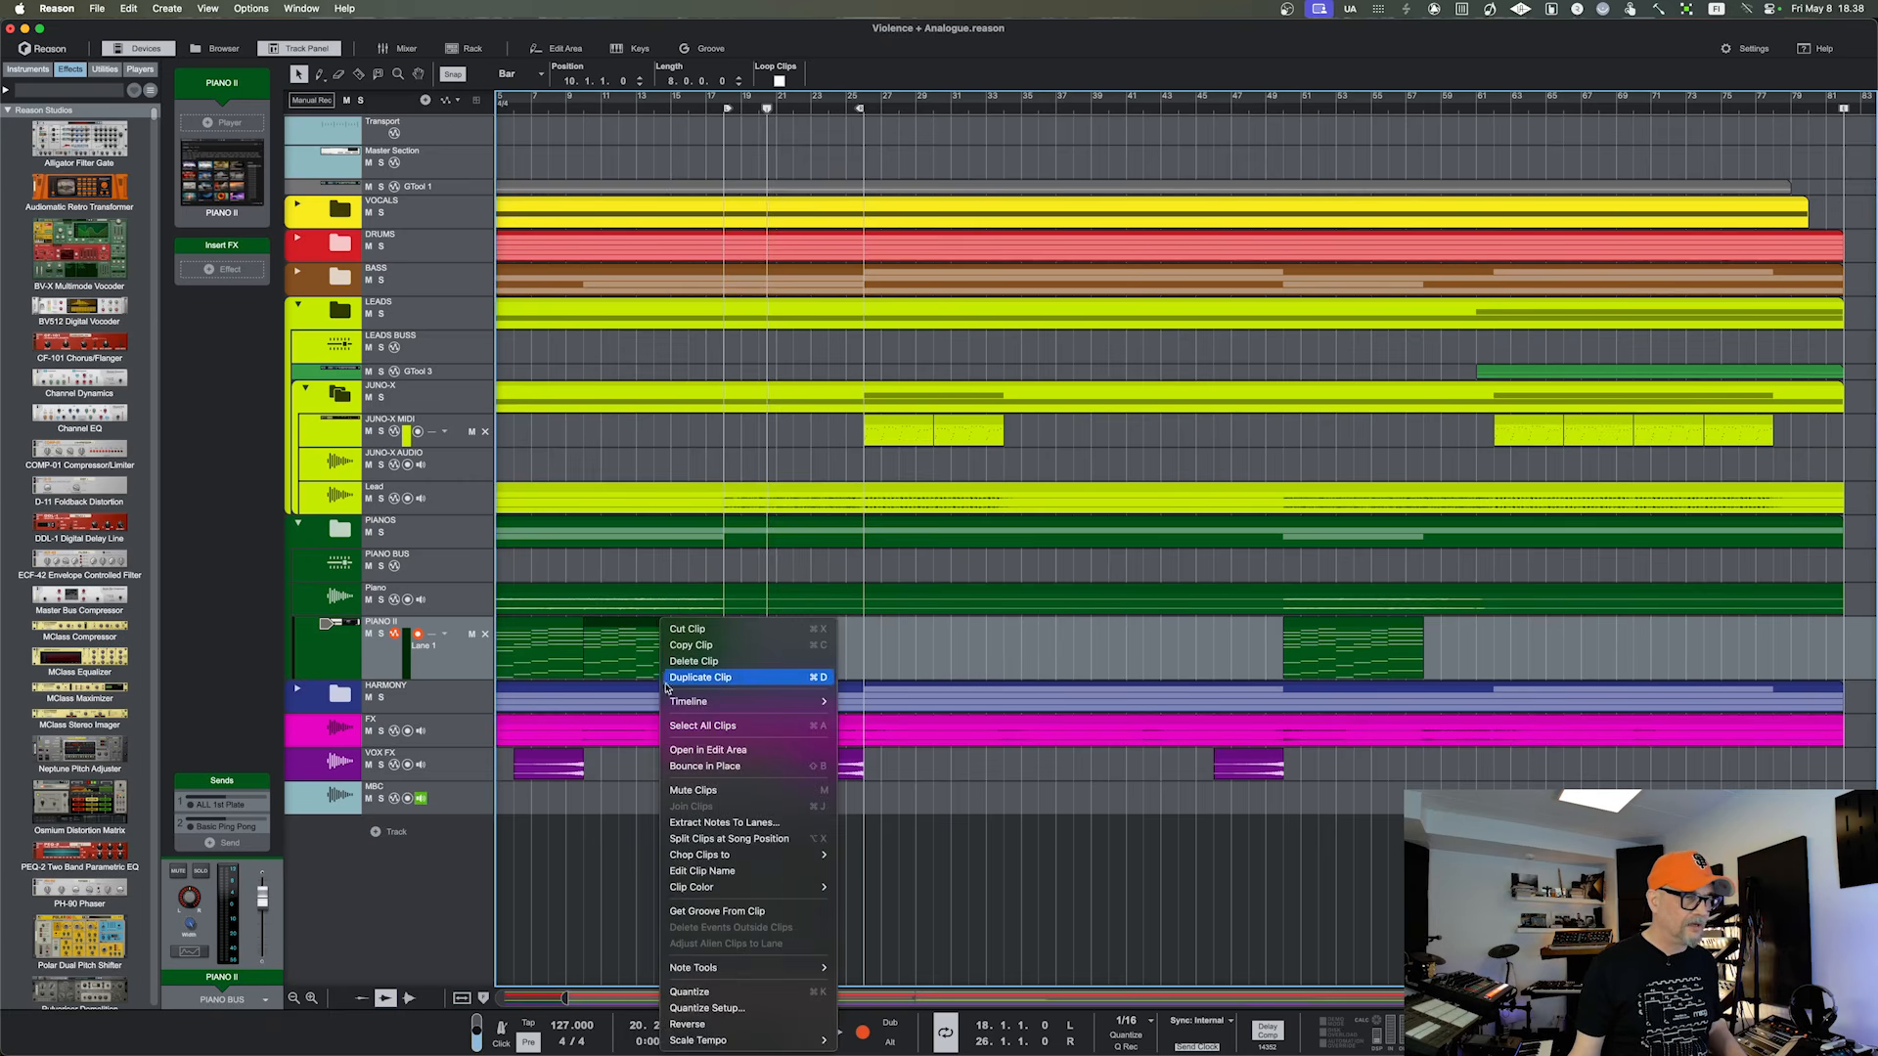
{"action": "mouse_move", "coordinate": [680, 857]}
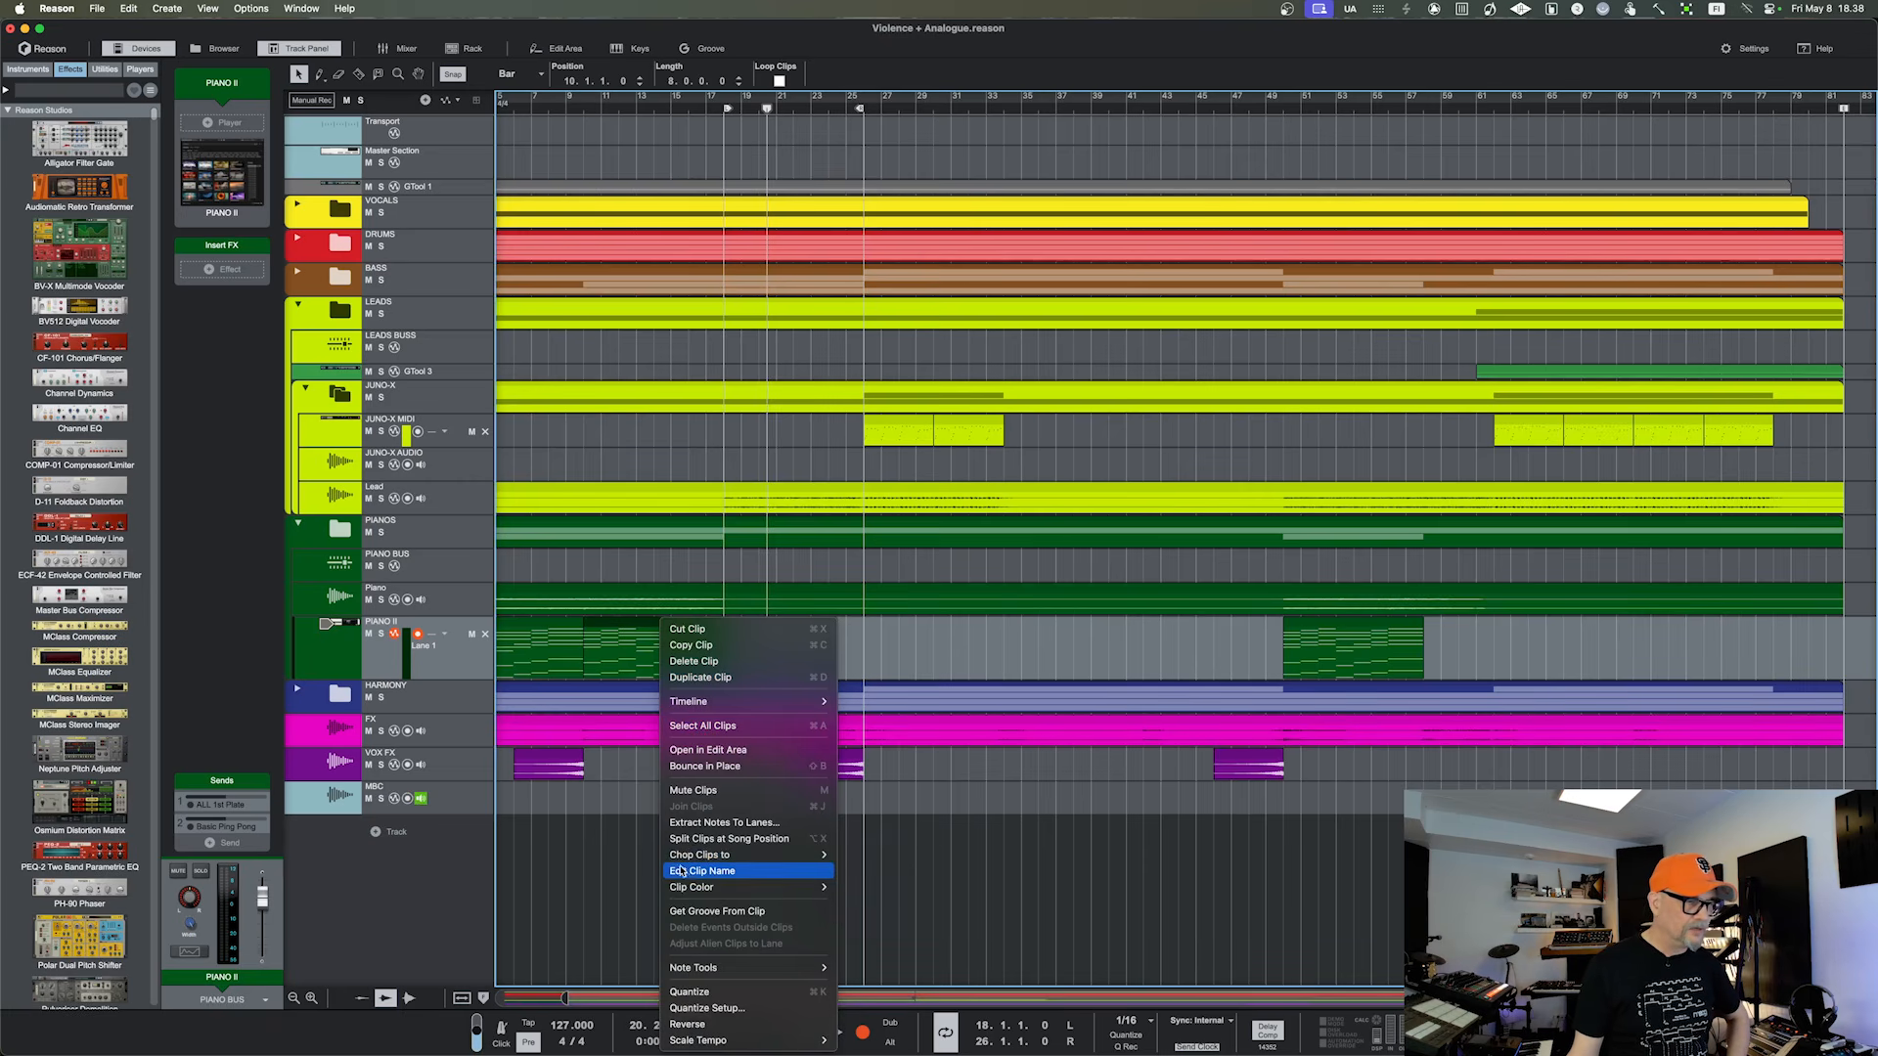
{"action": "left_click", "coordinate": [628, 627]}
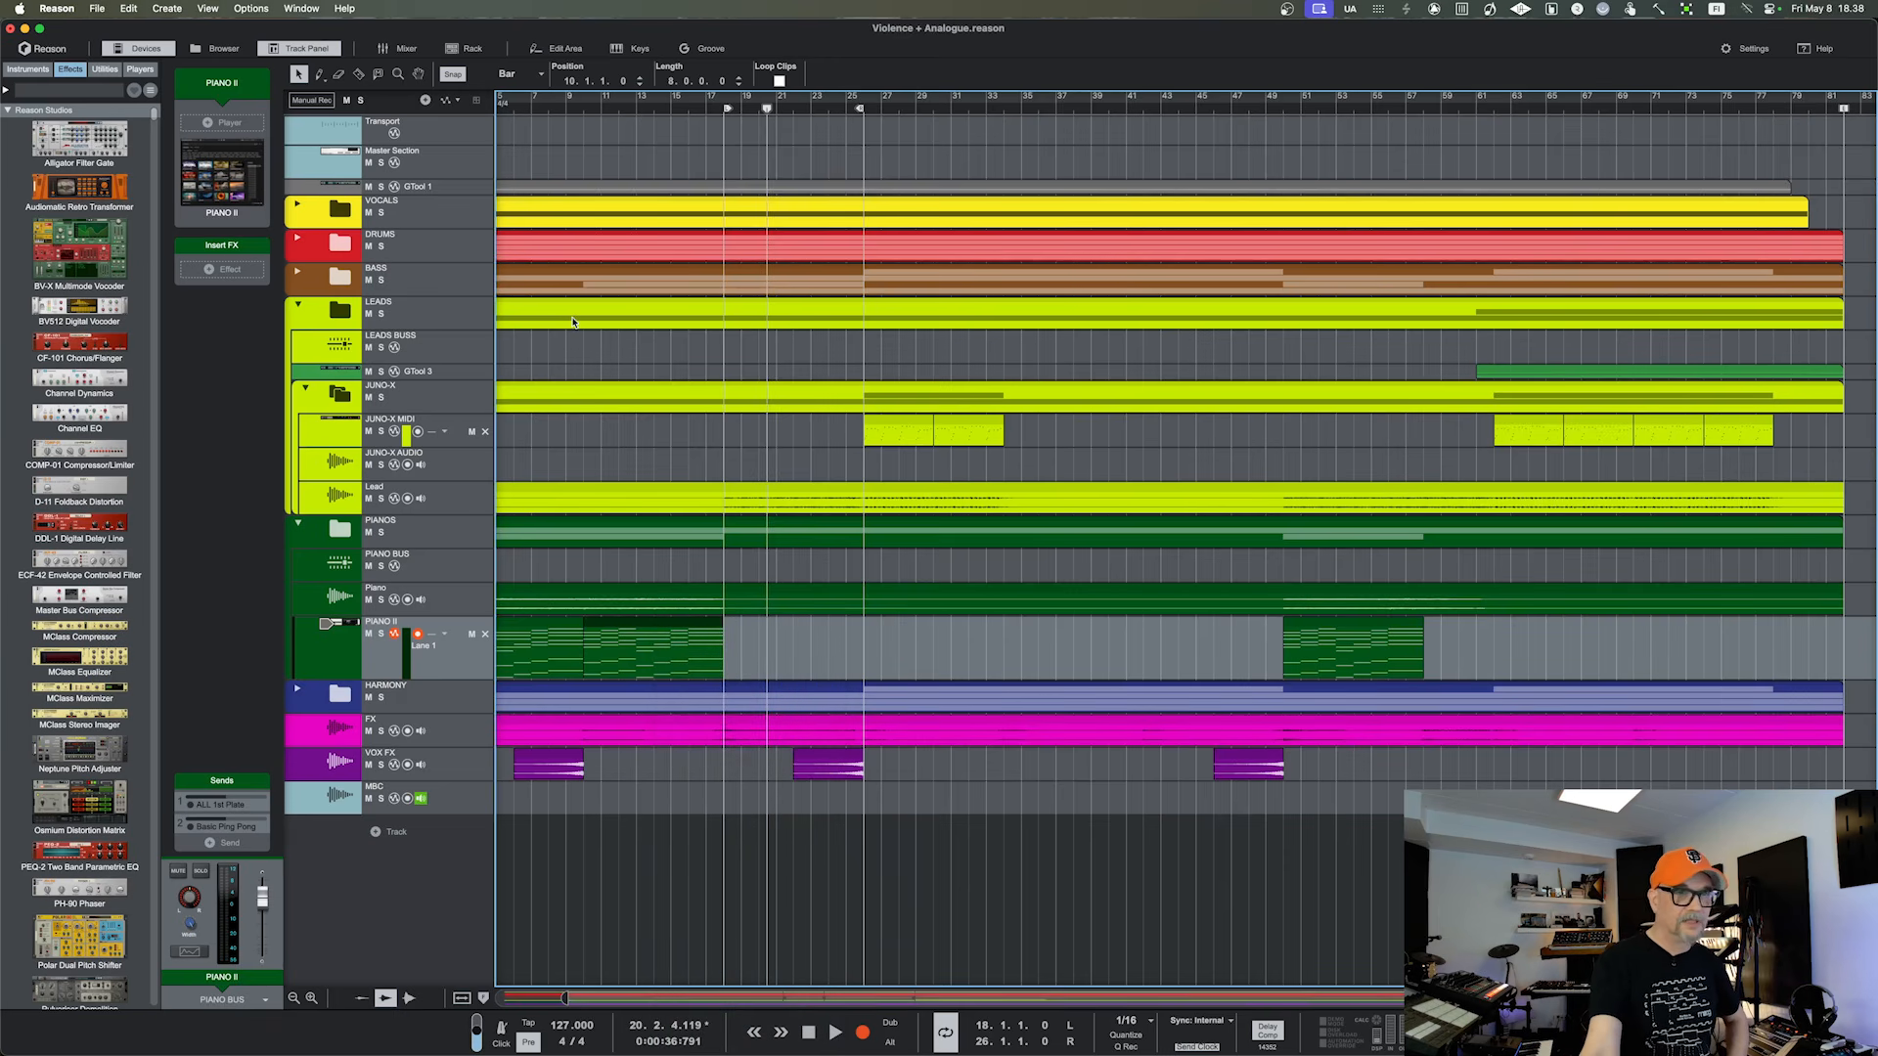
Open the detached rack for the PIANO II track and reposition its window over the arrangement
{"action": "left_click", "coordinate": [348, 646]}
{"action": "key", "text": "F6"}
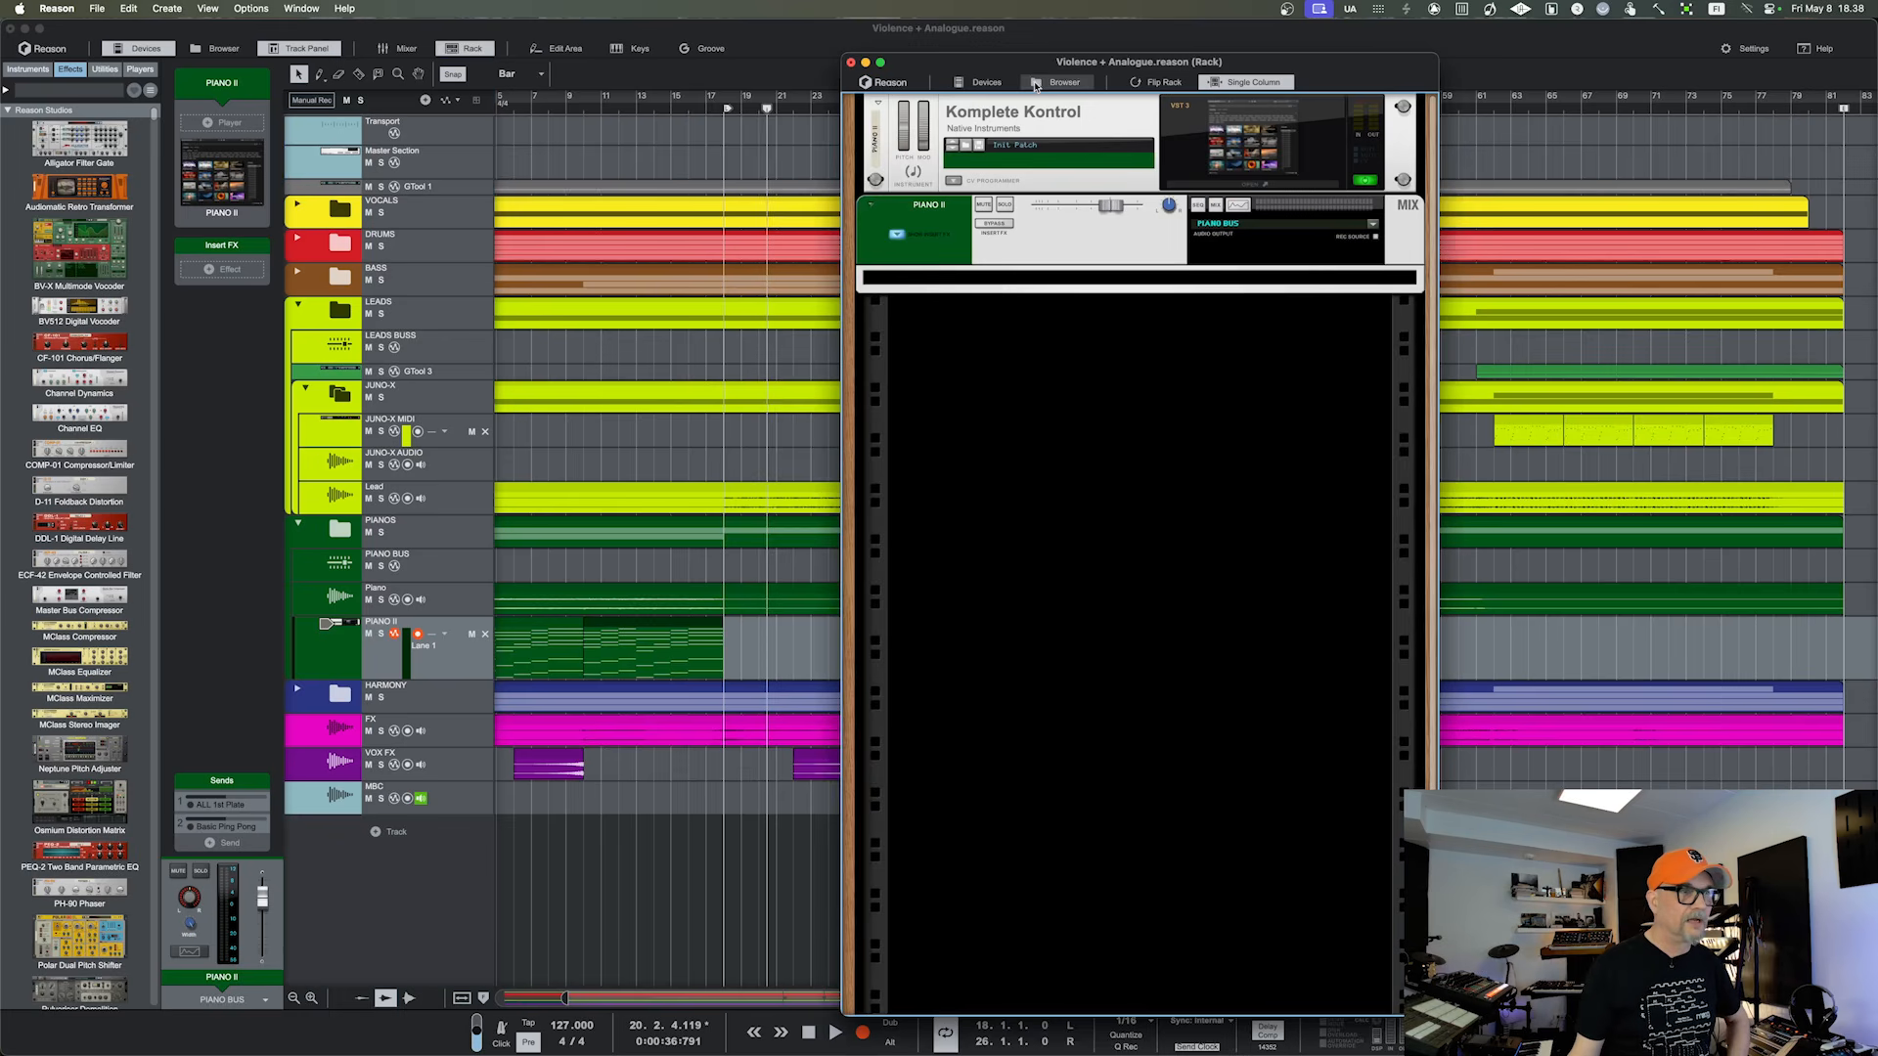
{"action": "left_click_drag", "start_coordinate": [1036, 62], "coordinate": [1096, 55]}
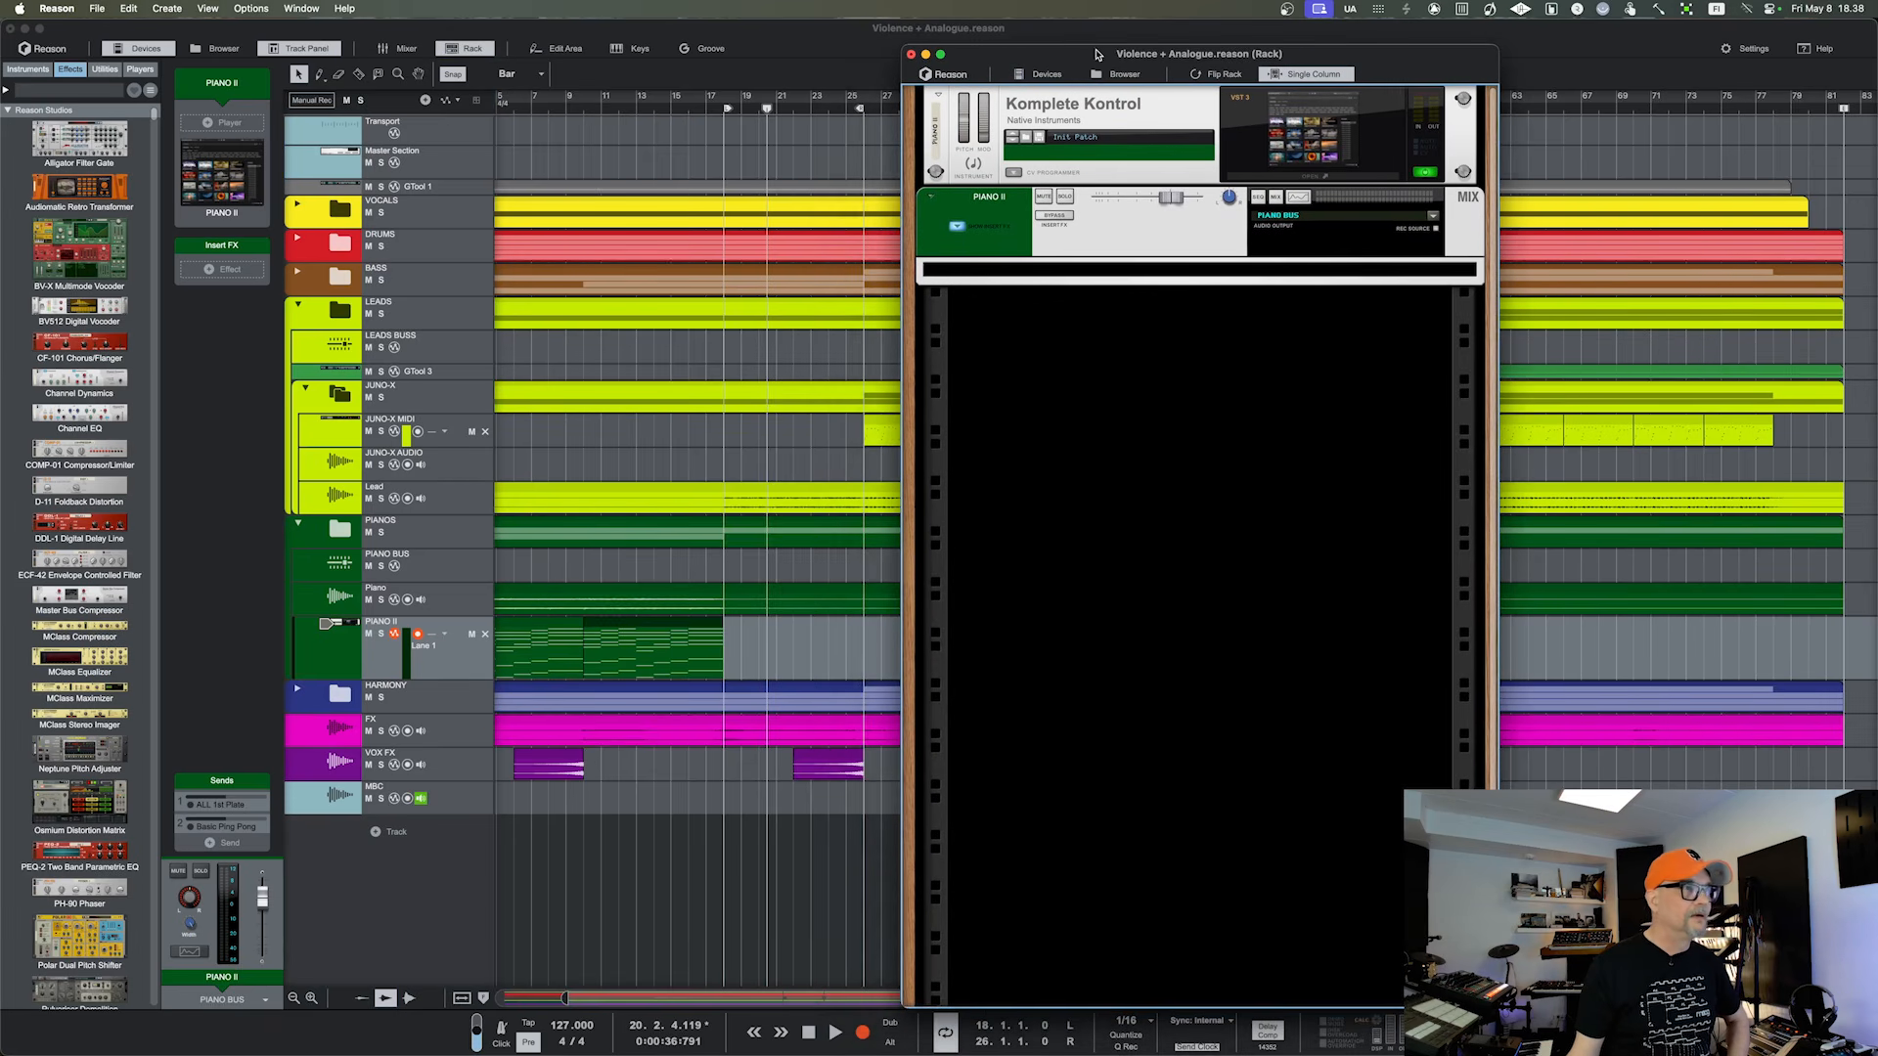
{"action": "left_click", "coordinate": [250, 8]}
{"action": "mouse_move", "coordinate": [260, 79]}
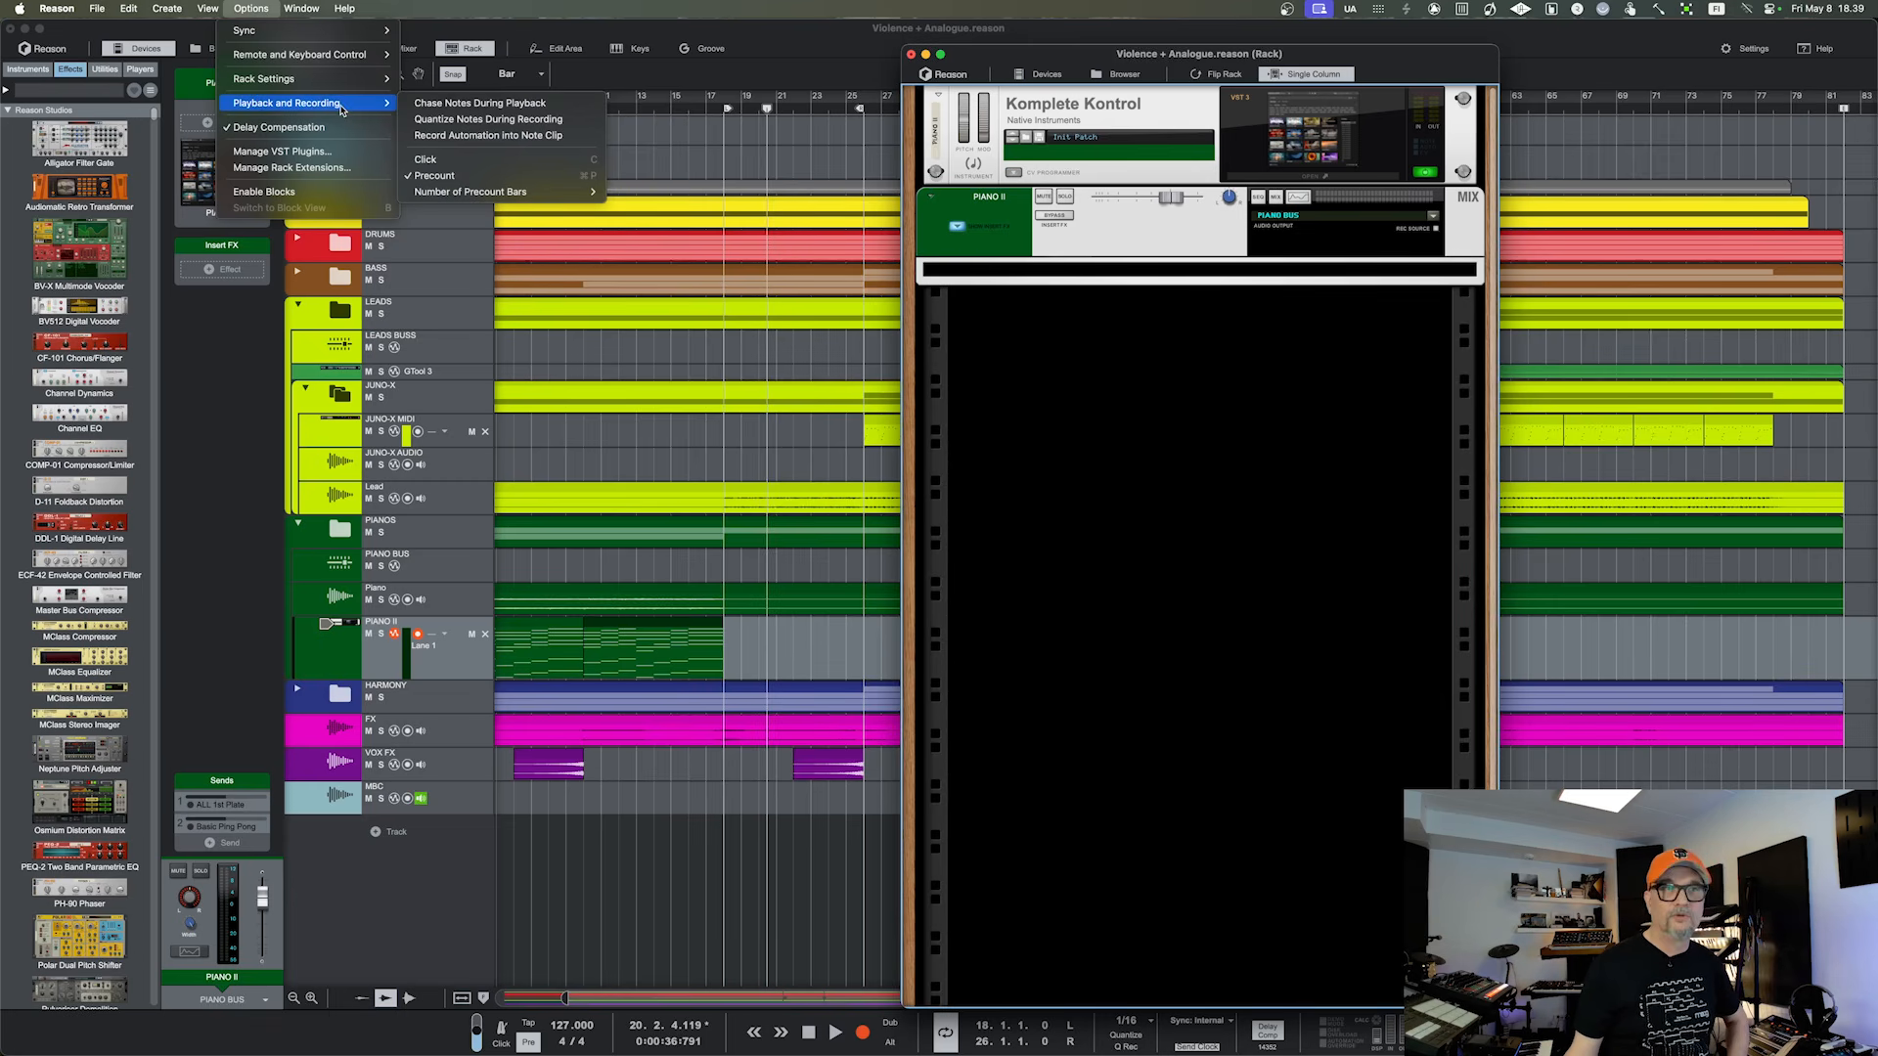
{"action": "mouse_move", "coordinate": [345, 88]}
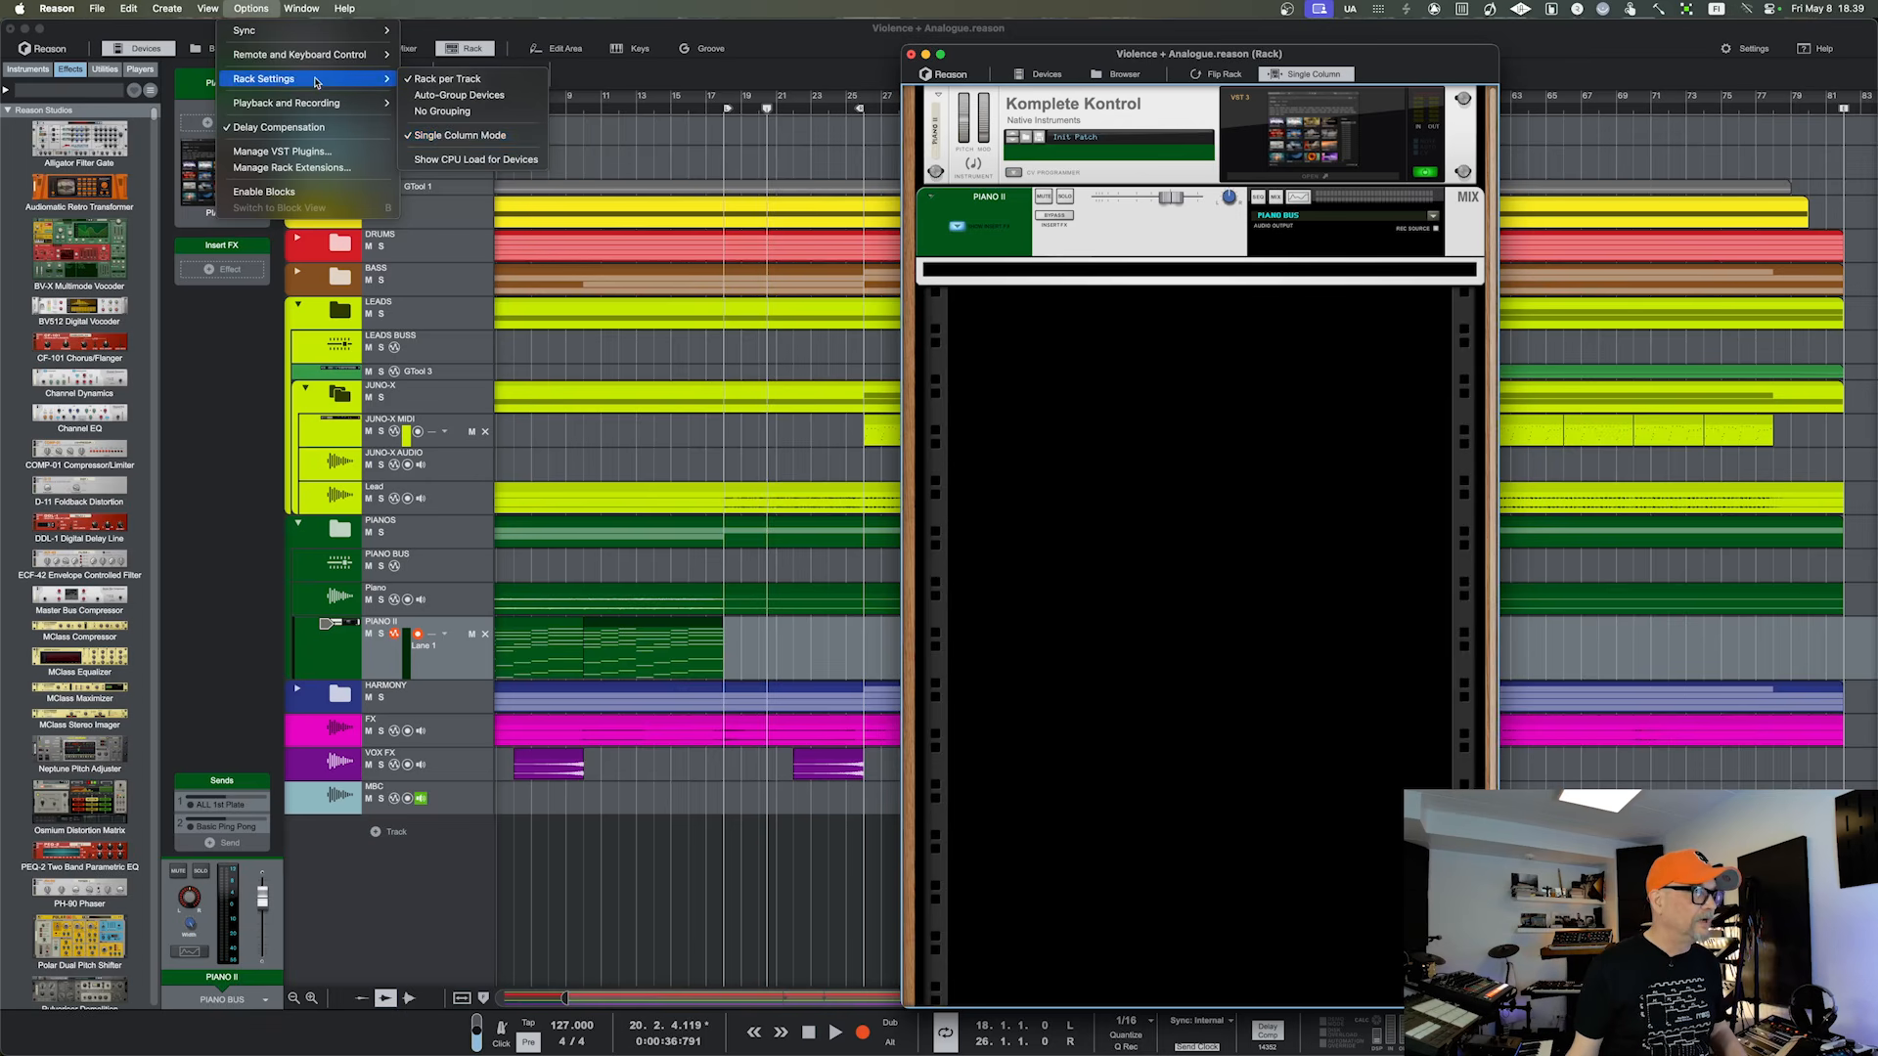
{"action": "left_click", "coordinate": [484, 30]}
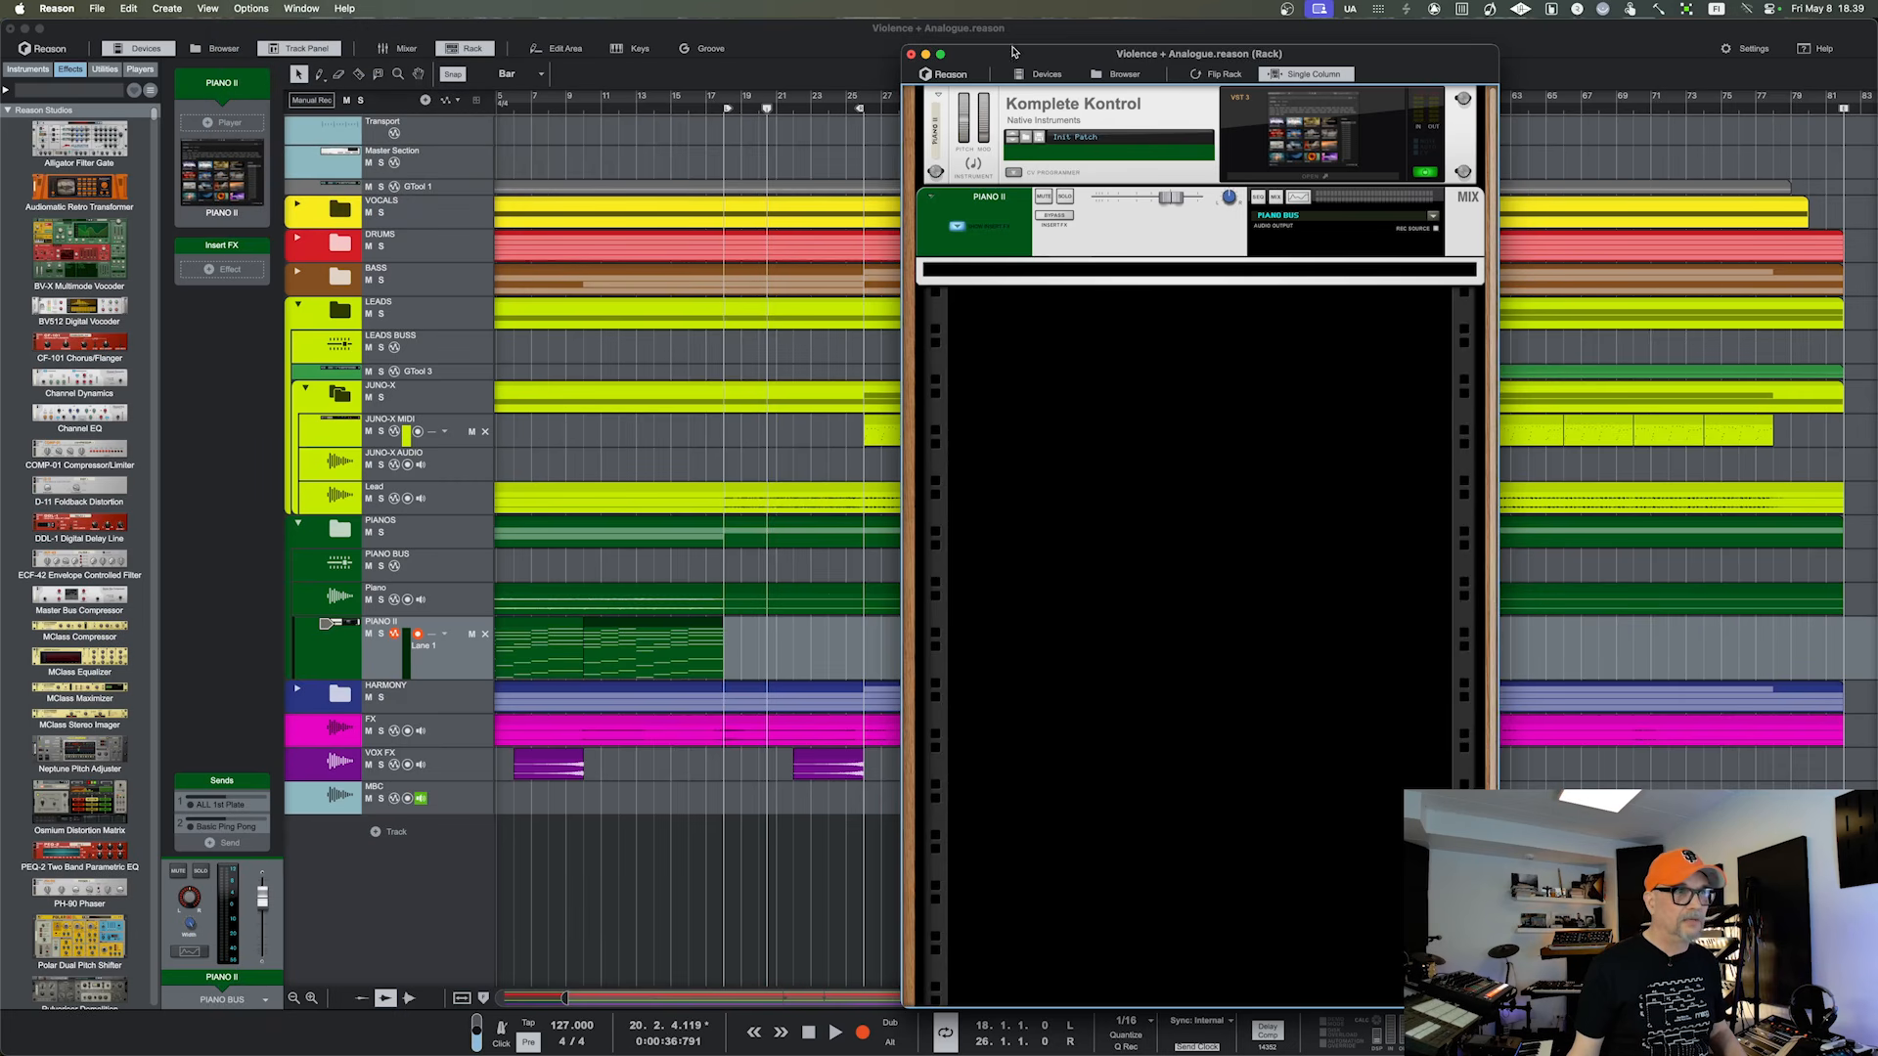
Turn off single-column mode in the rack and widen its window to fit more than one rack column
{"action": "left_click_drag", "start_coordinate": [1015, 57], "coordinate": [937, 38]}
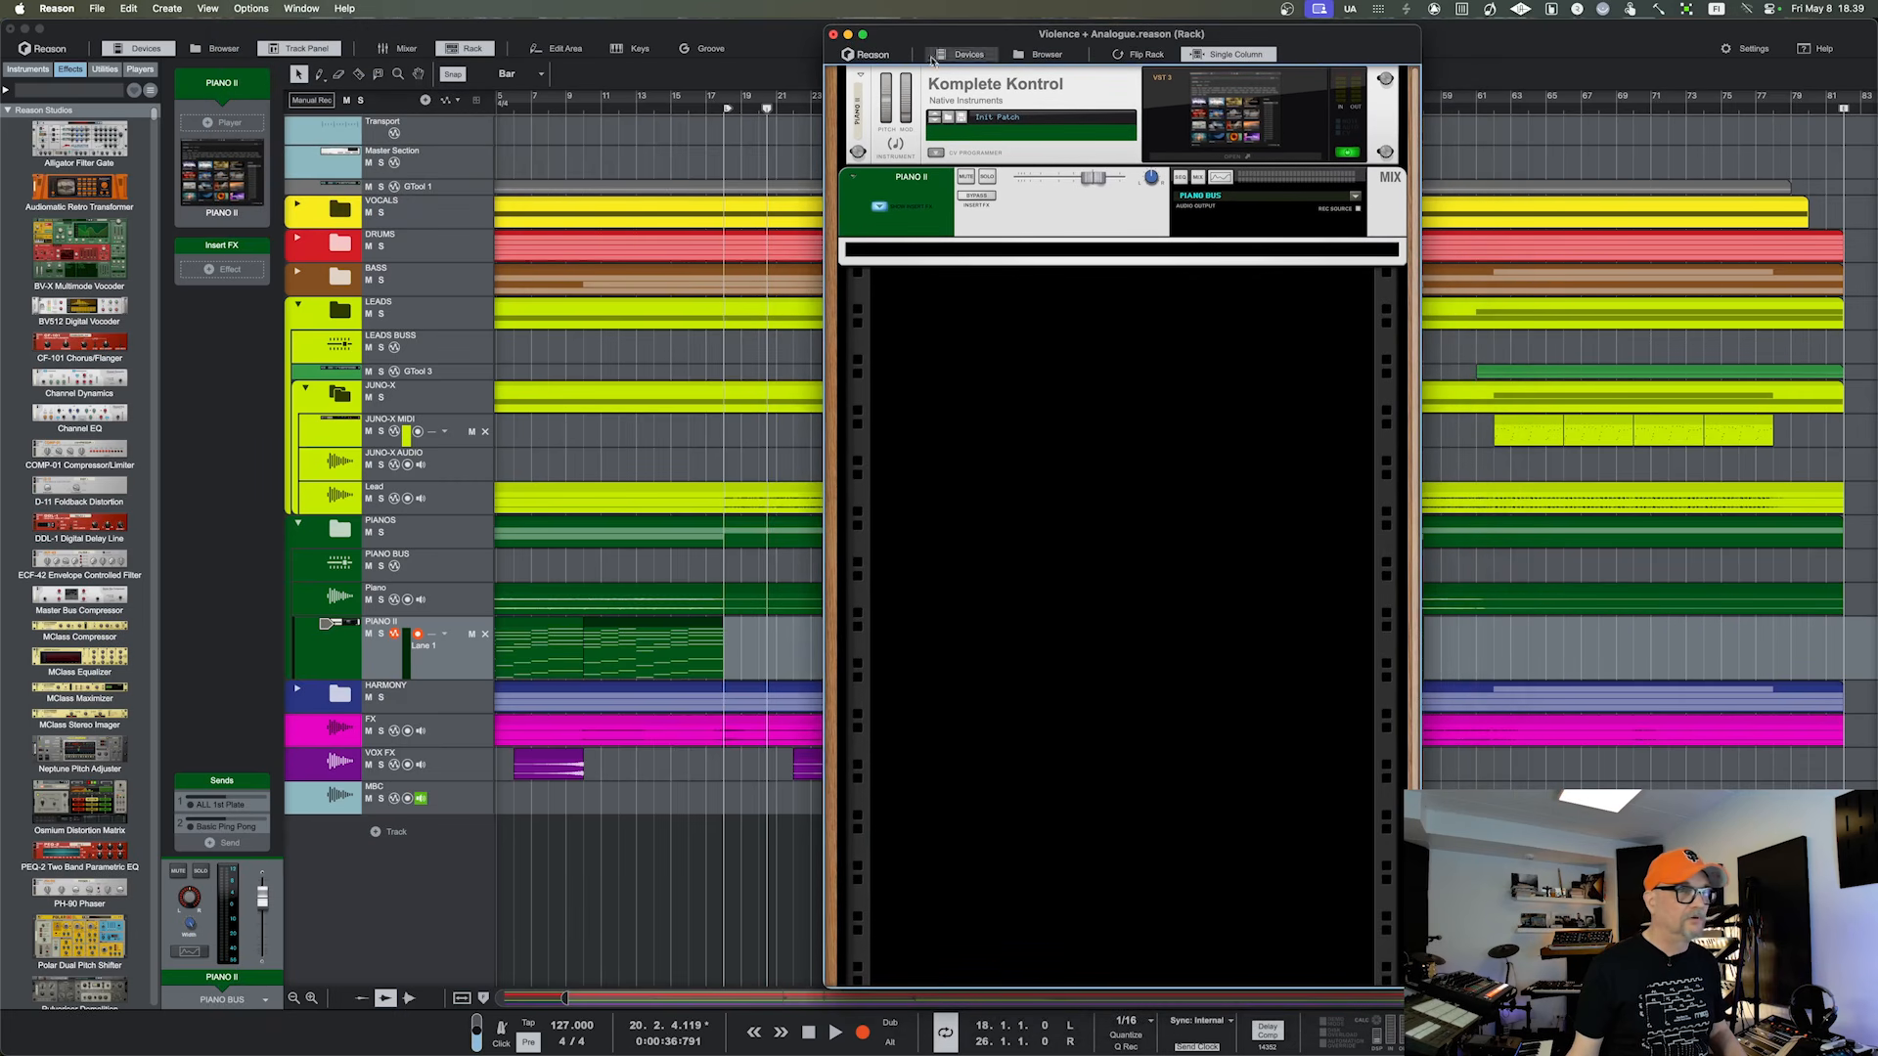
{"action": "left_click", "coordinate": [1234, 54]}
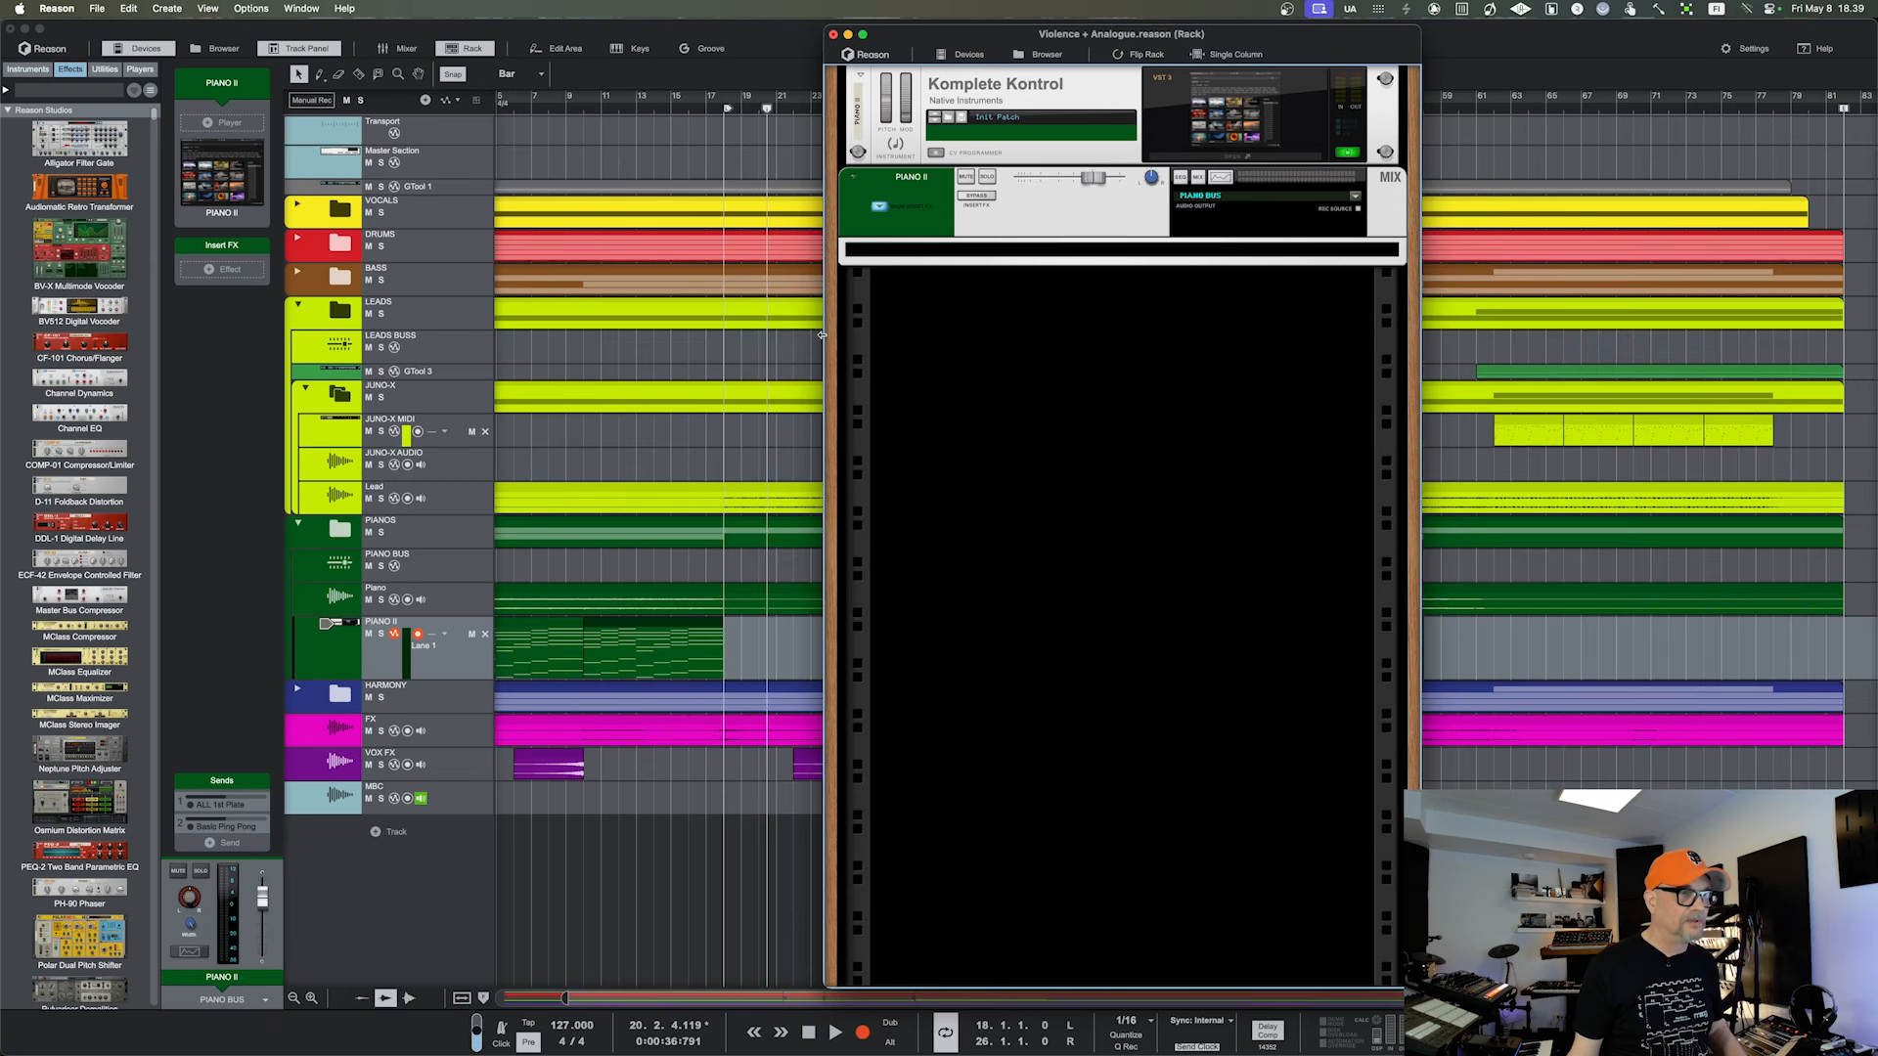
{"action": "left_click_drag", "start_coordinate": [823, 335], "coordinate": [168, 333]}
Flip the rack to its rear side, look over the cabling across the columns, and return to single-column mode
{"action": "key", "text": "Tab"}
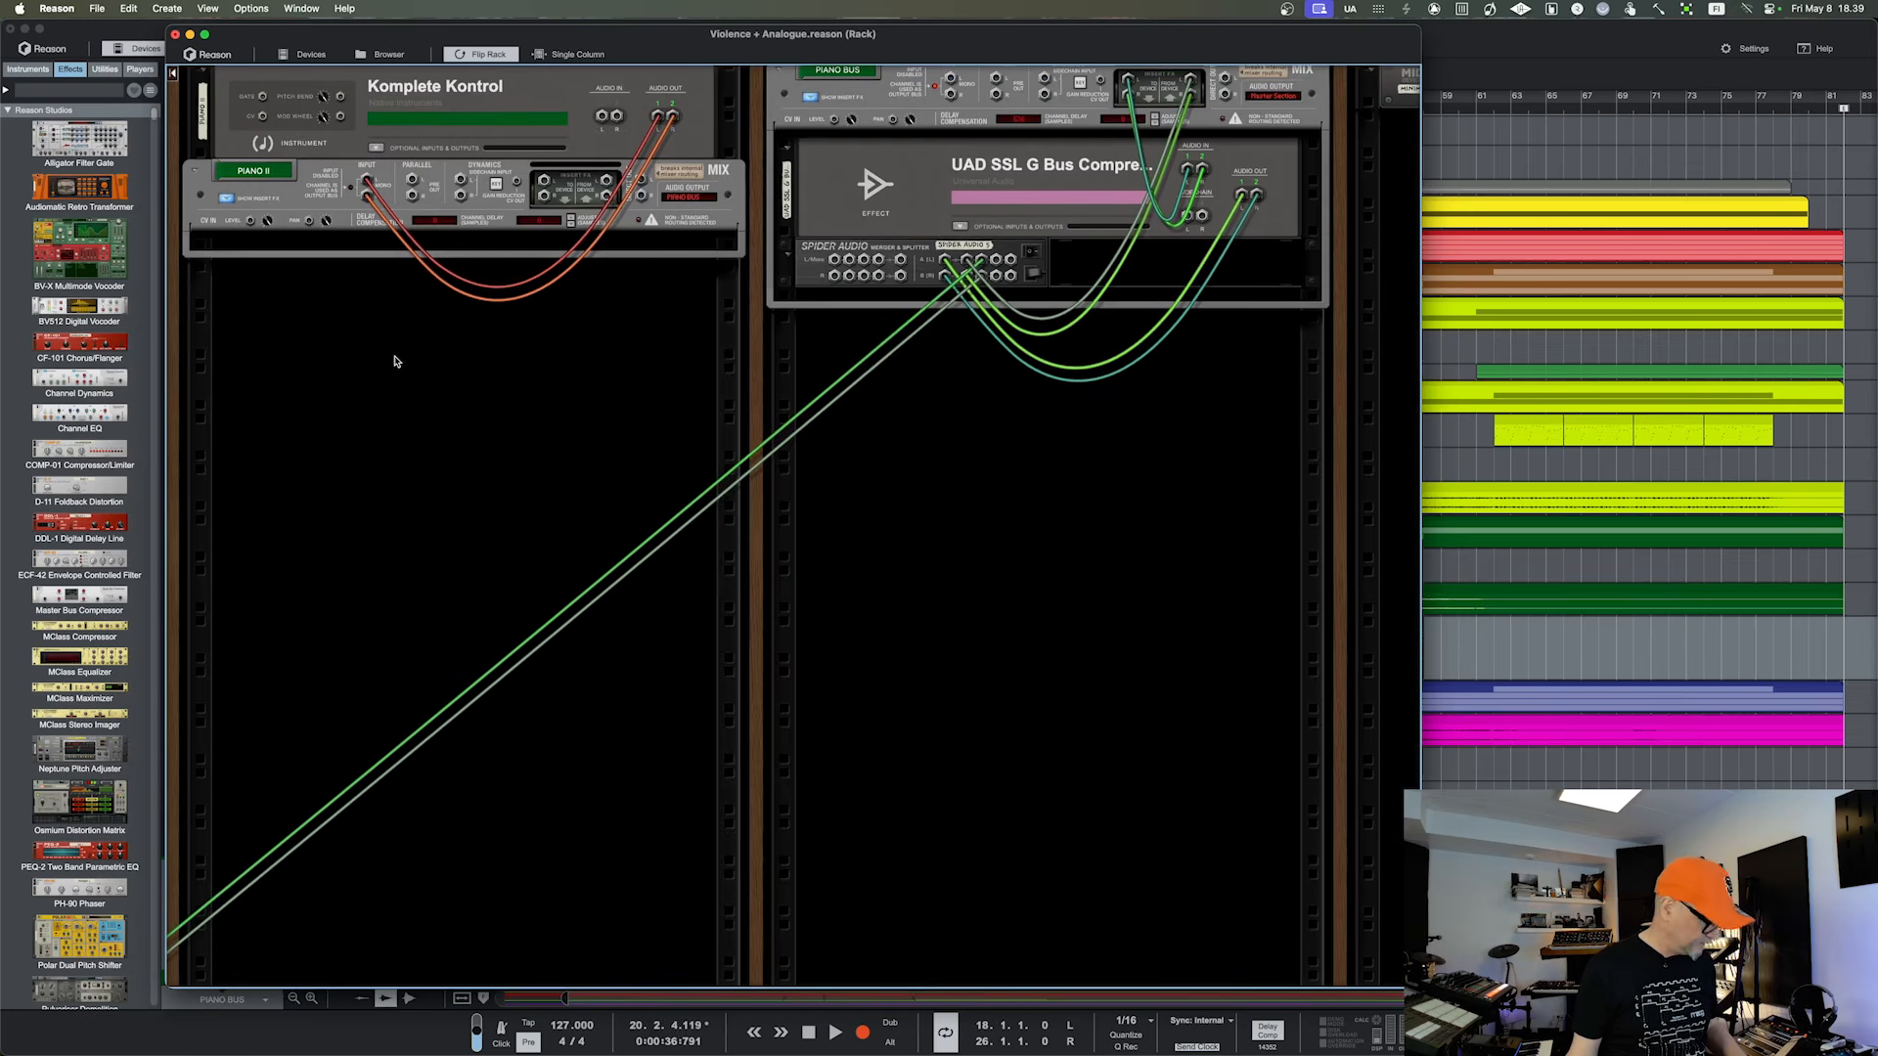
{"action": "scroll", "coordinate": [394, 362], "scroll_direction": "right", "scroll_amount": 10}
{"action": "scroll", "coordinate": [394, 362], "scroll_direction": "right", "scroll_amount": 10}
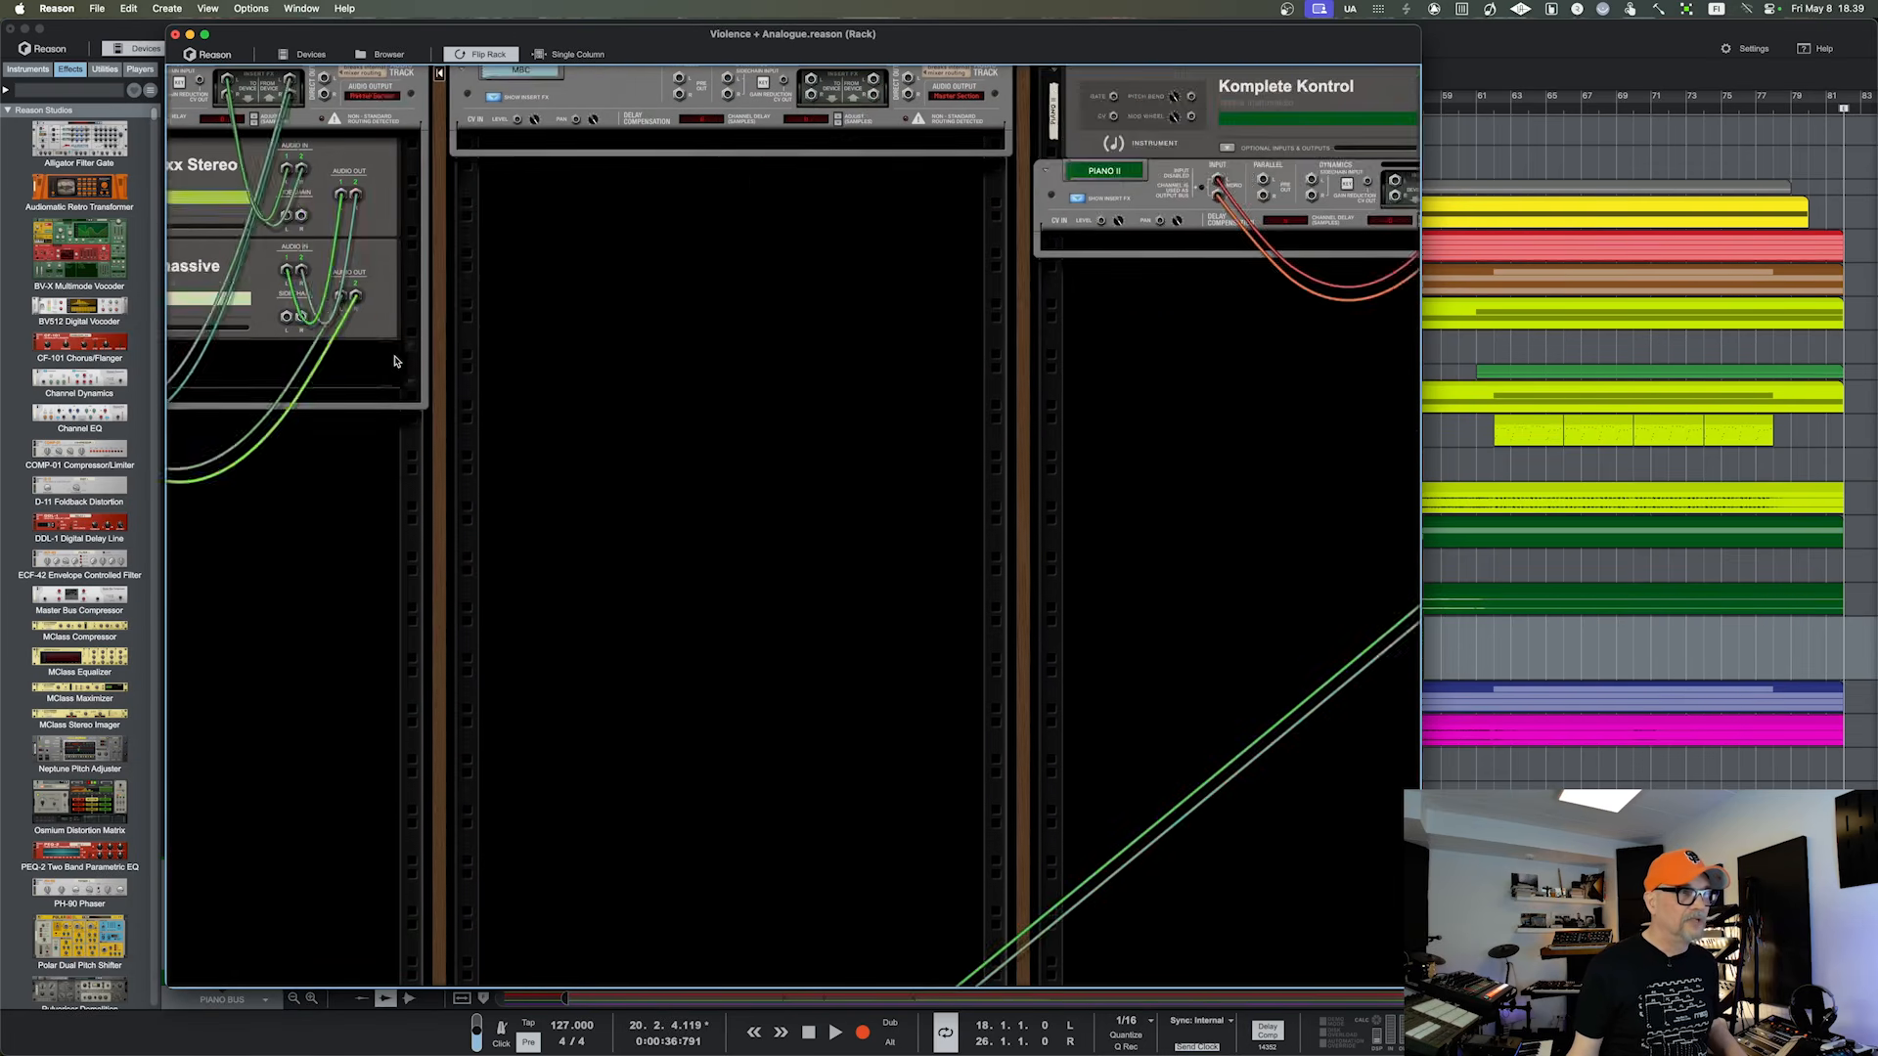
{"action": "scroll", "coordinate": [398, 364], "scroll_direction": "left", "scroll_amount": 8}
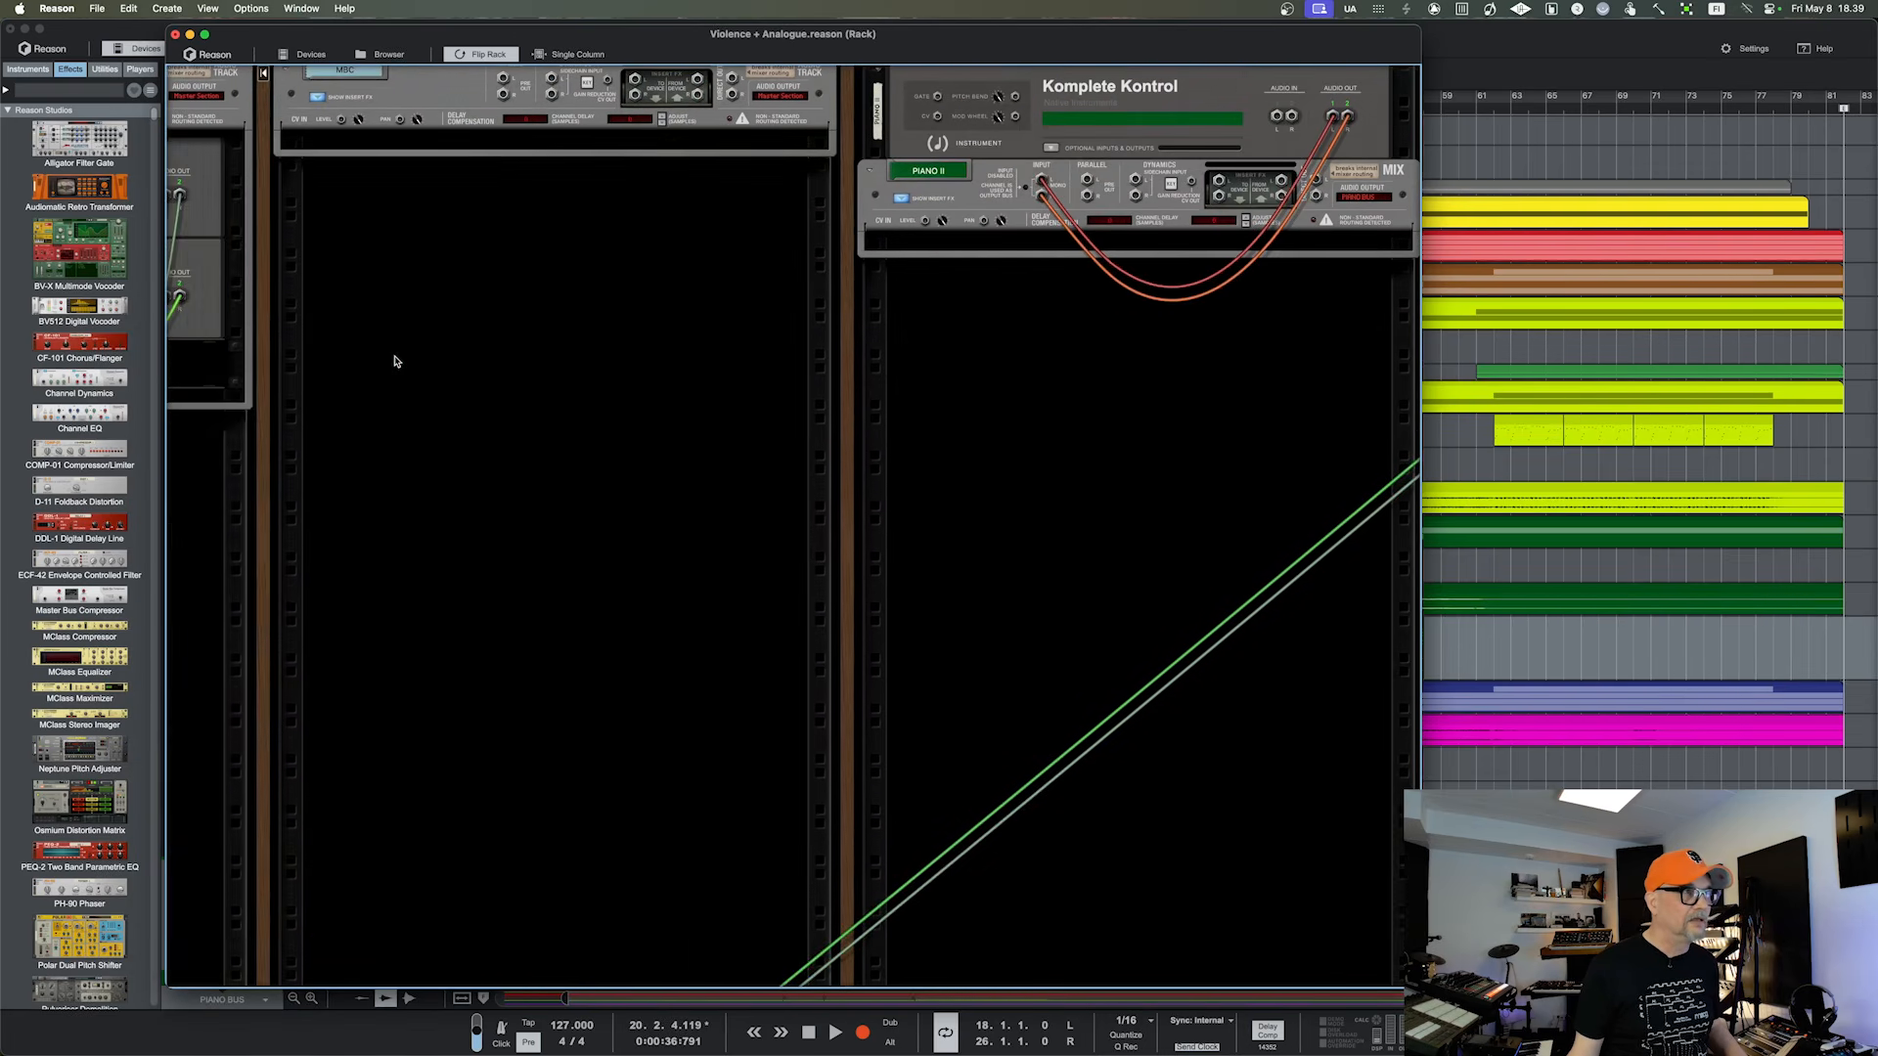
{"action": "left_click", "coordinate": [567, 55]}
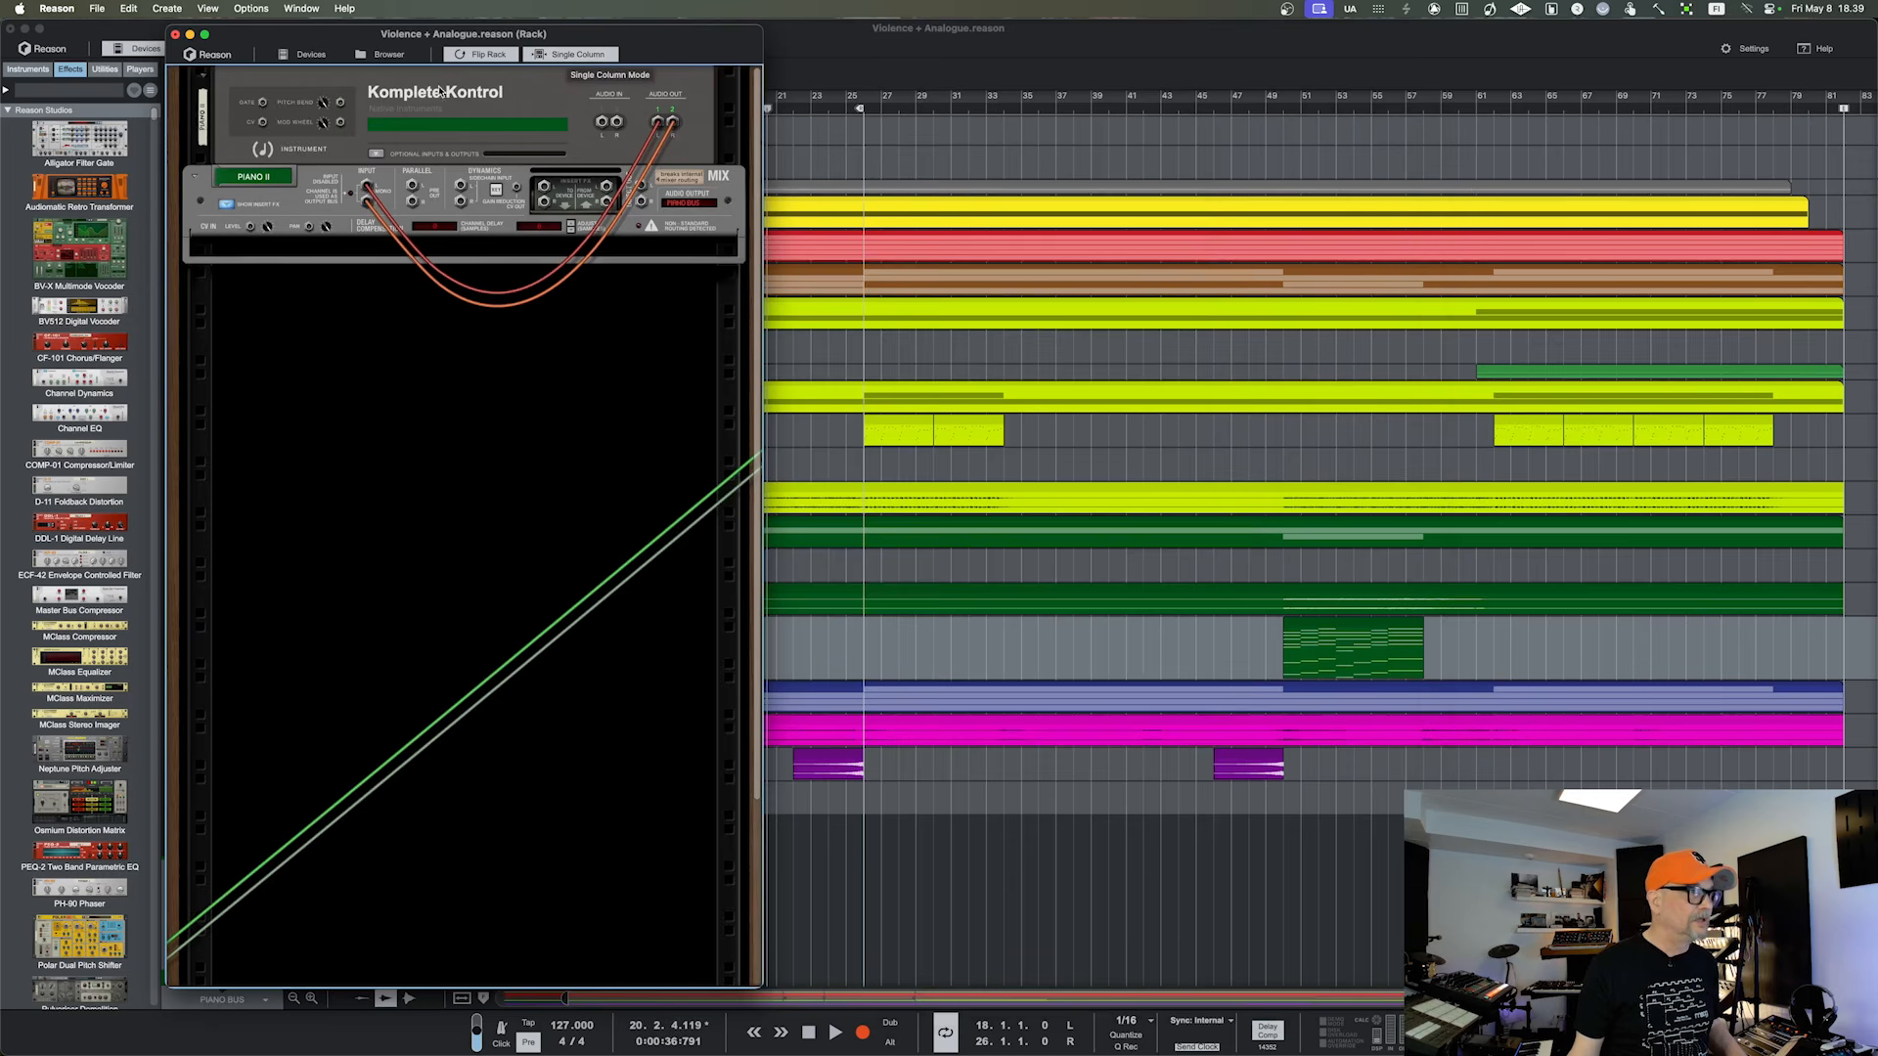
Flip the rack to its front, reposition its window, and show the LEADS BUSS devices followed by those of VOX CLEAN inside the VOCALS folder
{"action": "left_click", "coordinate": [468, 54]}
{"action": "left_click_drag", "start_coordinate": [413, 33], "coordinate": [946, 72]}
{"action": "left_click", "coordinate": [311, 342]}
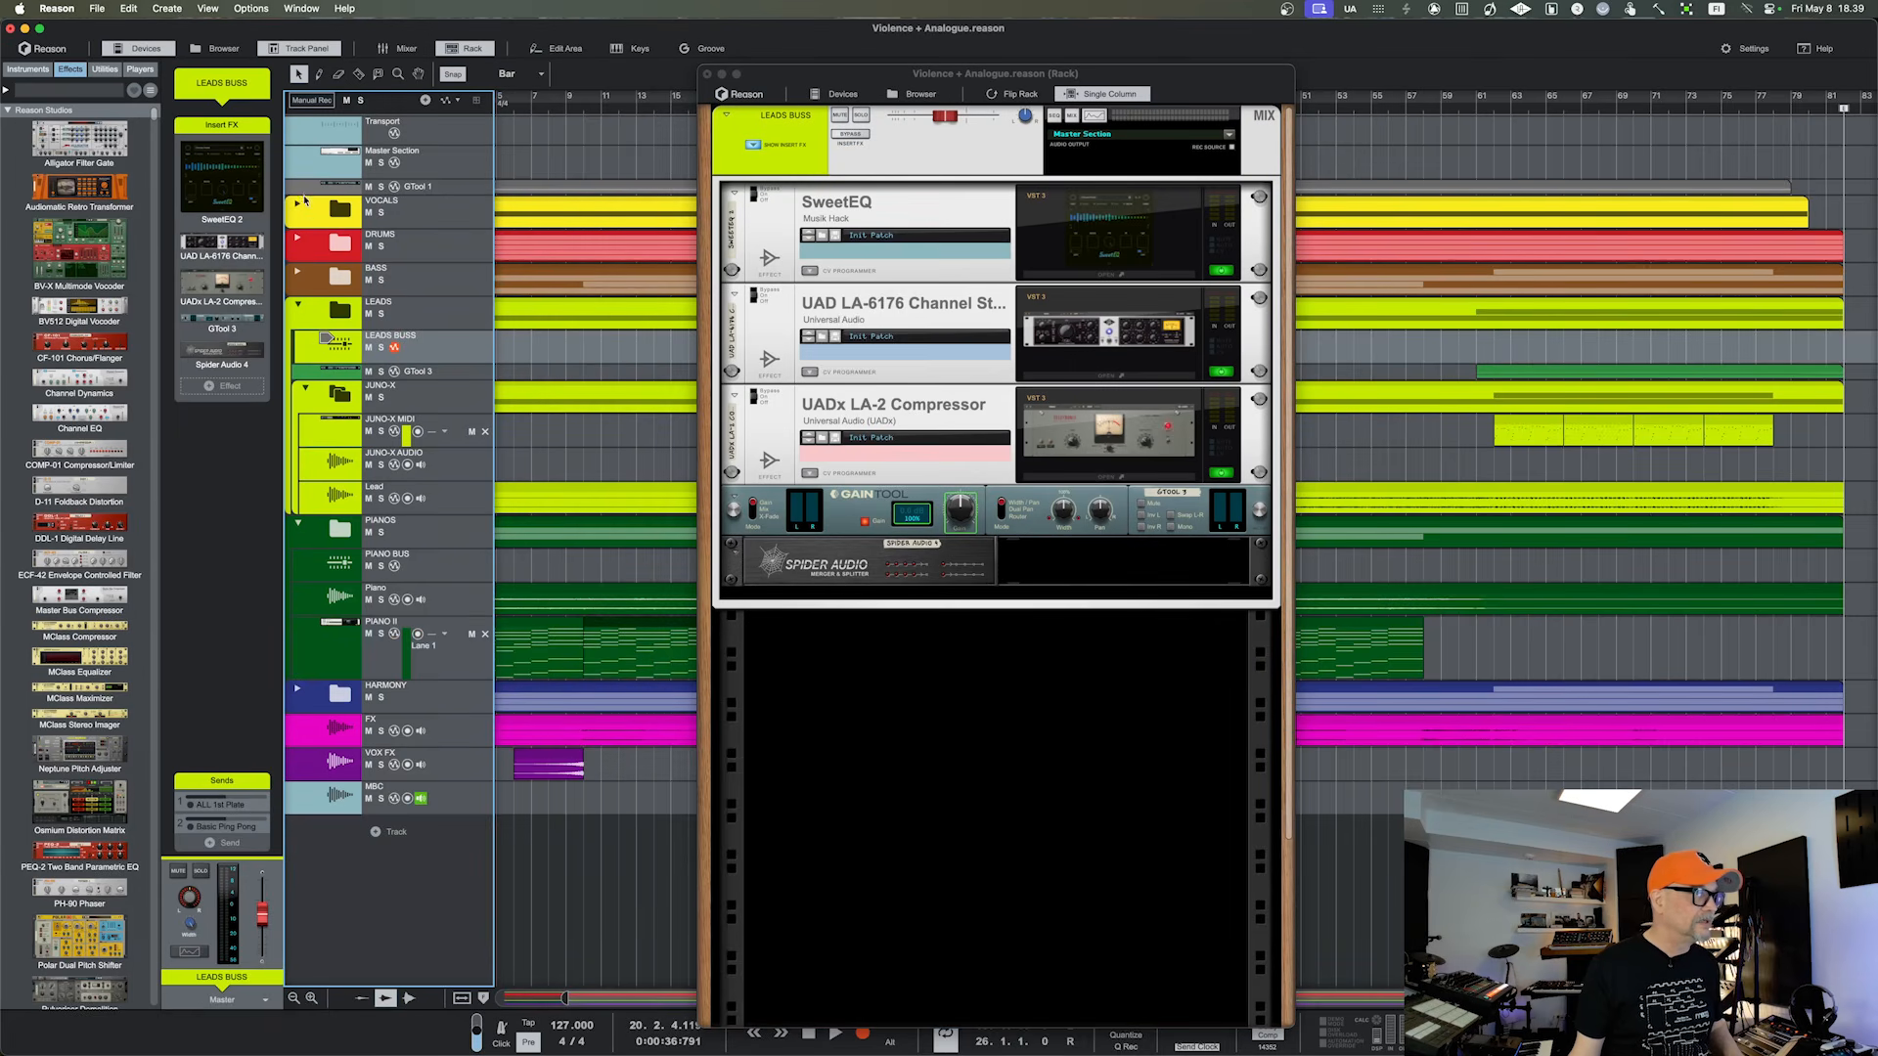
{"action": "left_click", "coordinate": [296, 208]}
{"action": "left_click", "coordinate": [323, 249]}
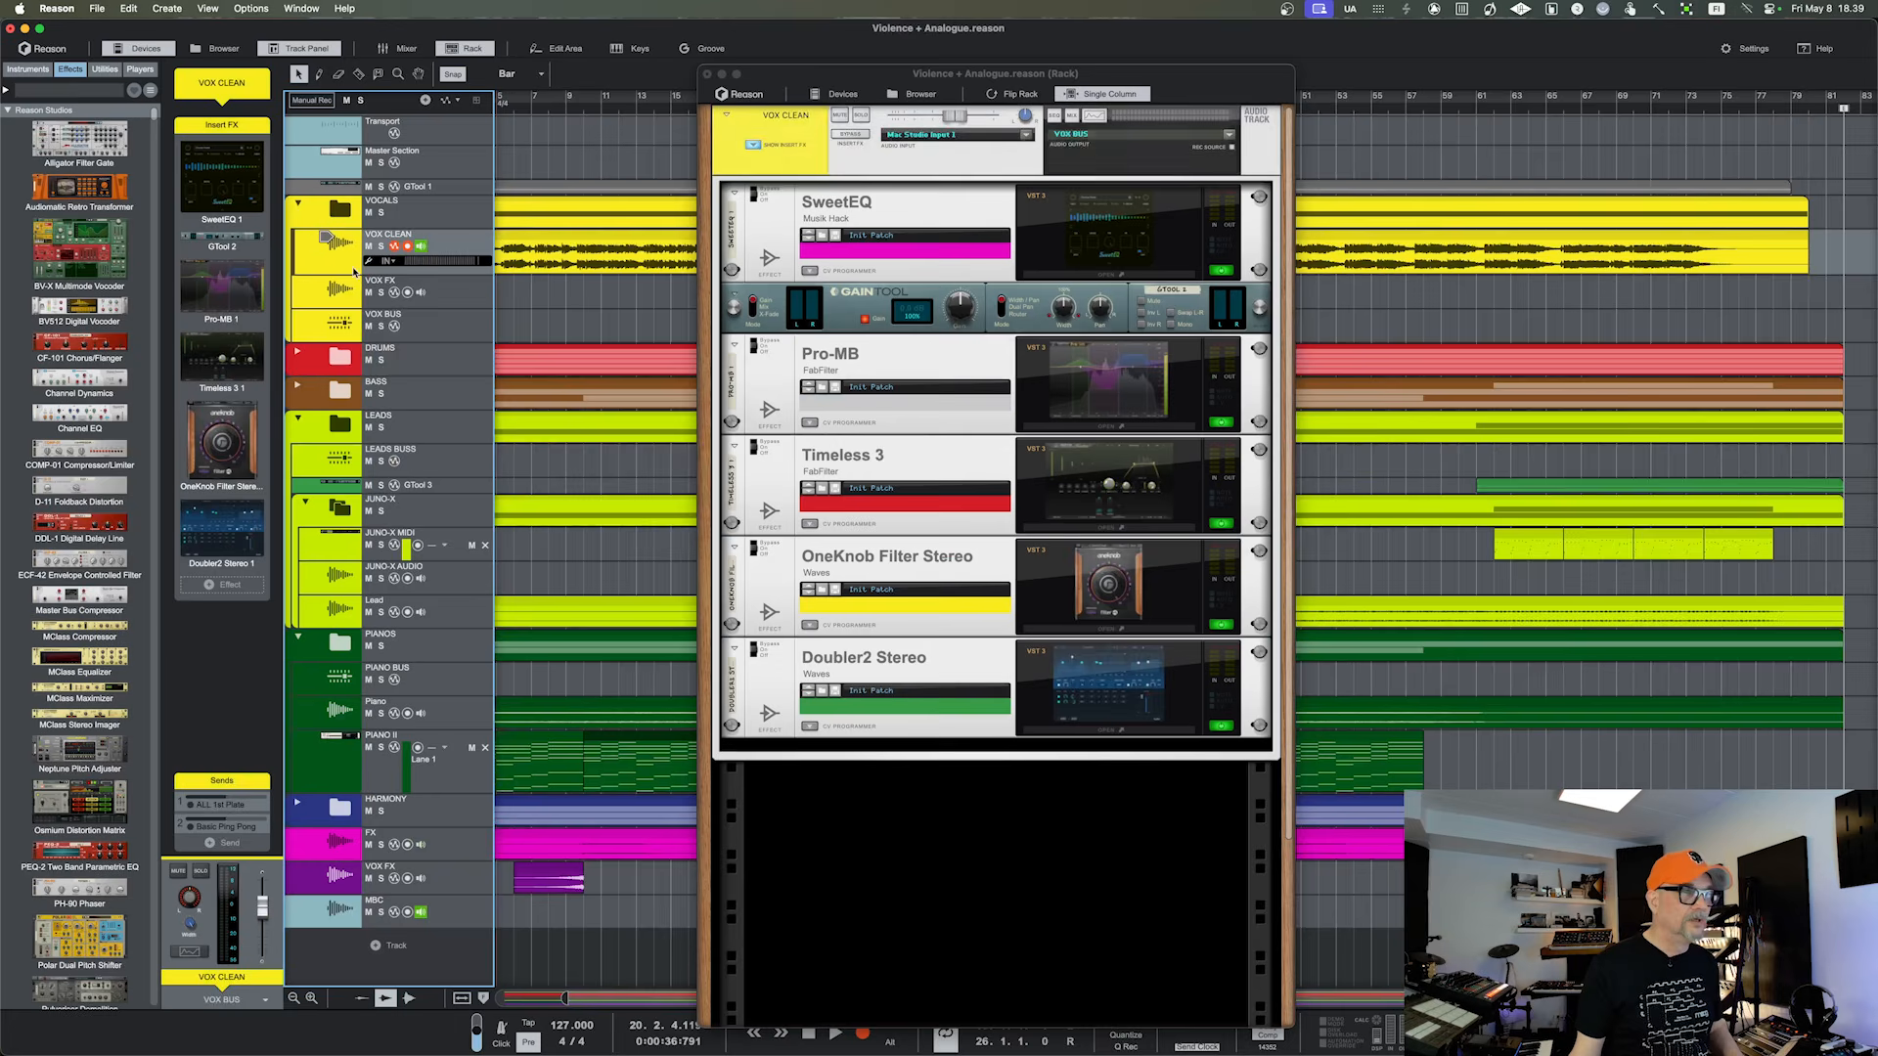
Play the song and inspect the plug-in windows of Pro-MB, Timeless 3 and OneKnob Filter on VOX CLEAN one after another
{"action": "left_click", "coordinate": [1093, 363]}
{"action": "key", "text": "space"}
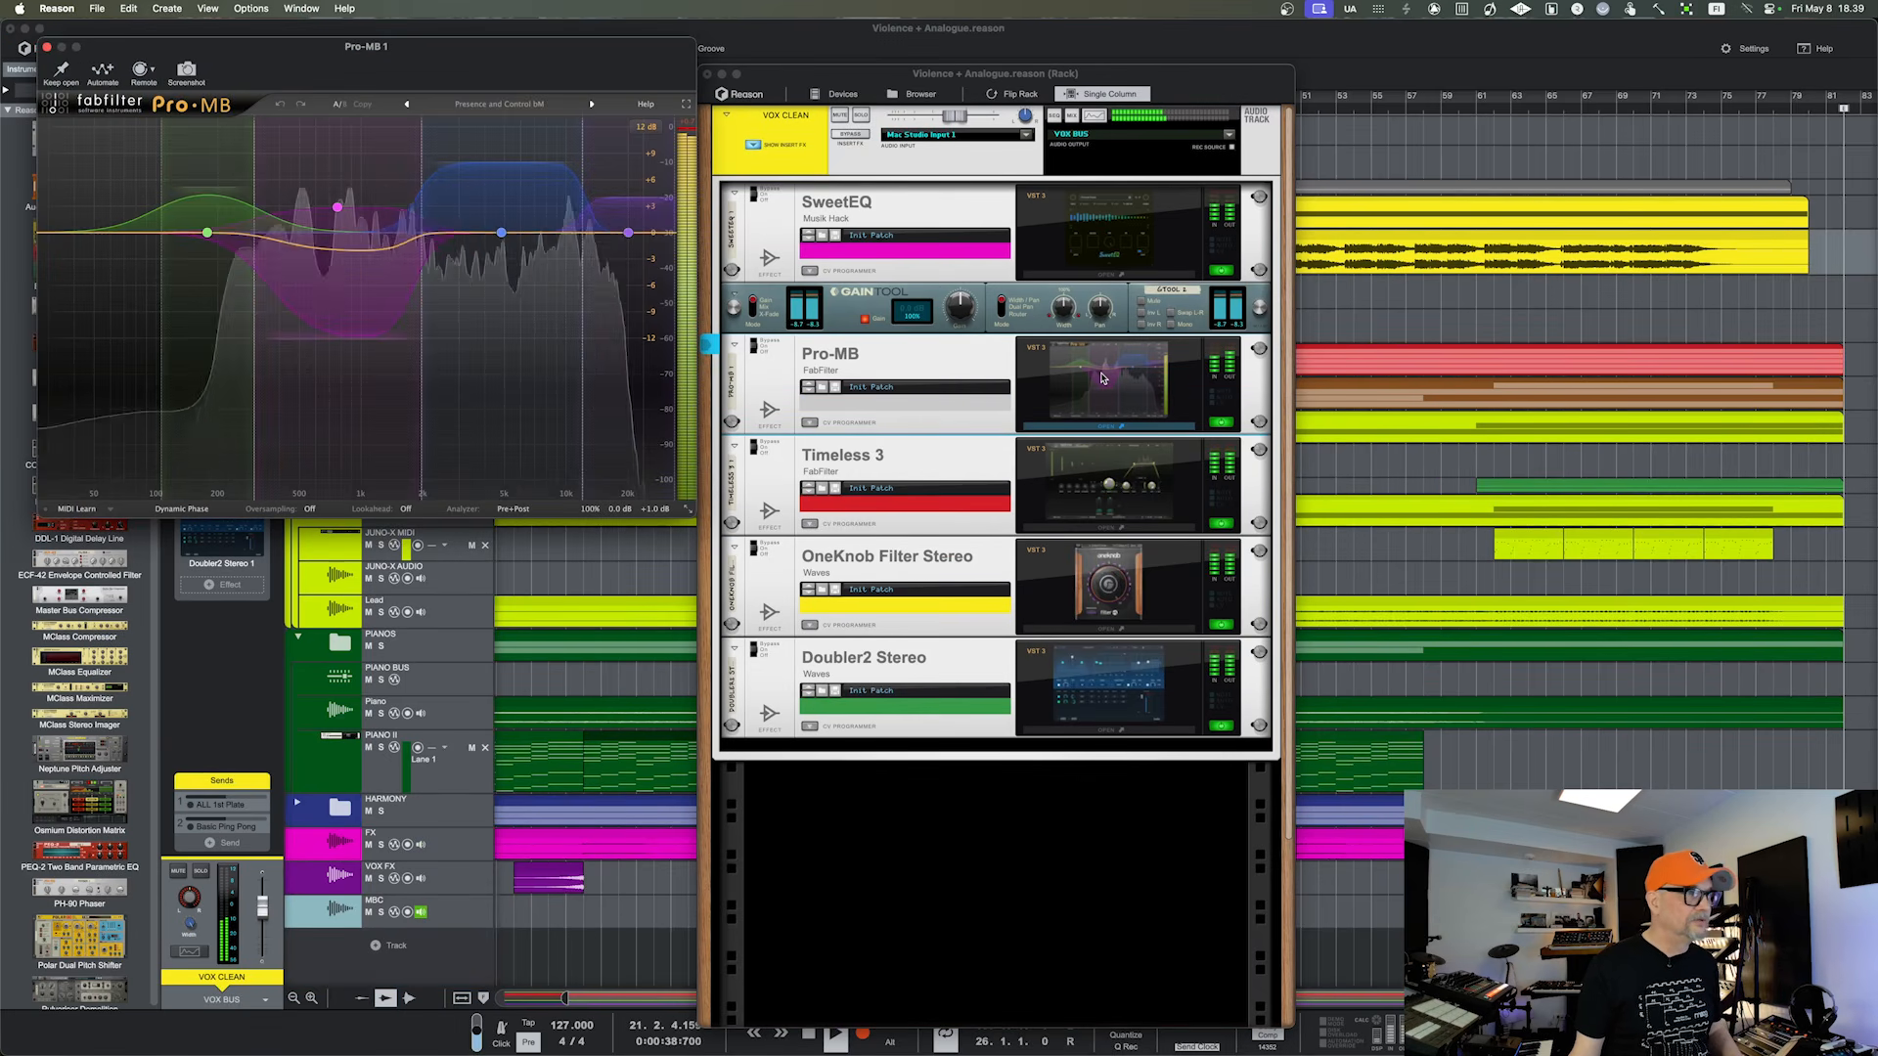
{"action": "left_click", "coordinate": [1101, 378]}
{"action": "left_click", "coordinate": [1097, 503]}
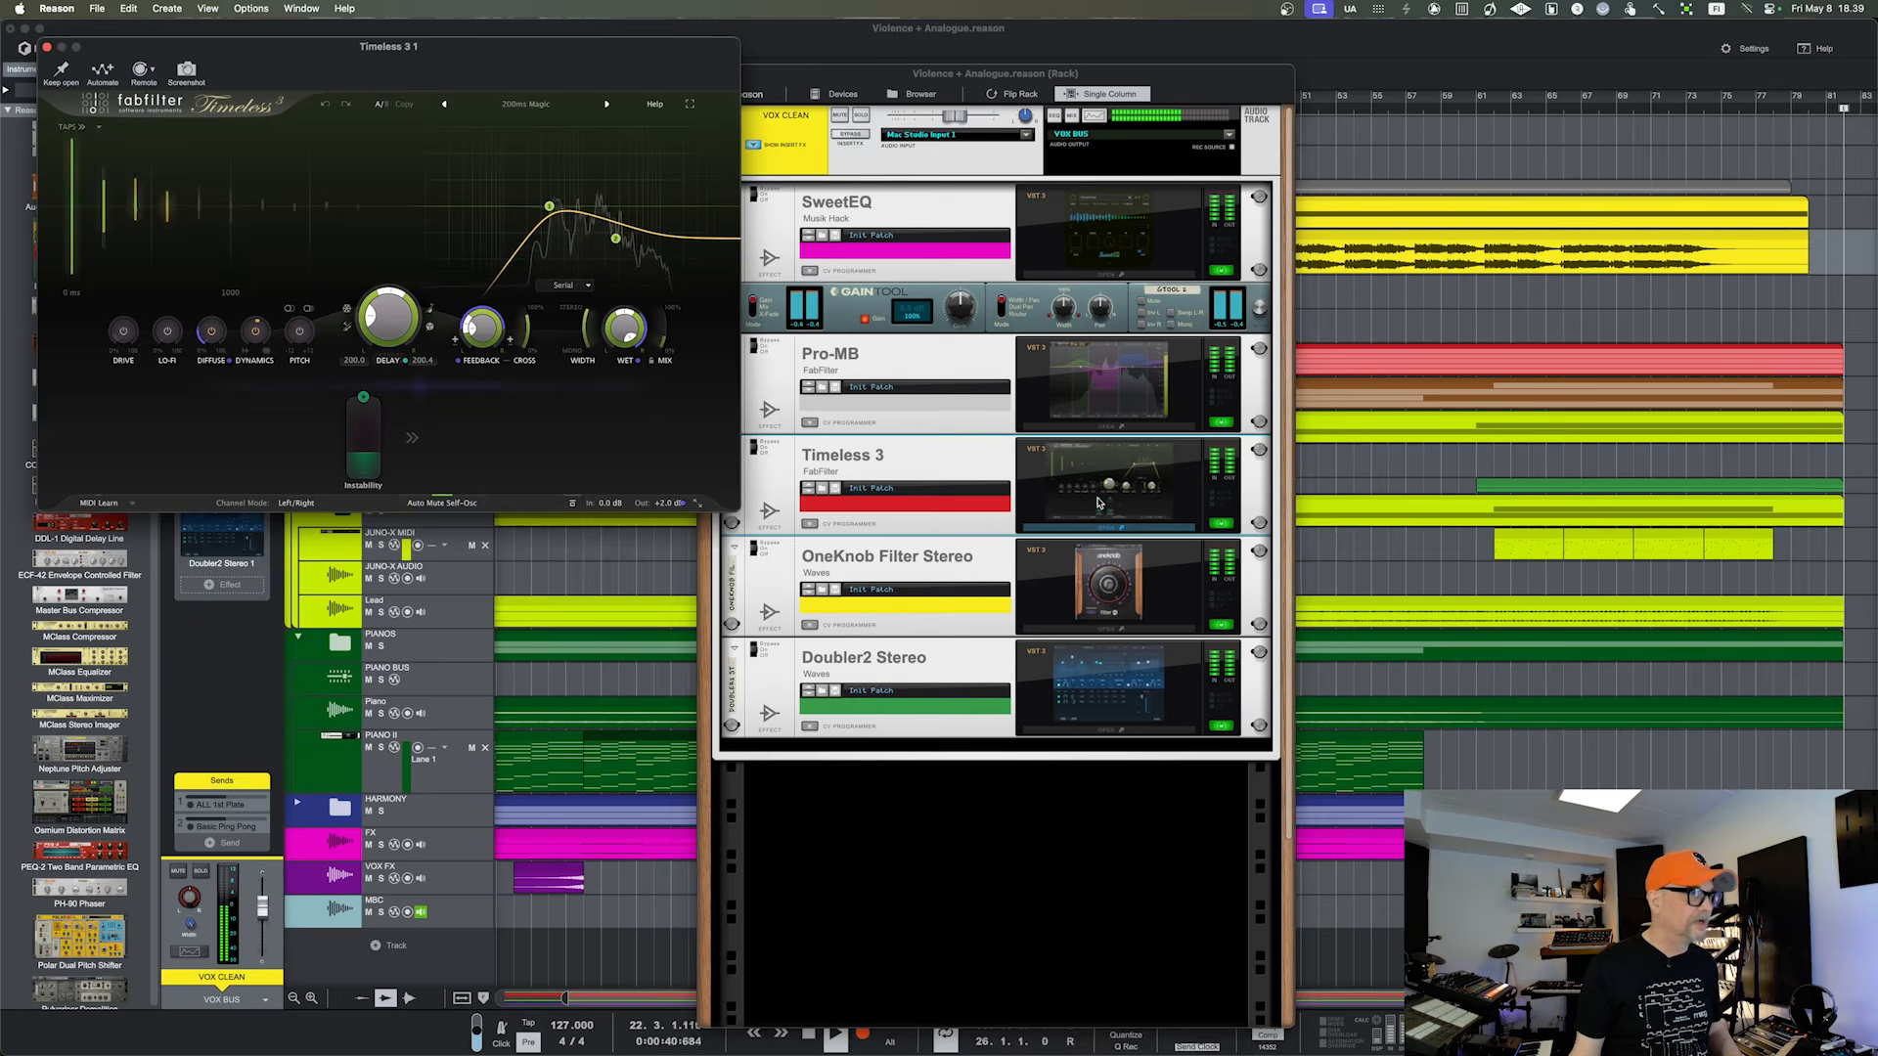
{"action": "left_click", "coordinate": [1097, 503]}
{"action": "left_click", "coordinate": [1092, 567]}
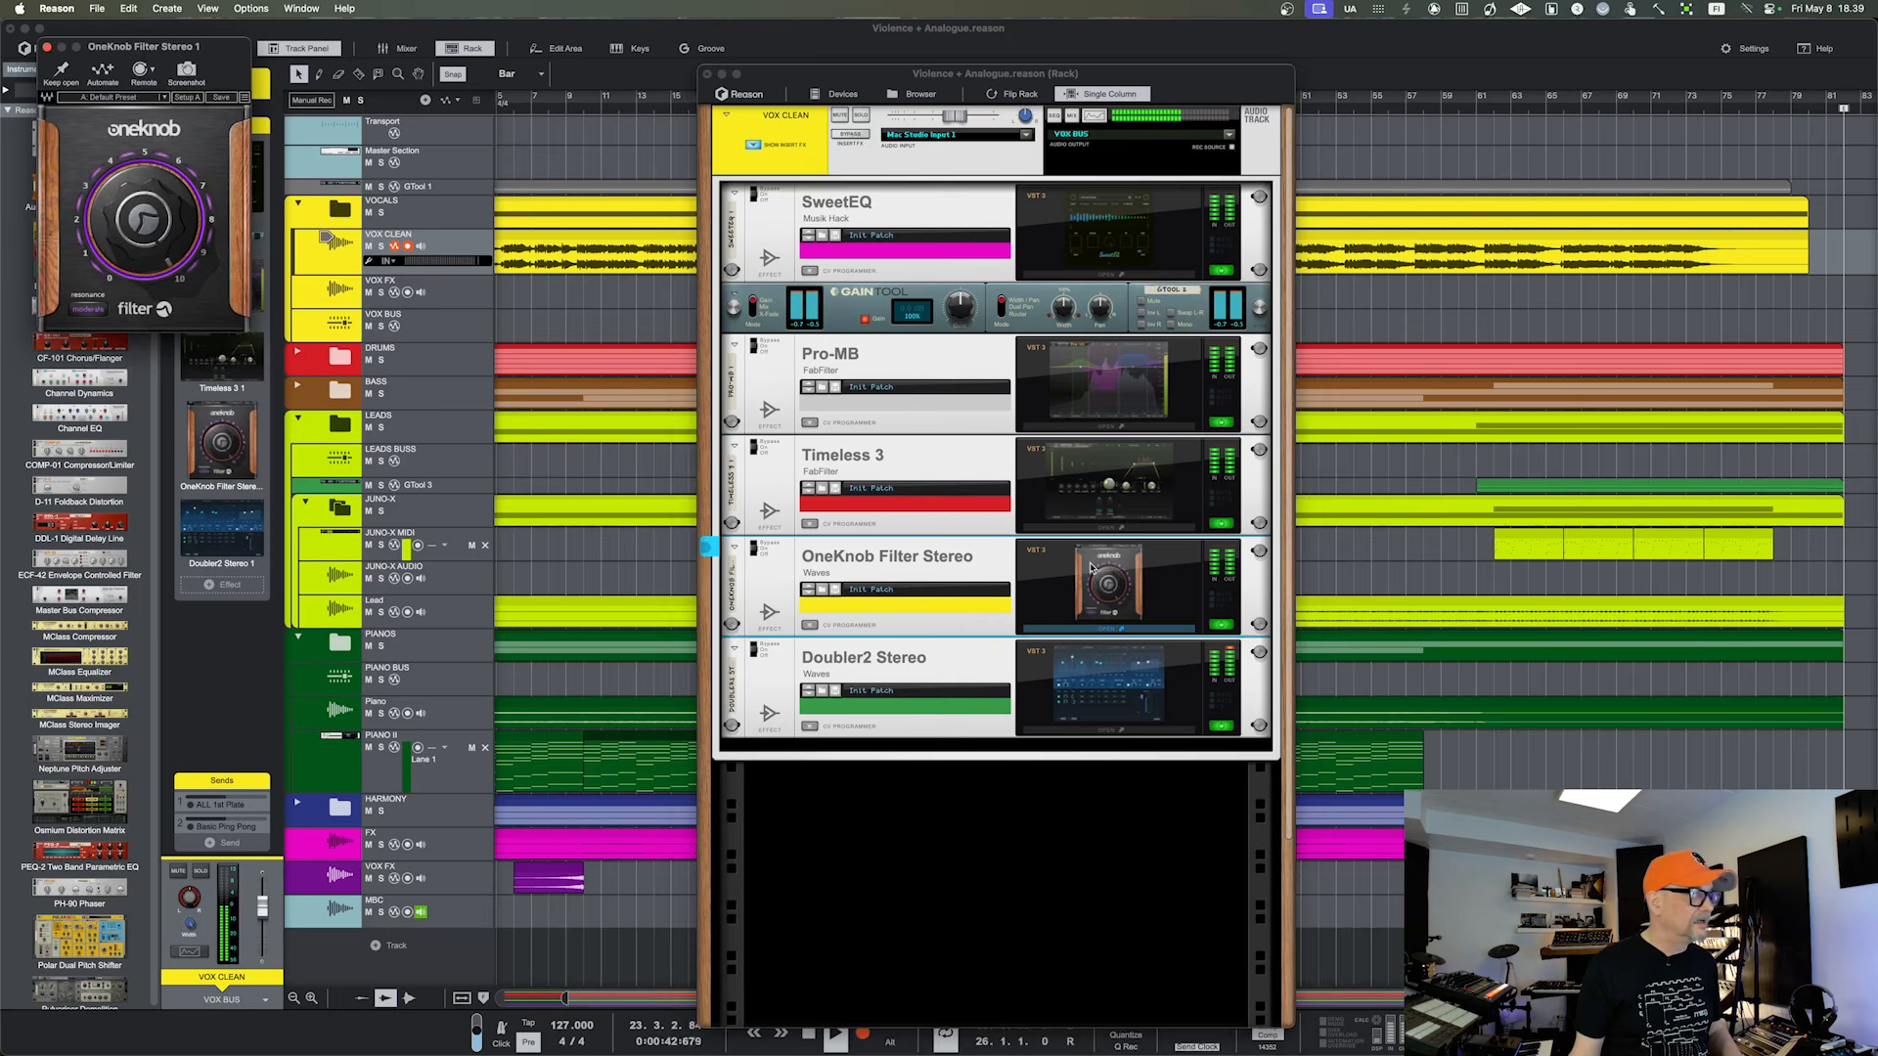
{"action": "left_click", "coordinate": [1092, 567]}
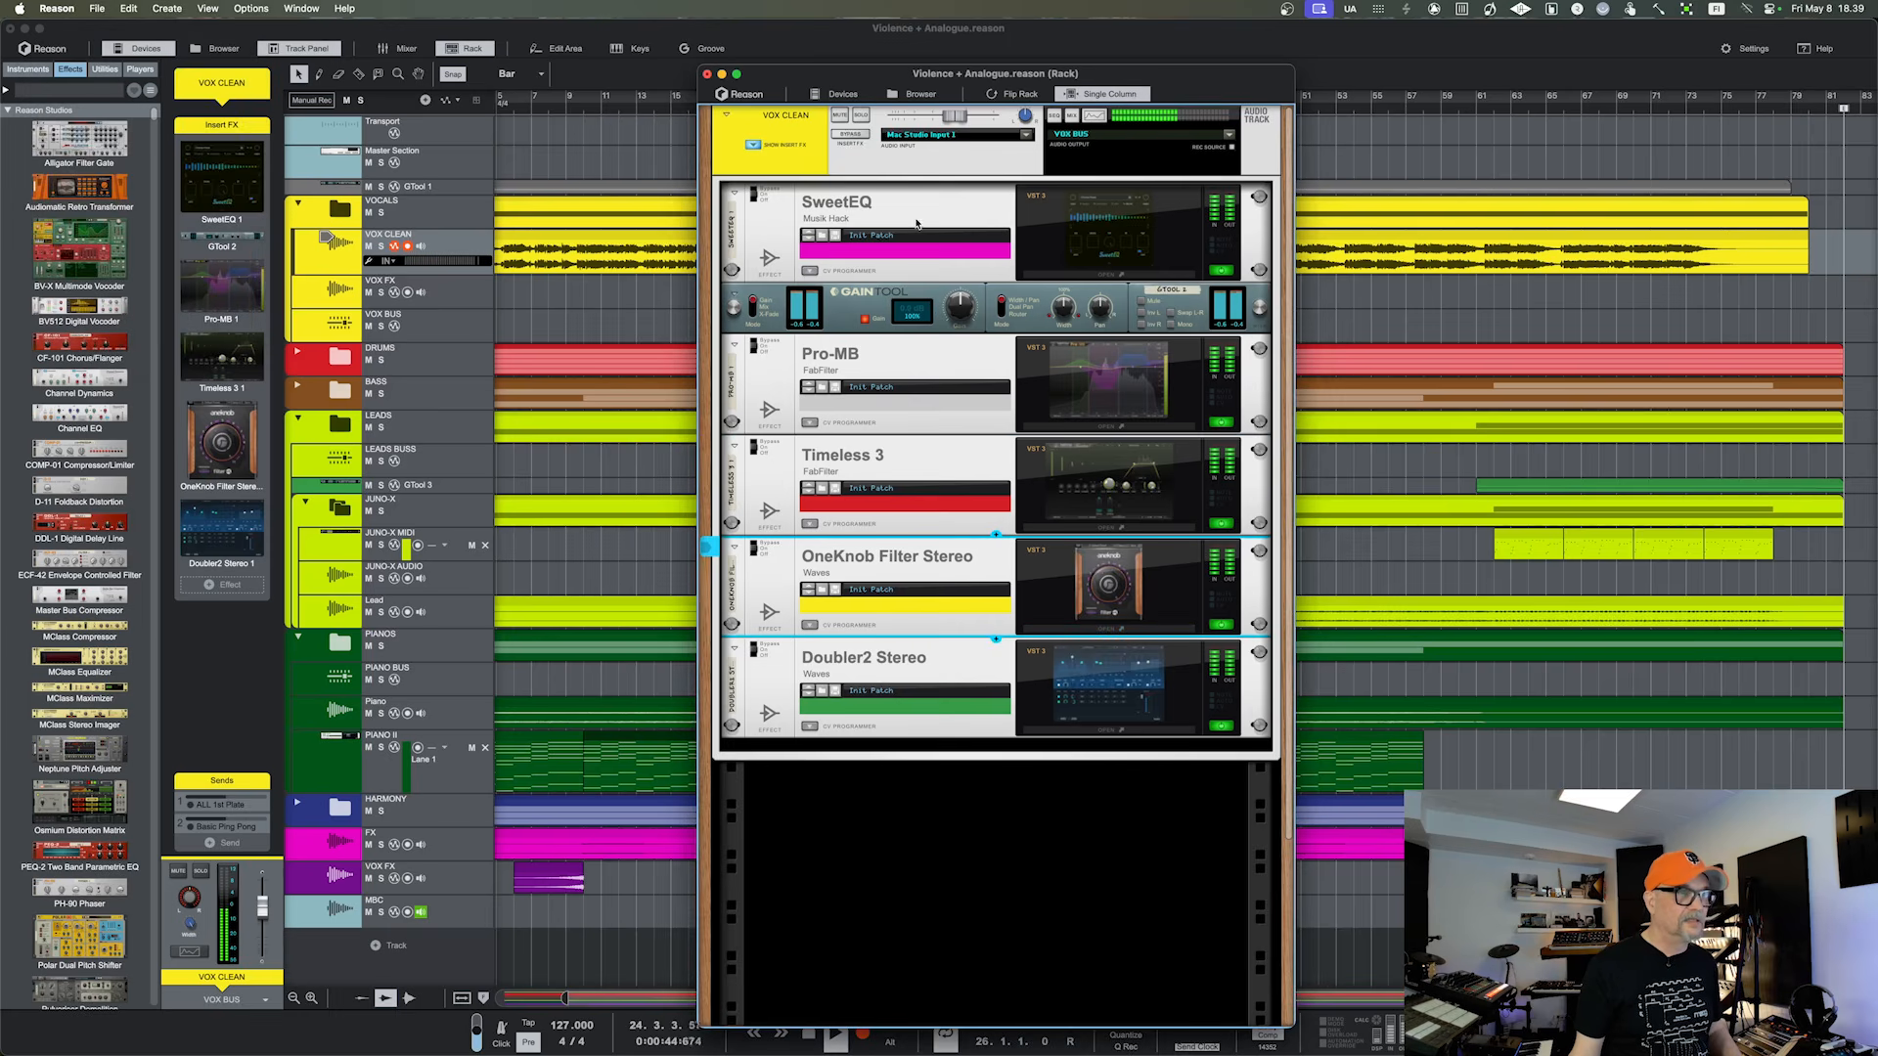
Shift the rack window aside and view the SweetEQ plug-in interface, closing it when done
{"action": "left_click_drag", "start_coordinate": [861, 76], "coordinate": [992, 64]}
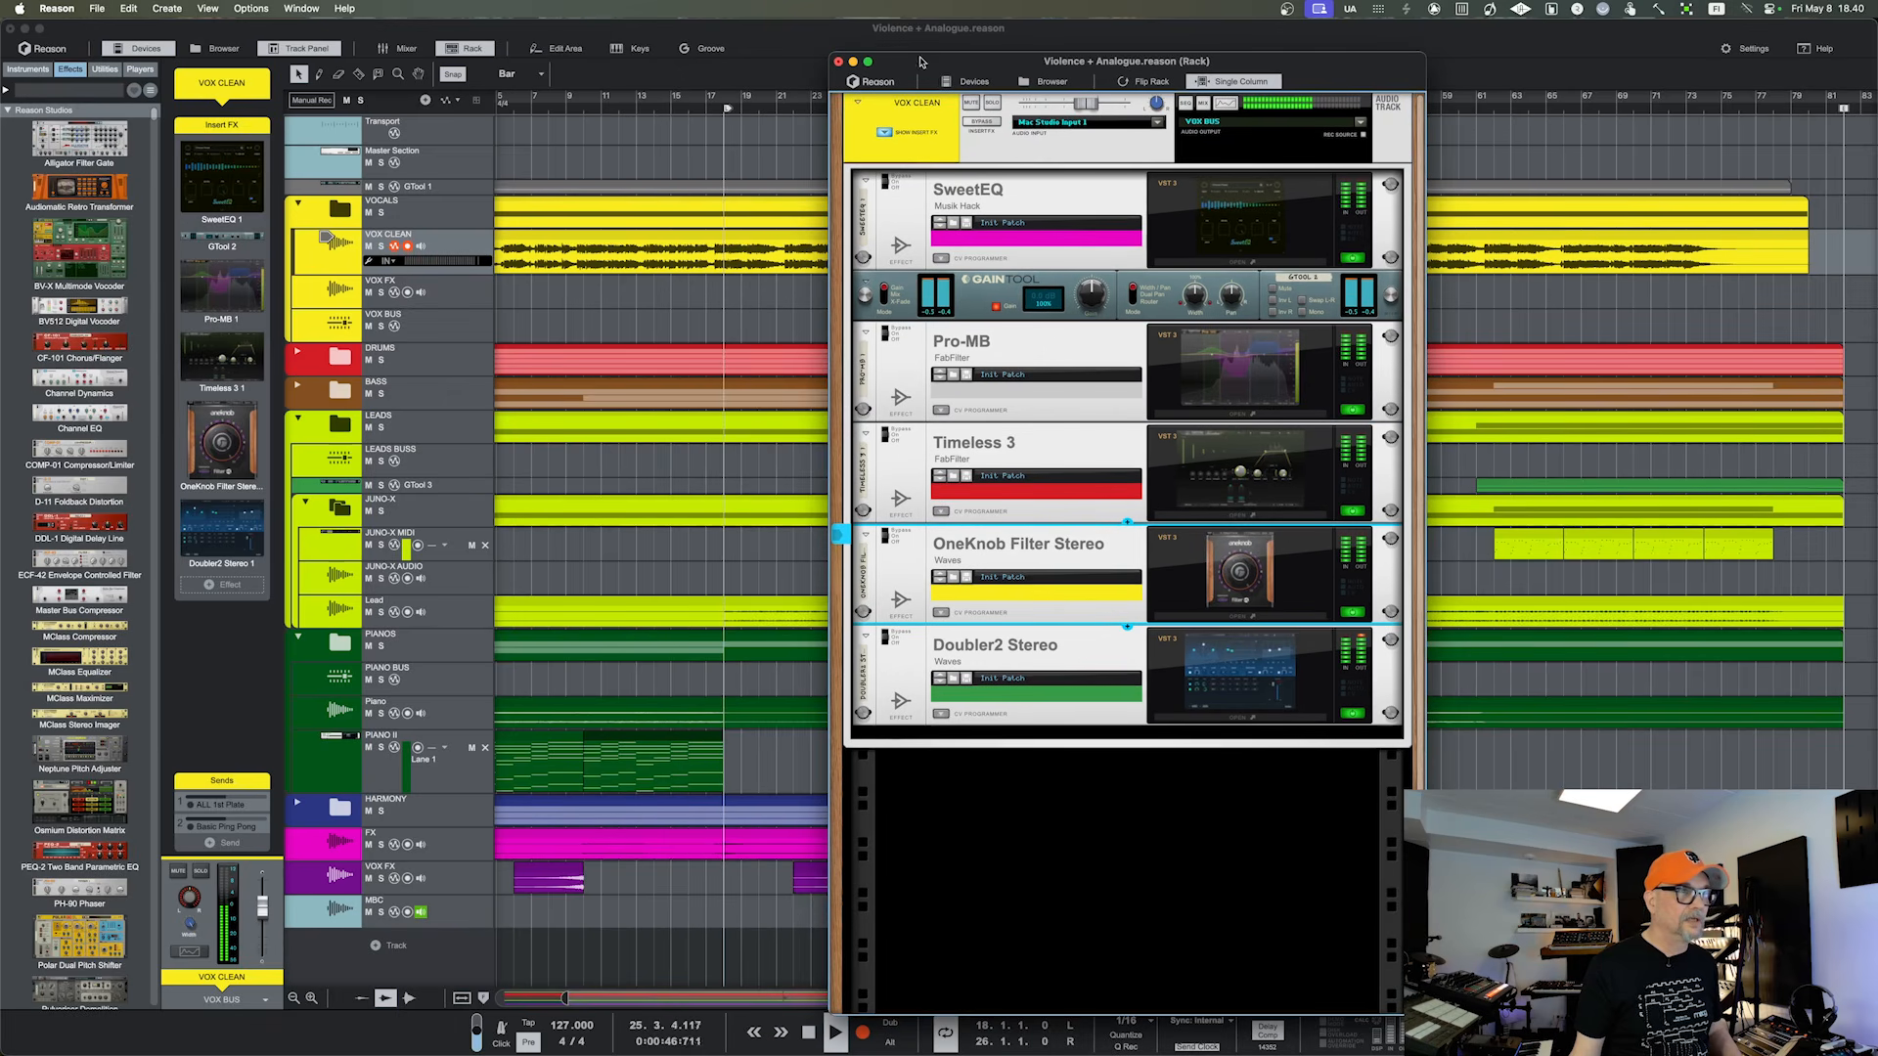
{"action": "left_click", "coordinate": [1174, 198]}
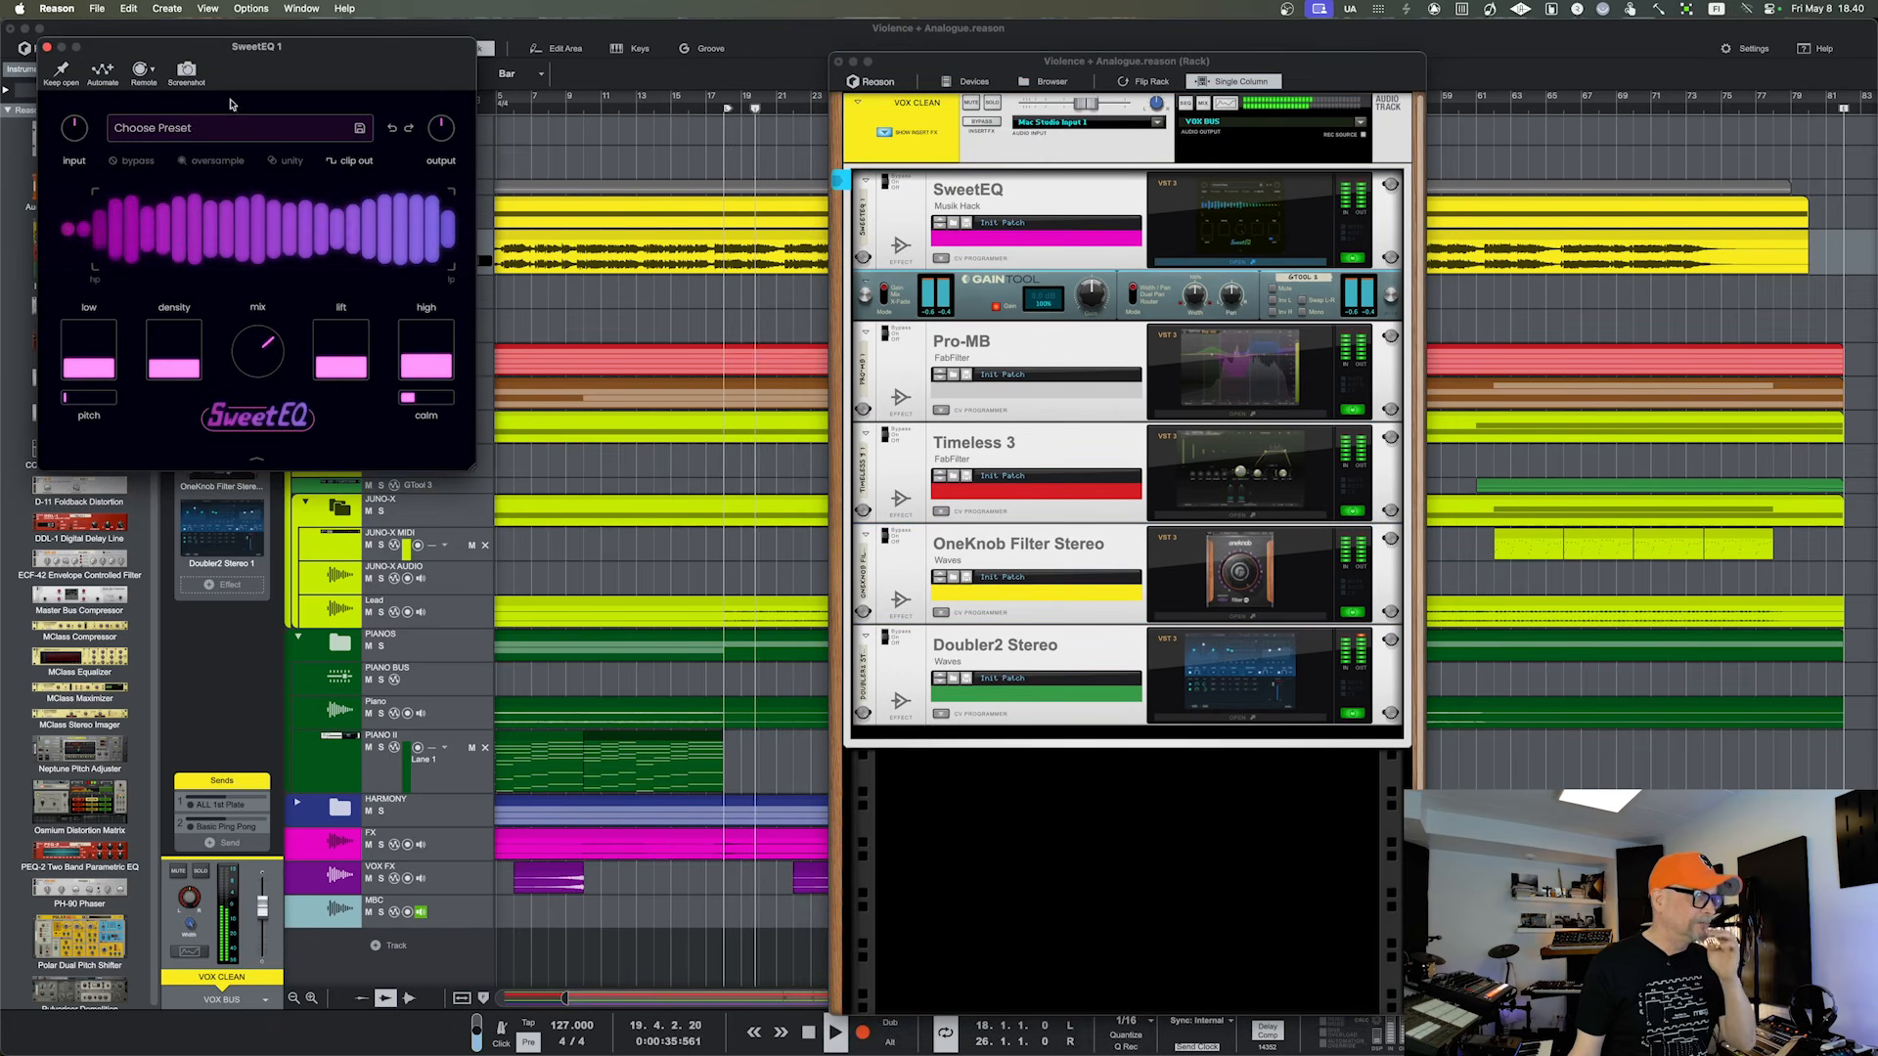
{"action": "left_click", "coordinate": [46, 47]}
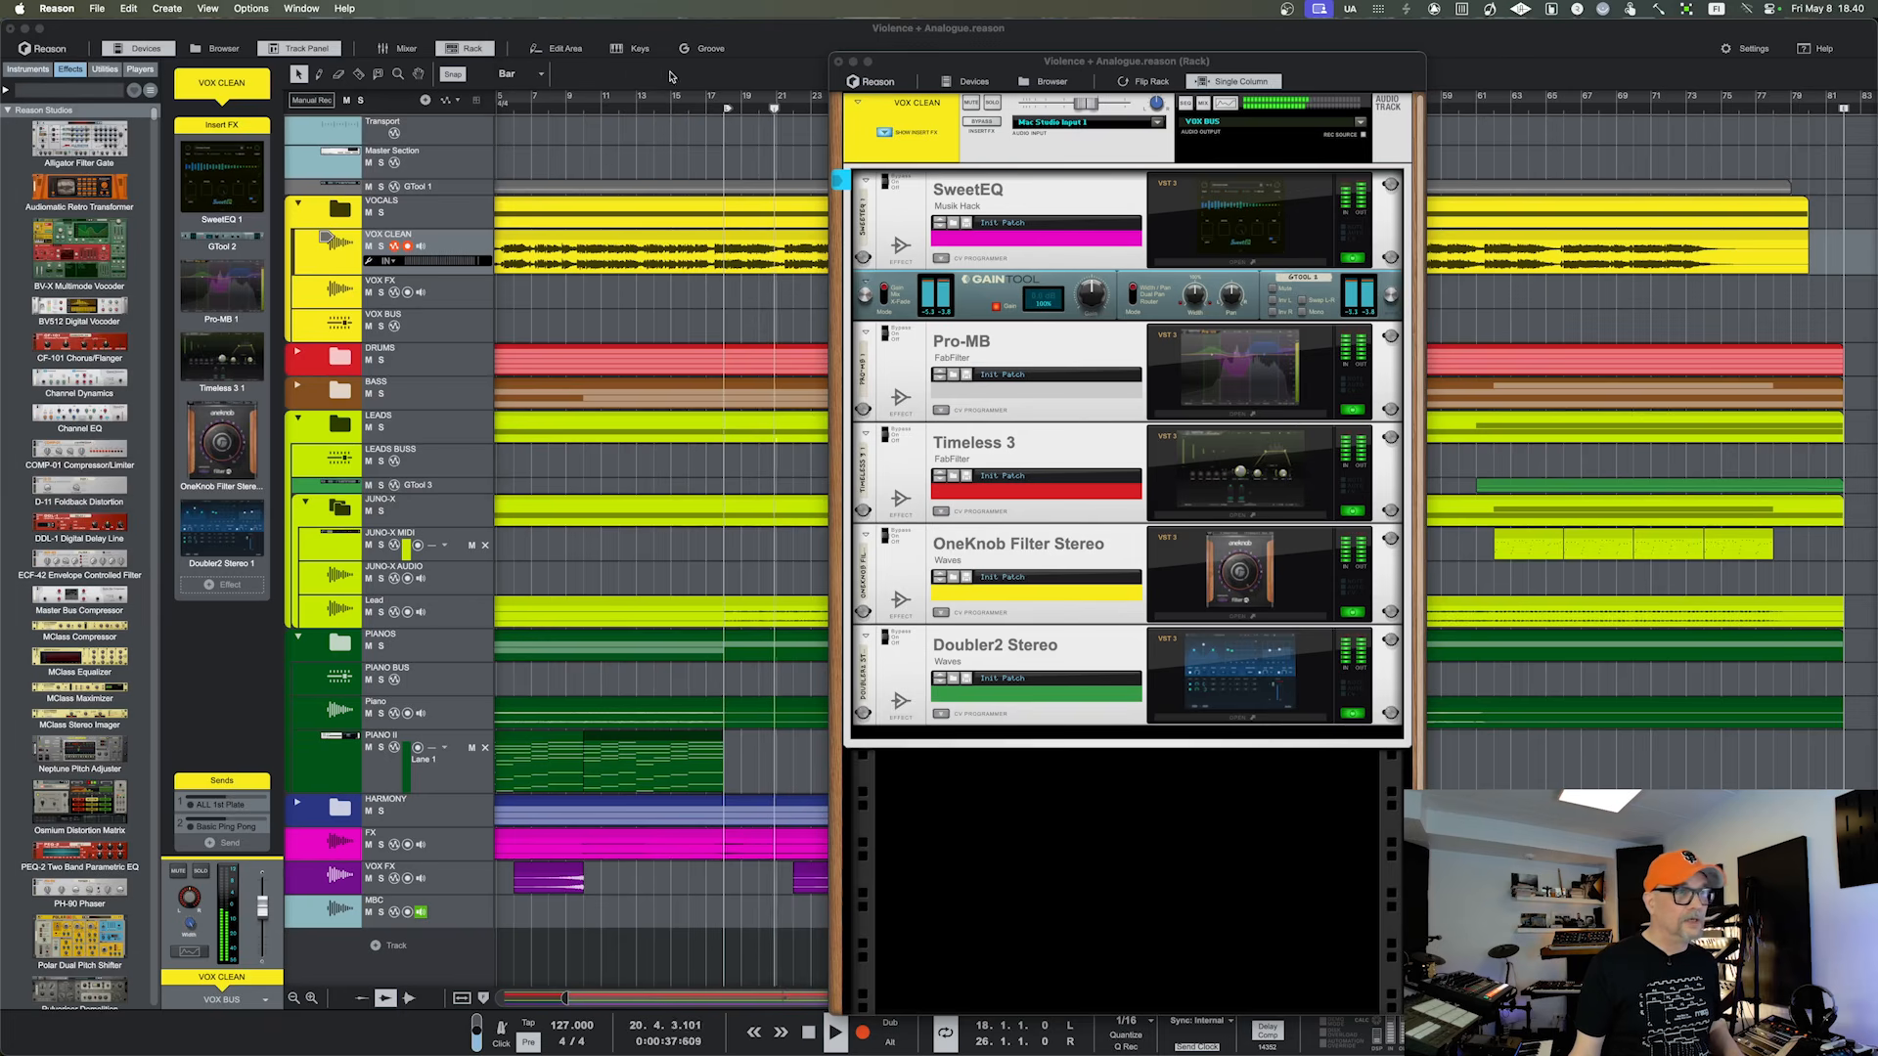
Stop playback and close the detached rack window to reveal the full arrangement
{"action": "left_click_drag", "start_coordinate": [908, 64], "coordinate": [895, 61]}
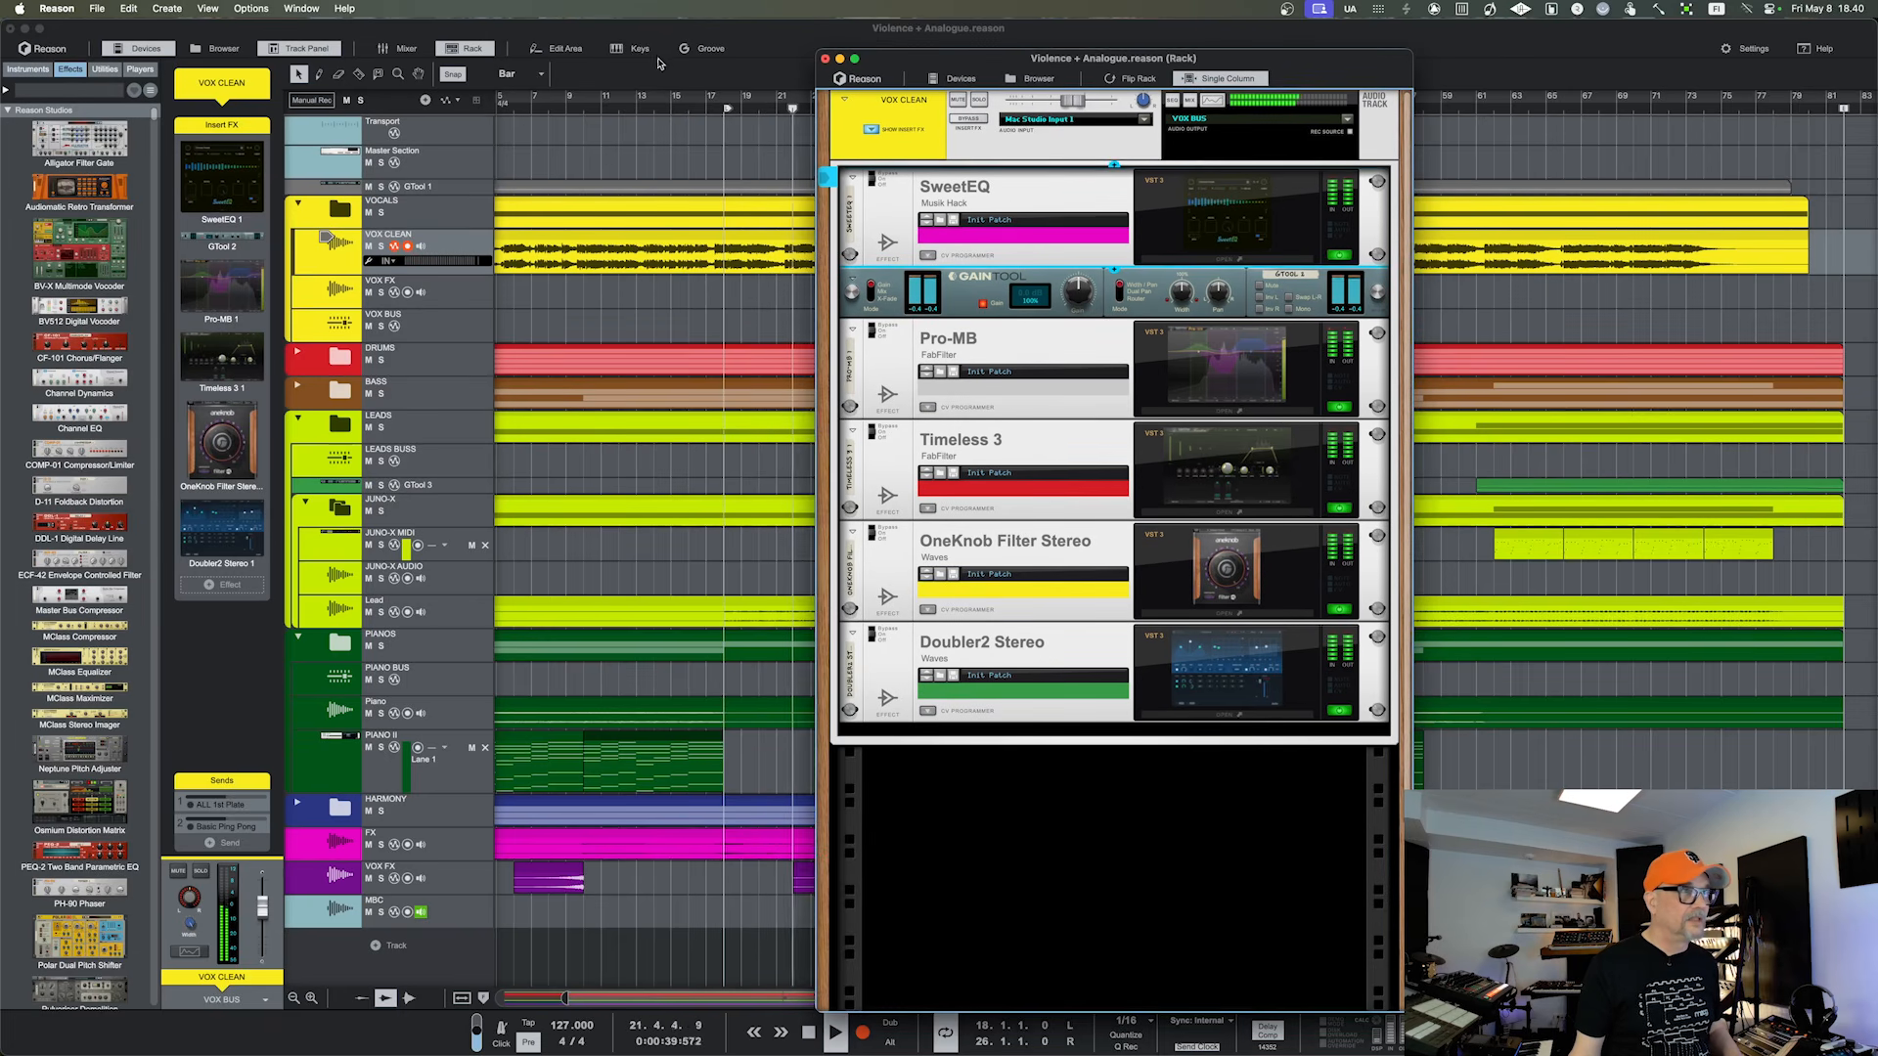
{"action": "key", "text": "space"}
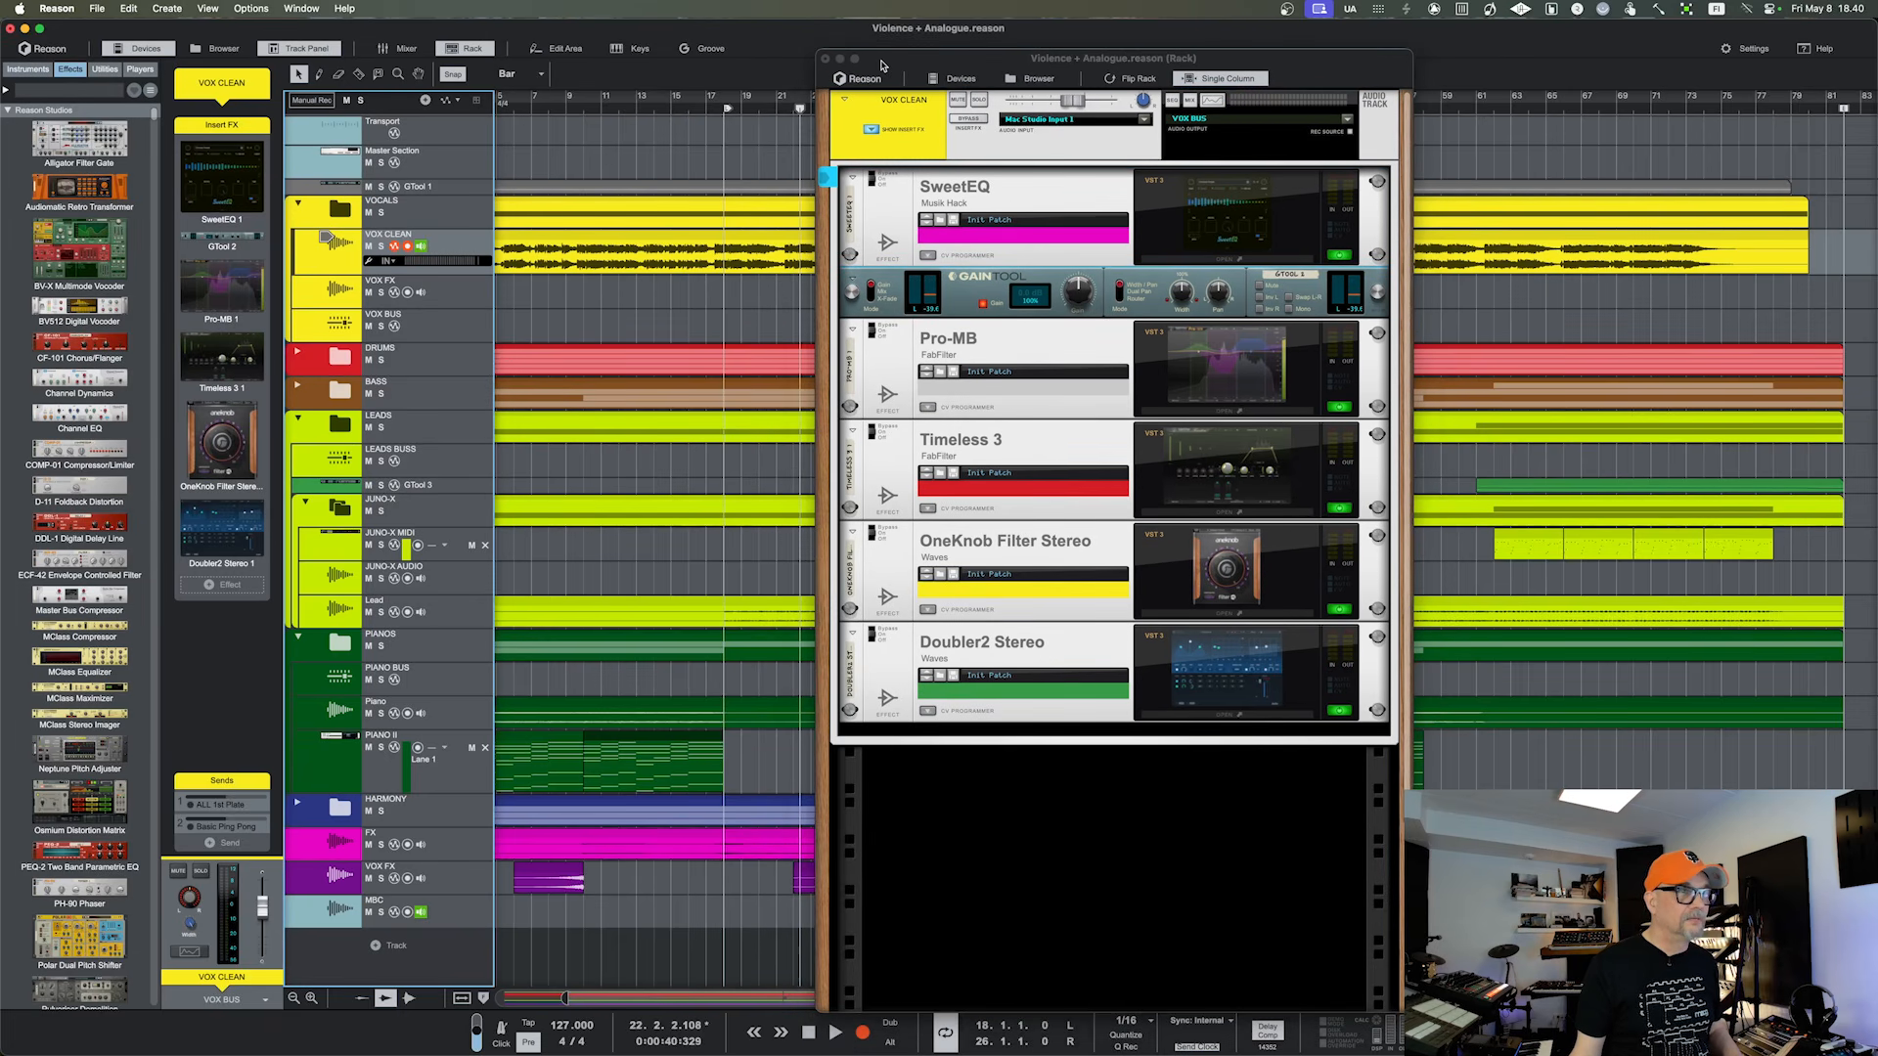
{"action": "left_click_drag", "start_coordinate": [881, 66], "coordinate": [839, 38]}
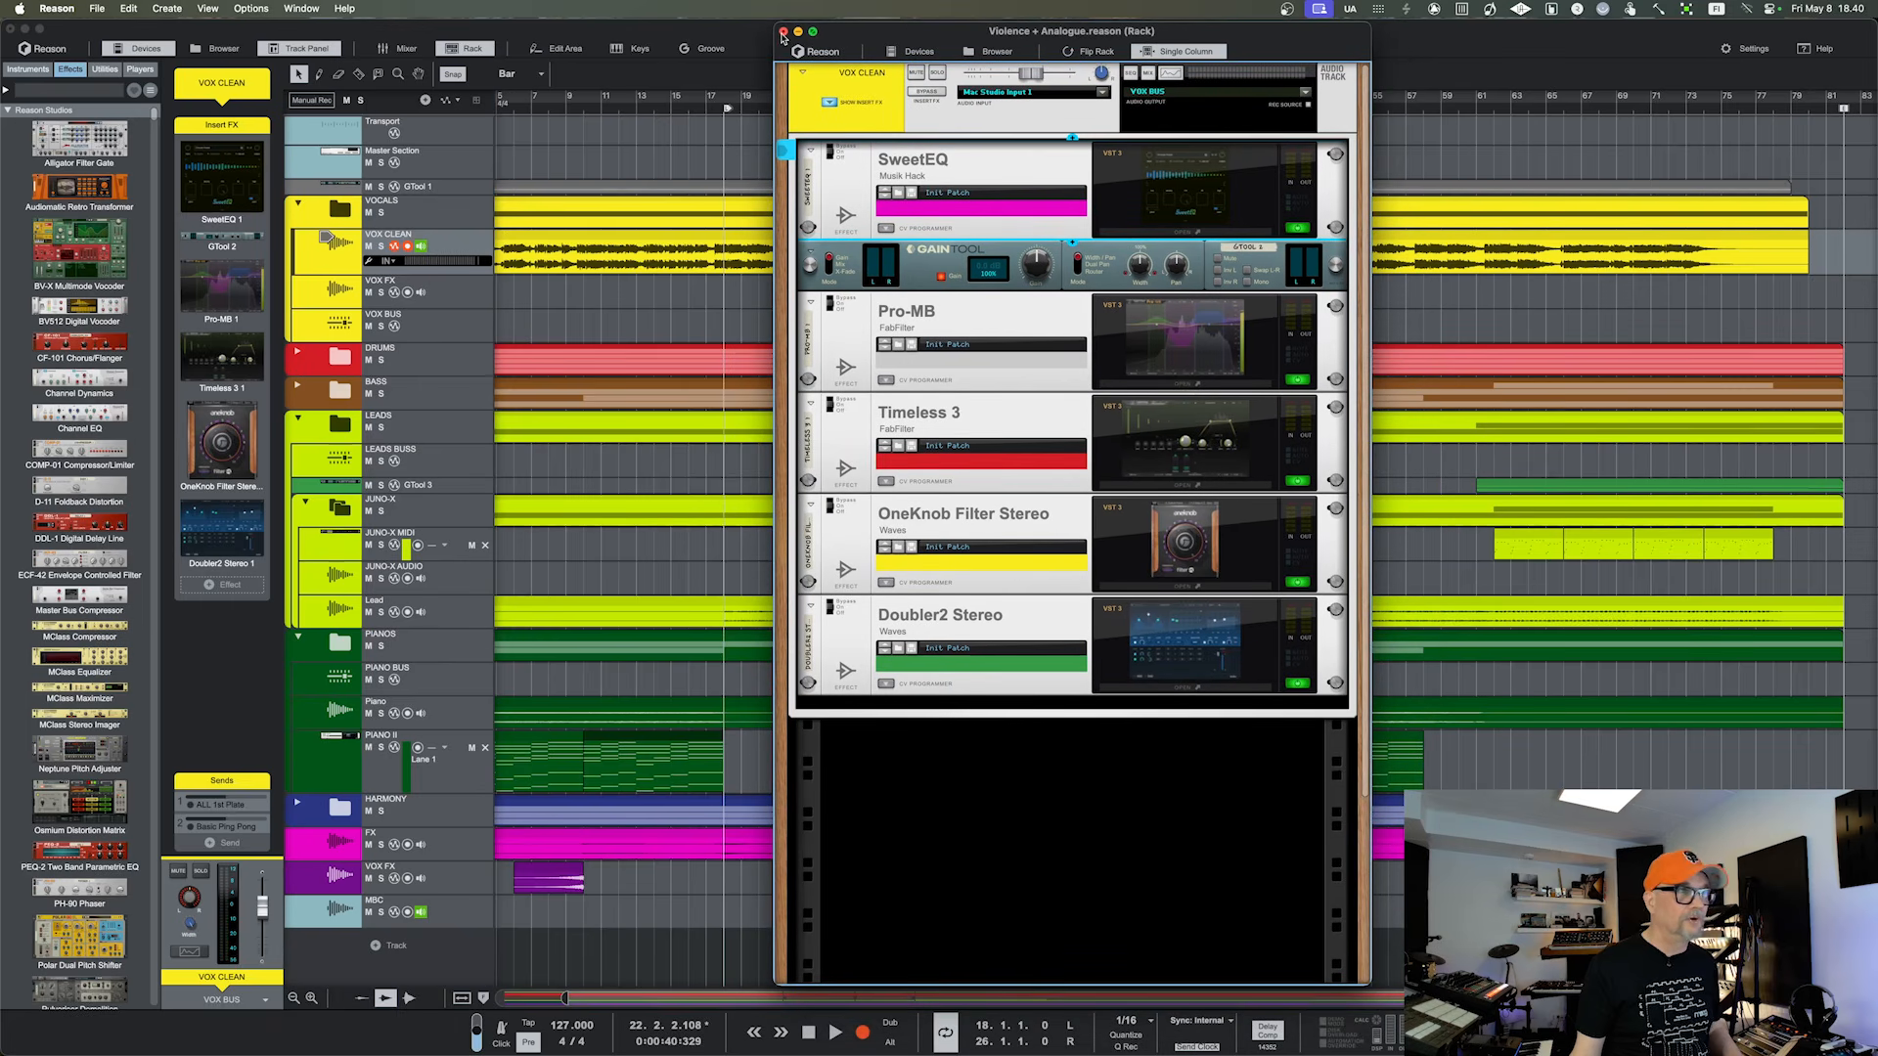
{"action": "left_click", "coordinate": [783, 33]}
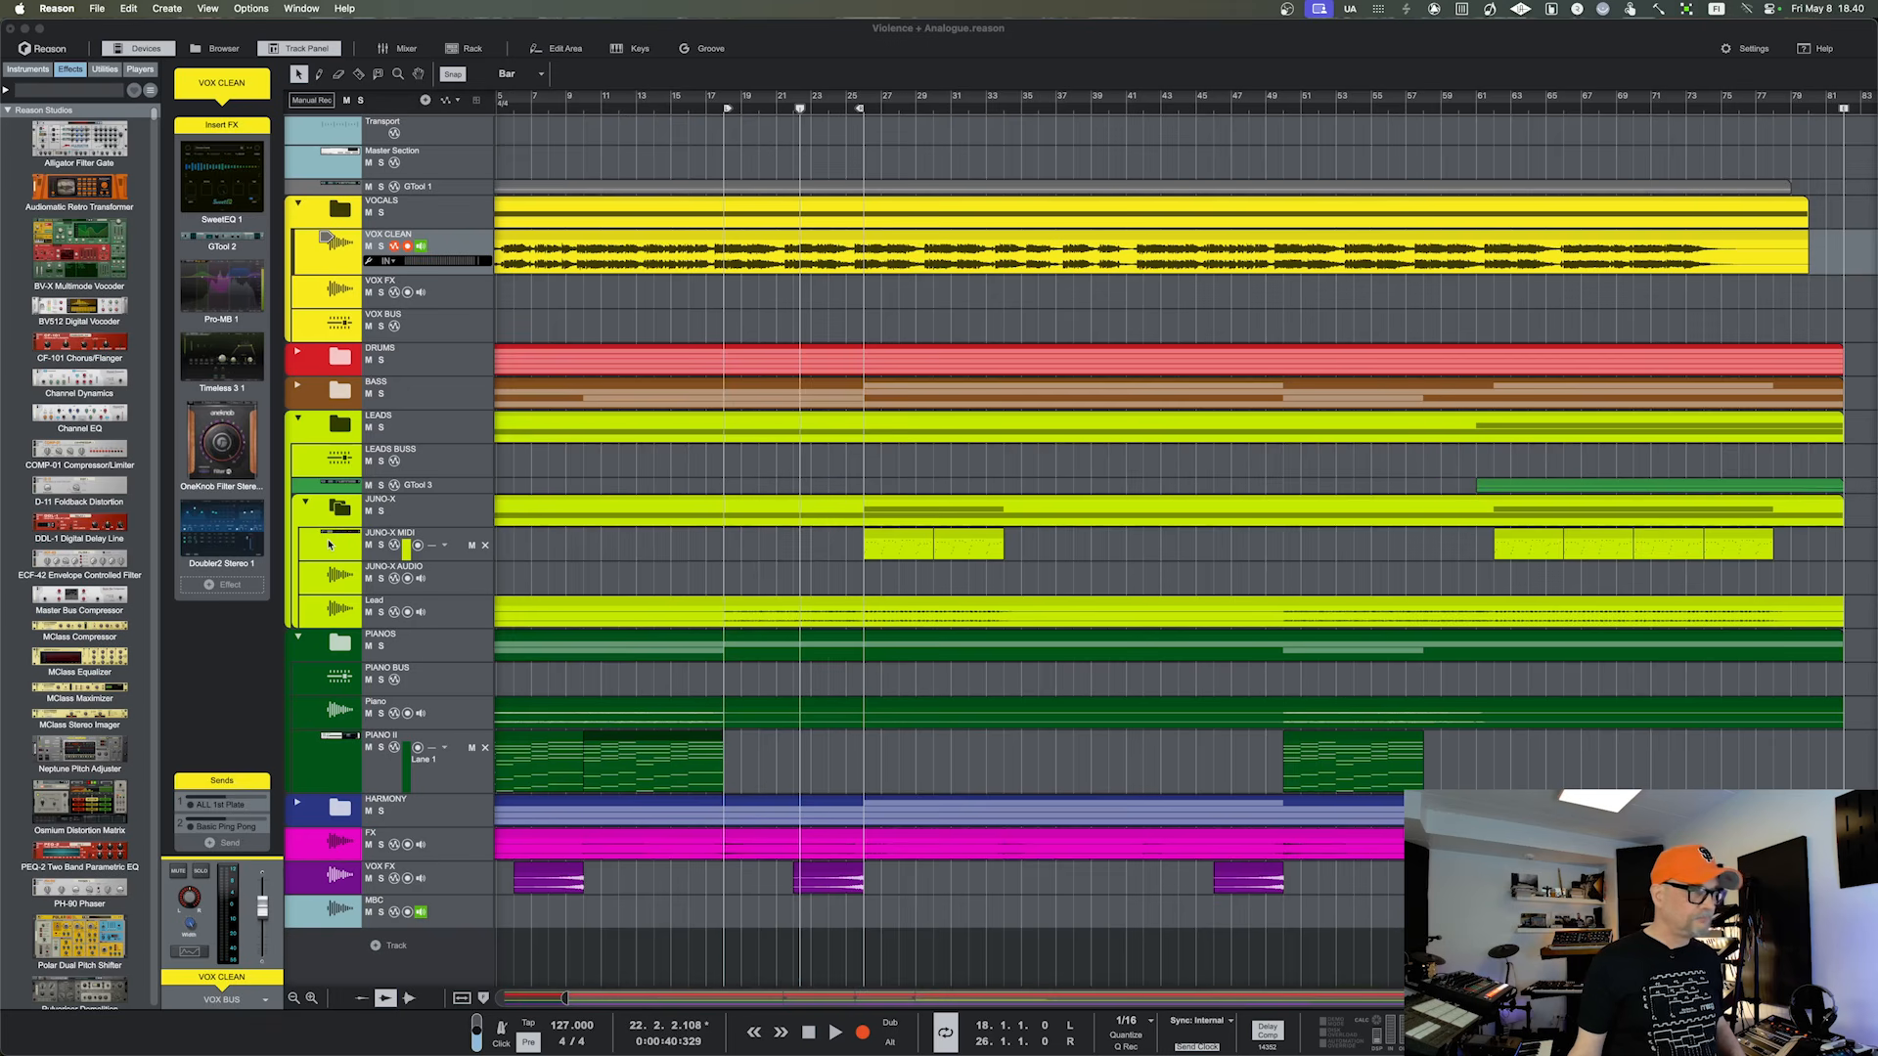
Reopen the detached rack for the JUNO-X AUDIO track and unfold the RV-9 Reverb Station's extended panel
{"action": "left_click", "coordinate": [879, 538]}
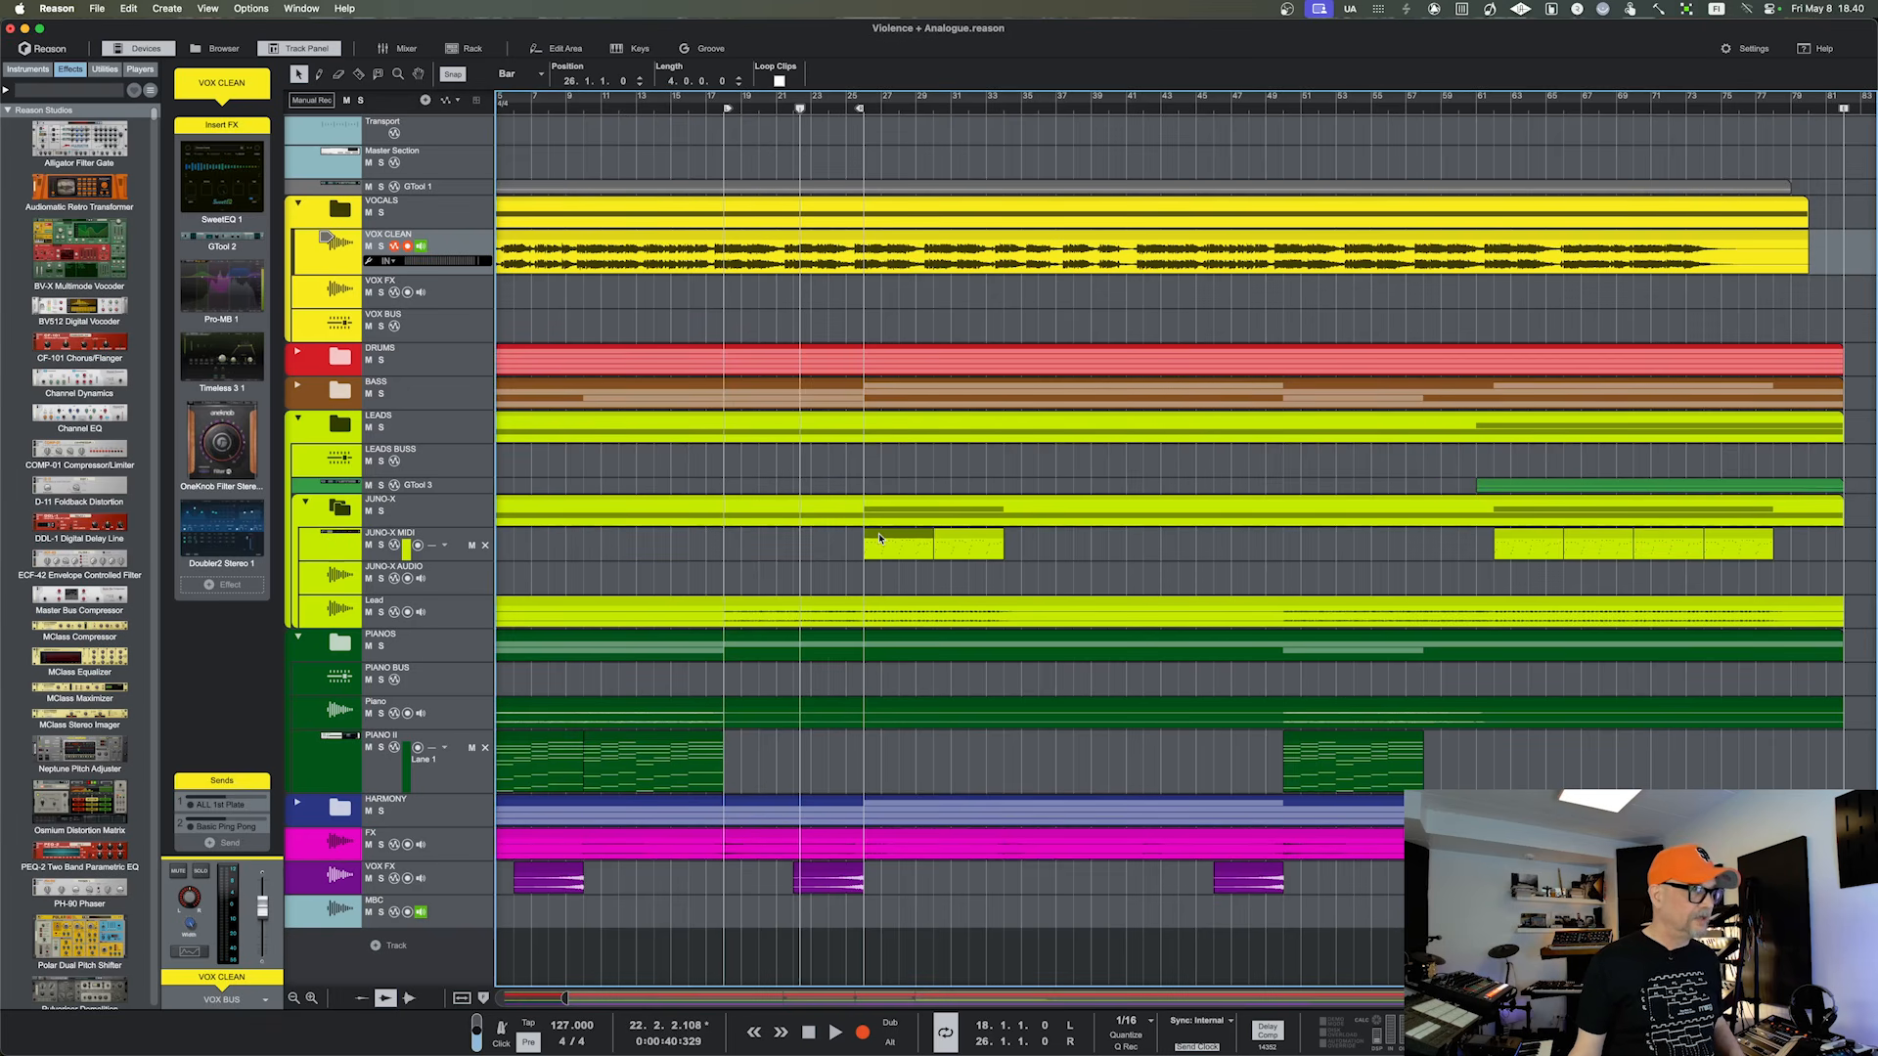
{"action": "left_click", "coordinate": [342, 582]}
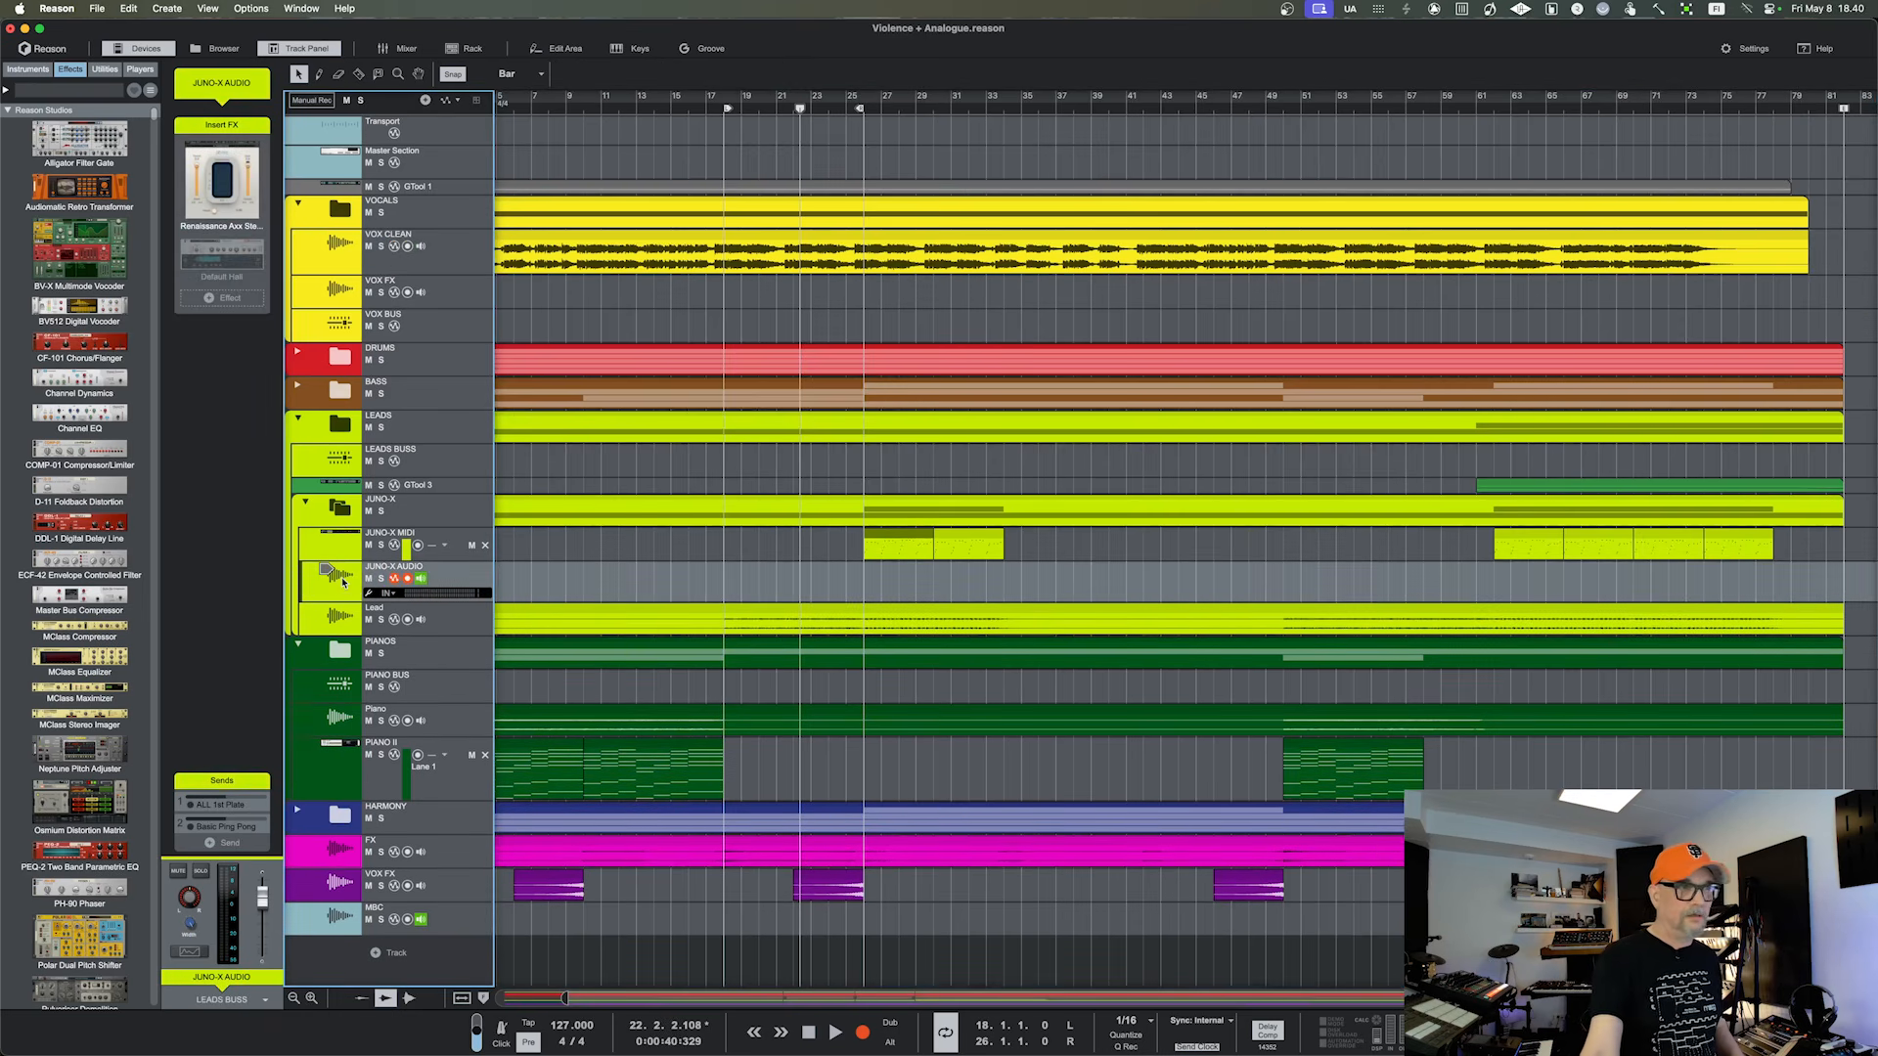
{"action": "key", "text": "F6"}
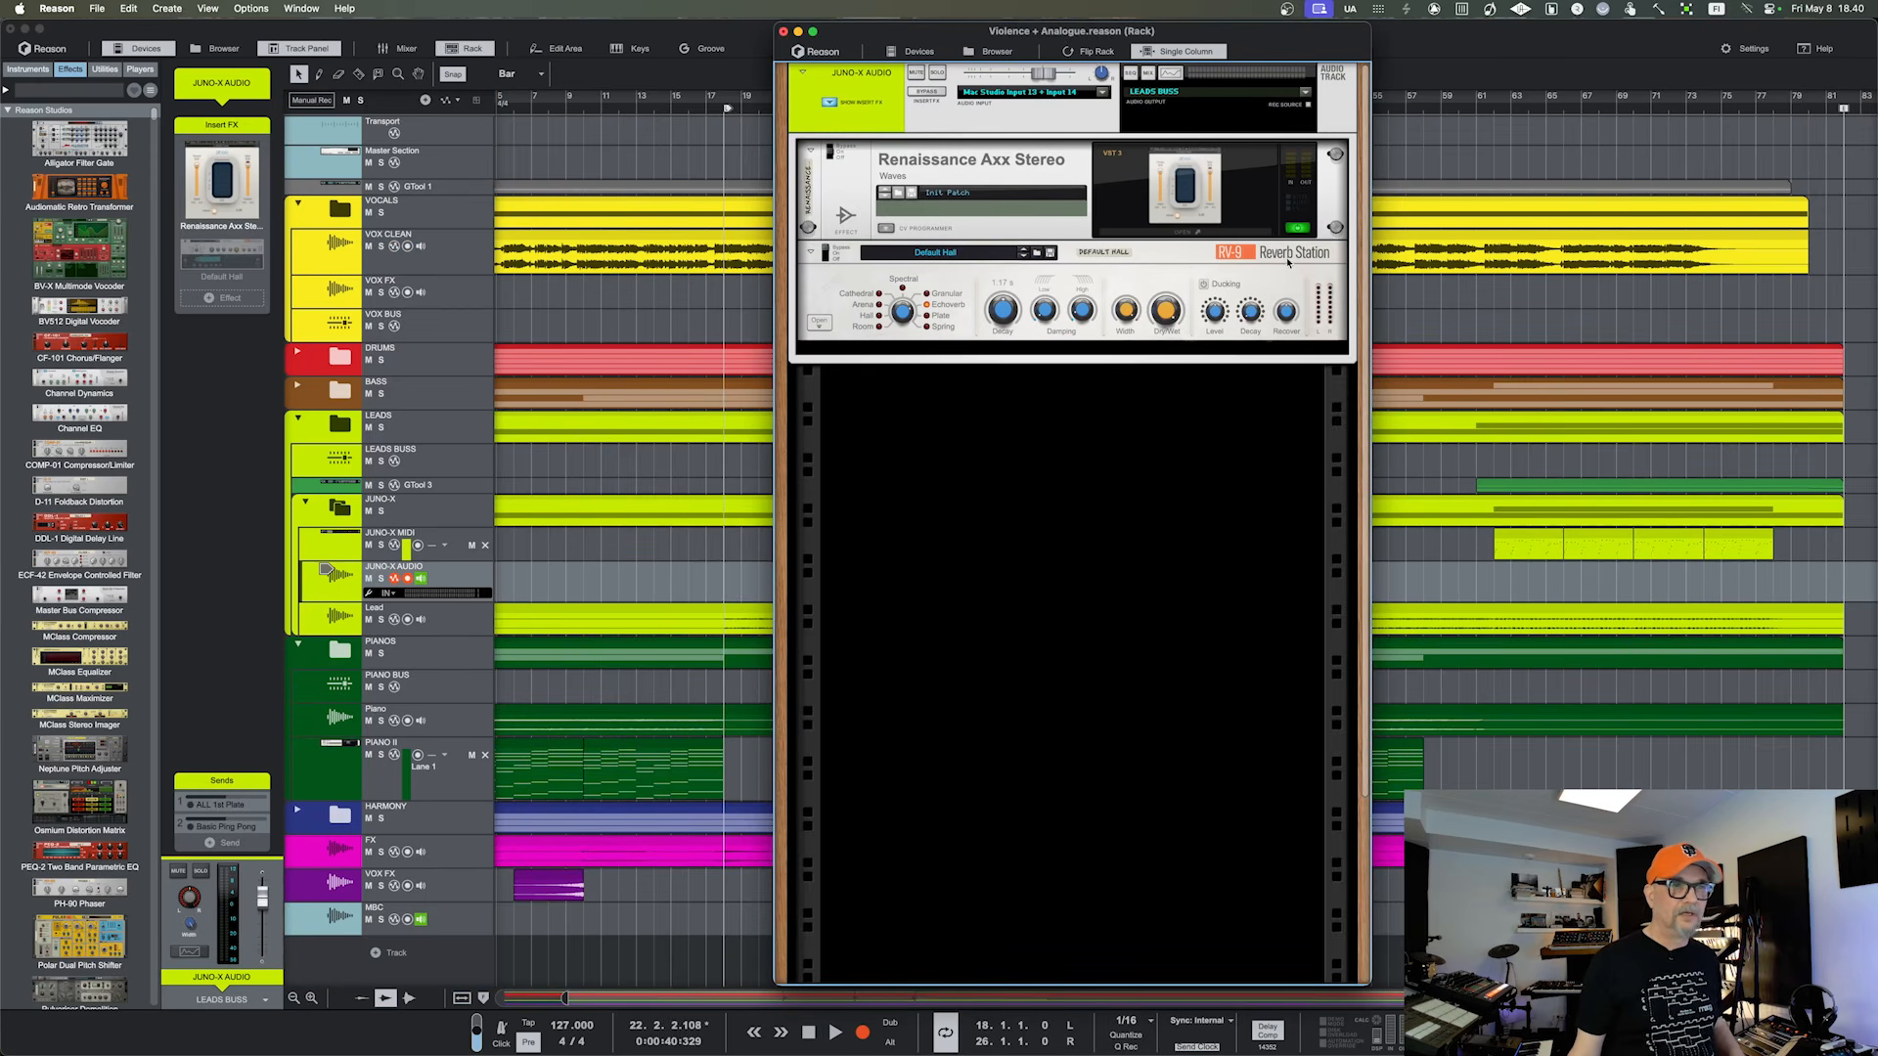
{"action": "left_click_drag", "start_coordinate": [1307, 42], "coordinate": [1045, 39]}
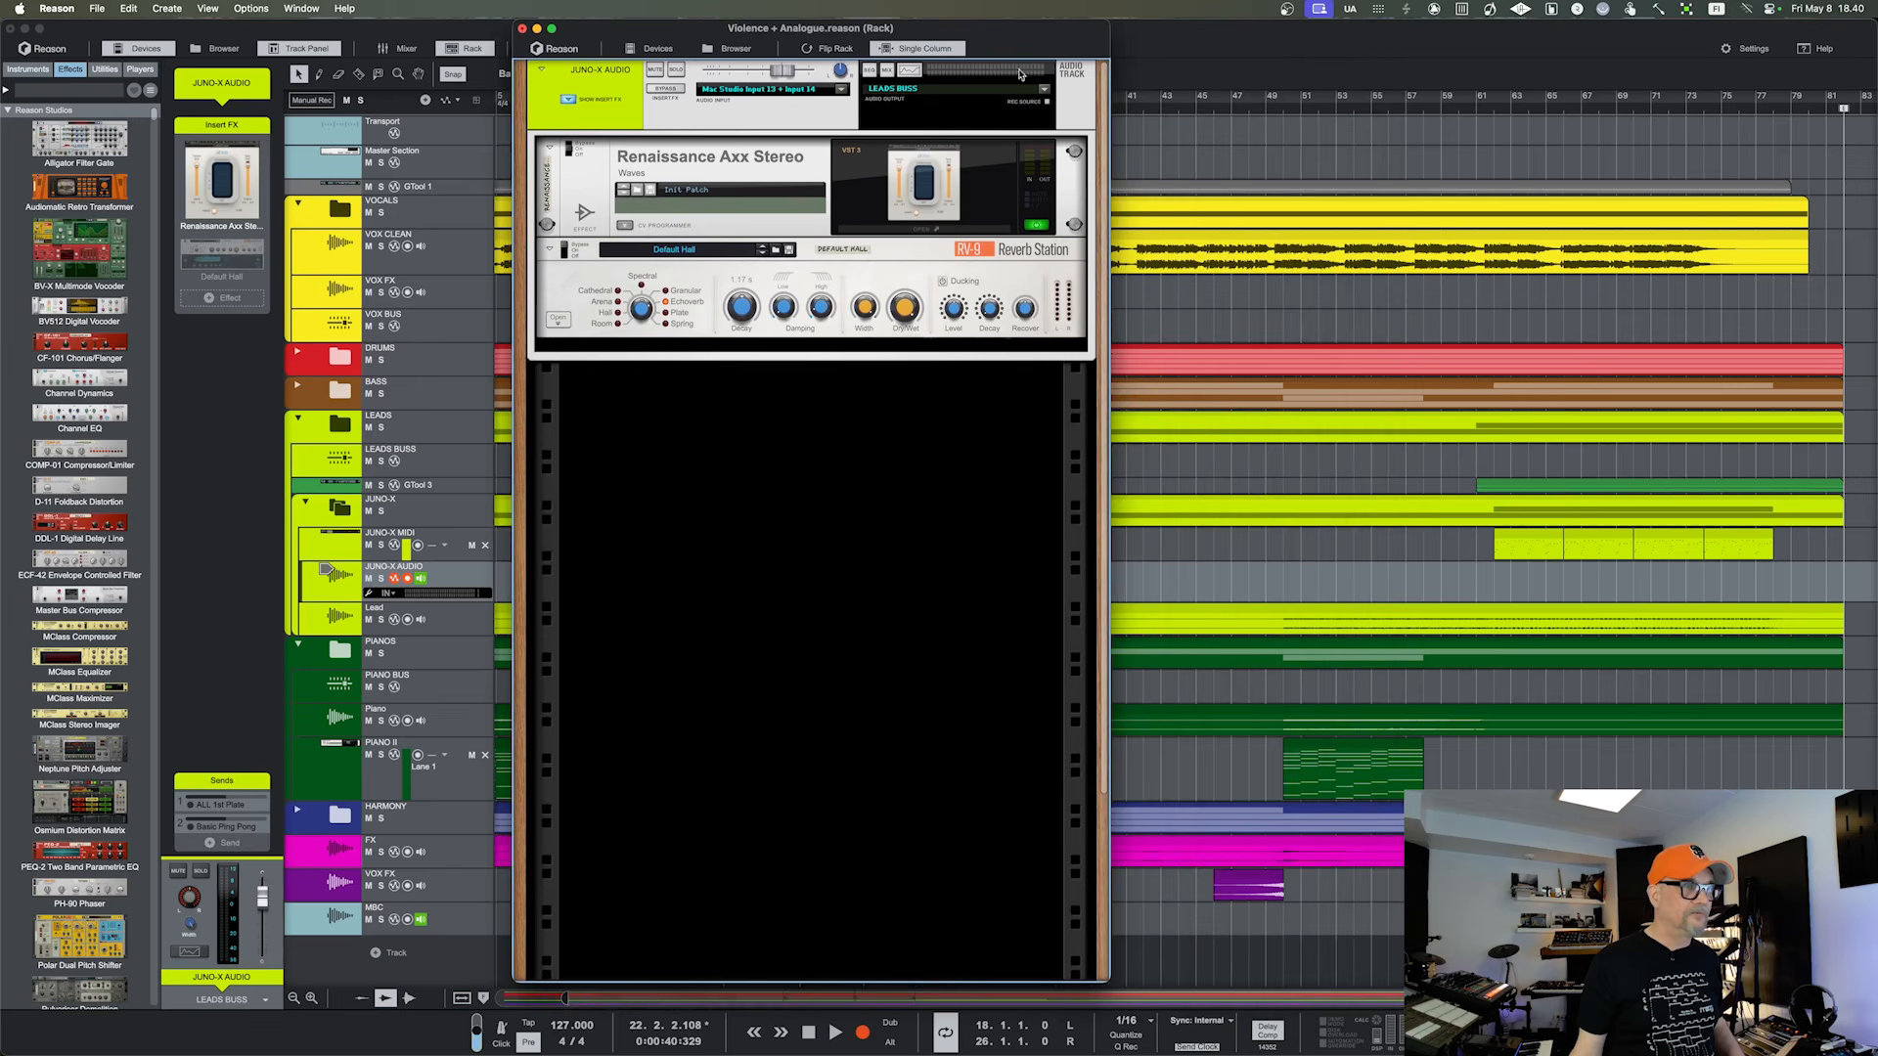
{"action": "left_click", "coordinate": [553, 324]}
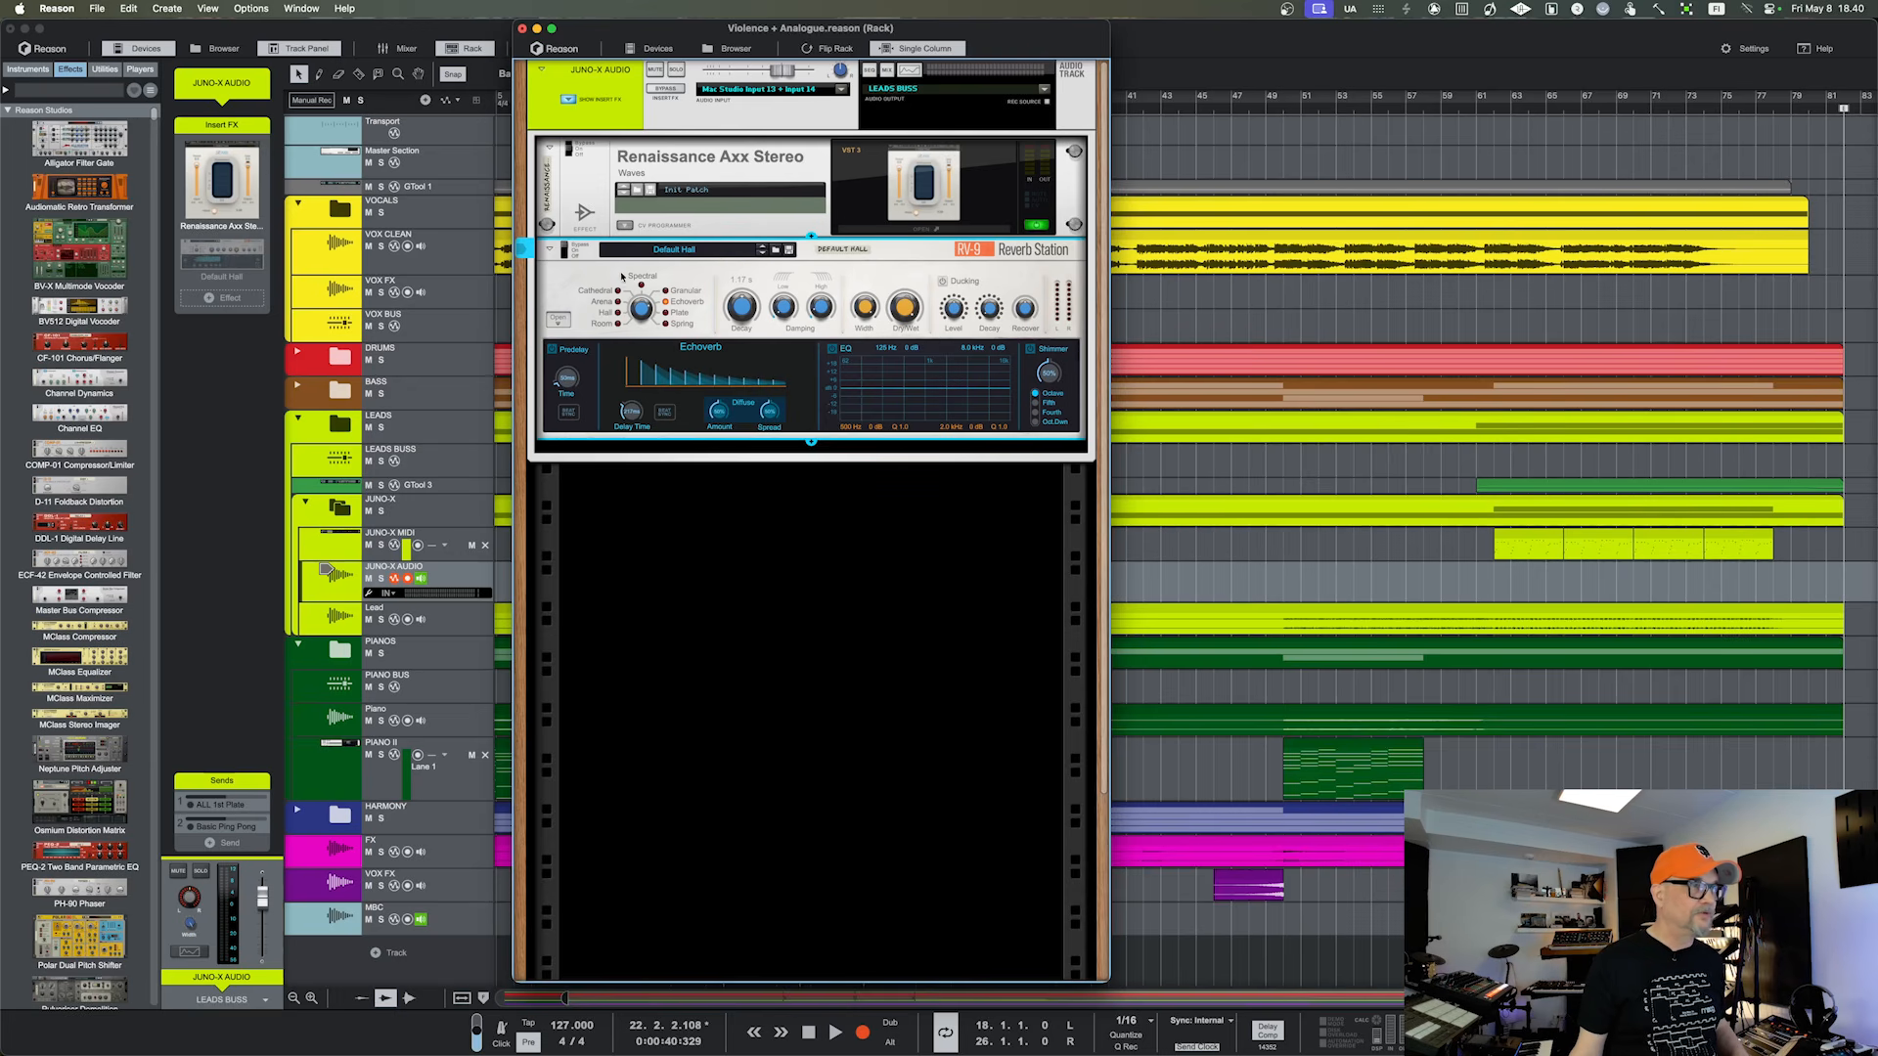
Browse the RV-9 reverb patches from the channel strip's insert slot, uncovering the browser window, and cancel without loading one
{"action": "left_click", "coordinate": [205, 278]}
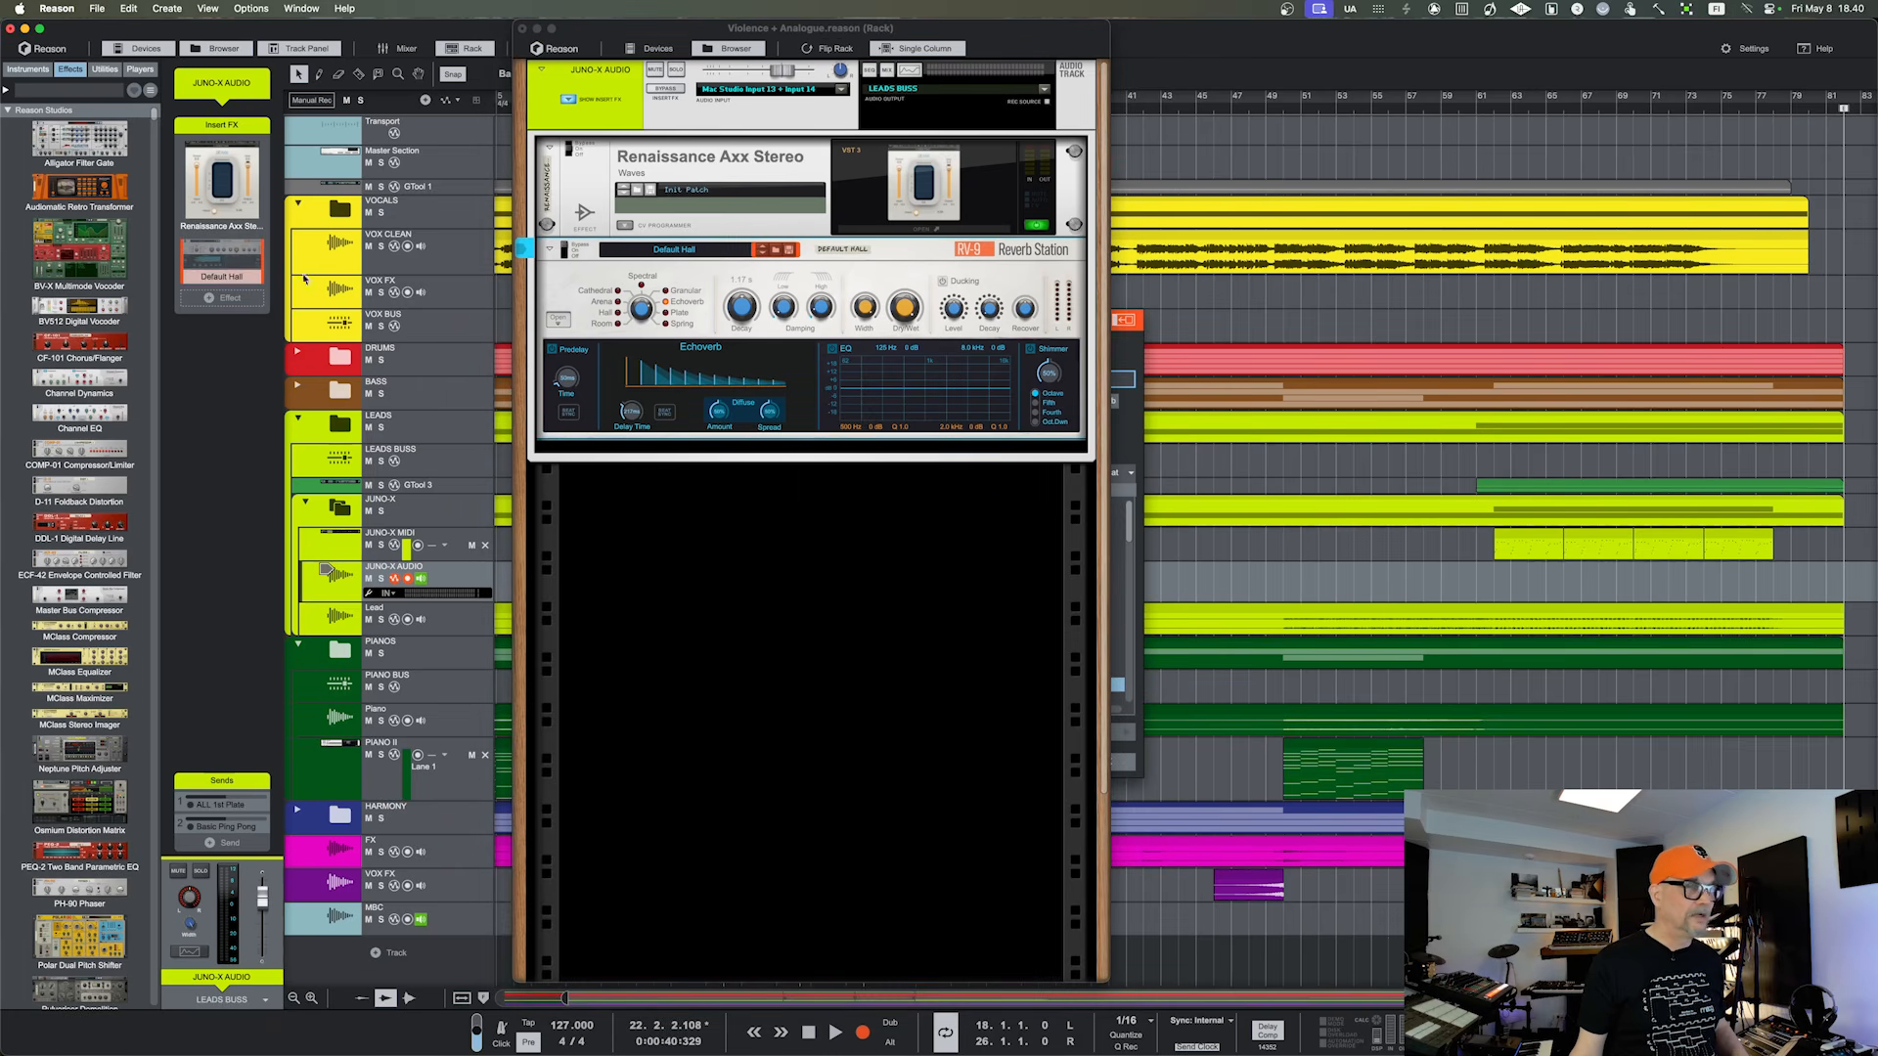
{"action": "left_click_drag", "start_coordinate": [807, 30], "coordinate": [539, 30]}
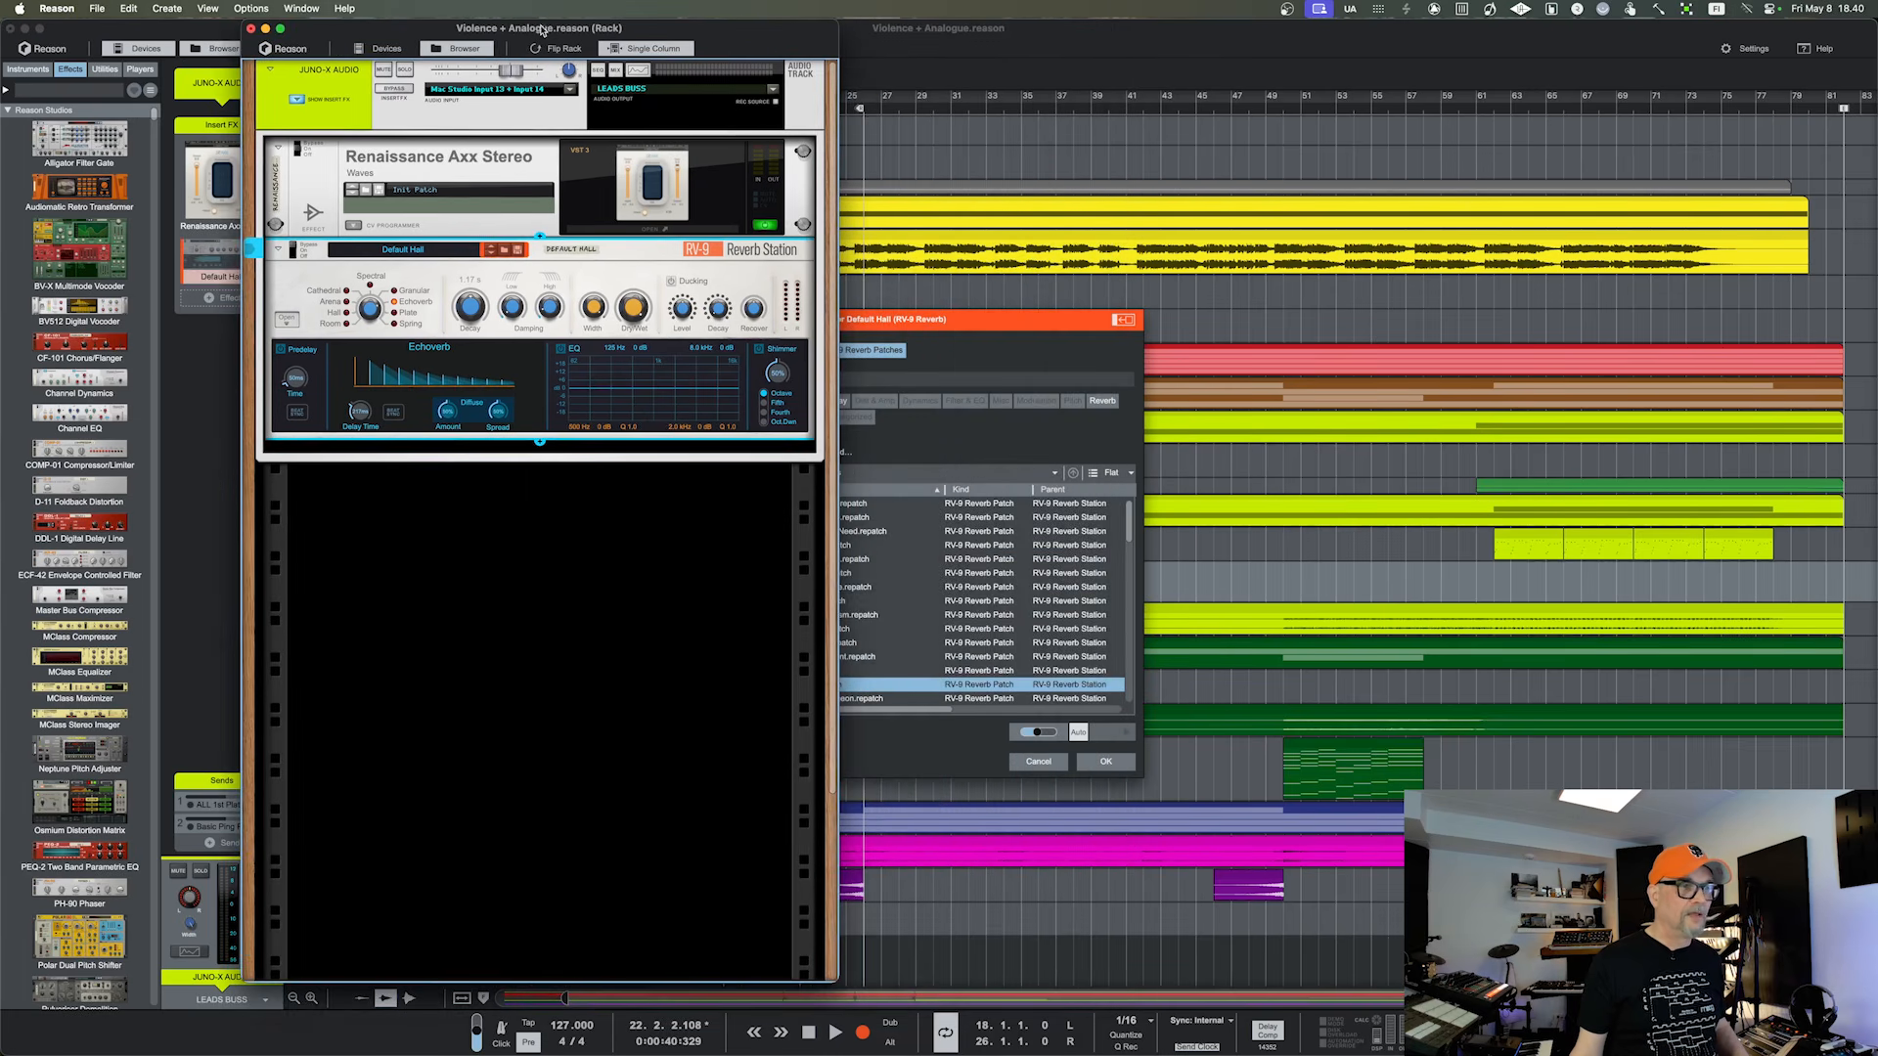
{"action": "left_click_drag", "start_coordinate": [996, 331], "coordinate": [1262, 265]}
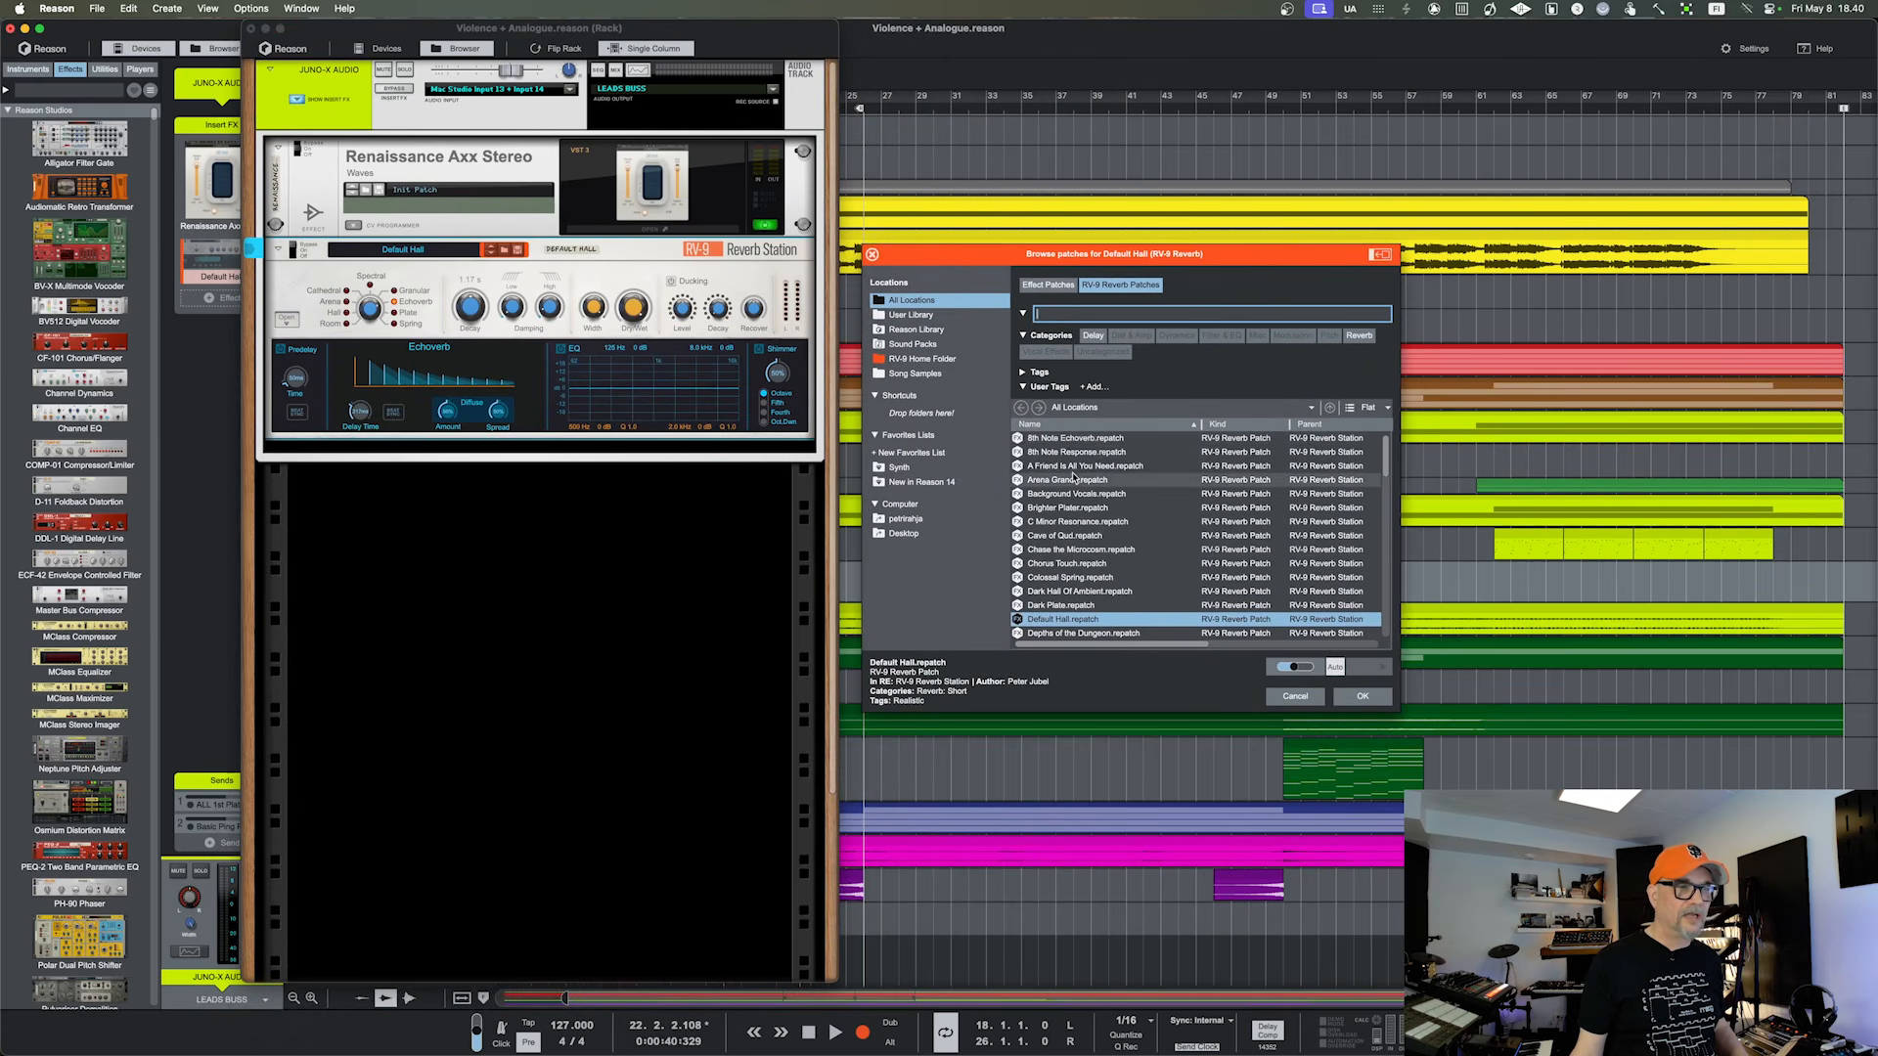
{"action": "scroll", "coordinate": [1055, 558], "scroll_direction": "down", "scroll_amount": 1}
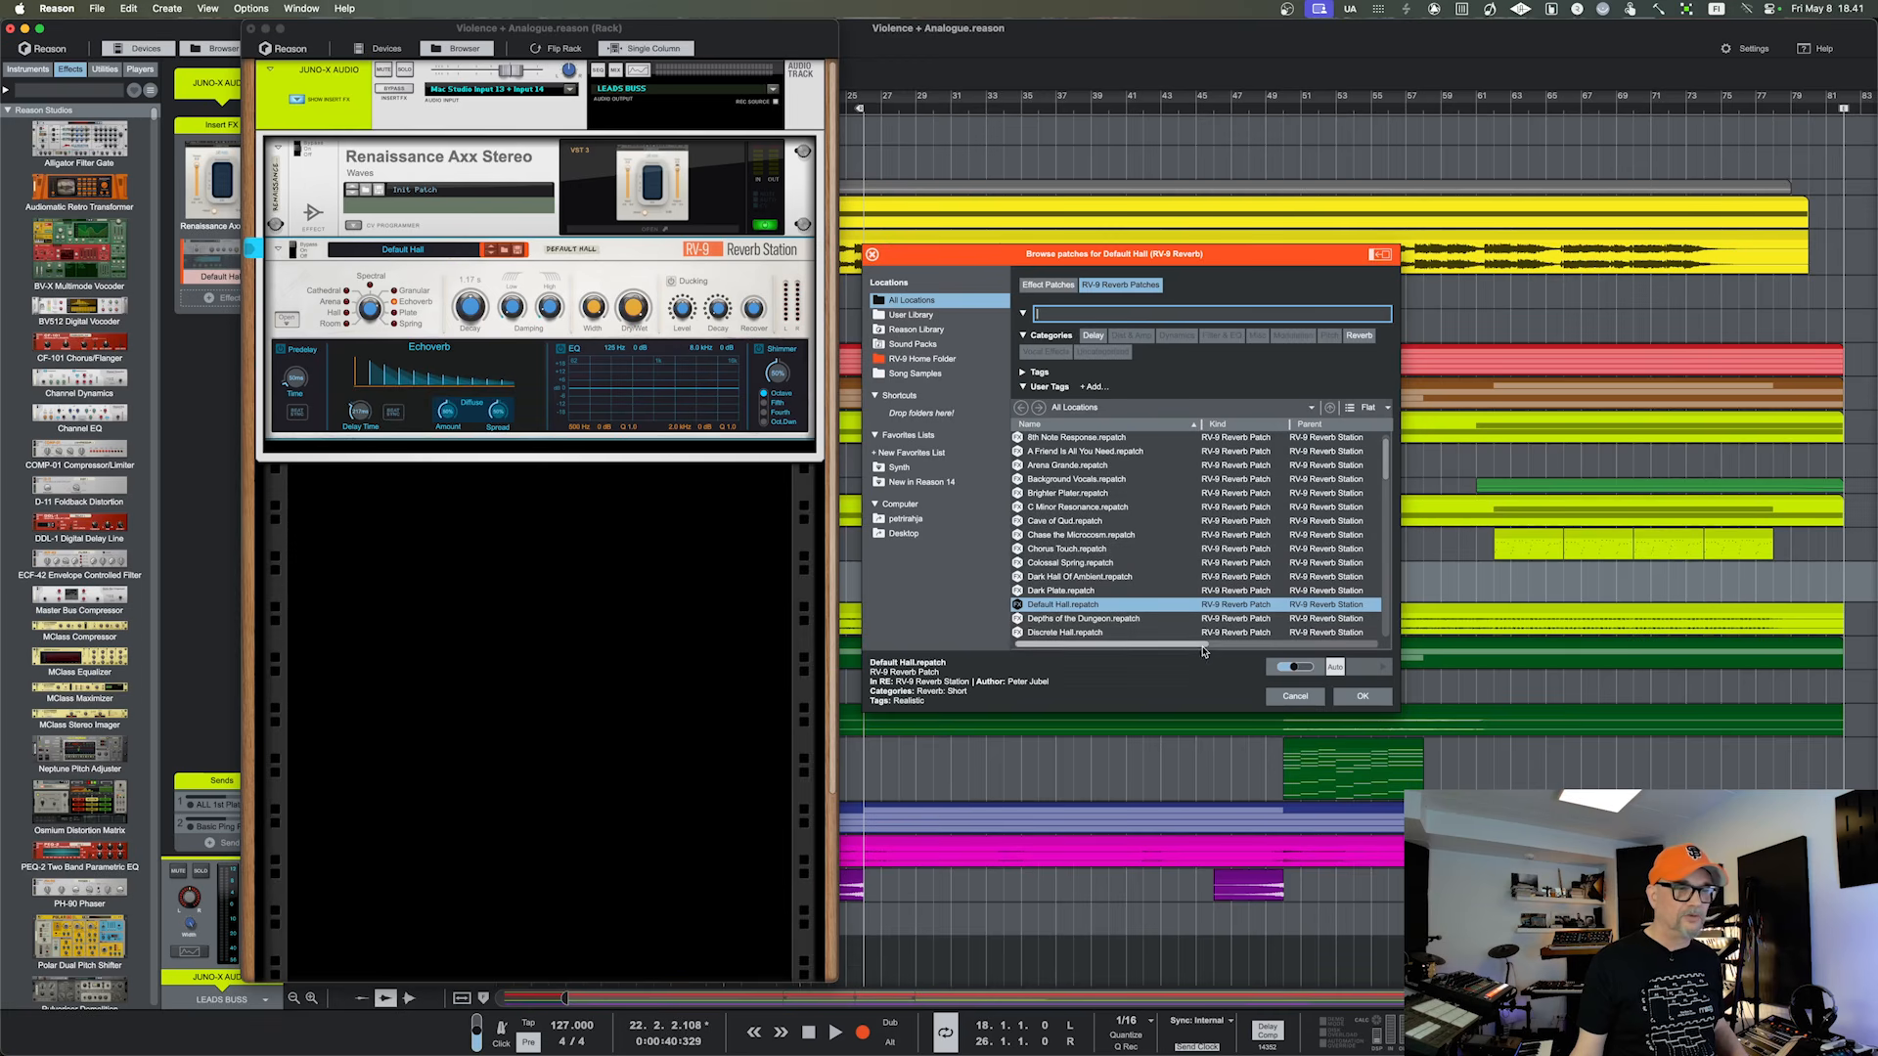
{"action": "left_click", "coordinate": [1285, 697]}
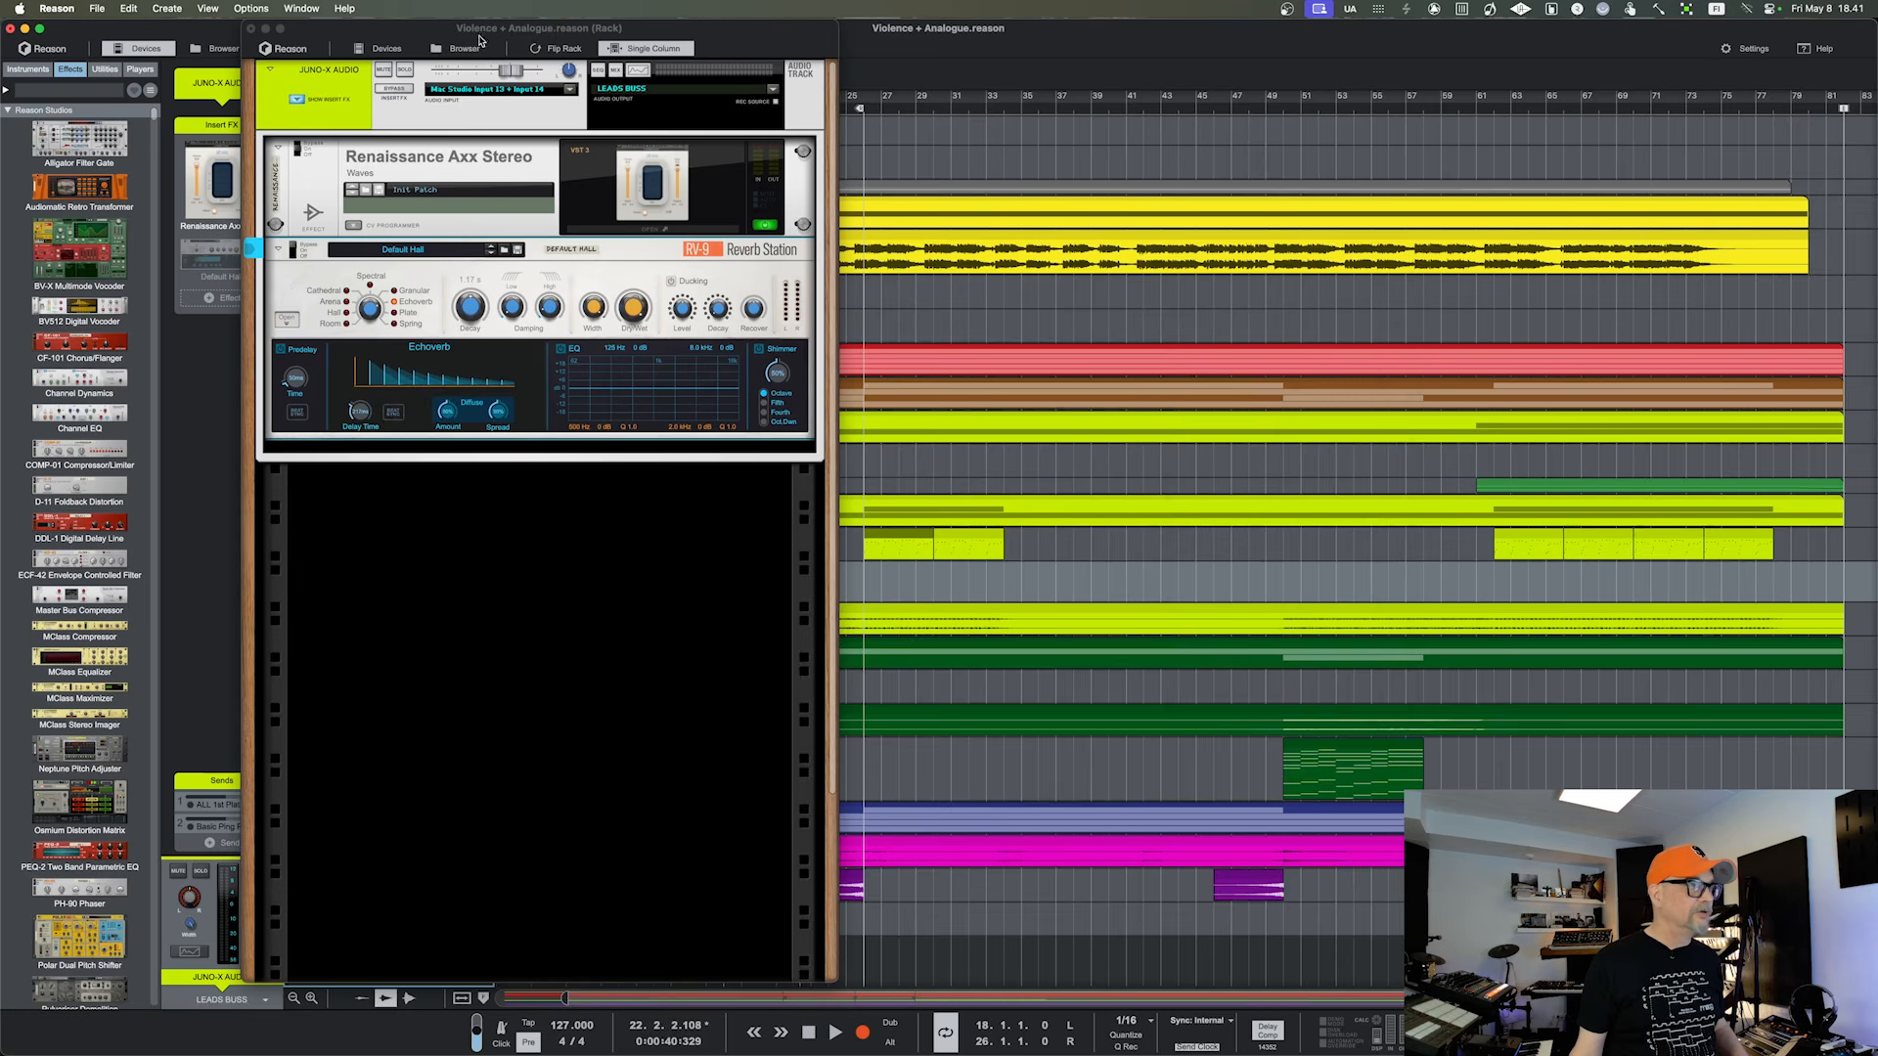
Switch on the RV-9 reverb insert in the JUNO-X AUDIO channel strip and keep the rack window clear of the strip
{"action": "left_click_drag", "start_coordinate": [478, 27], "coordinate": [728, 42]}
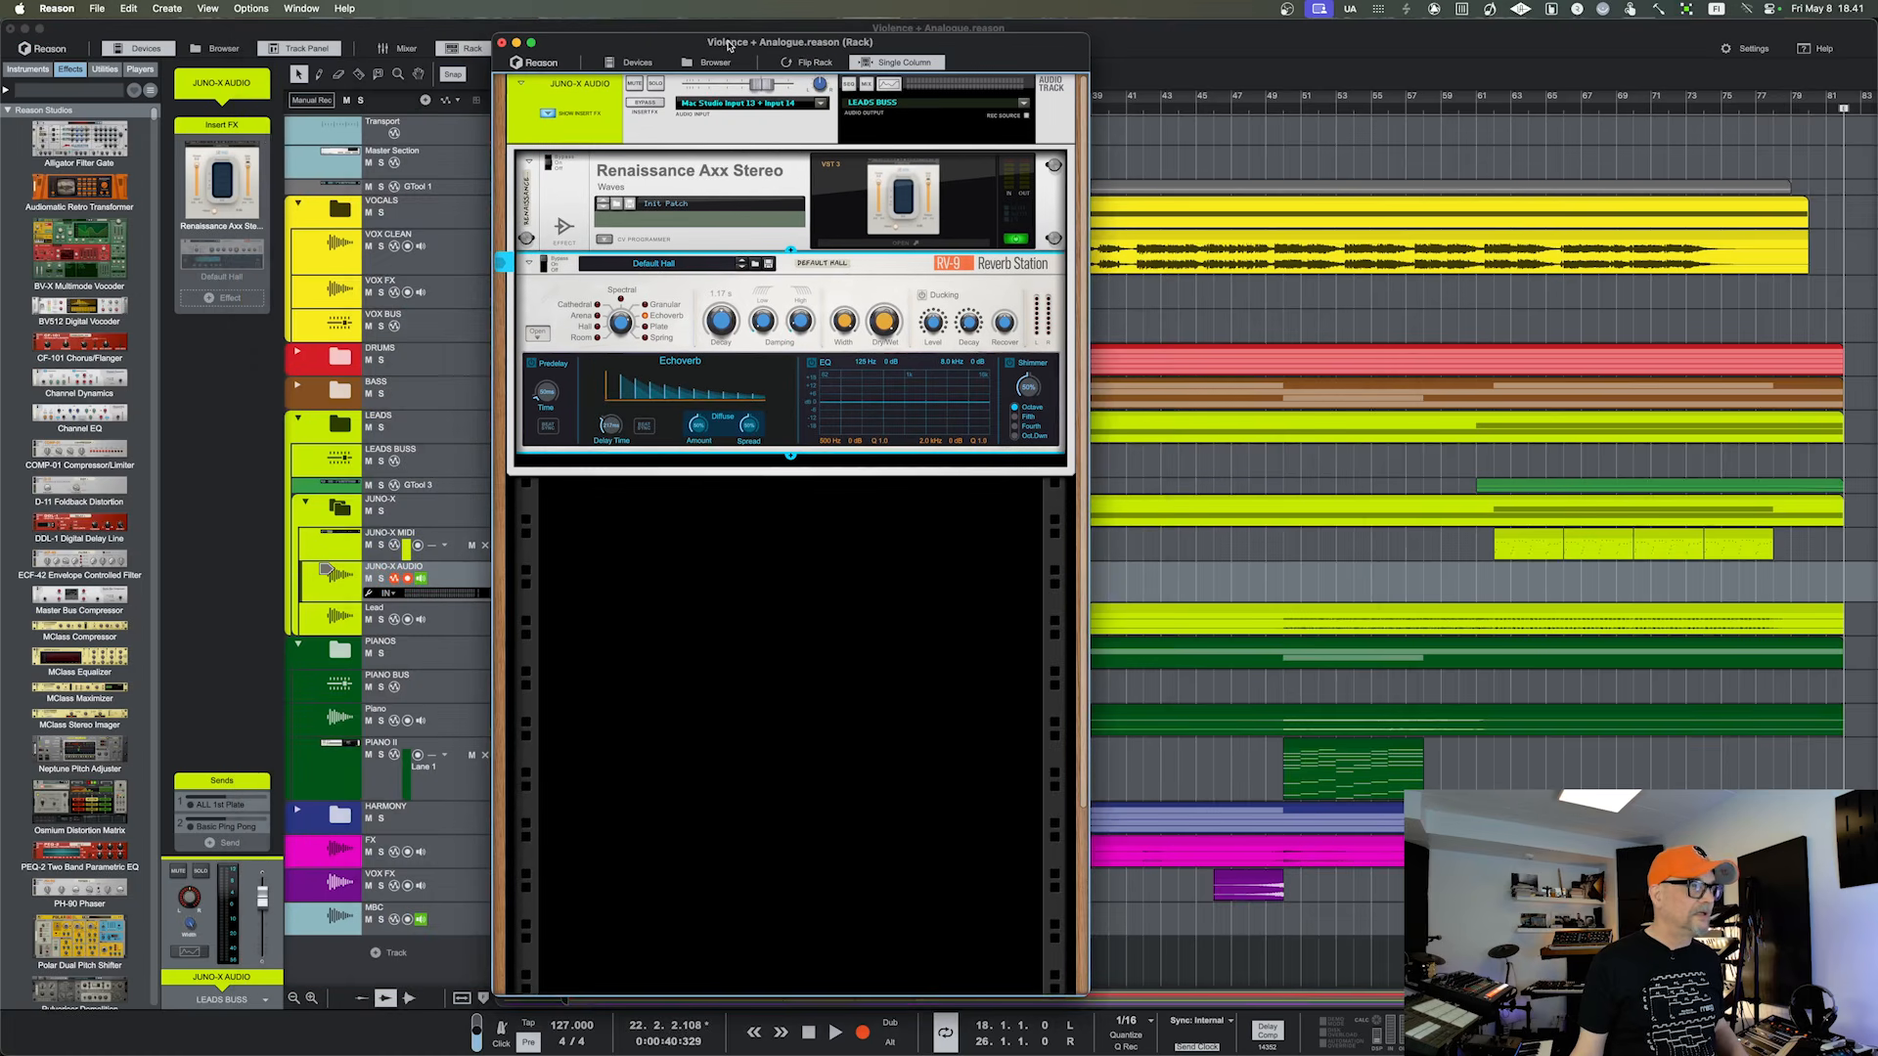
{"action": "left_click", "coordinate": [188, 279]}
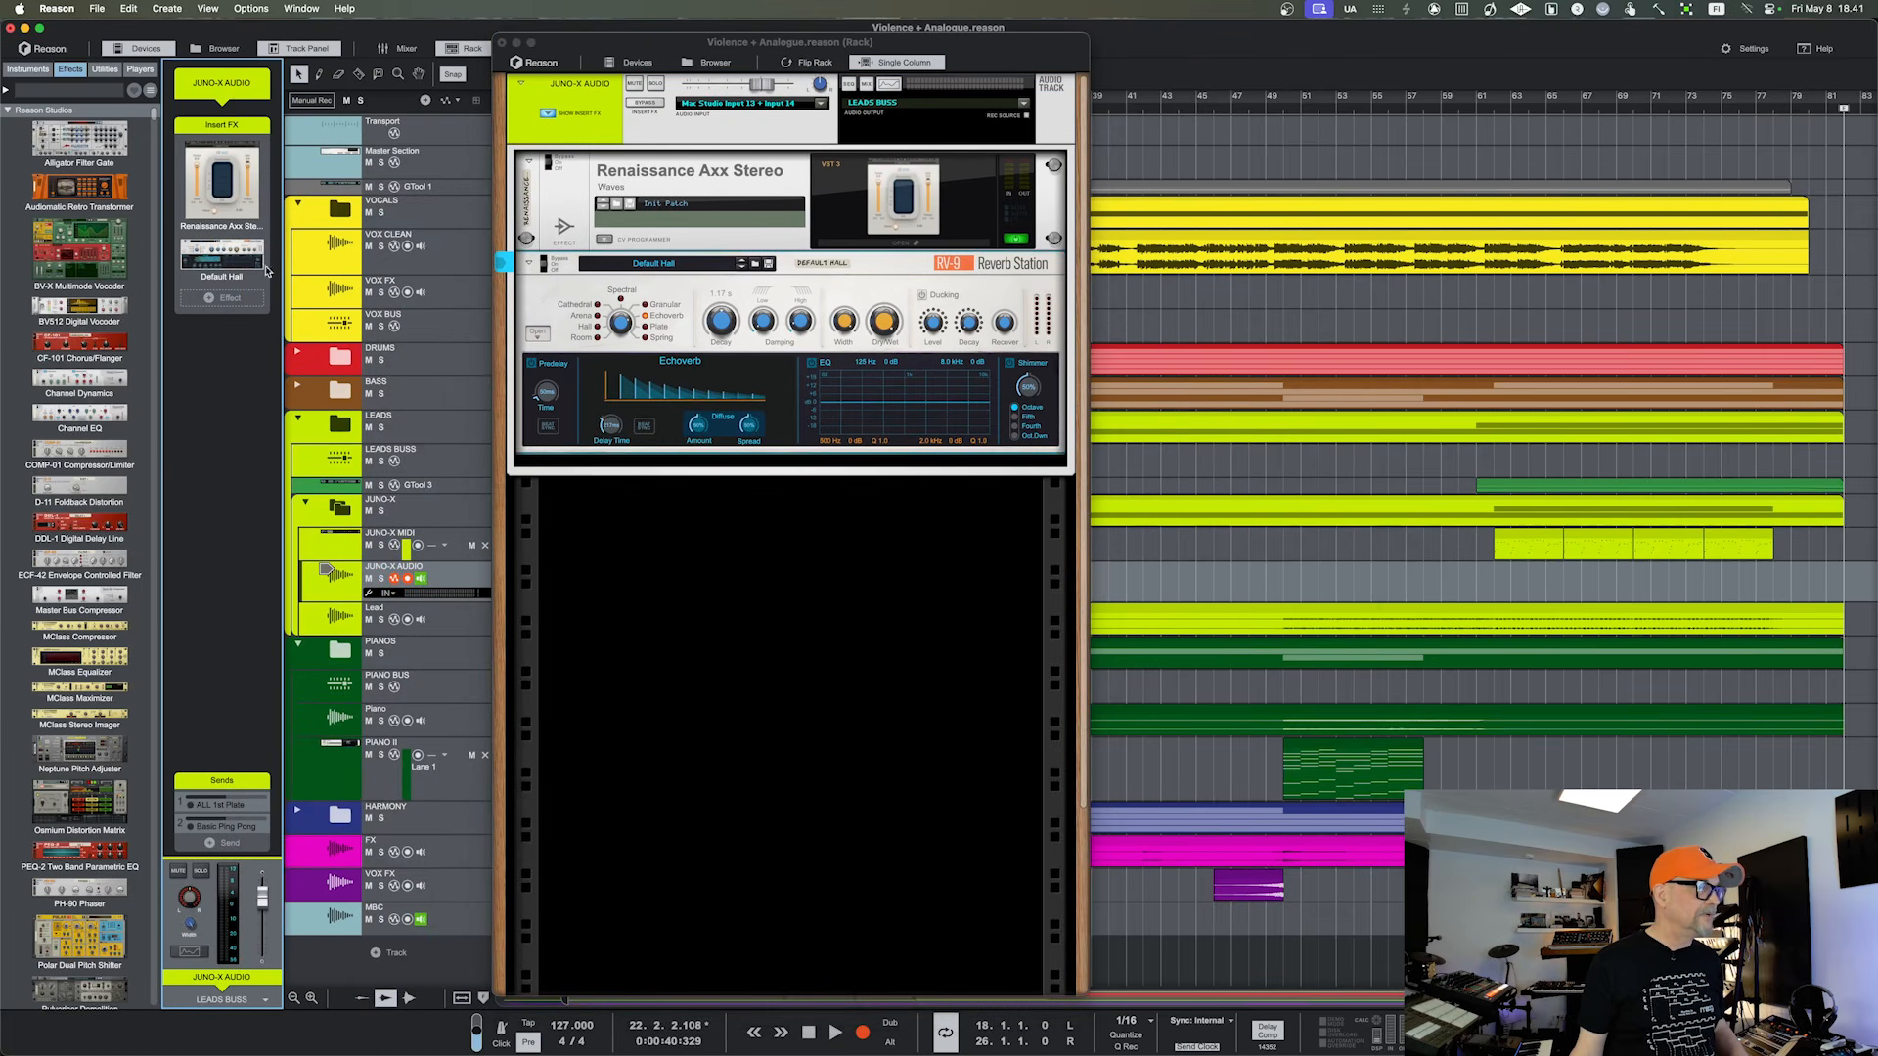
{"action": "left_click_drag", "start_coordinate": [686, 42], "coordinate": [728, 27]}
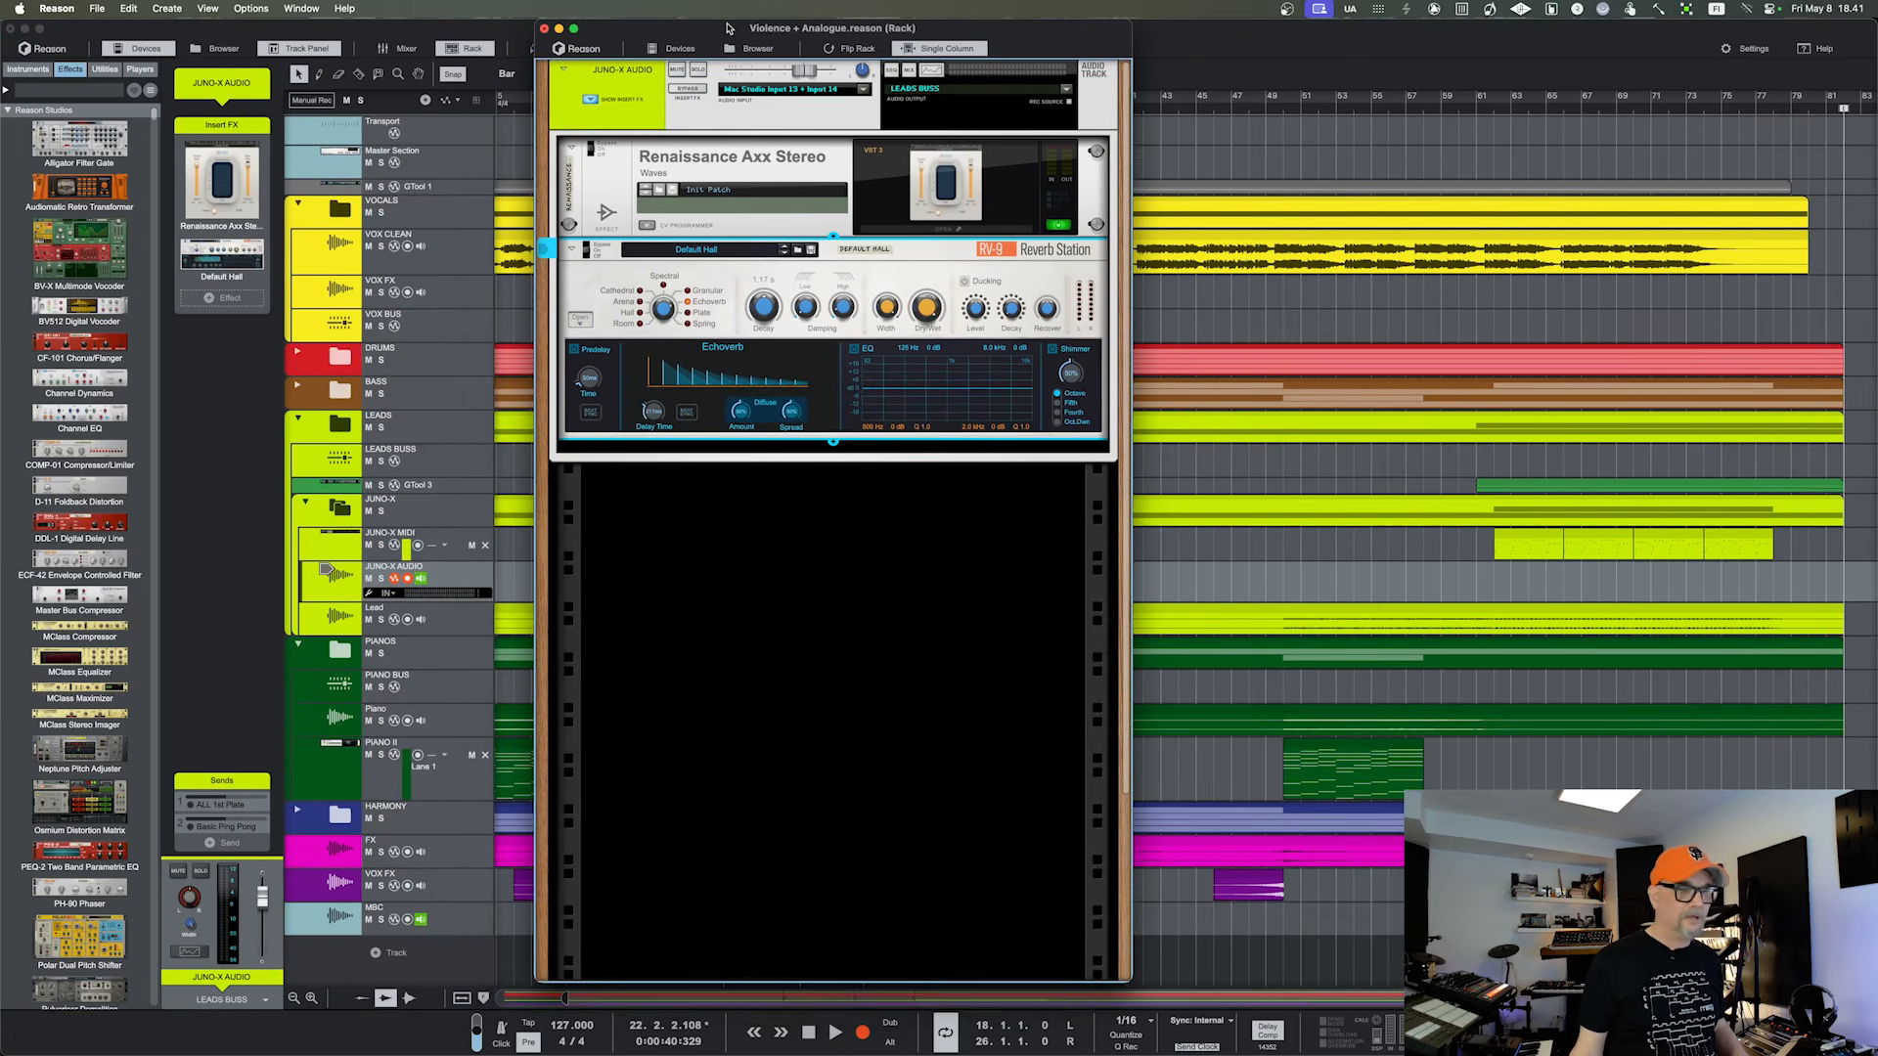
Reopen the patch browser from the reverb's insert slot, separate it from the rack window to view the list, and close it
{"action": "mouse_move", "coordinate": [228, 235]}
{"action": "mouse_move", "coordinate": [220, 271]}
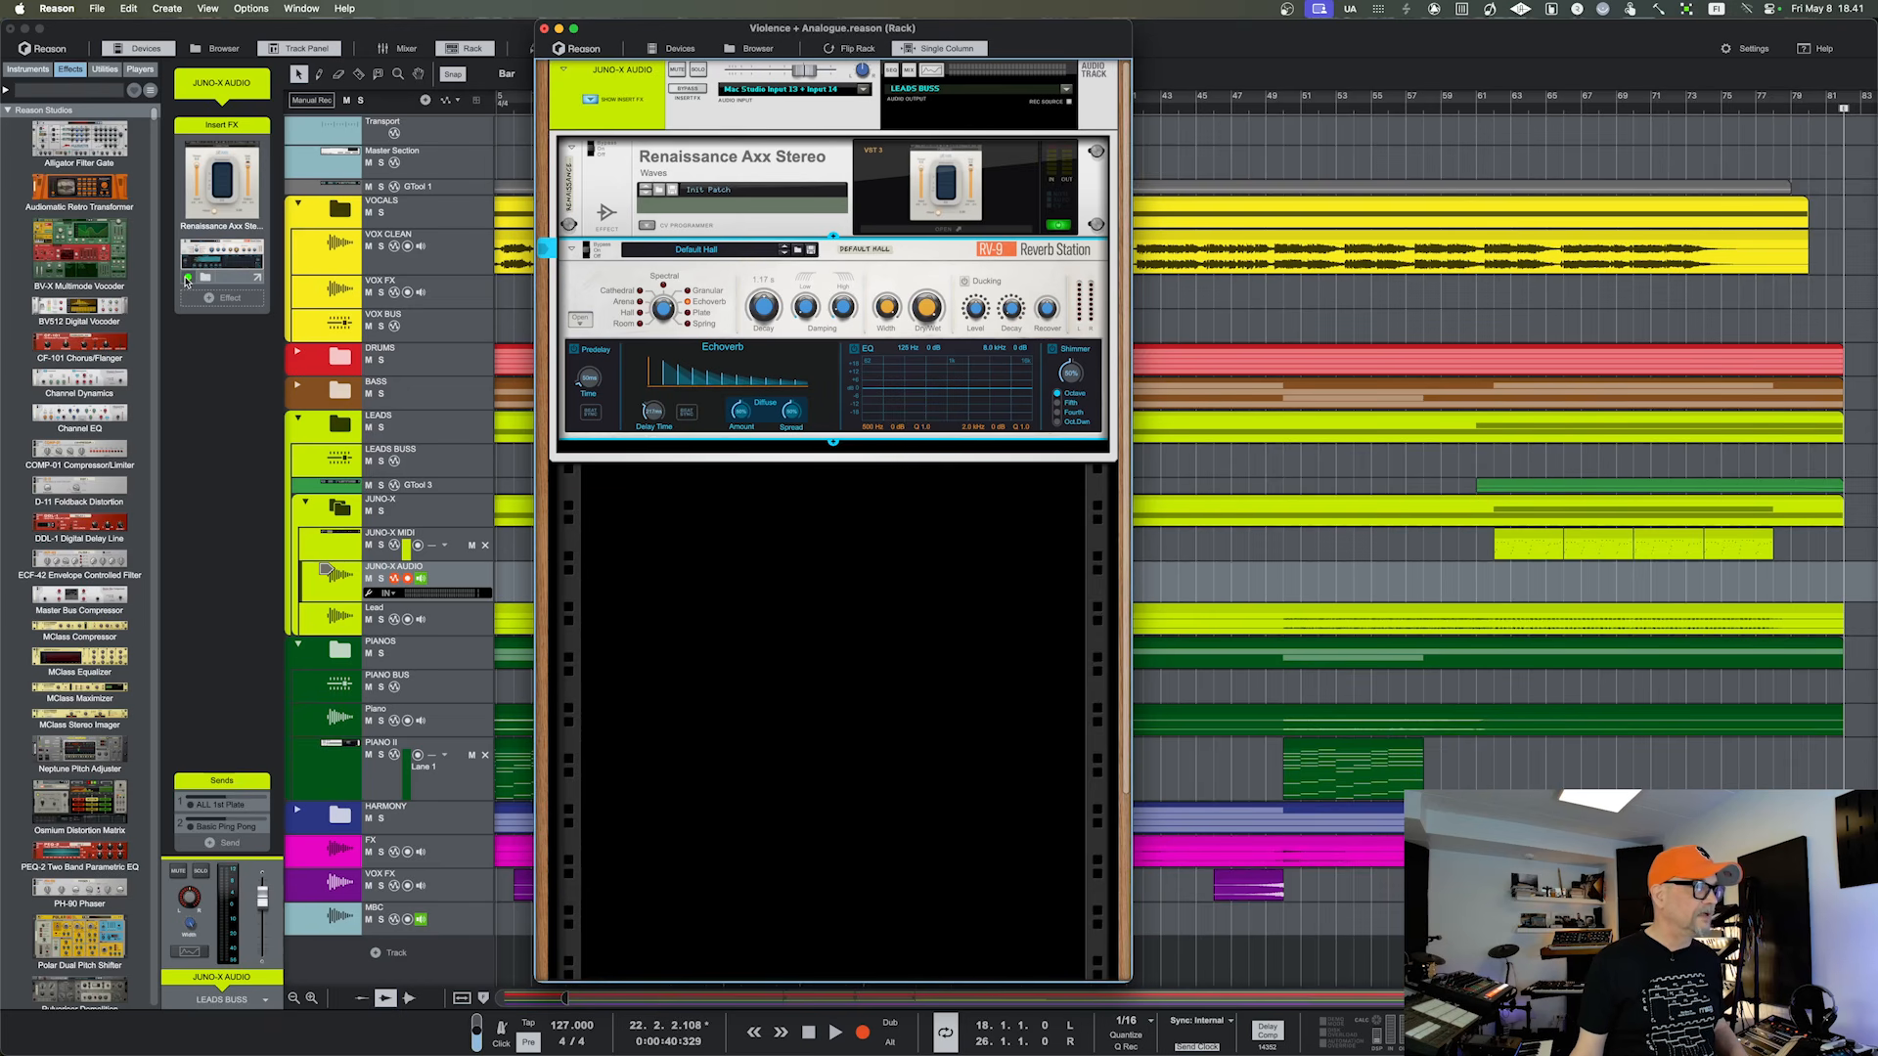
{"action": "left_click", "coordinate": [203, 279]}
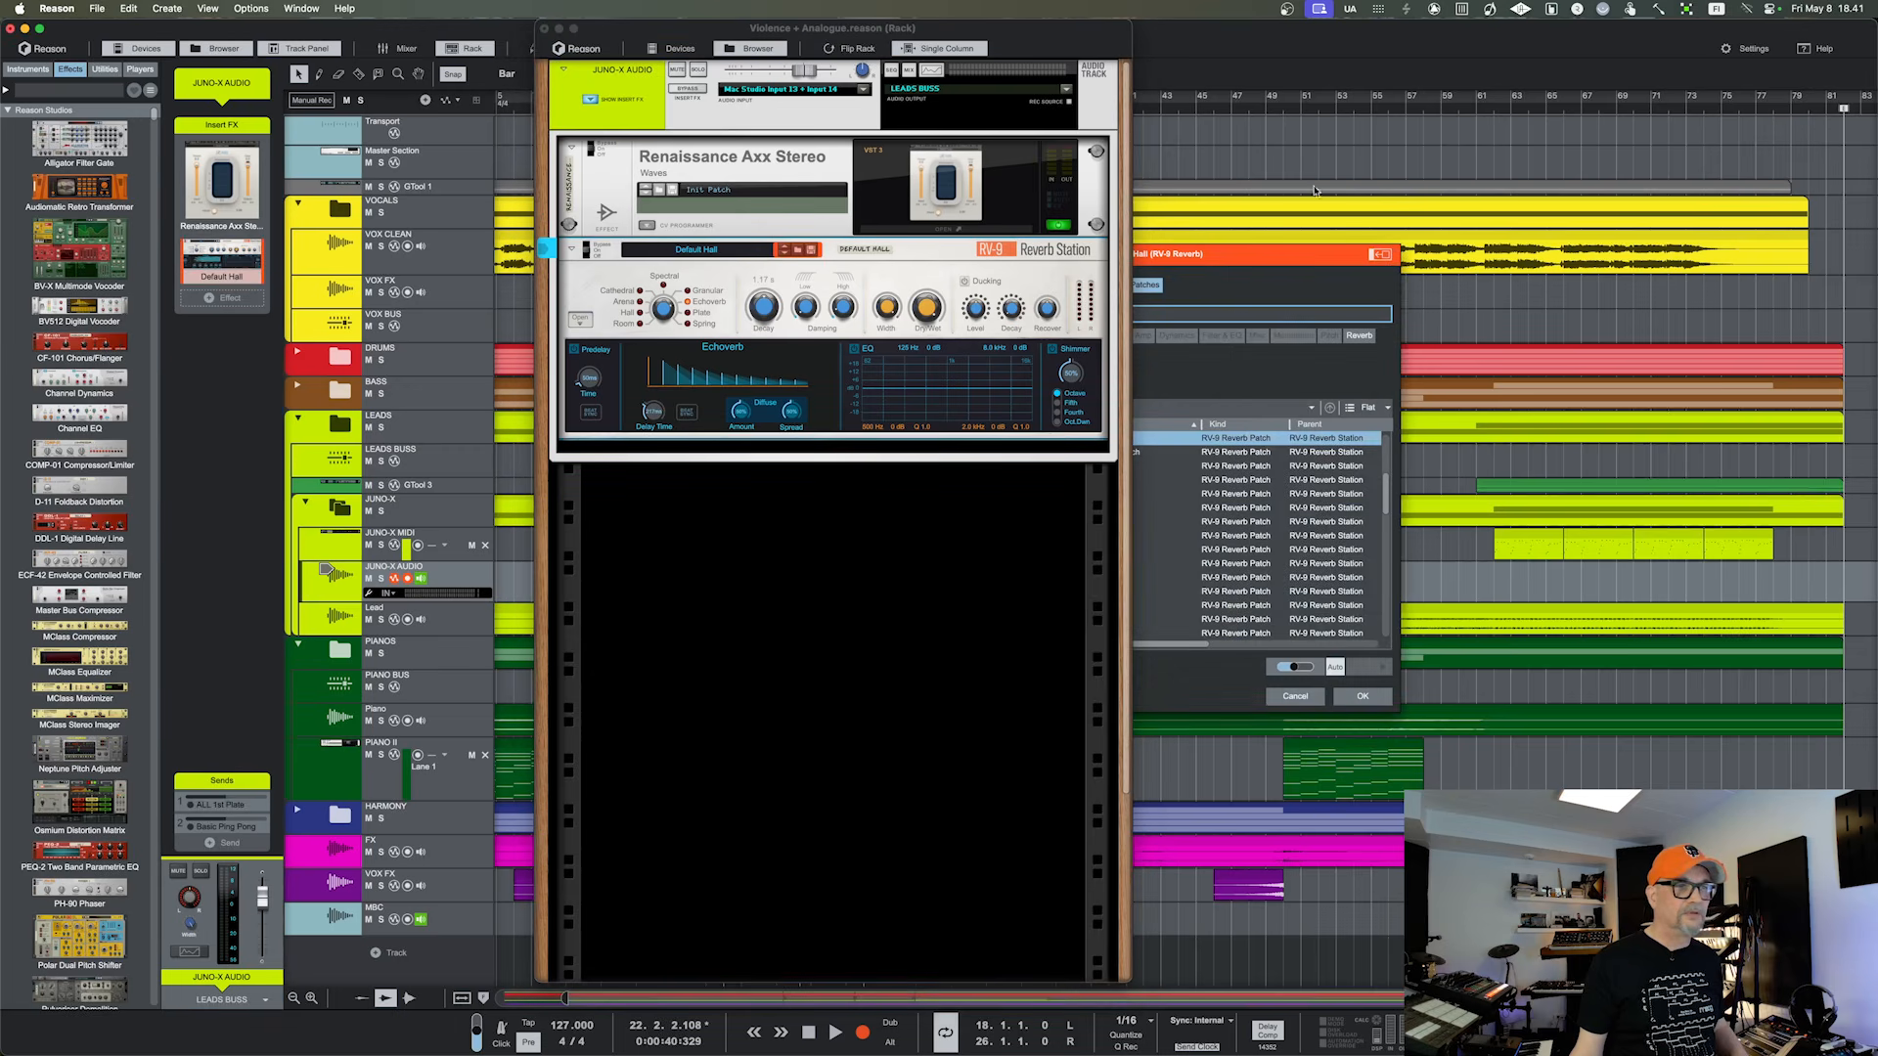
{"action": "left_click_drag", "start_coordinate": [1284, 246], "coordinate": [774, 260]}
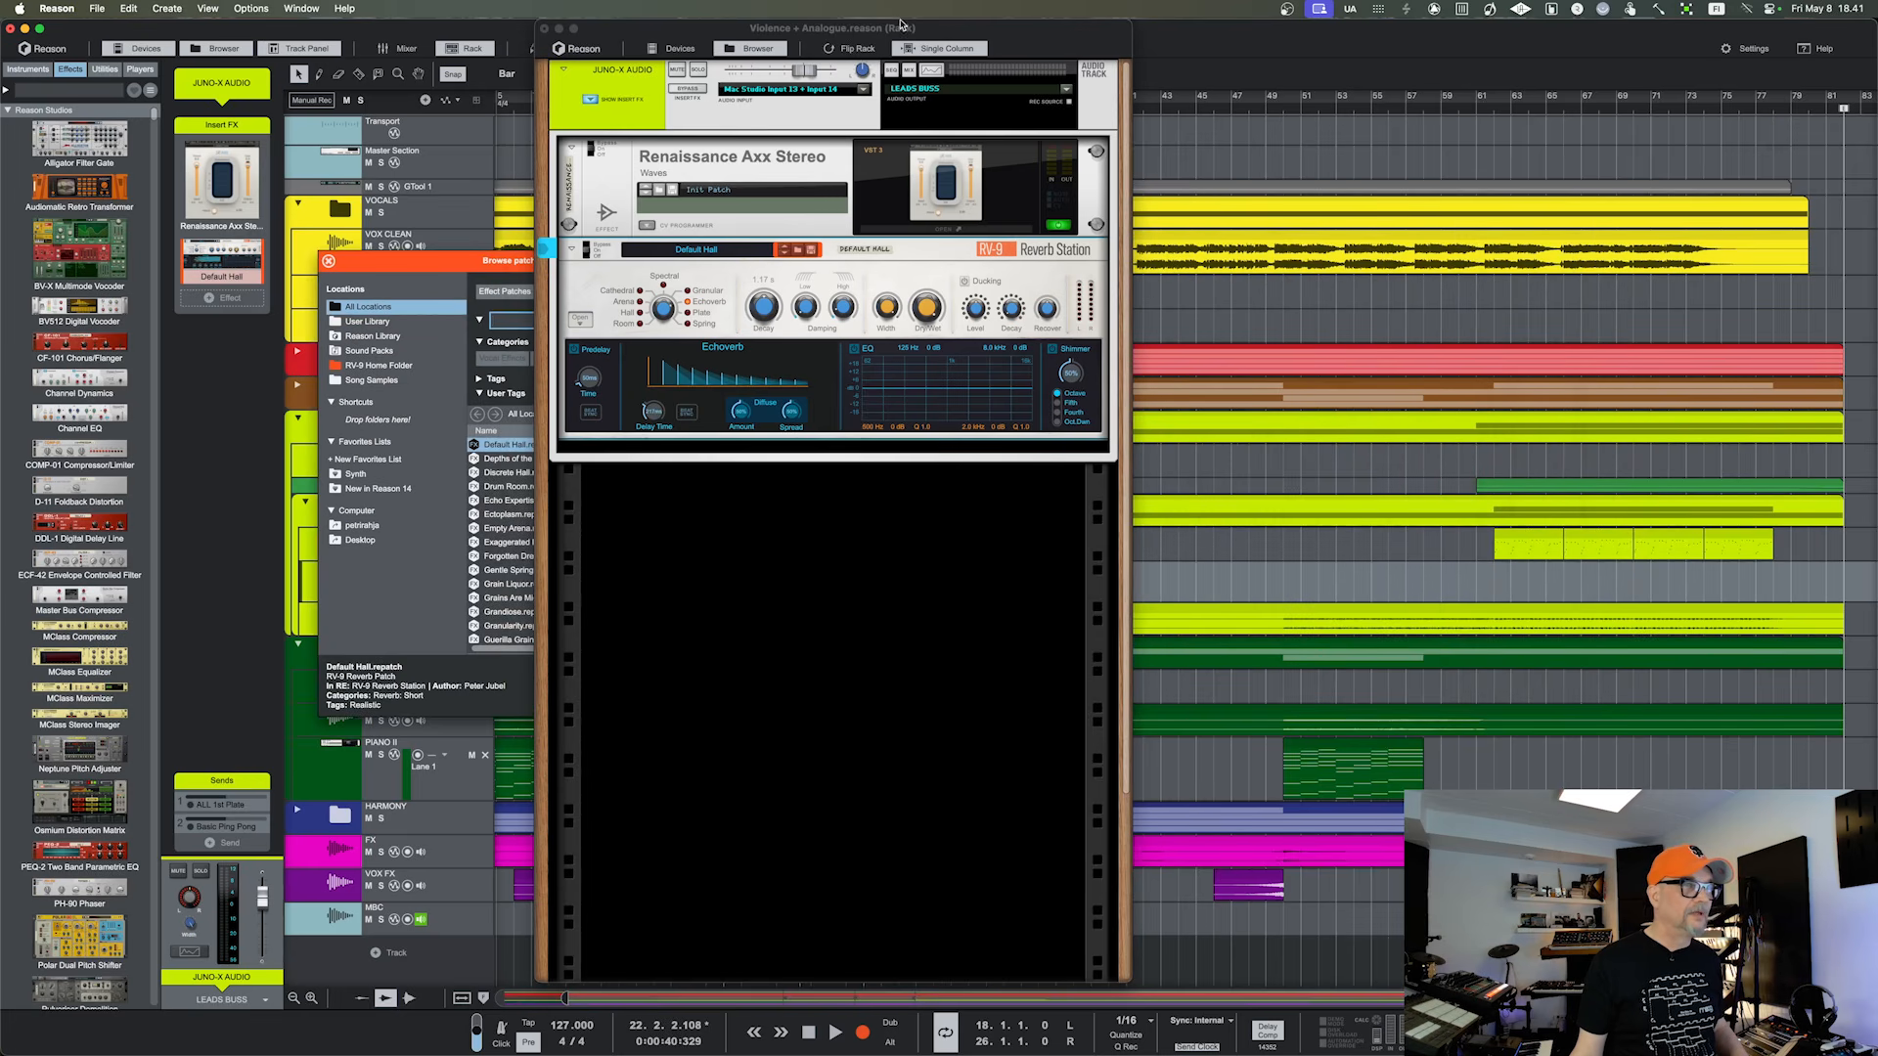
{"action": "left_click_drag", "start_coordinate": [898, 35], "coordinate": [1124, 63]}
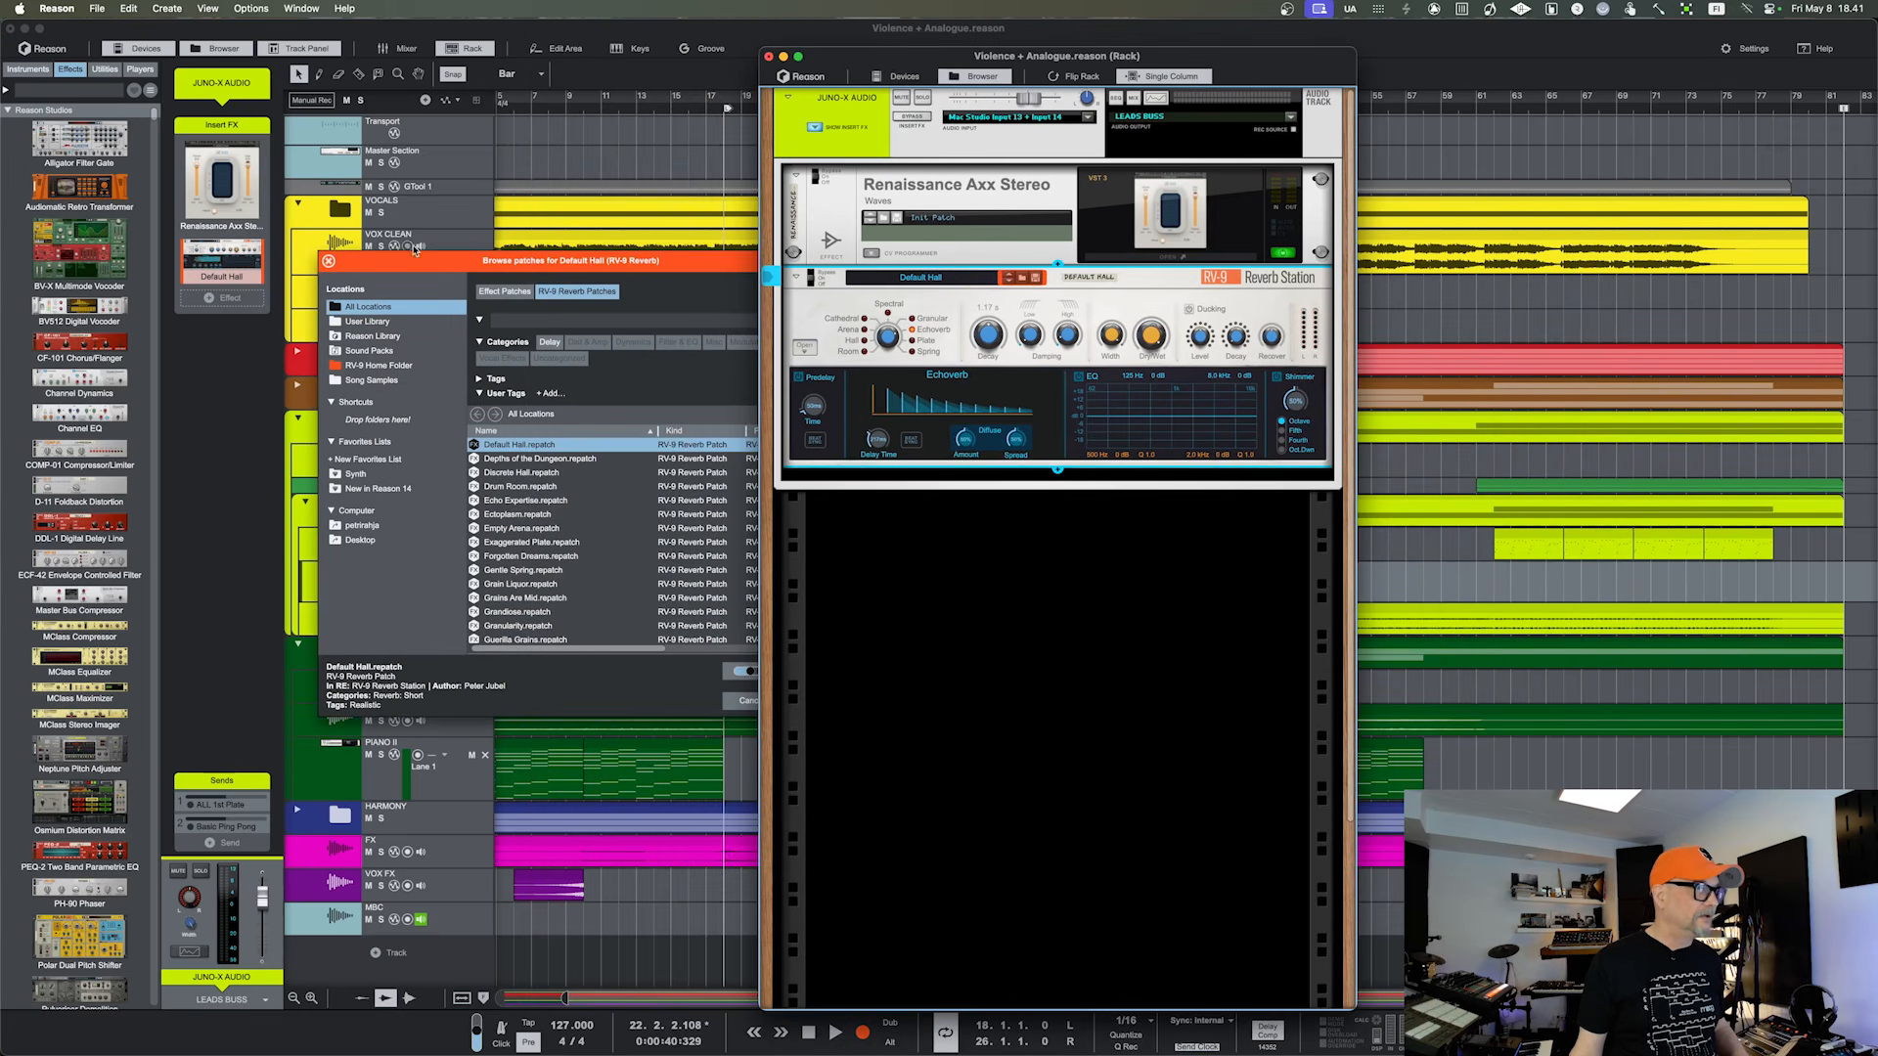
{"action": "left_click", "coordinate": [381, 259]}
{"action": "left_click", "coordinate": [328, 261]}
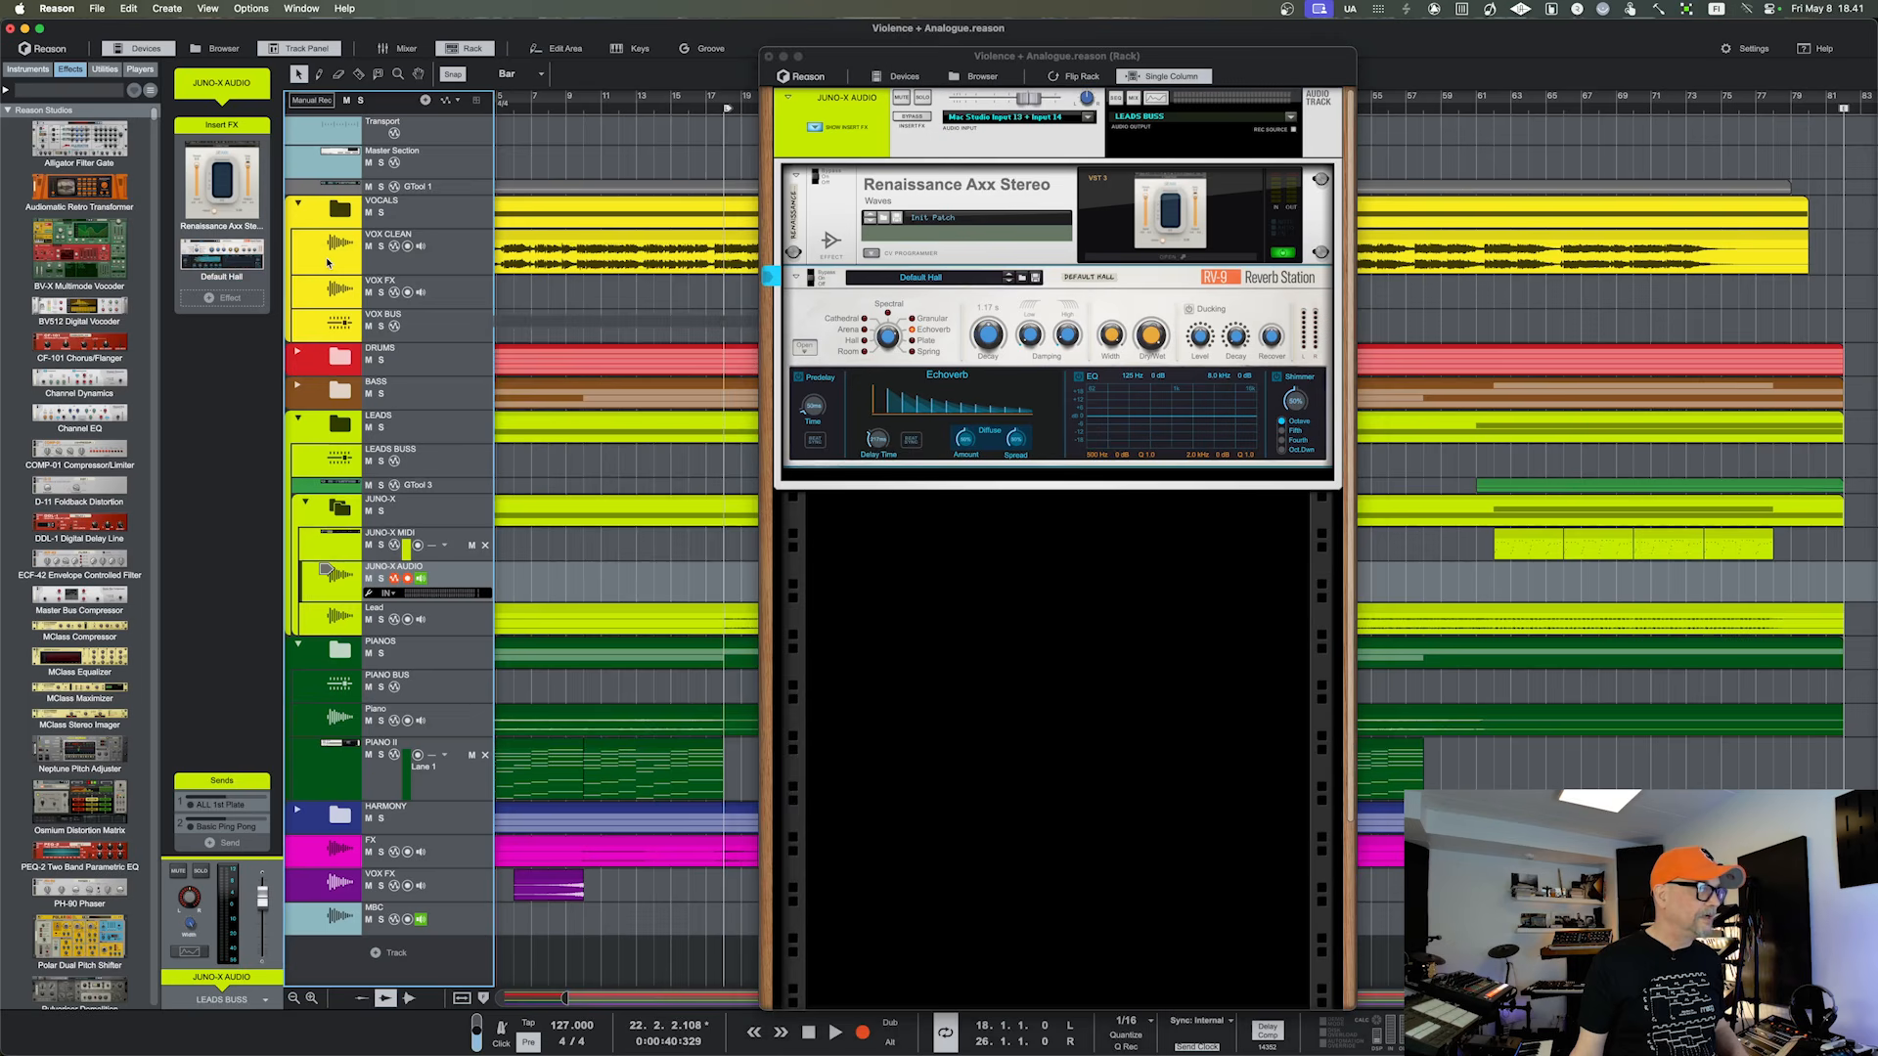
Bypass the RV-9 reverb insert on JUNO-X AUDIO and move the rack aside to select the first JUNO-X MIDI clip
{"action": "left_click", "coordinate": [191, 277]}
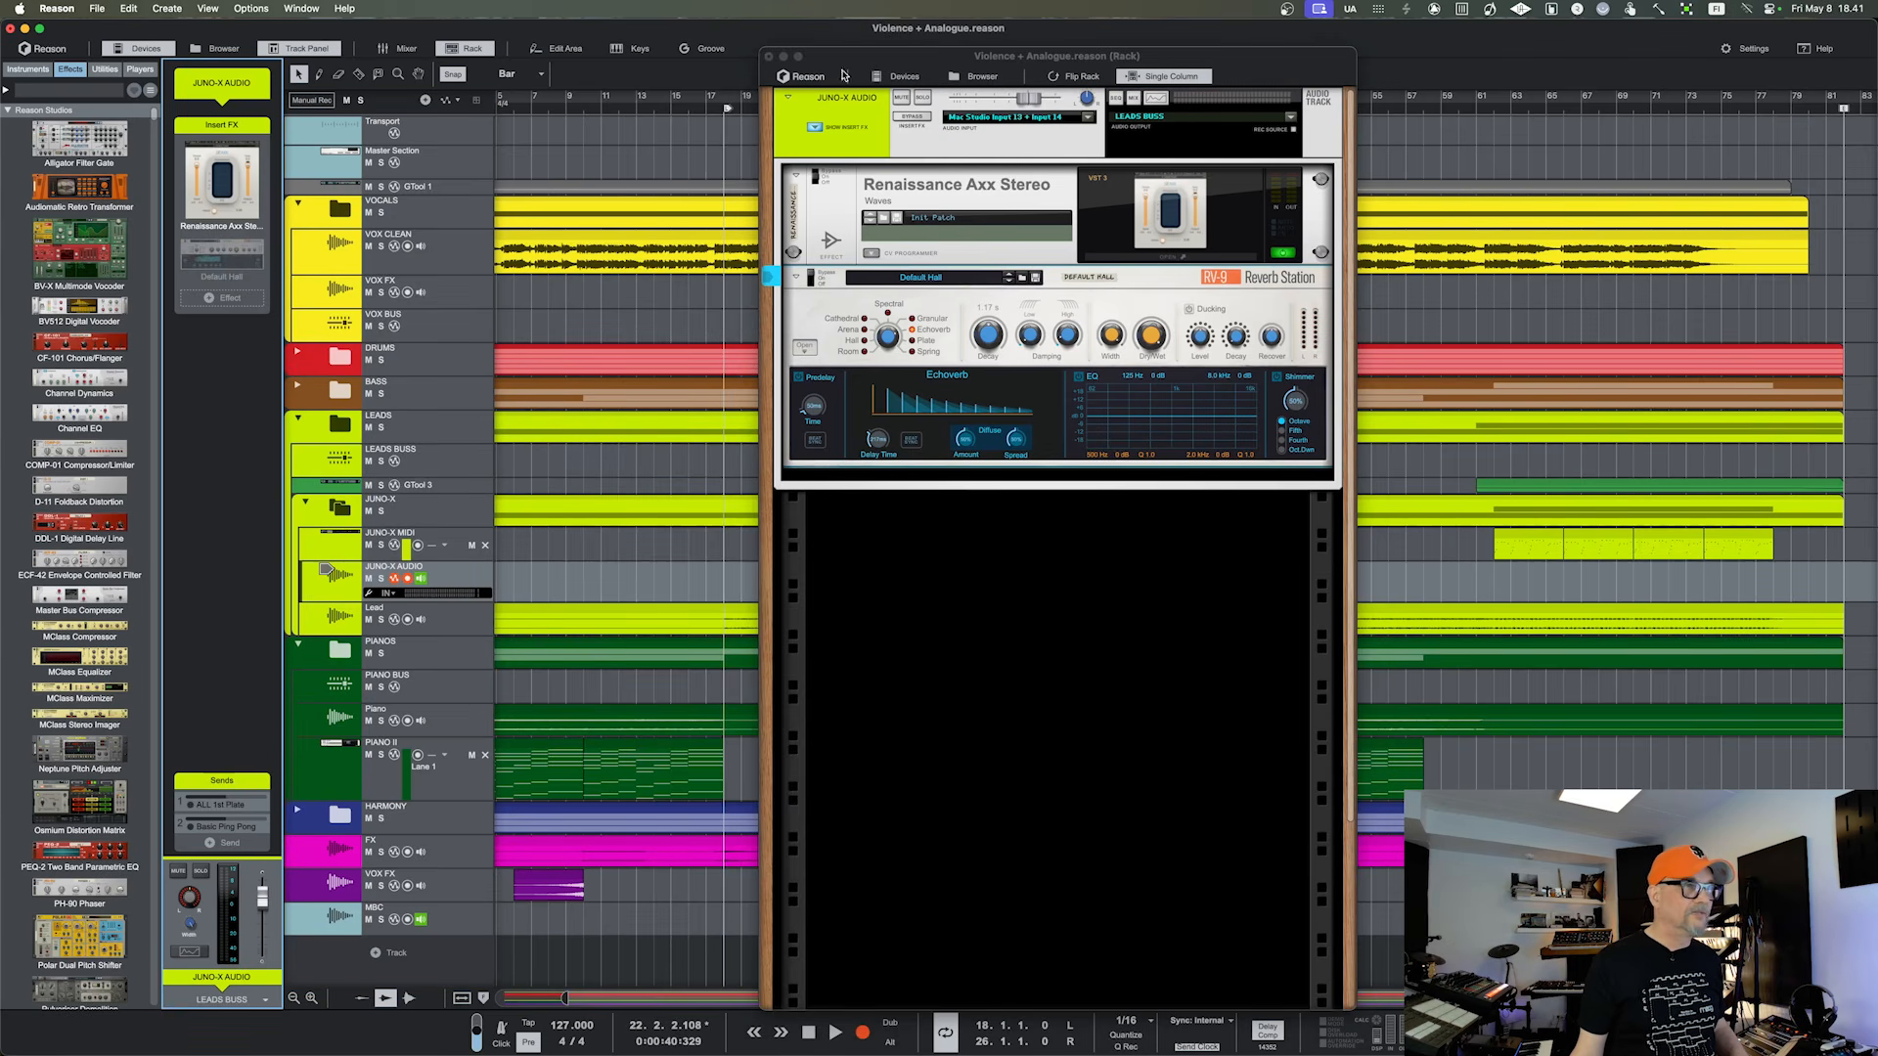
{"action": "left_click_drag", "start_coordinate": [854, 55], "coordinate": [1083, 12]}
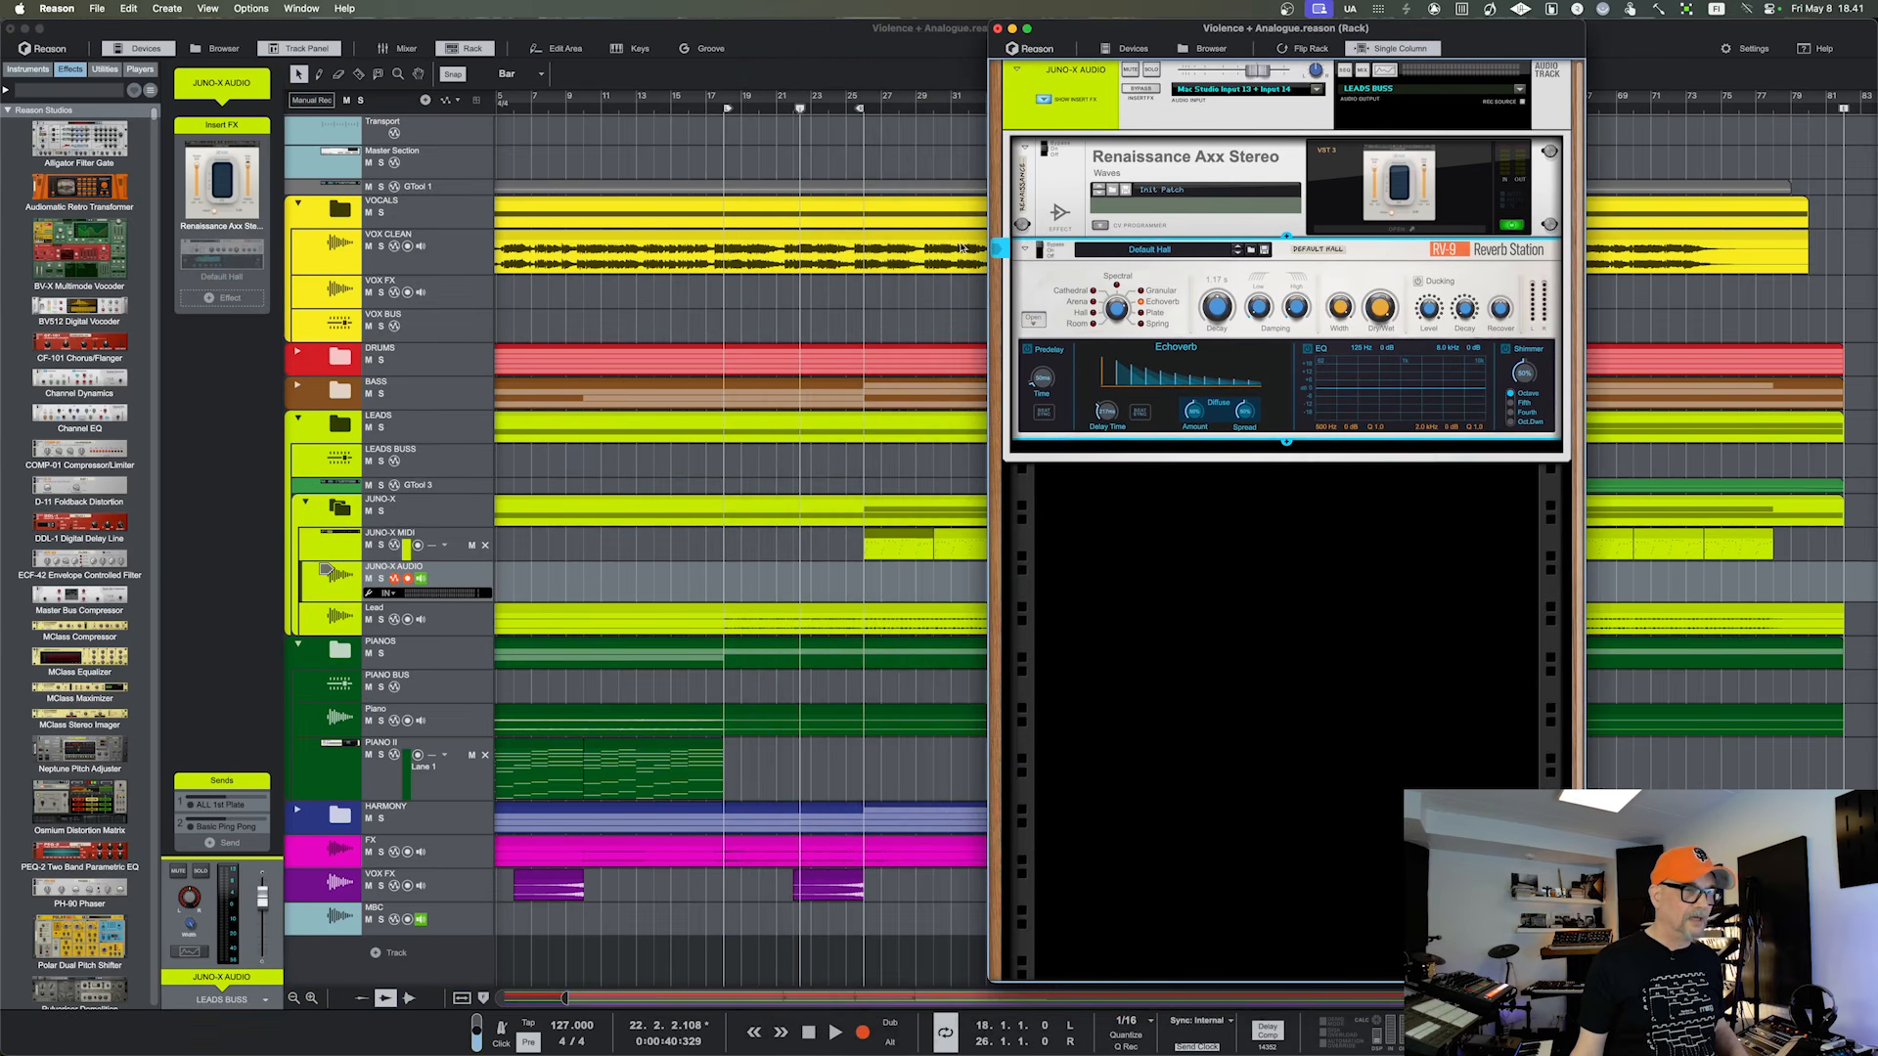
{"action": "left_click", "coordinate": [909, 535]}
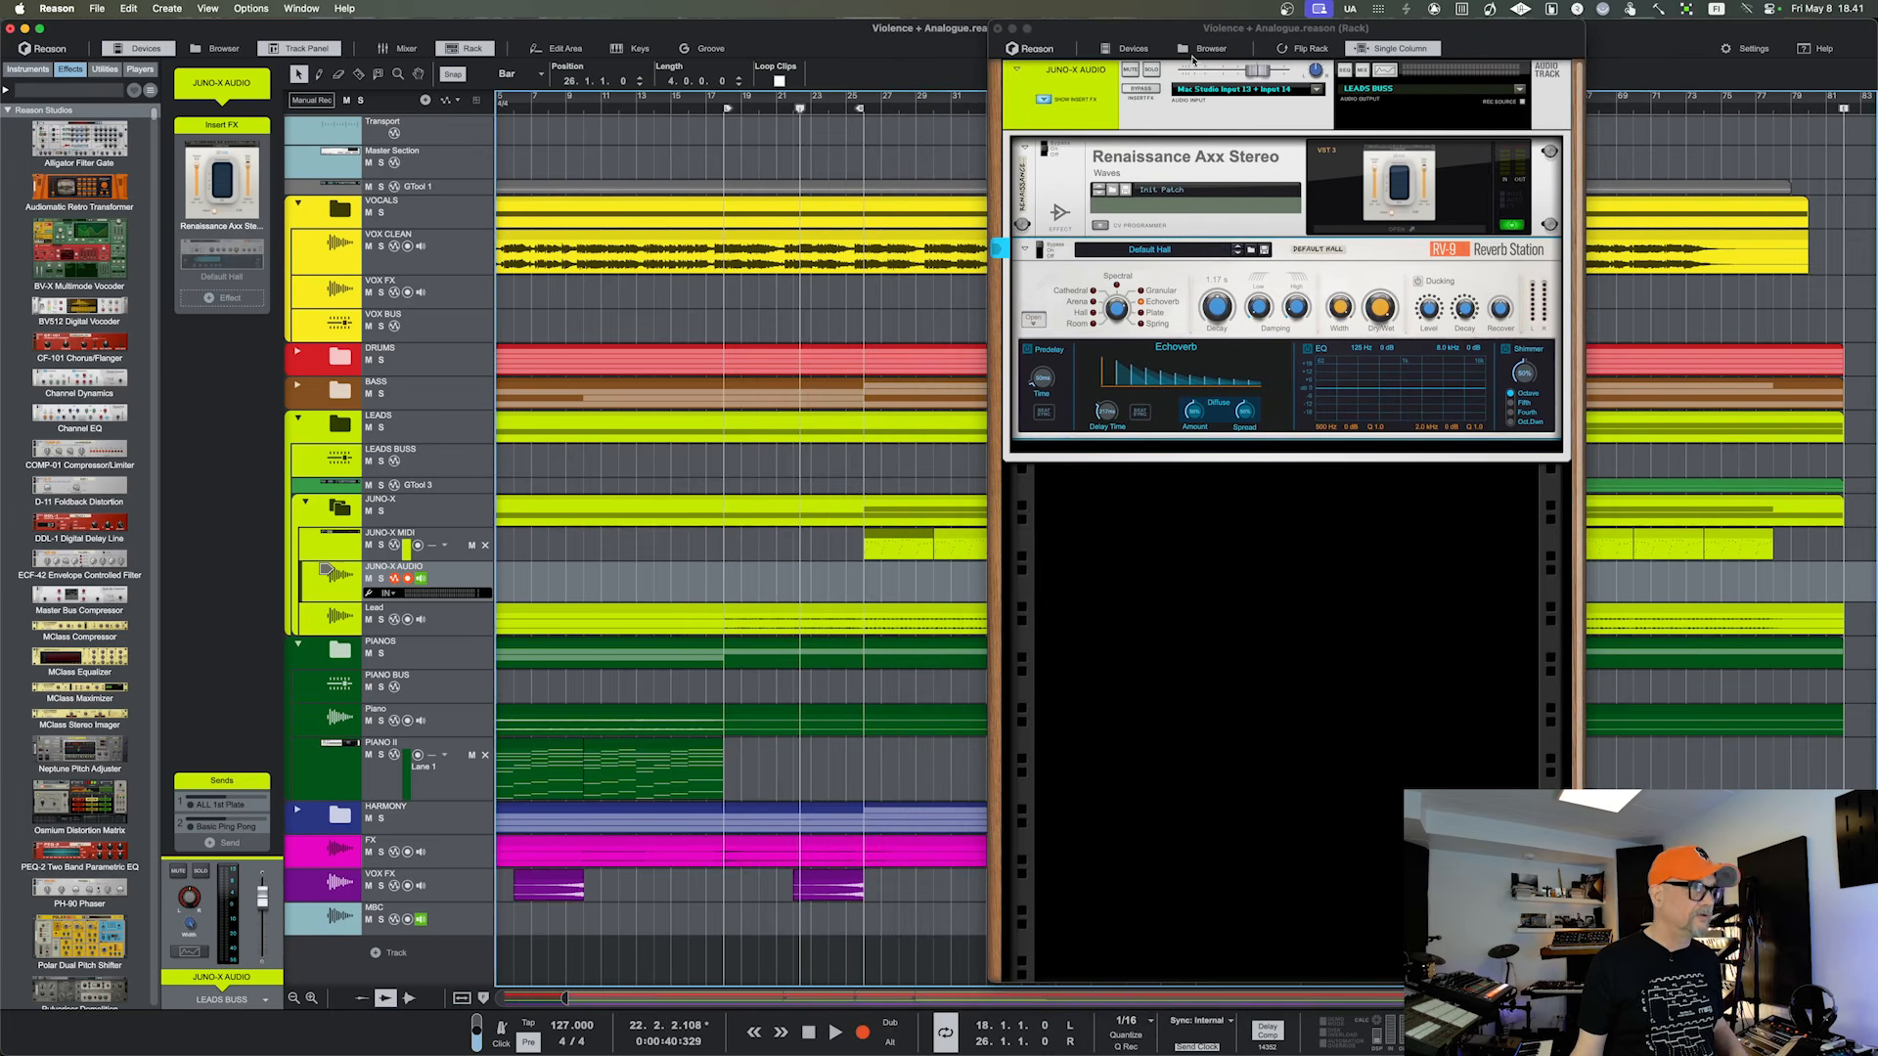
{"action": "left_click_drag", "start_coordinate": [1196, 29], "coordinate": [1227, 39]}
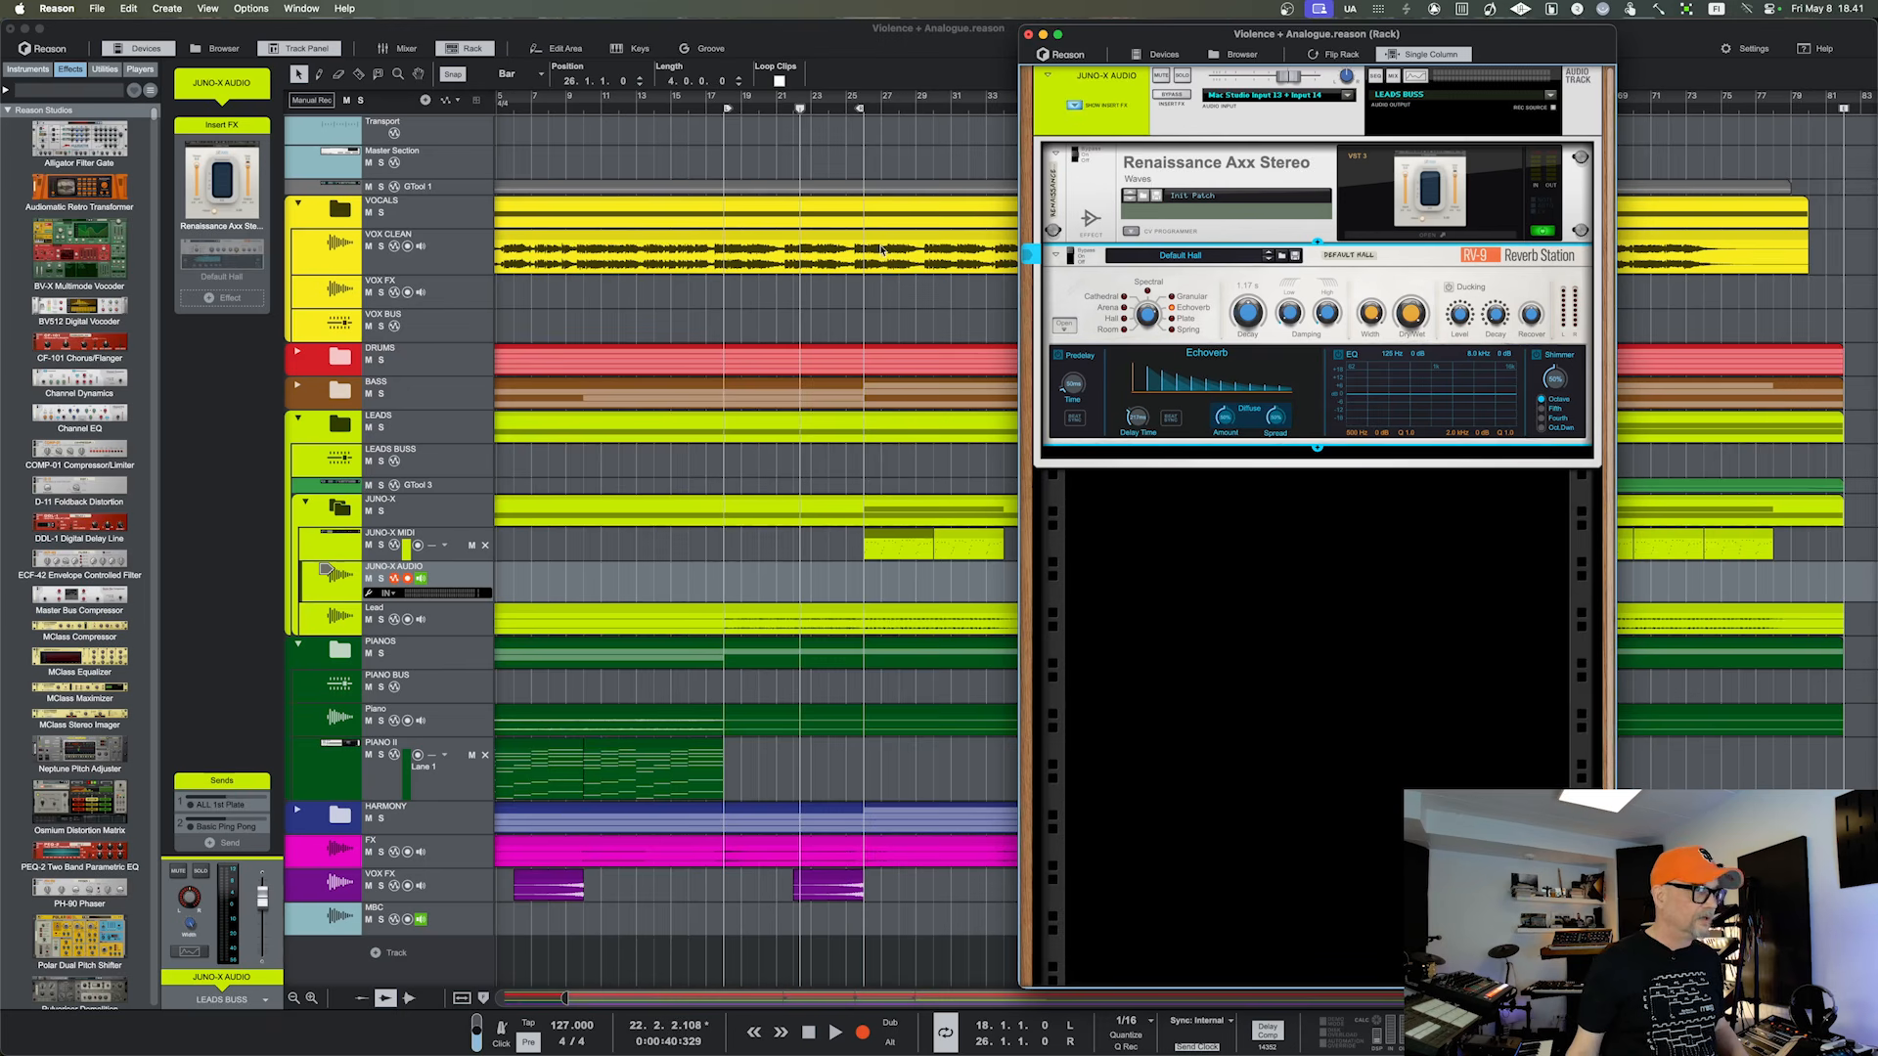
Solo the JUNO-X AUDIO track, play the first JUNO-X MIDI clip as a loop, and stop playback
{"action": "left_click", "coordinate": [328, 580]}
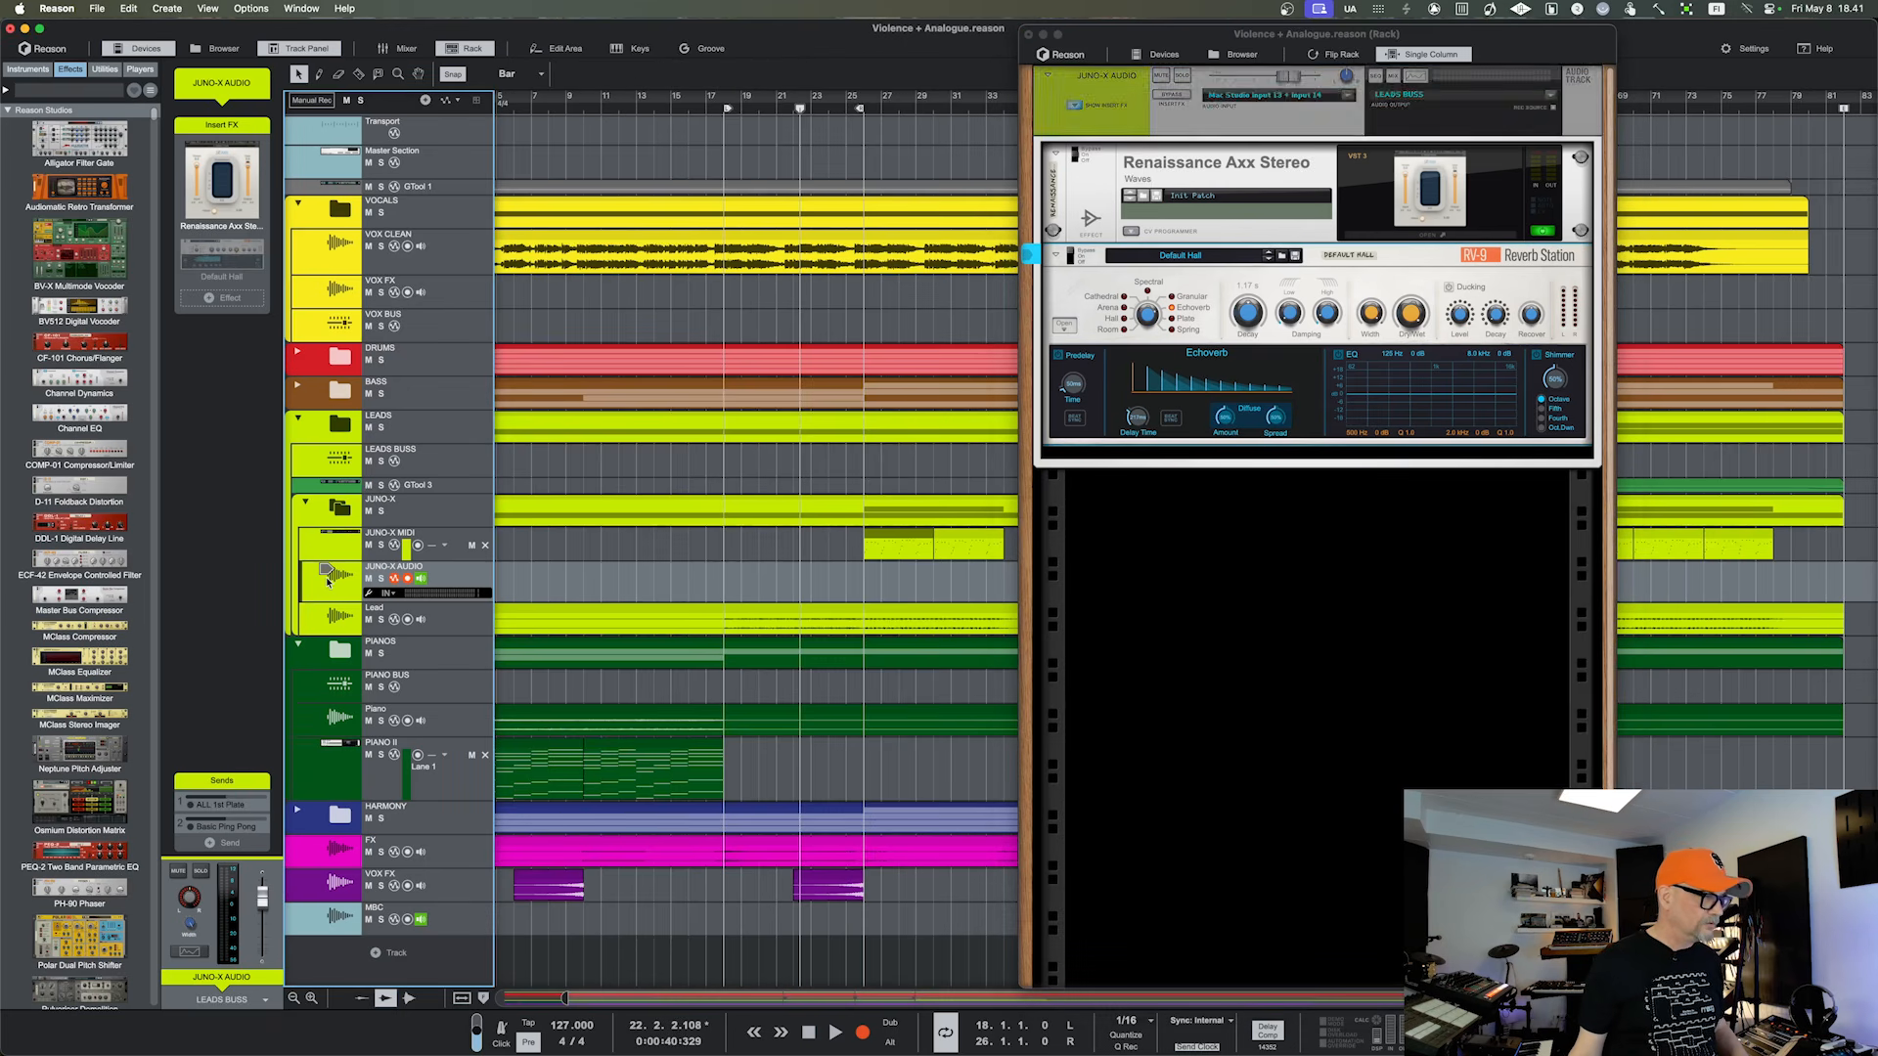
{"action": "left_click", "coordinate": [200, 870]}
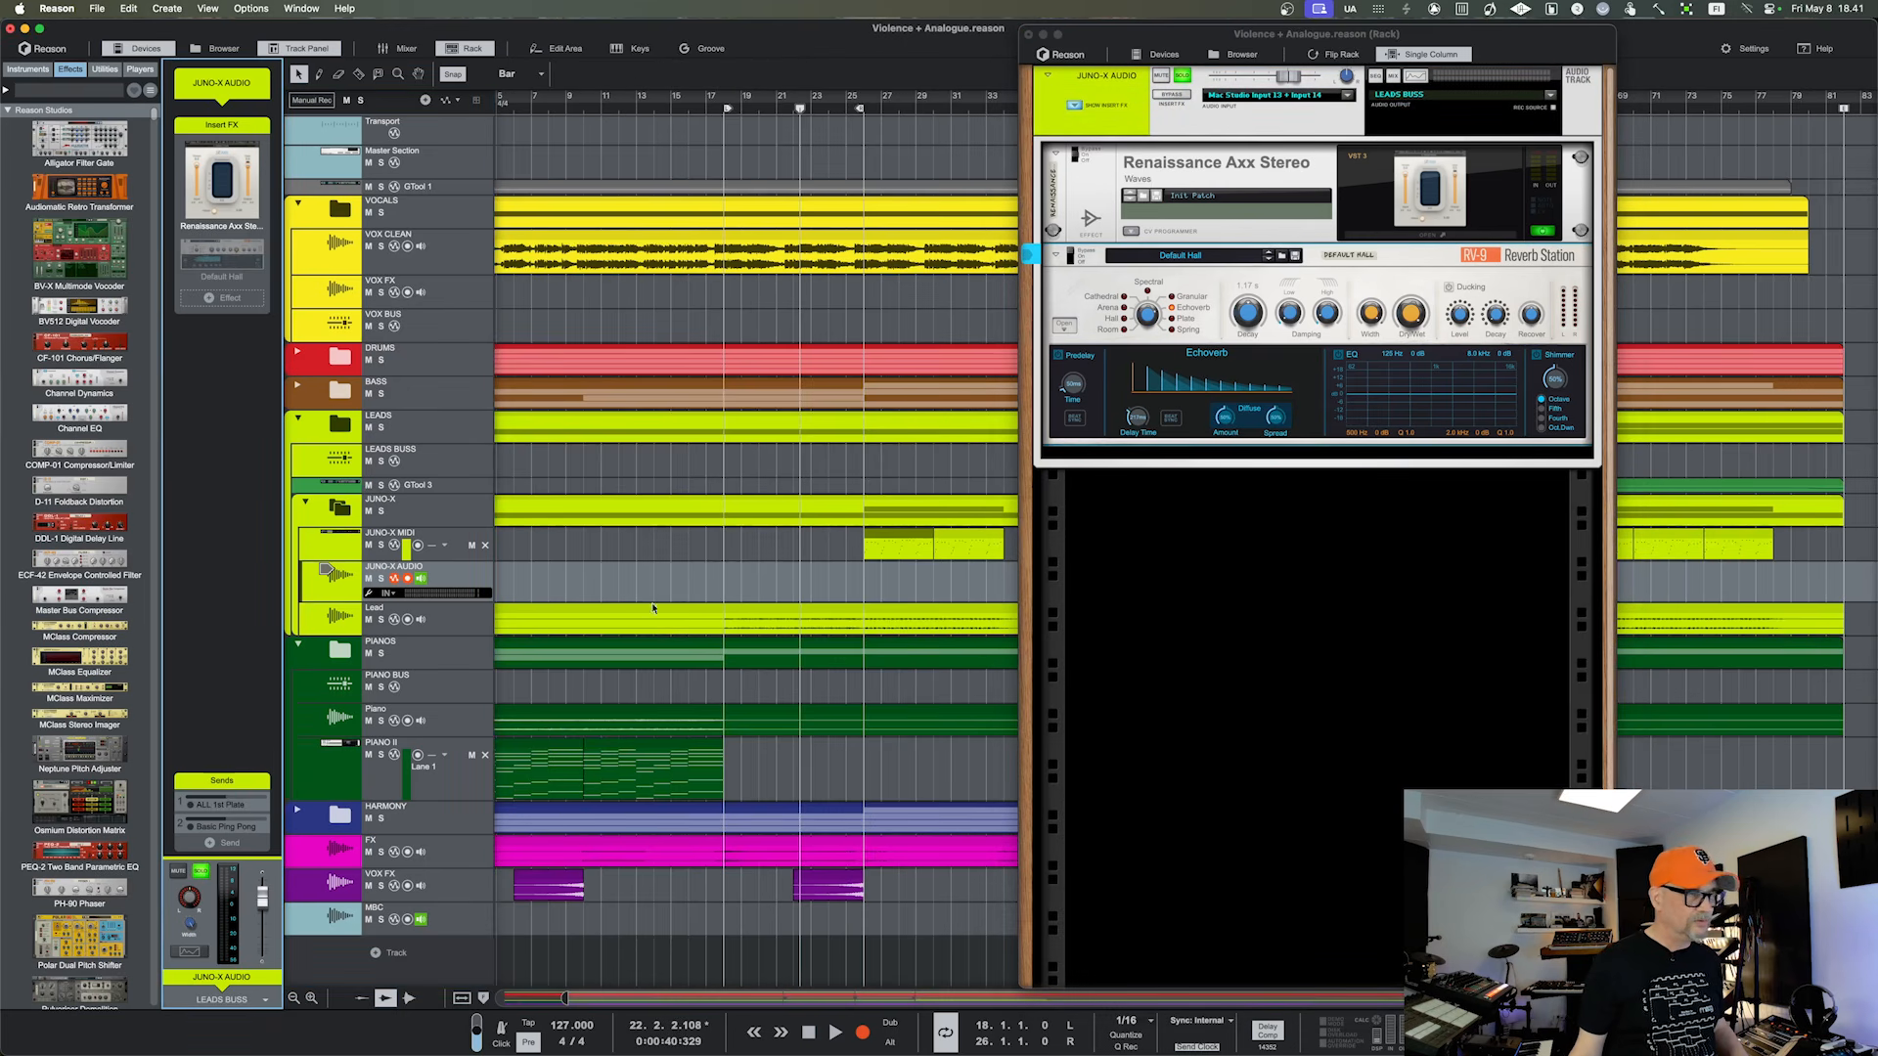
{"action": "left_click", "coordinate": [912, 541]}
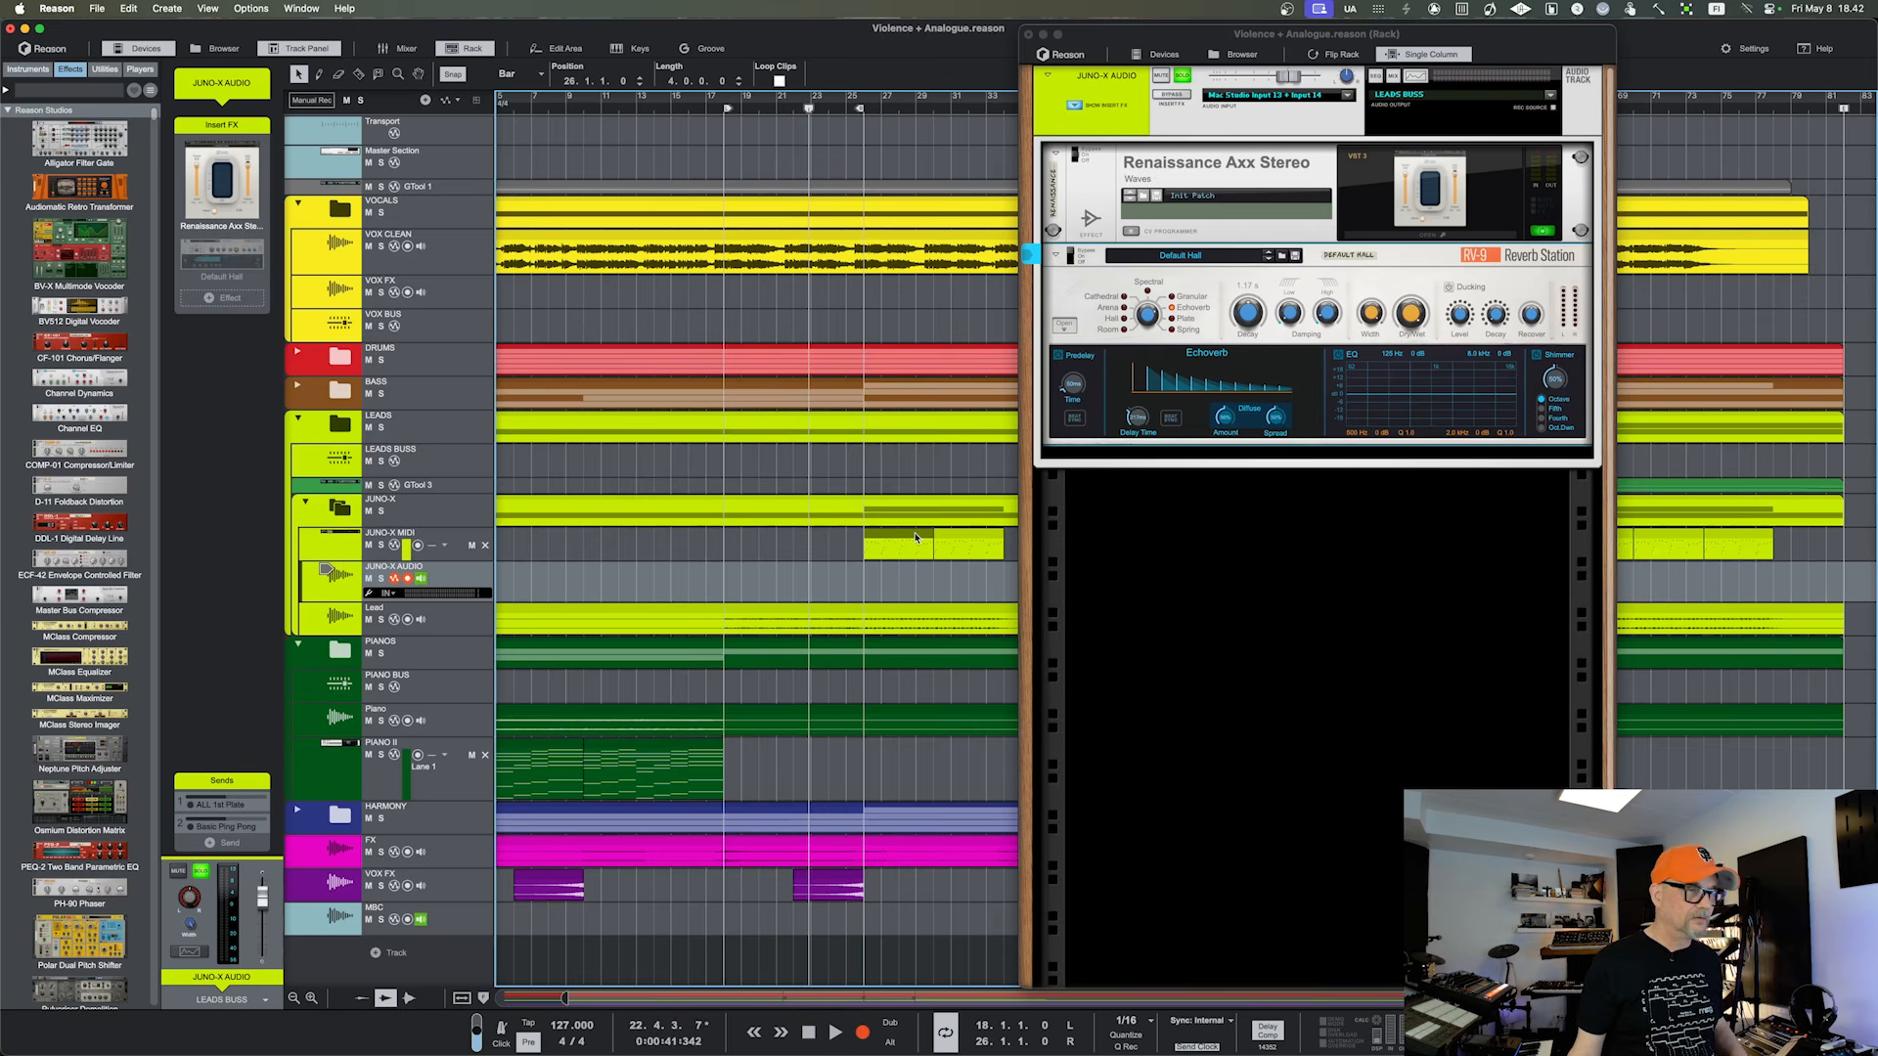
{"action": "key", "text": "p"}
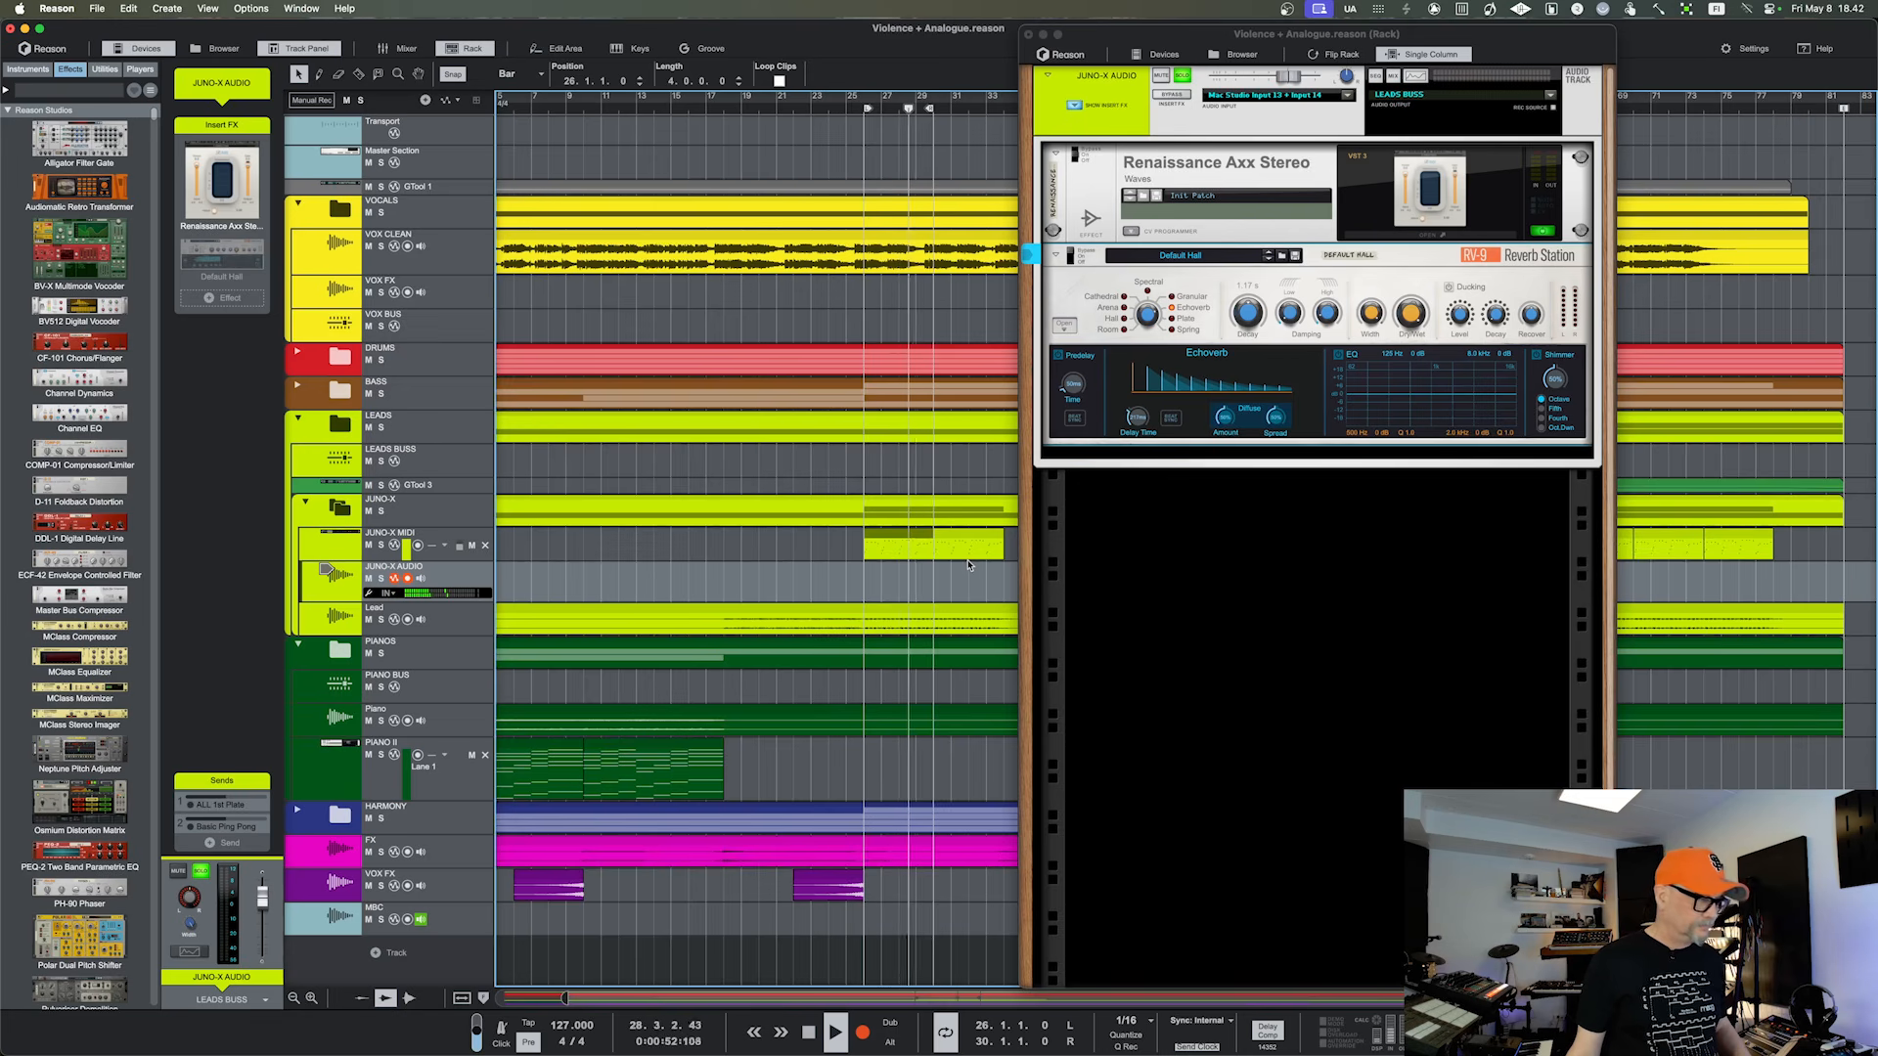
{"action": "key", "text": "space"}
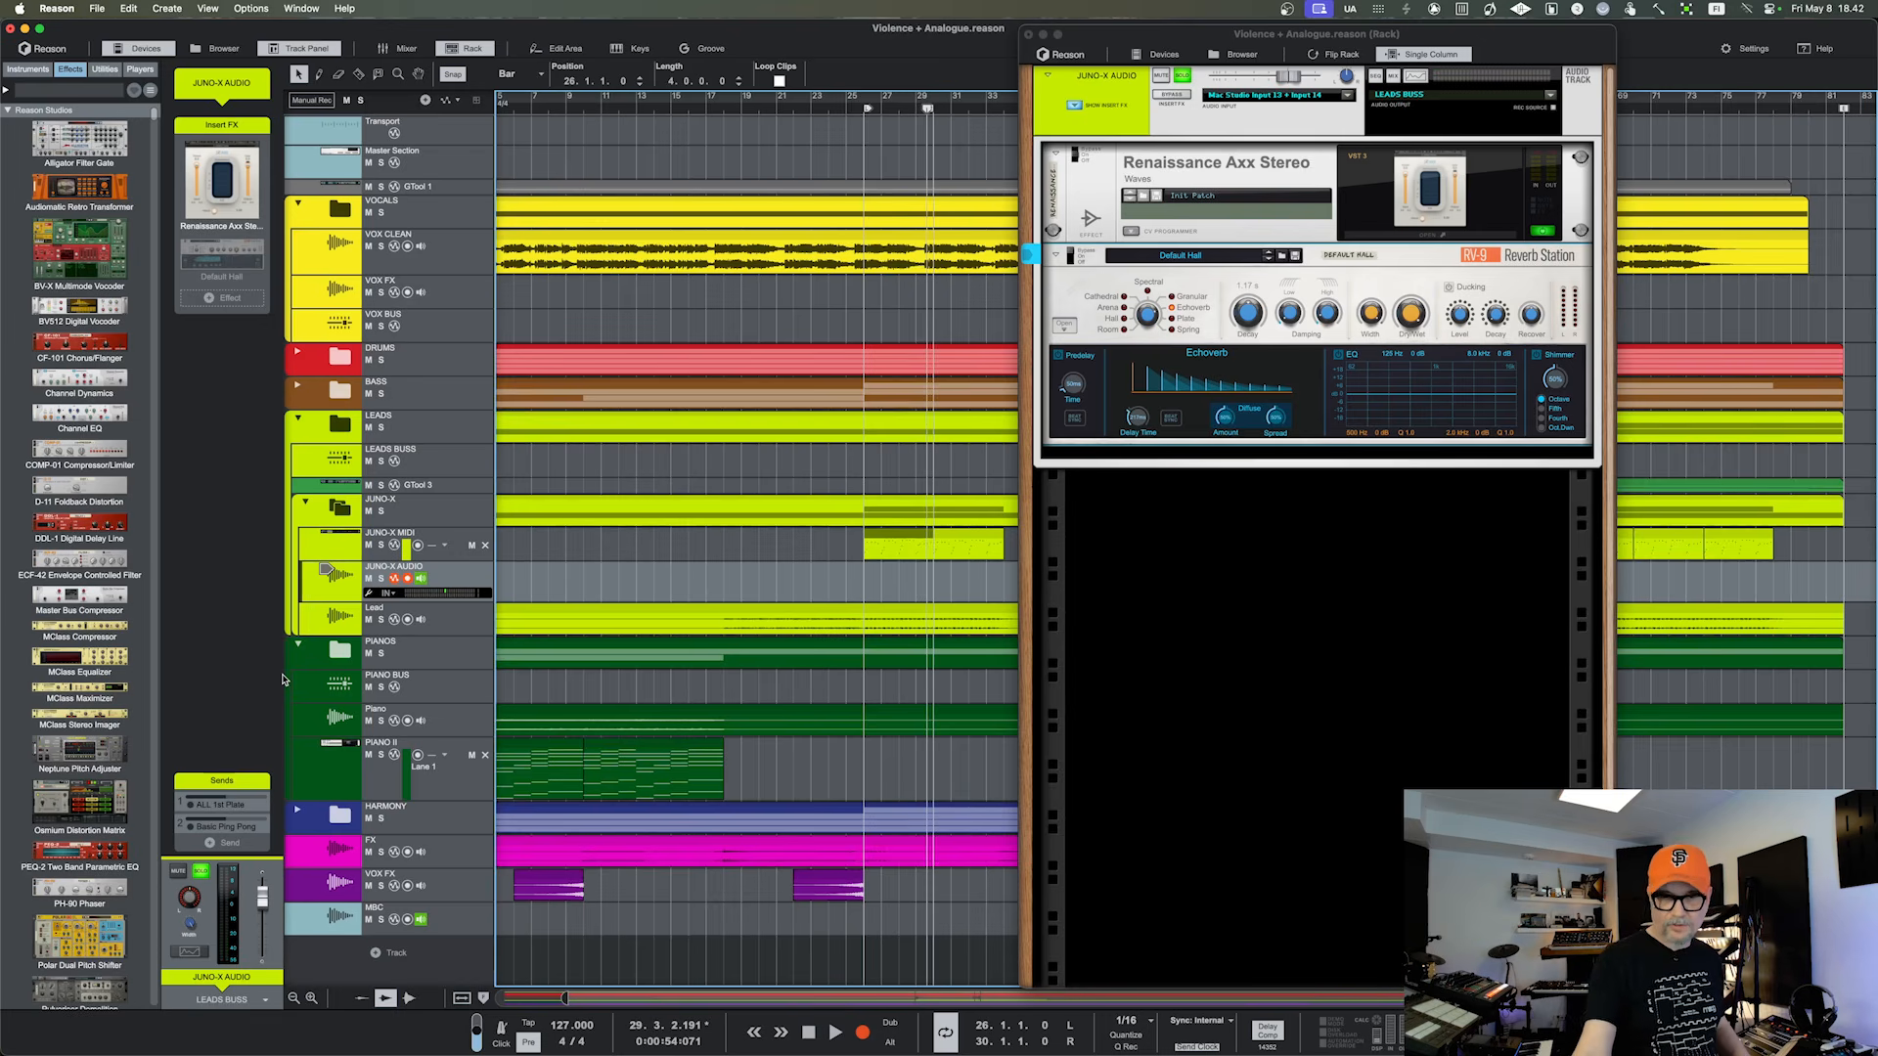
Compare JUNO-X AUDIO soloed and unsoloed from its mixer channel, leave the solo on, and return to the sequencer
{"action": "key", "text": "F5"}
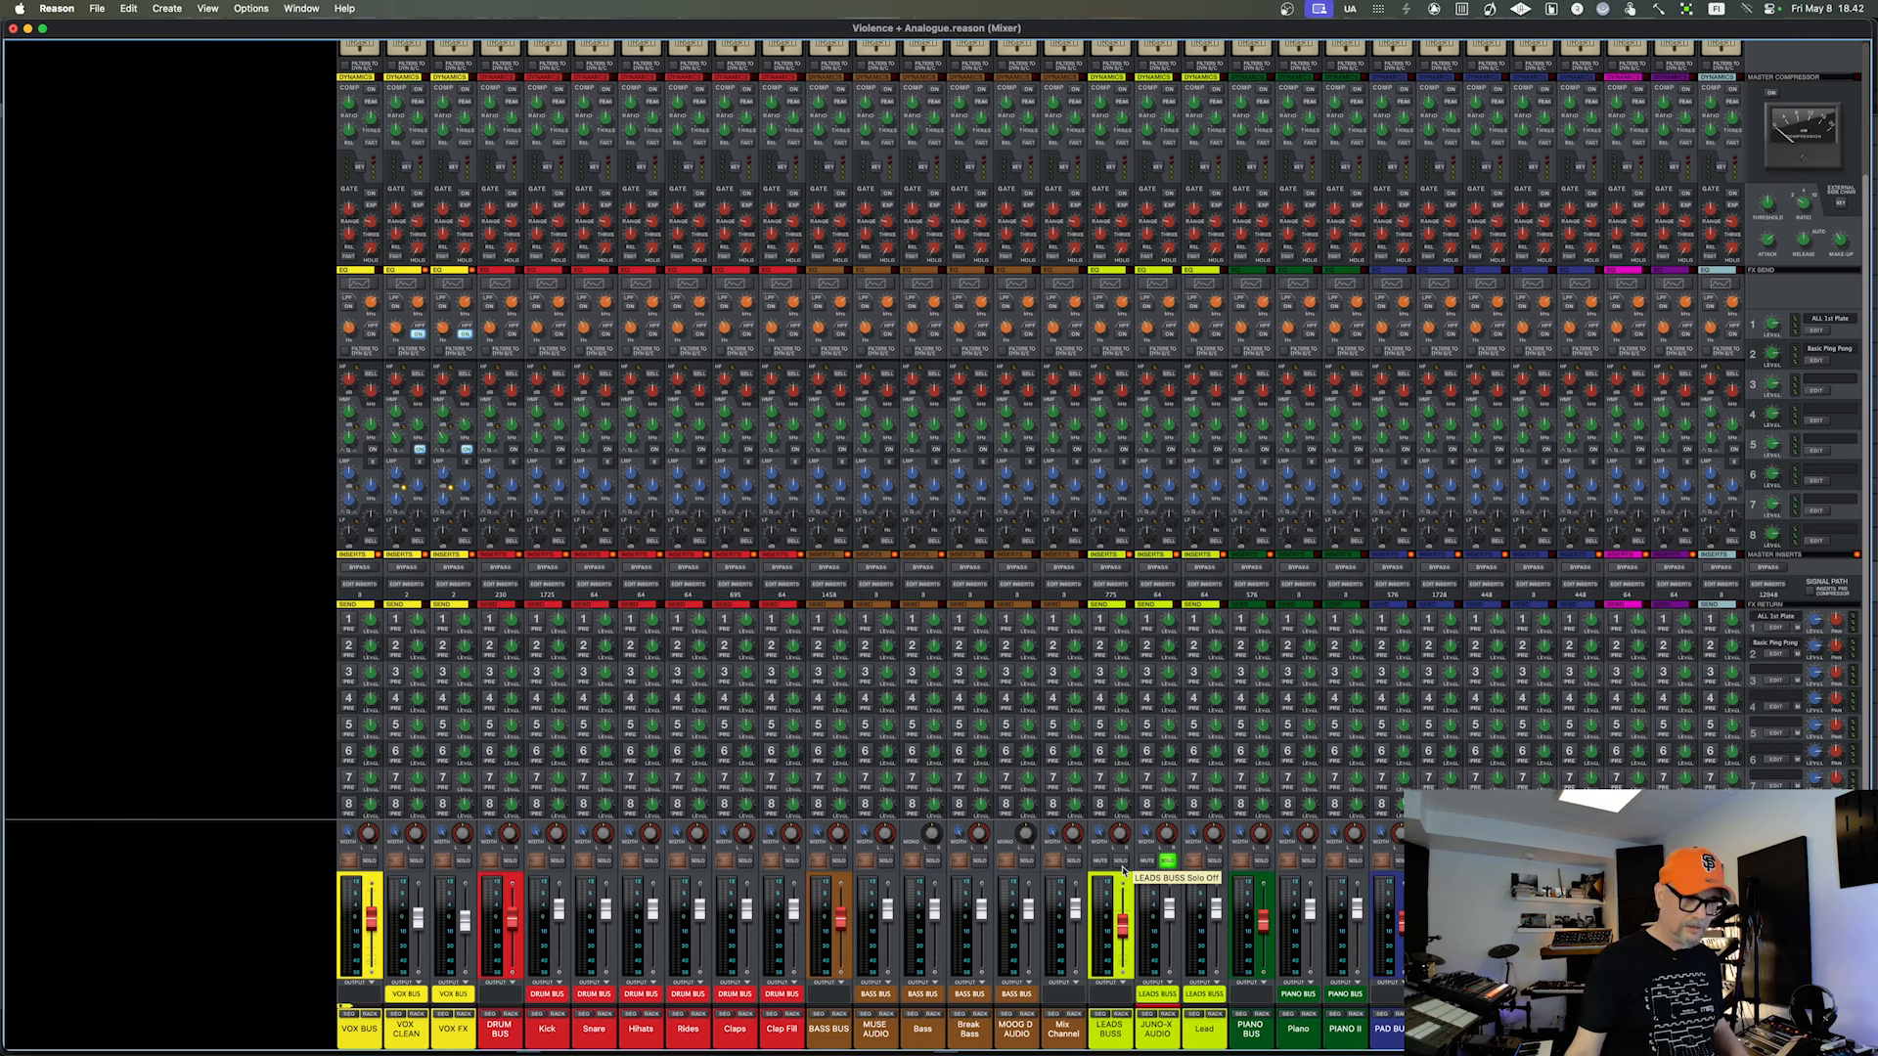
{"action": "left_click", "coordinate": [1167, 862]}
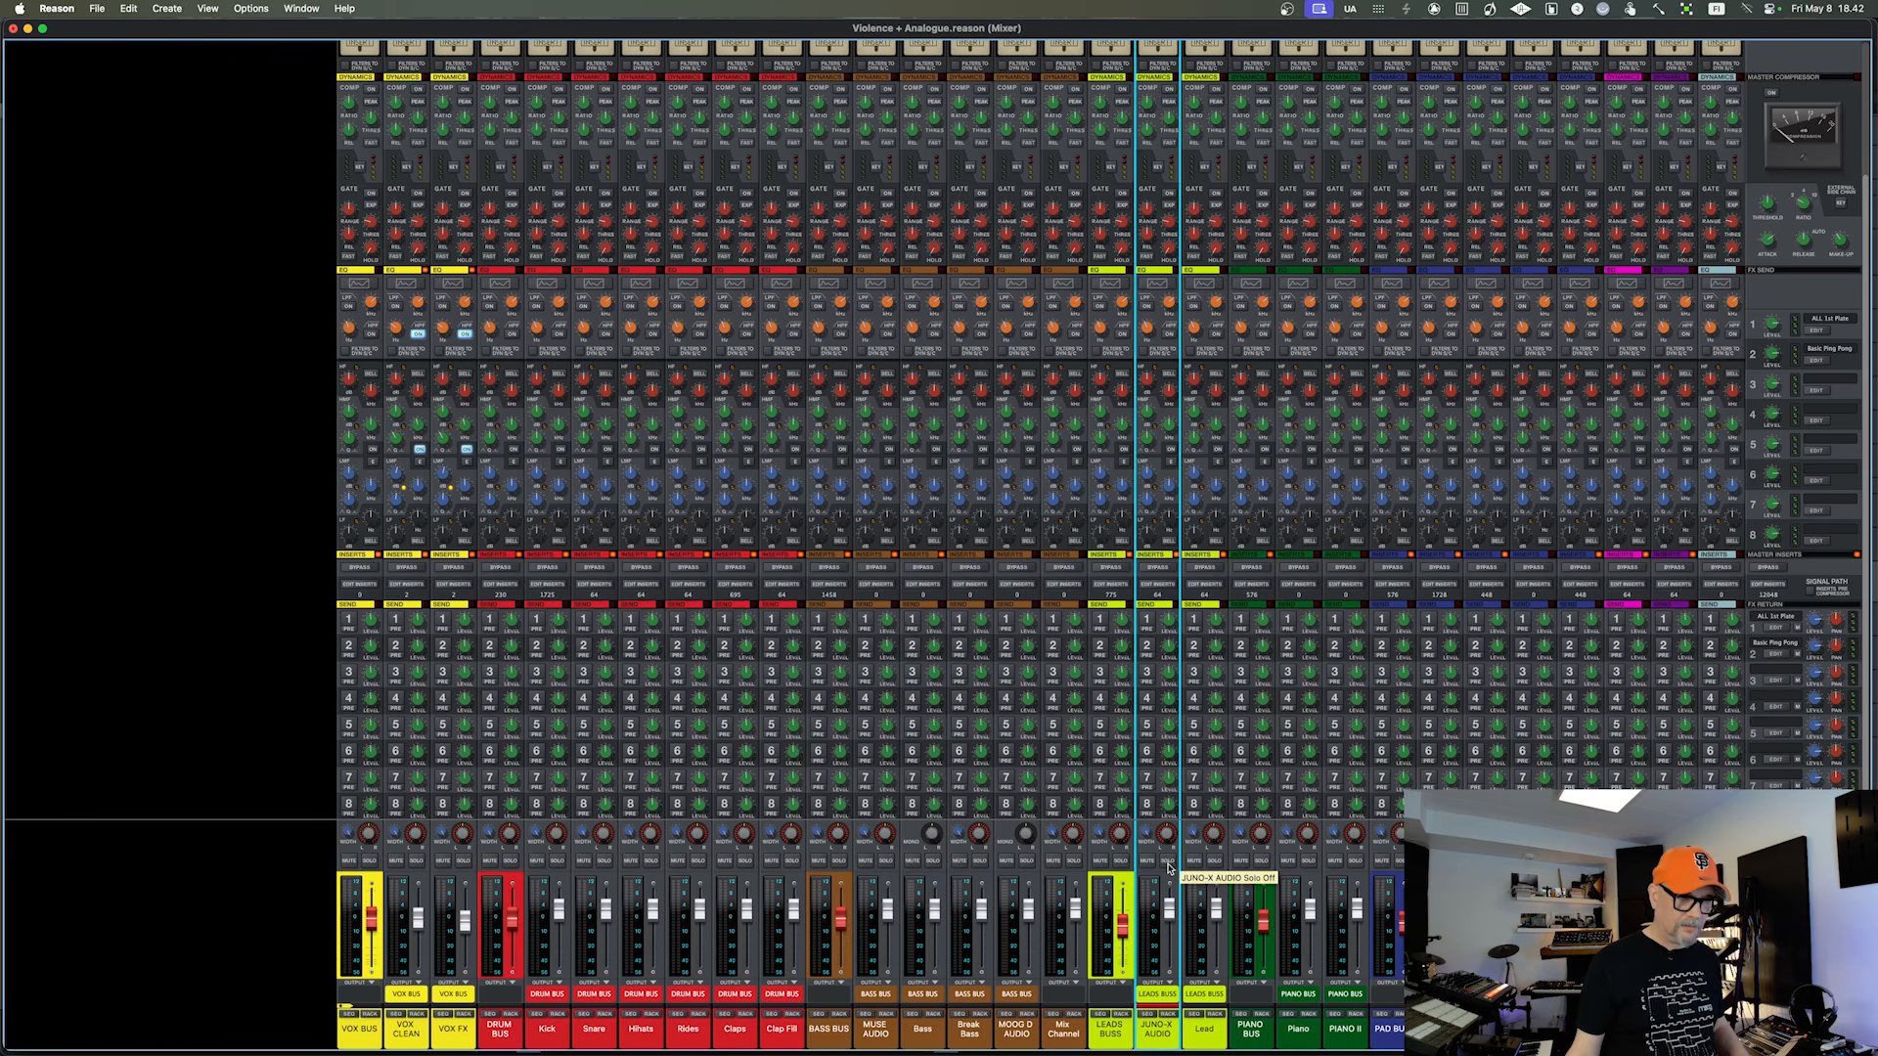
{"action": "left_click", "coordinate": [1167, 861]}
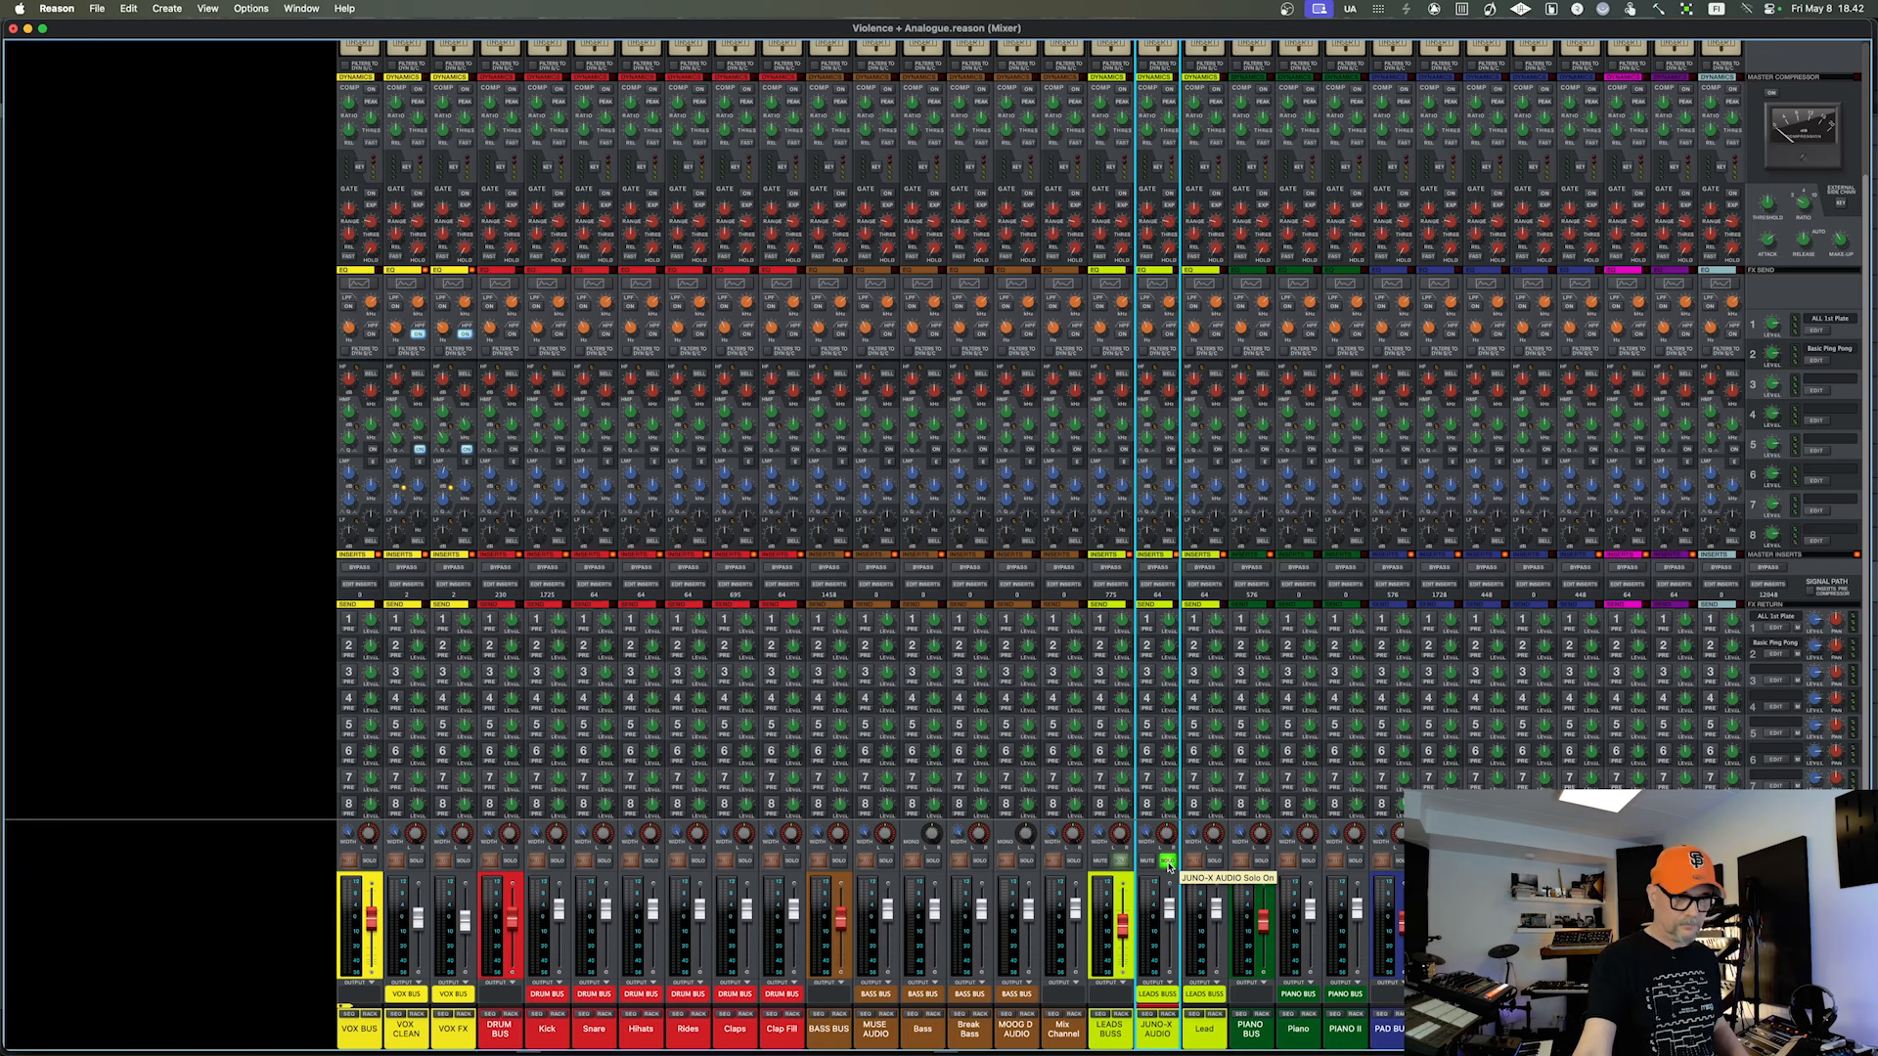
{"action": "left_click", "coordinate": [1167, 861]}
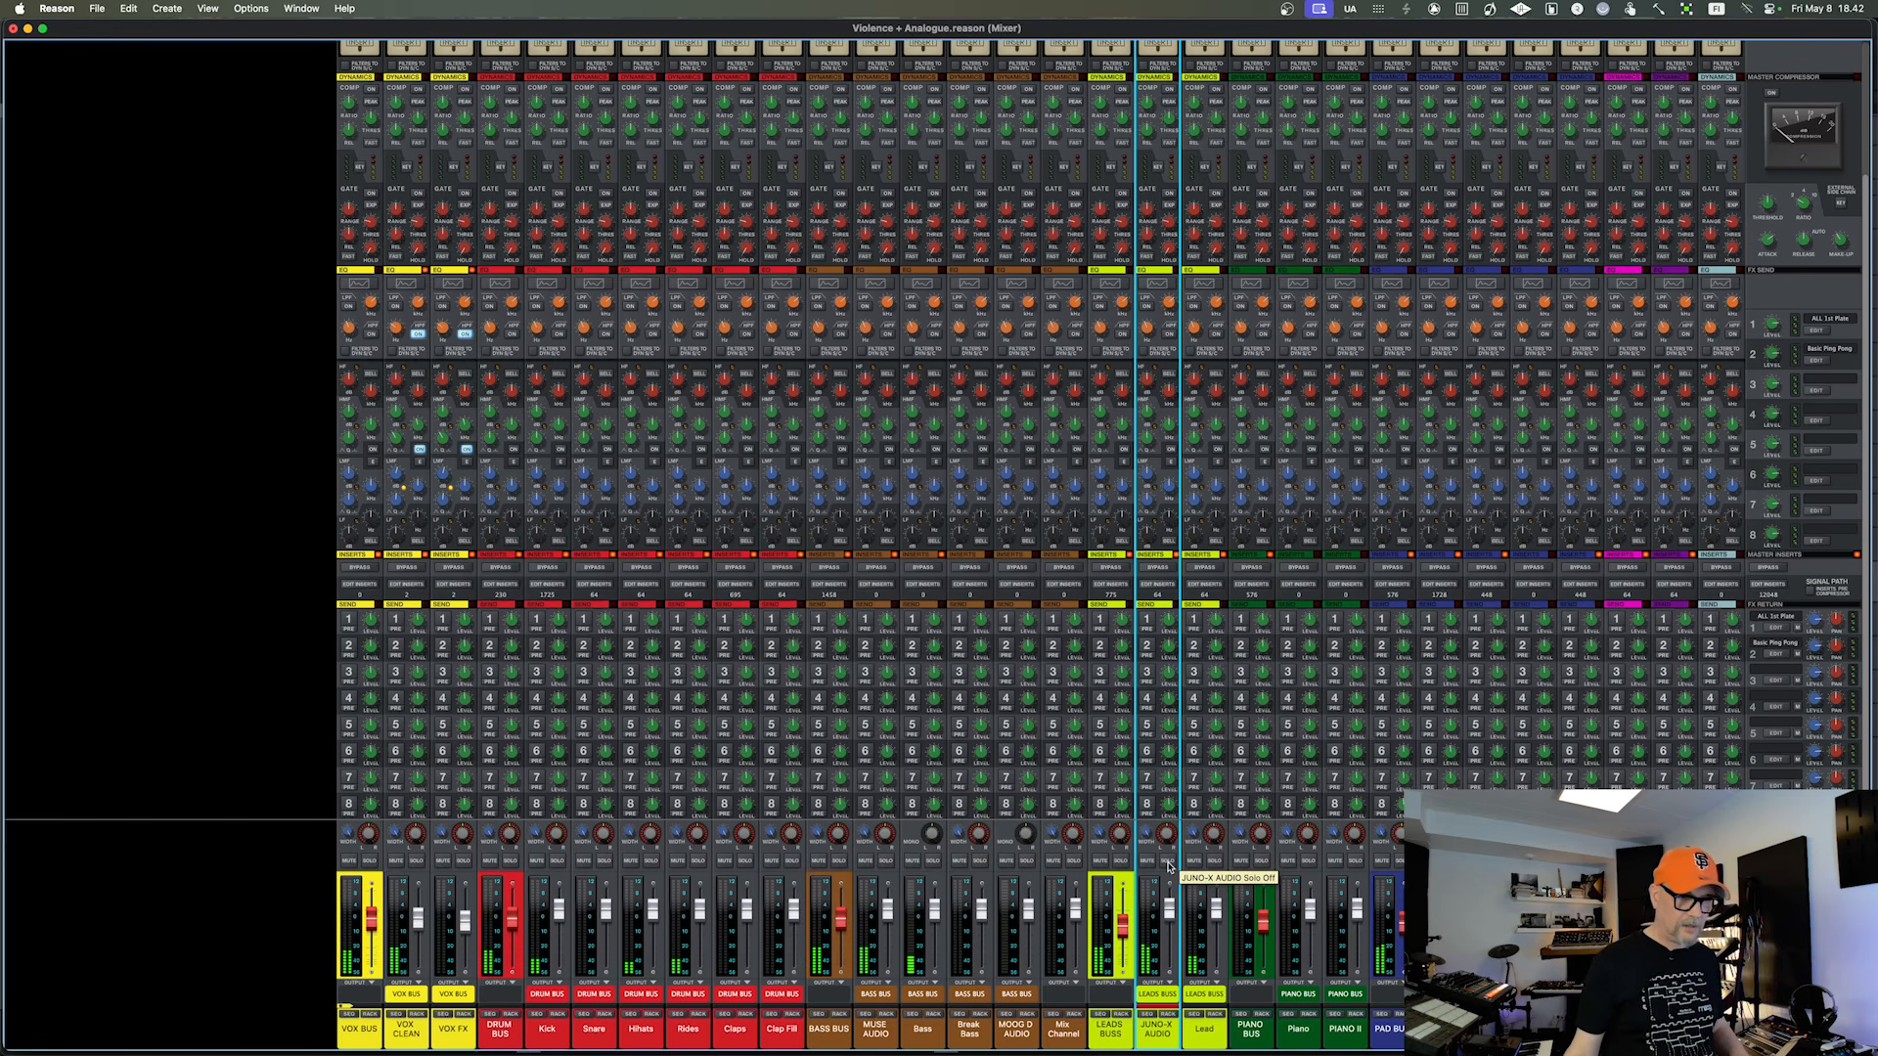
{"action": "left_click", "coordinate": [1167, 861]}
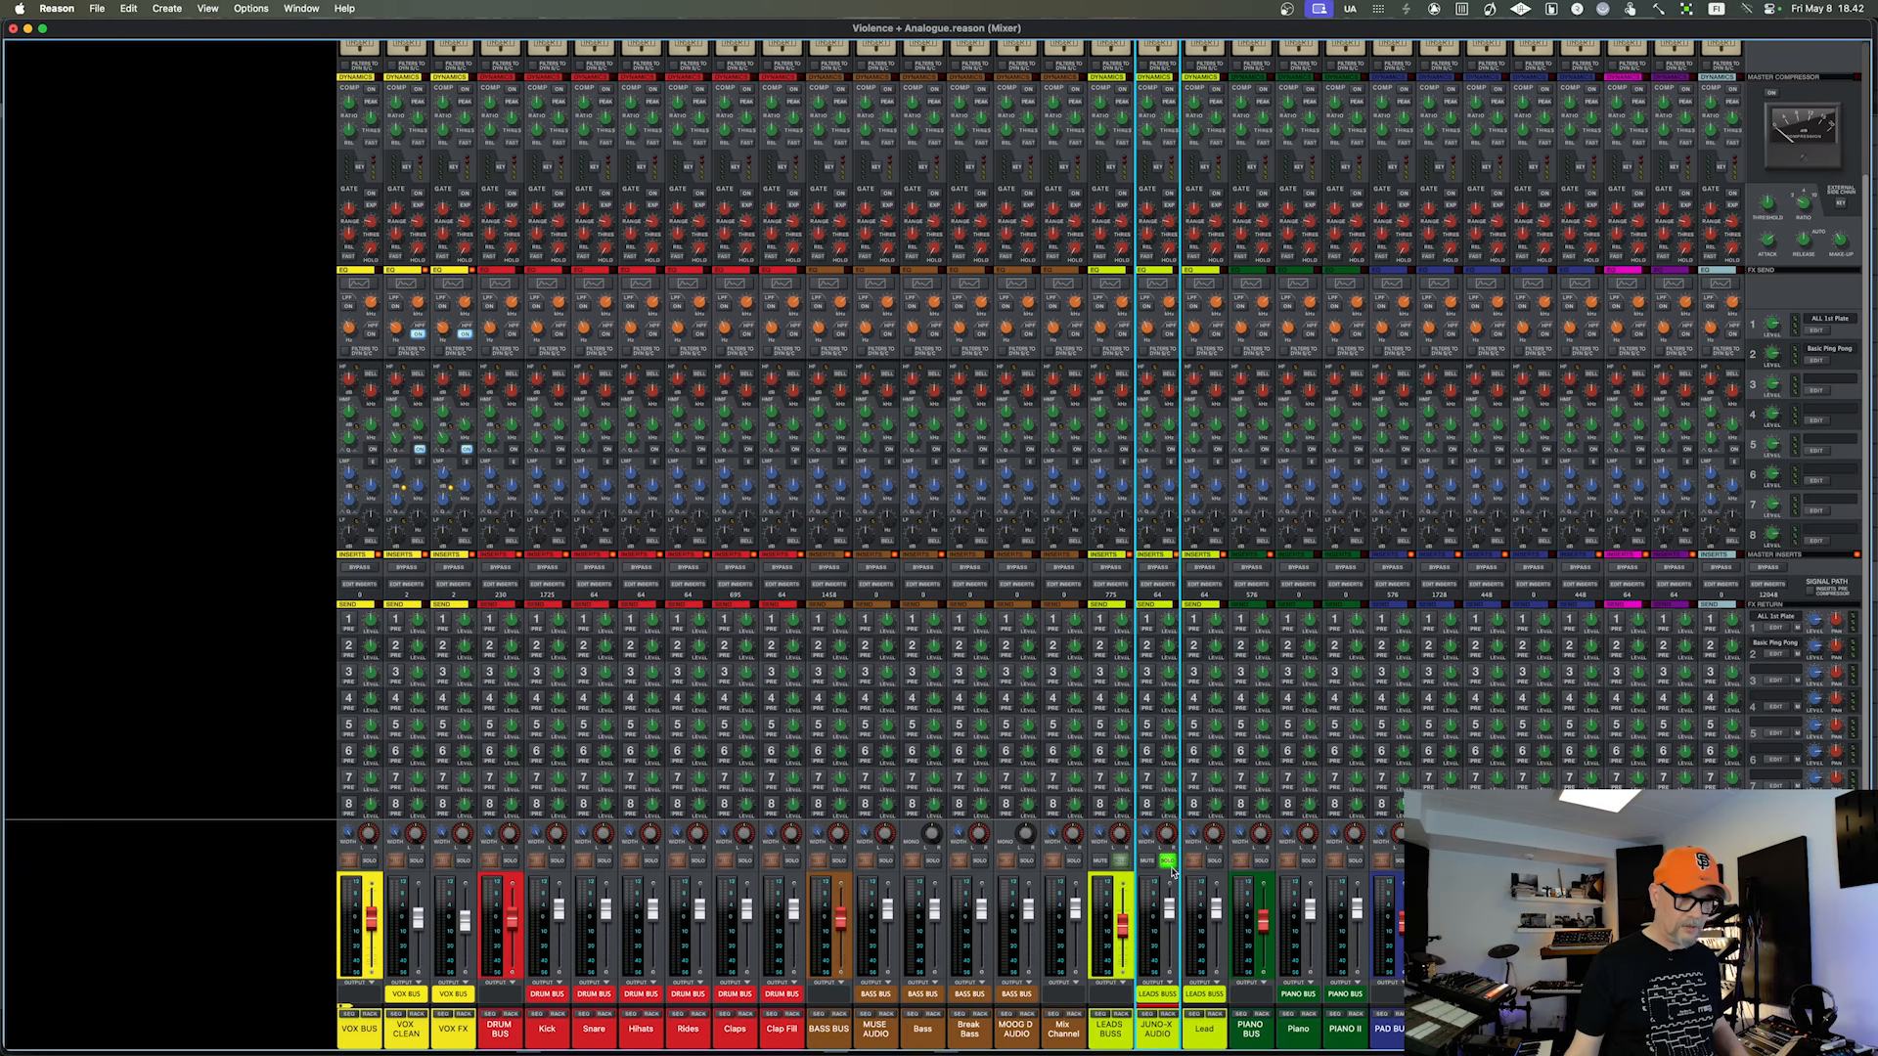
{"action": "left_click", "coordinate": [1167, 862]}
{"action": "left_click", "coordinate": [1166, 861]}
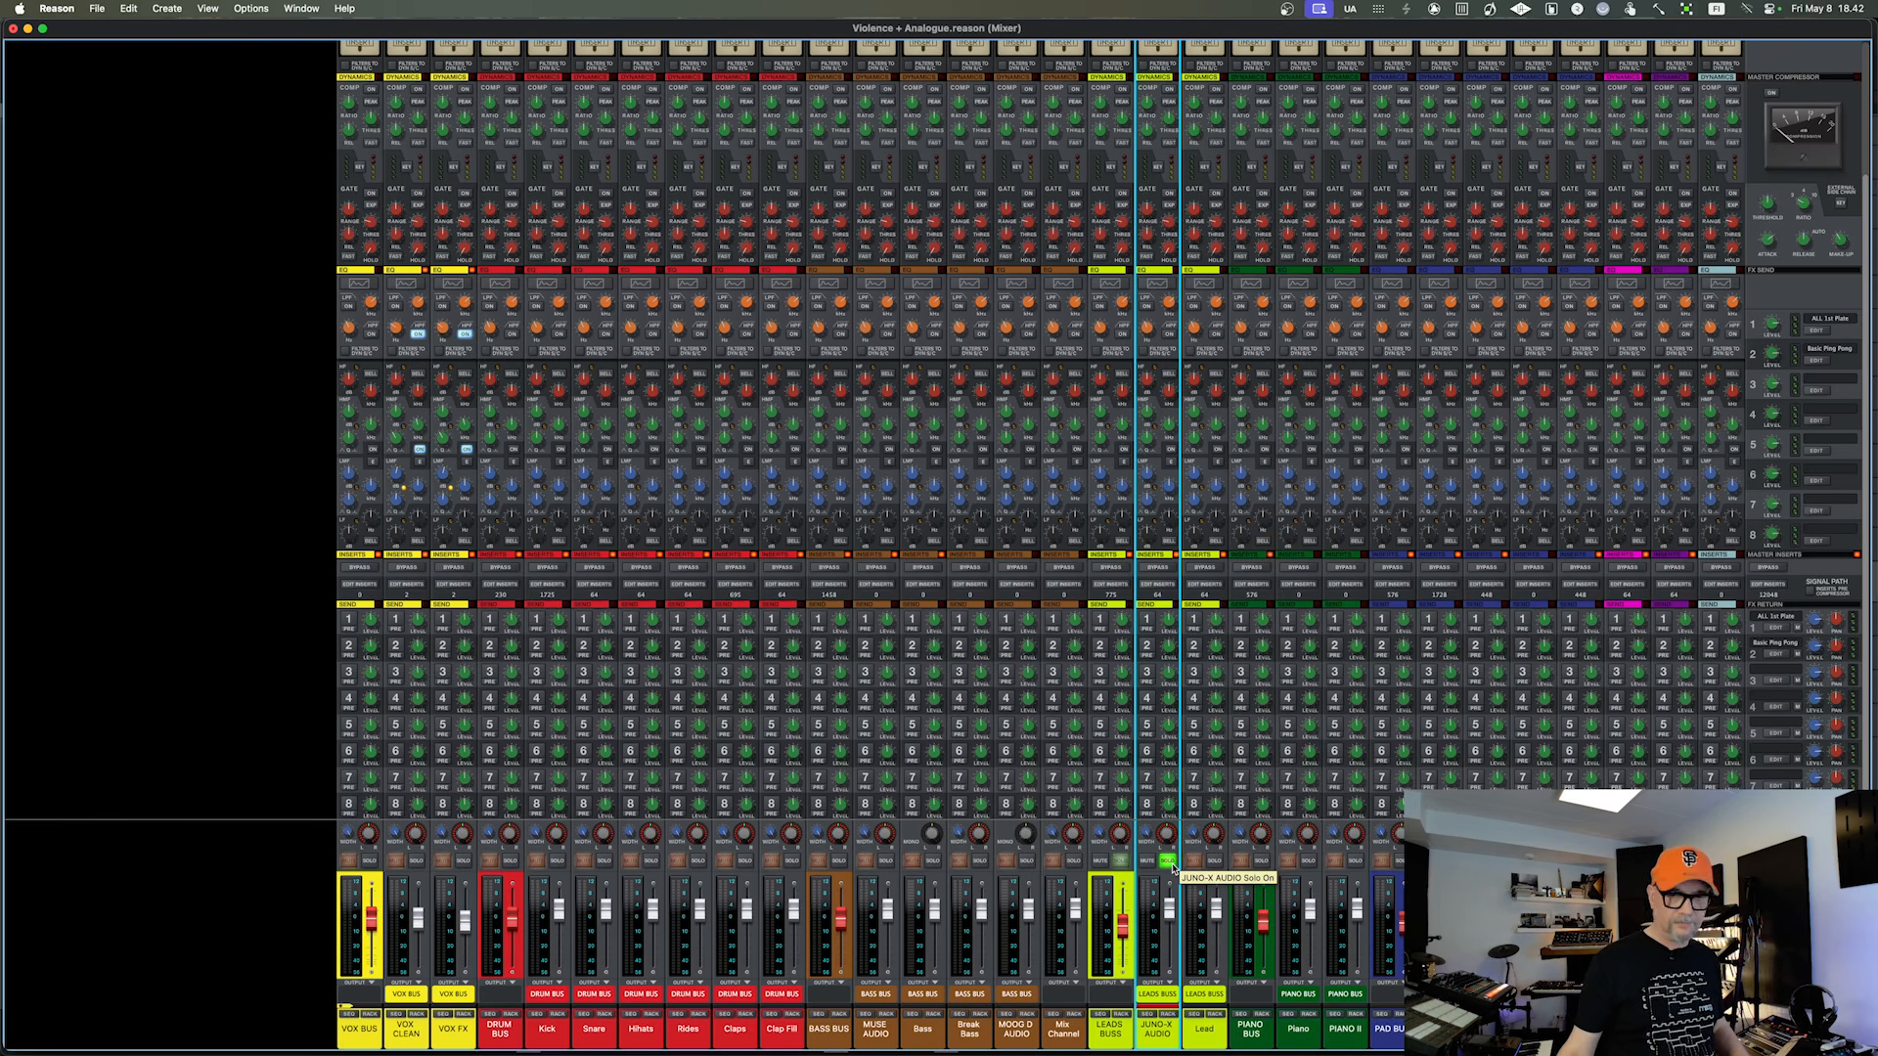
{"action": "key", "text": "F5"}
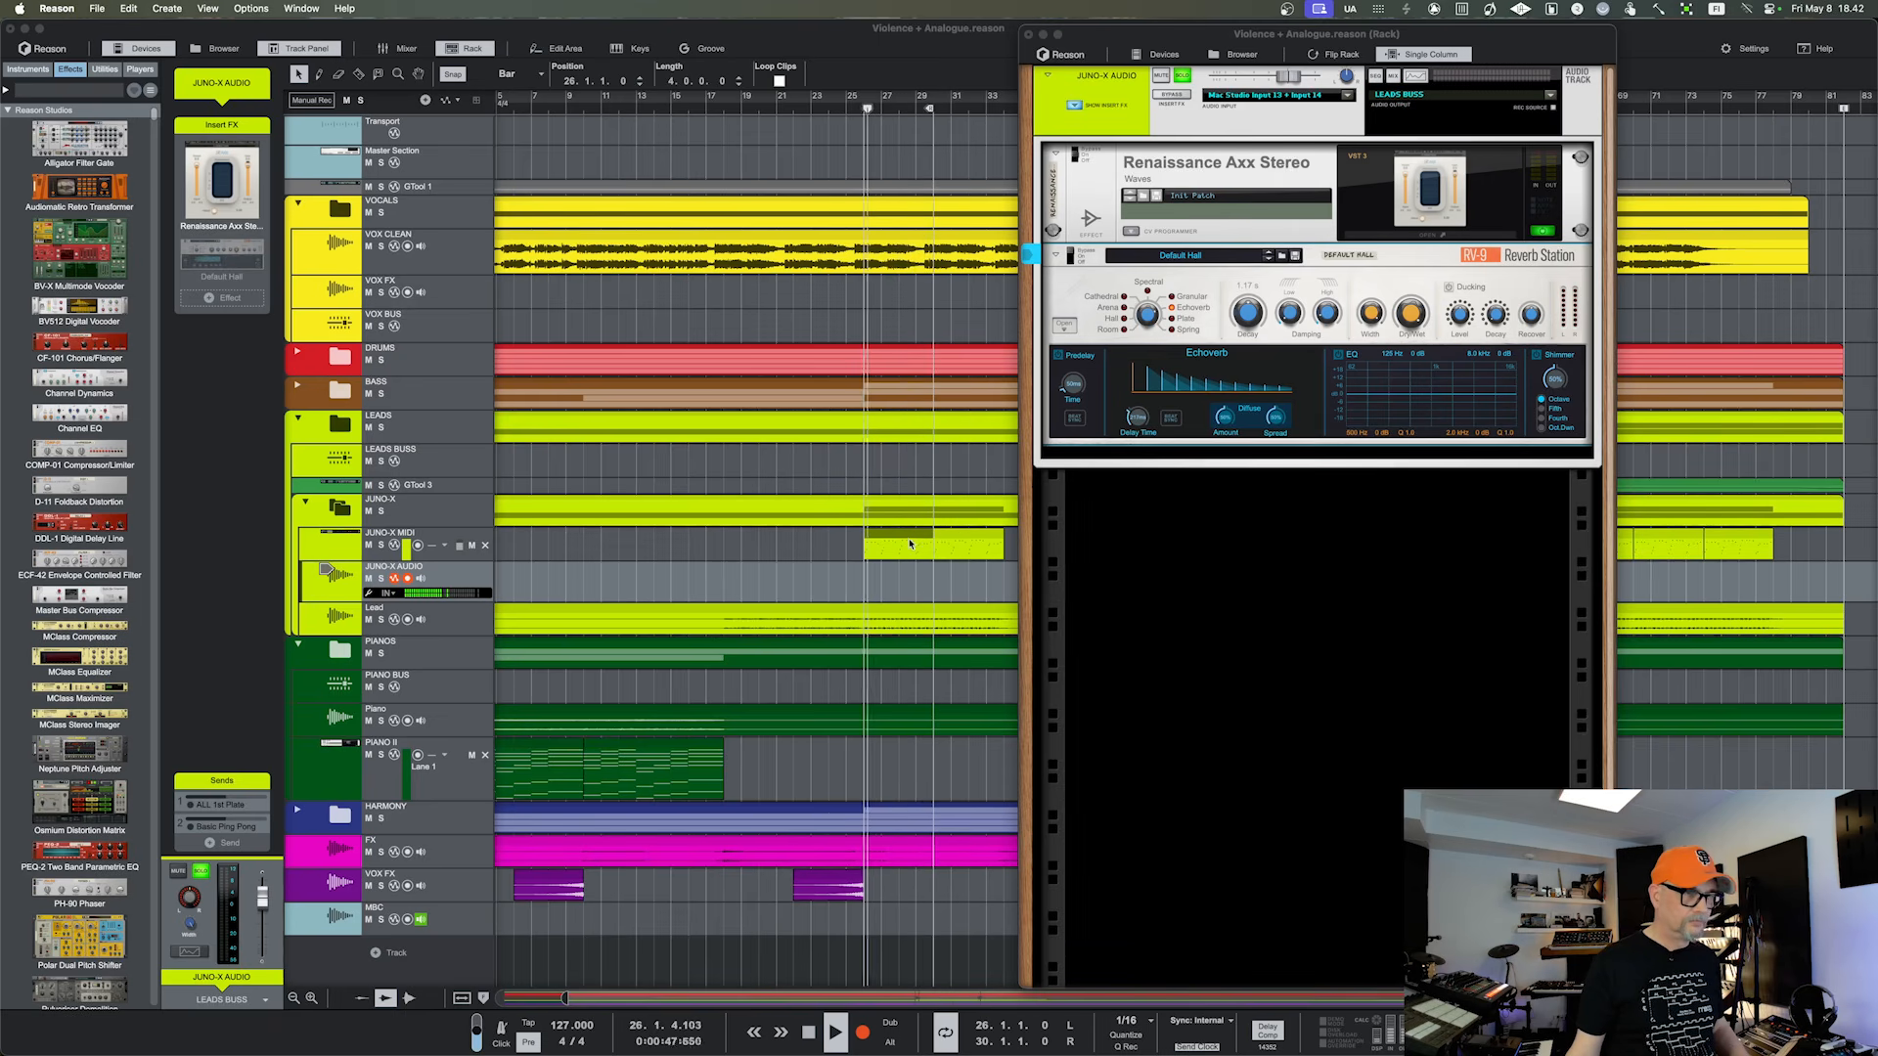
Disarm audio and automation recording on the JUNO-X AUDIO track, then play the loop to hear it and stop
{"action": "left_click", "coordinate": [408, 578]}
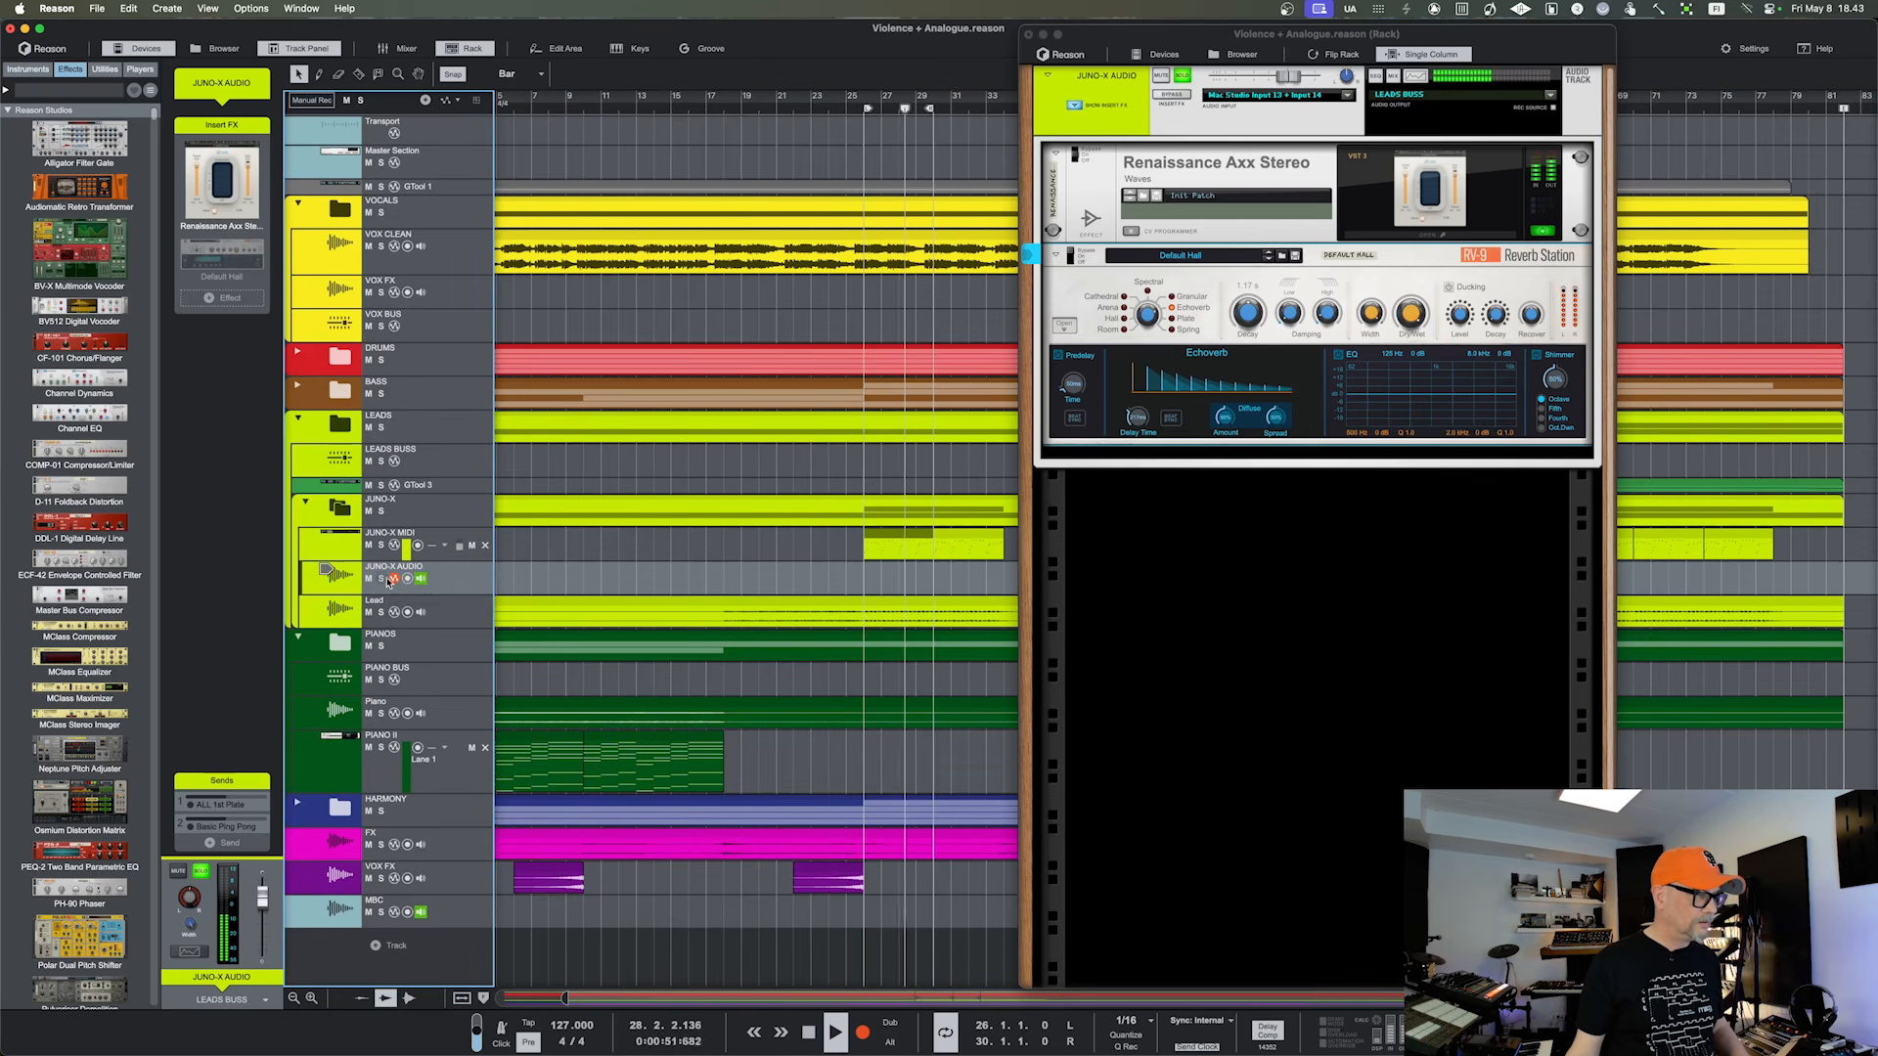
{"action": "left_click", "coordinate": [395, 579]}
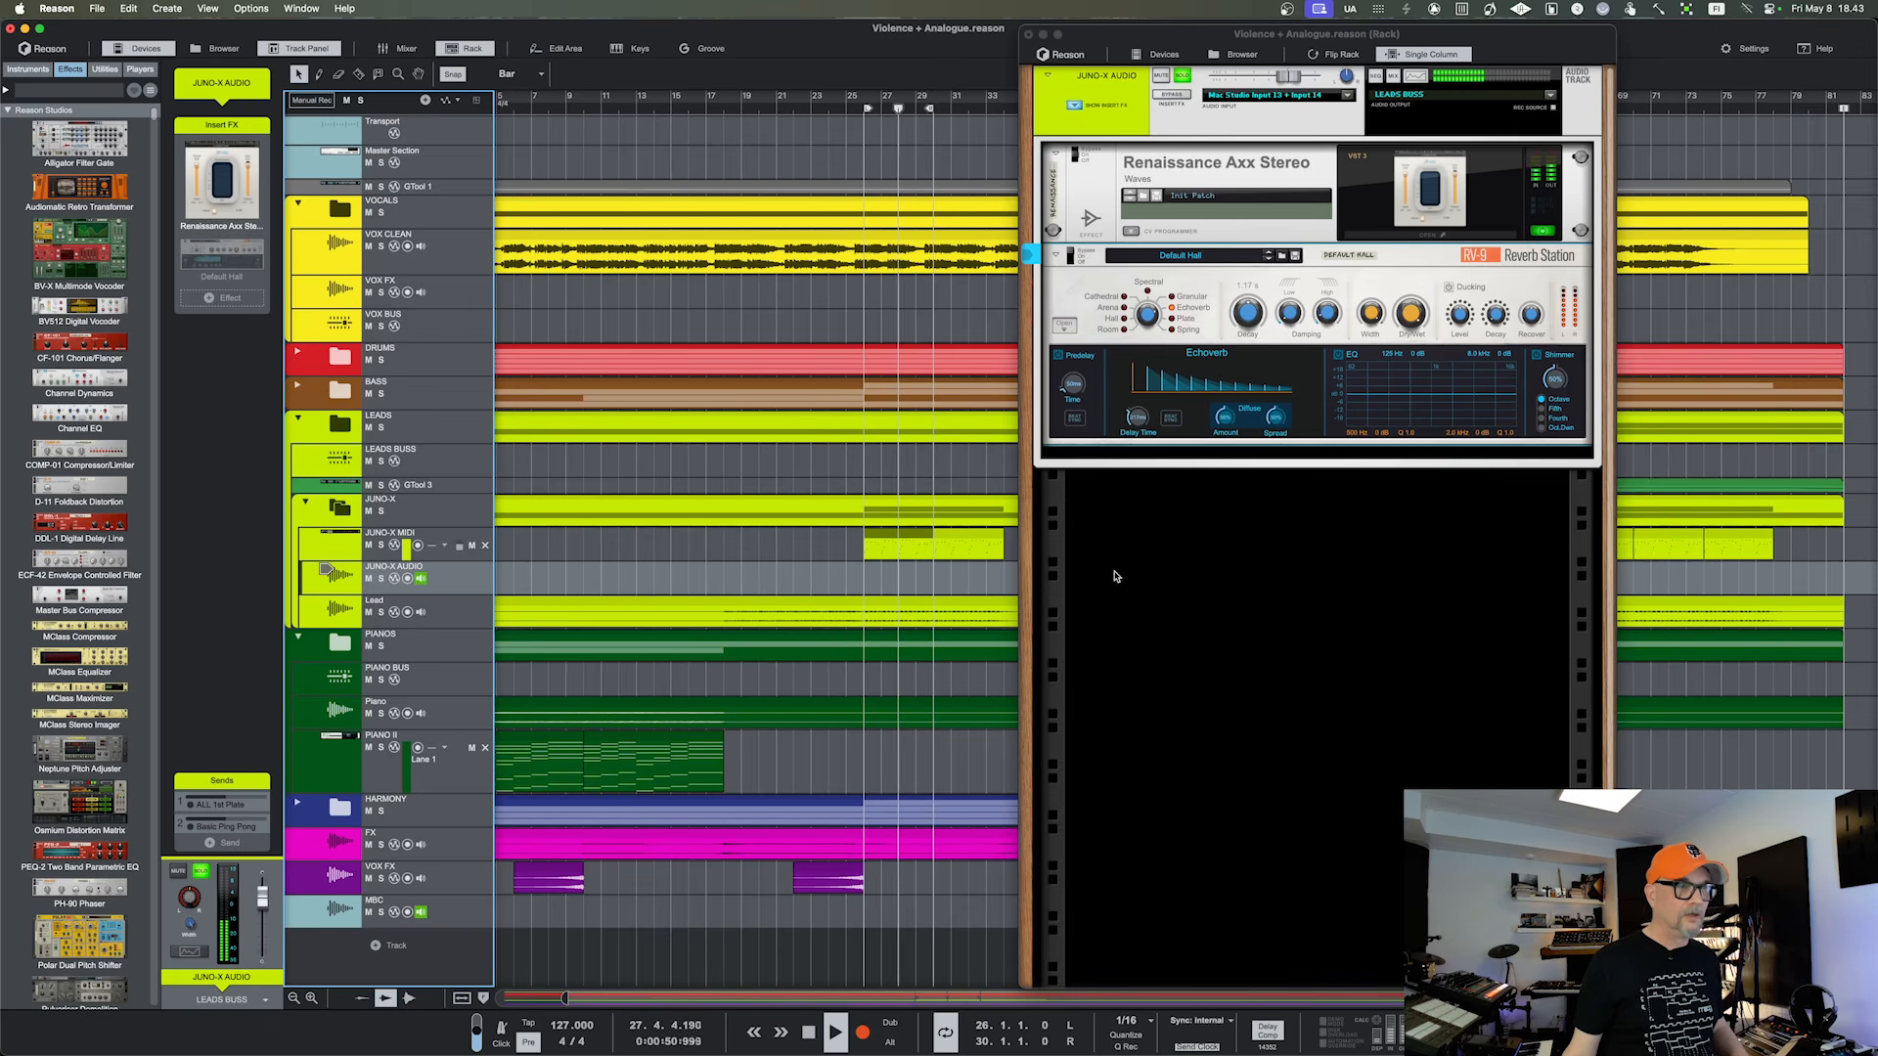
{"action": "key", "text": "space"}
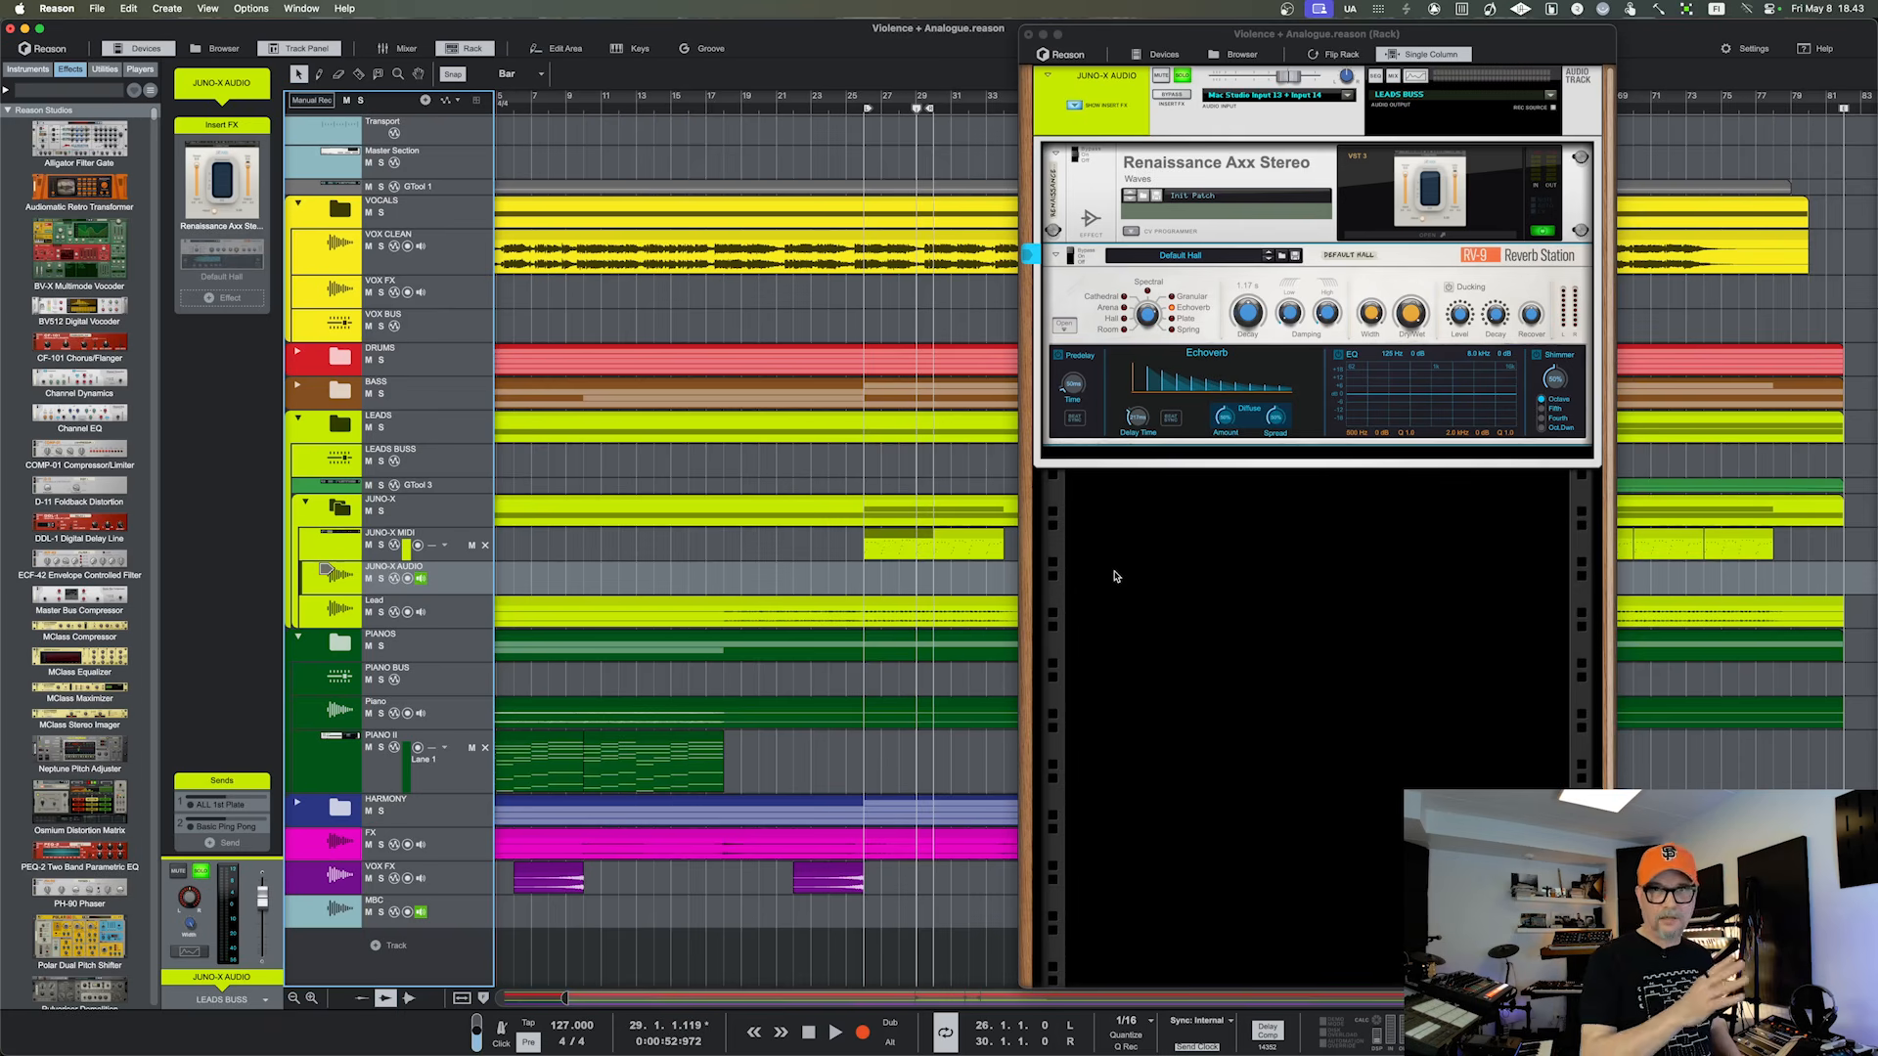
{"action": "key", "text": "space"}
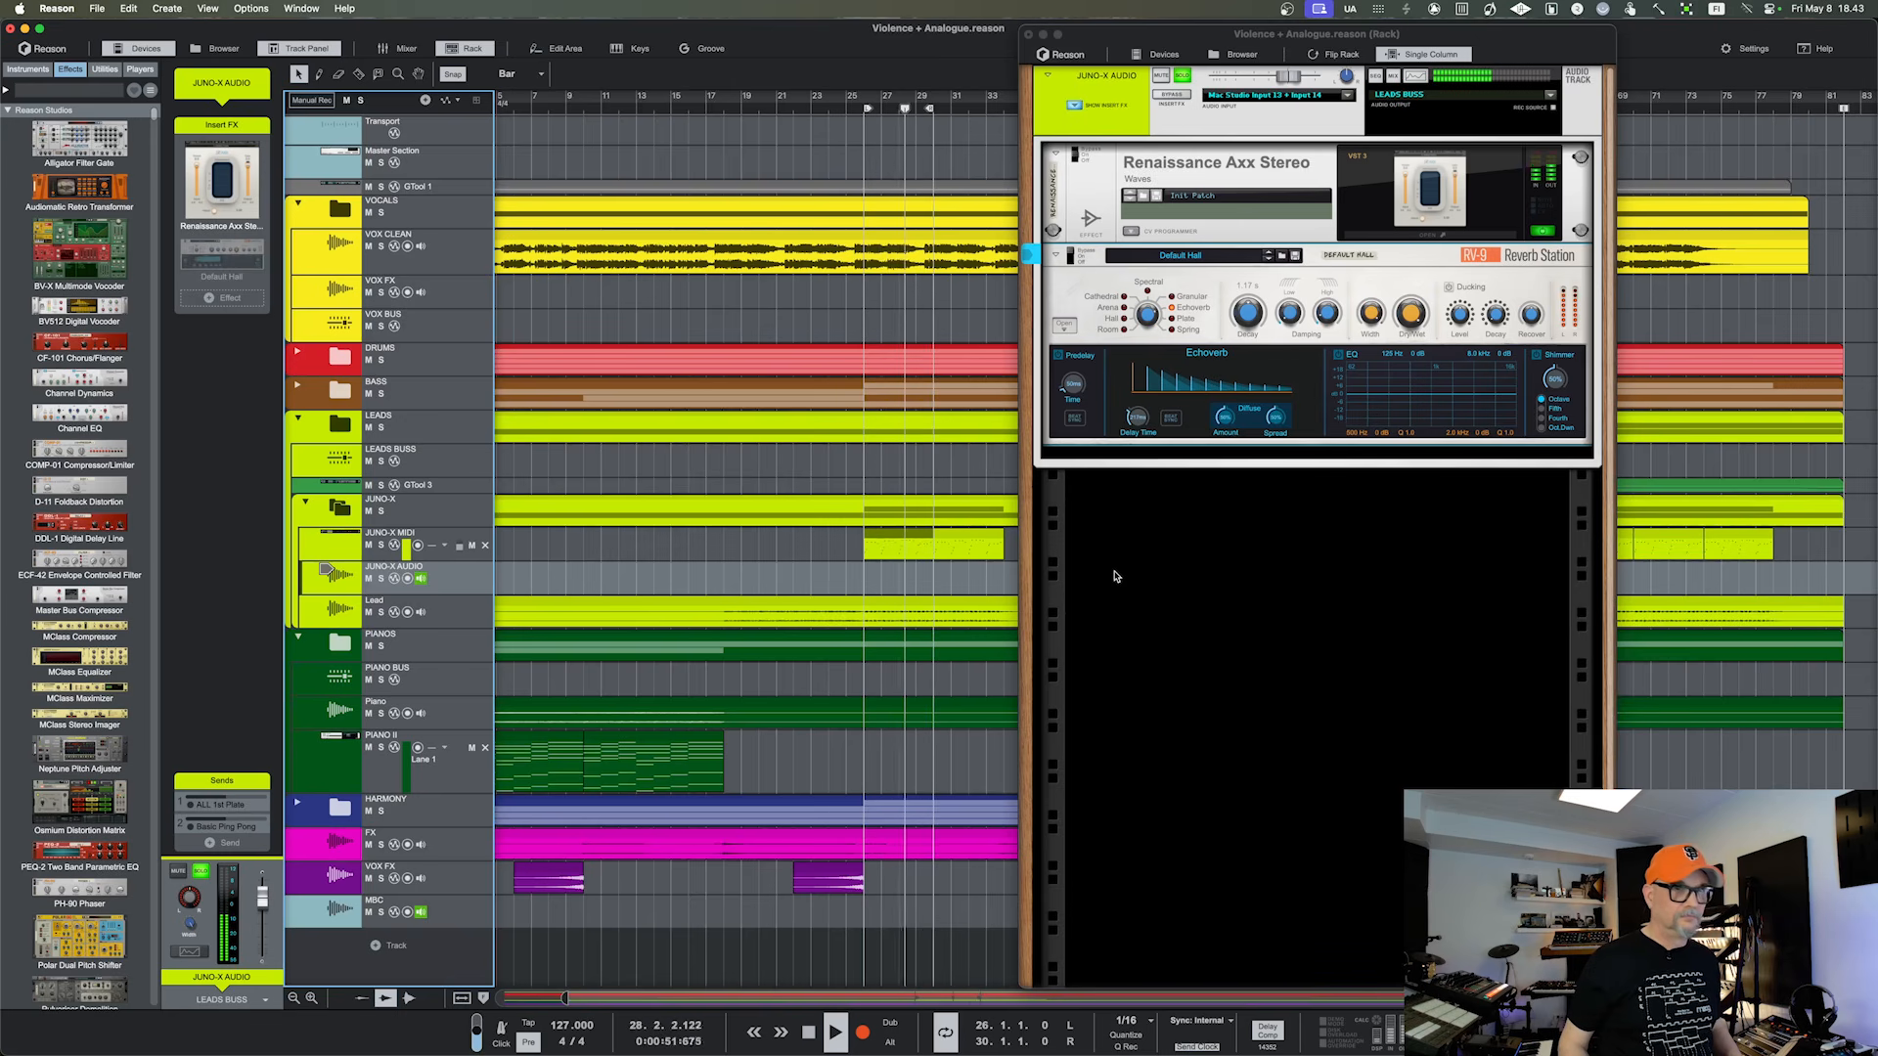
{"action": "key", "text": "space"}
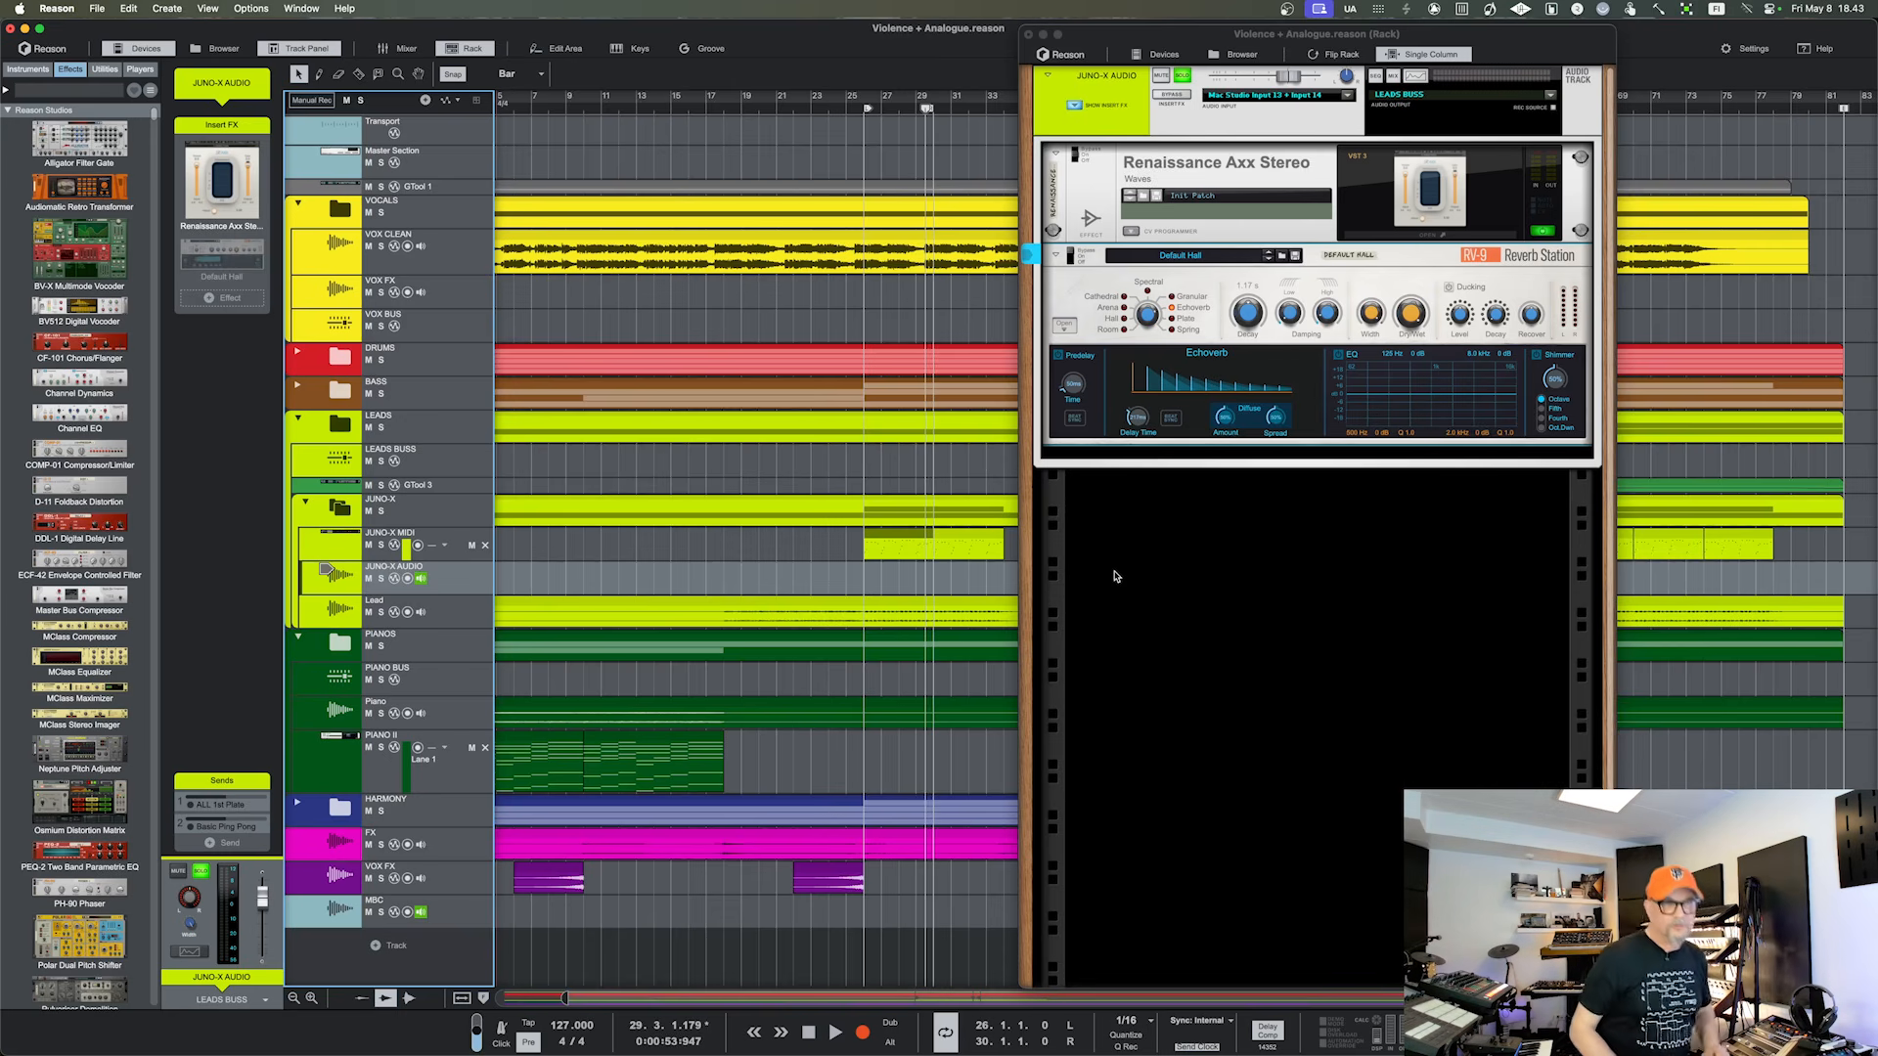
Switch on the RV-9 reverb insert in the channel strip, bring the rack window closer to it, and start loop playback
{"action": "mouse_move", "coordinate": [230, 267]}
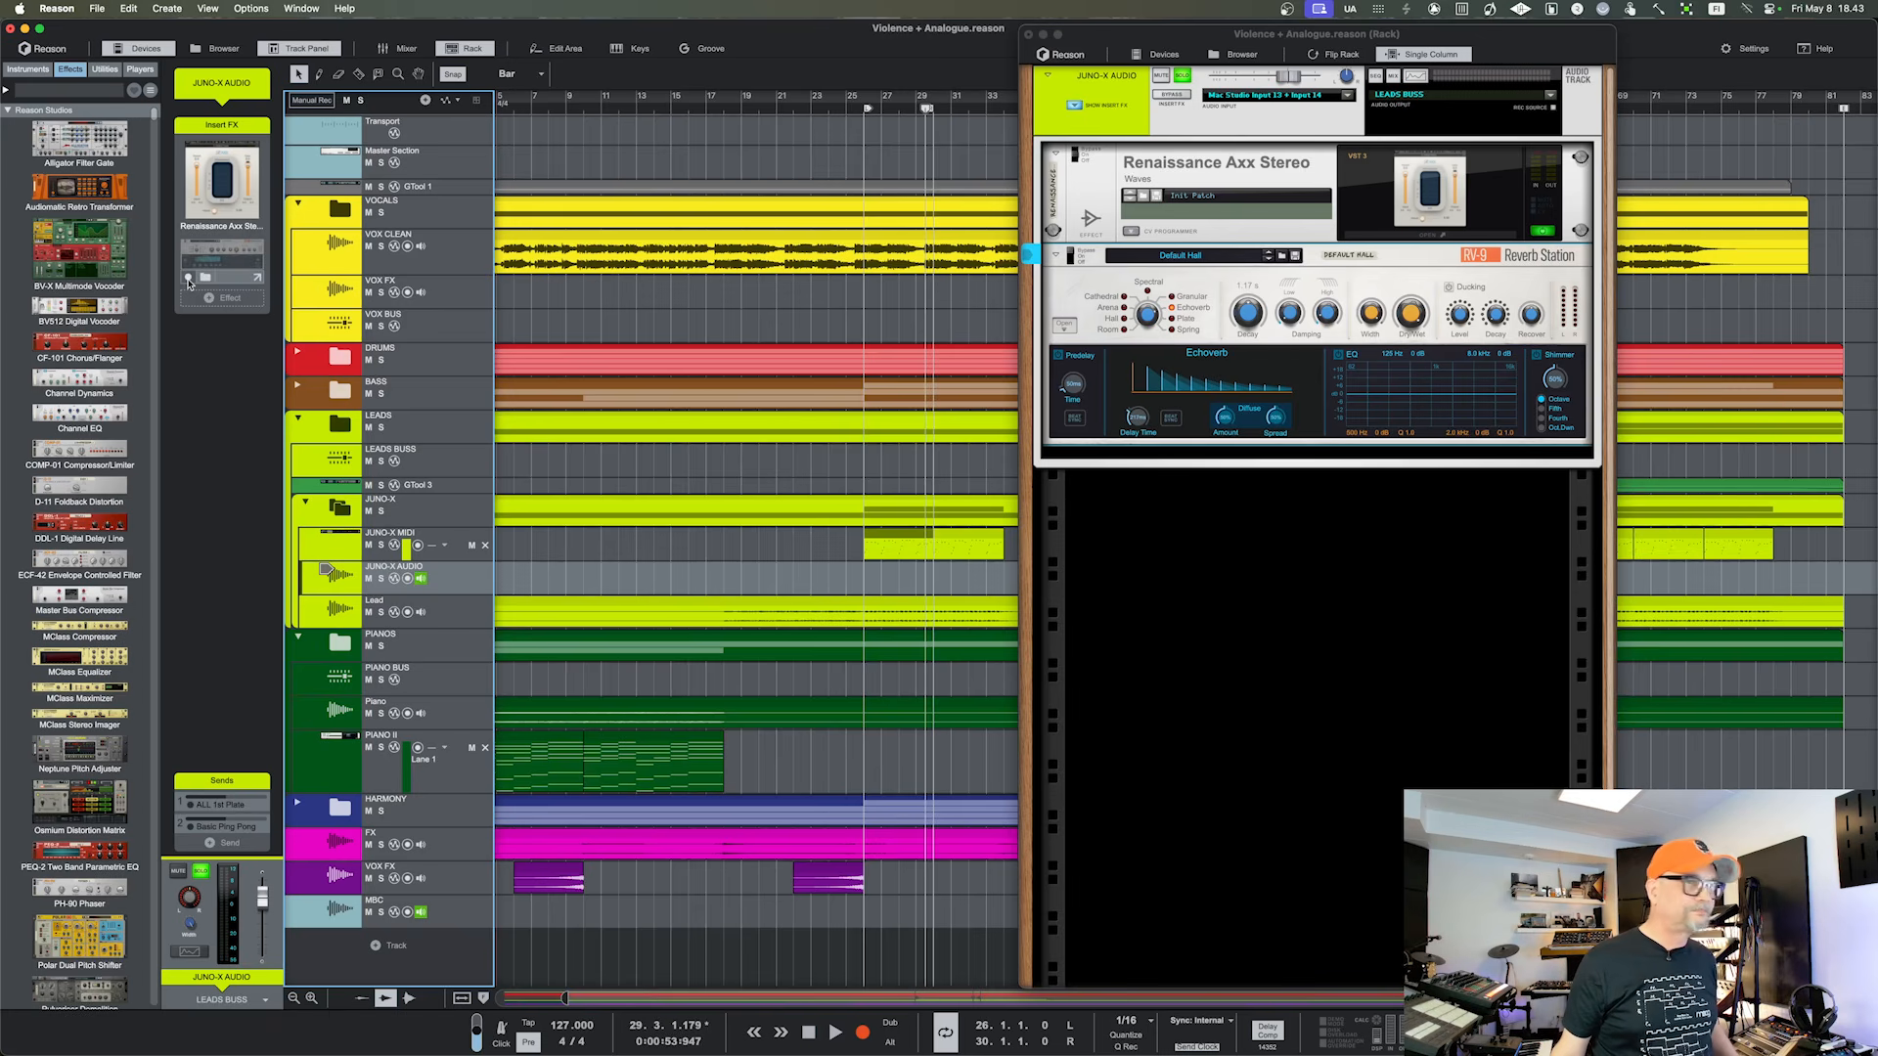
{"action": "left_click", "coordinate": [189, 280]}
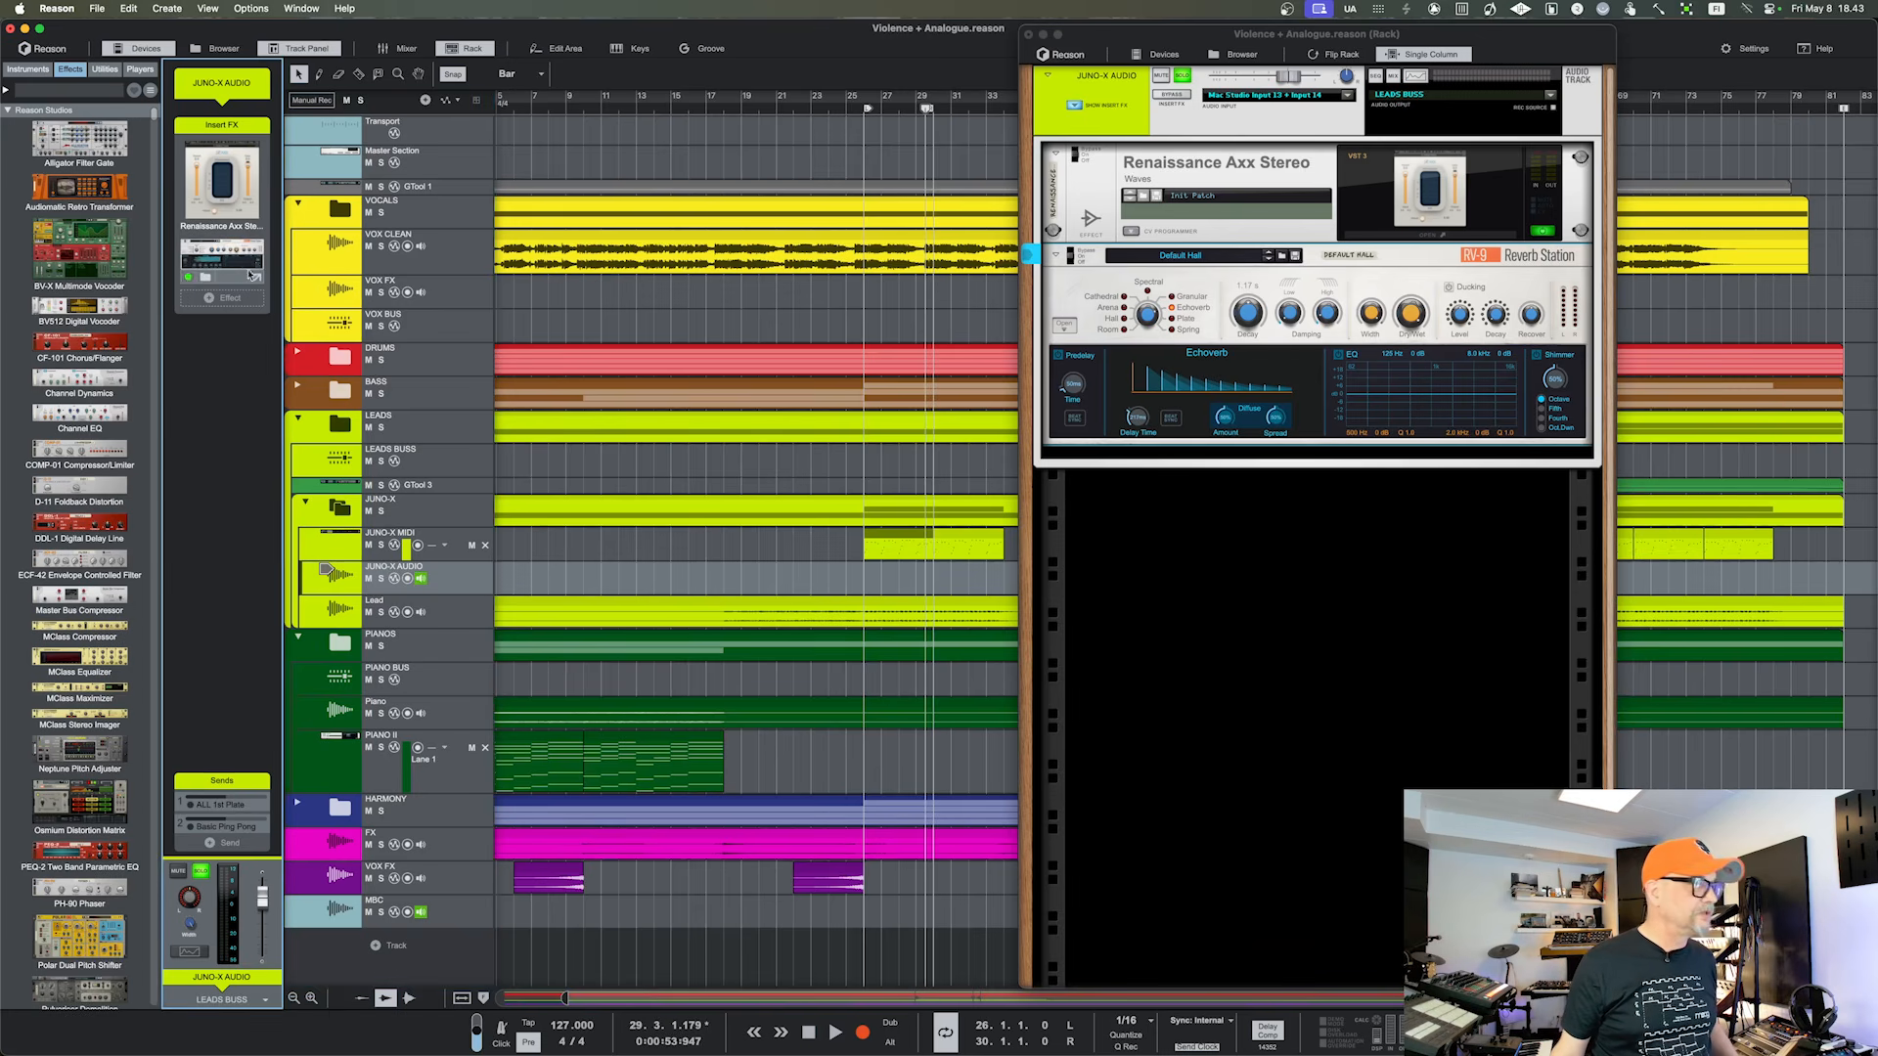
{"action": "left_click_drag", "start_coordinate": [1141, 36], "coordinate": [919, 36]}
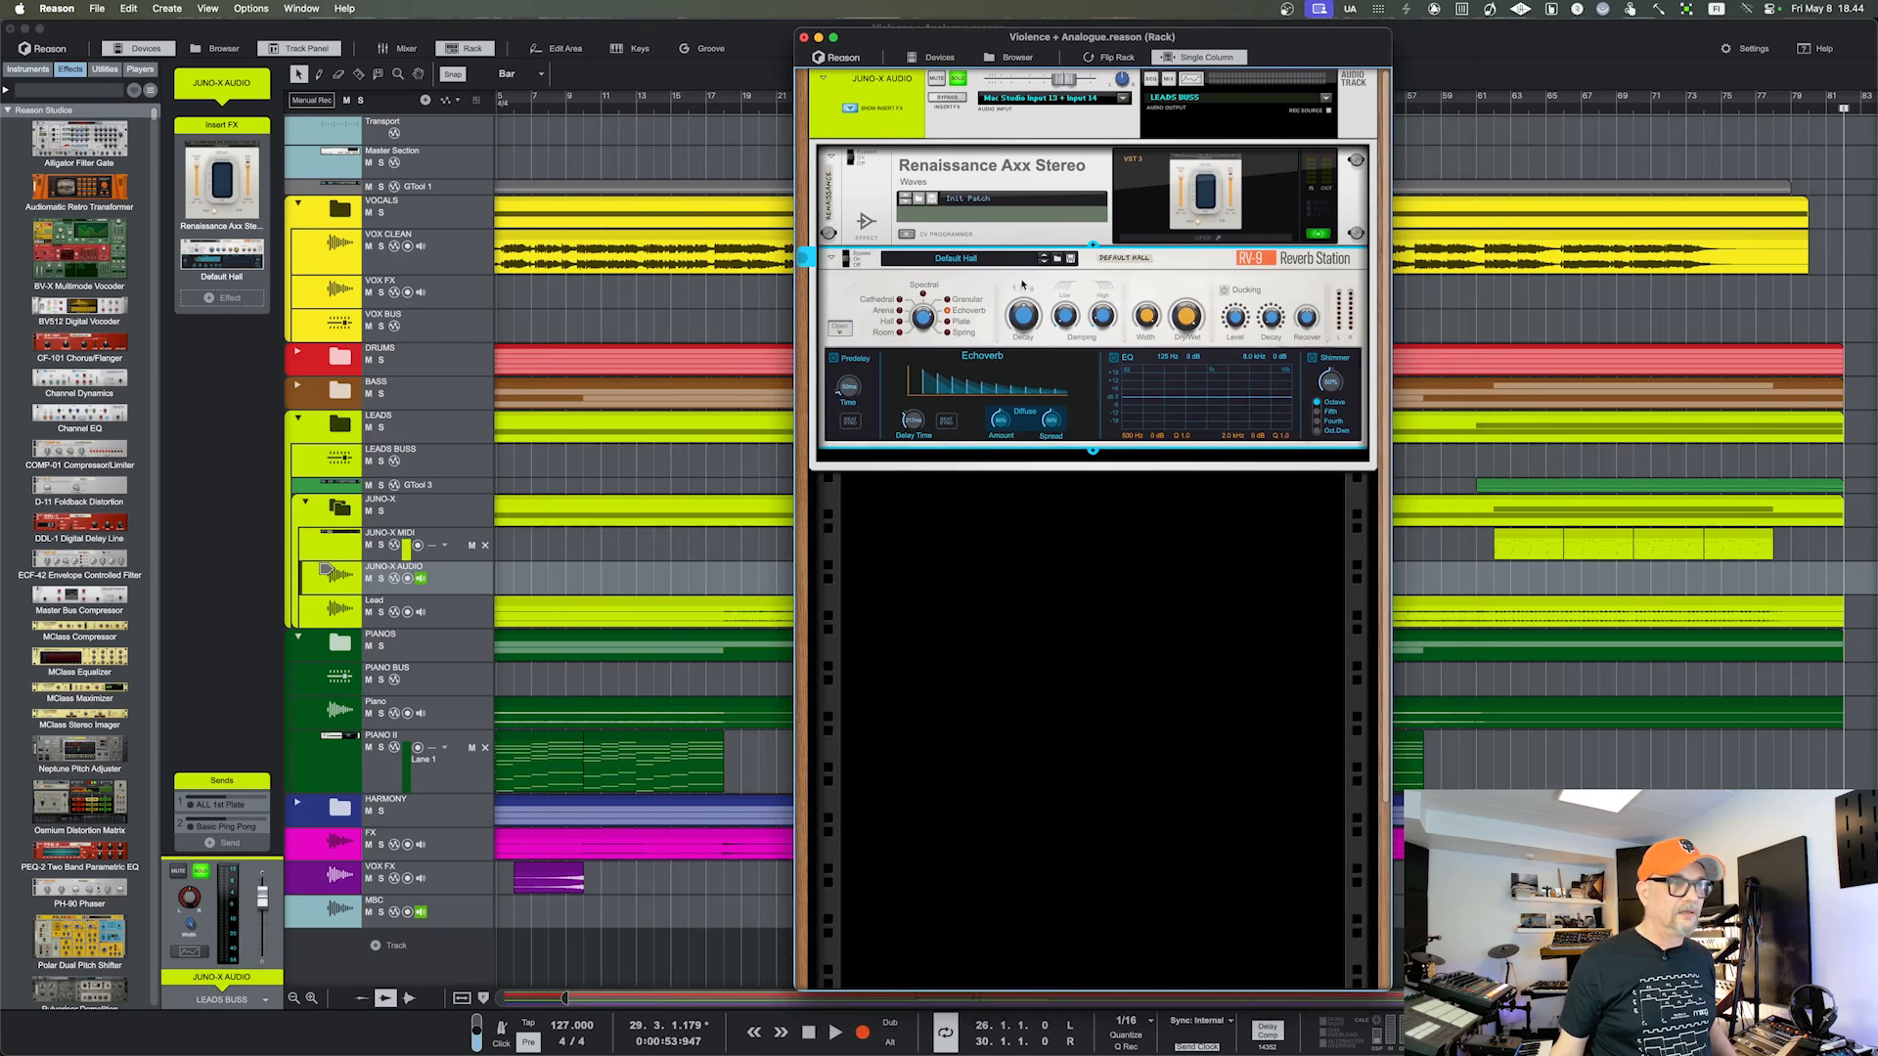
{"action": "key", "text": "space"}
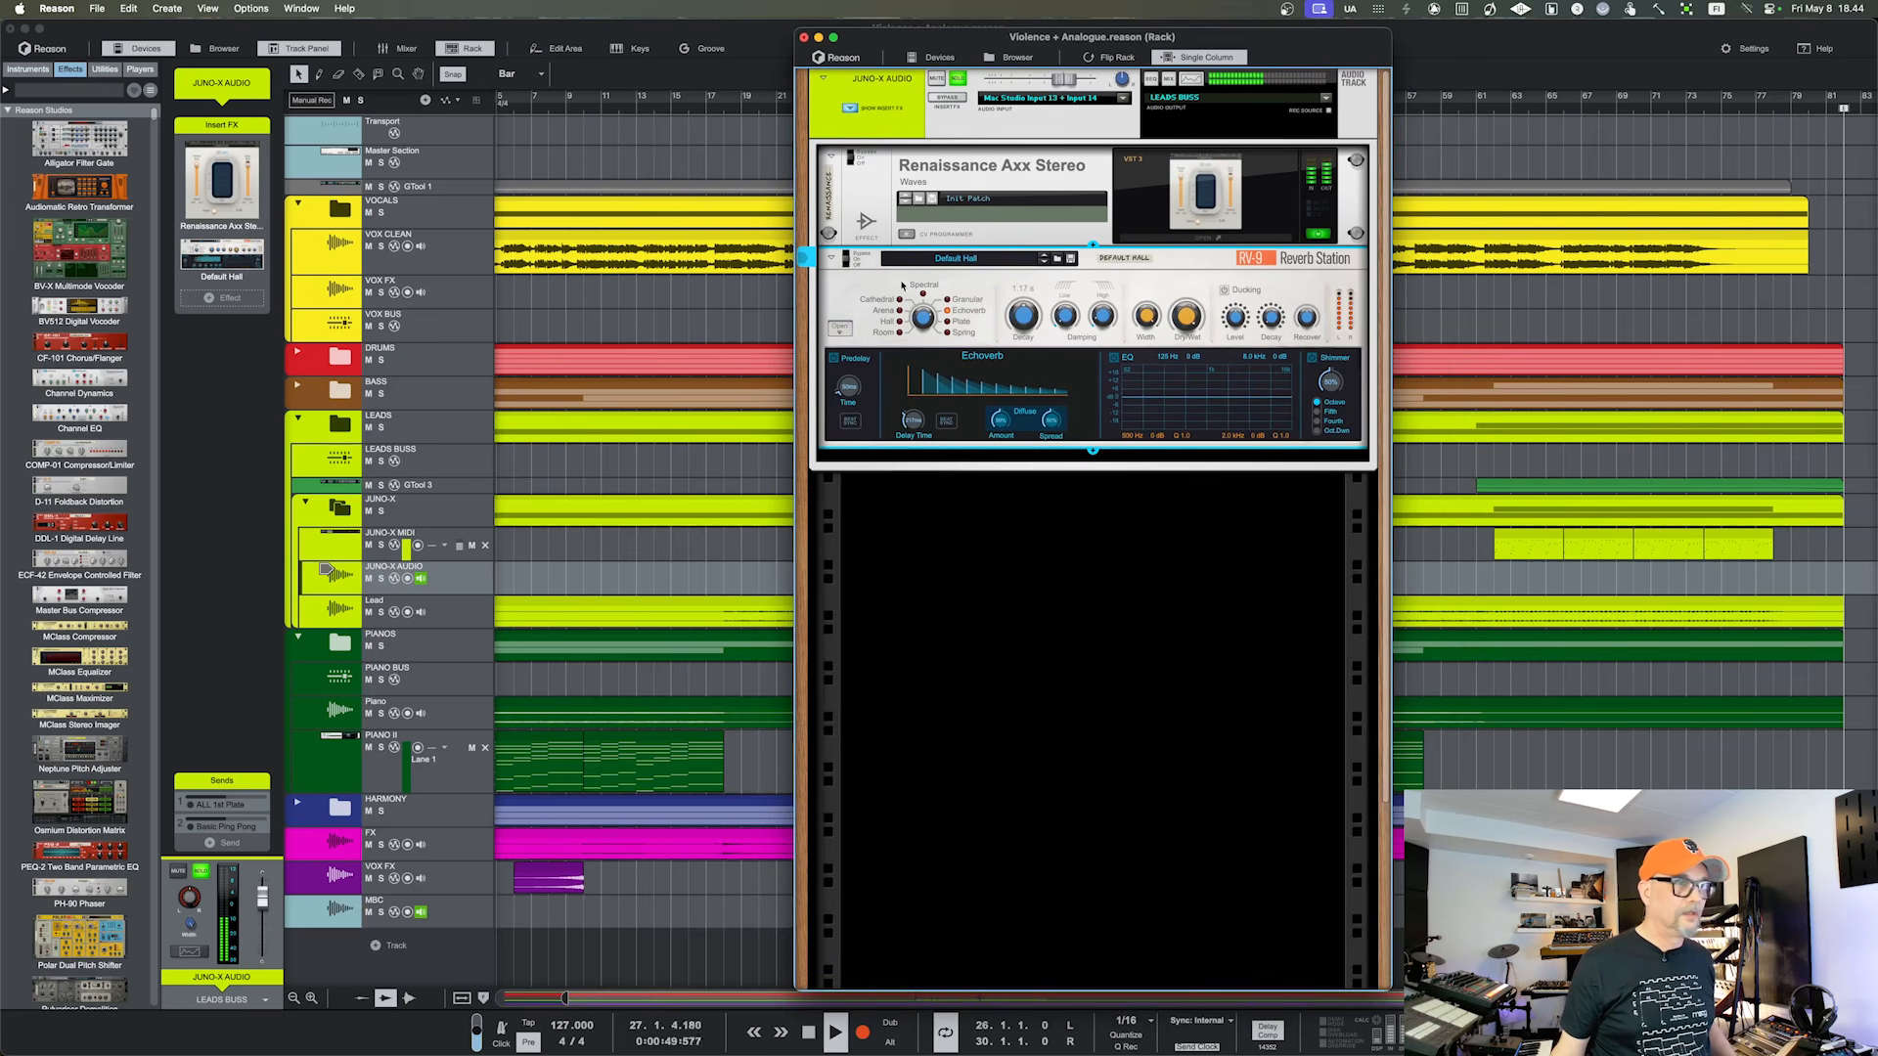
Browse the RV-9 patches from the insert slot, audition Drum Room, and load 8th Note Echoverb while the loop plays
{"action": "mouse_move", "coordinate": [195, 278]}
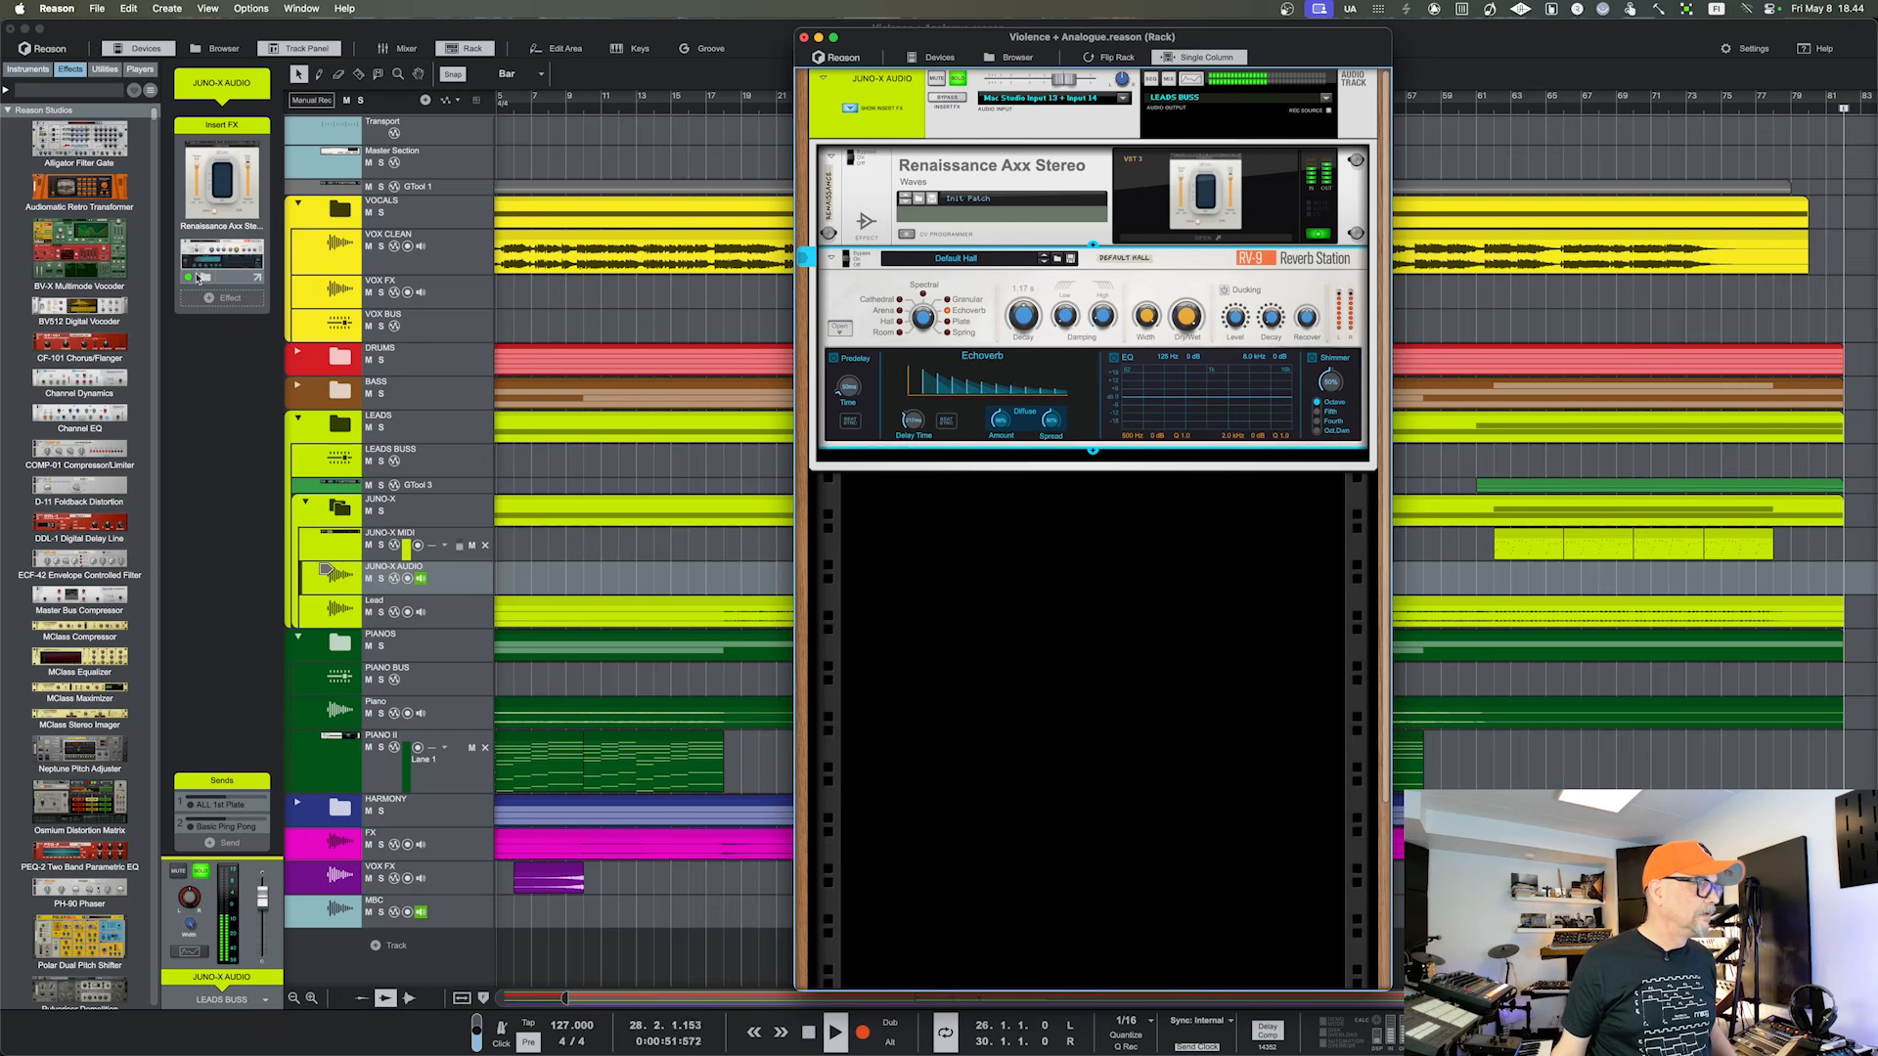
{"action": "left_click", "coordinate": [203, 278]}
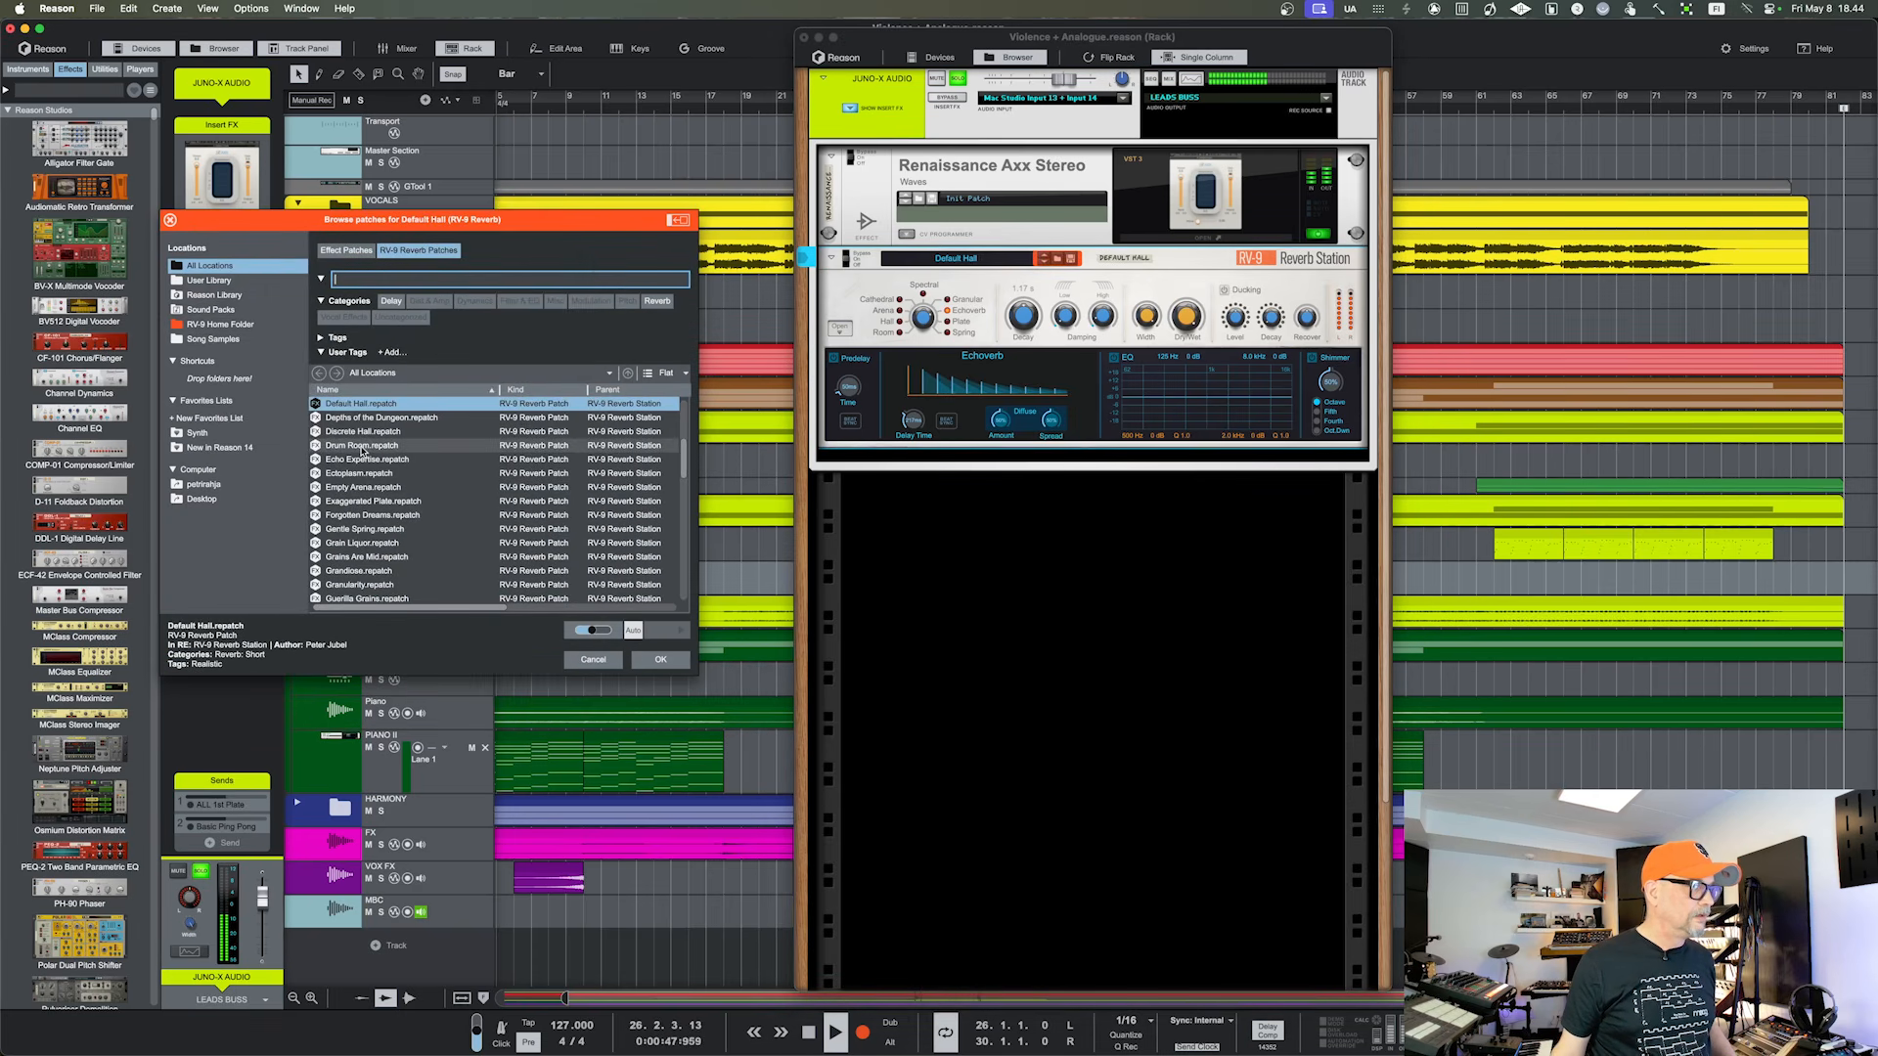
{"action": "left_click", "coordinate": [362, 450]}
{"action": "scroll", "coordinate": [362, 450], "scroll_direction": "up", "scroll_amount": 5}
{"action": "left_click", "coordinate": [365, 406]}
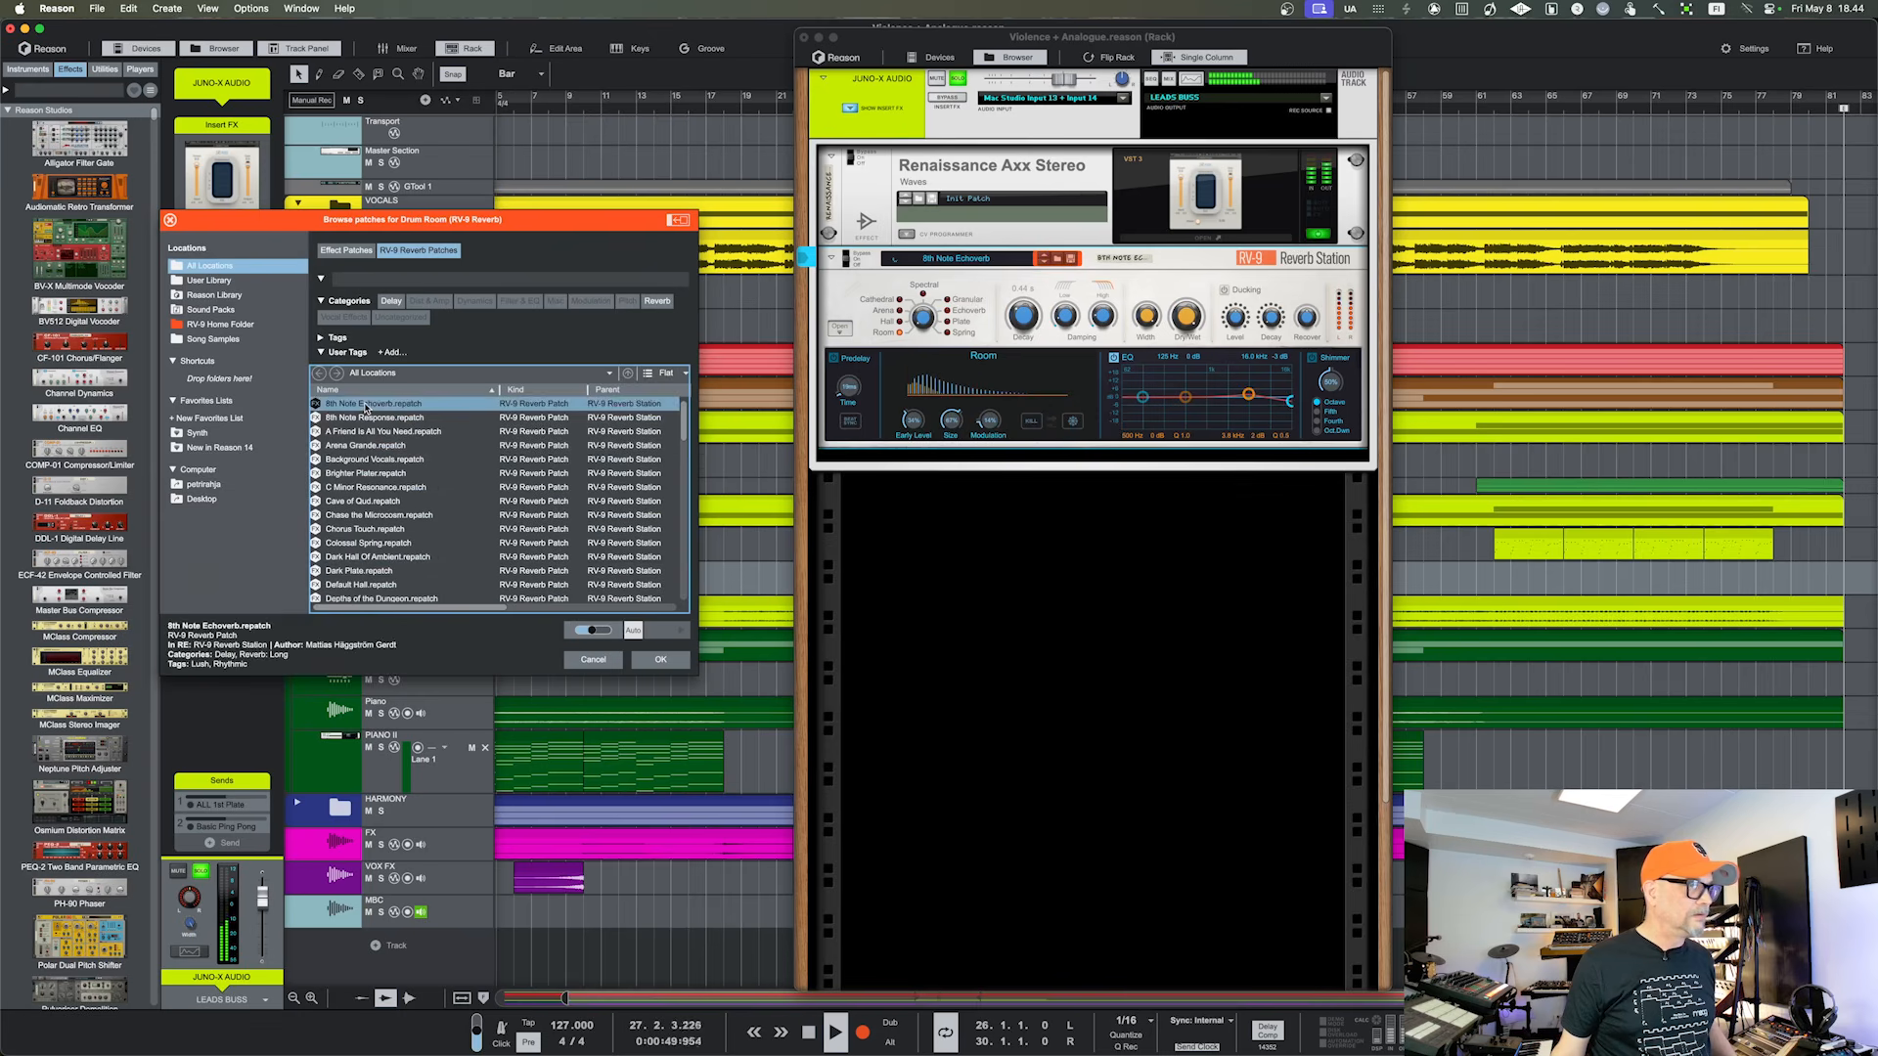
{"action": "double_click", "coordinate": [365, 405]}
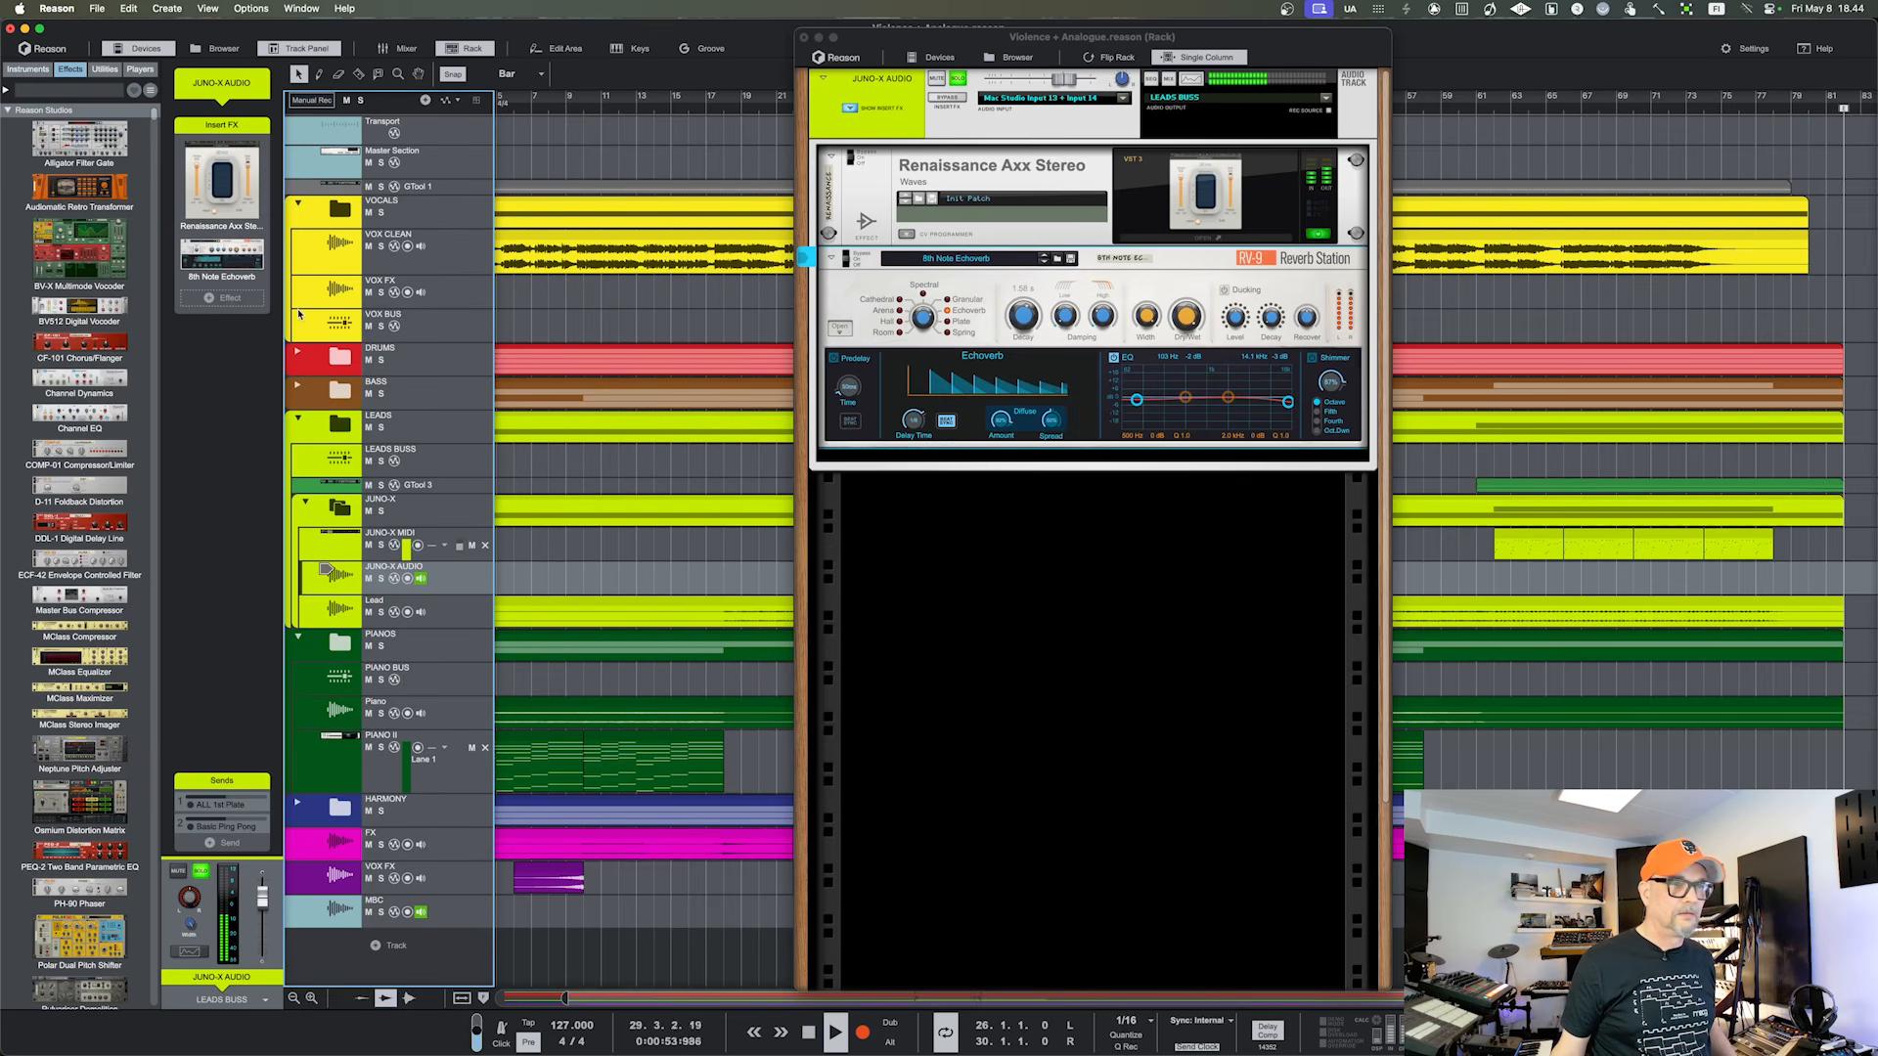
Load the Cave of Qud and Empty Arena patches in turn on the RV-9 reverb from its insert slot
{"action": "left_click", "coordinate": [206, 281]}
{"action": "left_click", "coordinate": [362, 501]}
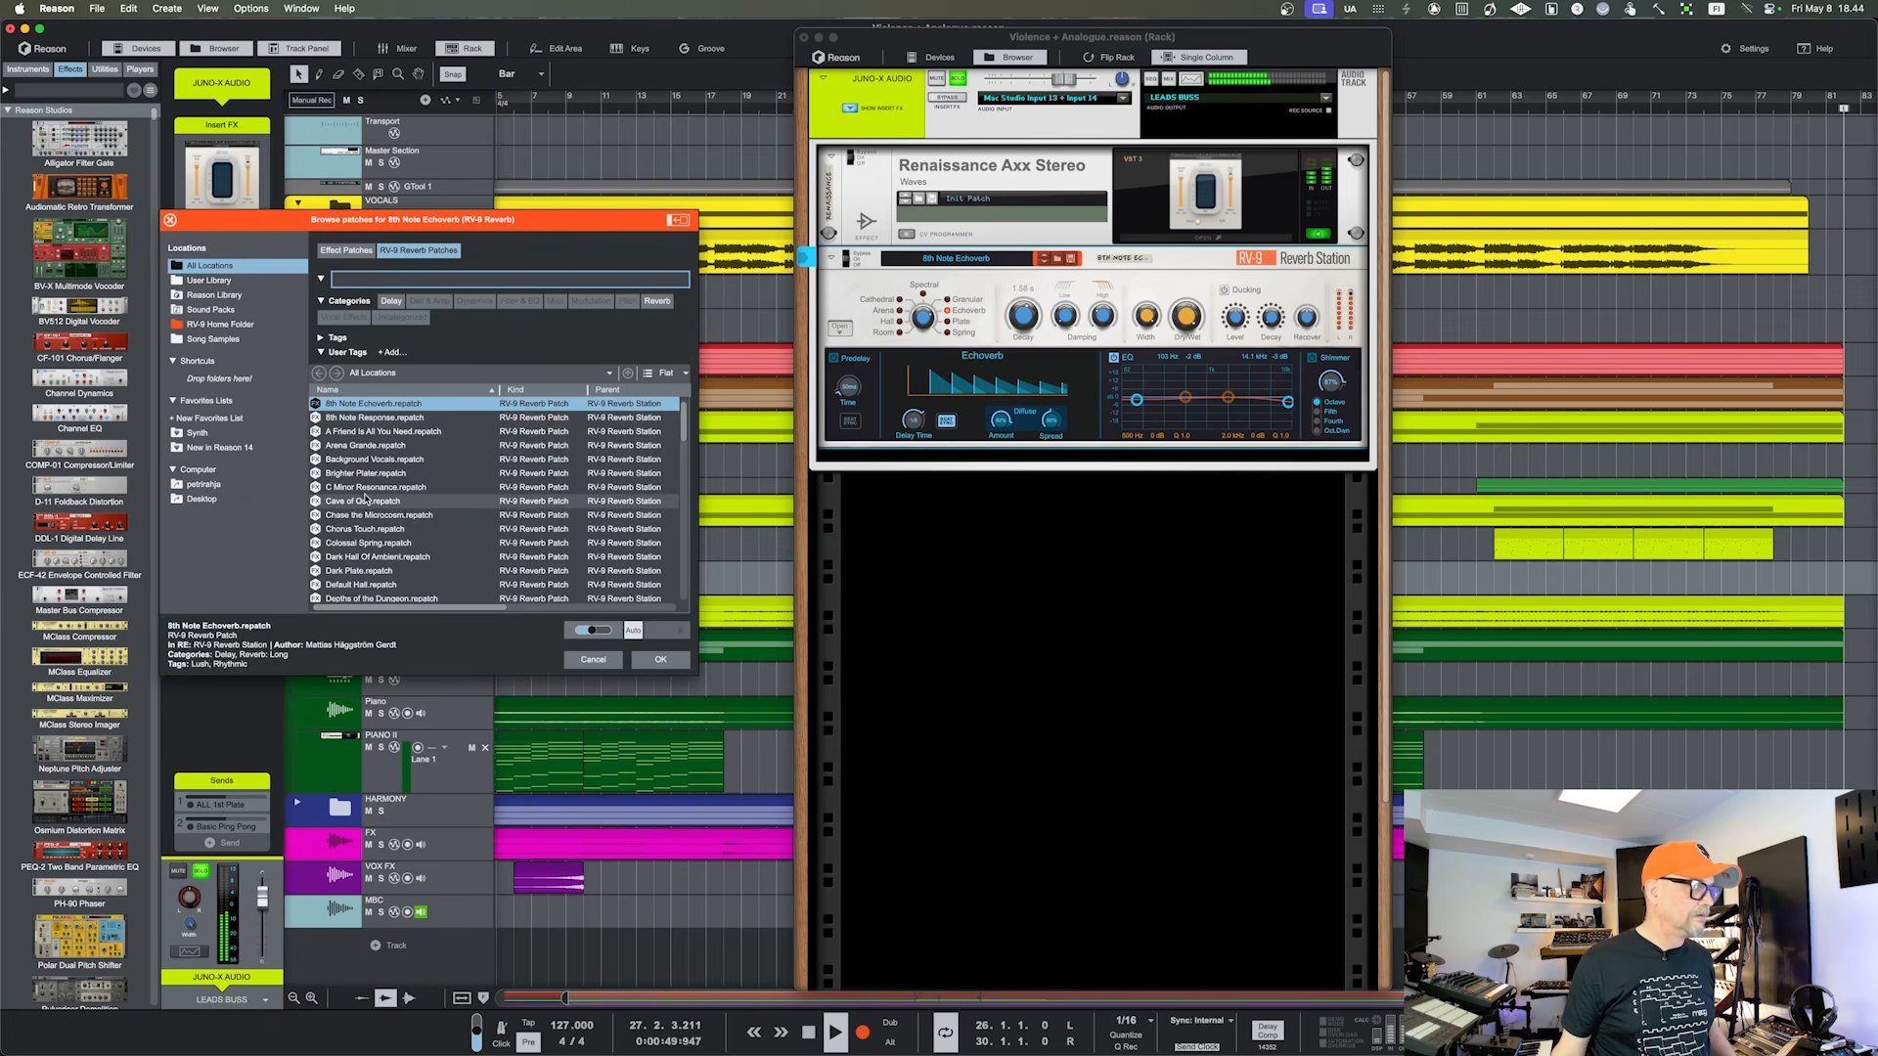
{"action": "double_click", "coordinate": [364, 501]}
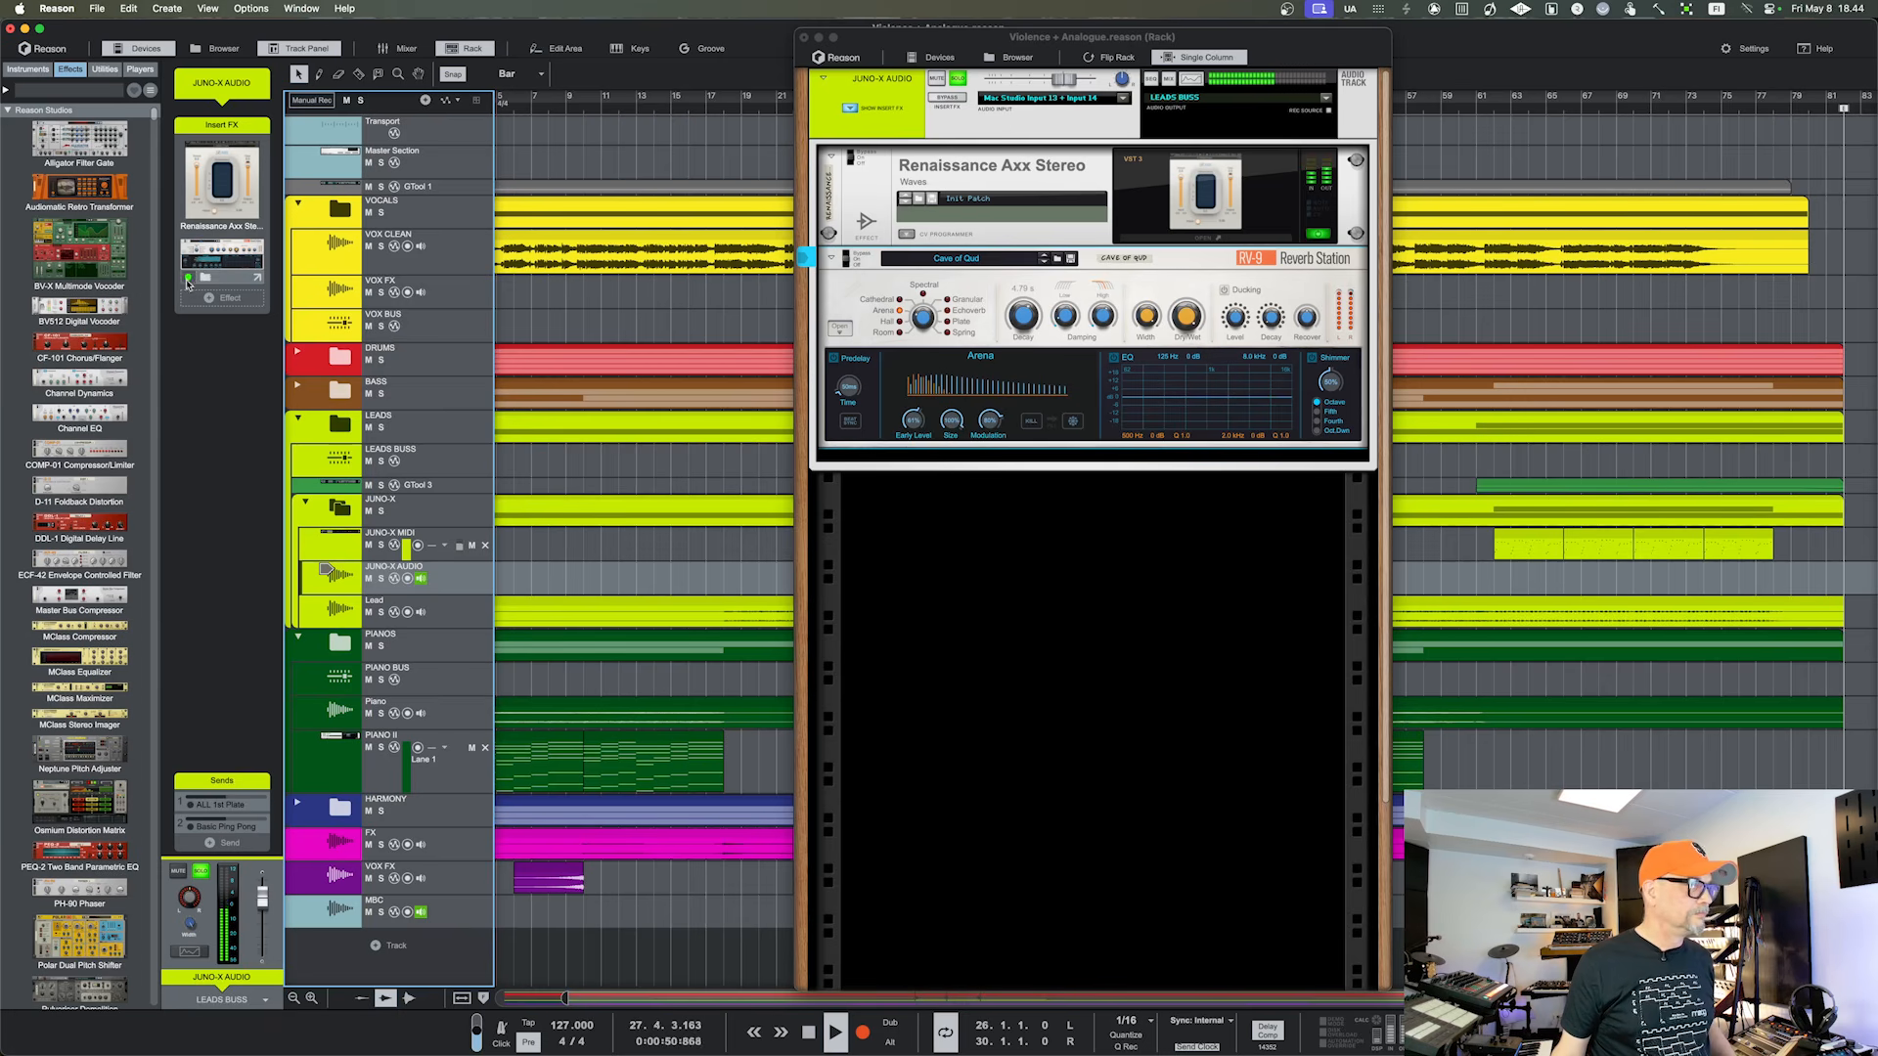
{"action": "left_click", "coordinate": [212, 278]}
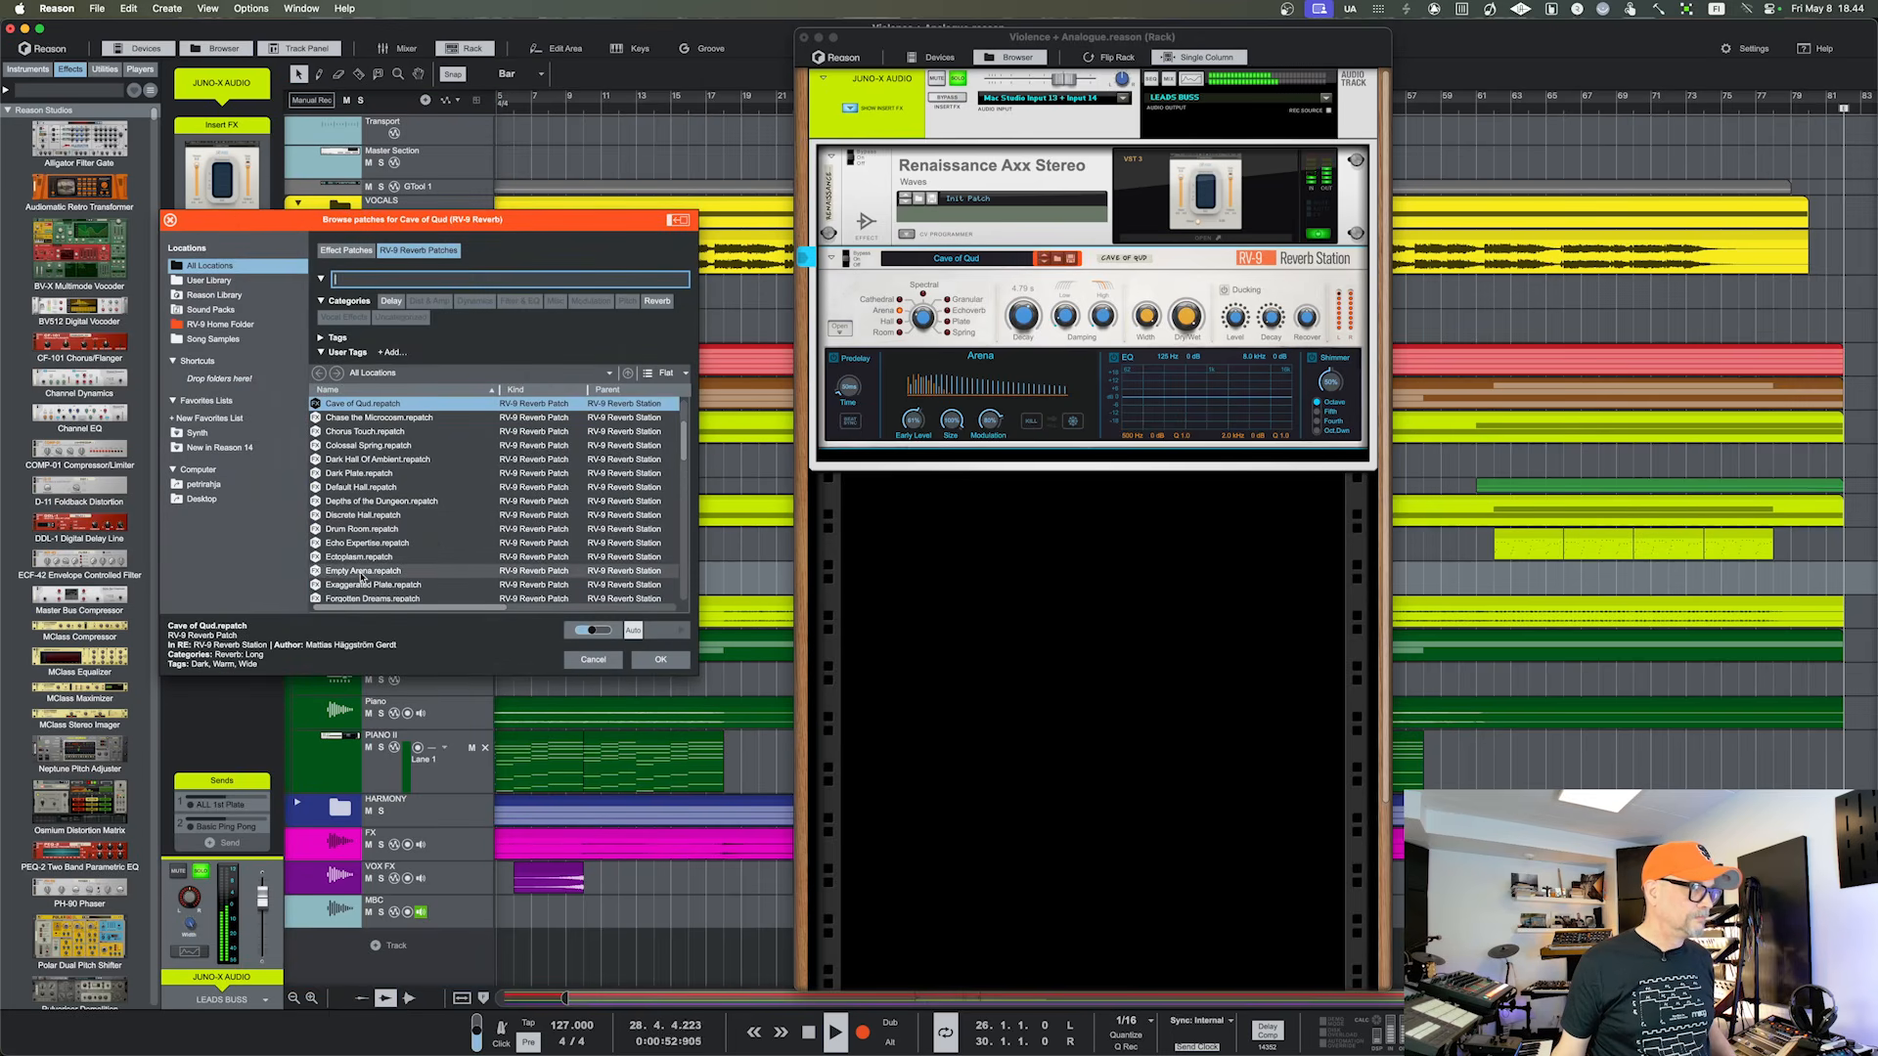
{"action": "left_click", "coordinate": [361, 571]}
{"action": "double_click", "coordinate": [361, 576]}
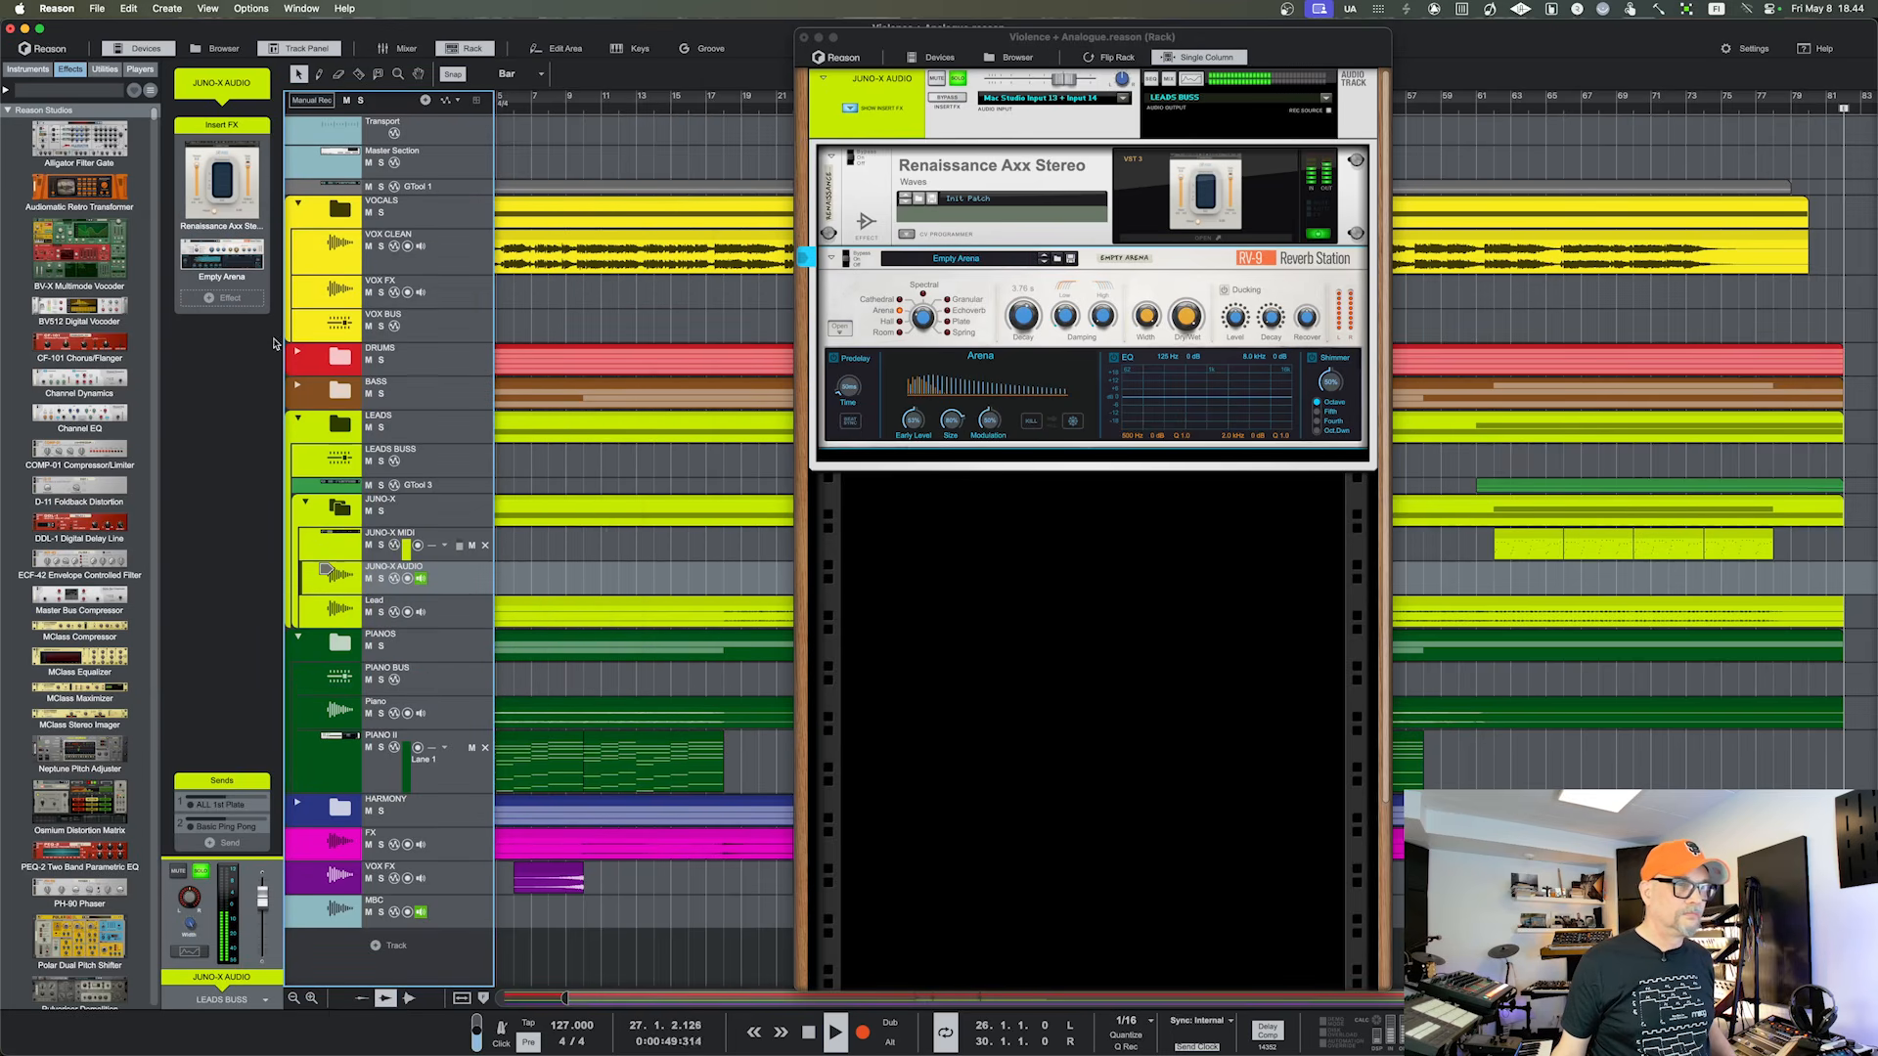
Load the Plate-9 patch on the RV-9 reverb from its insert slot
{"action": "mouse_move", "coordinate": [206, 252]}
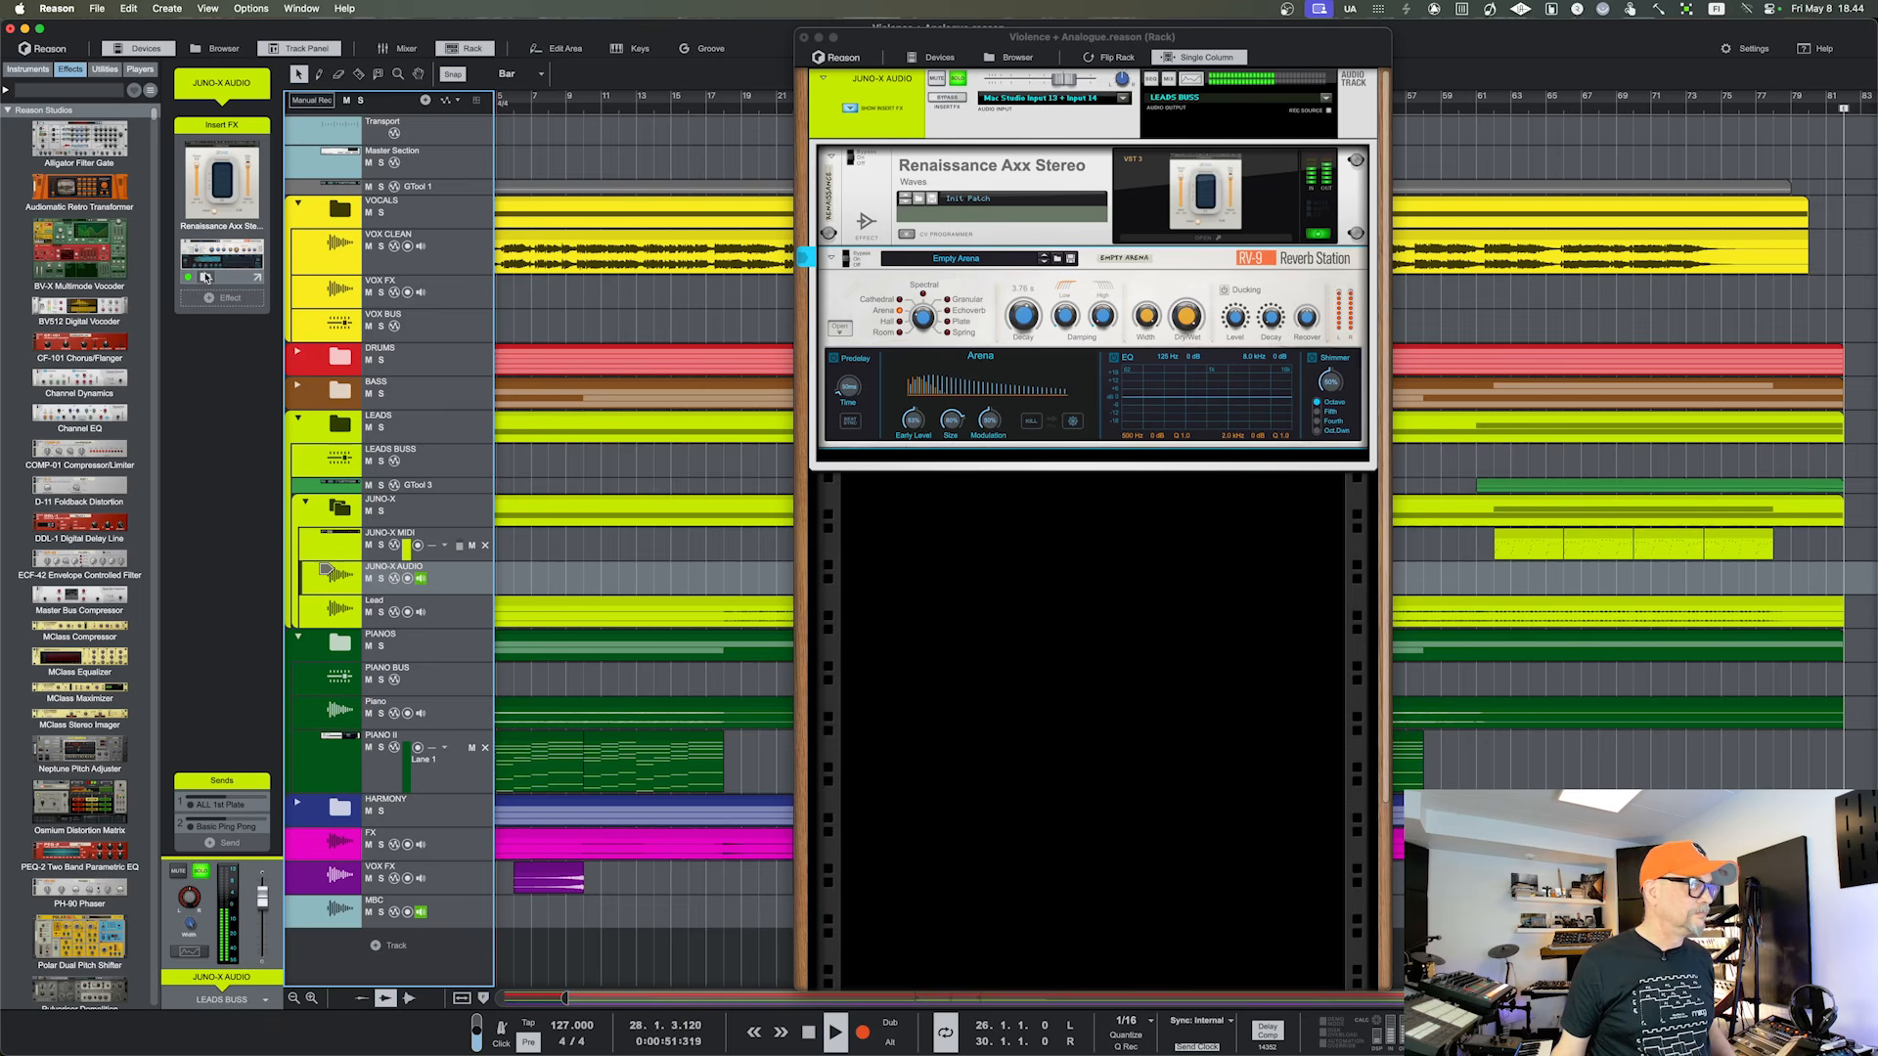
{"action": "left_click", "coordinate": [205, 279]}
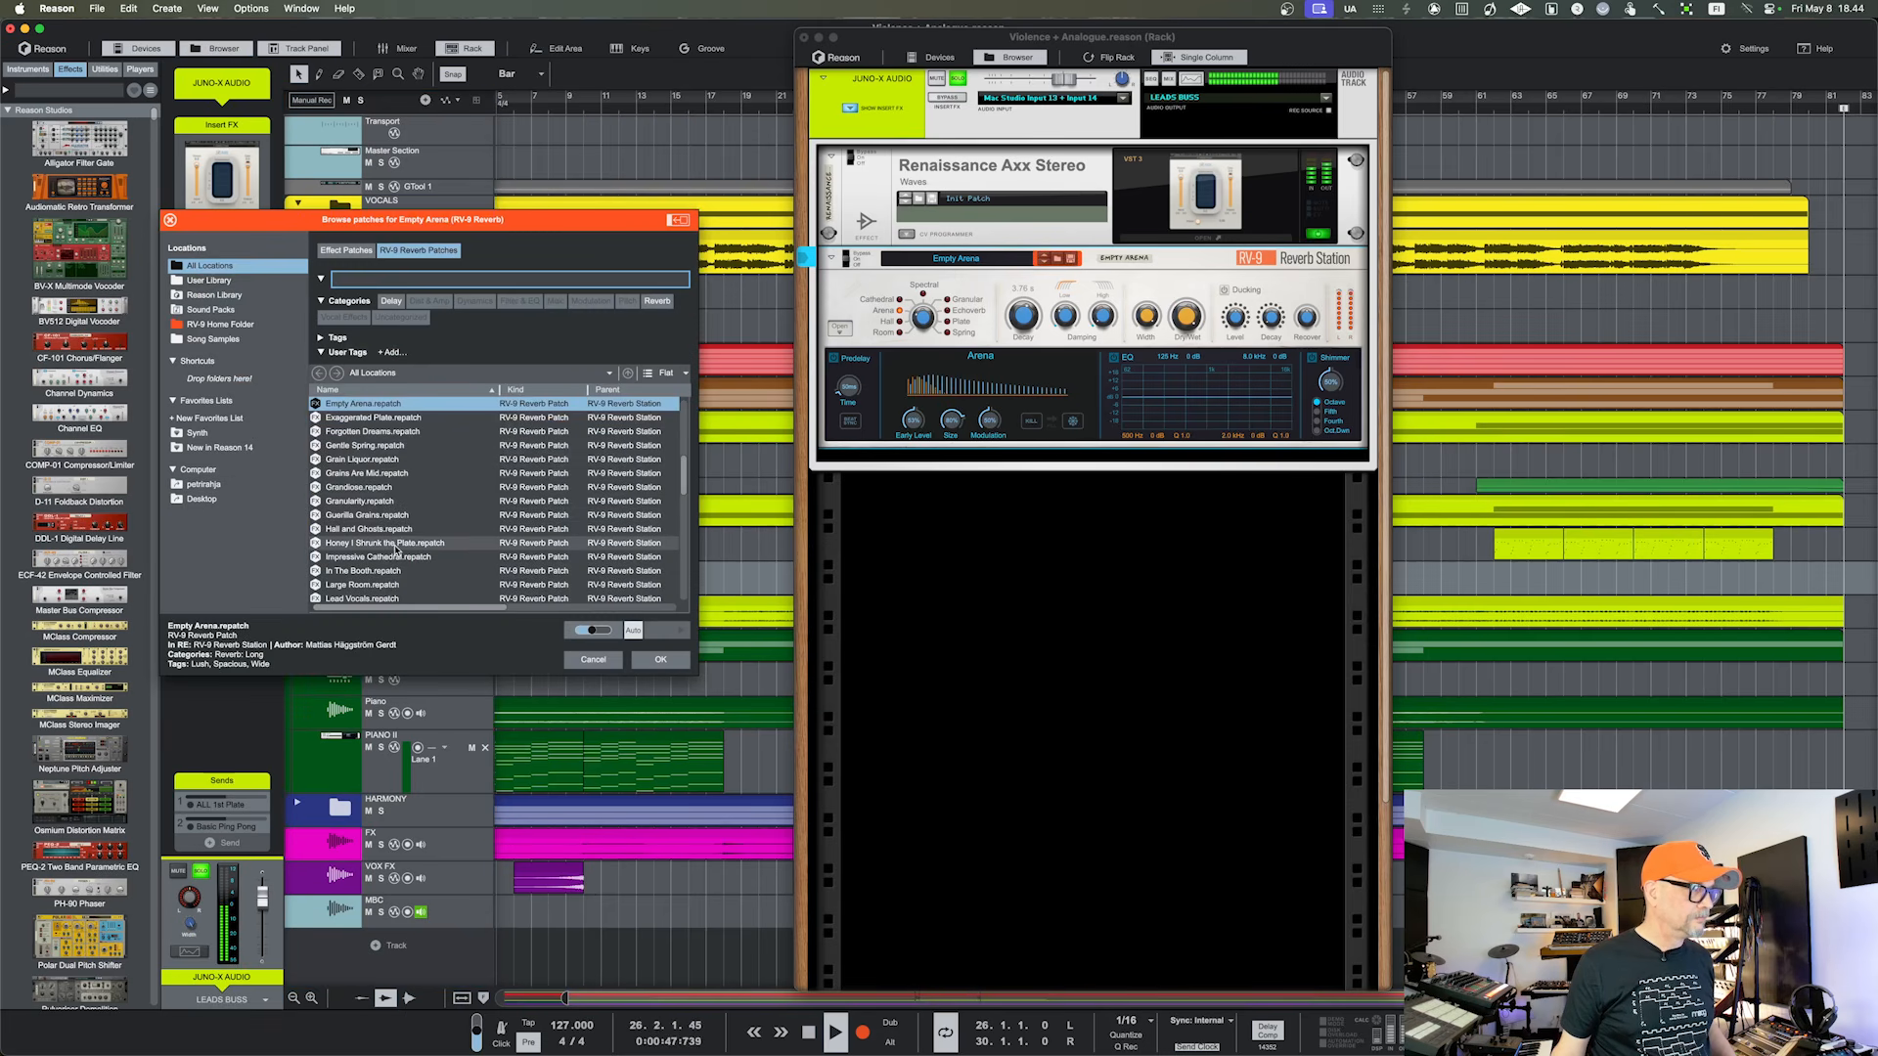
{"action": "scroll", "coordinate": [401, 519], "scroll_direction": "down", "scroll_amount": 5}
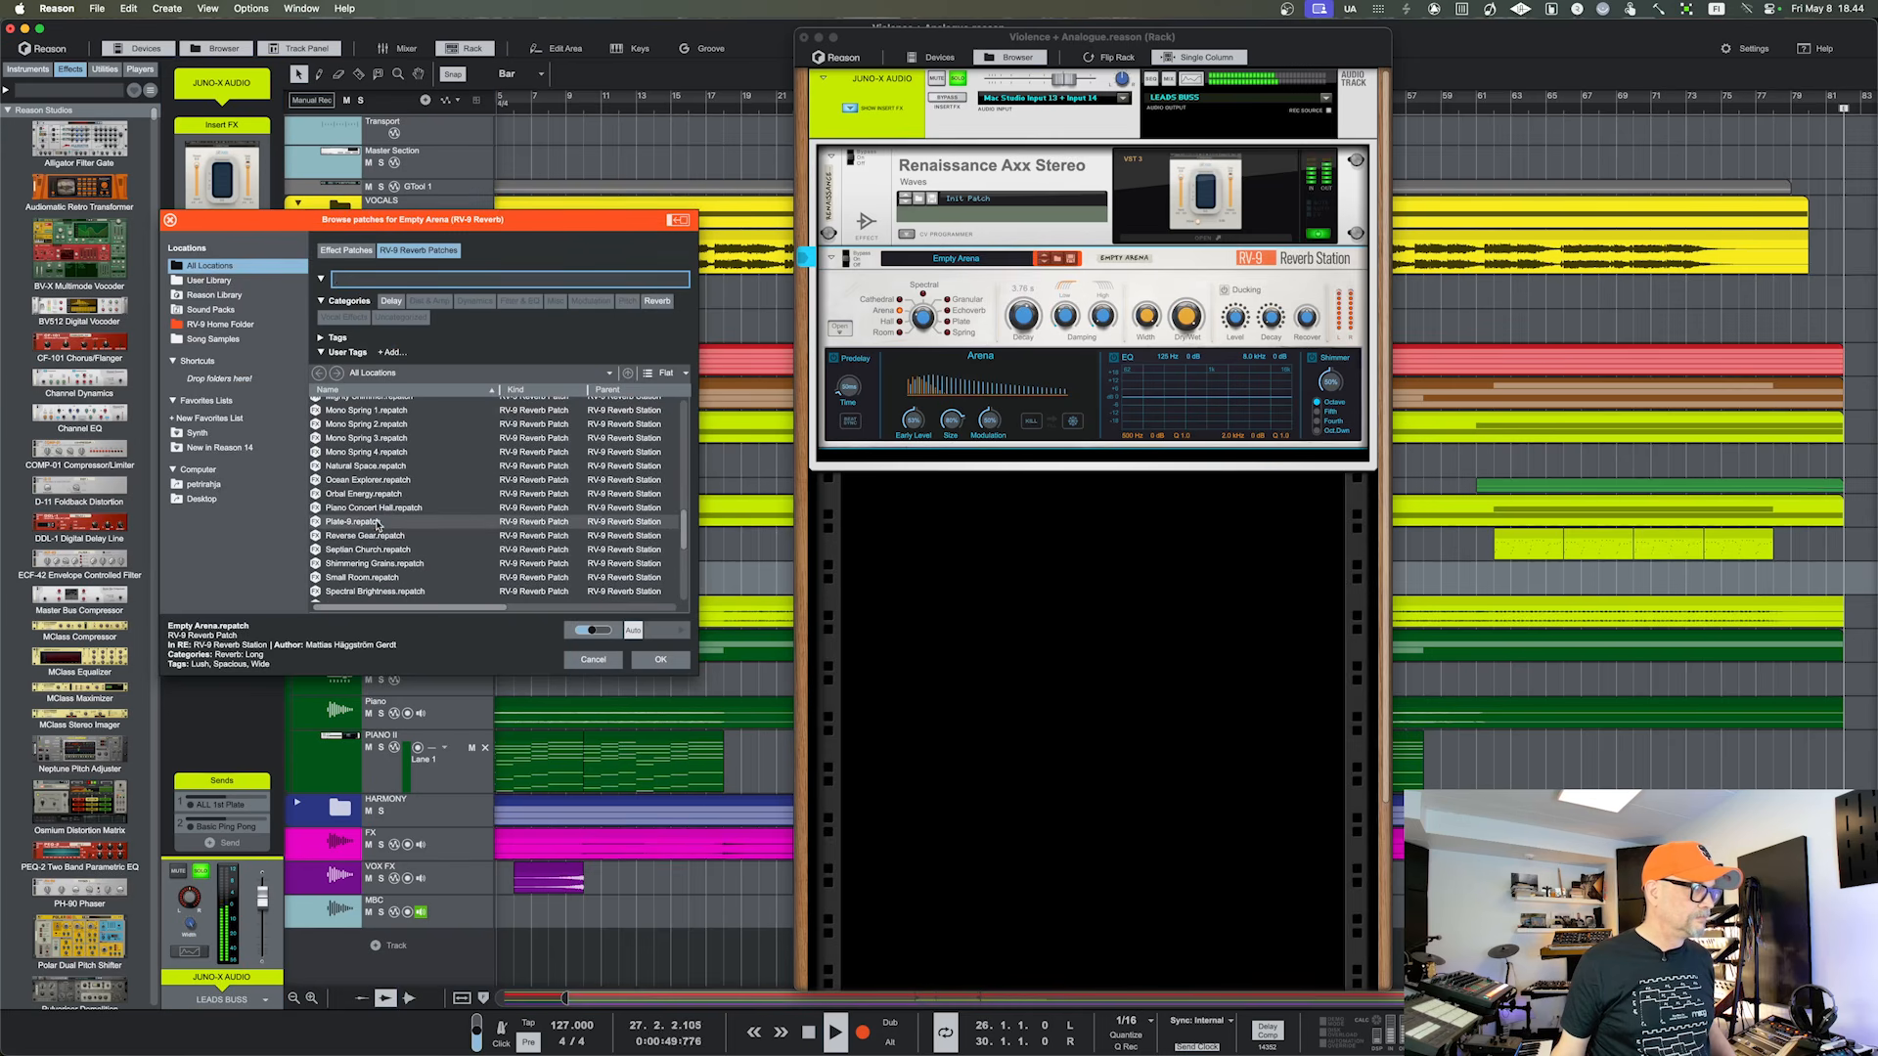
{"action": "double_click", "coordinate": [363, 522]}
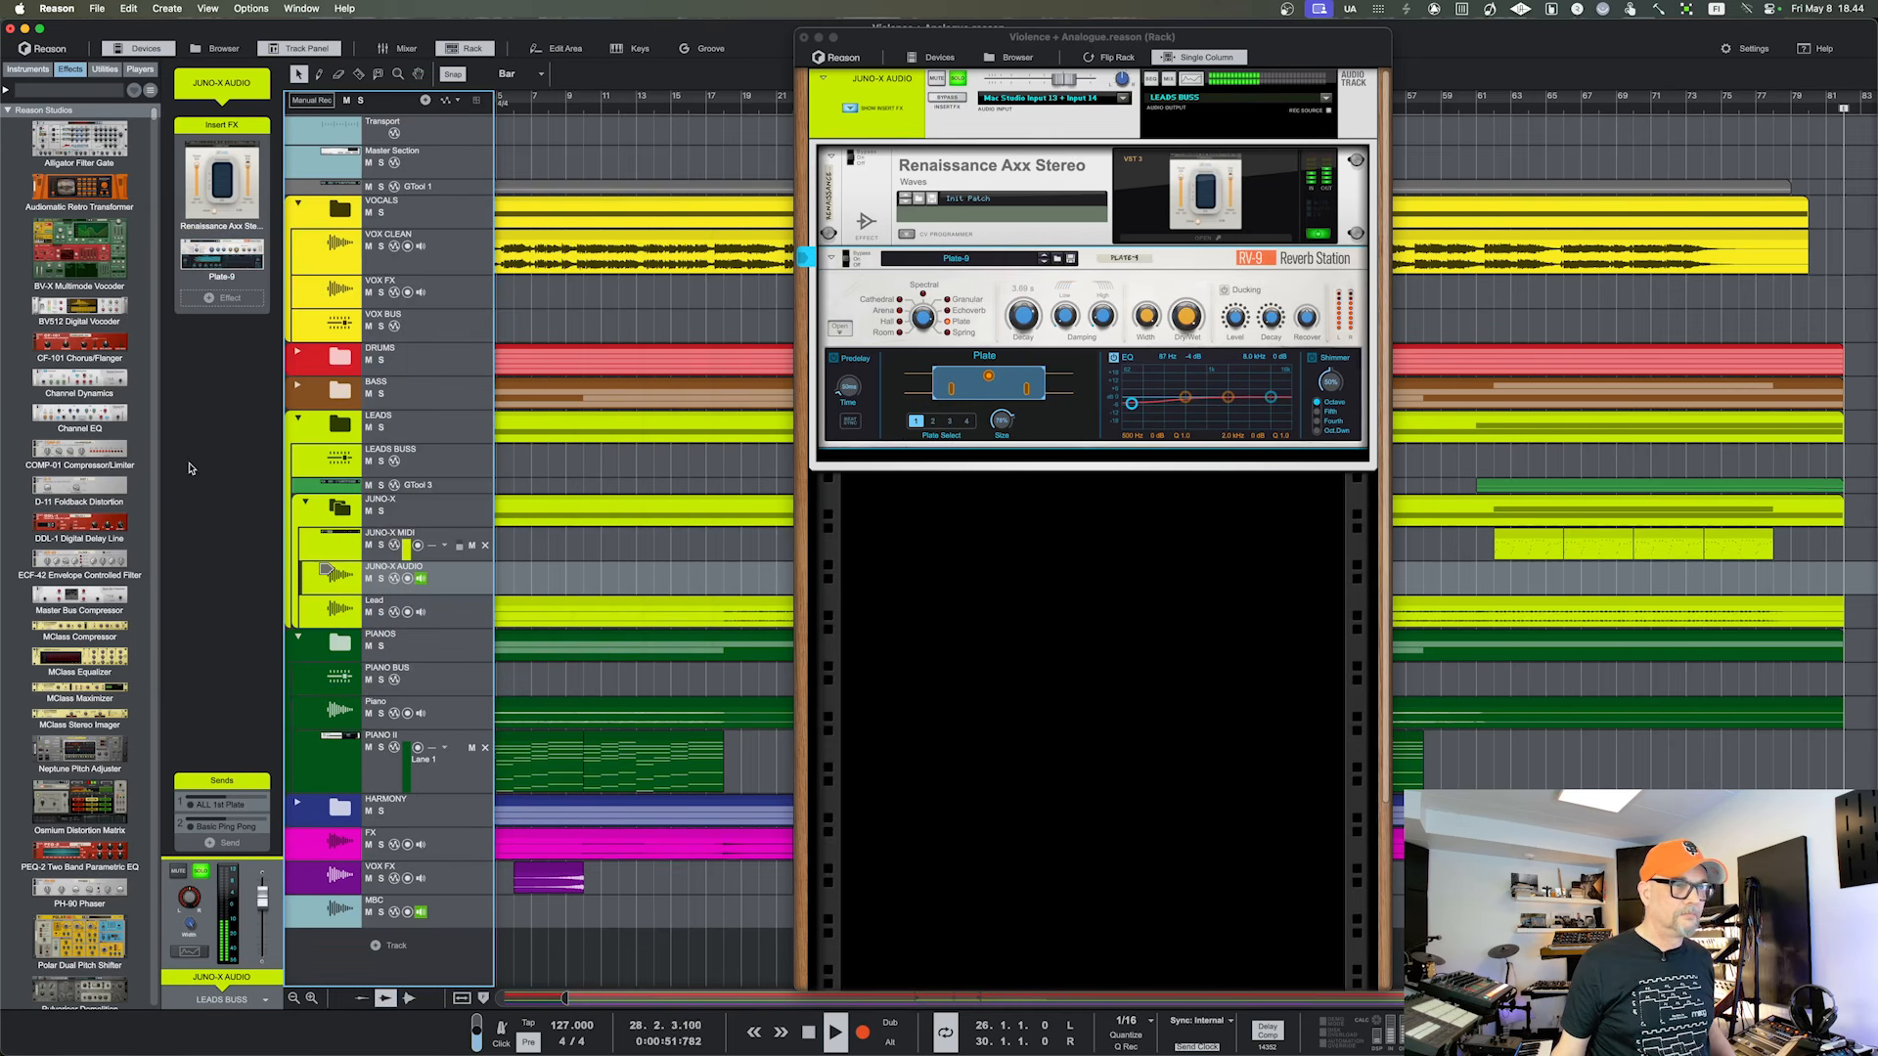
Move the rack window closer to the channel strip and stop playback
{"action": "left_click_drag", "start_coordinate": [905, 41], "coordinate": [841, 39]}
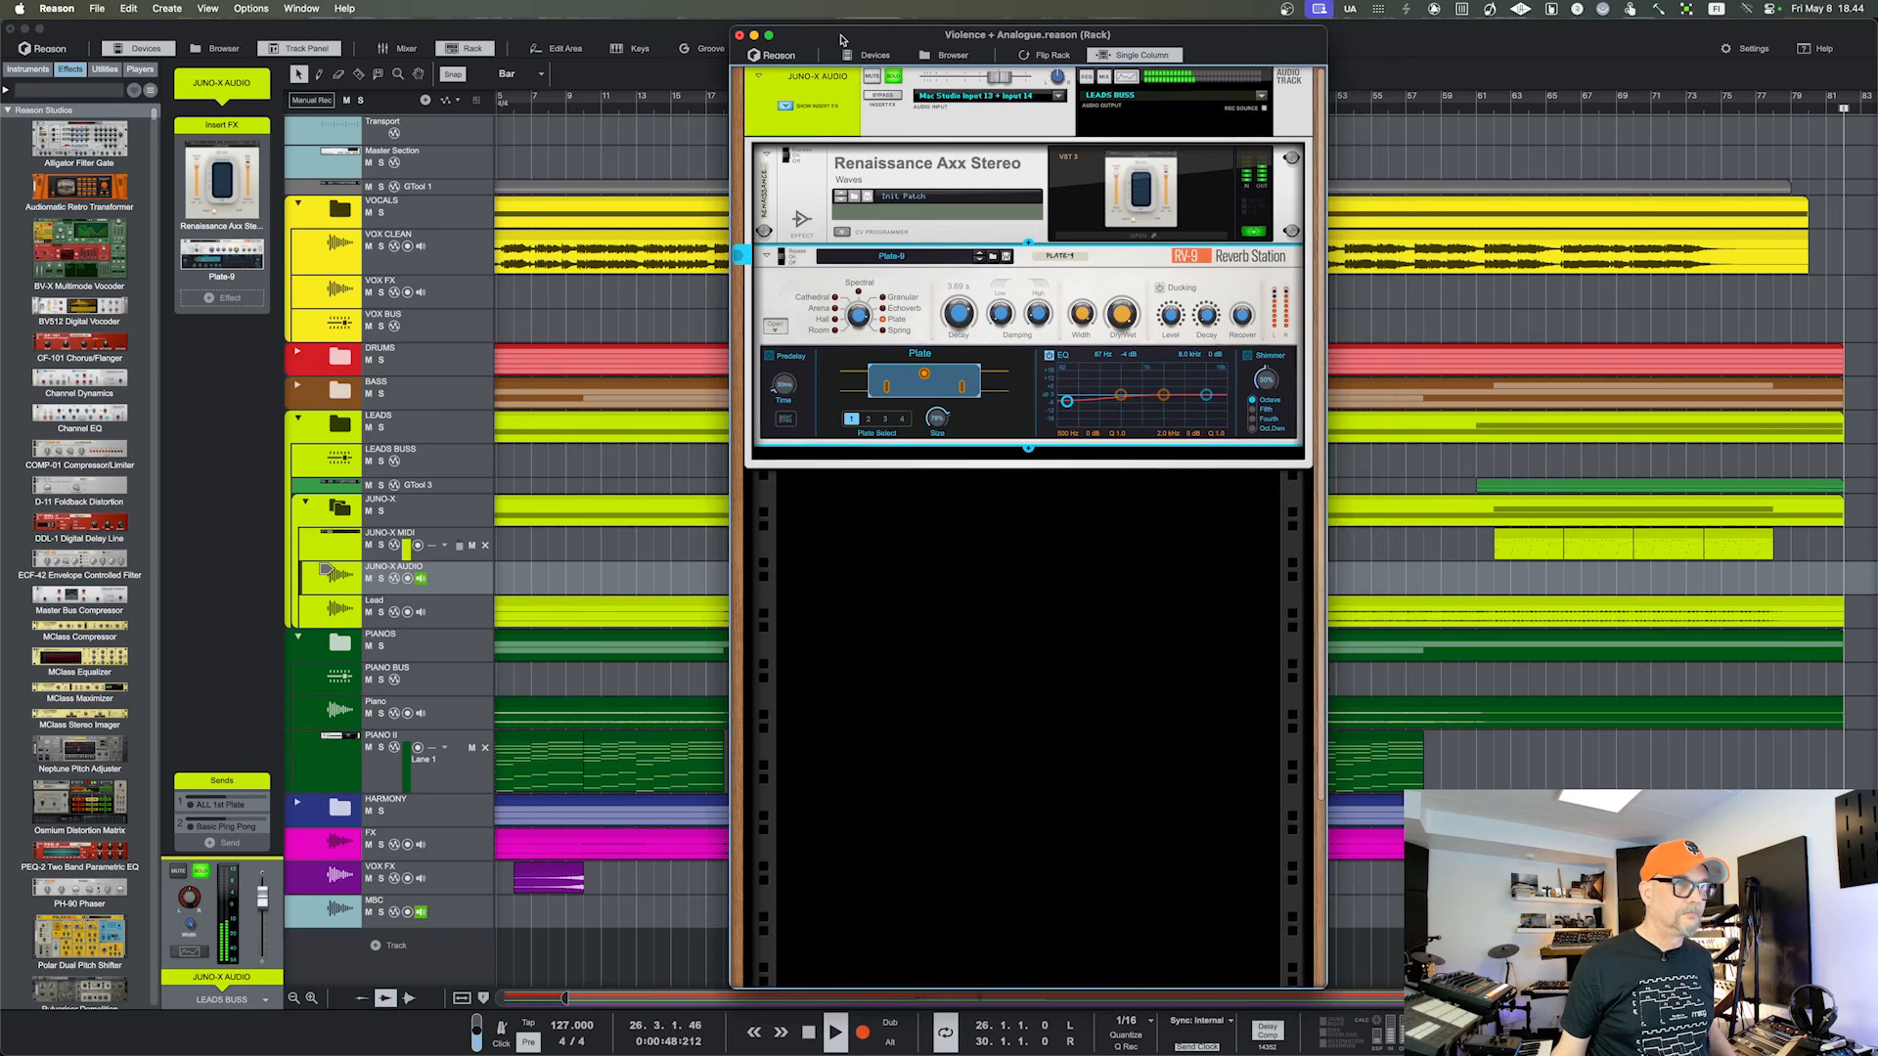
{"action": "left_click_drag", "start_coordinate": [841, 39], "coordinate": [785, 54]}
{"action": "key", "text": "space"}
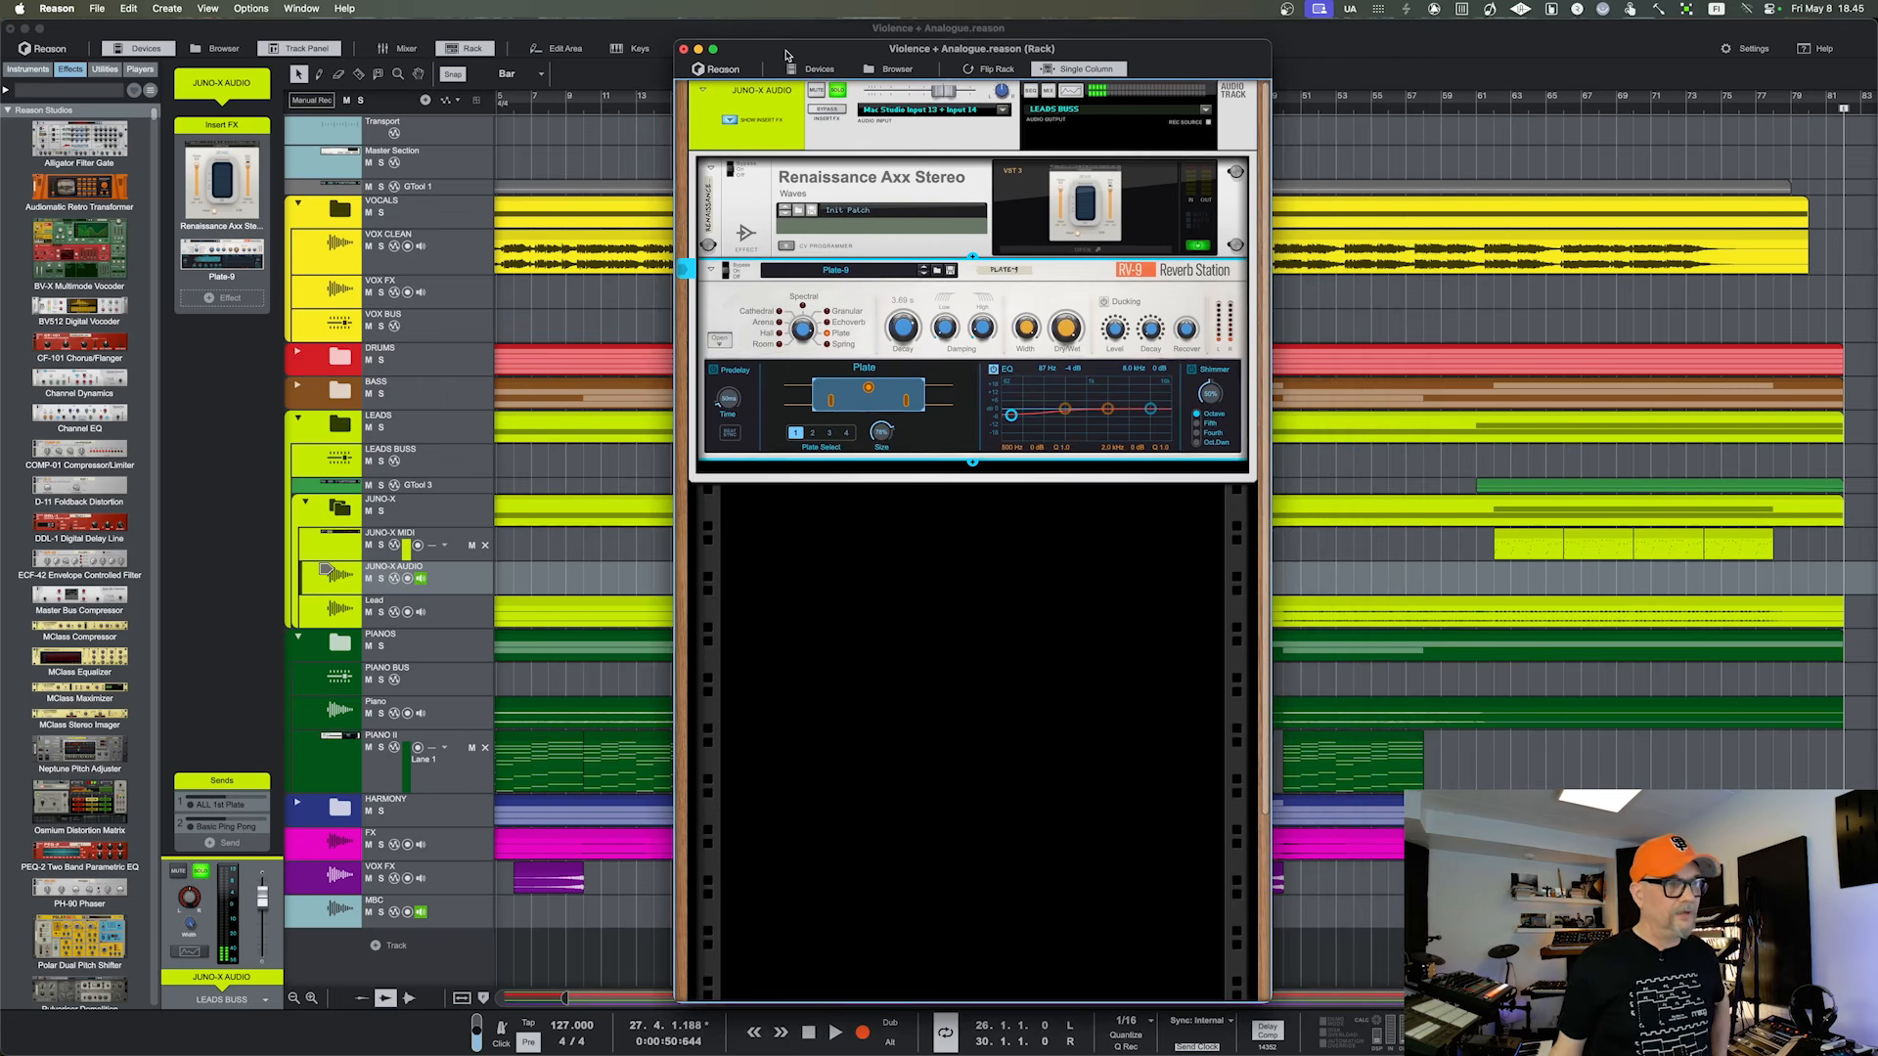
Load the Default Hall patch from the RV-9 device in the rack and set its reverb type to Cathedral
{"action": "left_click", "coordinate": [804, 274]}
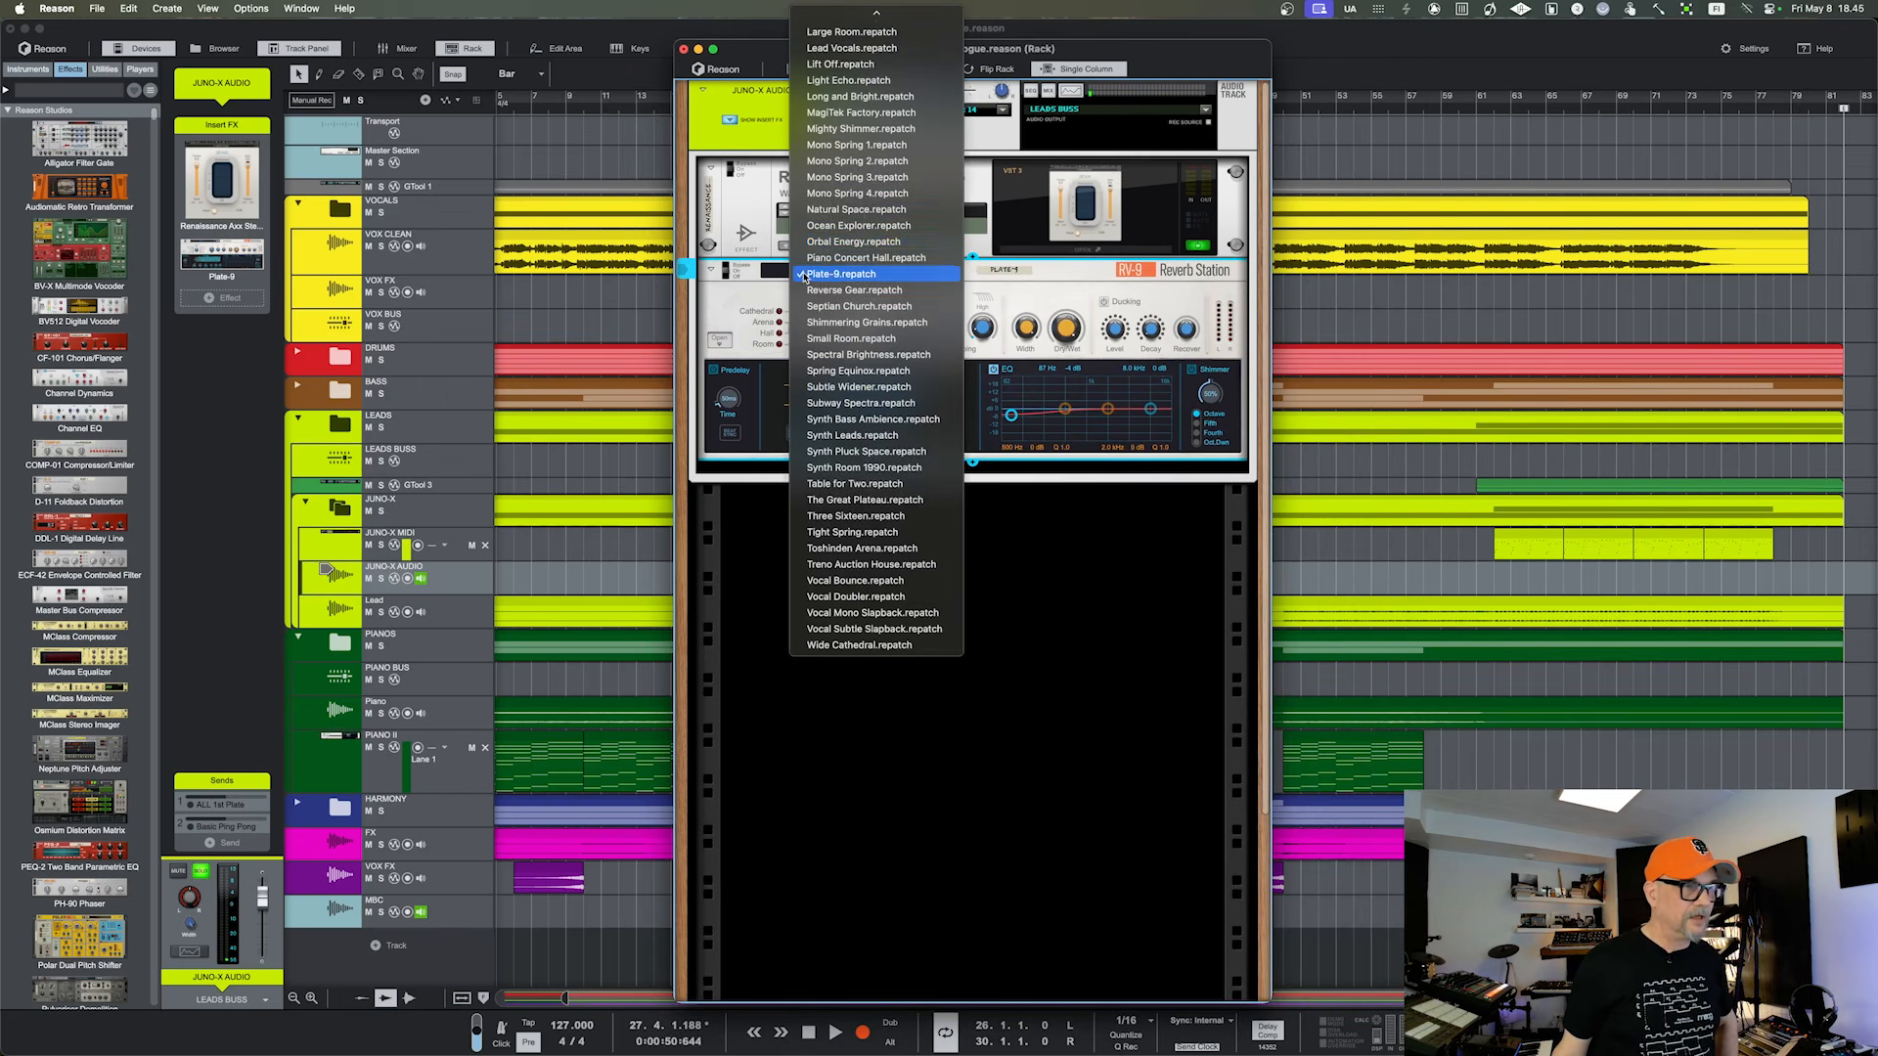
{"action": "scroll", "coordinate": [837, 225], "scroll_direction": "up", "scroll_amount": 10}
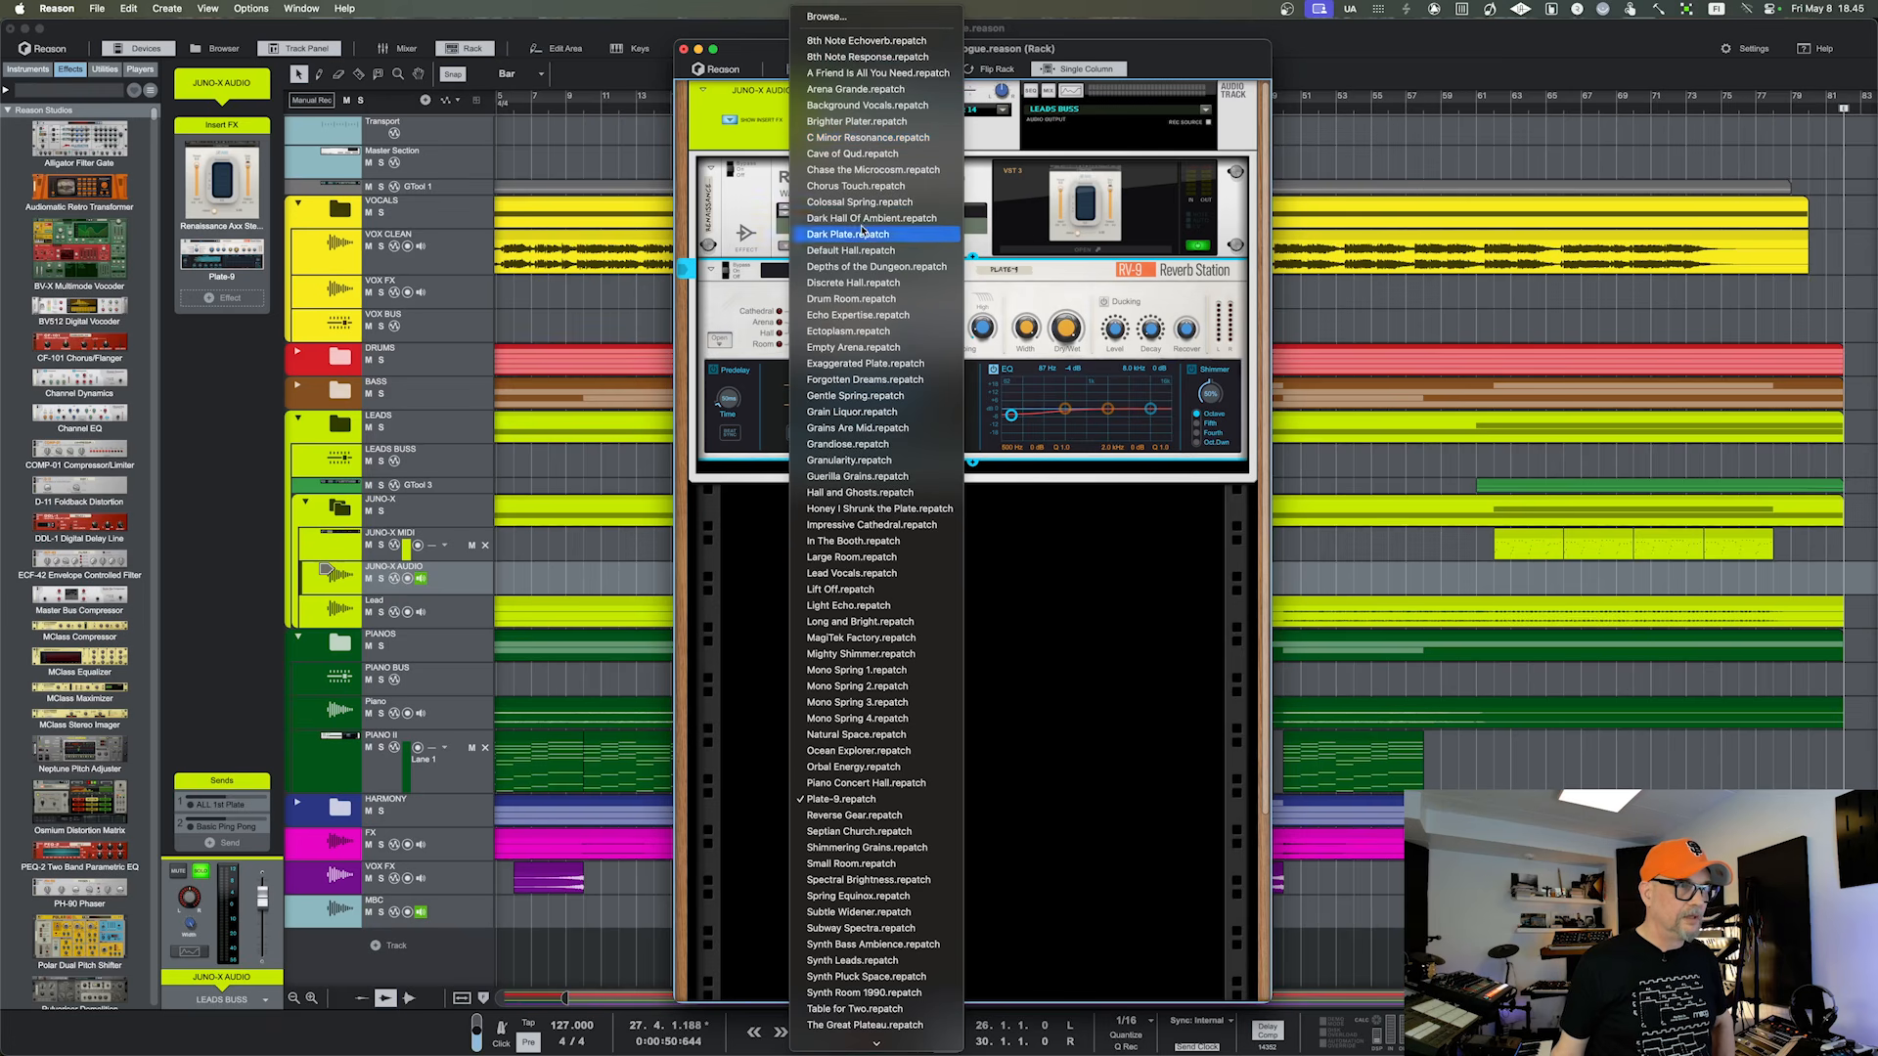
{"action": "left_click", "coordinate": [851, 250]}
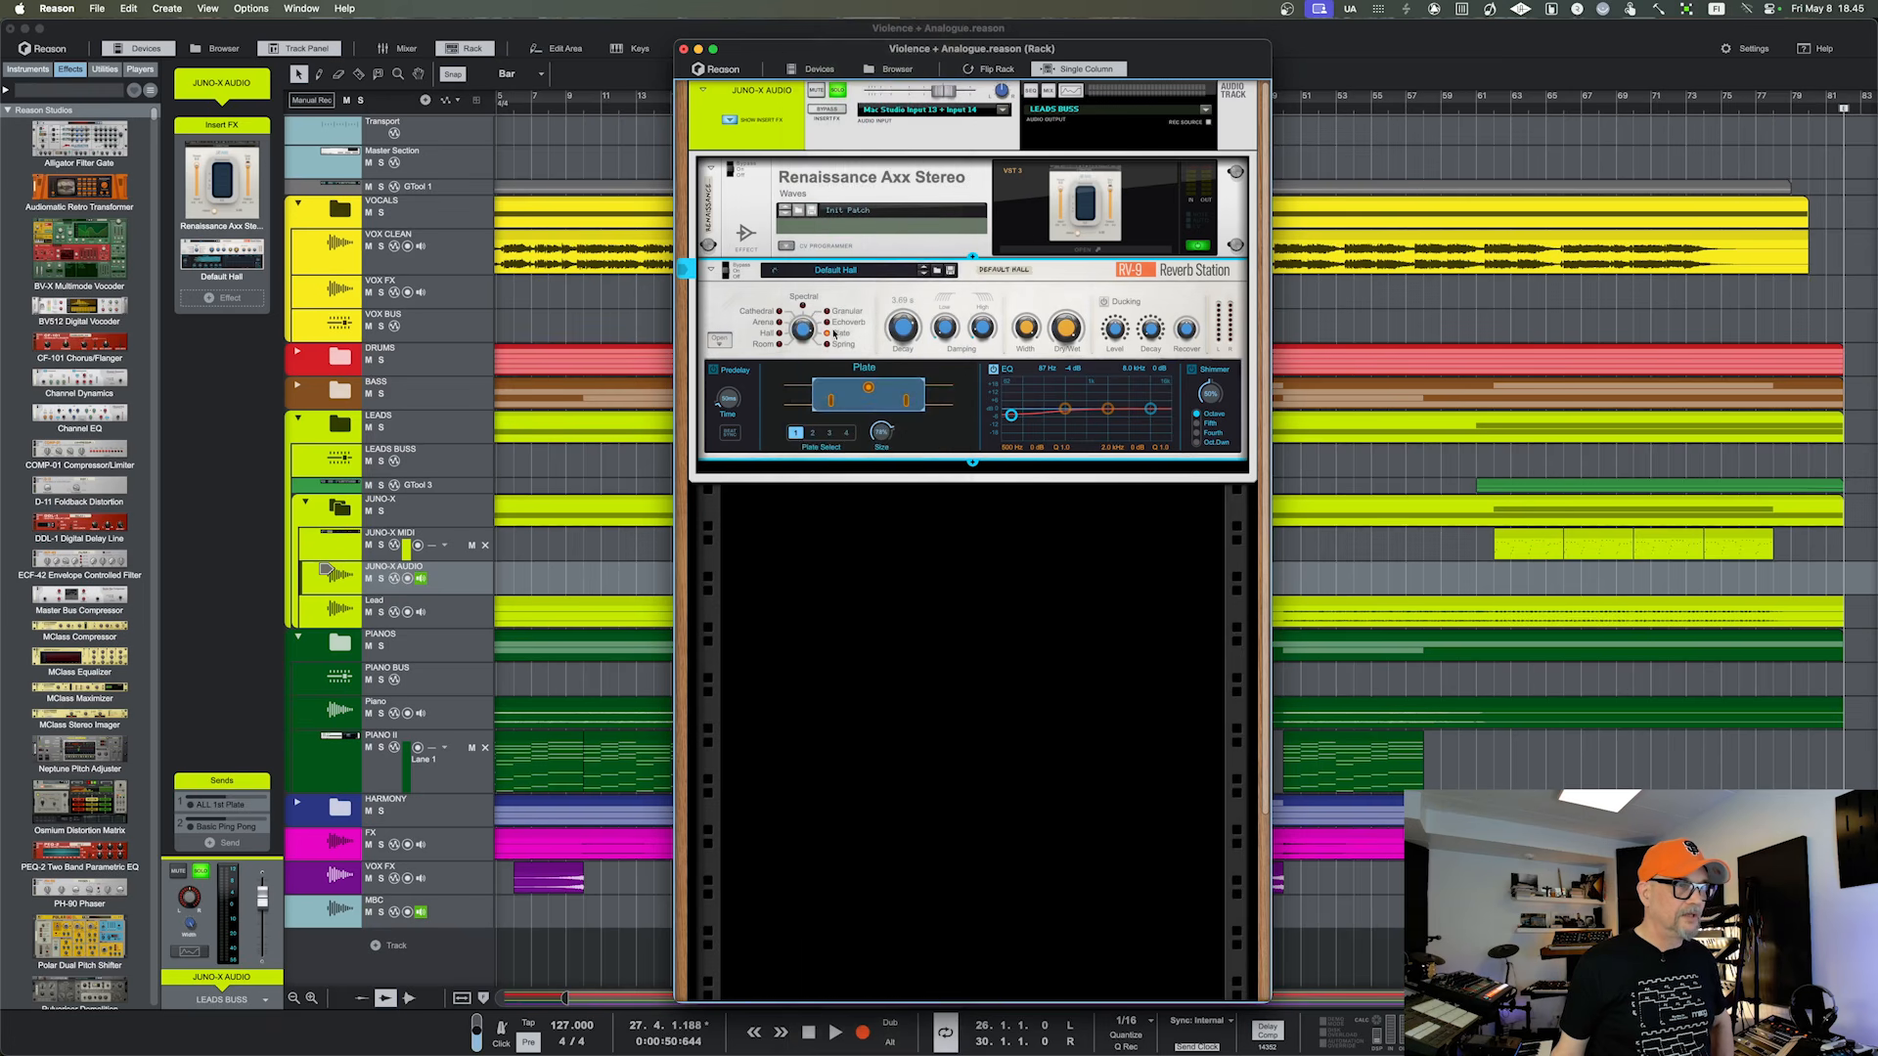
{"action": "mouse_move", "coordinate": [799, 332]}
{"action": "left_mouse_down"}
{"action": "mouse_move", "coordinate": [801, 300]}
{"action": "mouse_move", "coordinate": [806, 361]}
{"action": "left_mouse_up"}
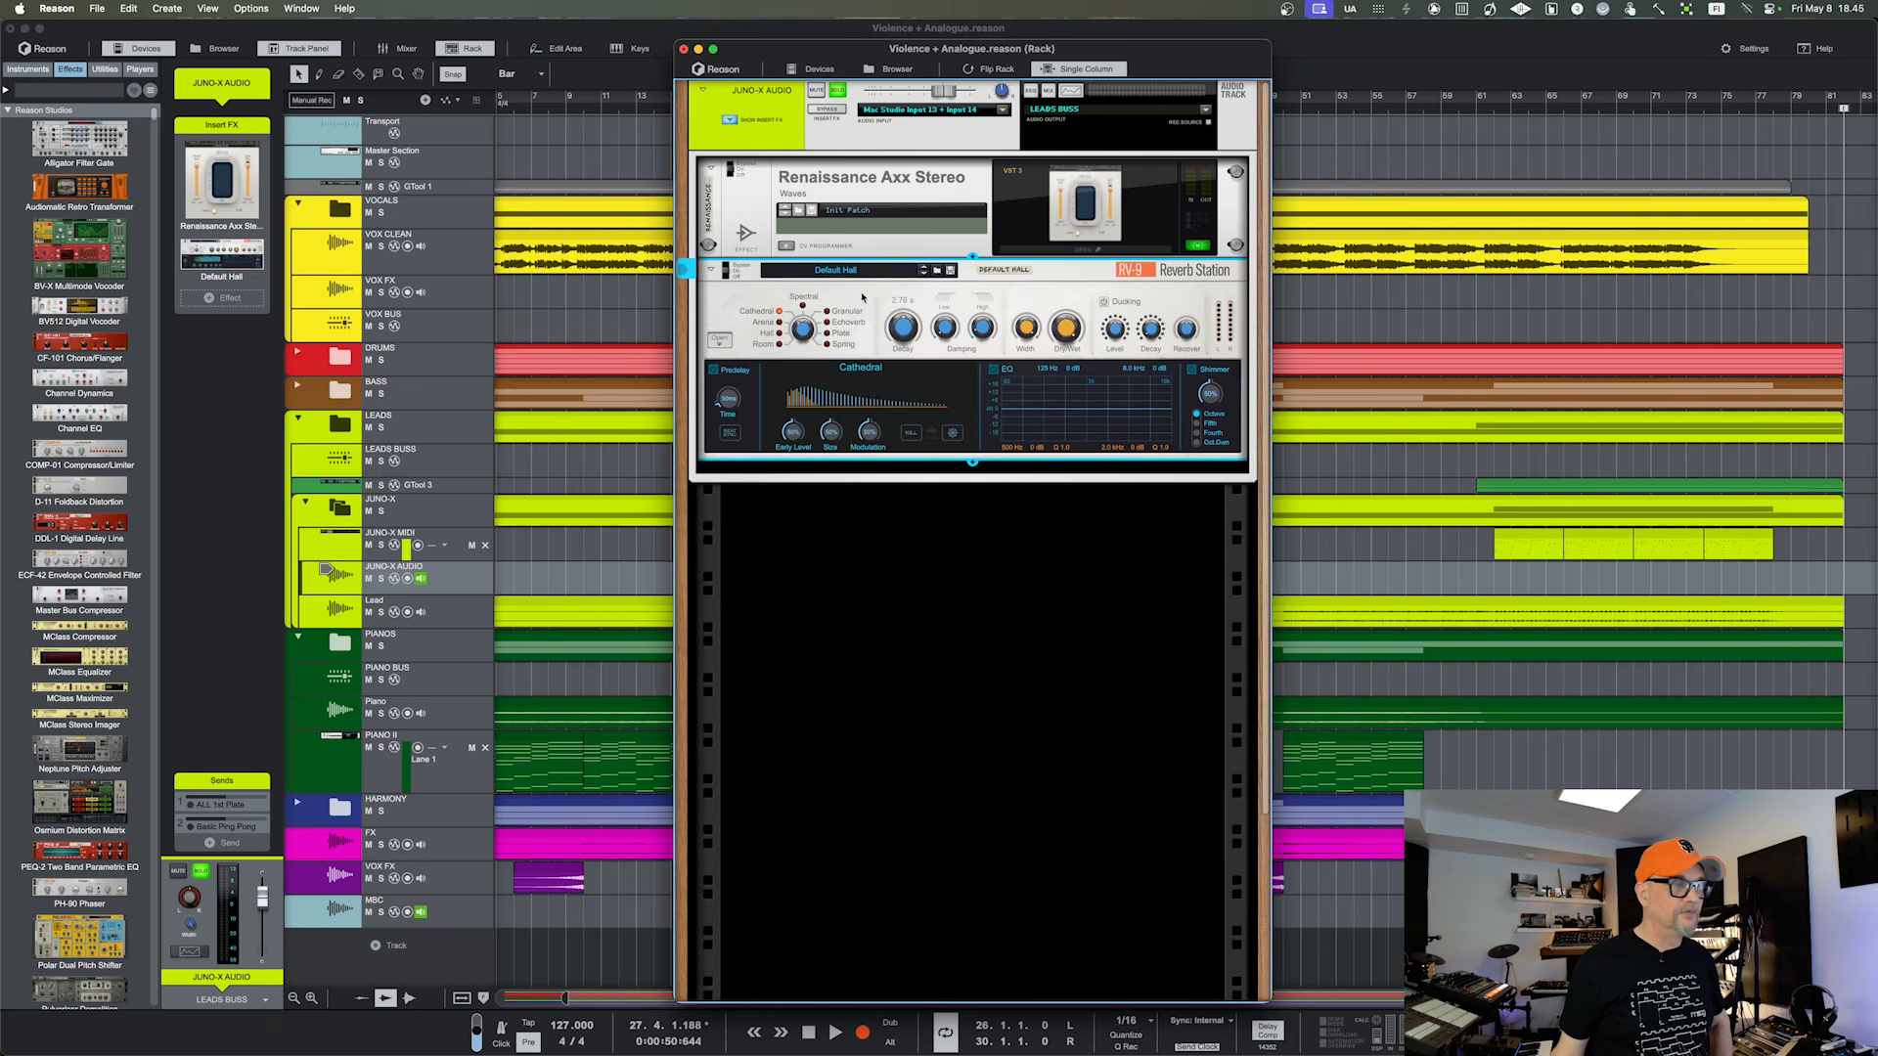
Move the detached rack window farther from the channel strip, over the middle of the arrangement
{"action": "left_click_drag", "start_coordinate": [851, 53], "coordinate": [993, 46]}
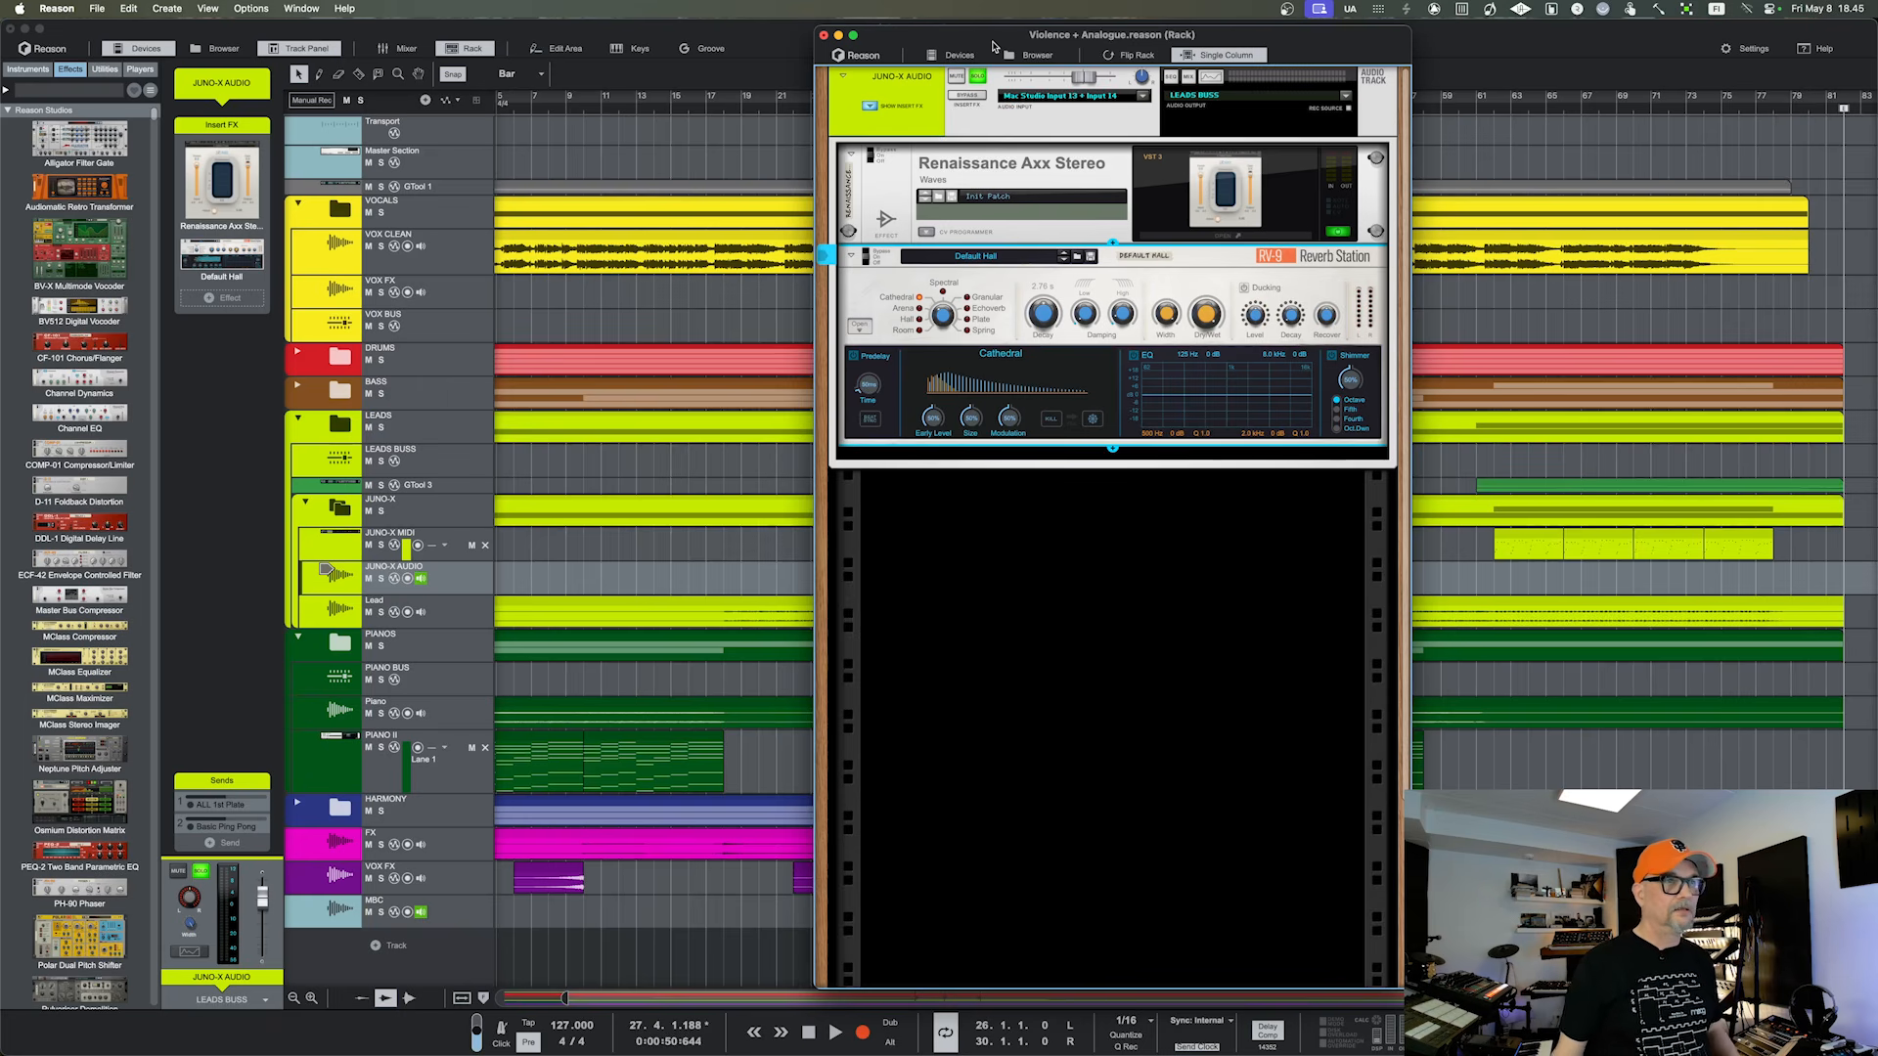
{"action": "left_click_drag", "start_coordinate": [993, 46], "coordinate": [1032, 34]}
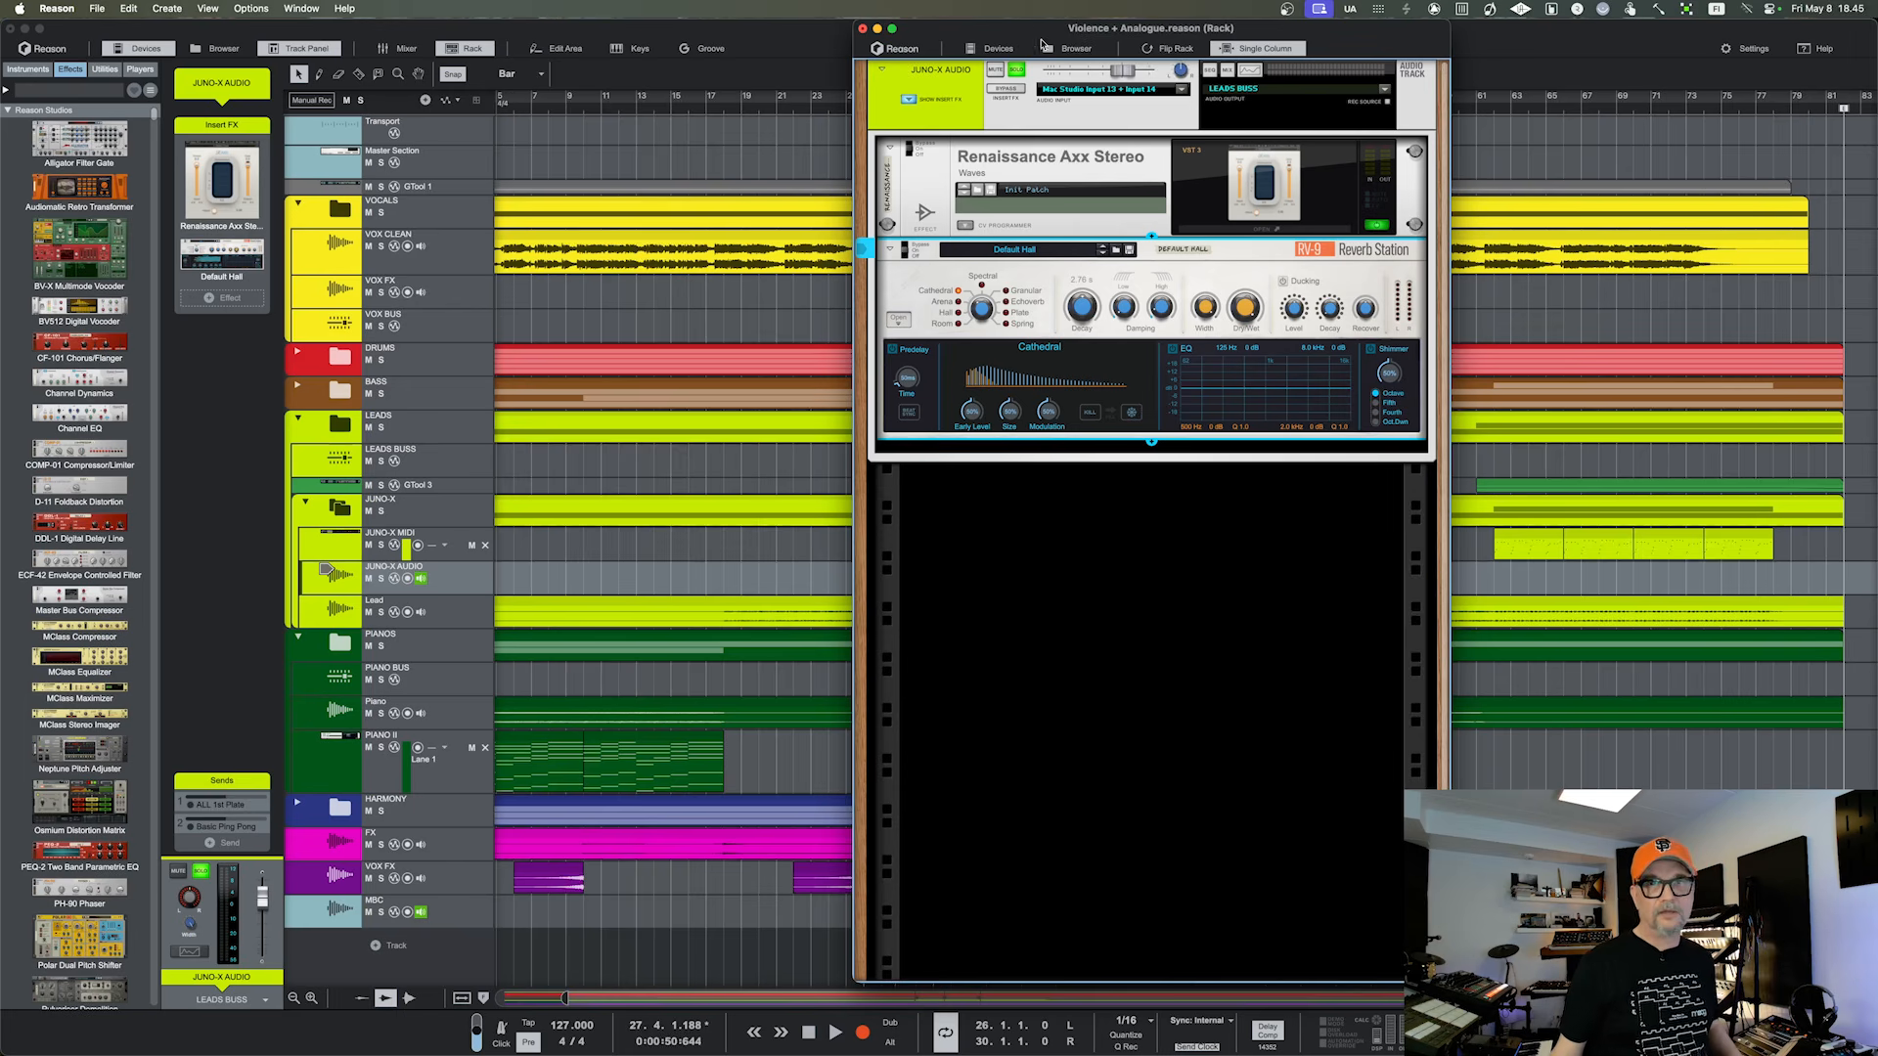
{"action": "left_click_drag", "start_coordinate": [1033, 33], "coordinate": [966, 33]}
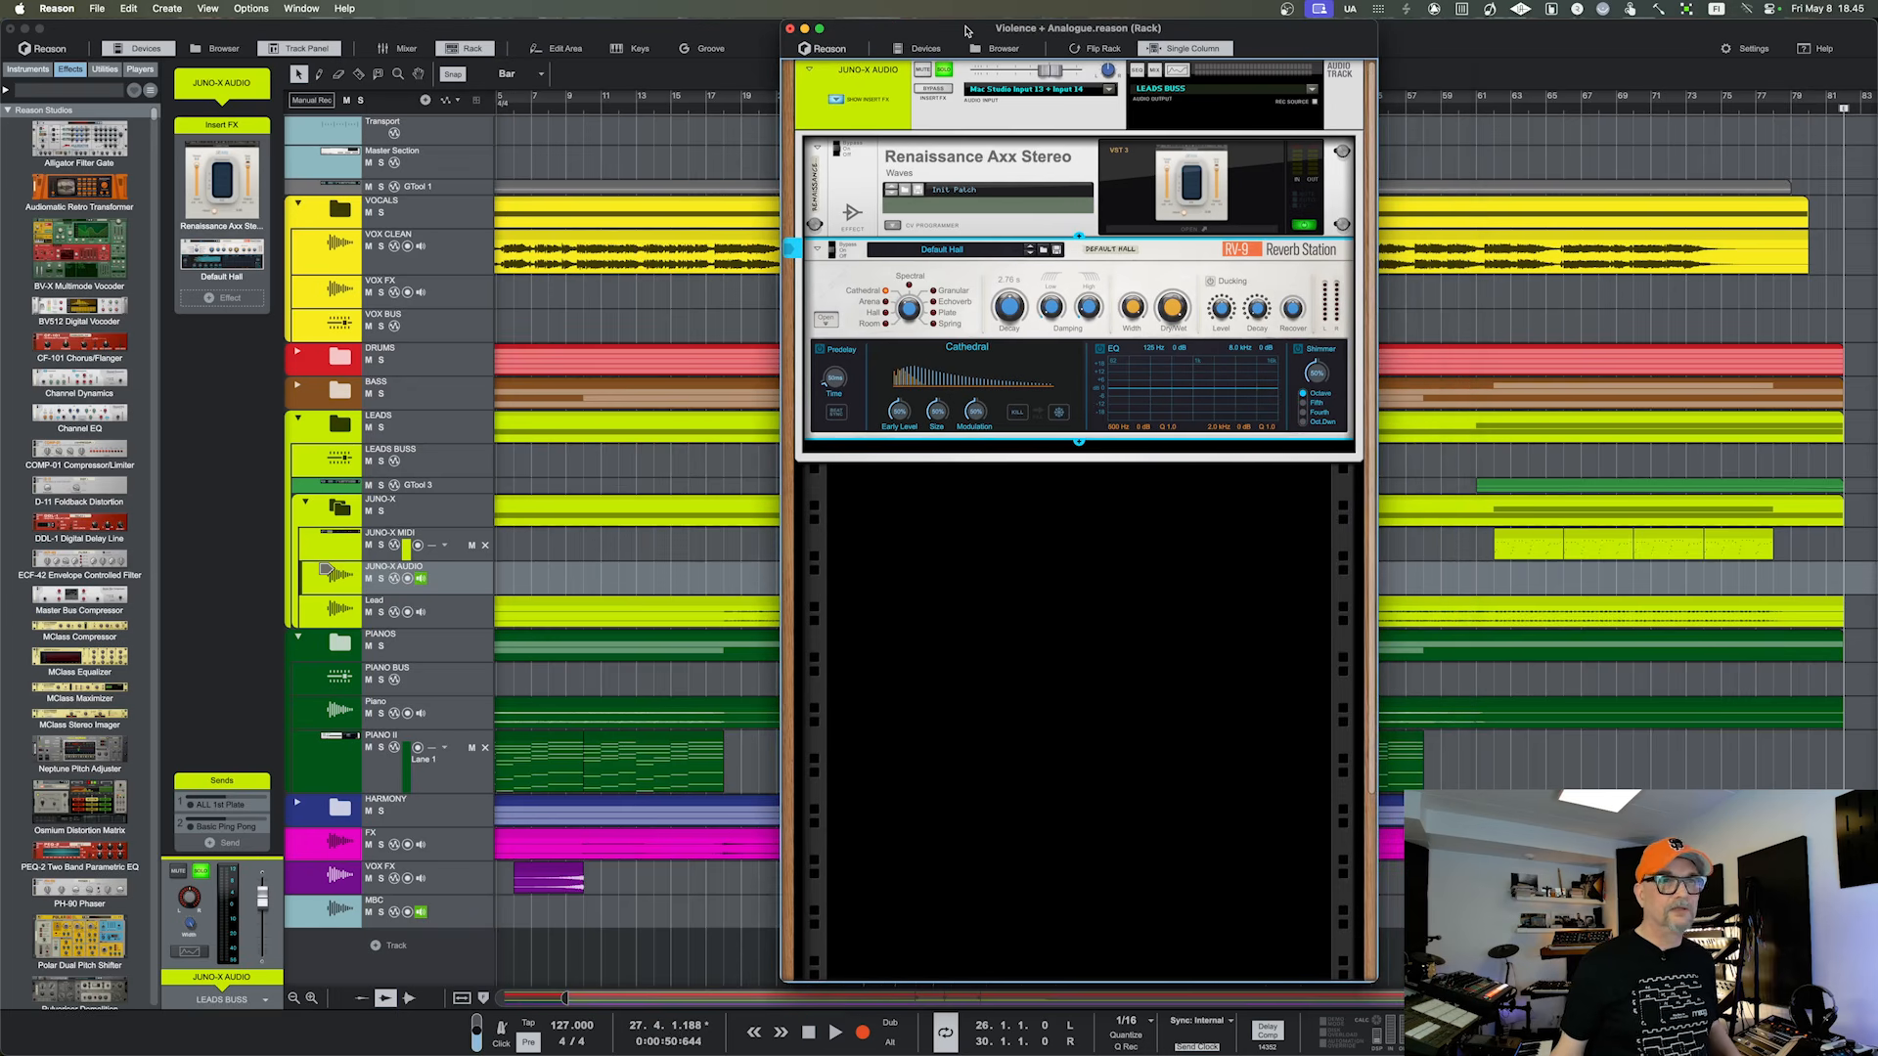